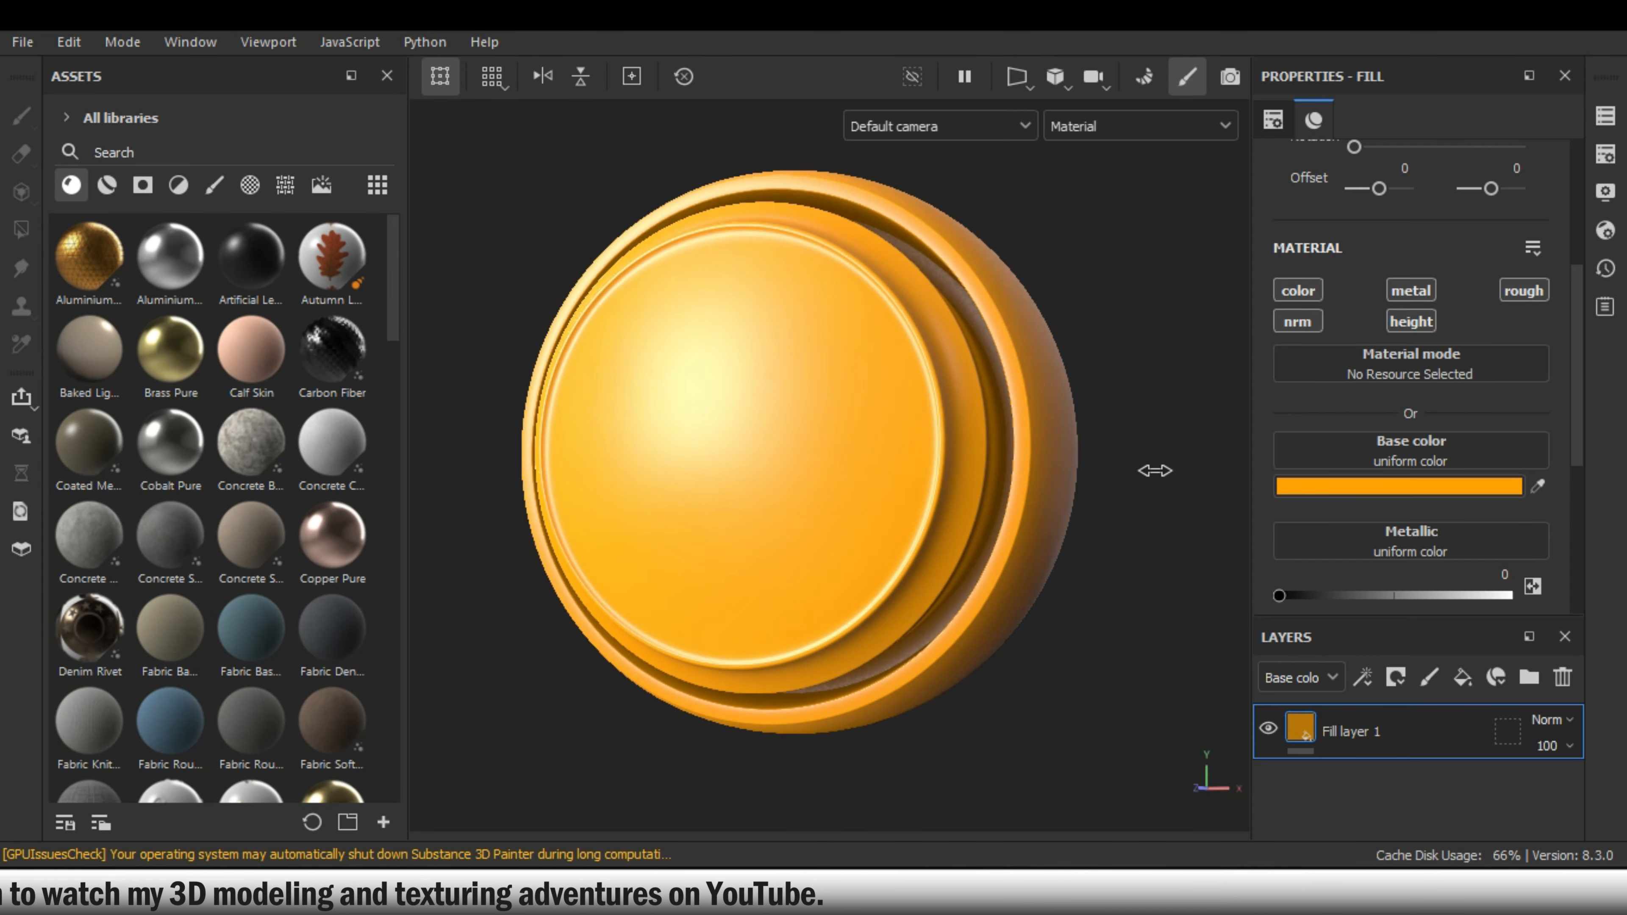
- Limit the fill layer's material to the color channel only, switching off metal, rough, nrm and height
mouse_move(1083, 549)
alt+mouse_down()
mouse_move(987, 548)
mouse_move(1064, 563)
alt+mouse_up()
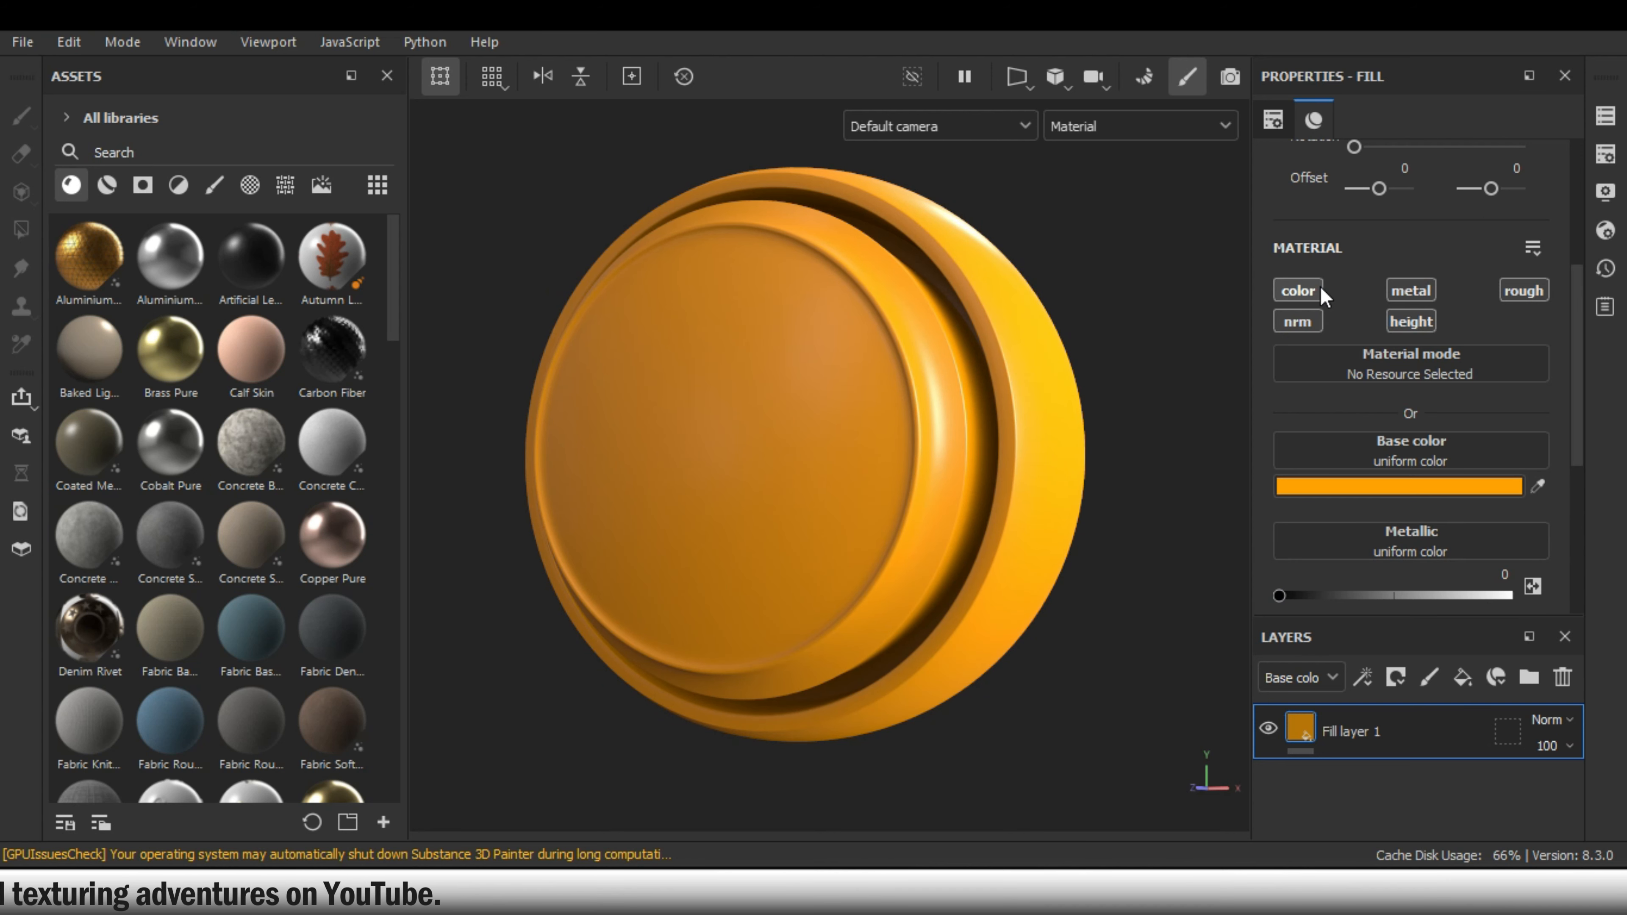
click(1306, 286)
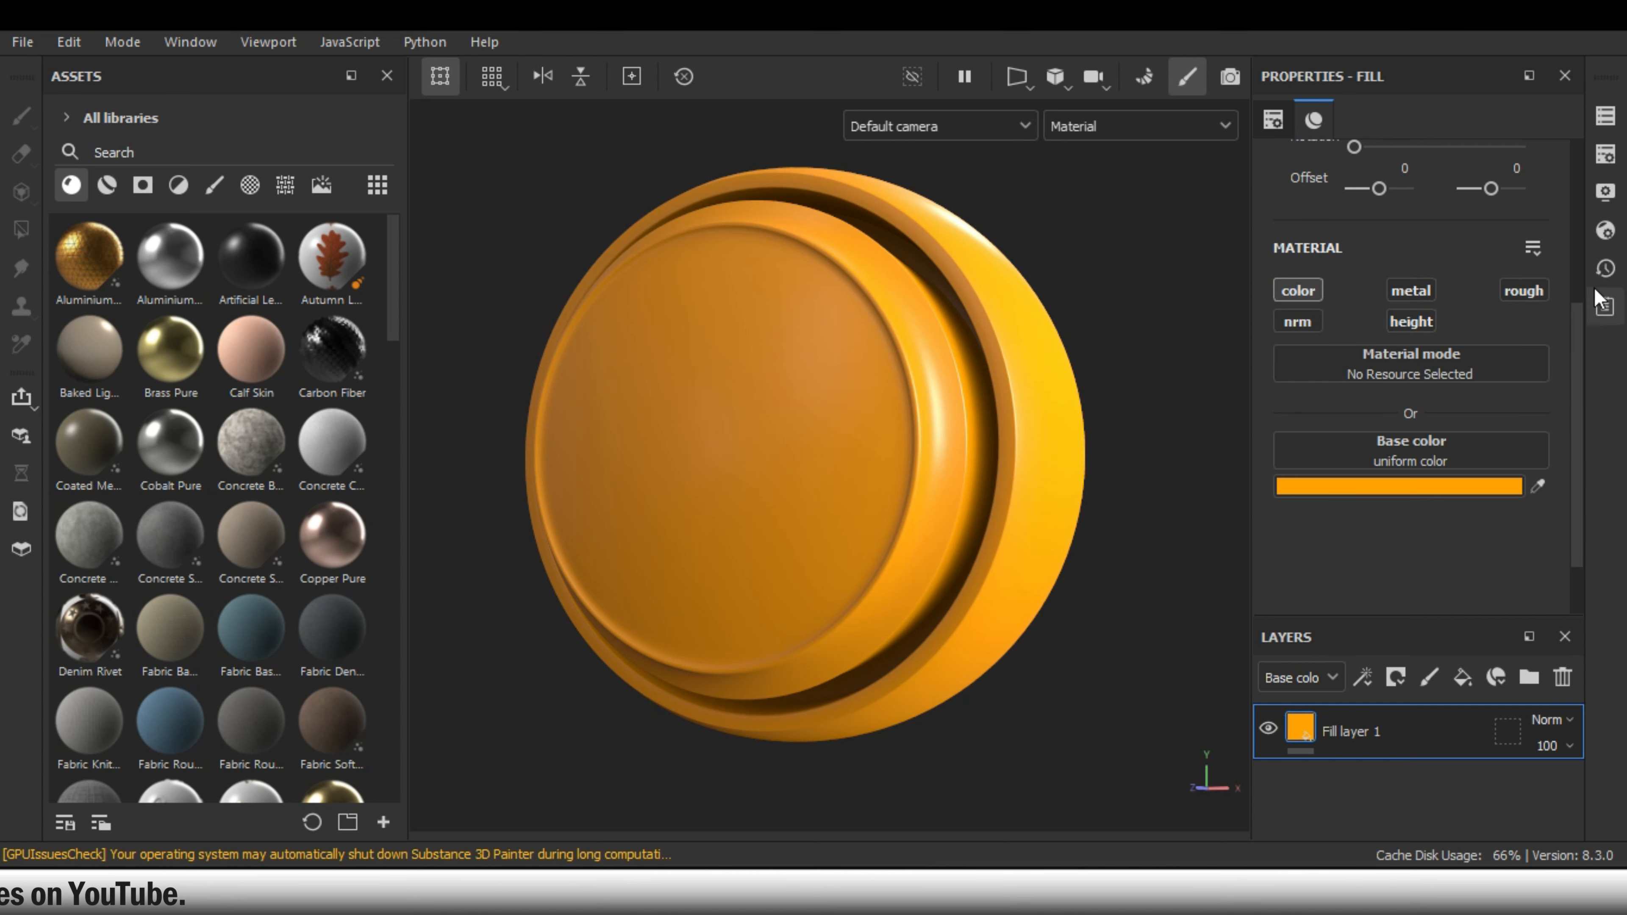
mouse_move(1022, 596)
alt+mouse_down()
mouse_move(1042, 646)
mouse_move(1096, 553)
mouse_move(893, 610)
mouse_move(1035, 618)
mouse_move(1046, 609)
mouse_move(917, 600)
mouse_move(1024, 586)
mouse_move(1031, 563)
mouse_move(1086, 570)
mouse_move(1049, 581)
alt+mouse_up()
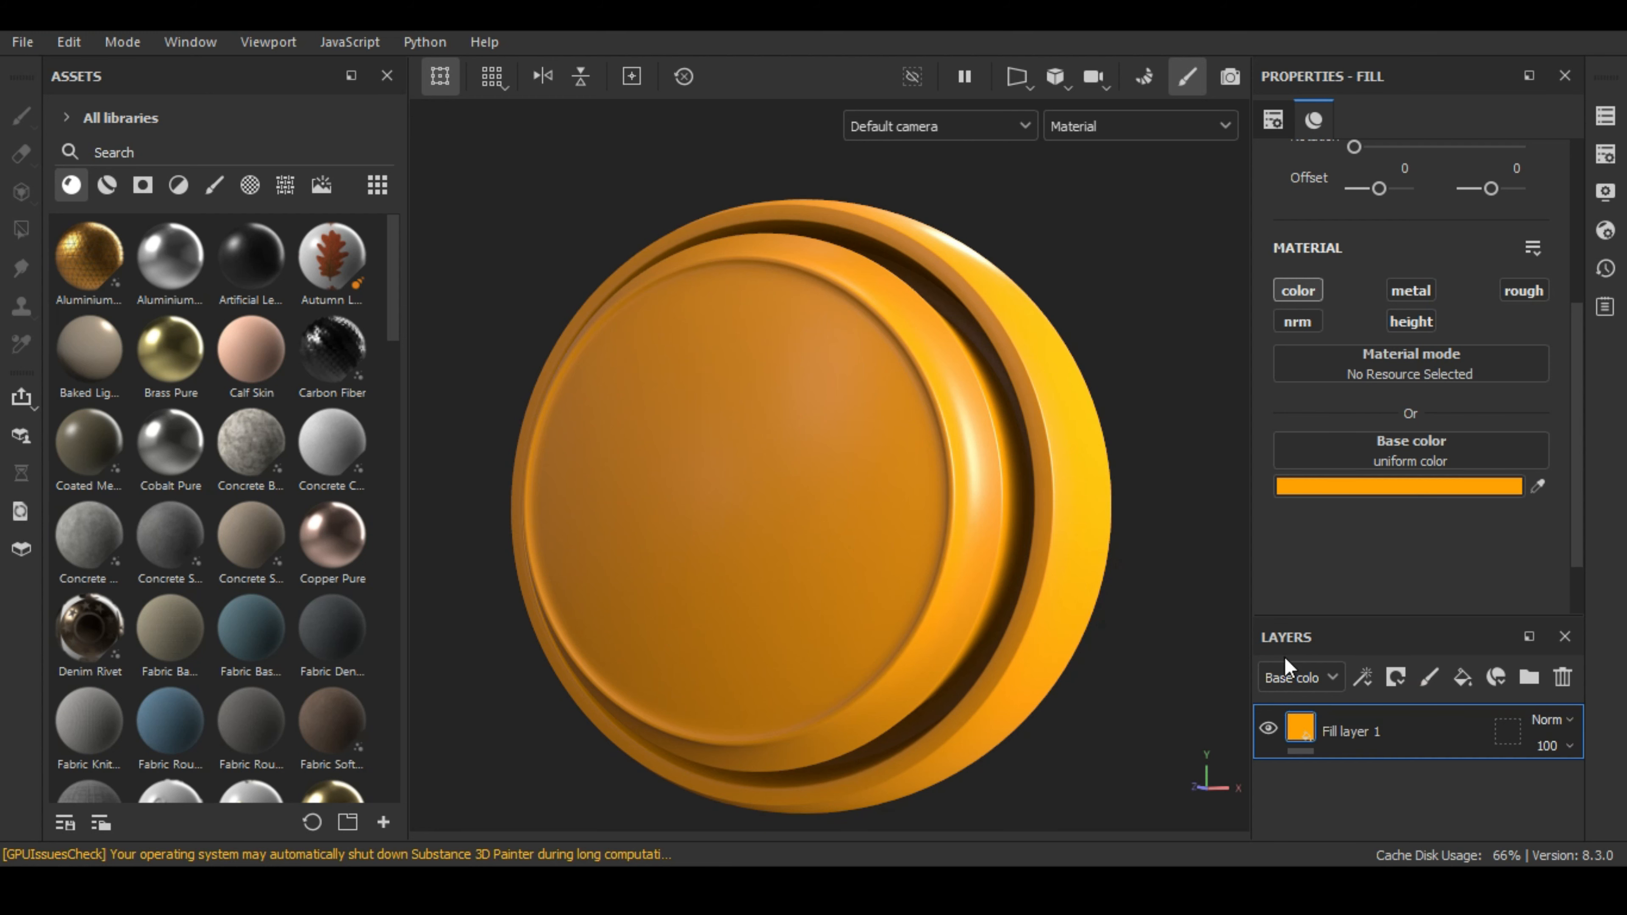
- Duplicate the orange fill layer and set the upper copy's base color to black
alt+right_drag(933, 364, 981, 374)
alt+drag(980, 374, 1058, 512)
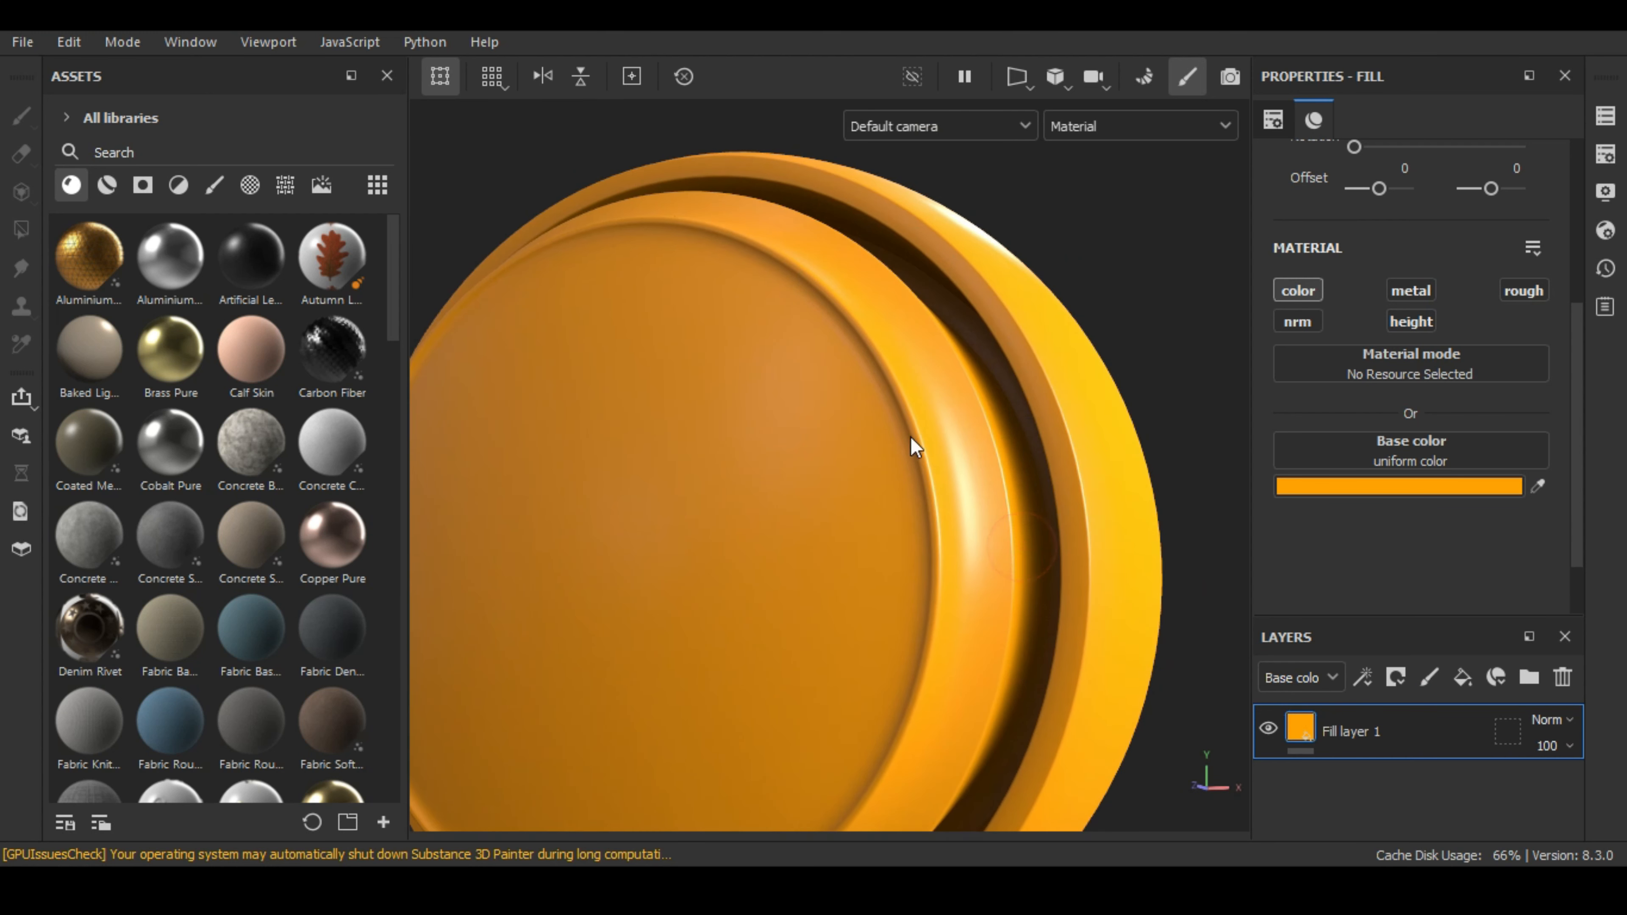
alt+middle_drag(871, 449, 942, 384)
alt+right_drag(872, 378, 833, 378)
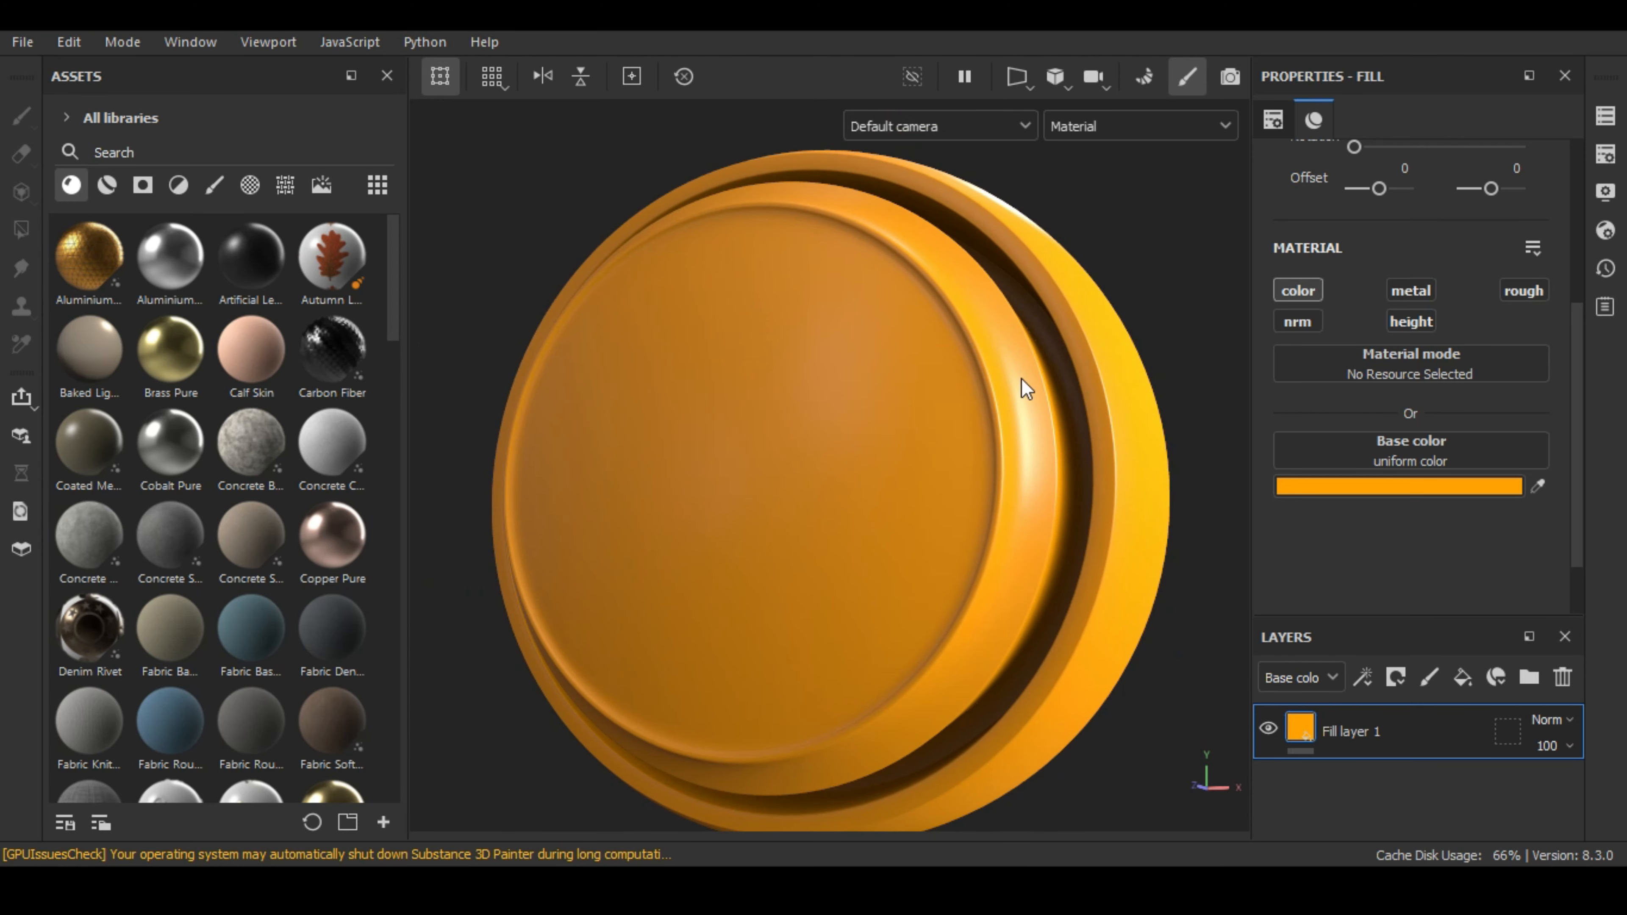
alt+drag(1022, 379, 1023, 506)
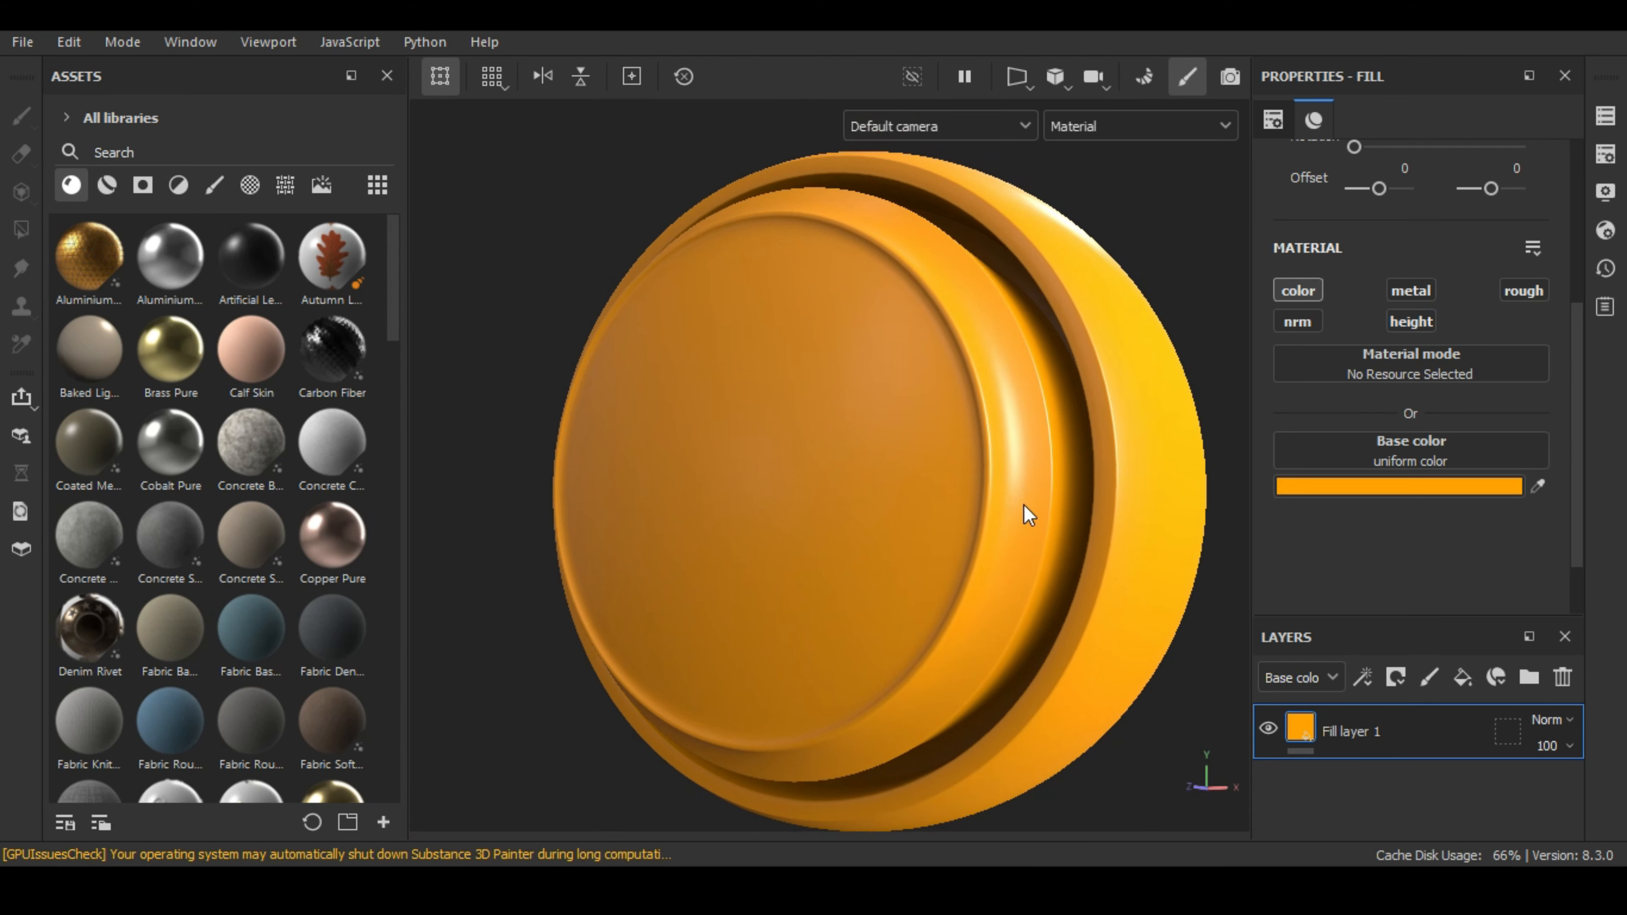
click(1433, 708)
key(ctrl+d)
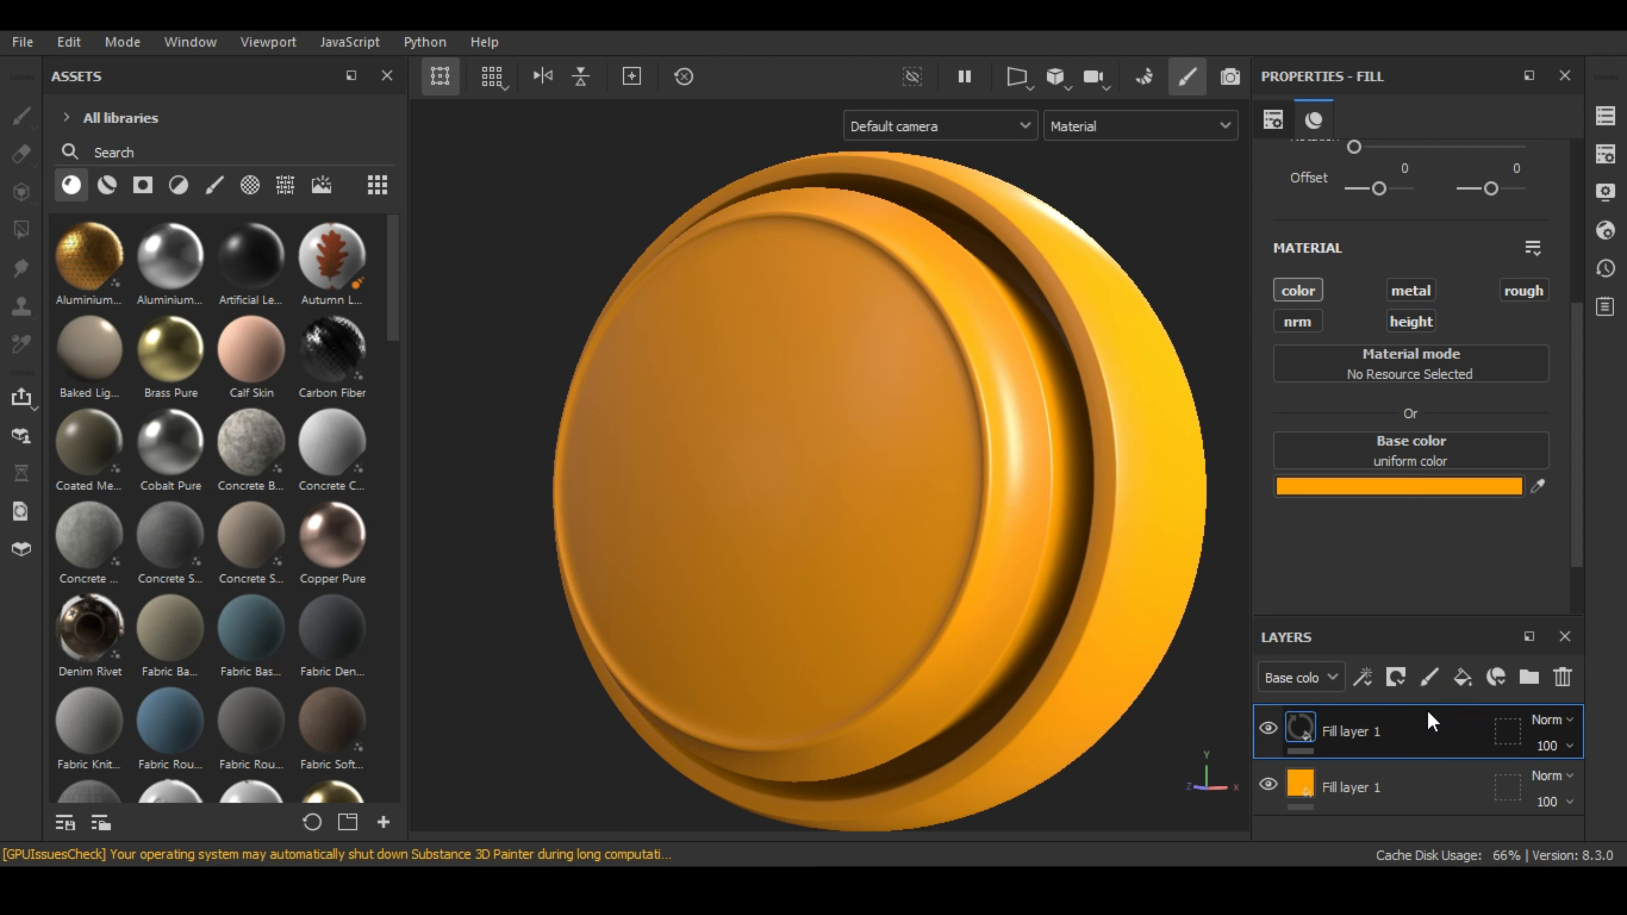
click(1440, 486)
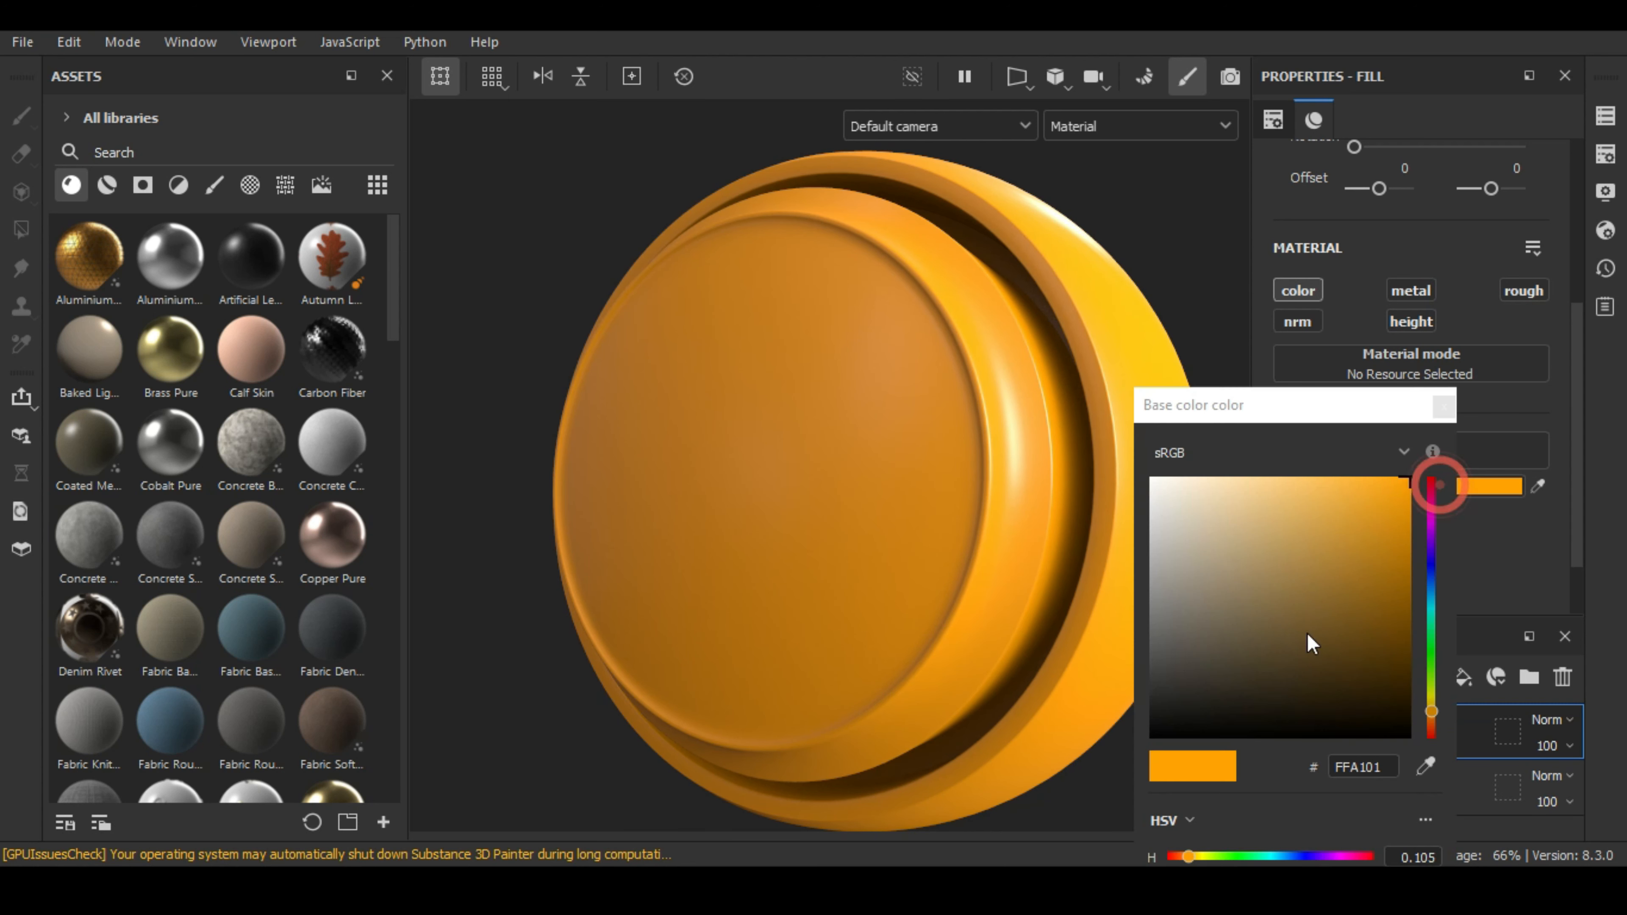
click(1169, 714)
click(1444, 405)
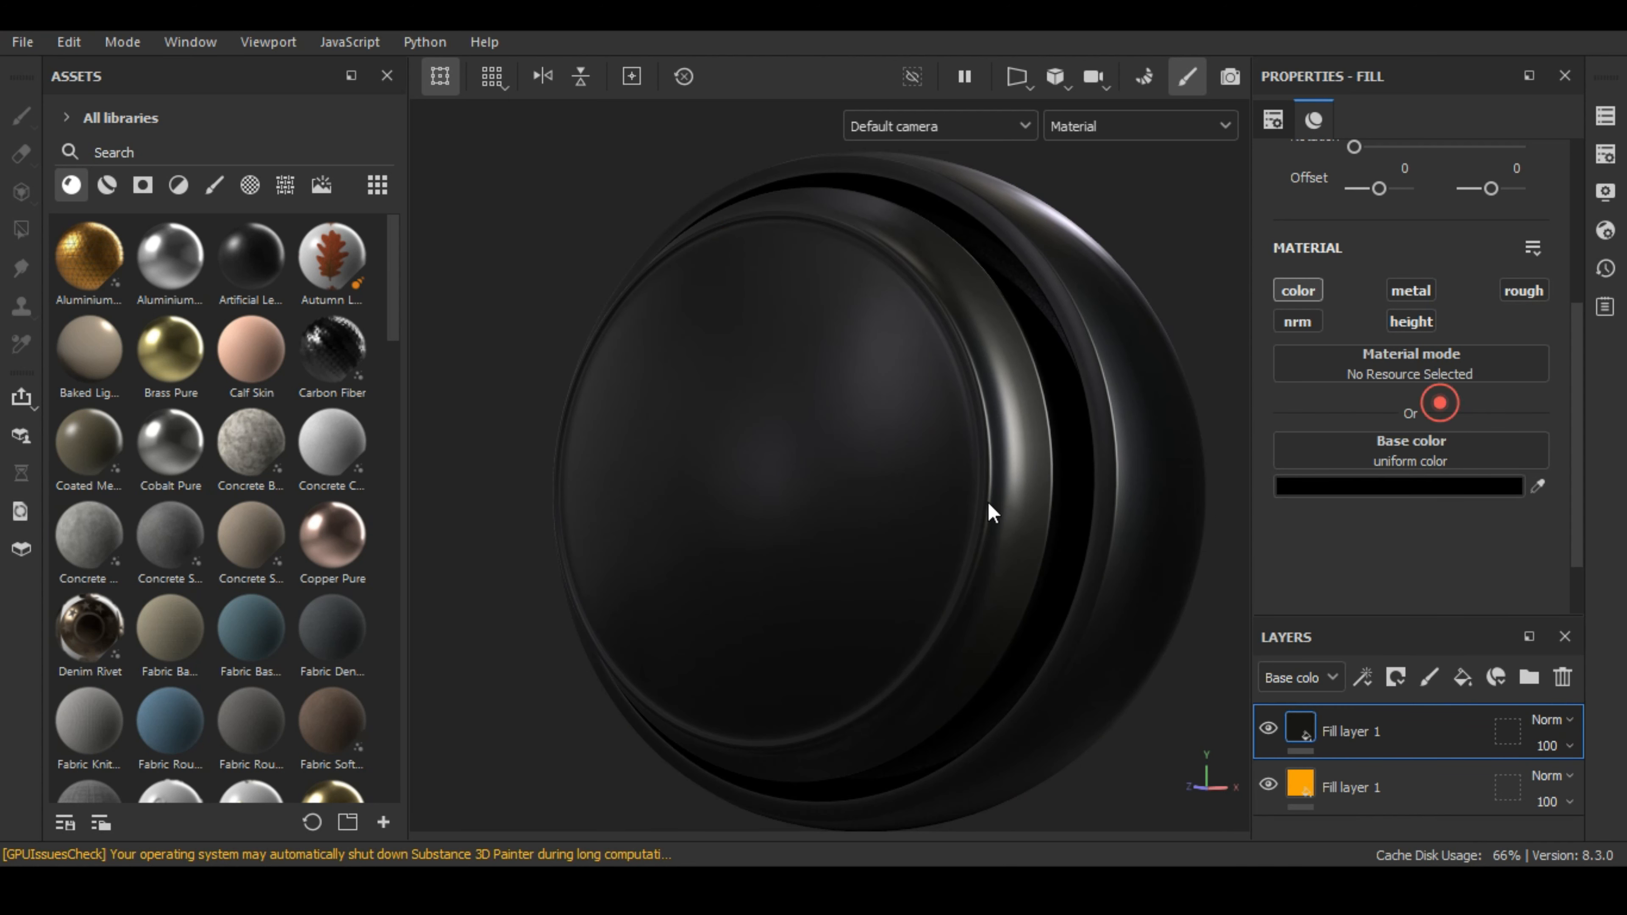
- Add a black mask to the black fill layer and enlarge the layer stack area
mouse_move(988, 513)
alt+mouse_down()
mouse_move(922, 545)
mouse_move(1245, 461)
mouse_move(828, 476)
mouse_move(869, 536)
mouse_move(962, 538)
mouse_move(988, 498)
mouse_move(1042, 552)
mouse_move(1153, 574)
mouse_move(1061, 564)
mouse_move(1061, 530)
mouse_move(1133, 599)
mouse_move(1106, 596)
alt+mouse_up()
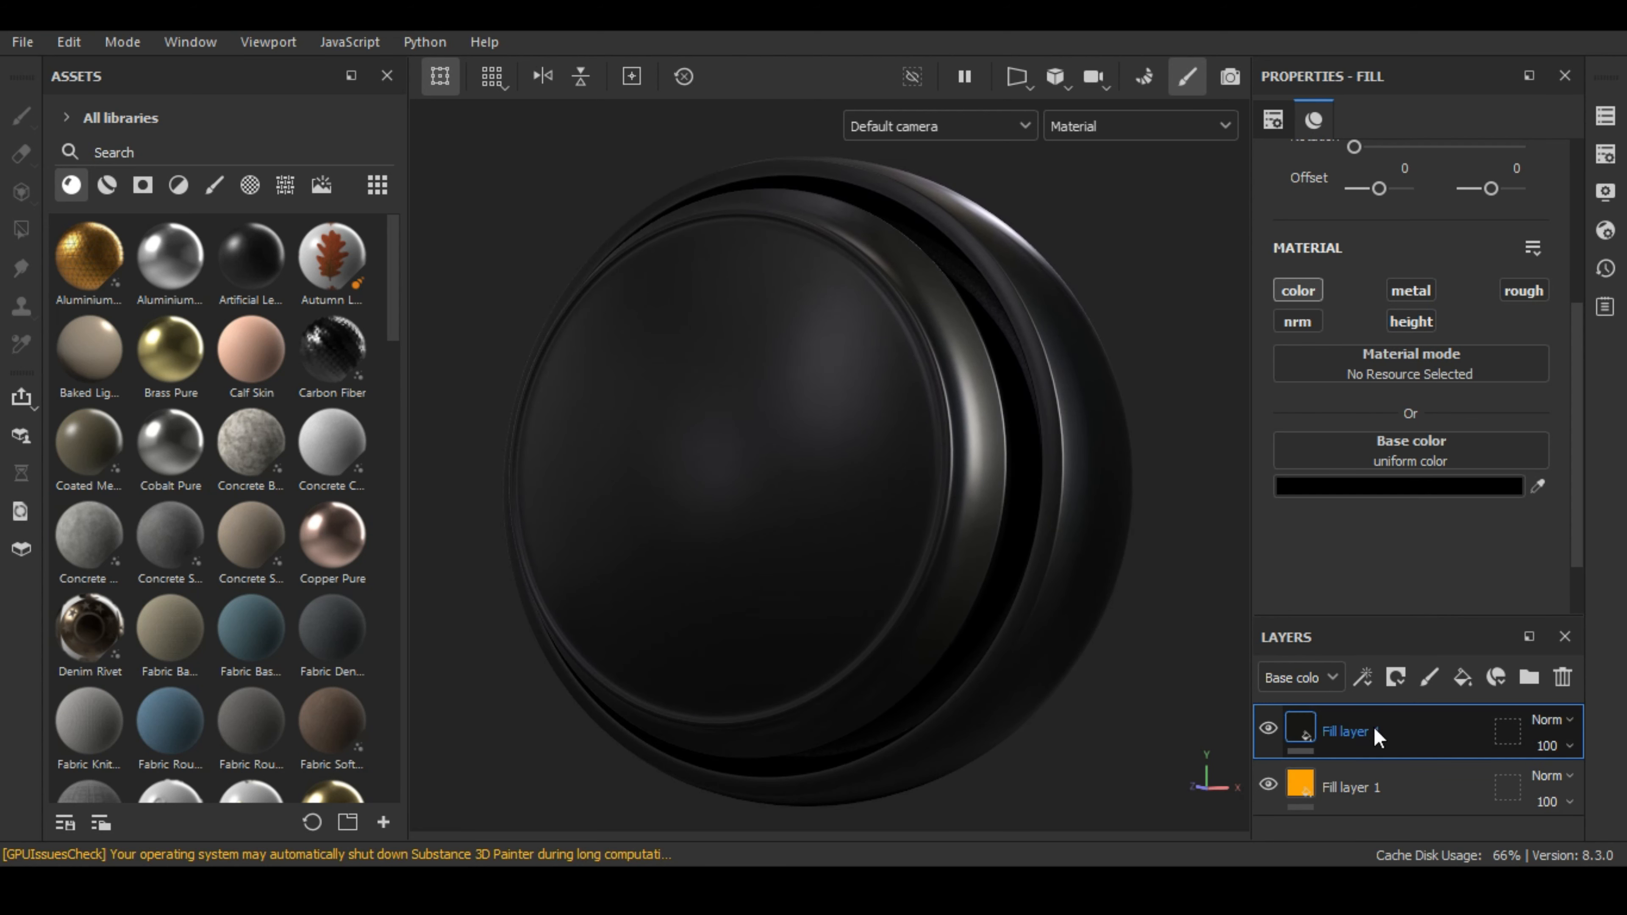
click(1397, 679)
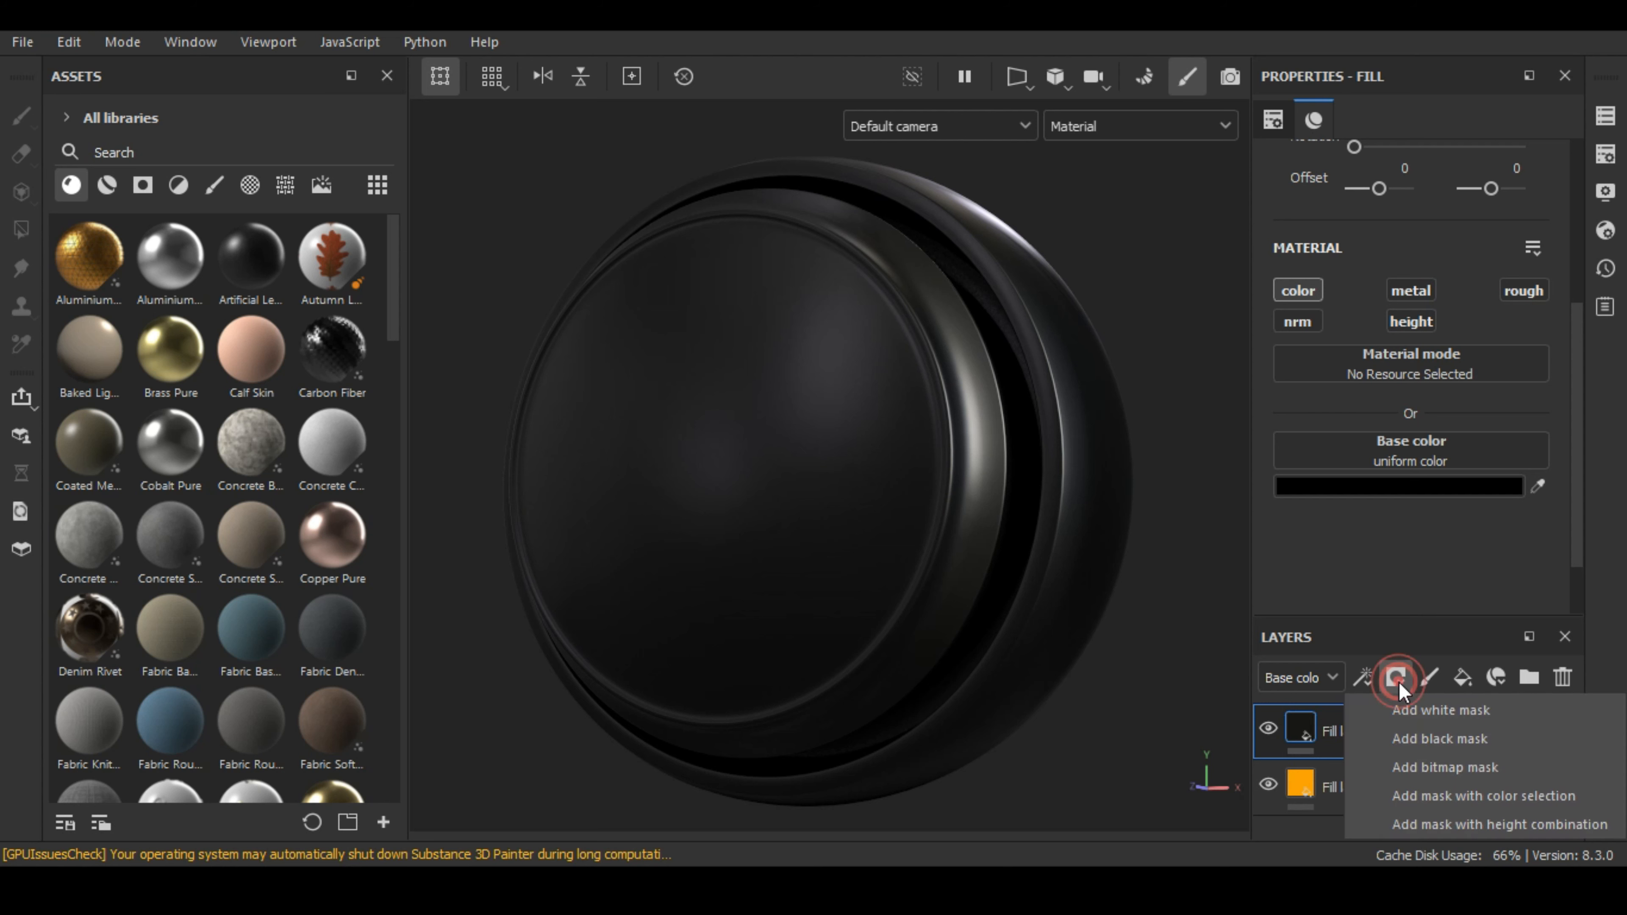
click(1438, 739)
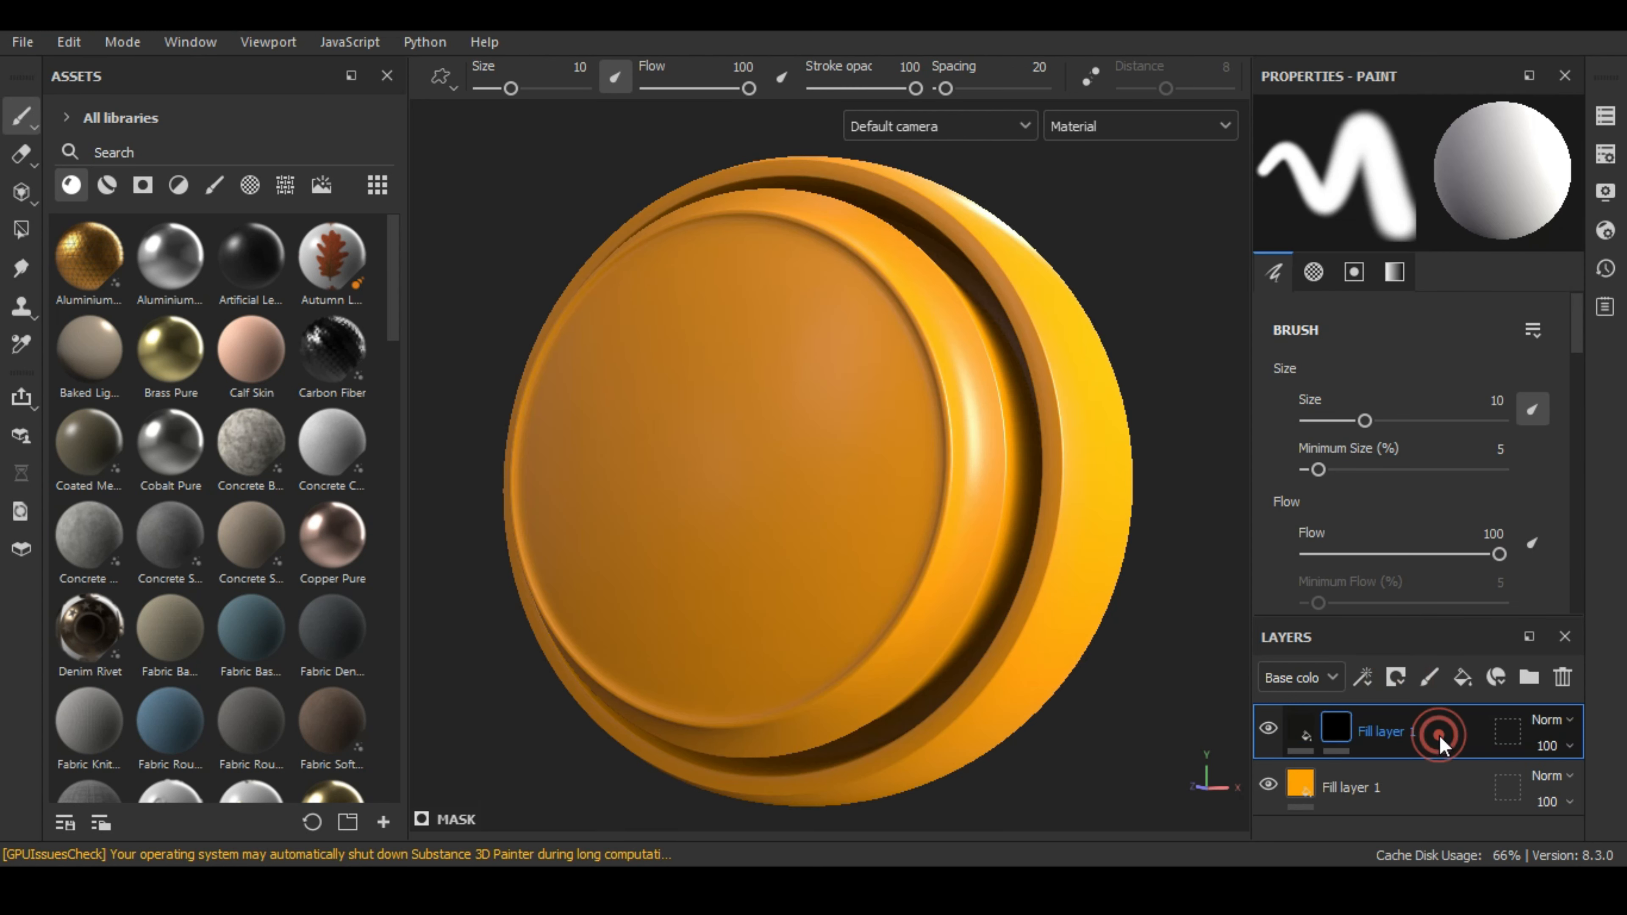
alt+drag(977, 545, 986, 602)
drag(1473, 615, 1474, 500)
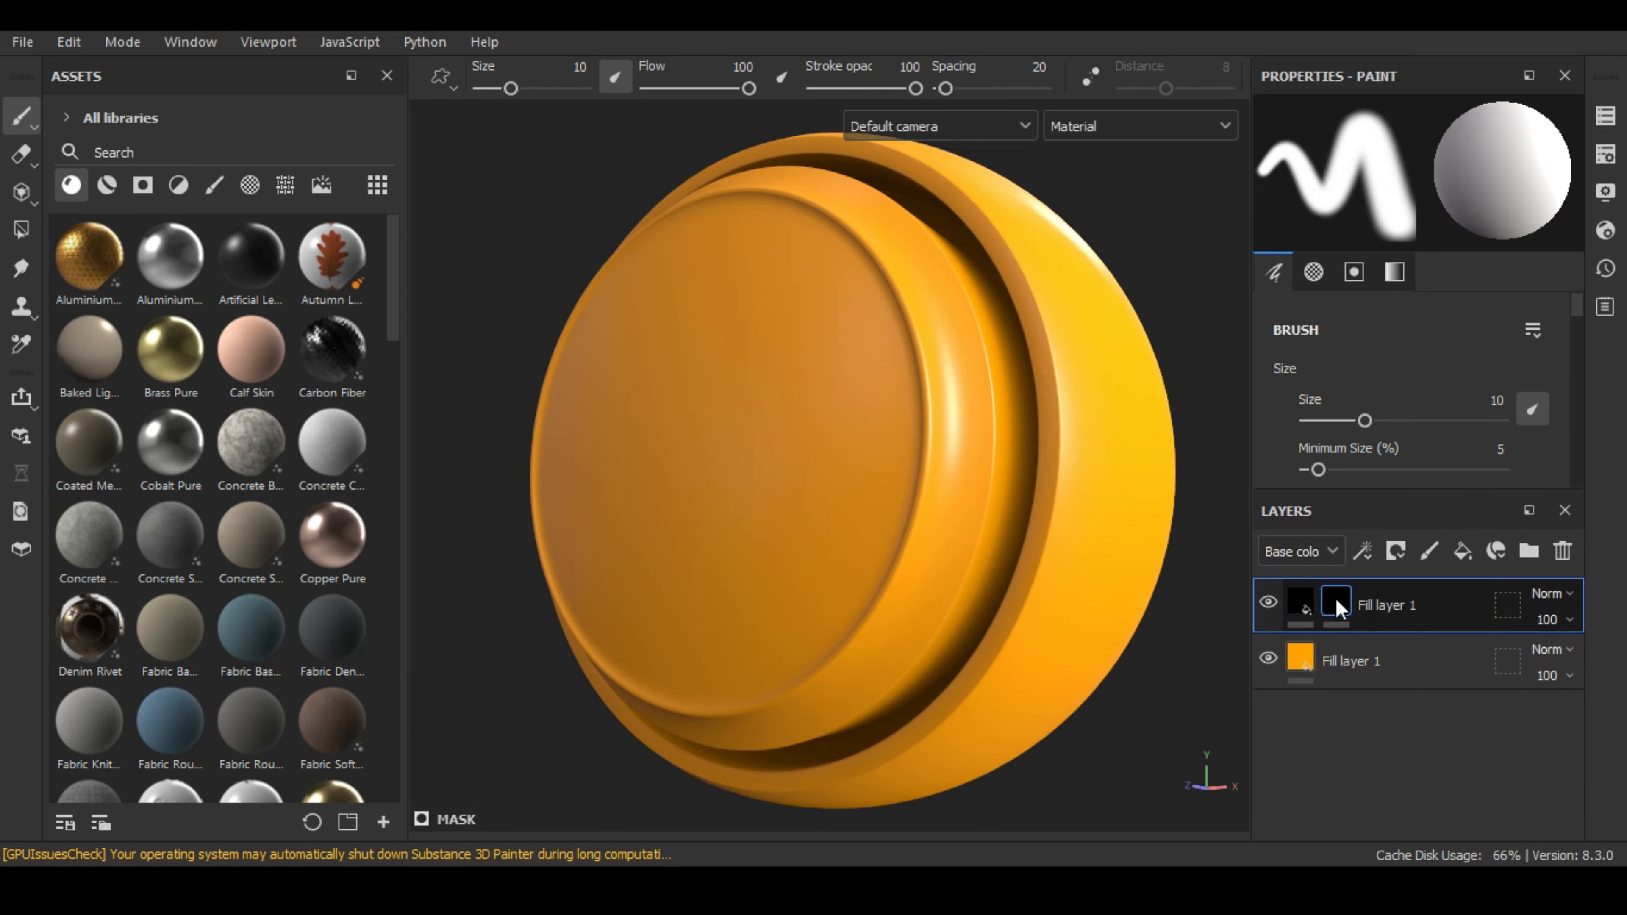
- Select the black fill layer's mask rather than its fill content and add an empty generator to it
mouse_move(1336, 609)
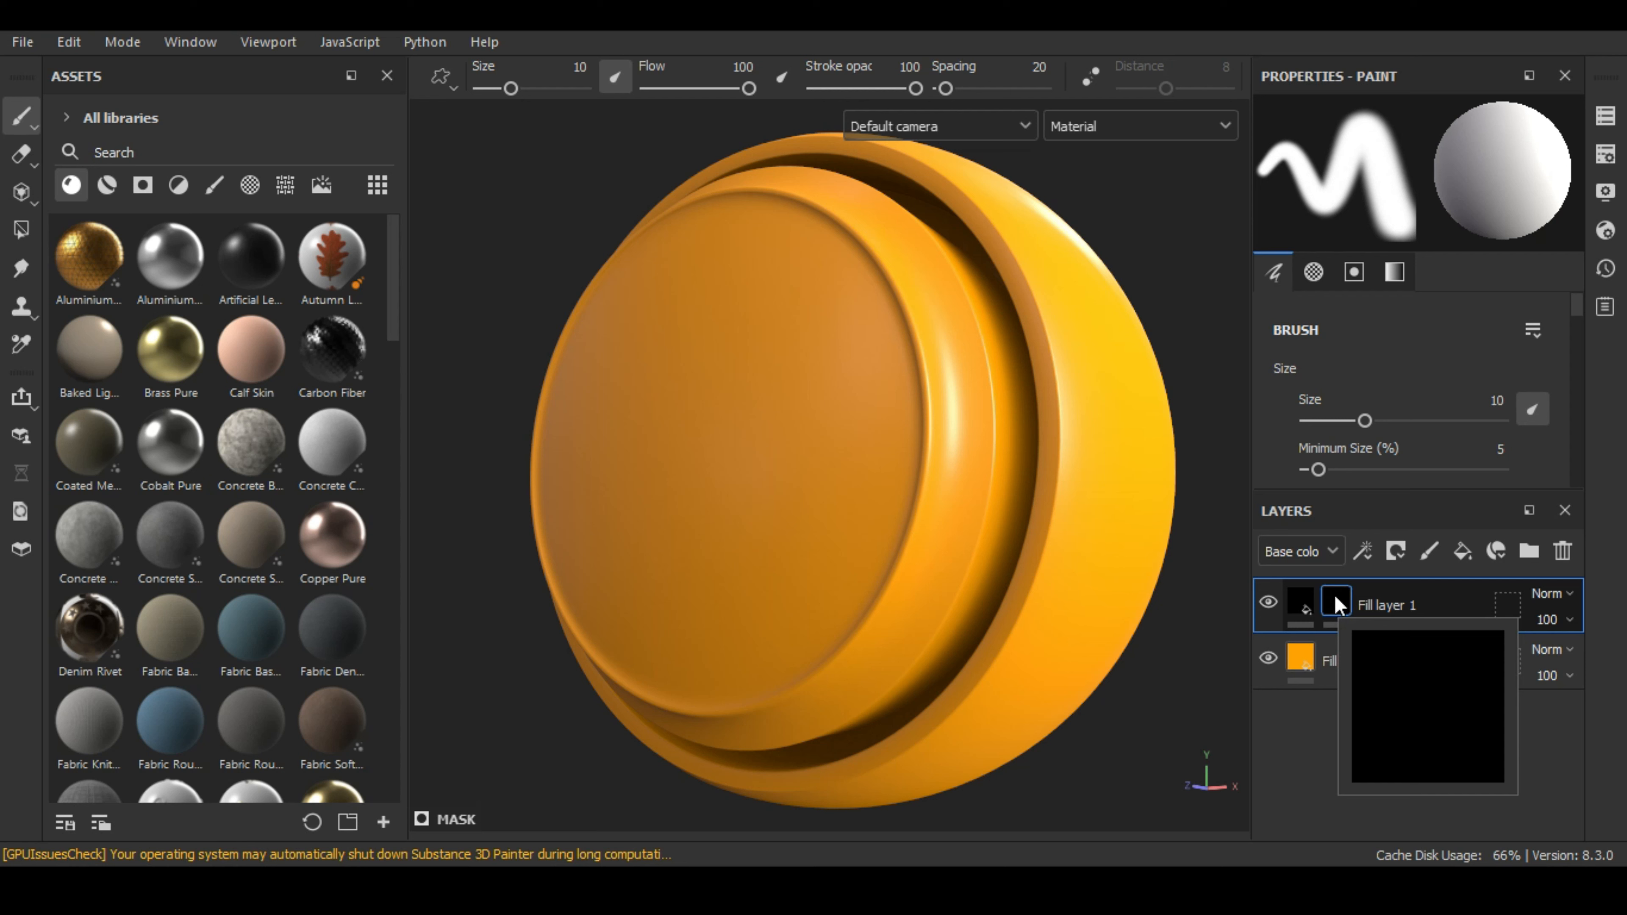
click(1305, 601)
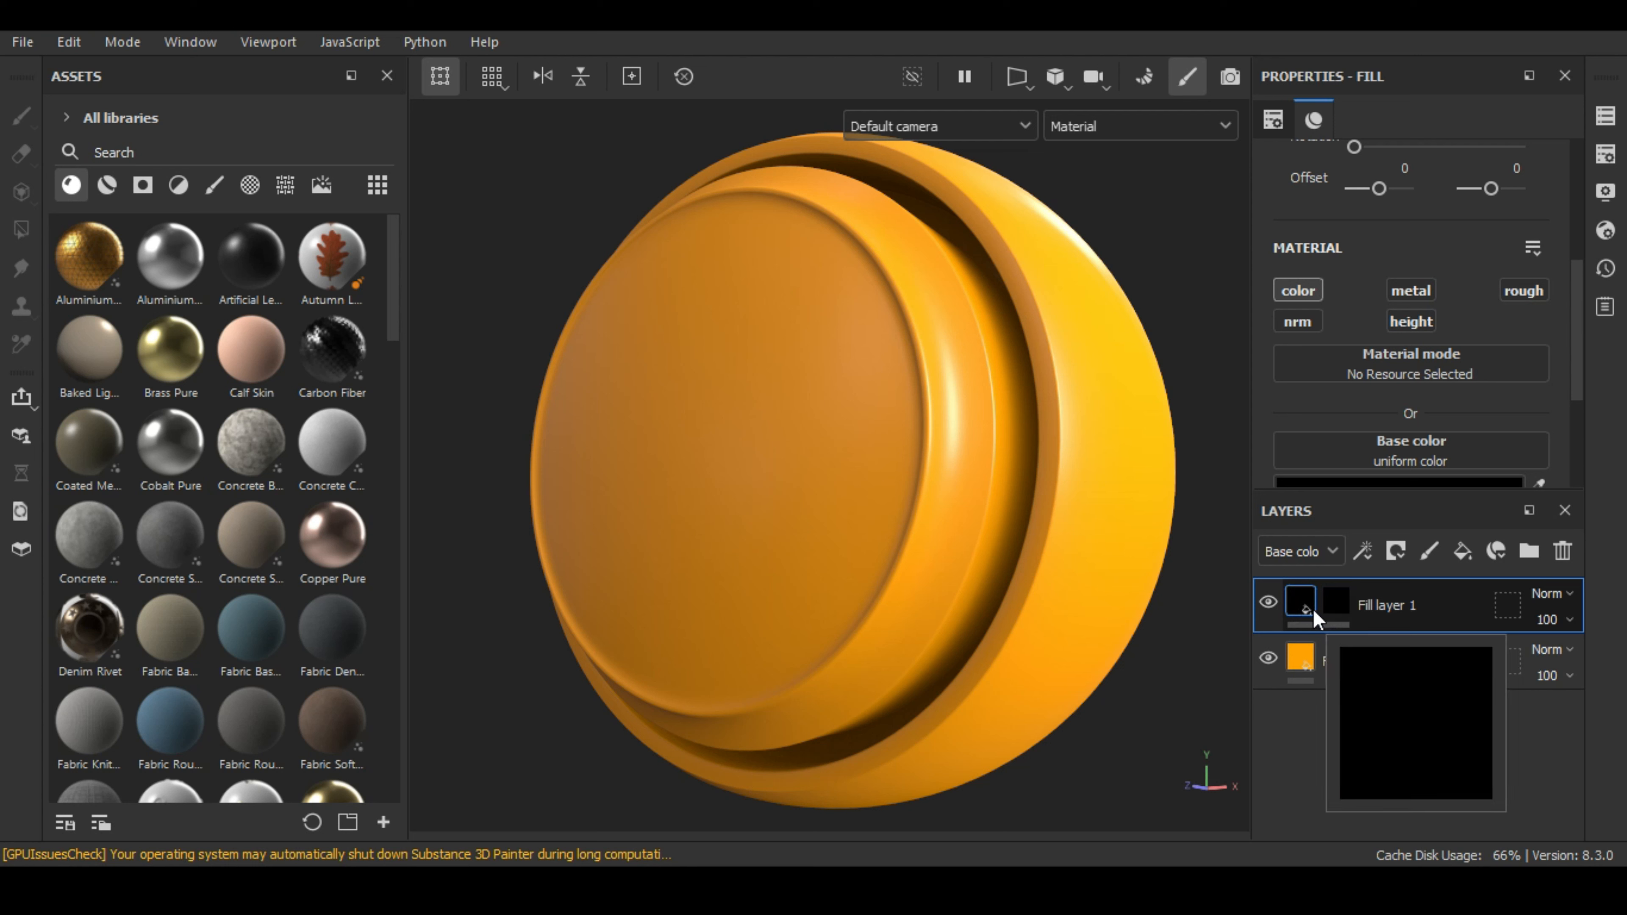
click(1340, 604)
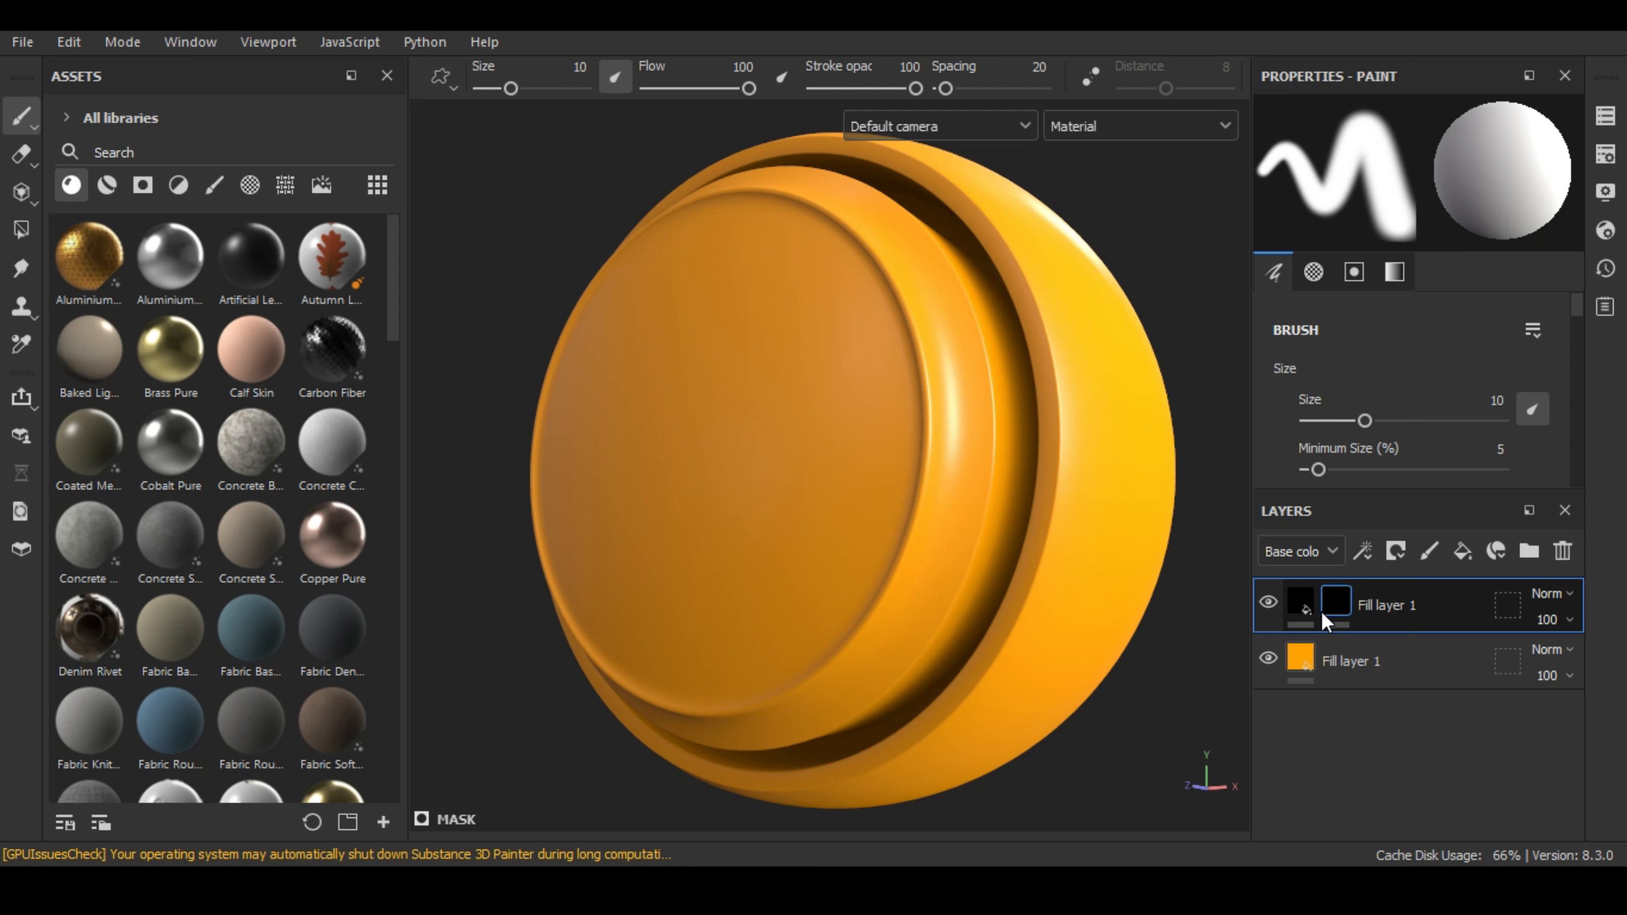
click(1304, 603)
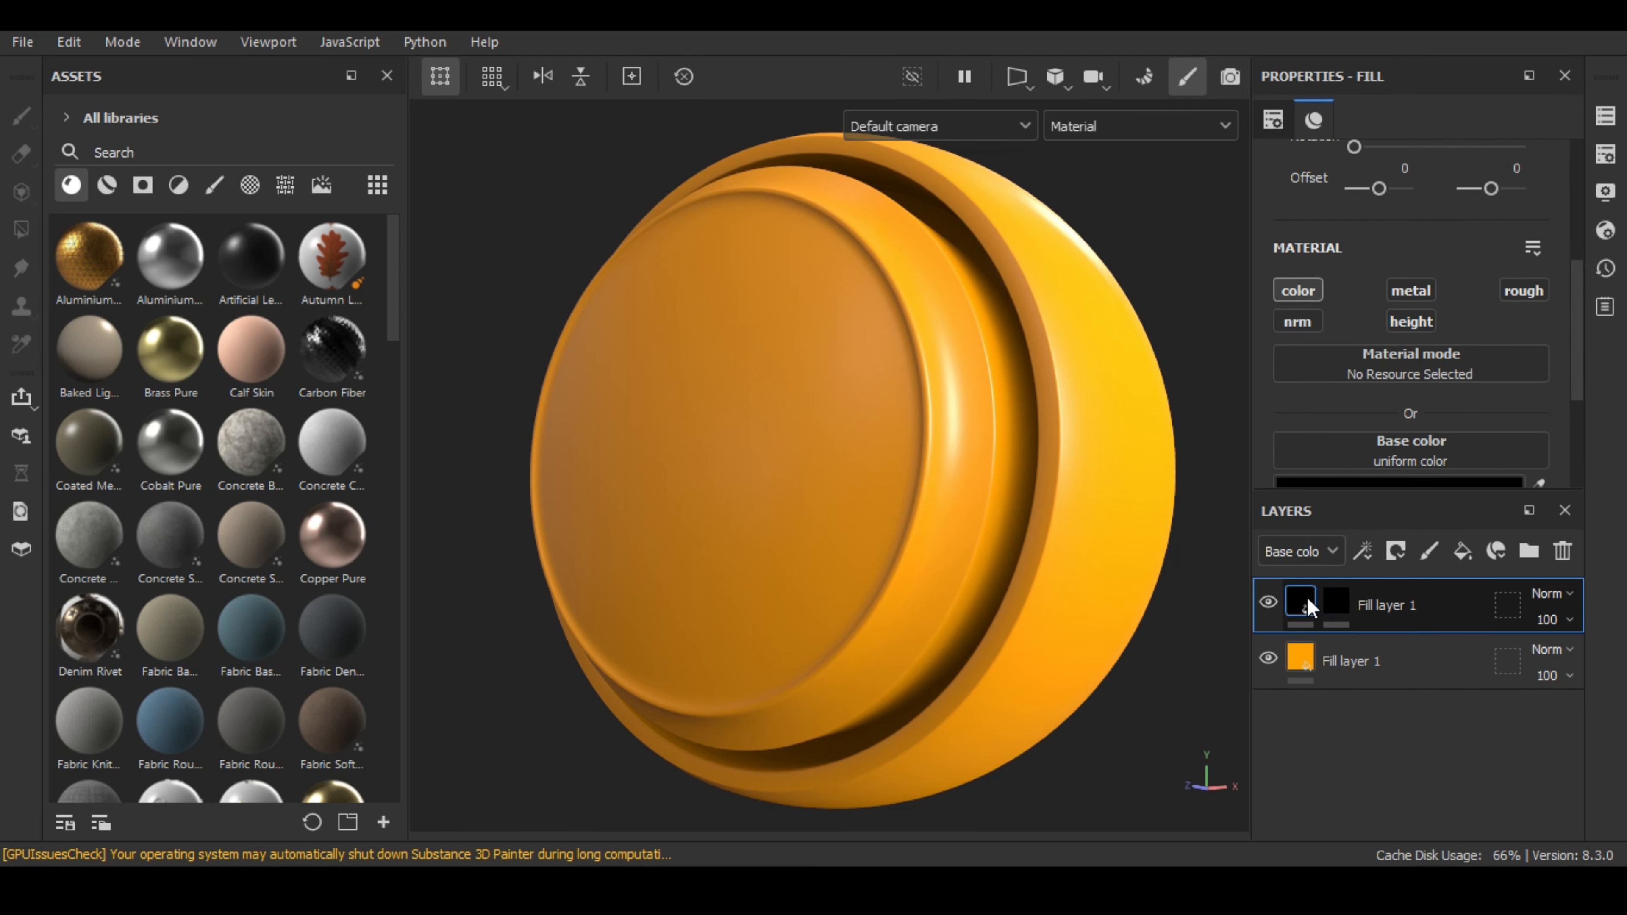
click(1336, 602)
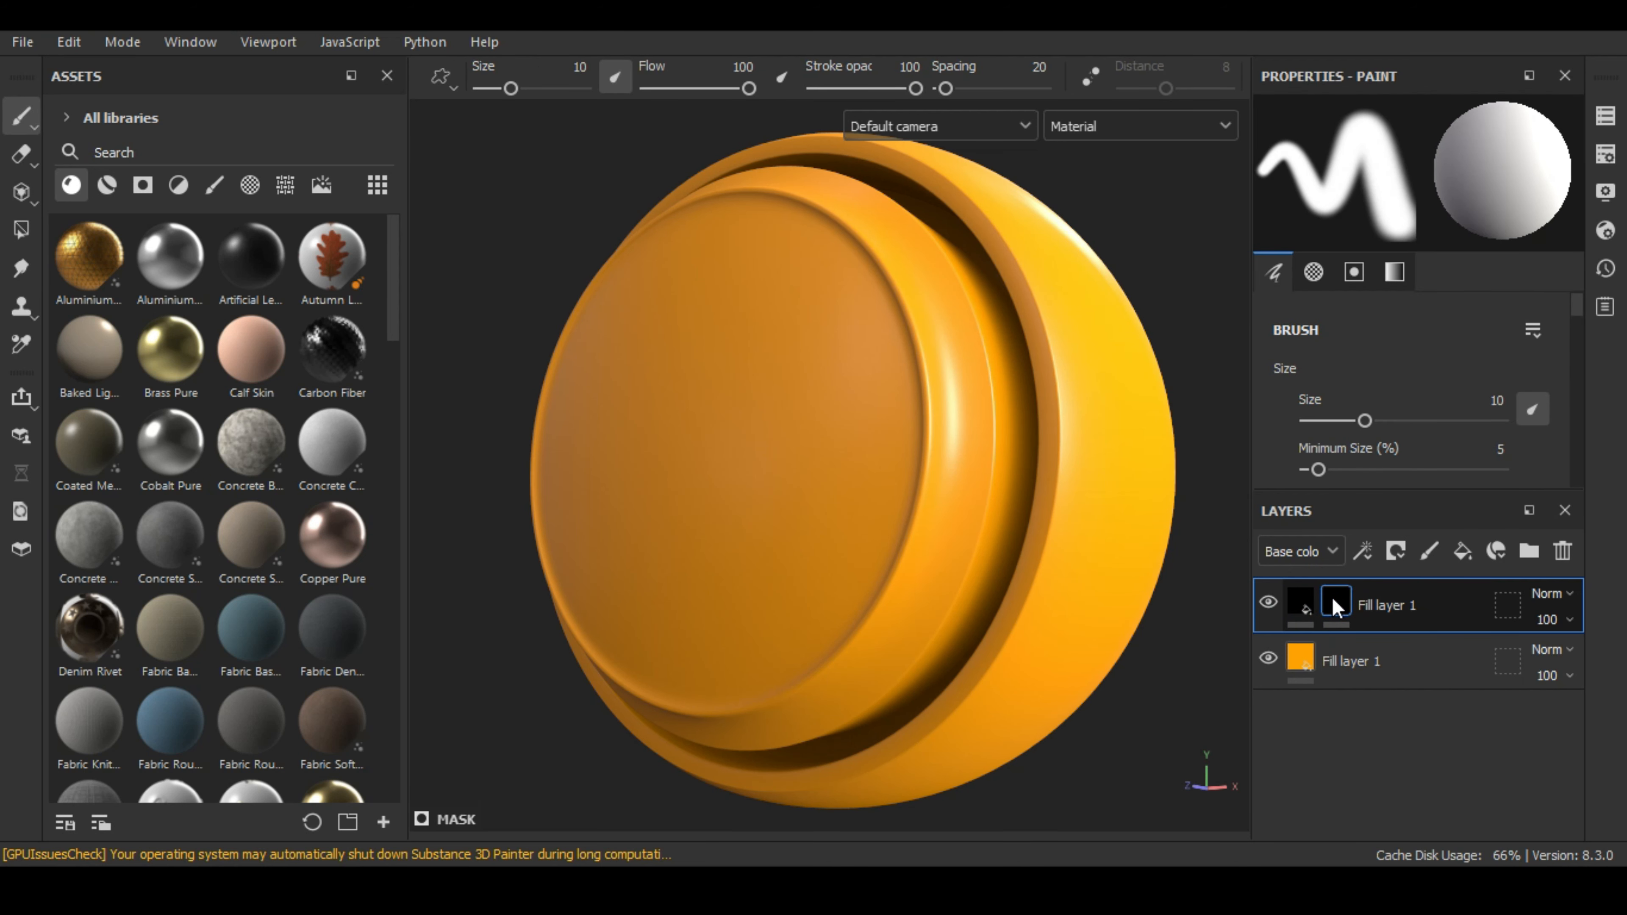
right_click(1335, 605)
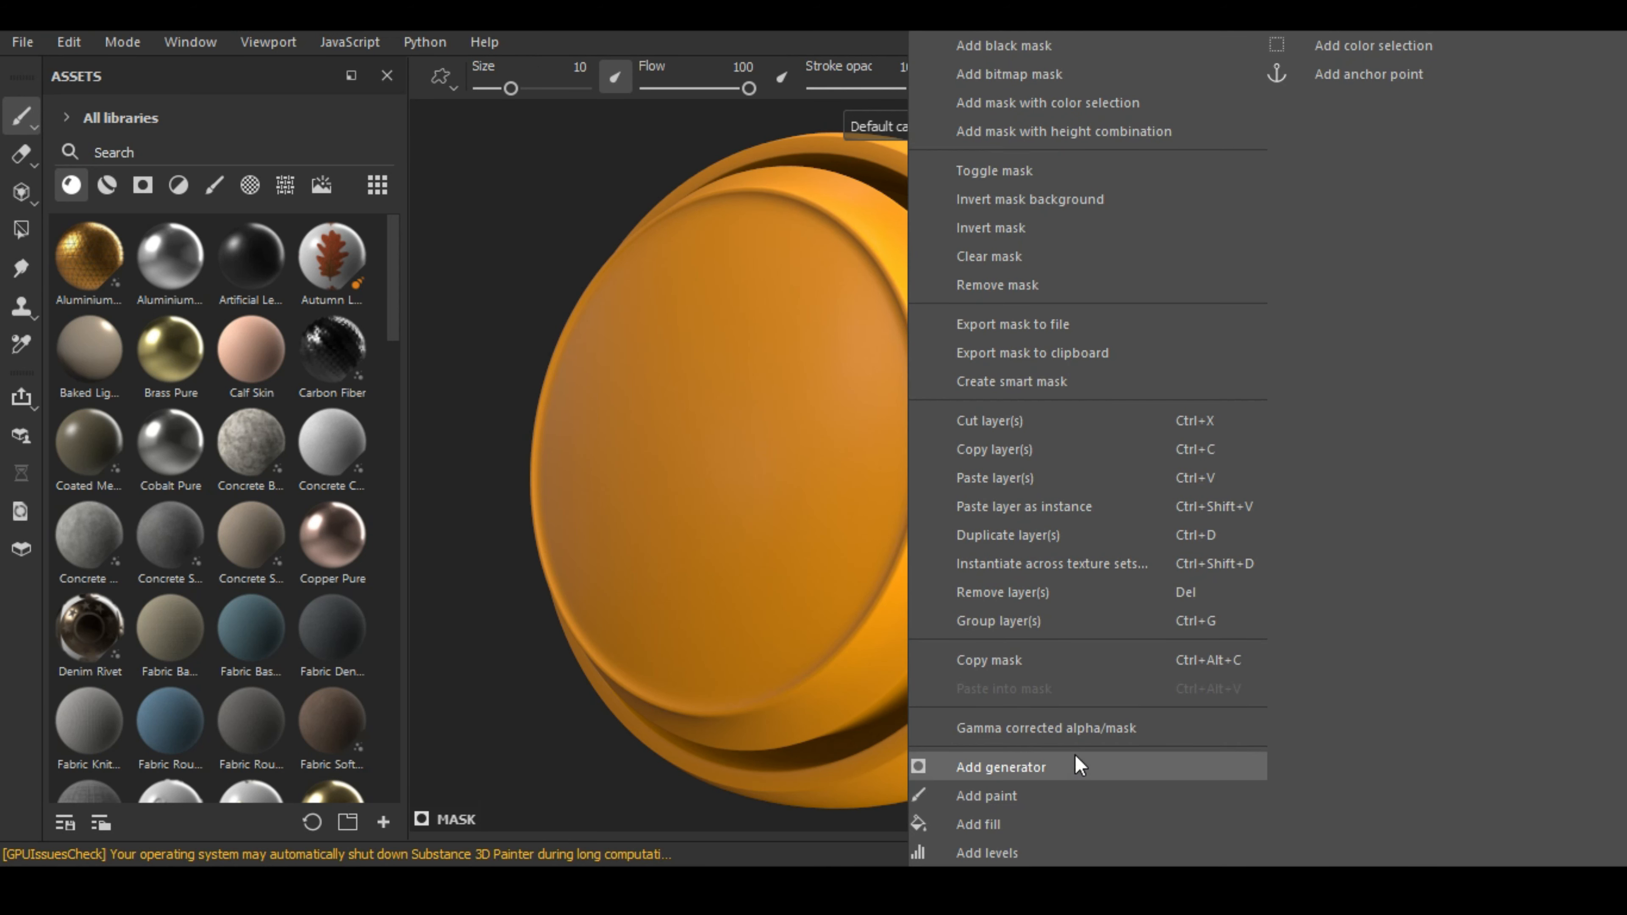
click(1018, 768)
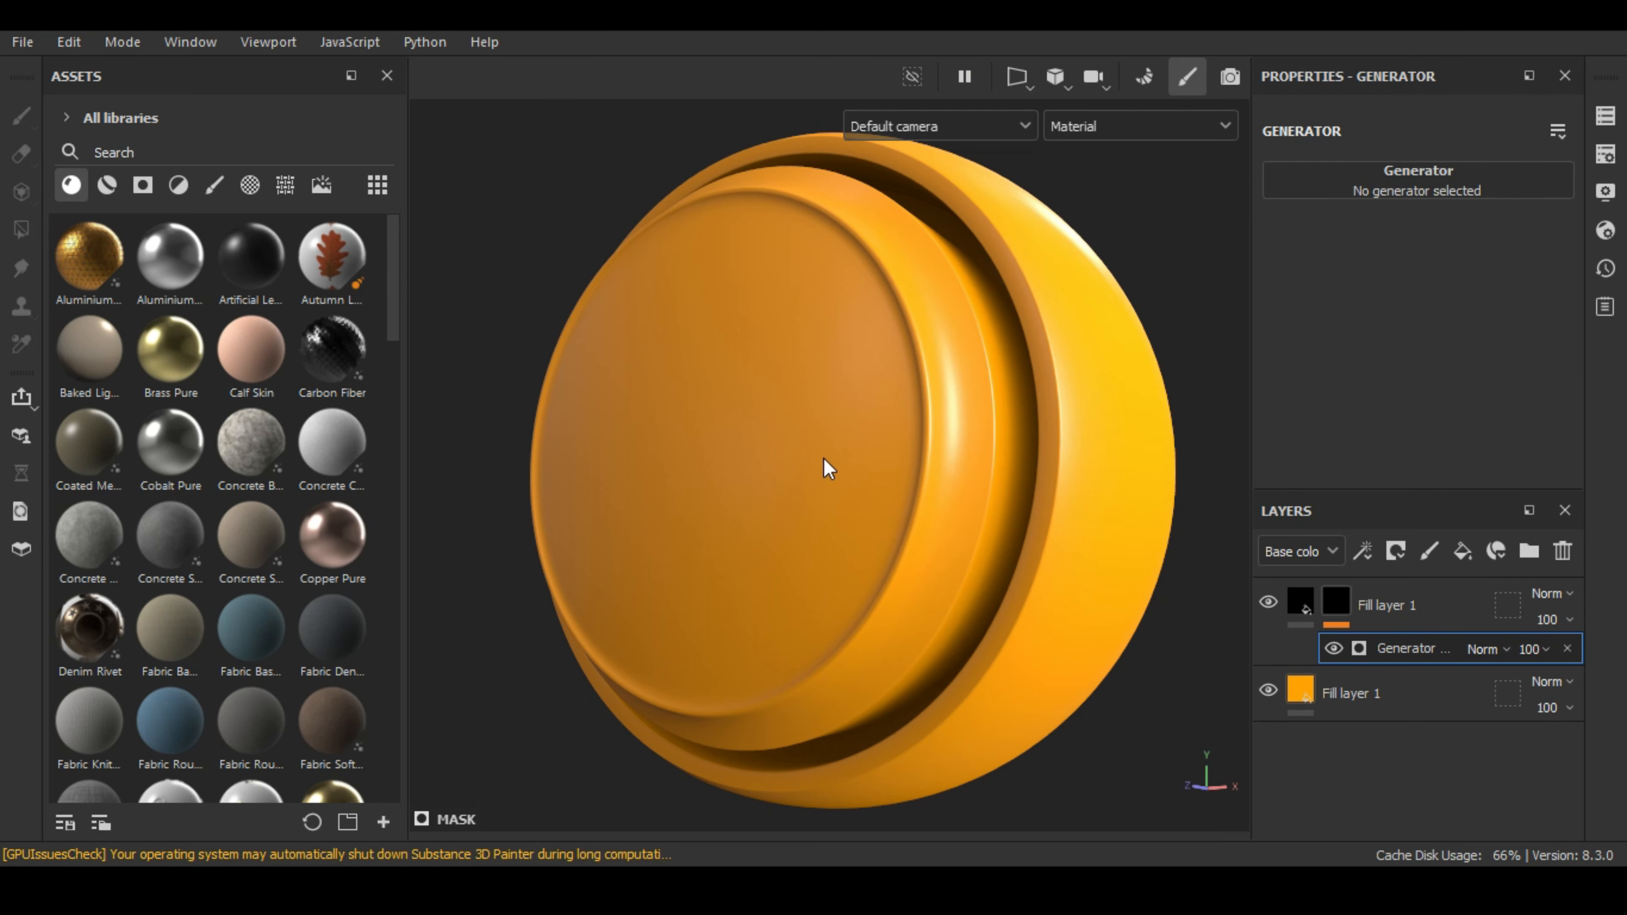
- Assign the Dirt generator to the black fill layer's mask
alt+drag(1011, 473, 1050, 513)
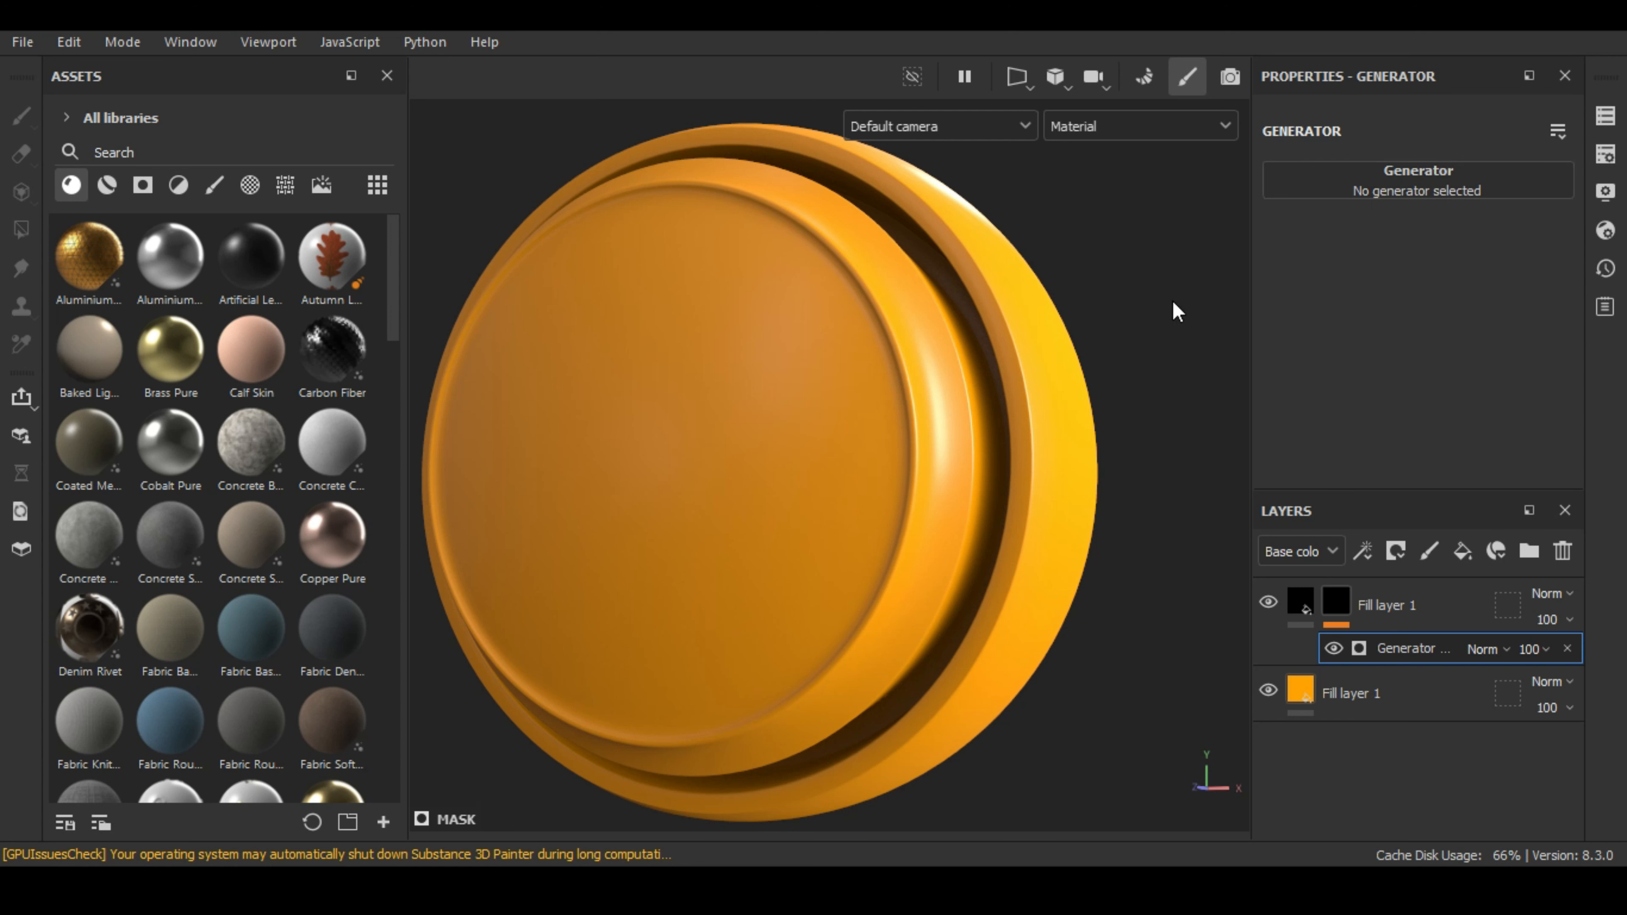
alt+drag(1176, 312, 1022, 434)
click(1415, 192)
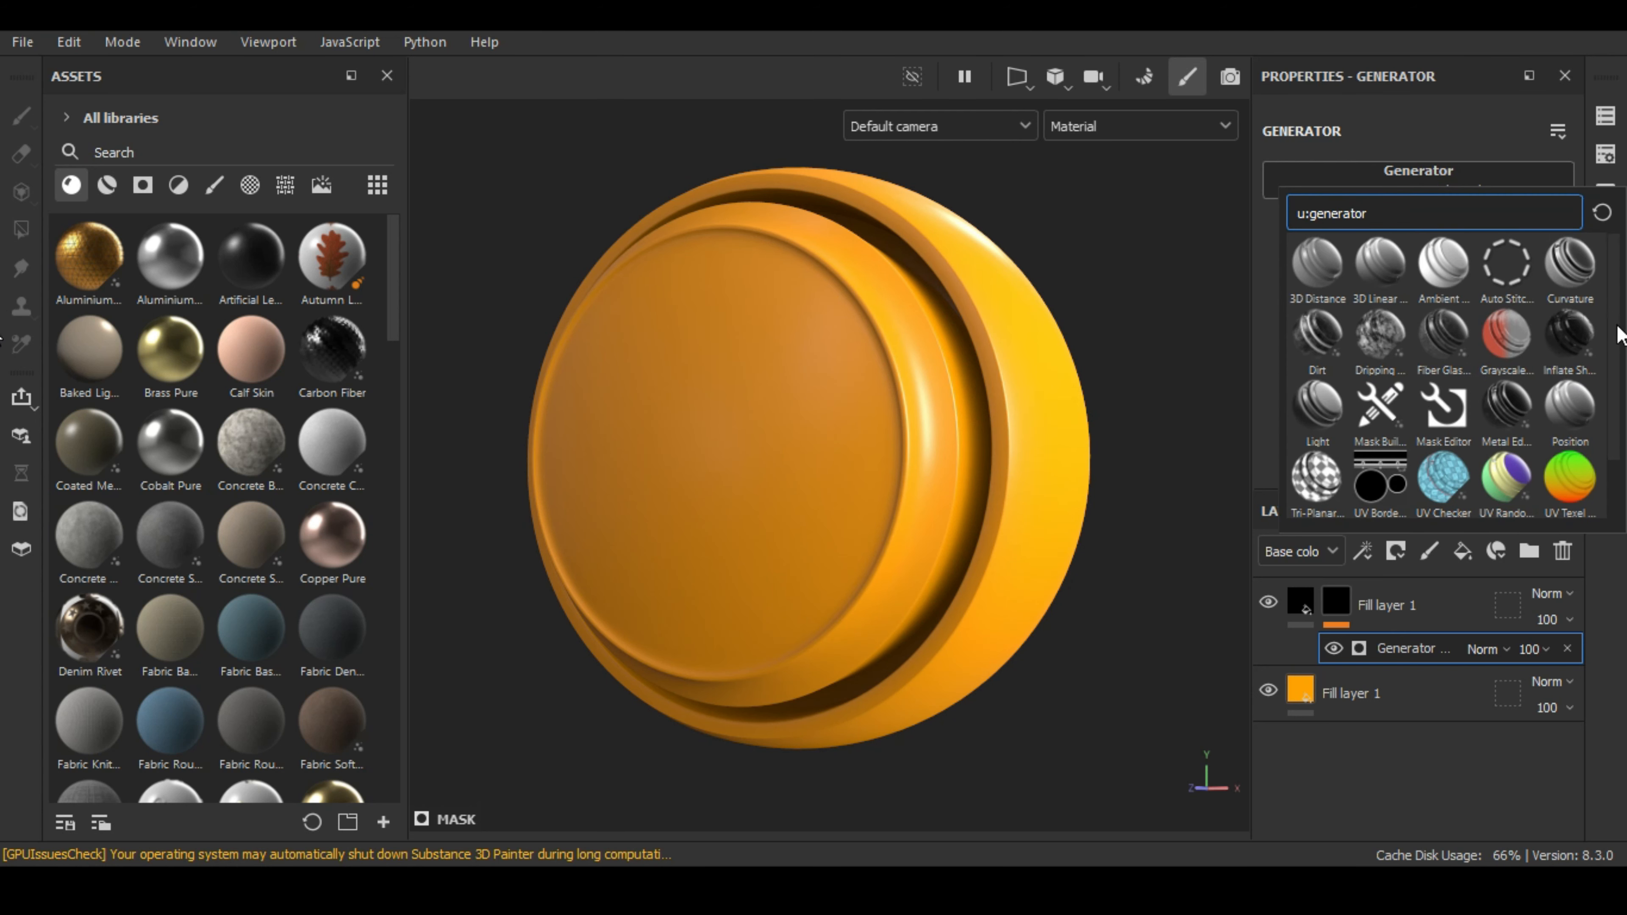
drag(1618, 325, 1625, 229)
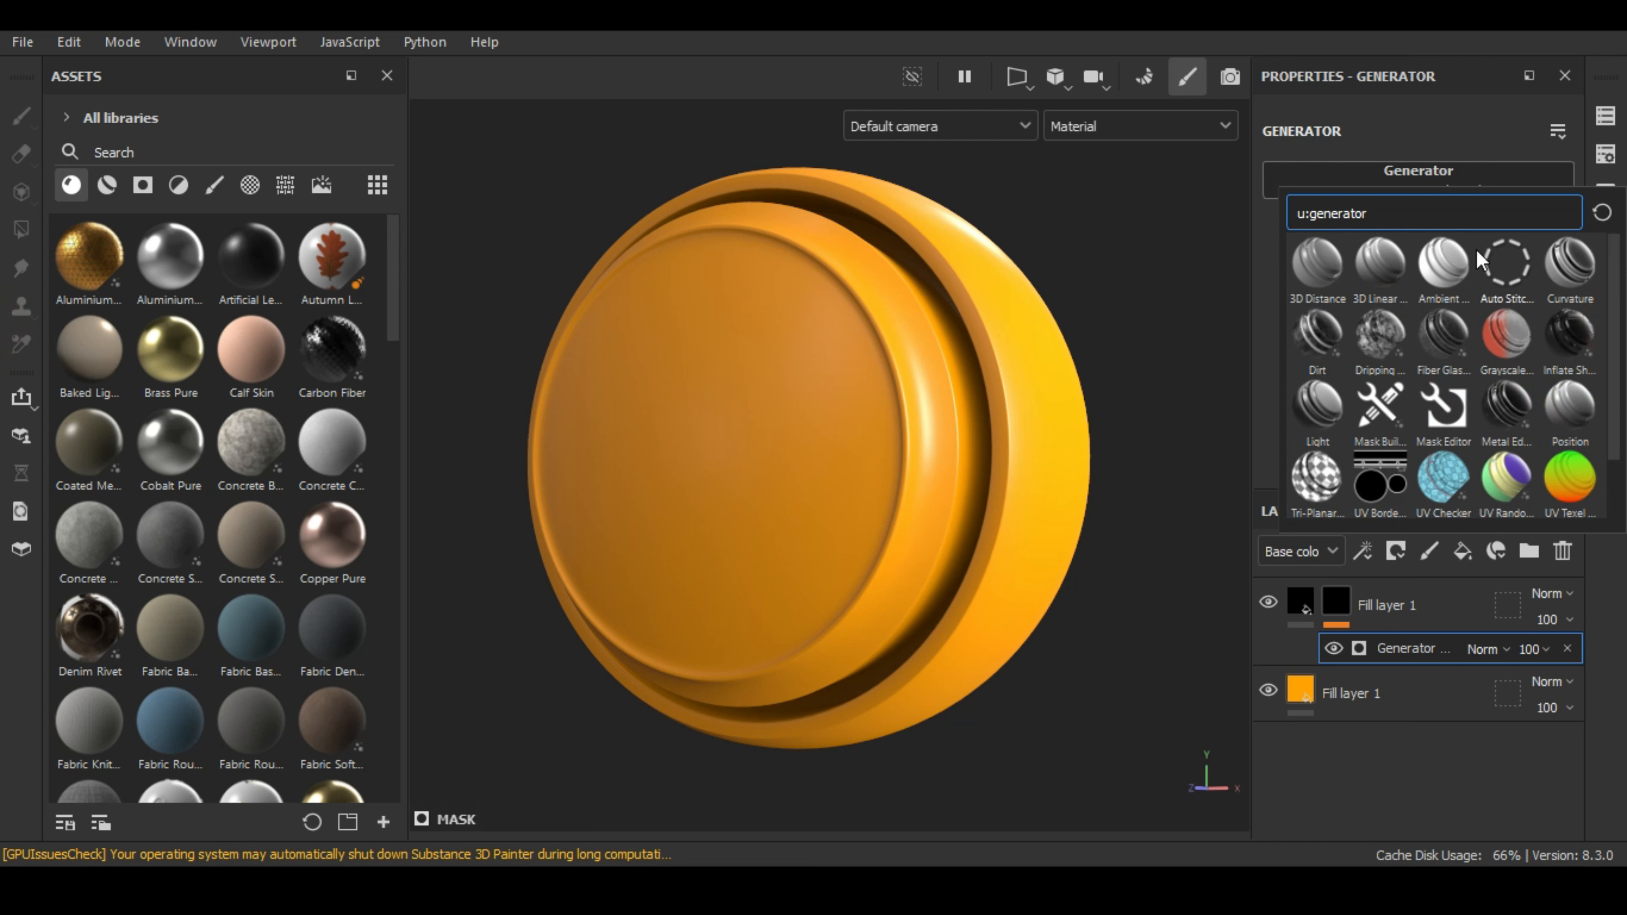
scroll(1610, 312, down, 1)
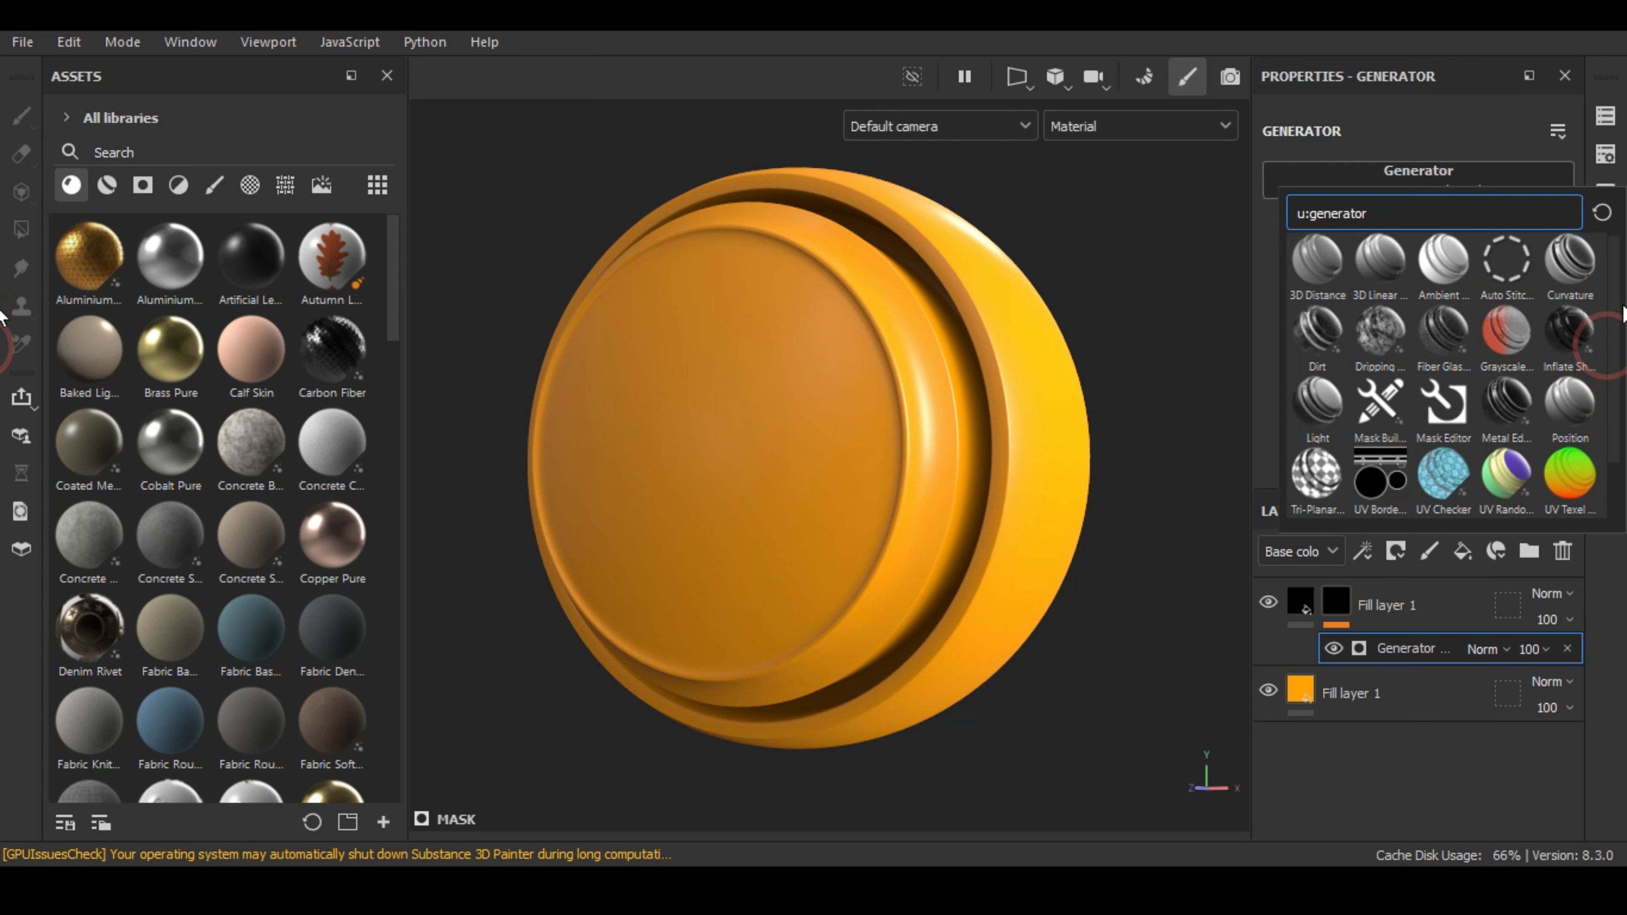
scroll(1359, 407, up, 1)
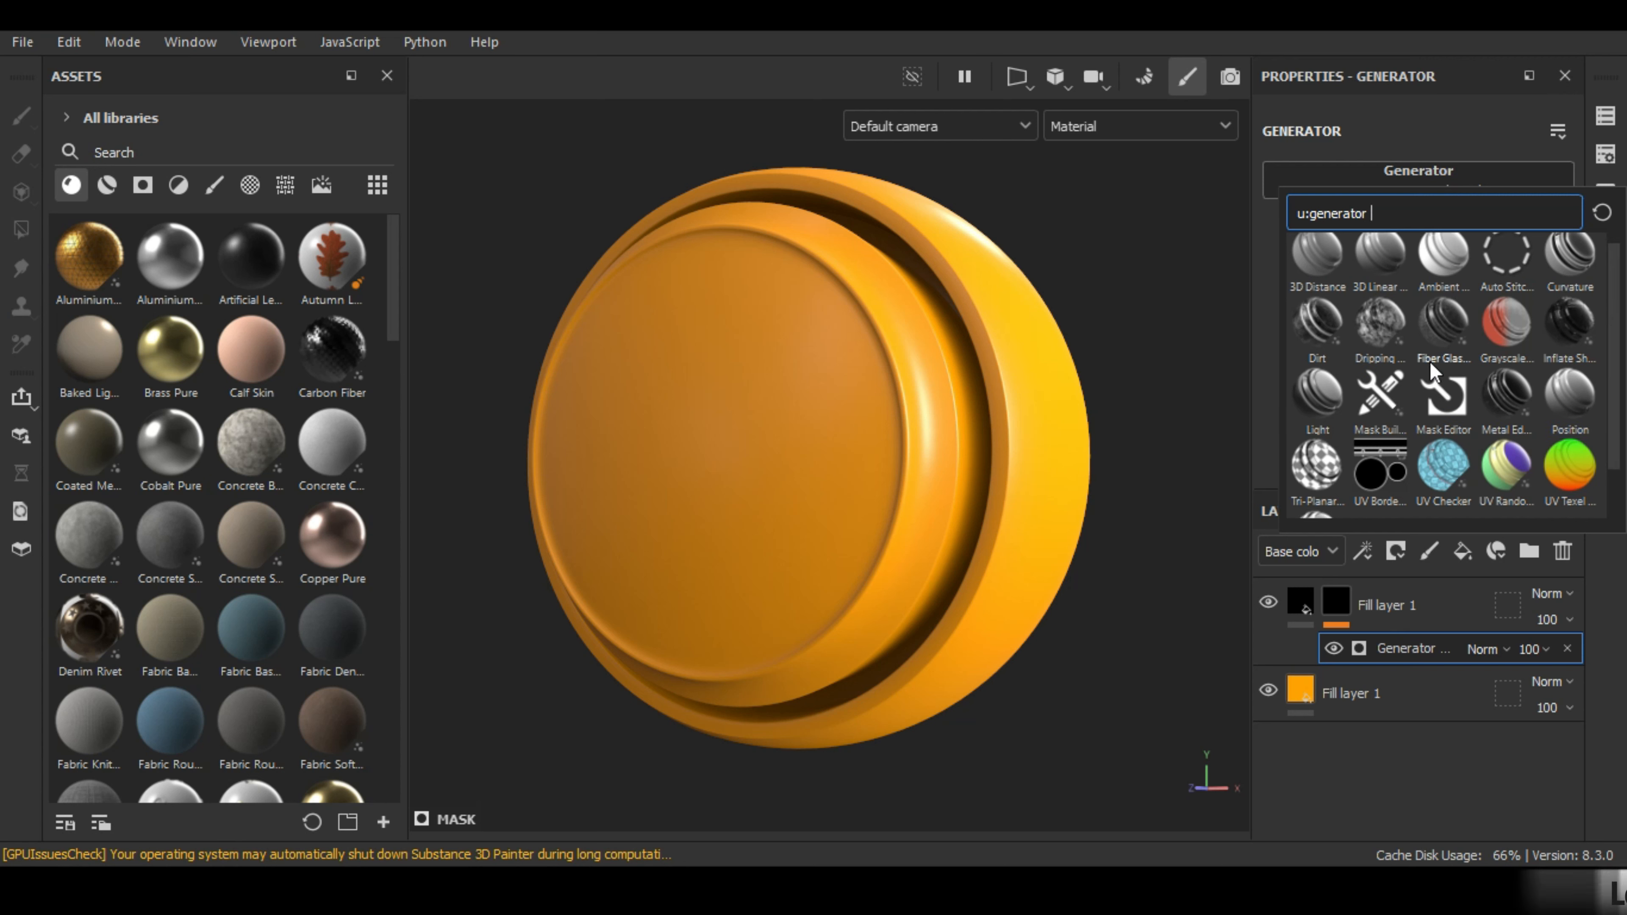
alt+middle_drag(1040, 383, 1046, 400)
scroll(1046, 400, up, 1)
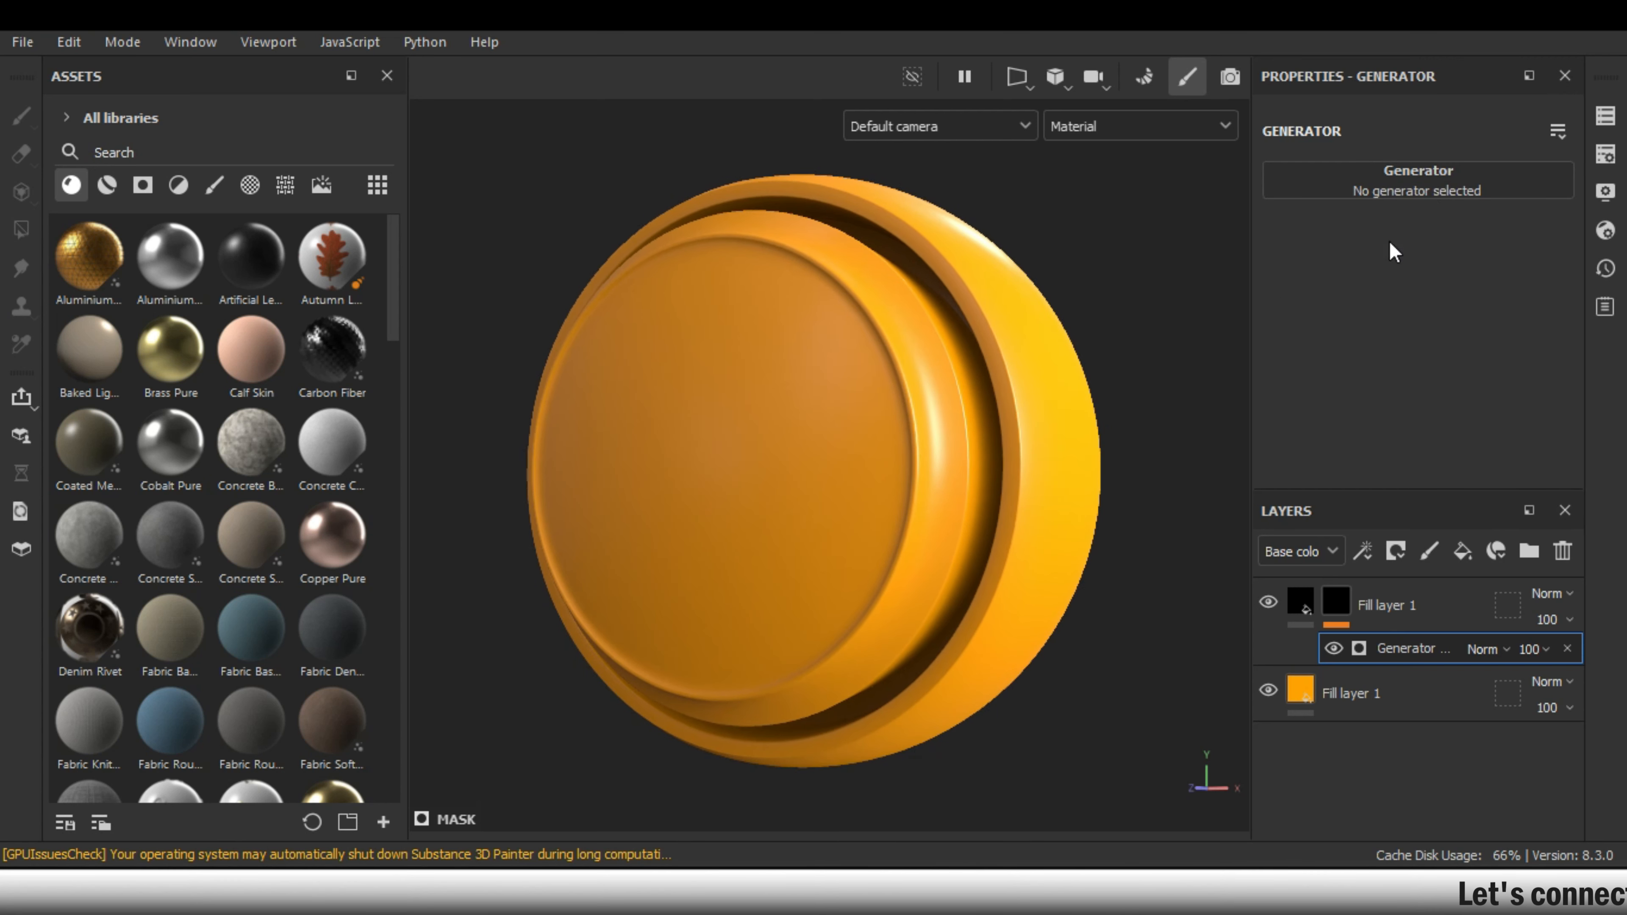
click(1430, 184)
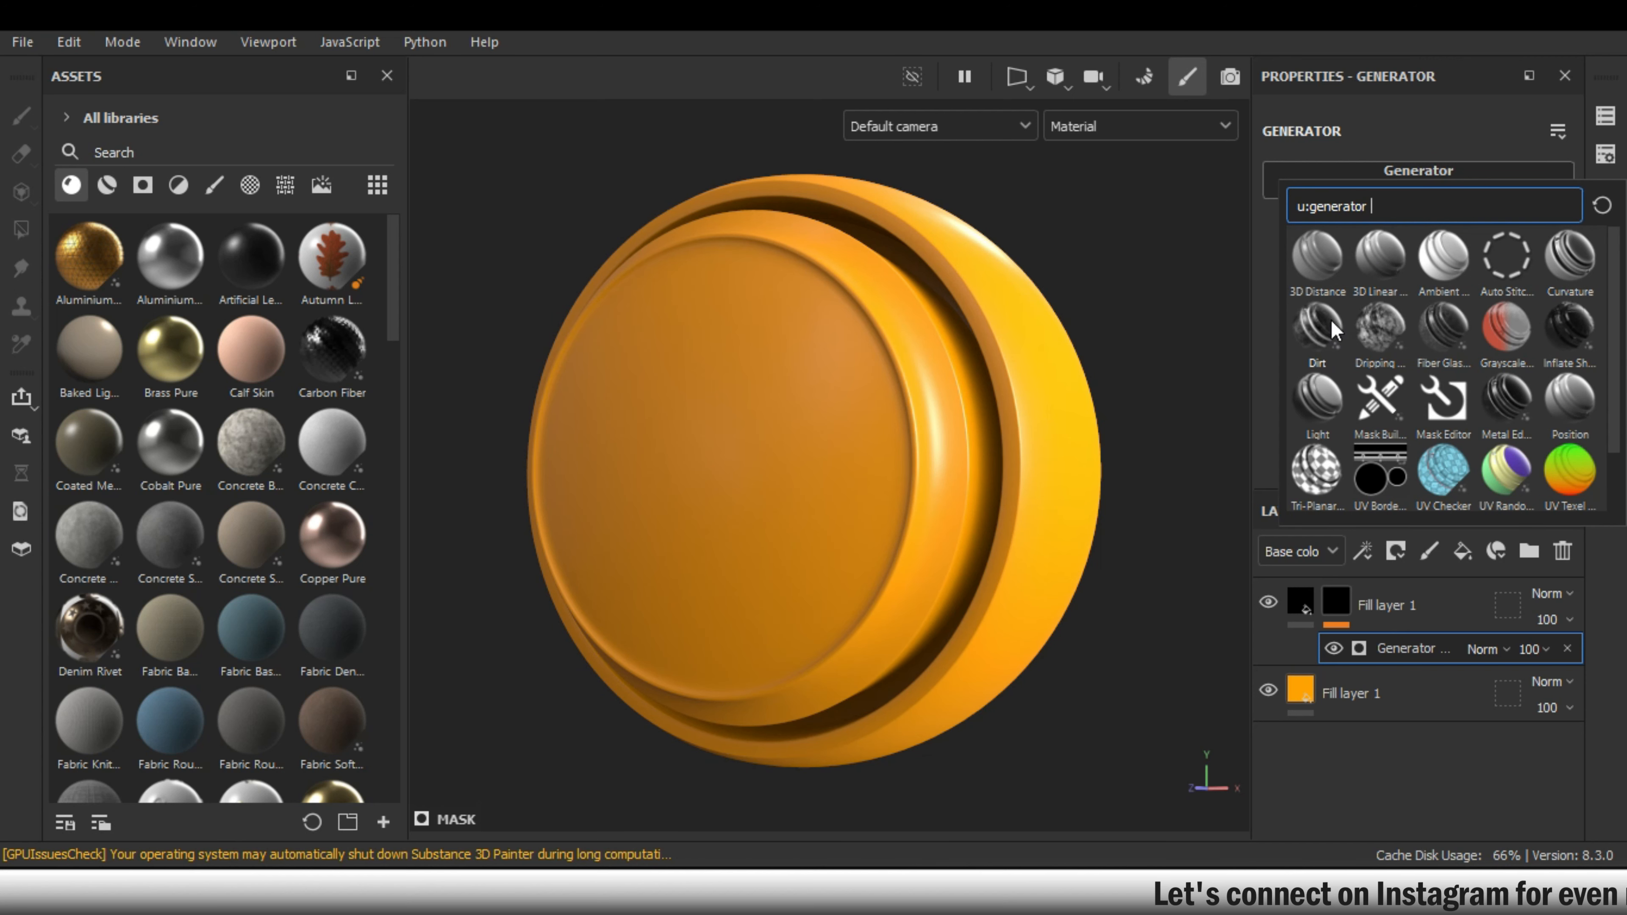
mouse_move(1431, 333)
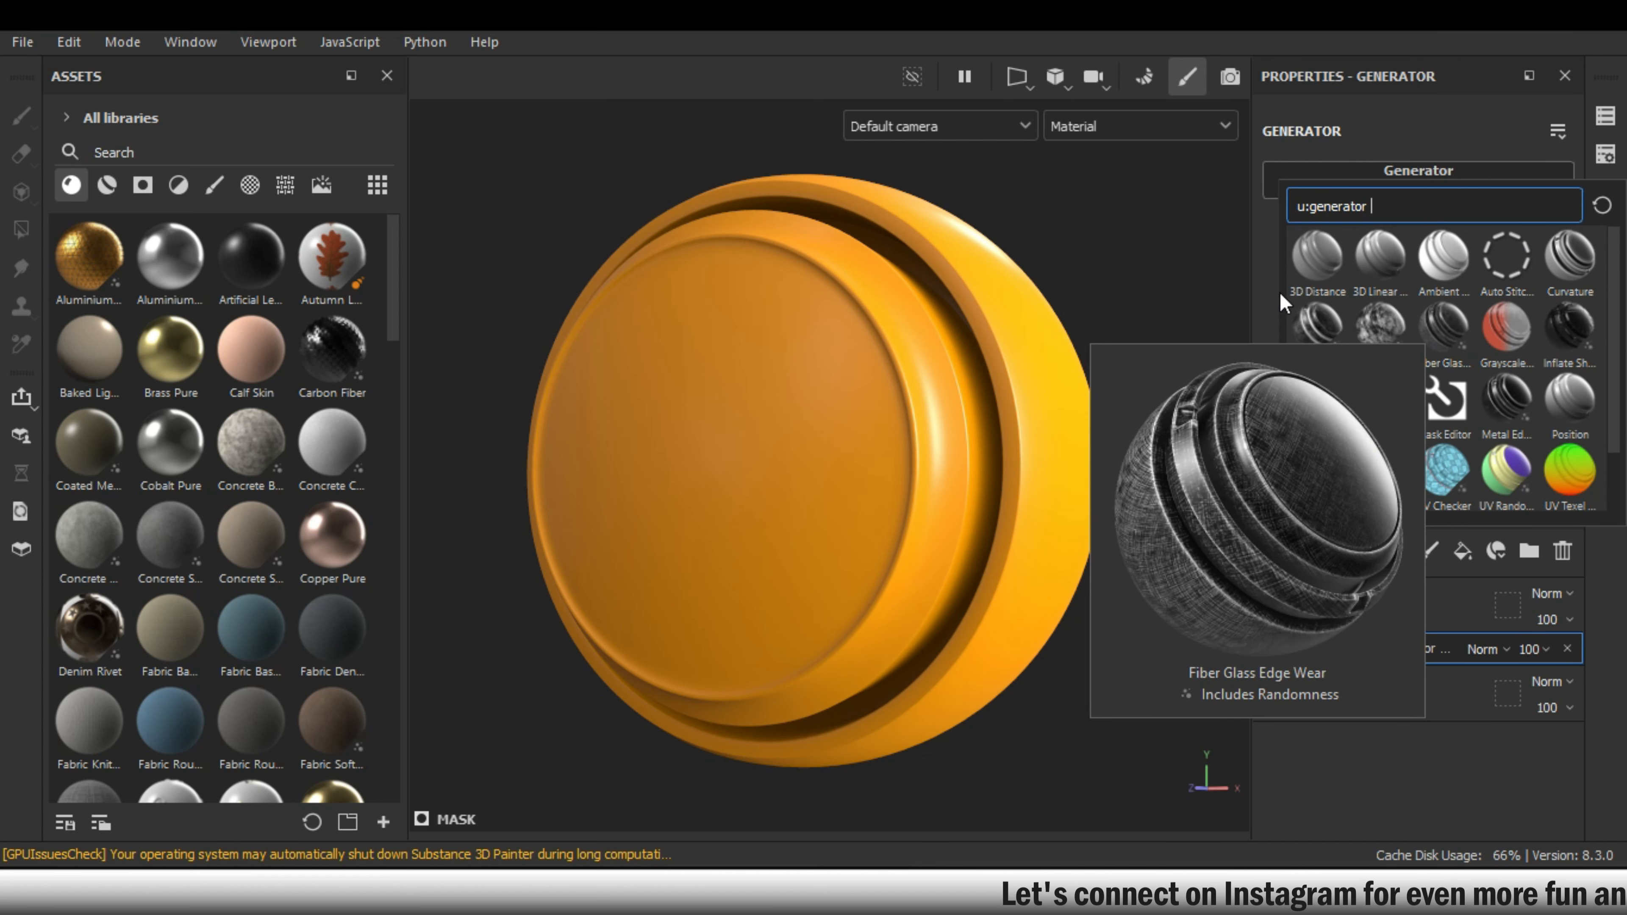
mouse_move(1548, 291)
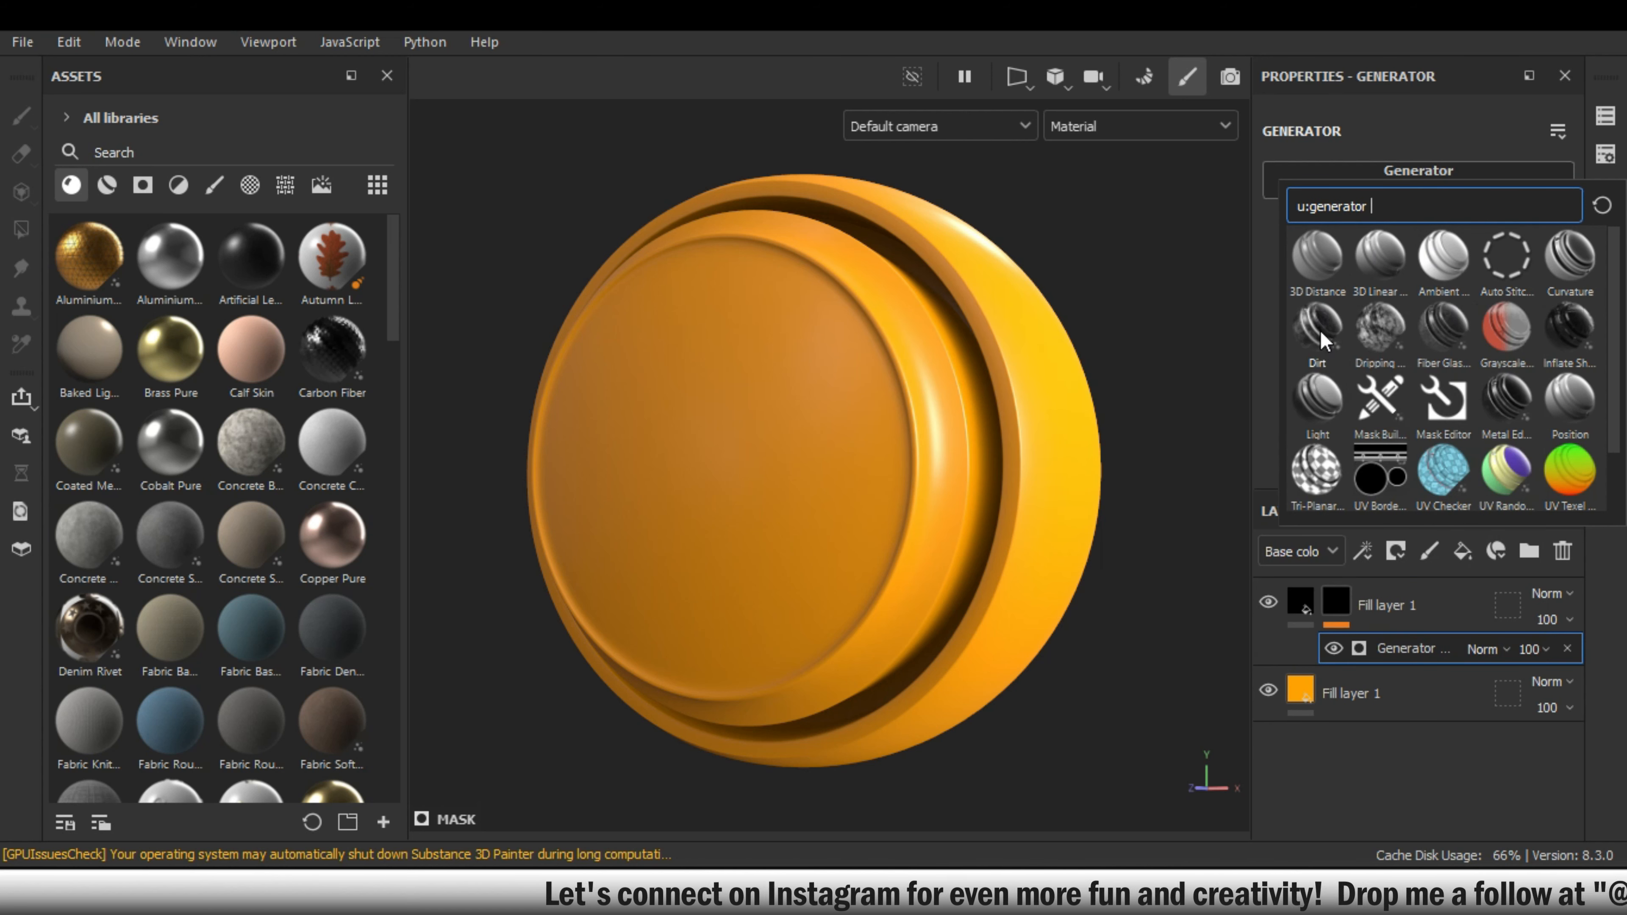
click(1316, 326)
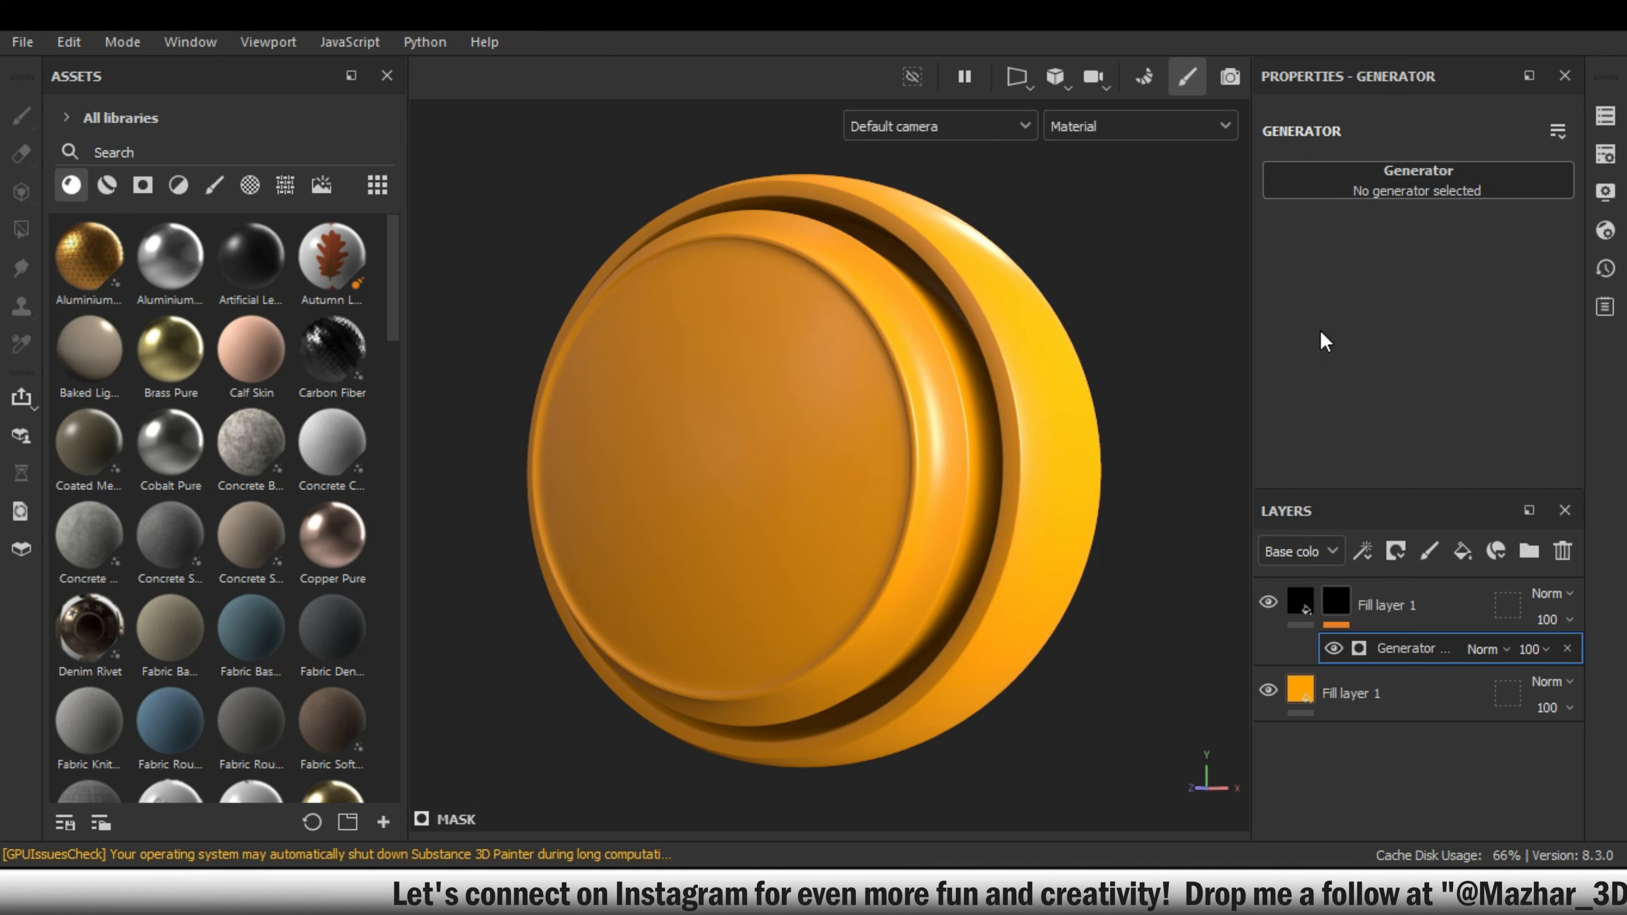
- Examine the dirt distribution over the material ball's front face, groove and outer rim from several angles
alt+drag(809, 434, 780, 483)
alt+middle_drag(781, 484, 883, 522)
alt+right_drag(882, 522, 987, 512)
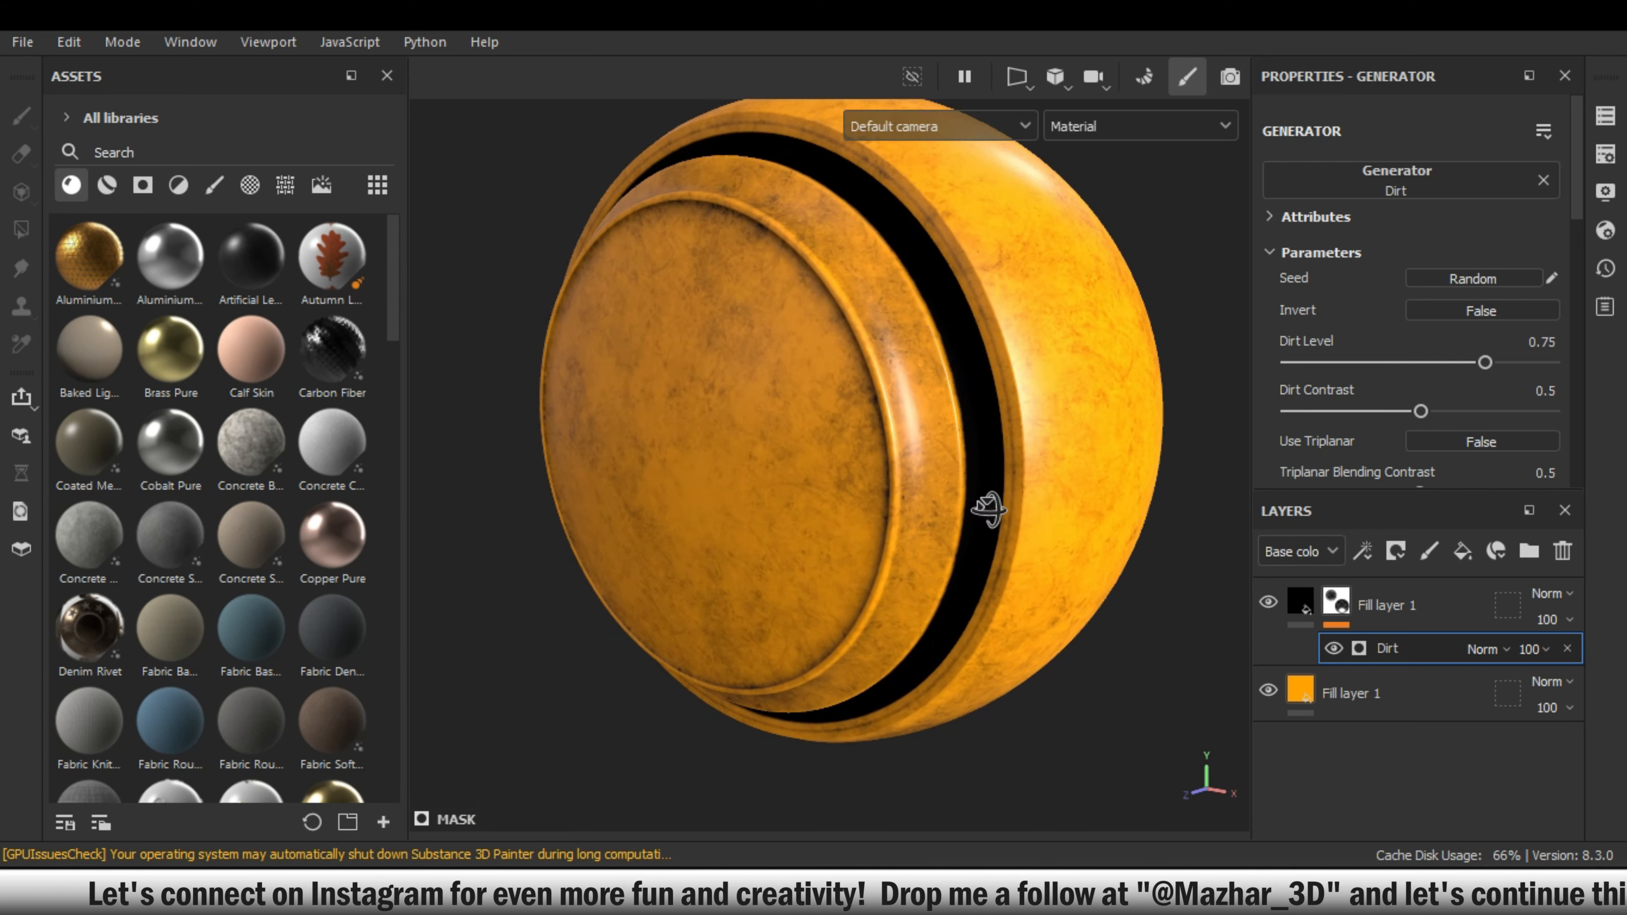
alt+drag(987, 512, 1034, 488)
alt+drag(940, 523, 1024, 549)
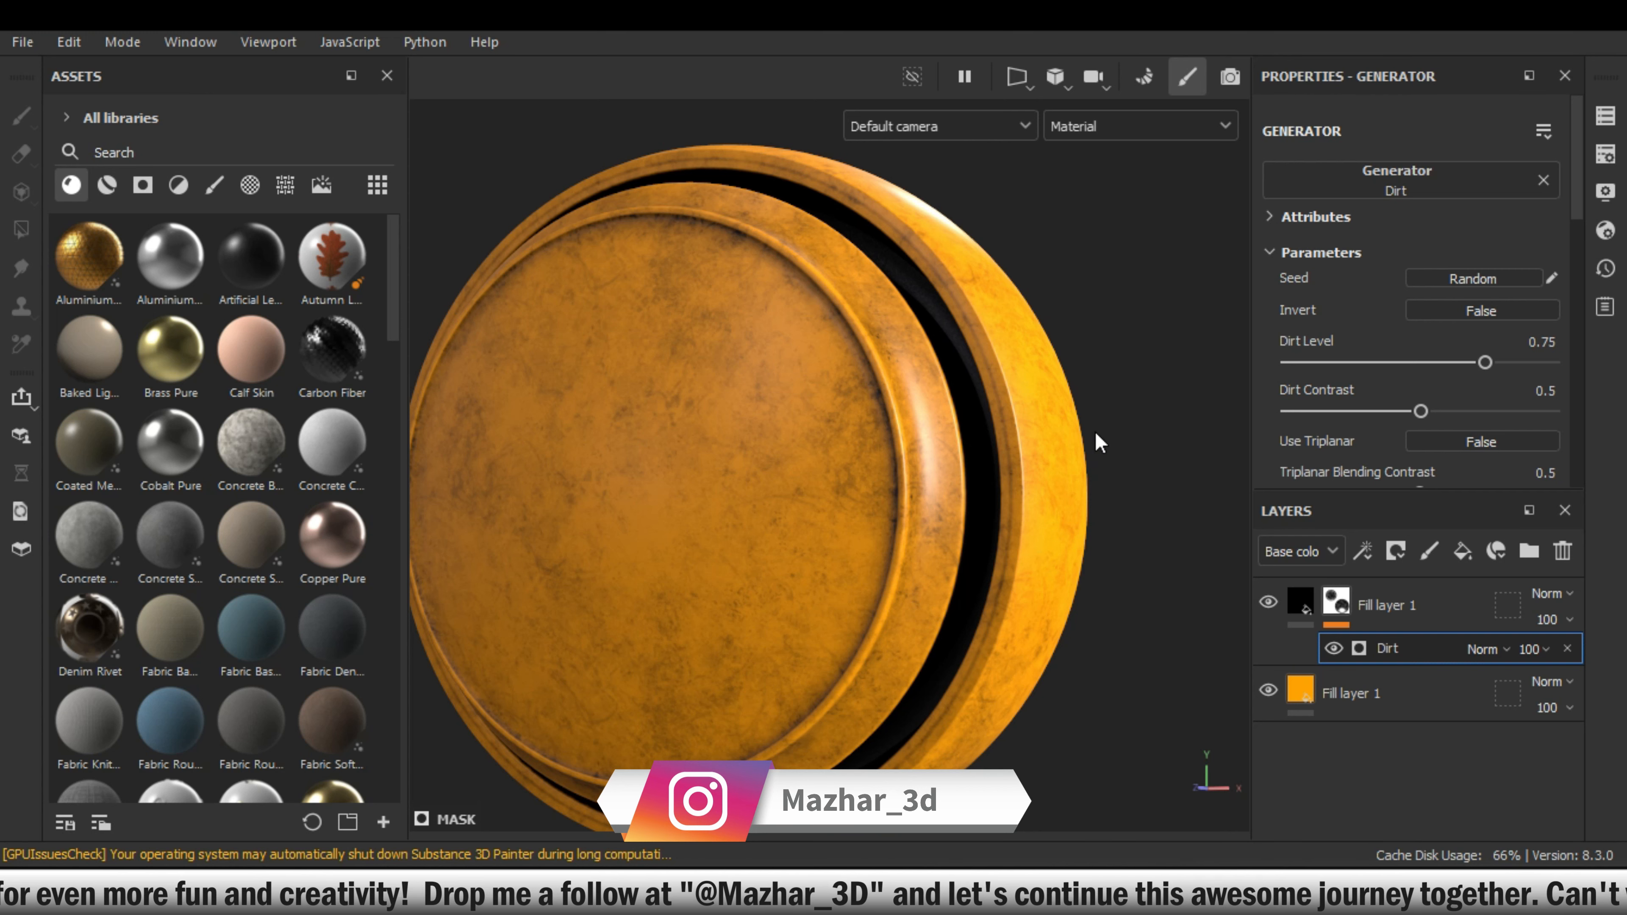
alt+right_drag(889, 442, 990, 523)
alt+drag(922, 545, 743, 559)
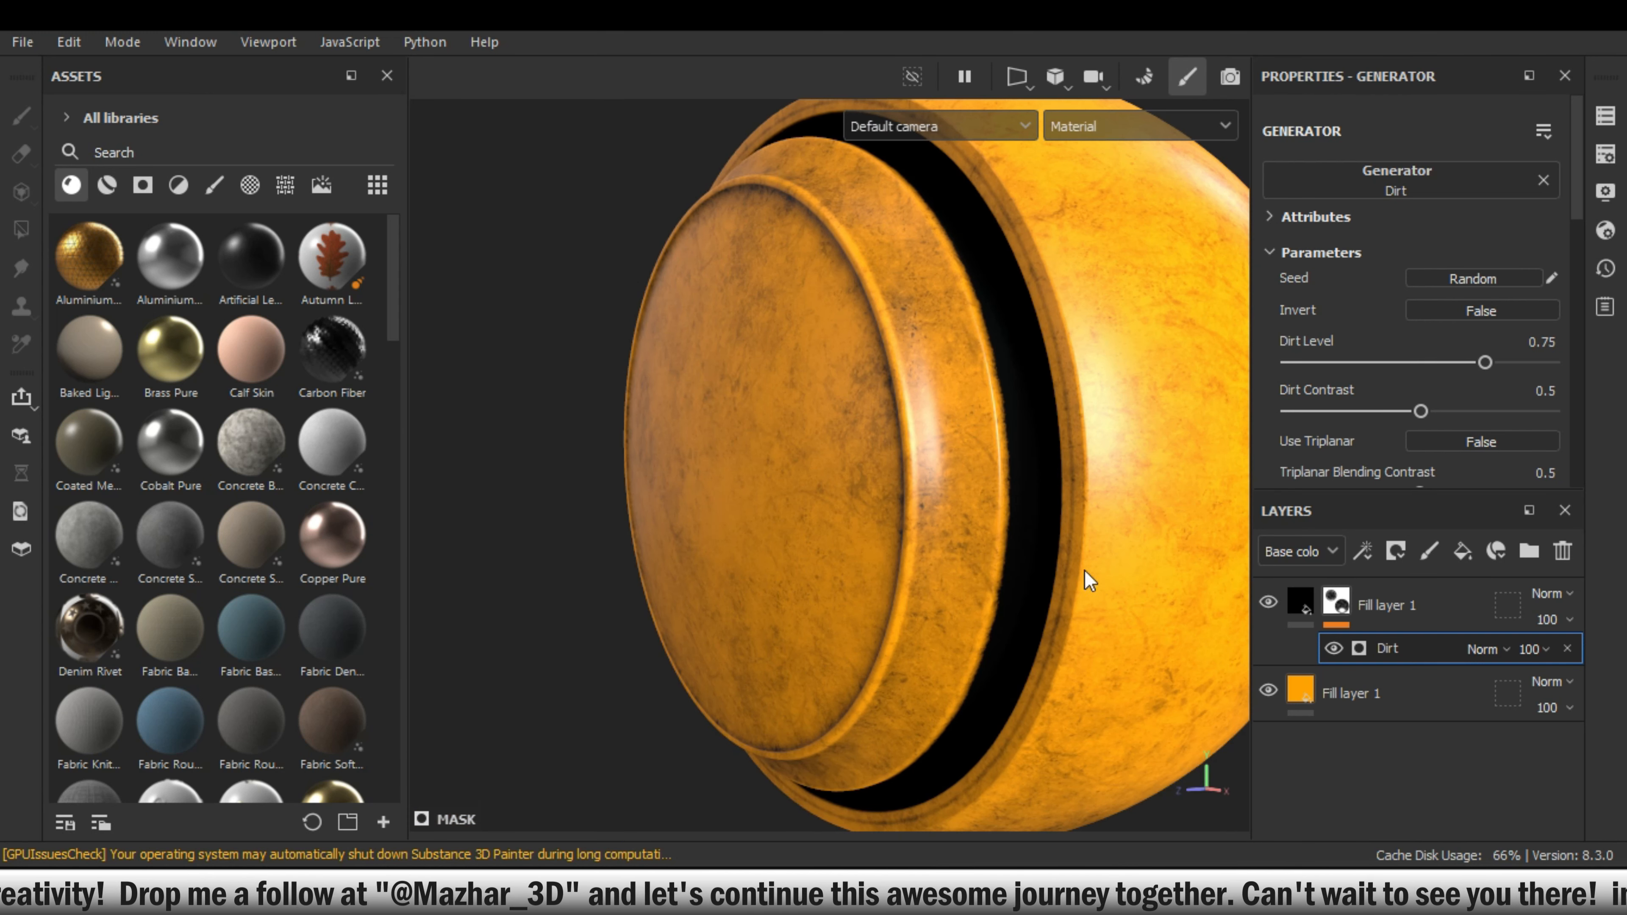
alt+drag(785, 443, 941, 431)
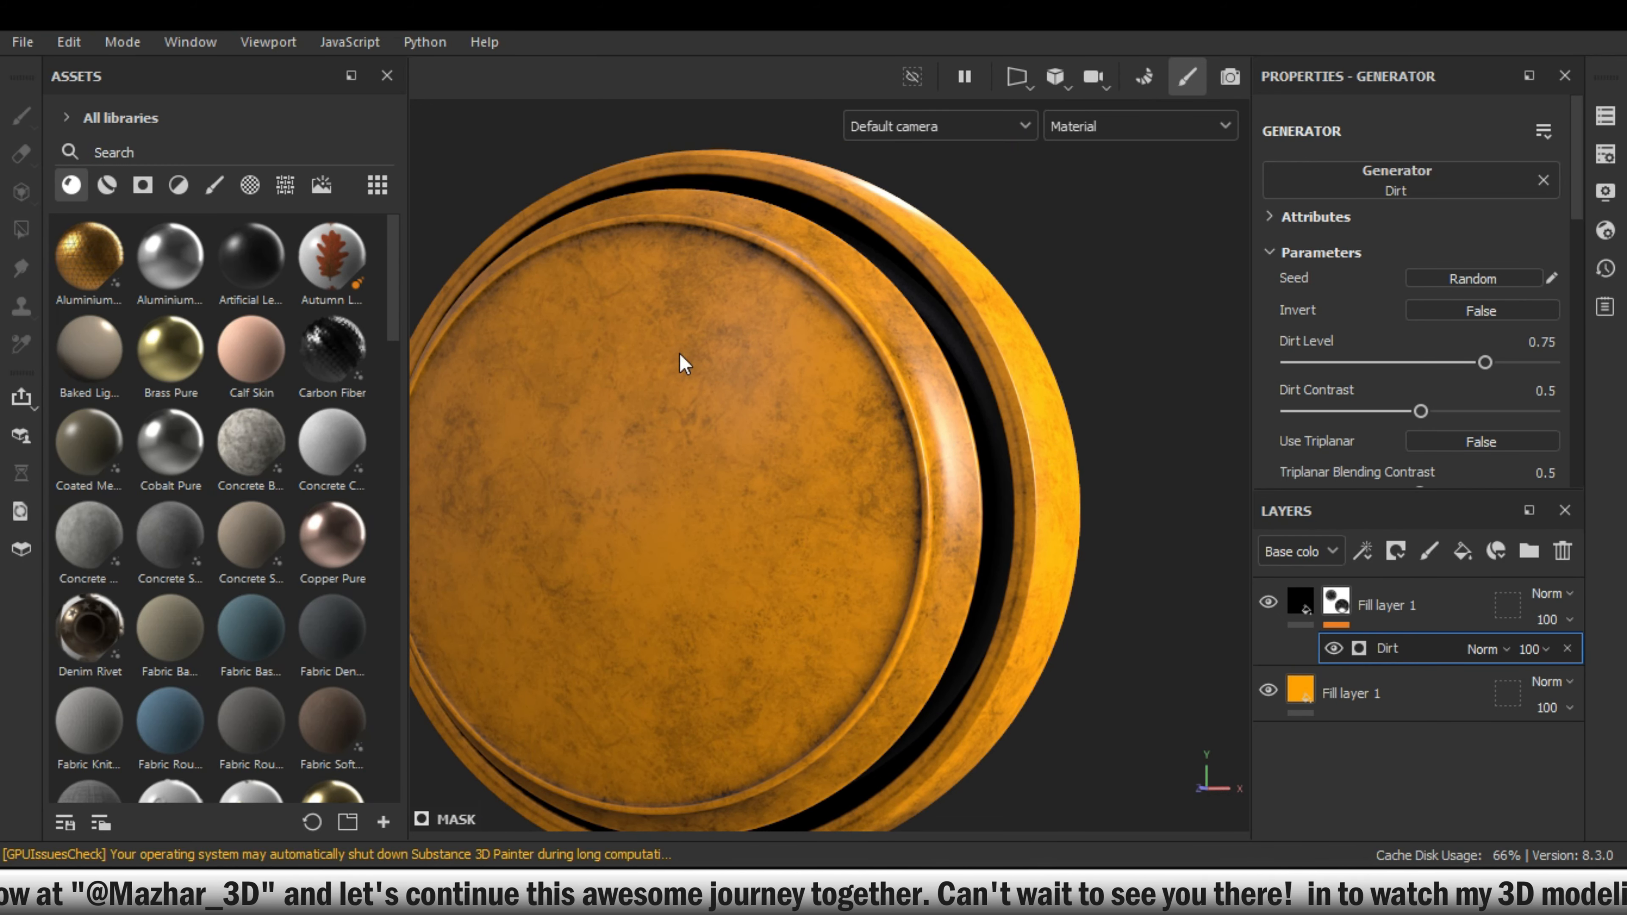
- Browse the smart masks in the asset library, return to the materials, and examine the dirt on the ball
click(147, 177)
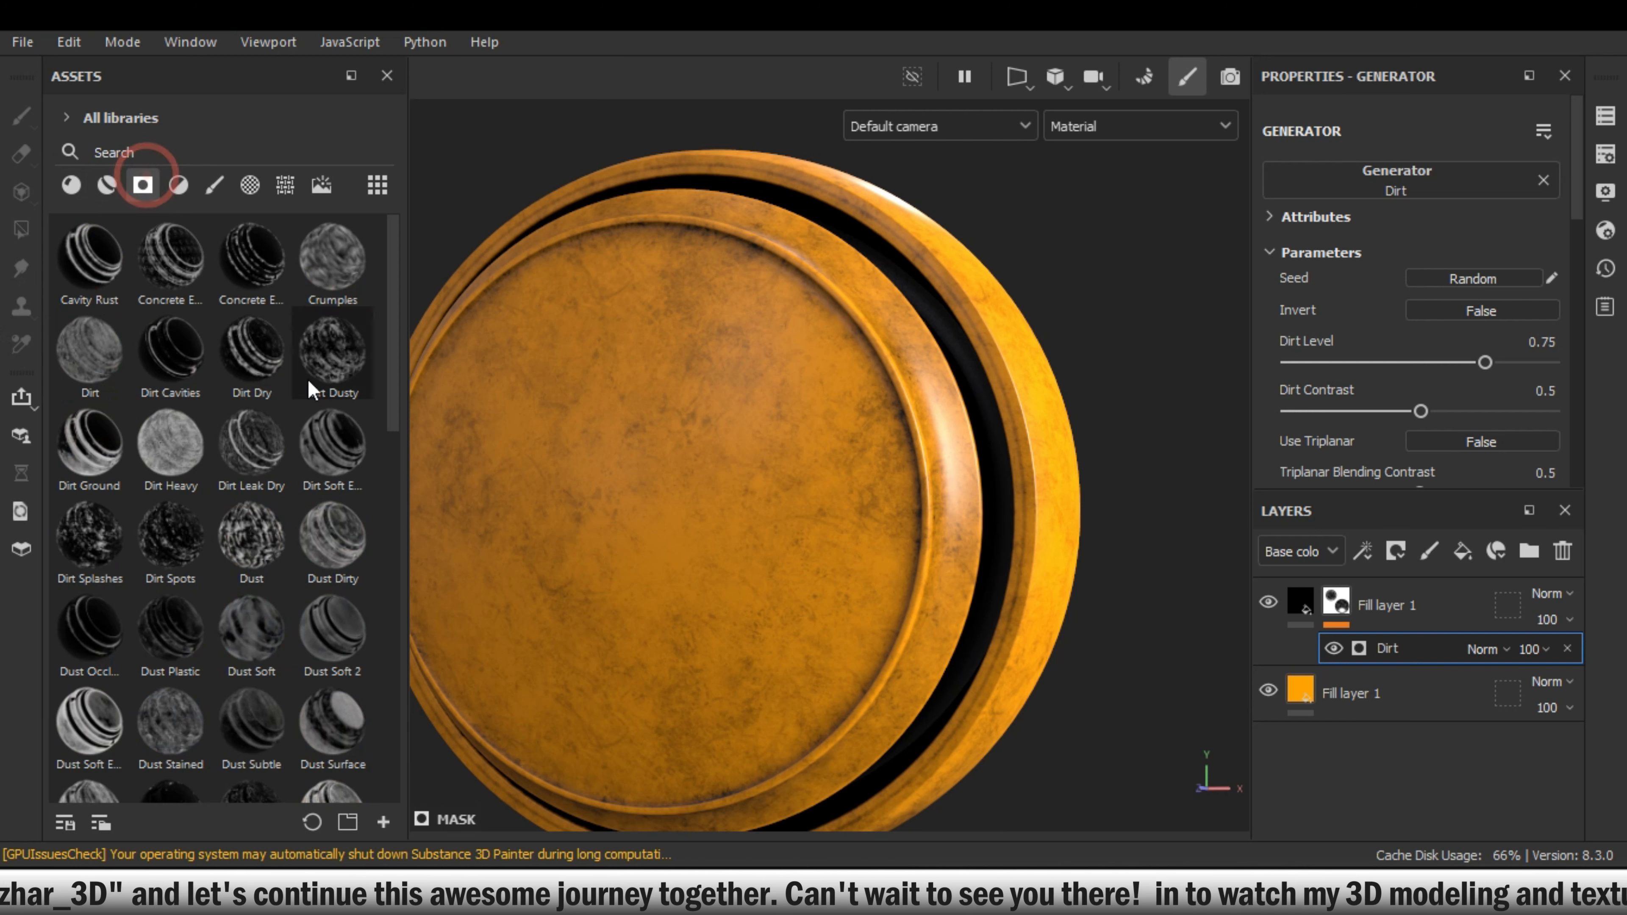
drag(392, 393, 407, 328)
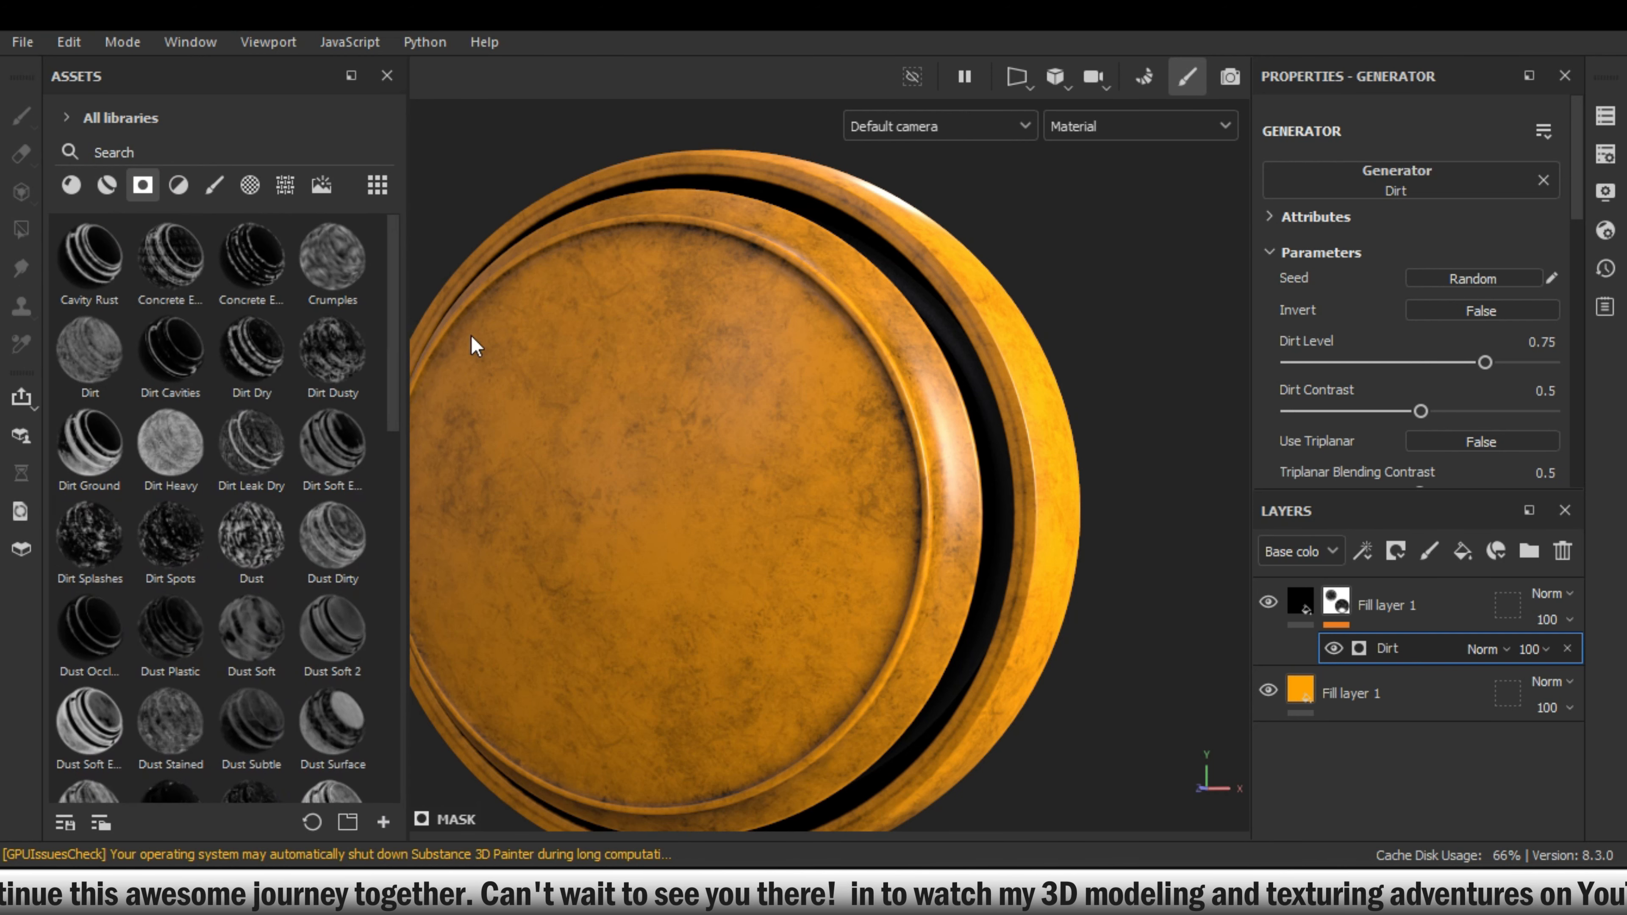
alt+drag(951, 454, 908, 444)
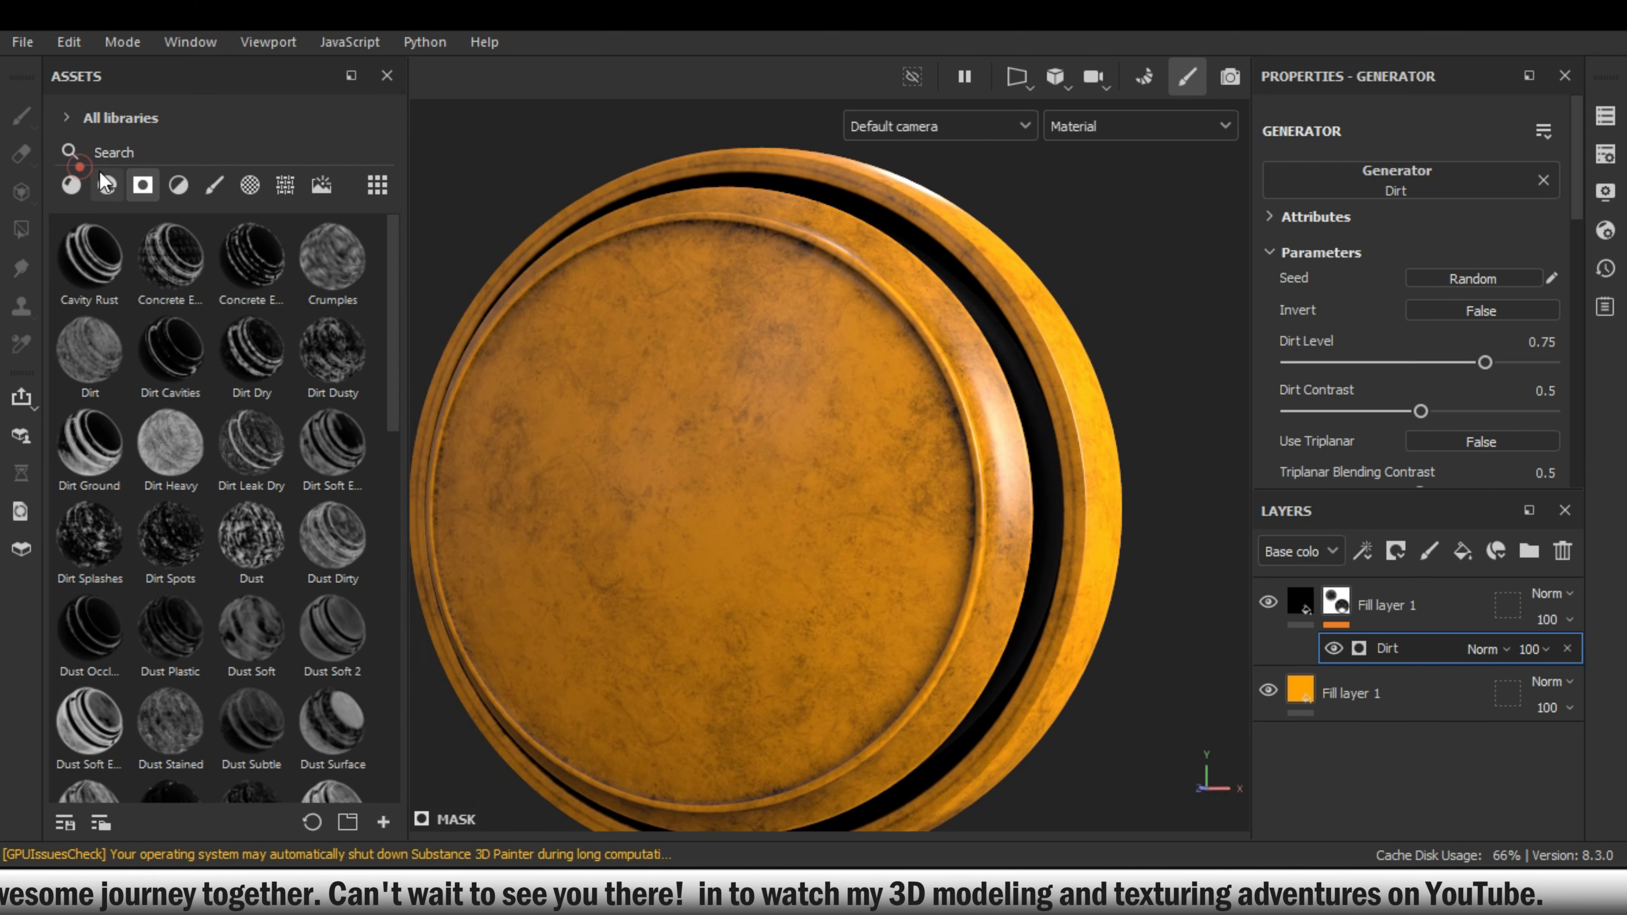
click(71, 185)
alt+drag(1002, 472, 834, 387)
alt+right_drag(834, 387, 1097, 418)
alt+drag(1096, 417, 866, 350)
alt+middle_drag(866, 350, 1059, 313)
alt+drag(1058, 312, 1057, 440)
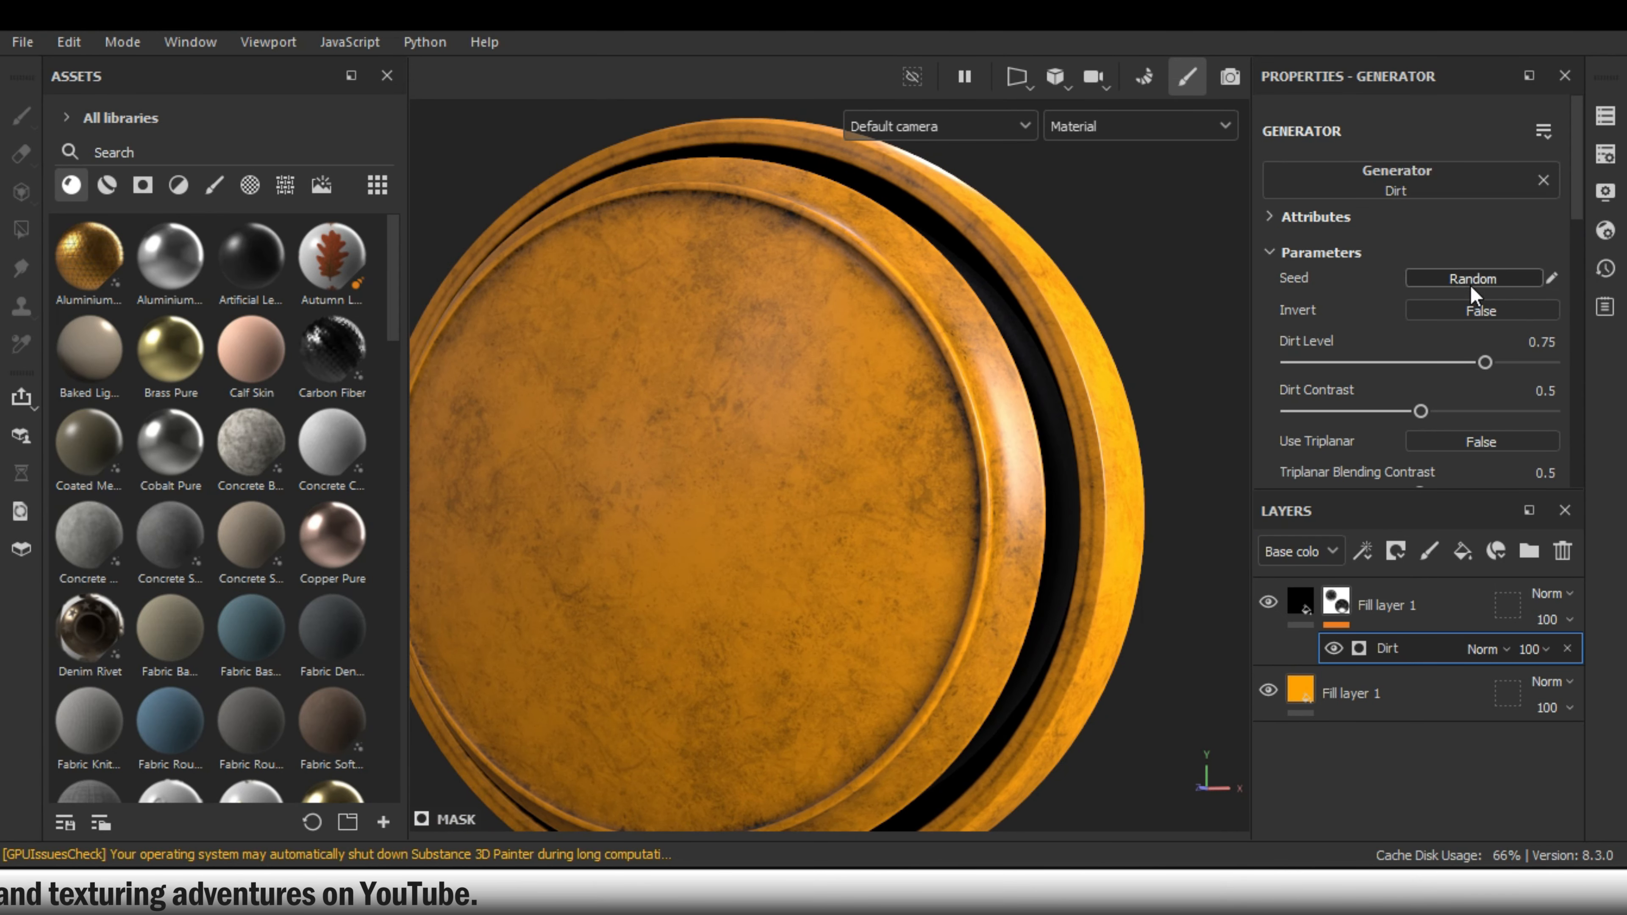
- Randomize the Dirt generator's seed twice to vary the dirt pattern
click(1300, 217)
click(1300, 218)
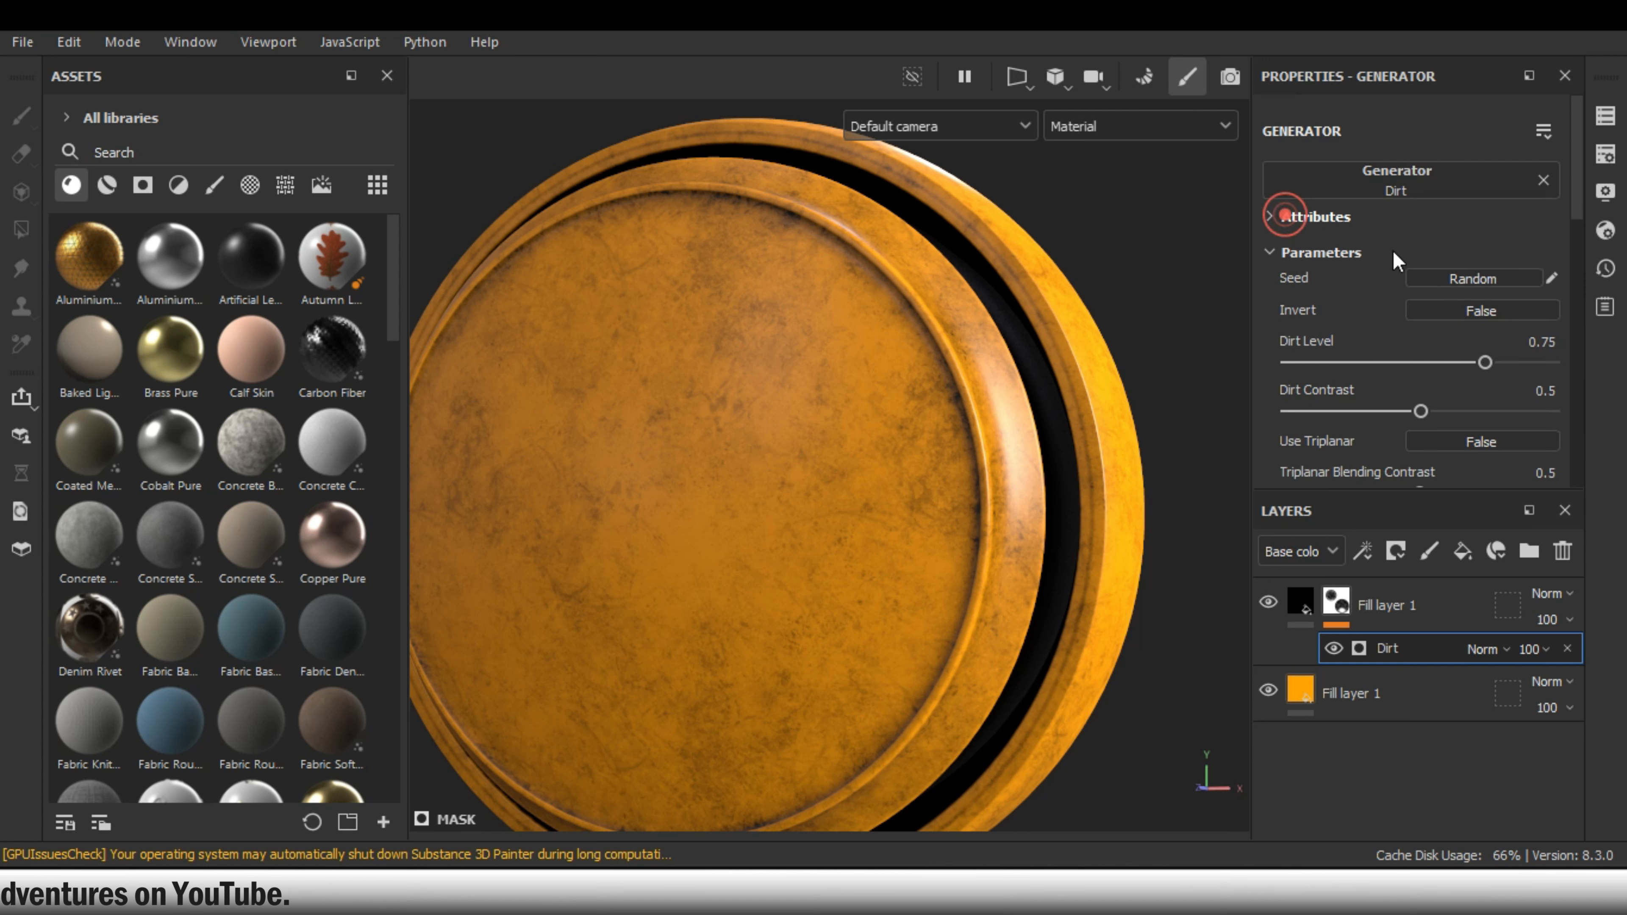
click(1503, 276)
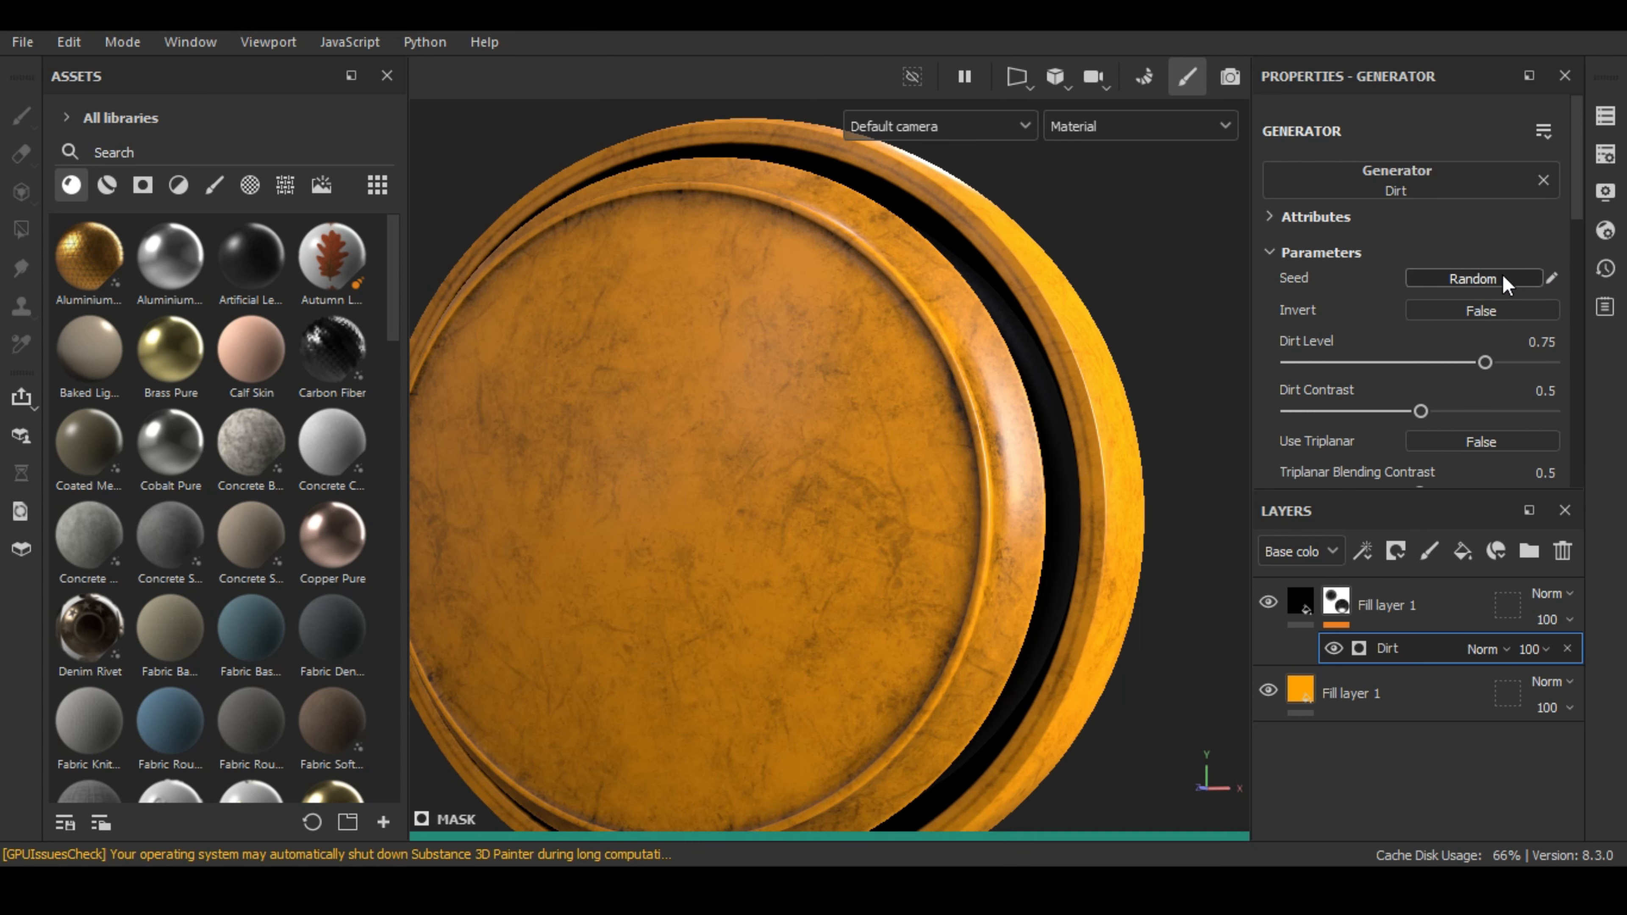
click(1502, 277)
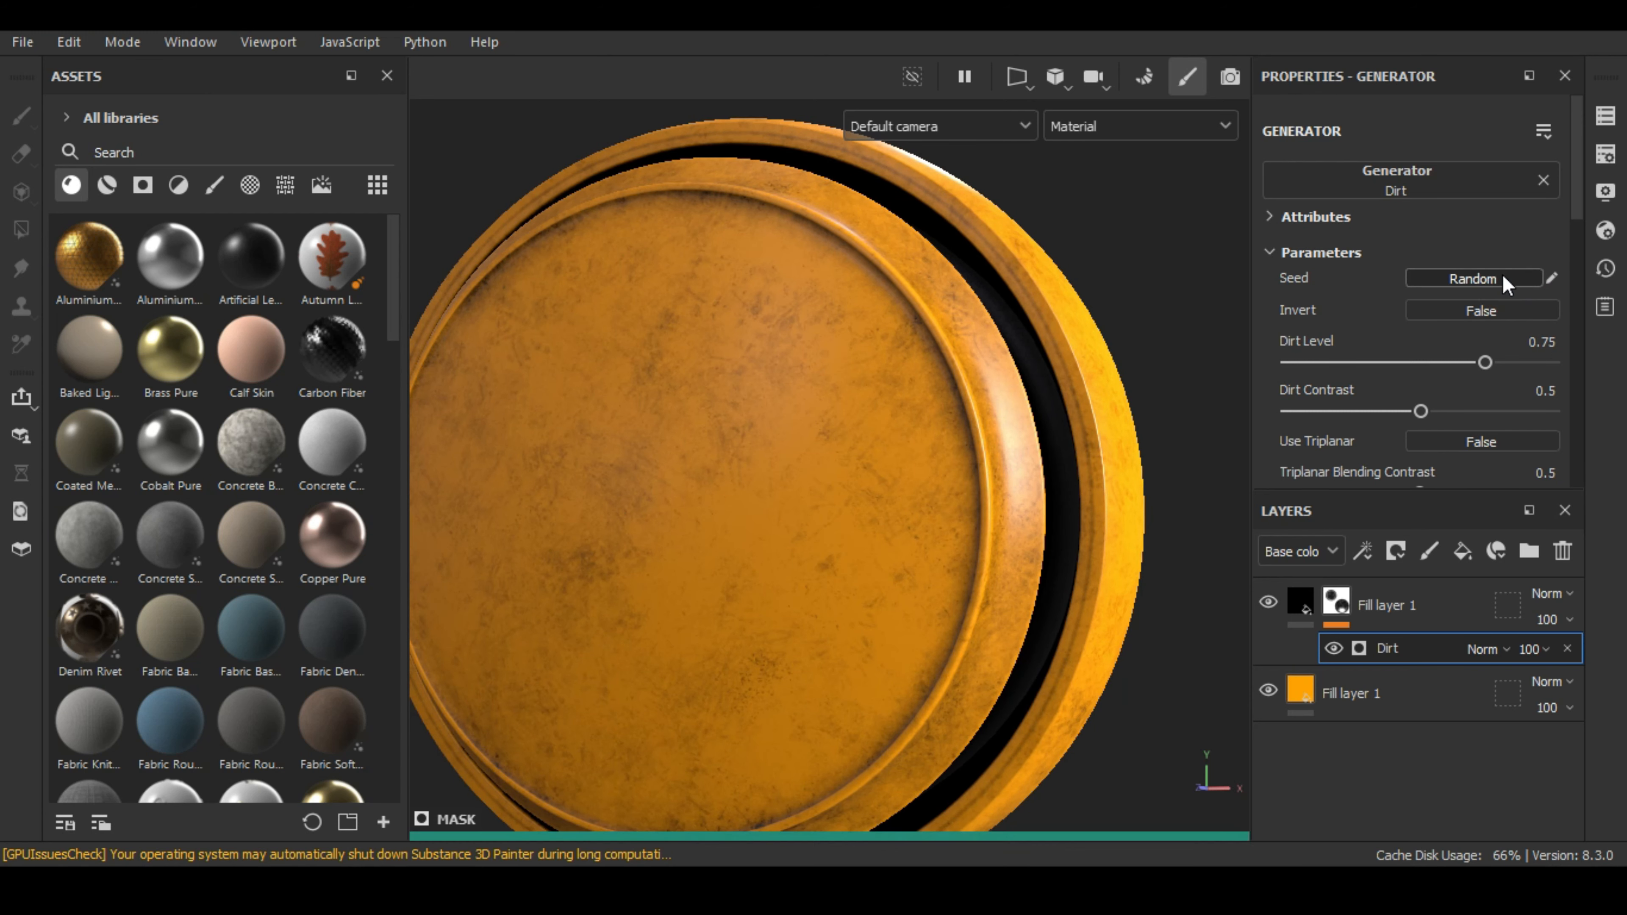
- Try inverting the Dirt generator's effect and restore Invert to False
scroll(1434, 296, down, 2)
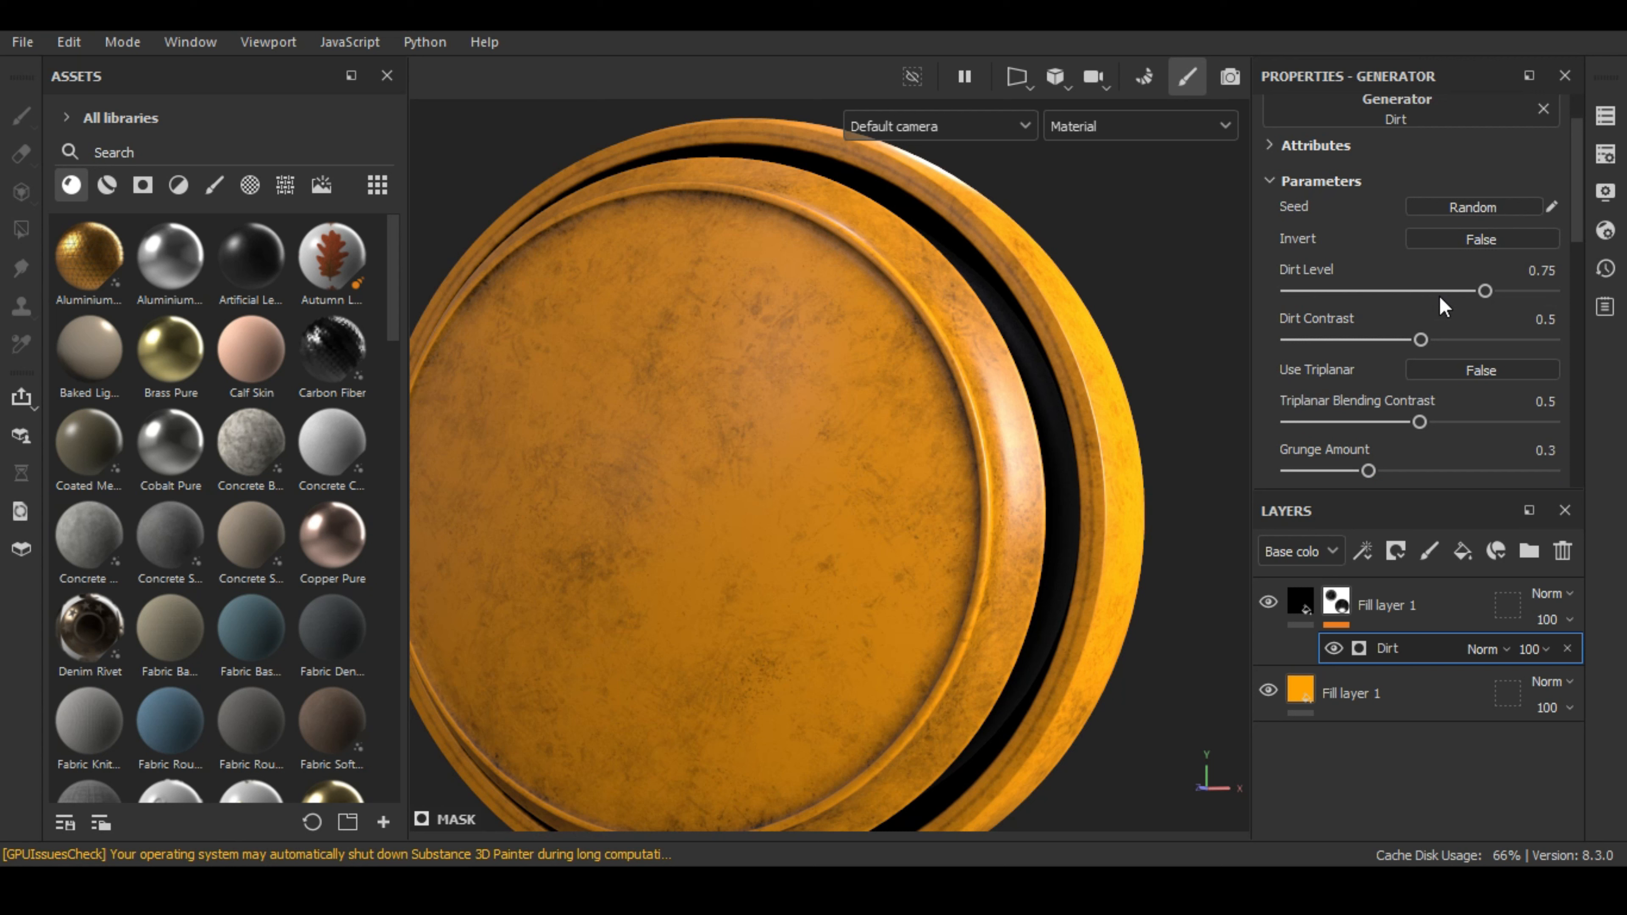
click(1490, 245)
click(1489, 245)
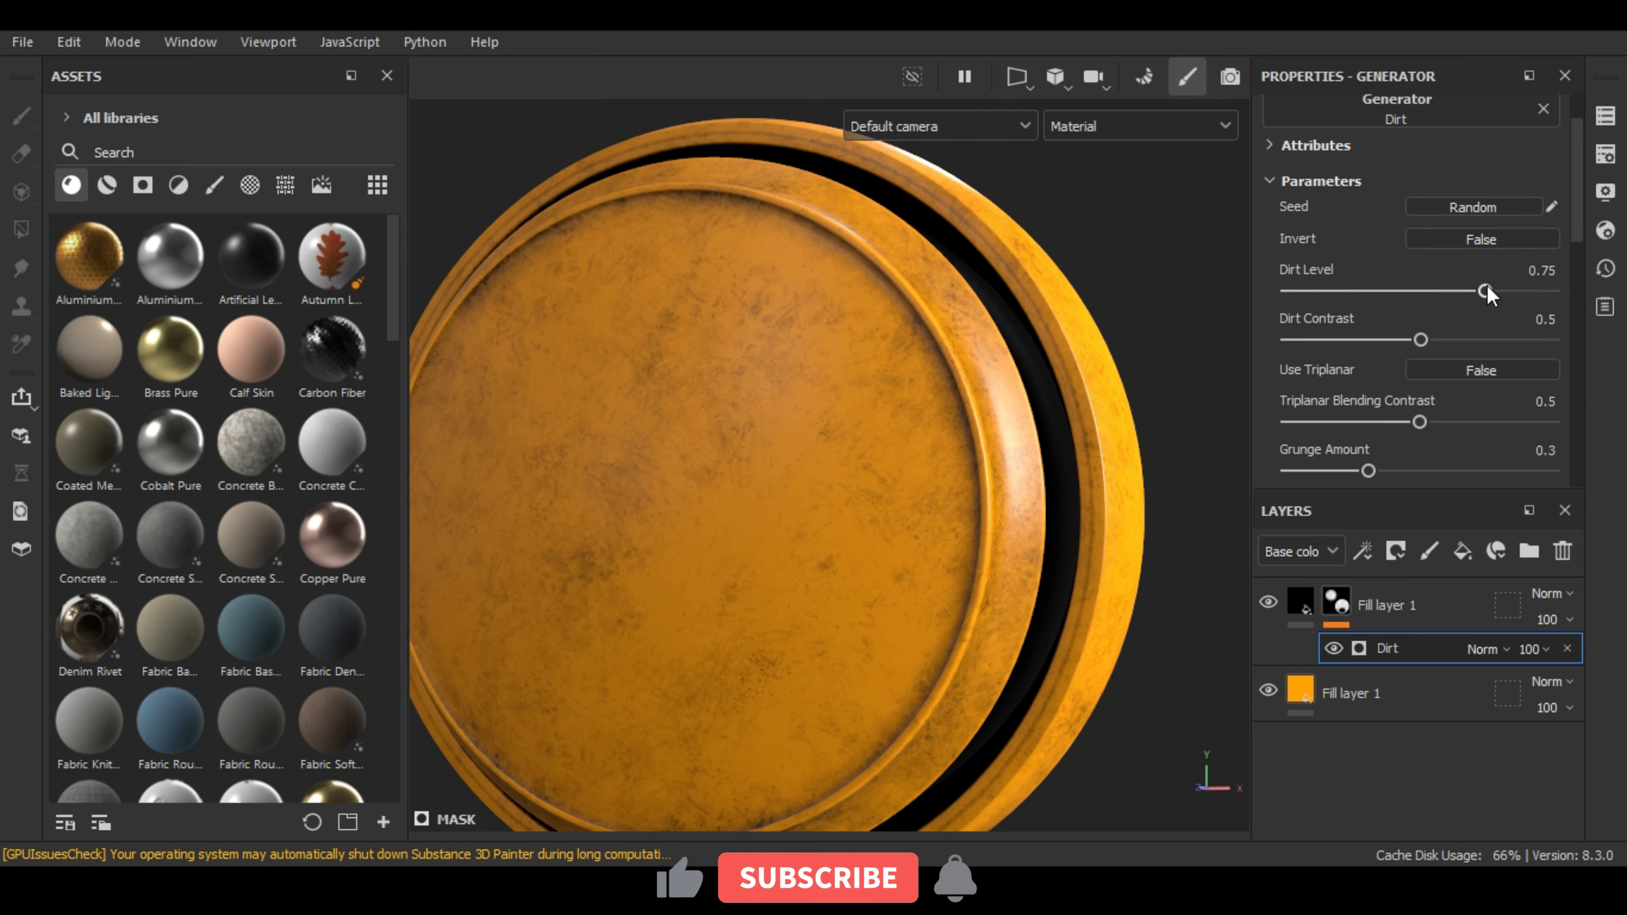
- Set the generator's Dirt Level to 0.84 and its Dirt Contrast to 0.07
drag(1483, 291, 1429, 290)
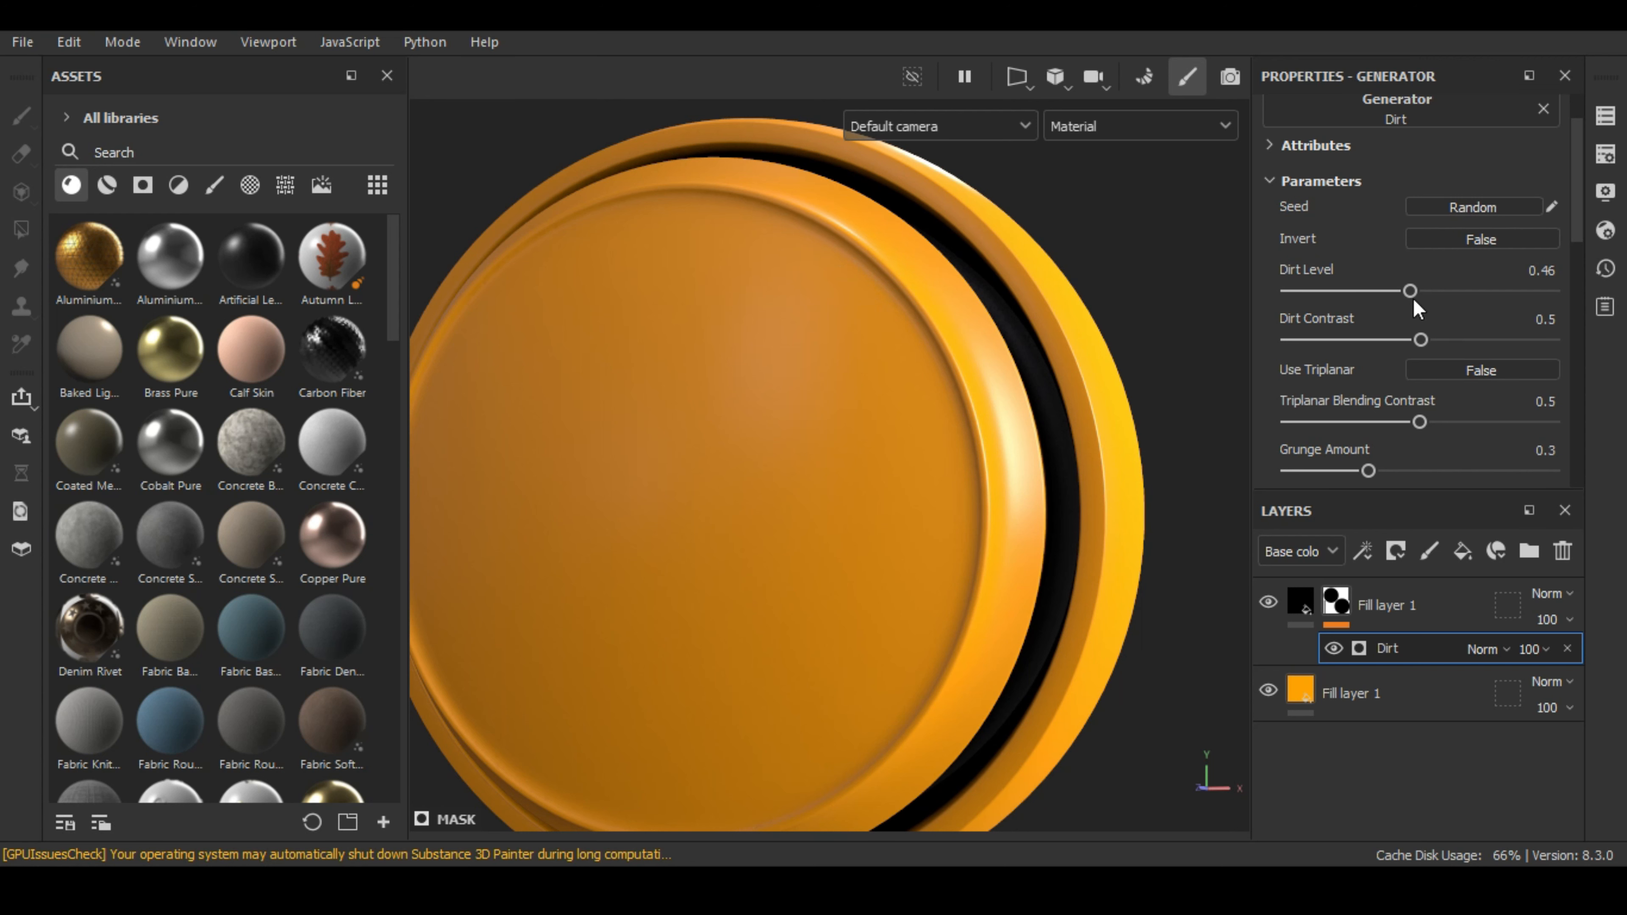
drag(1413, 292, 1466, 293)
drag(1463, 286, 1457, 288)
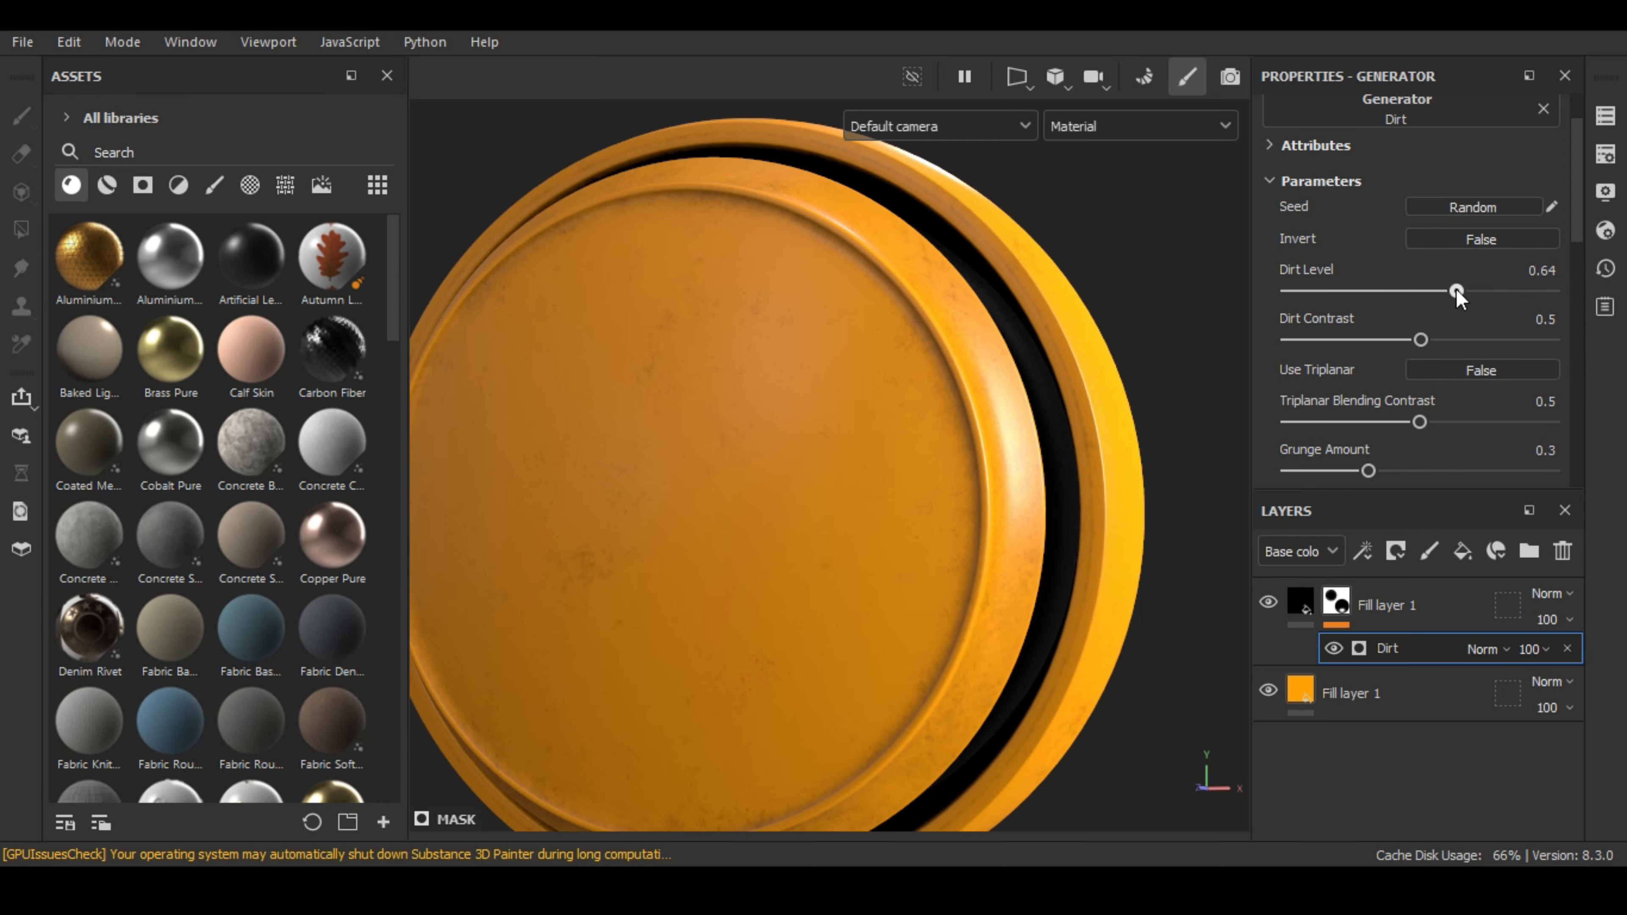
drag(1457, 290, 1507, 291)
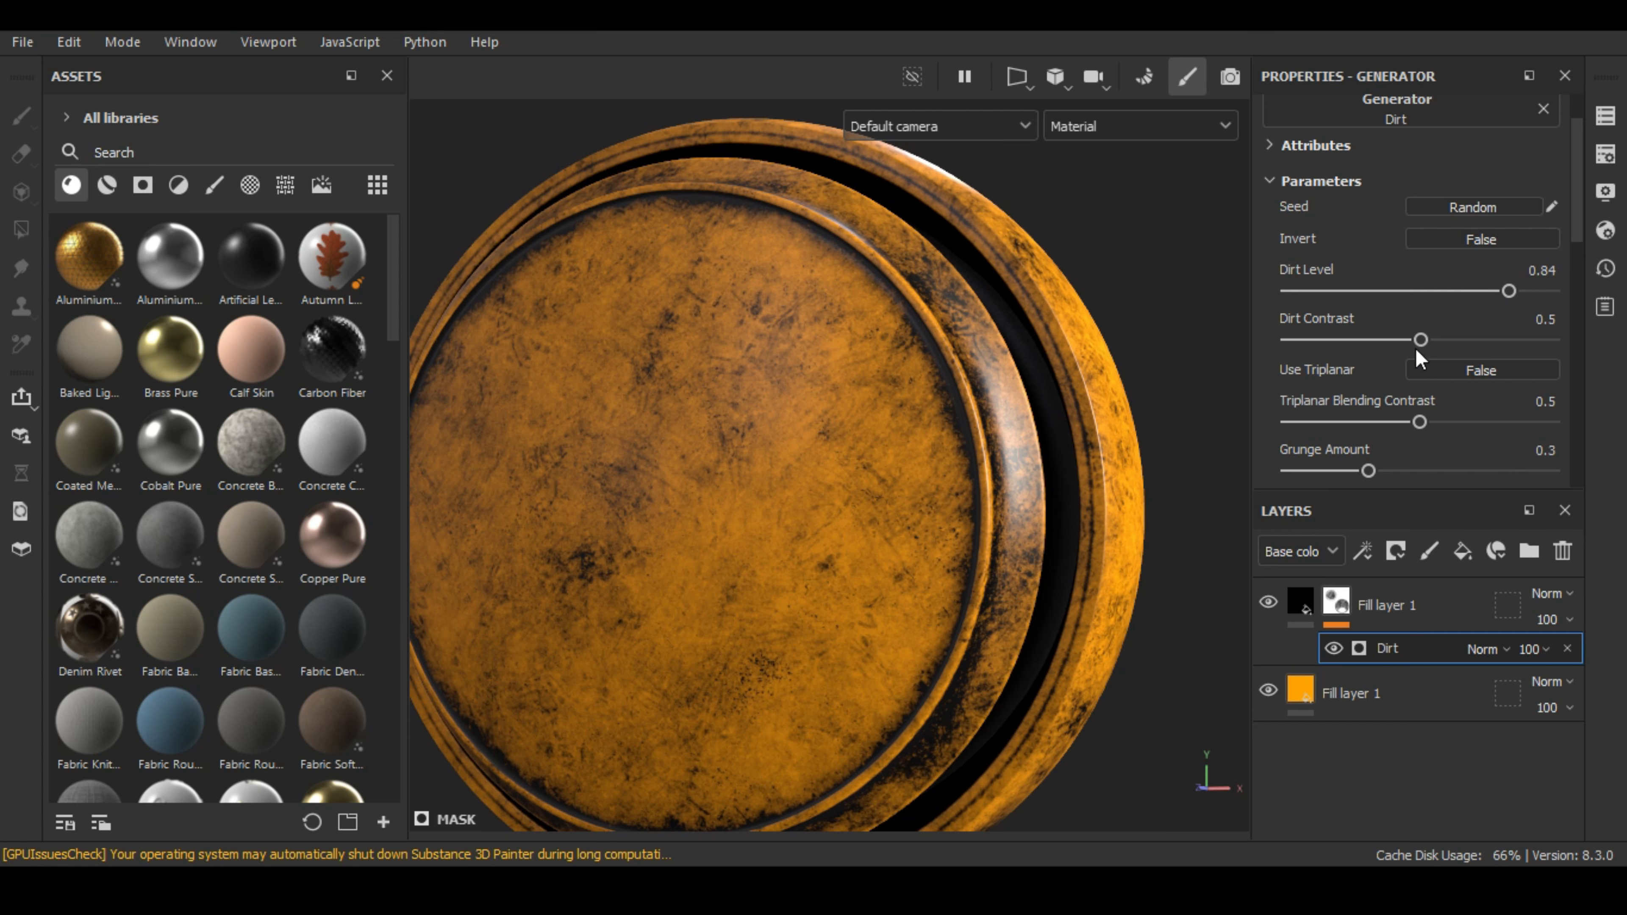
drag(1425, 340, 1296, 351)
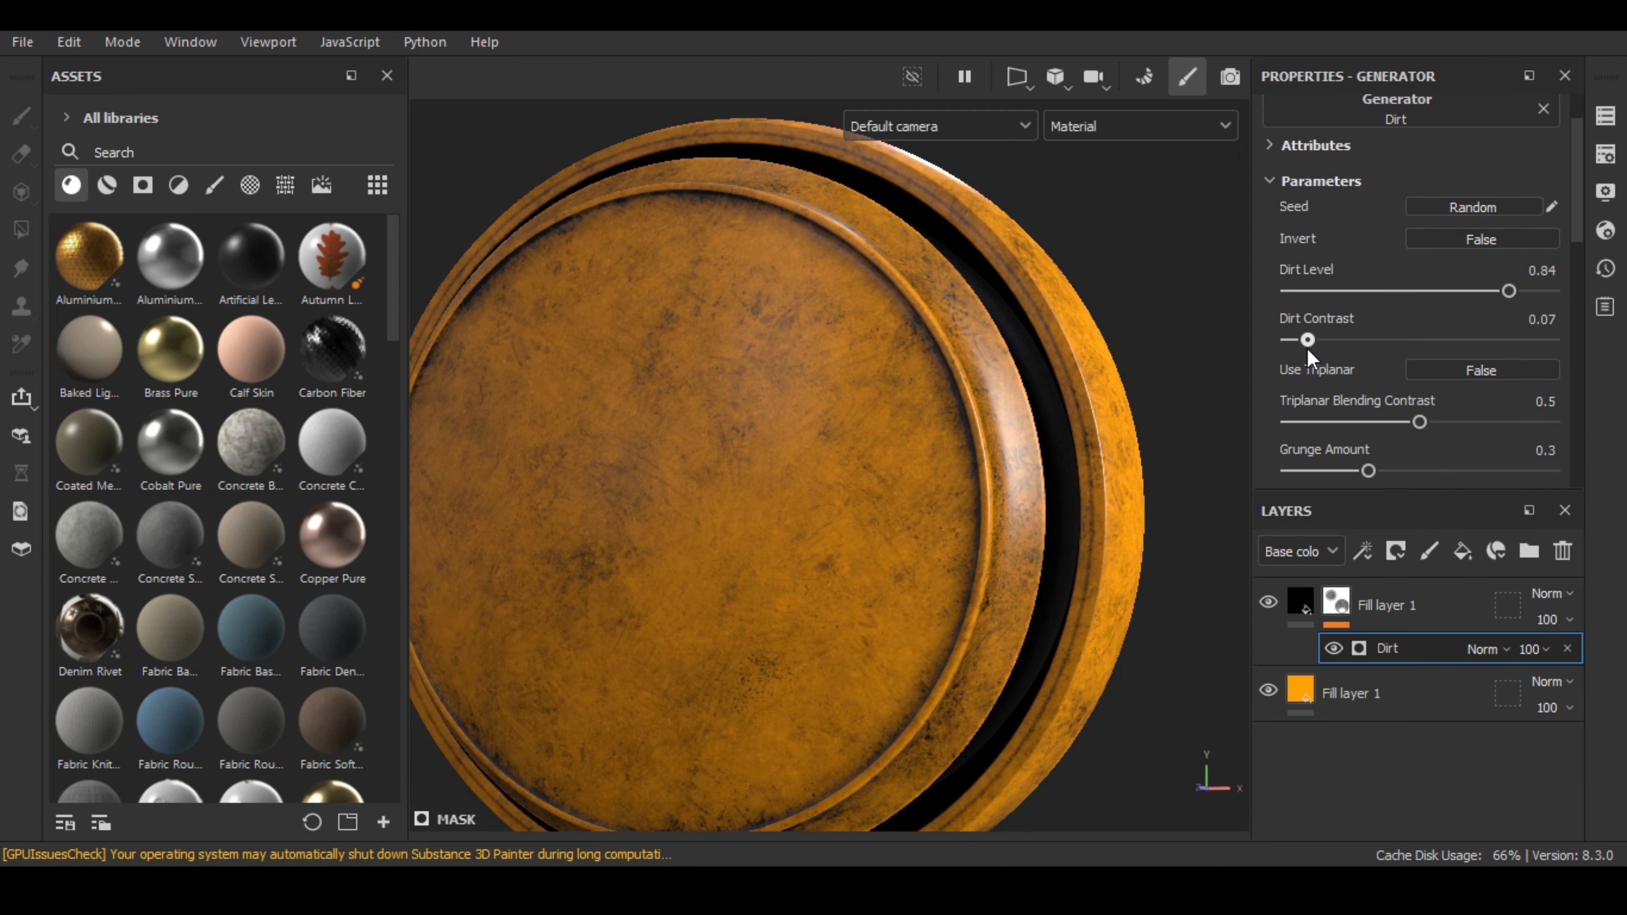
- Set Grunge Amount to 0.38 and, after comparing the pattern at Grunge Scale 14, set Grunge Scale to 4
scroll(1404, 337, down, 3)
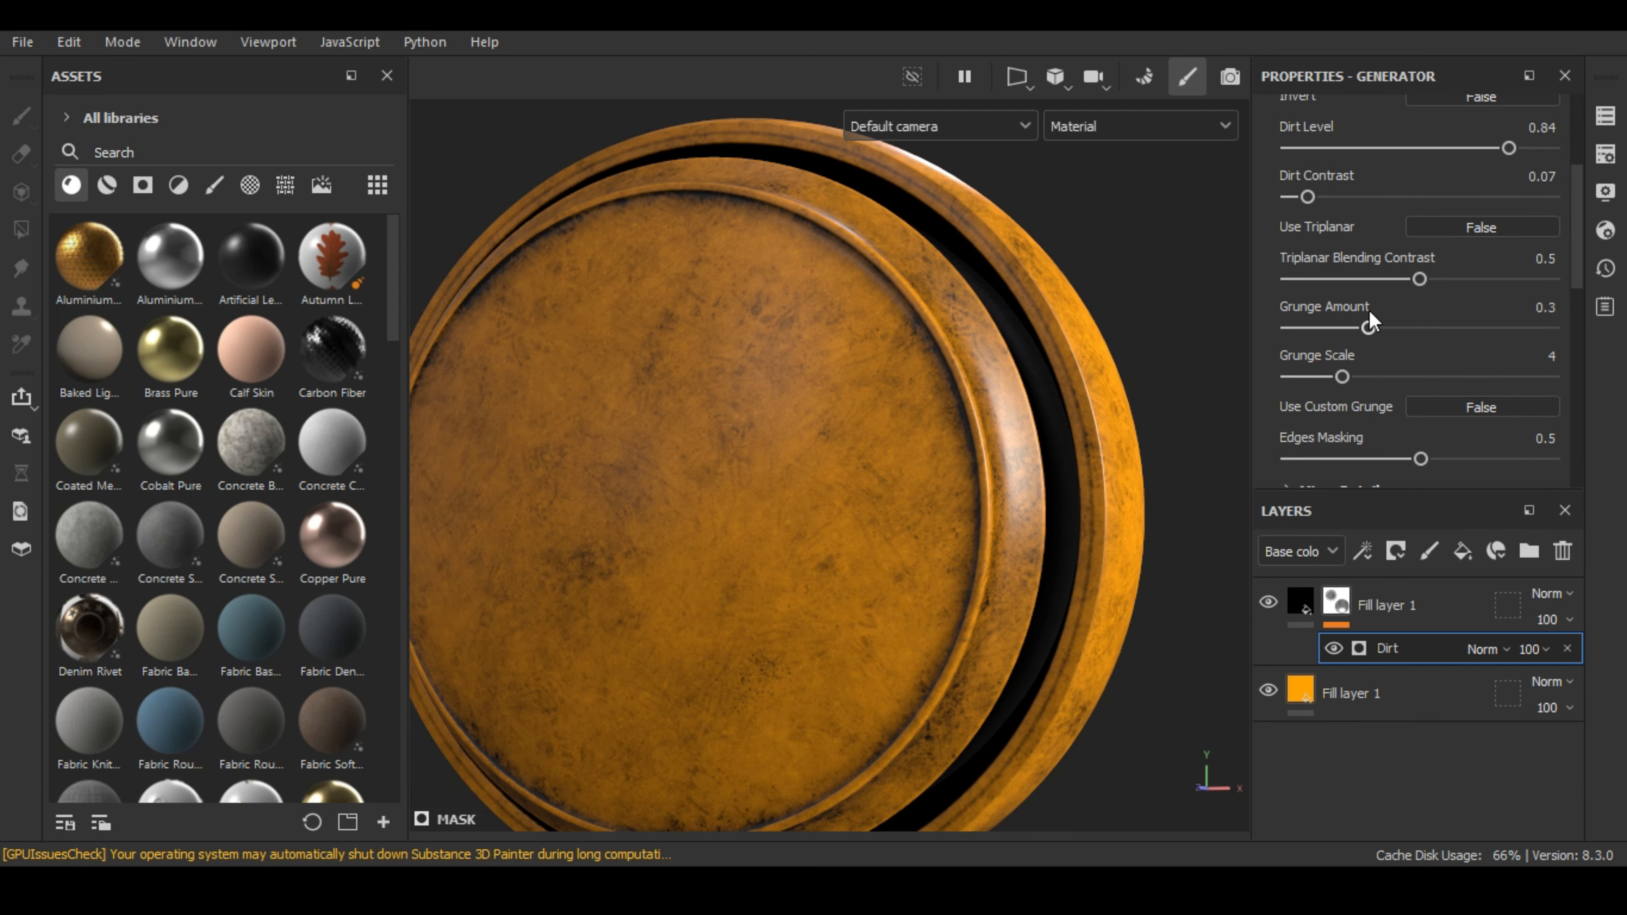
mouse_move(1369, 338)
mouse_down()
mouse_move(1473, 337)
mouse_move(1375, 330)
mouse_move(1284, 365)
mouse_move(1374, 347)
mouse_move(1378, 324)
mouse_move(1377, 377)
mouse_move(1516, 377)
mouse_up()
click(1343, 376)
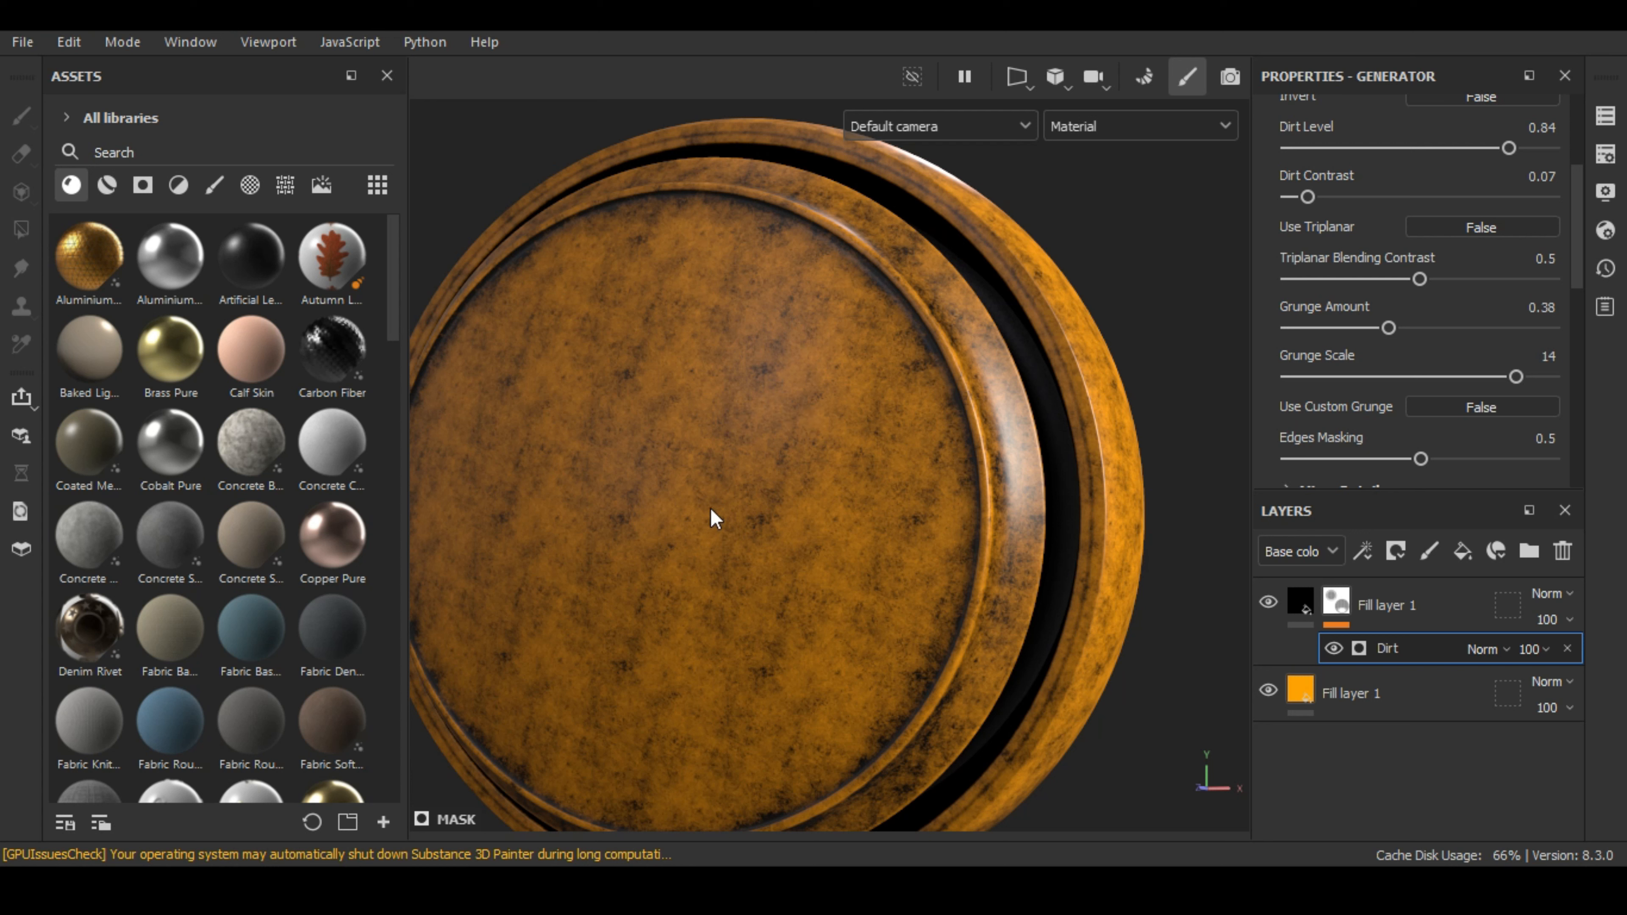
click(765, 519)
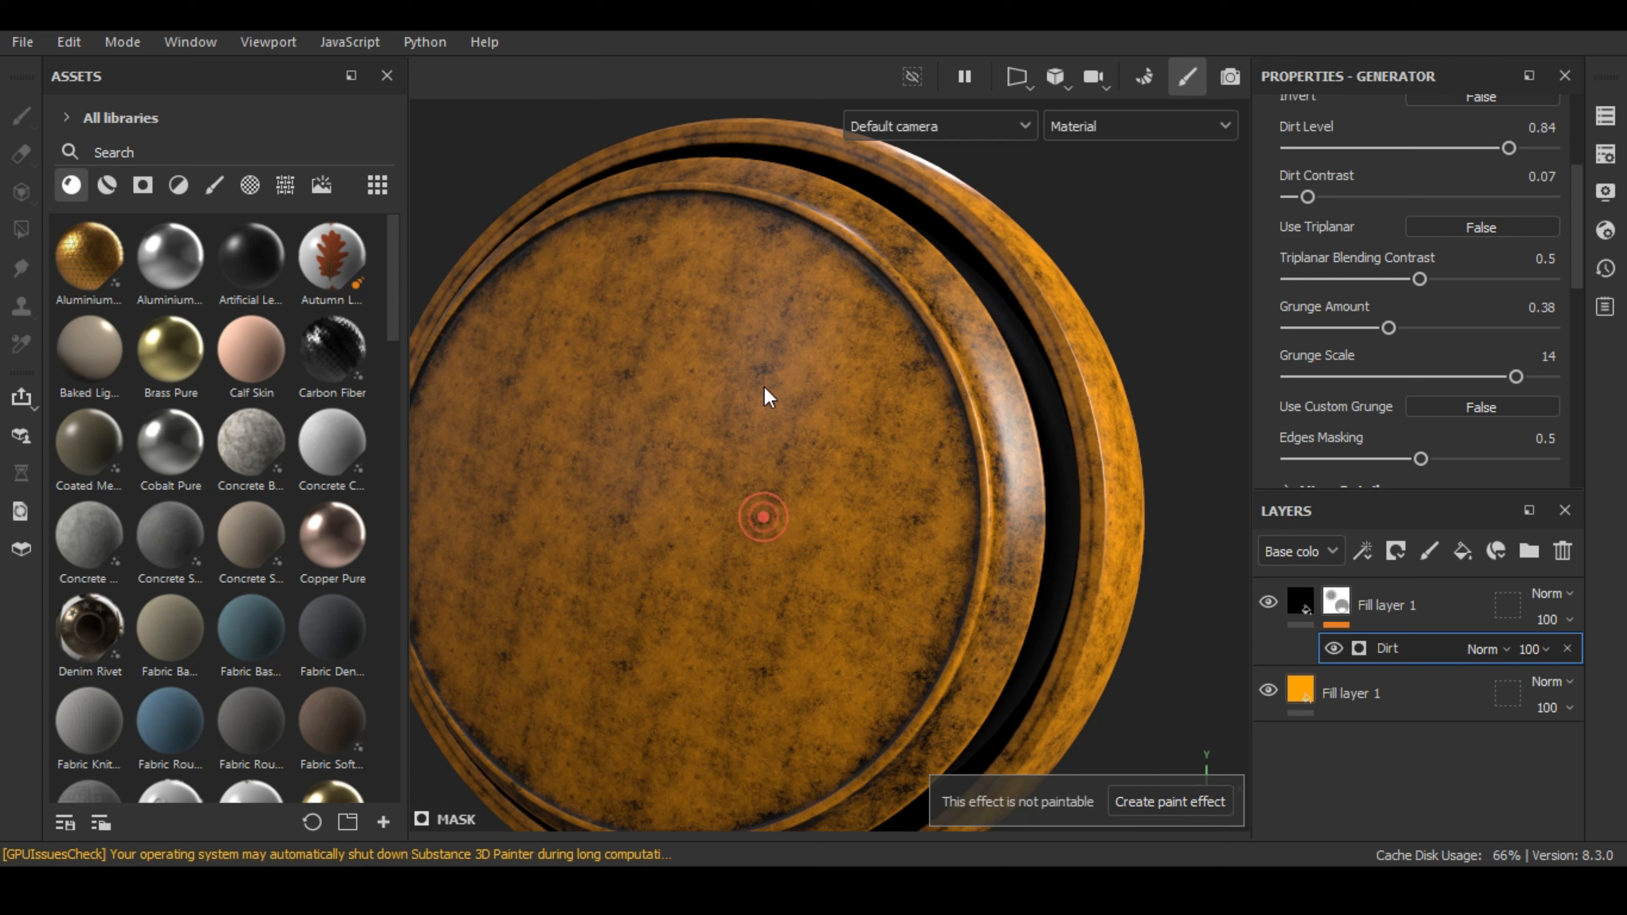
click(628, 375)
click(617, 513)
click(492, 519)
drag(1516, 377, 1350, 392)
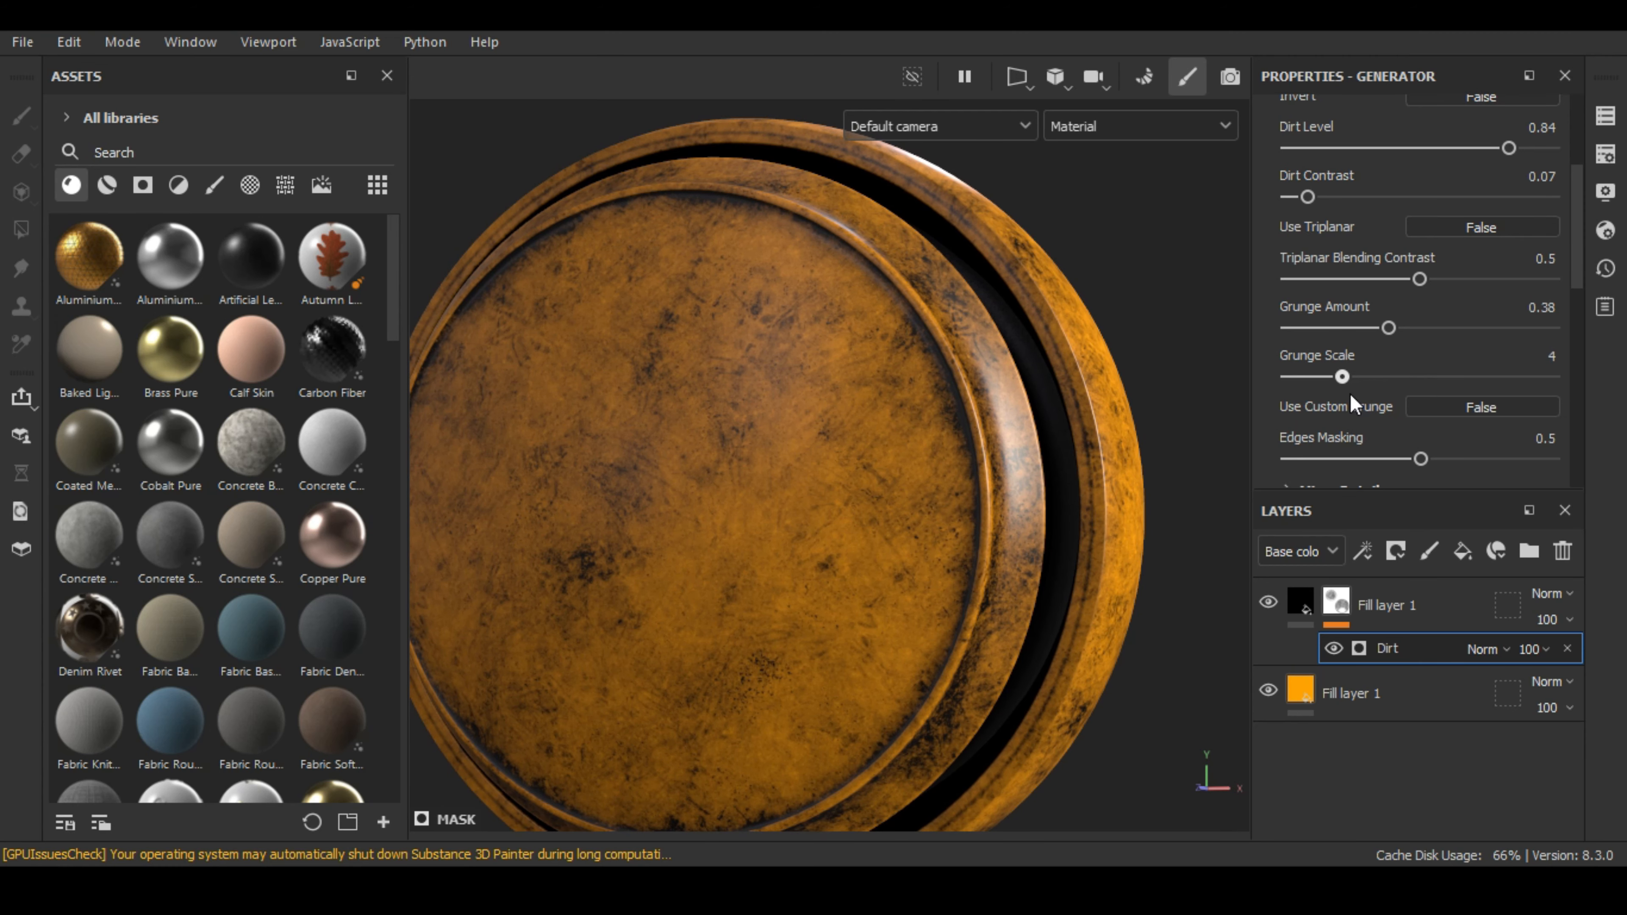
- Try the Dirt generator's custom grunge option on the ball and switch it back off
alt+drag(783, 459, 1068, 426)
scroll(1547, 380, down, 2)
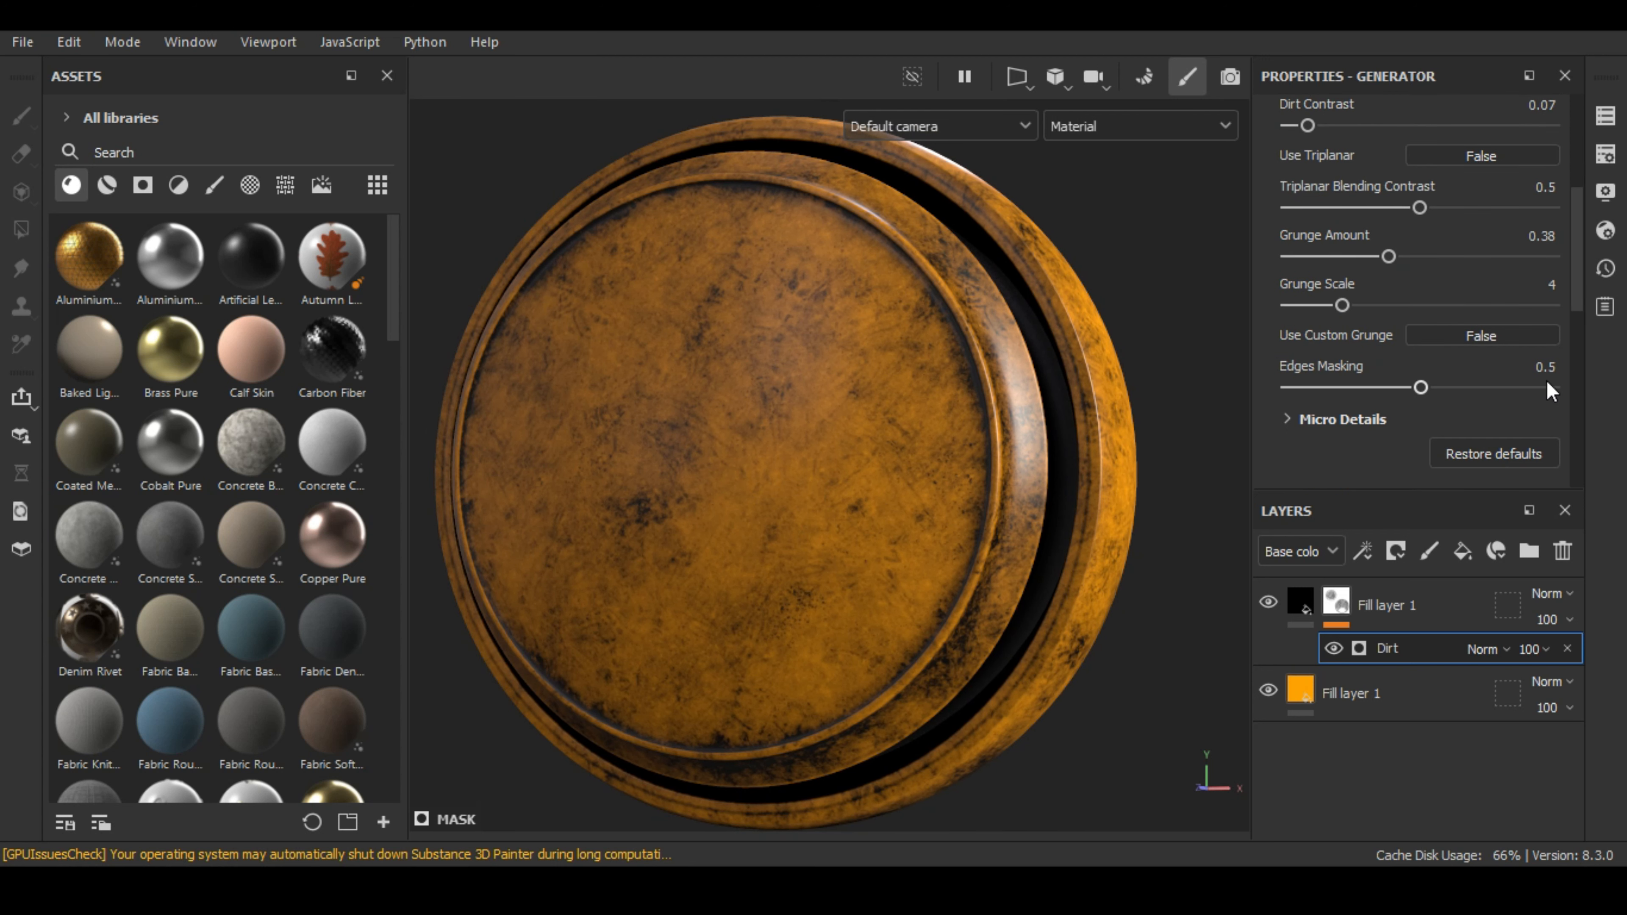
click(1491, 331)
alt+drag(1073, 462, 1020, 516)
alt+right_drag(1076, 440, 1078, 450)
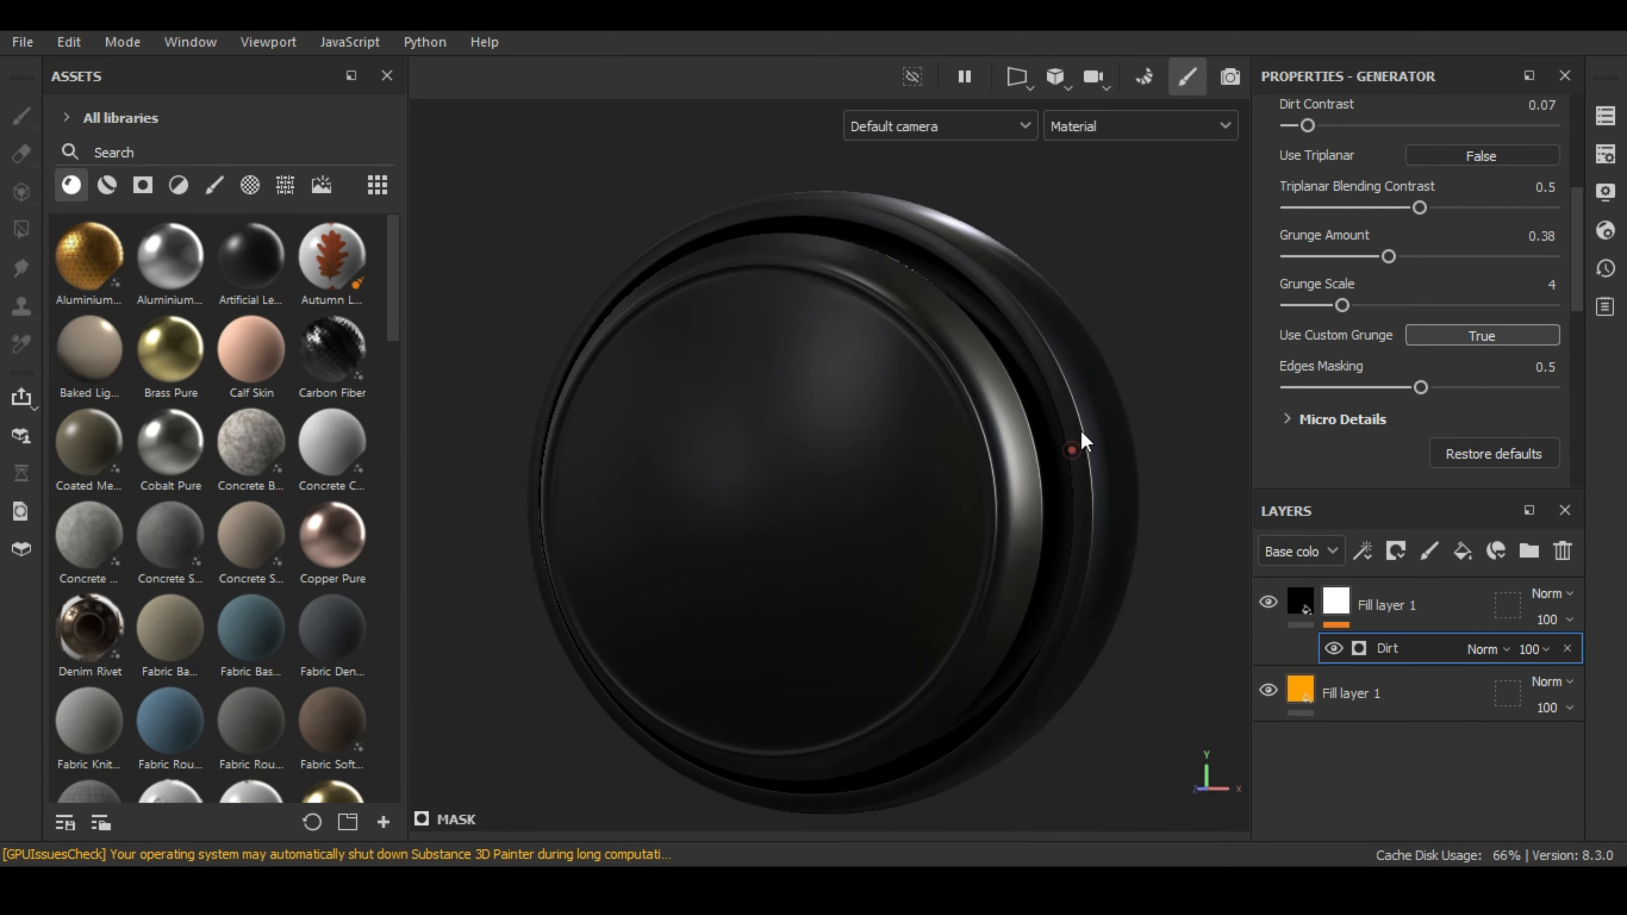
click(1449, 334)
- Lower the Dirt generator's Edges Masking to 0.12 while checking the dirt along the ball's rims and groove
drag(1420, 389, 1331, 388)
alt+drag(1083, 506, 960, 506)
alt+right_drag(960, 506, 1076, 506)
alt+middle_drag(1076, 506, 1115, 507)
alt+drag(1115, 506, 970, 515)
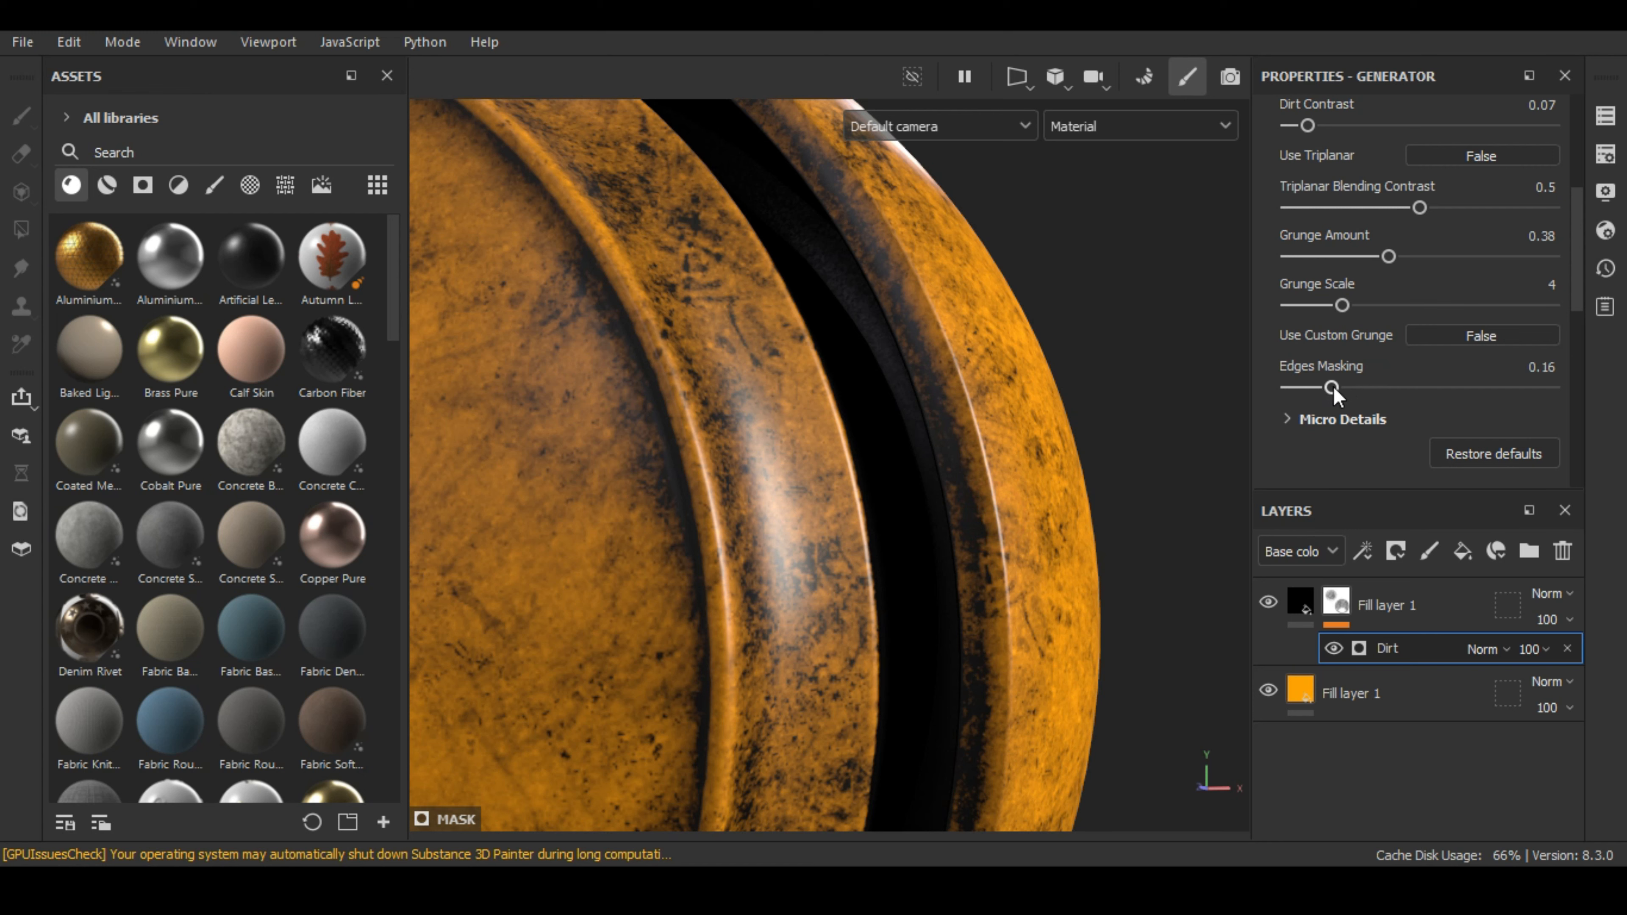
mouse_move(1333, 393)
mouse_down()
mouse_move(1516, 383)
mouse_move(1290, 387)
mouse_move(1321, 379)
mouse_up()
scroll(1069, 360, down, 3)
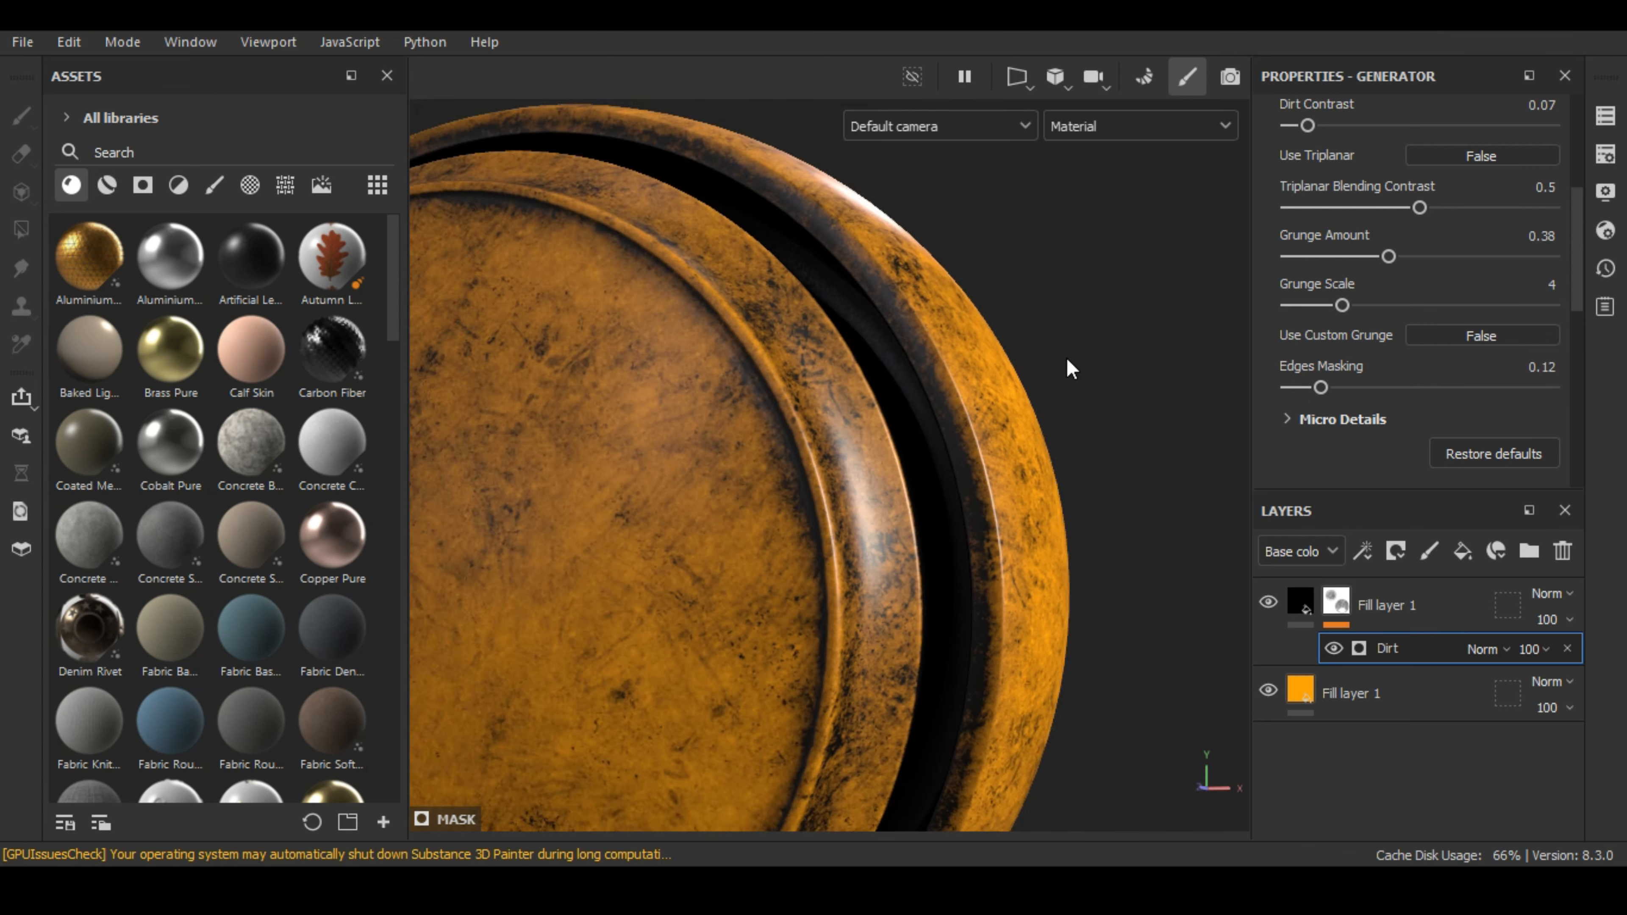
scroll(1070, 370, down, 5)
alt+drag(981, 418, 872, 476)
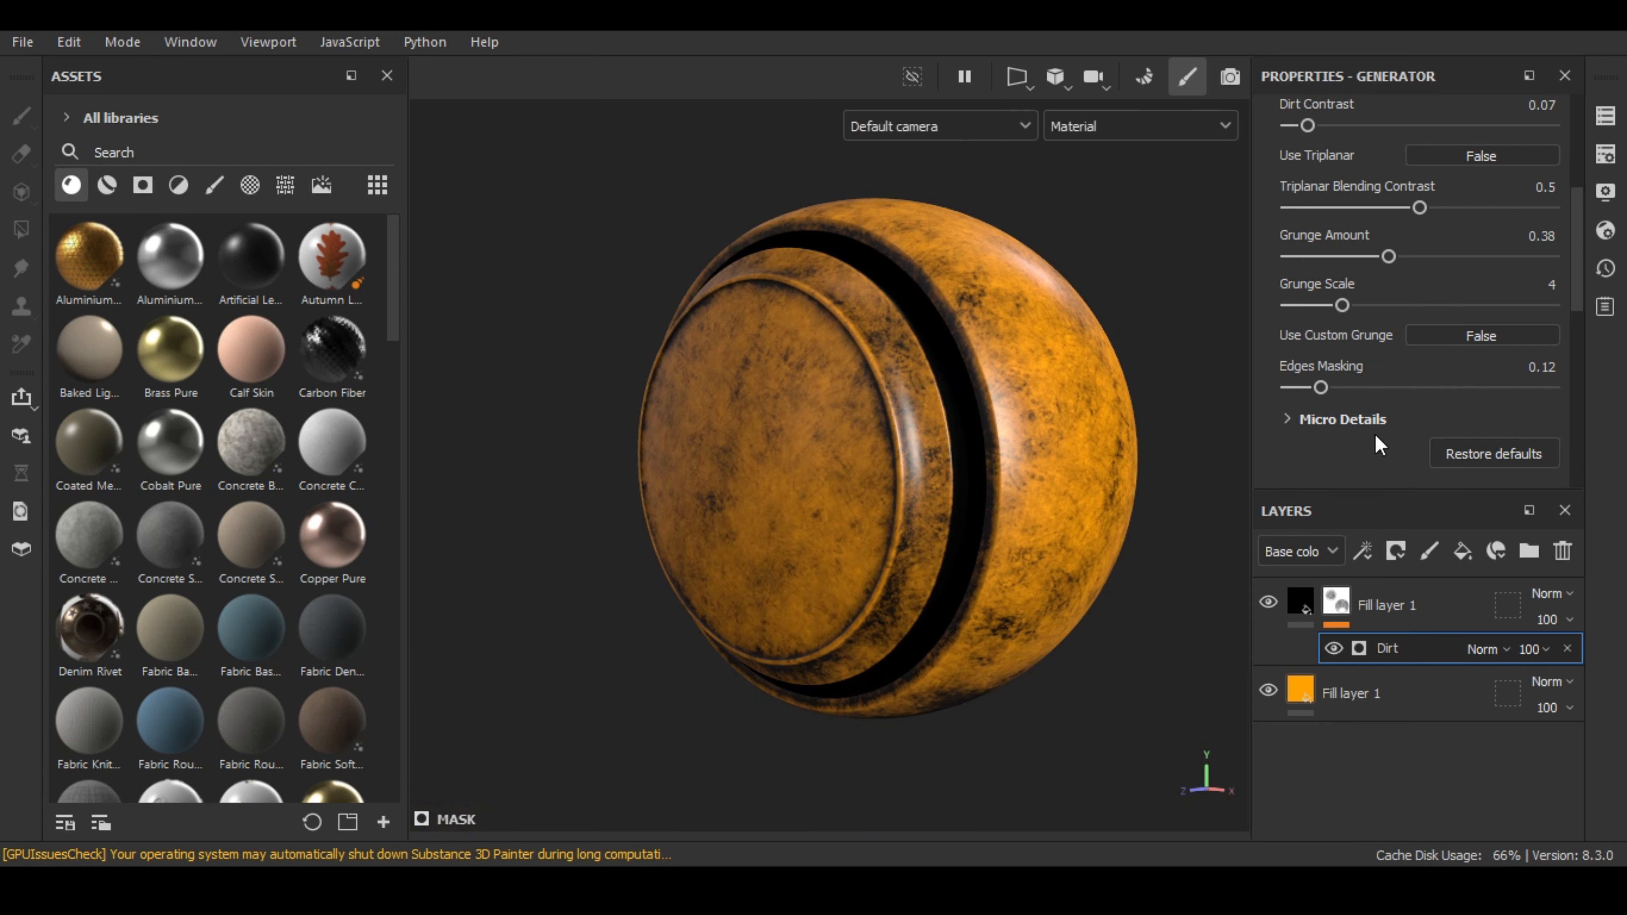
- Examine the Dirt generator's Micro Details settings and the ball's surface, leaving the settings collapsed
click(1364, 419)
scroll(1371, 403, down, 3)
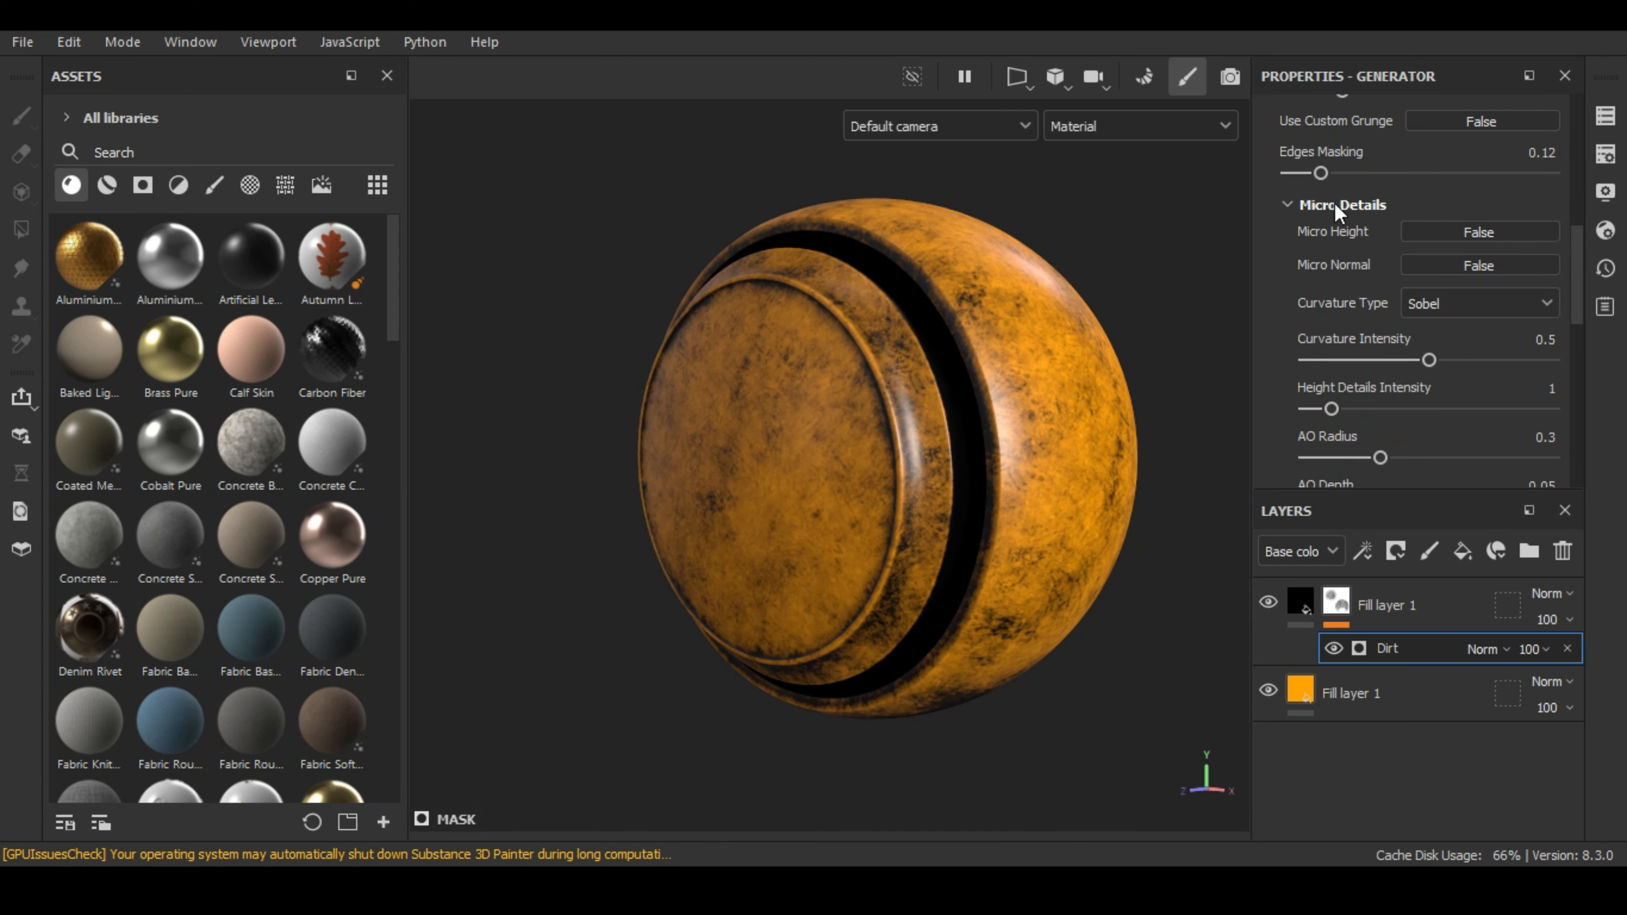
scroll(1368, 257, up, 1)
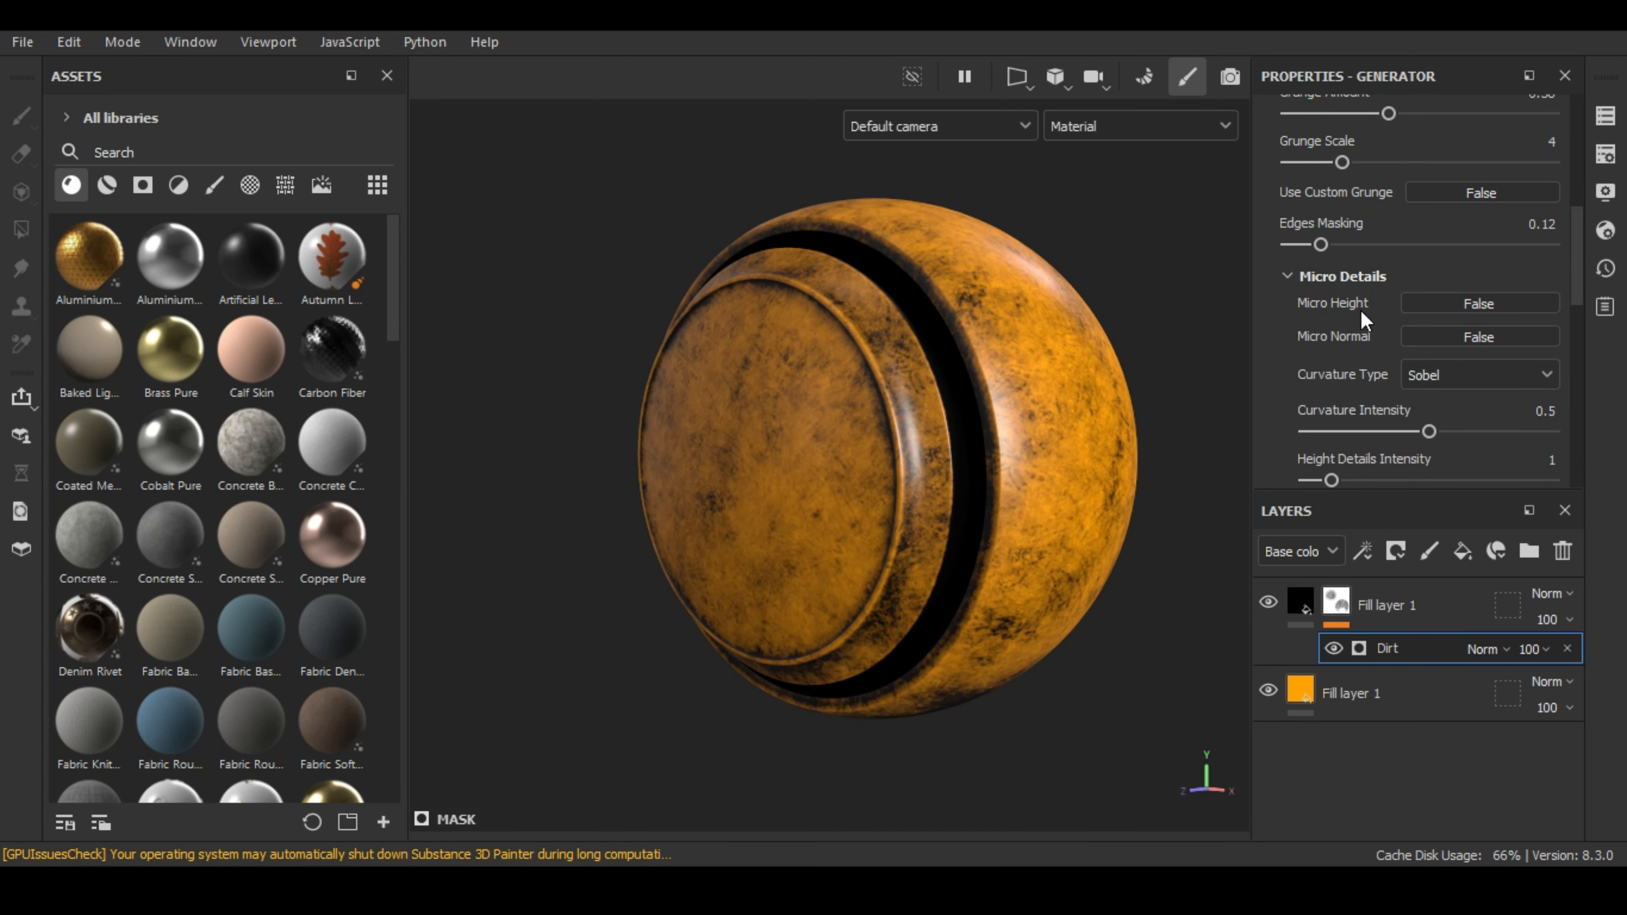
alt+drag(983, 450, 1067, 479)
alt+right_drag(1068, 479, 1100, 528)
alt+middle_drag(1101, 528, 1129, 558)
alt+drag(1060, 497, 1127, 503)
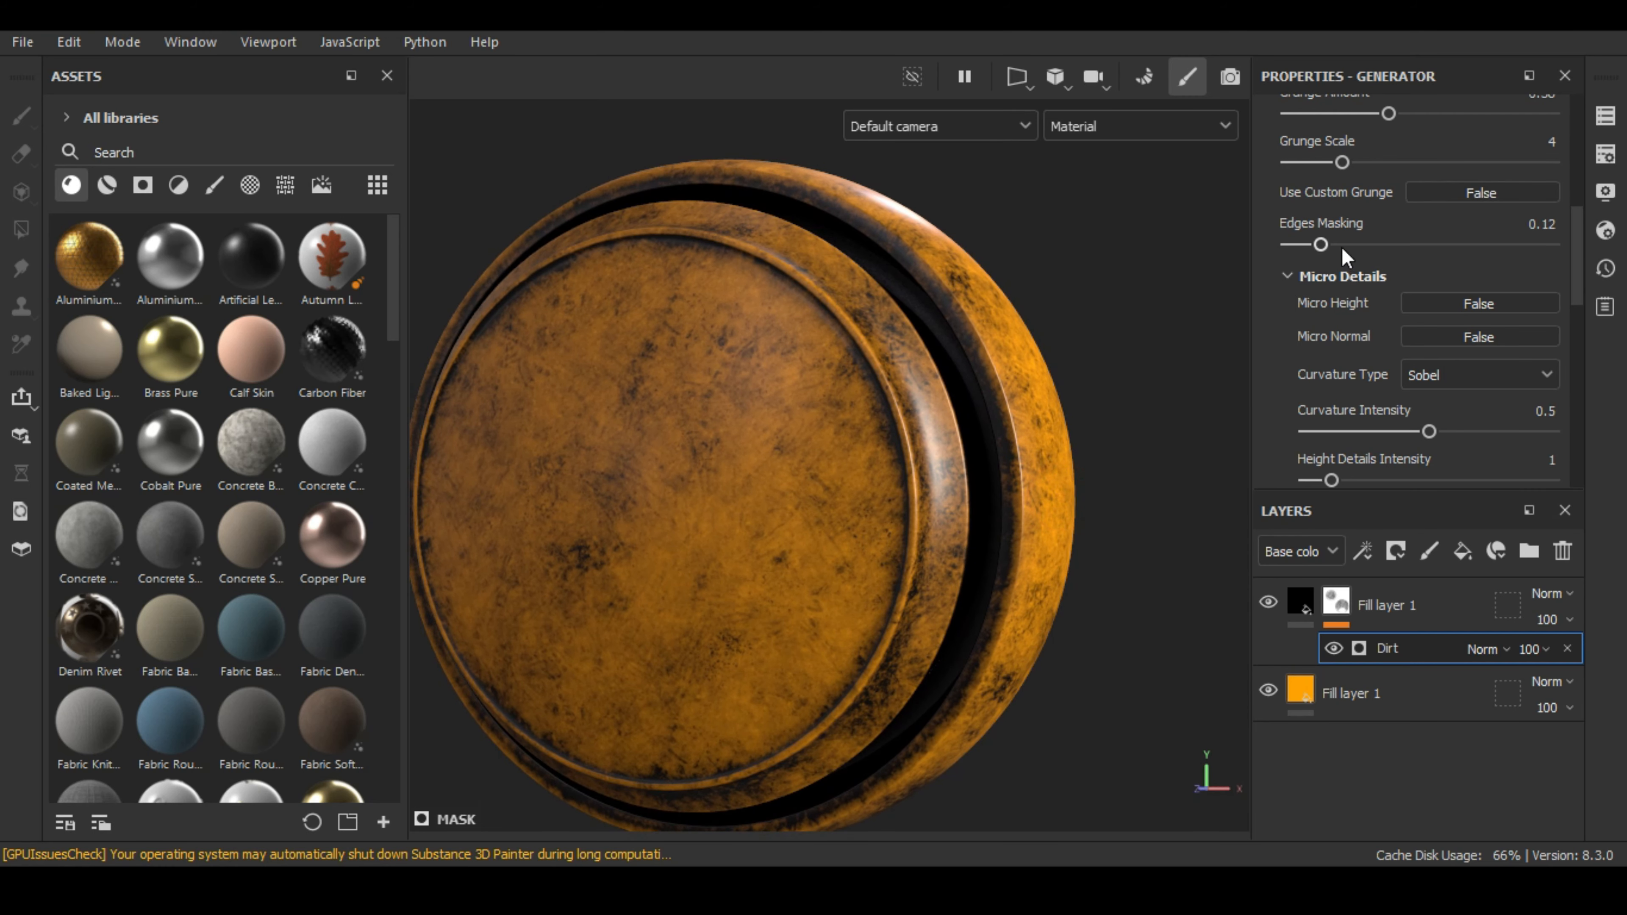
click(1351, 277)
- Examine the Dirt generator's image inputs and the baked mesh maps in the texture set settings
alt+right_drag(1077, 474, 1058, 431)
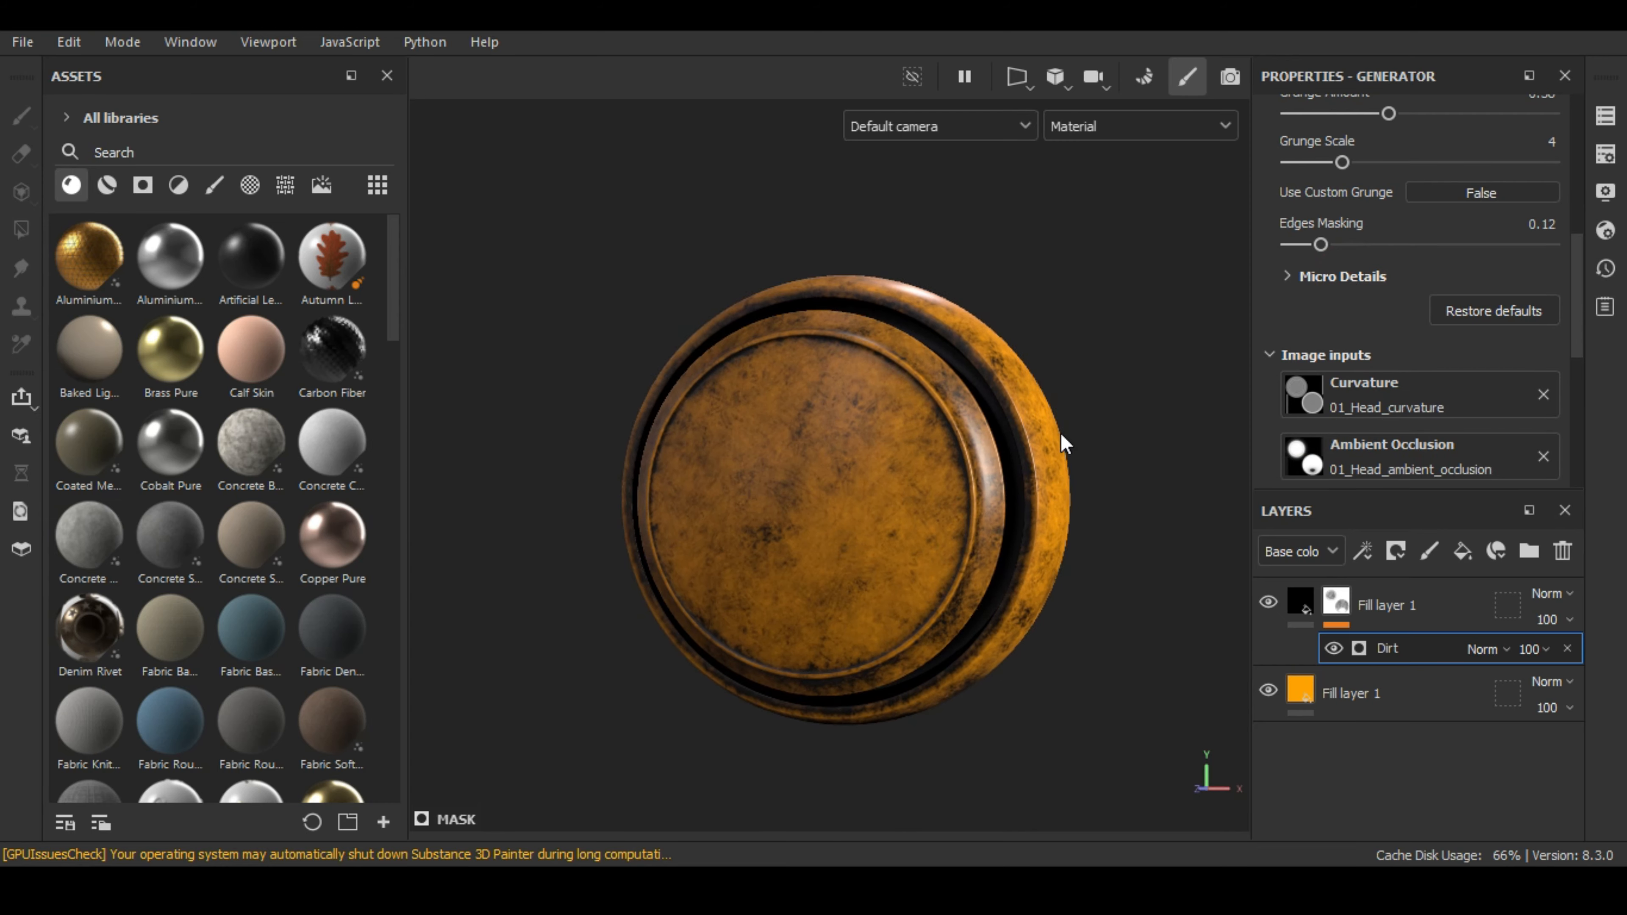
alt+middle_drag(1007, 462, 937, 481)
alt+right_drag(936, 481, 952, 501)
scroll(1461, 378, down, 3)
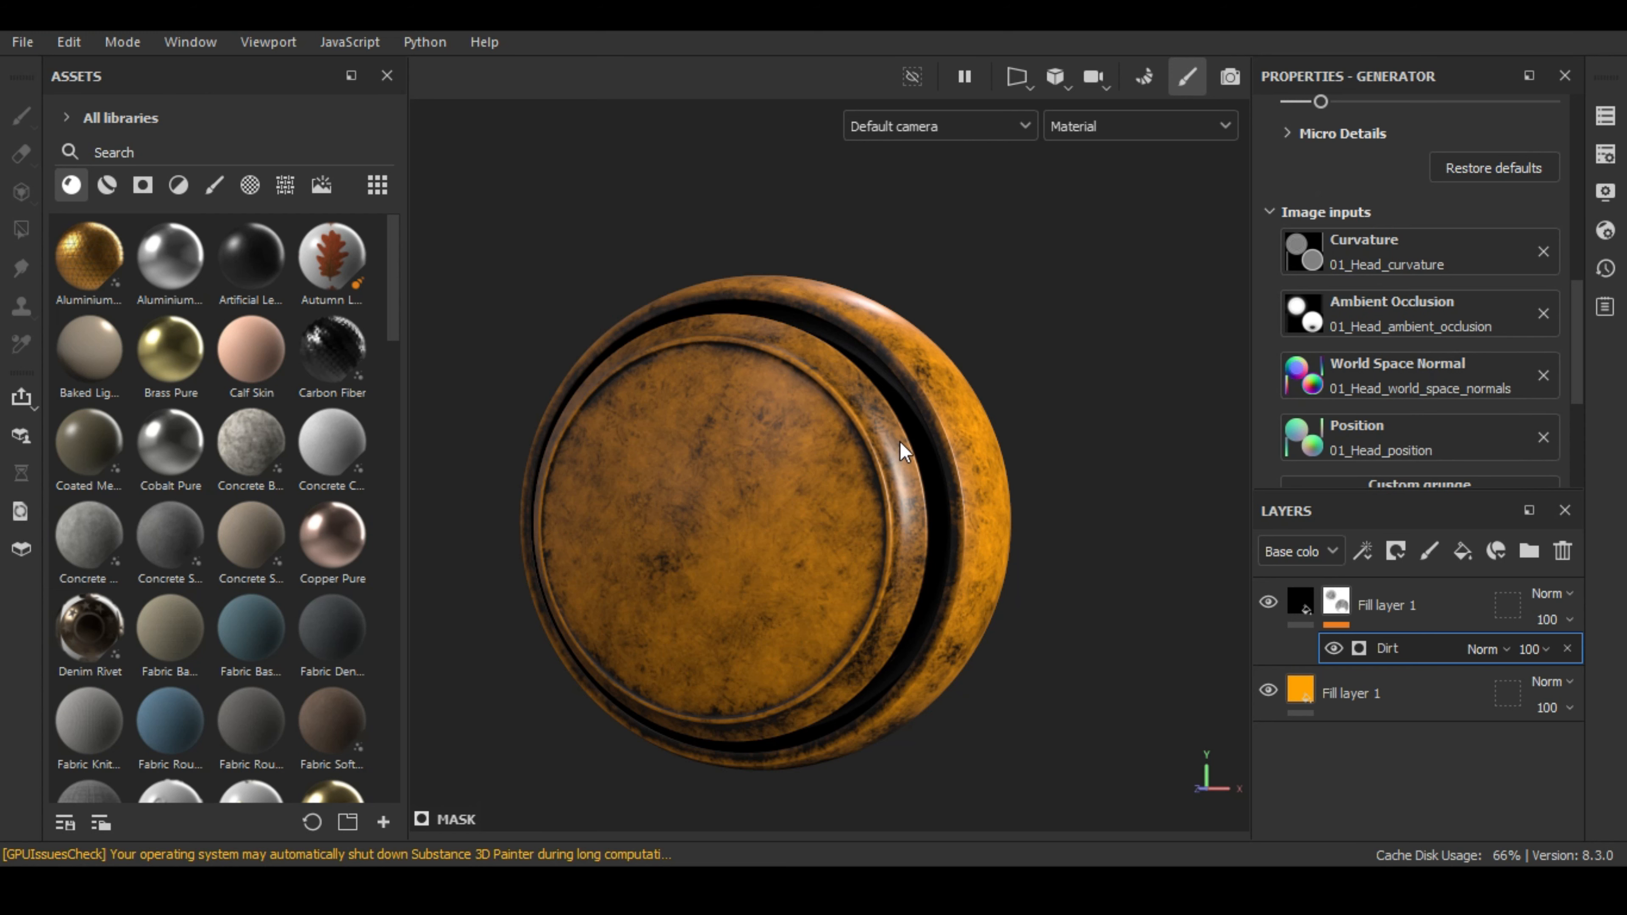
scroll(900, 445, up, 3)
middle_drag(1039, 403, 1144, 361)
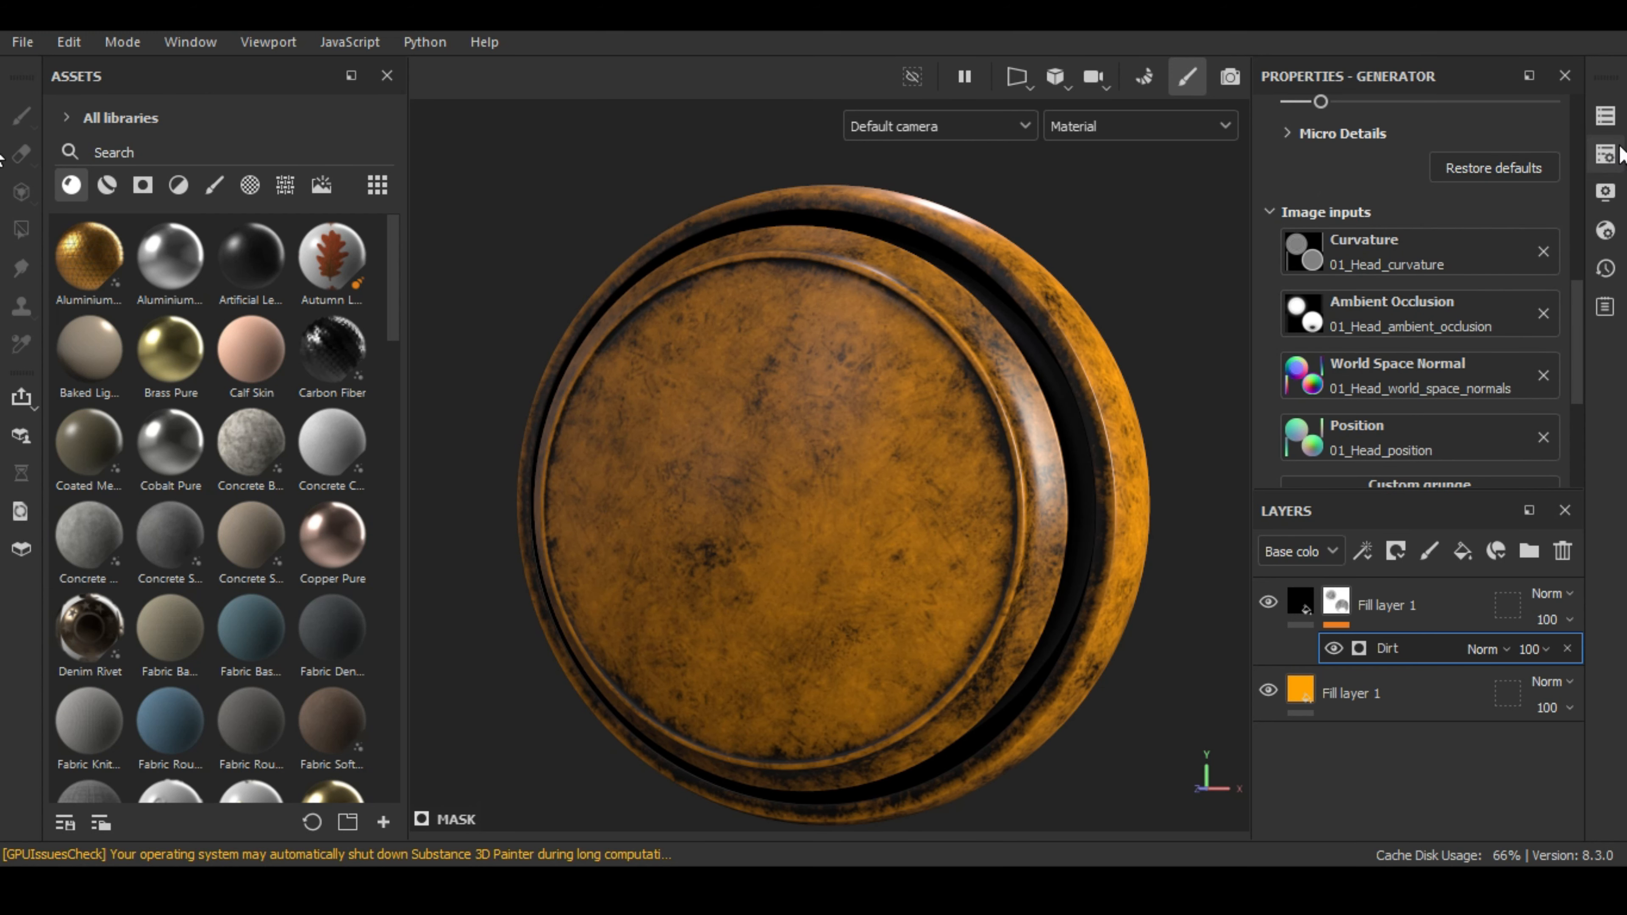
click(1606, 153)
scroll(1377, 589, down, 10)
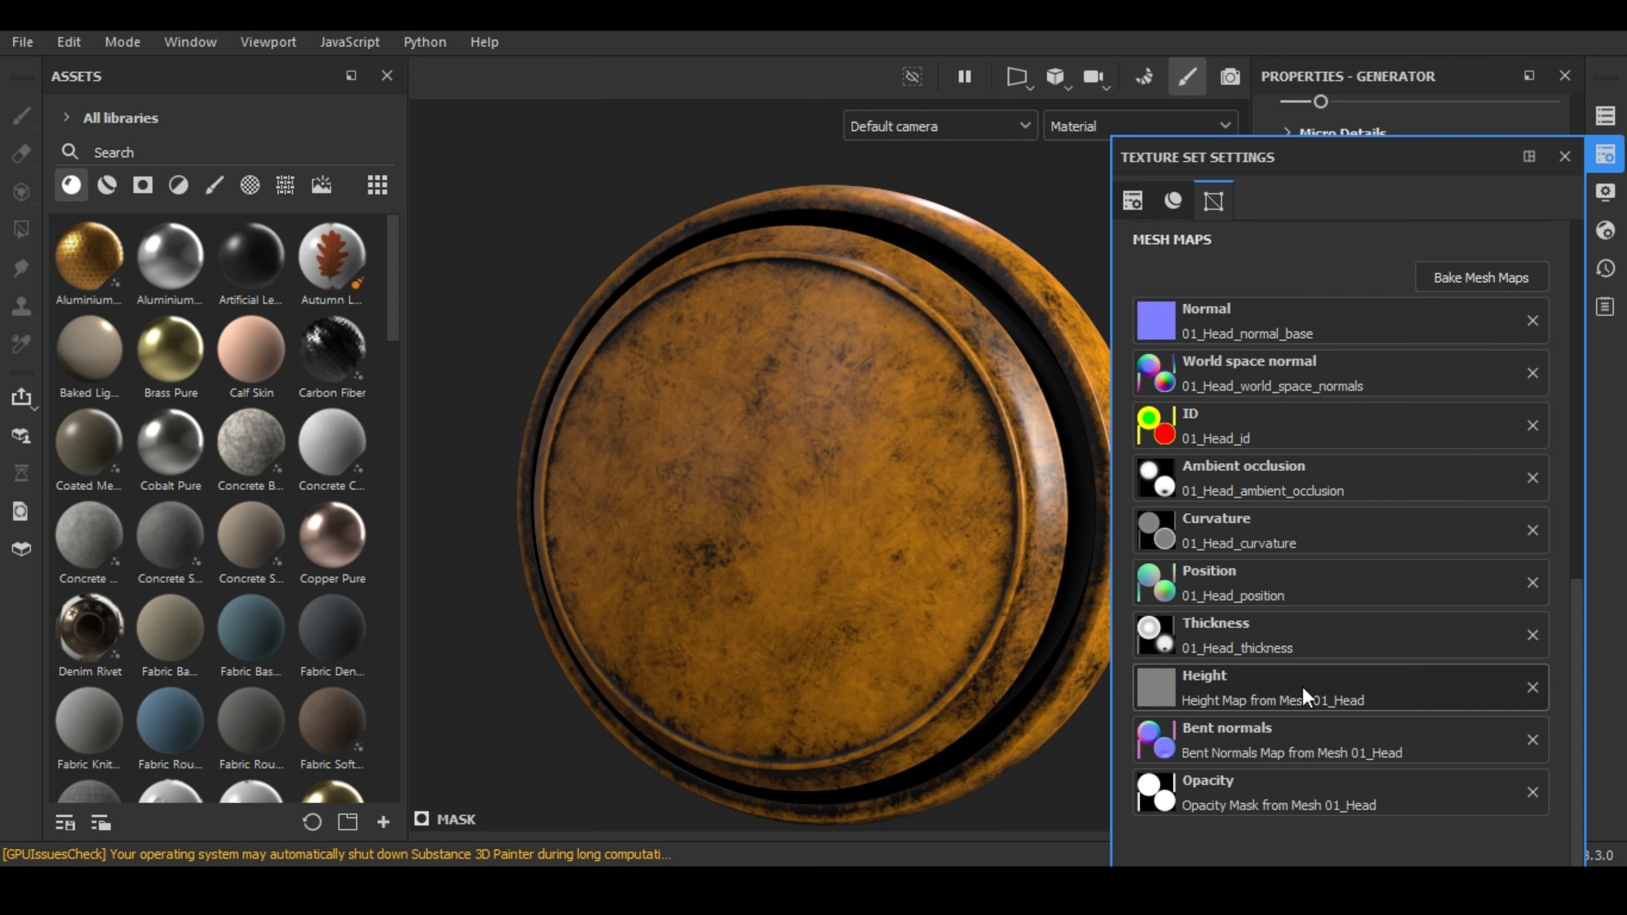
click(1561, 169)
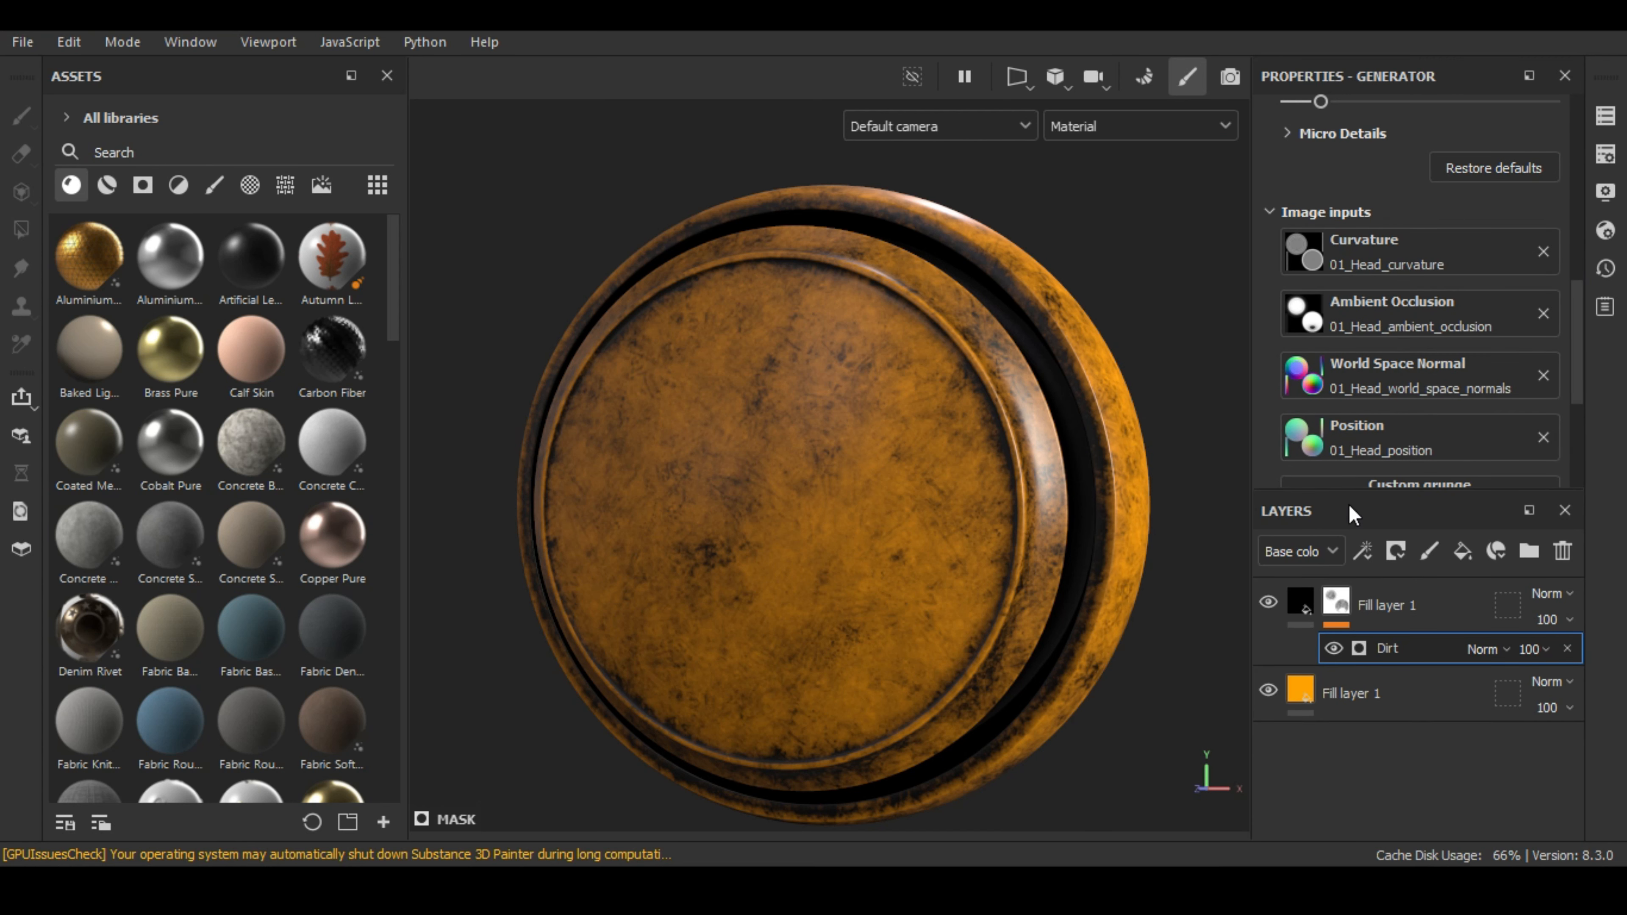
- Replace the Dirt generator on the black fill layer's mask with Dripping Rust and inspect the ball's surface up close
scroll(1472, 324, up, 8)
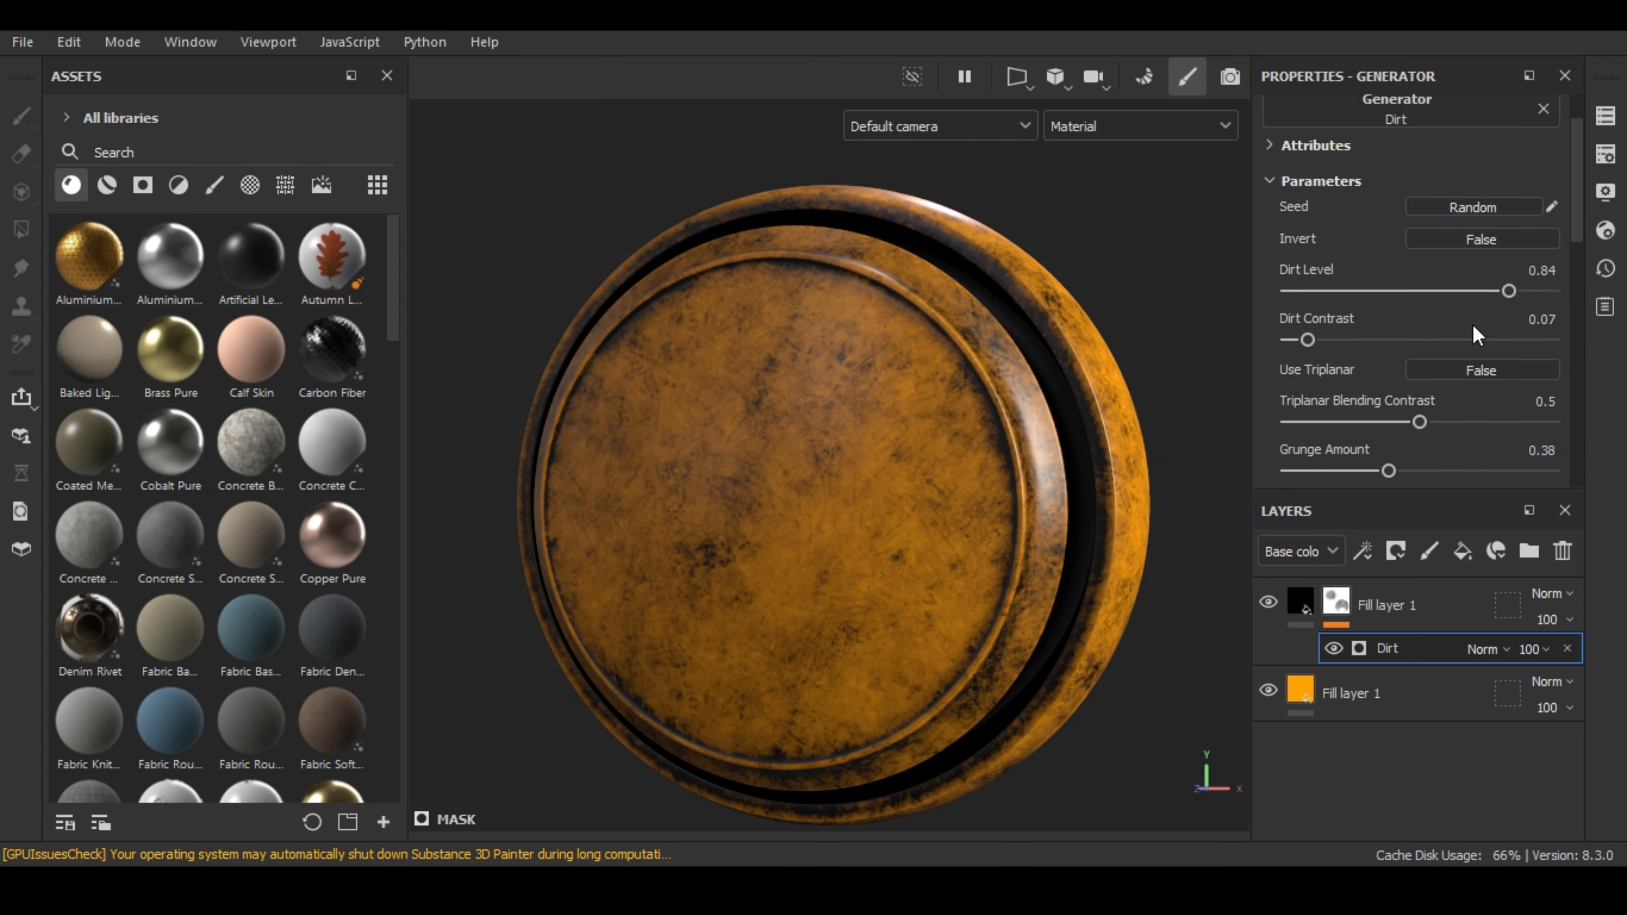
alt+drag(1155, 327, 1118, 360)
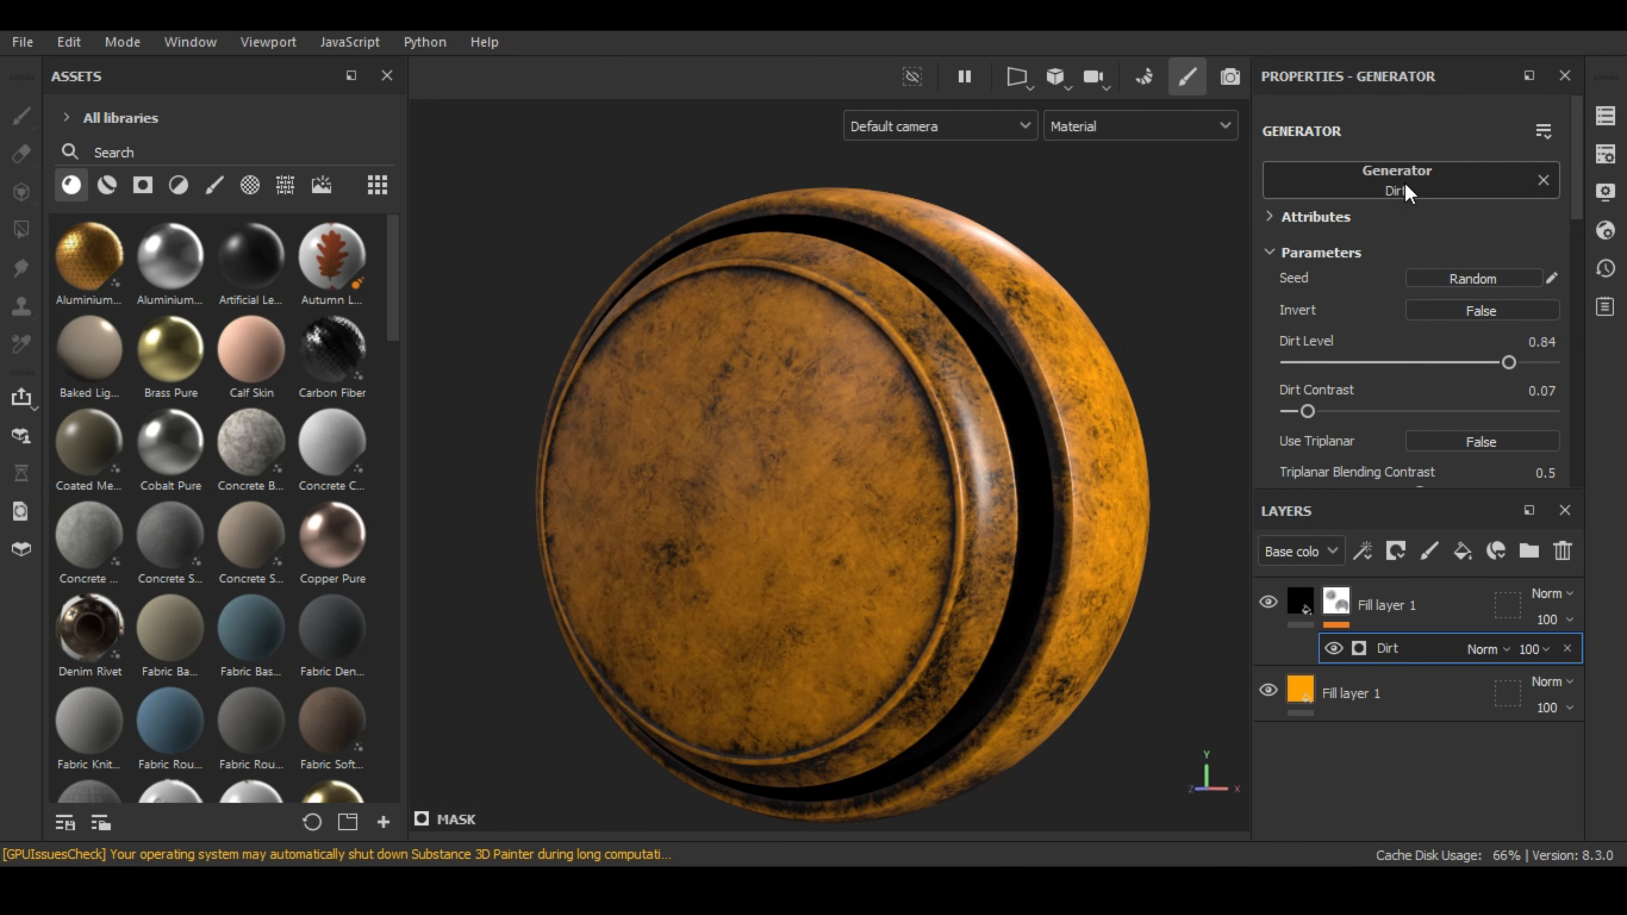
click(1404, 185)
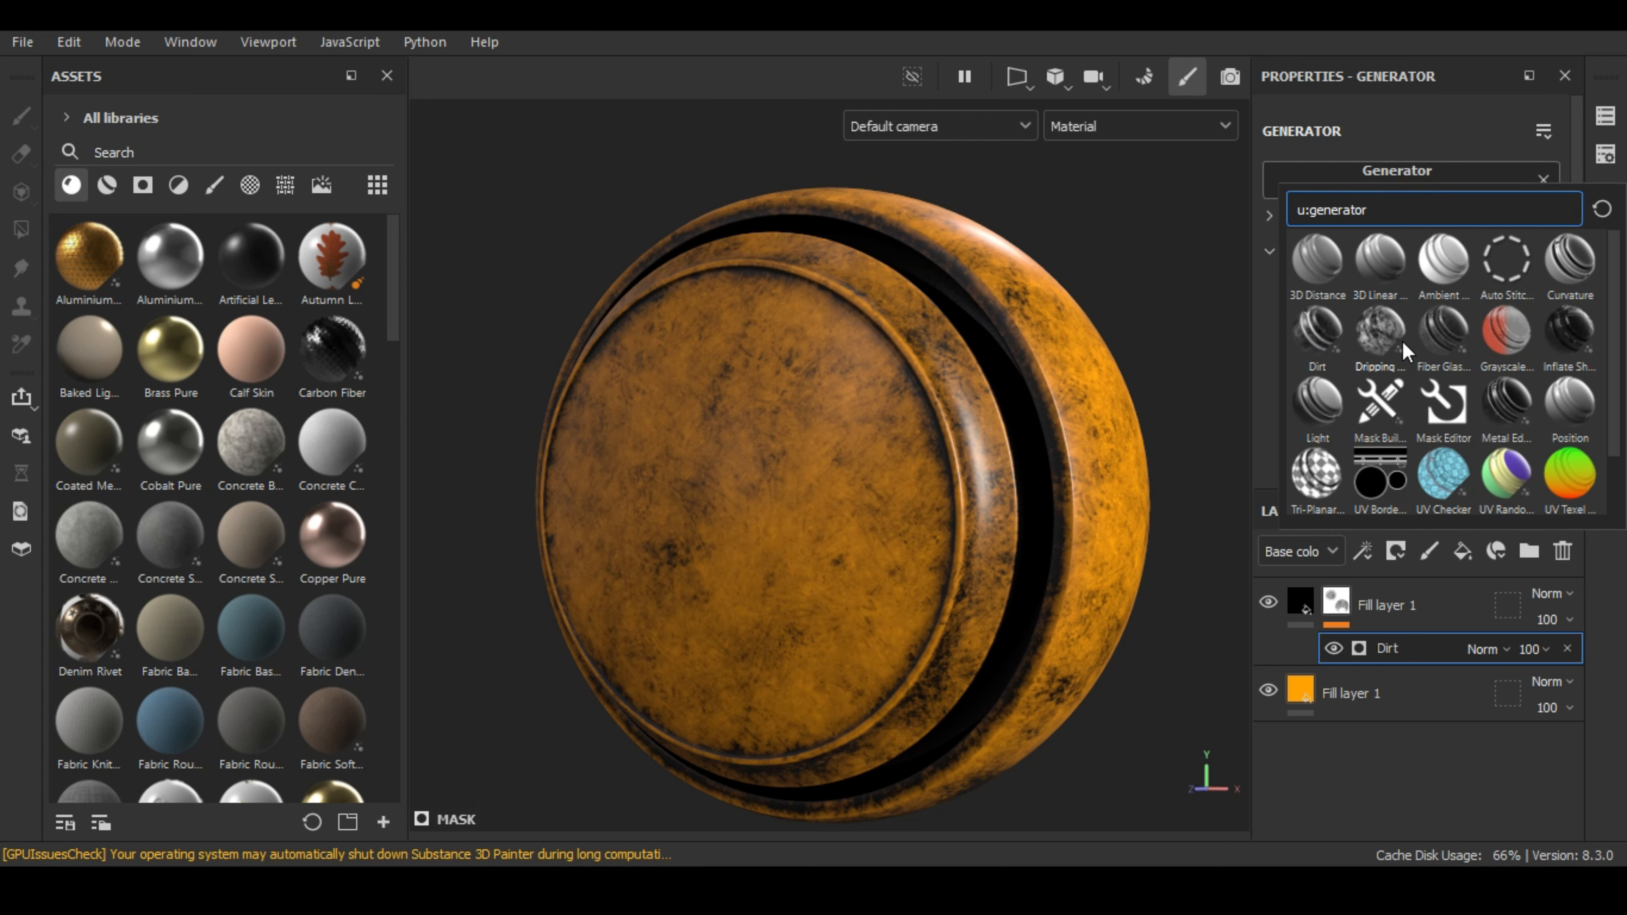
click(1382, 332)
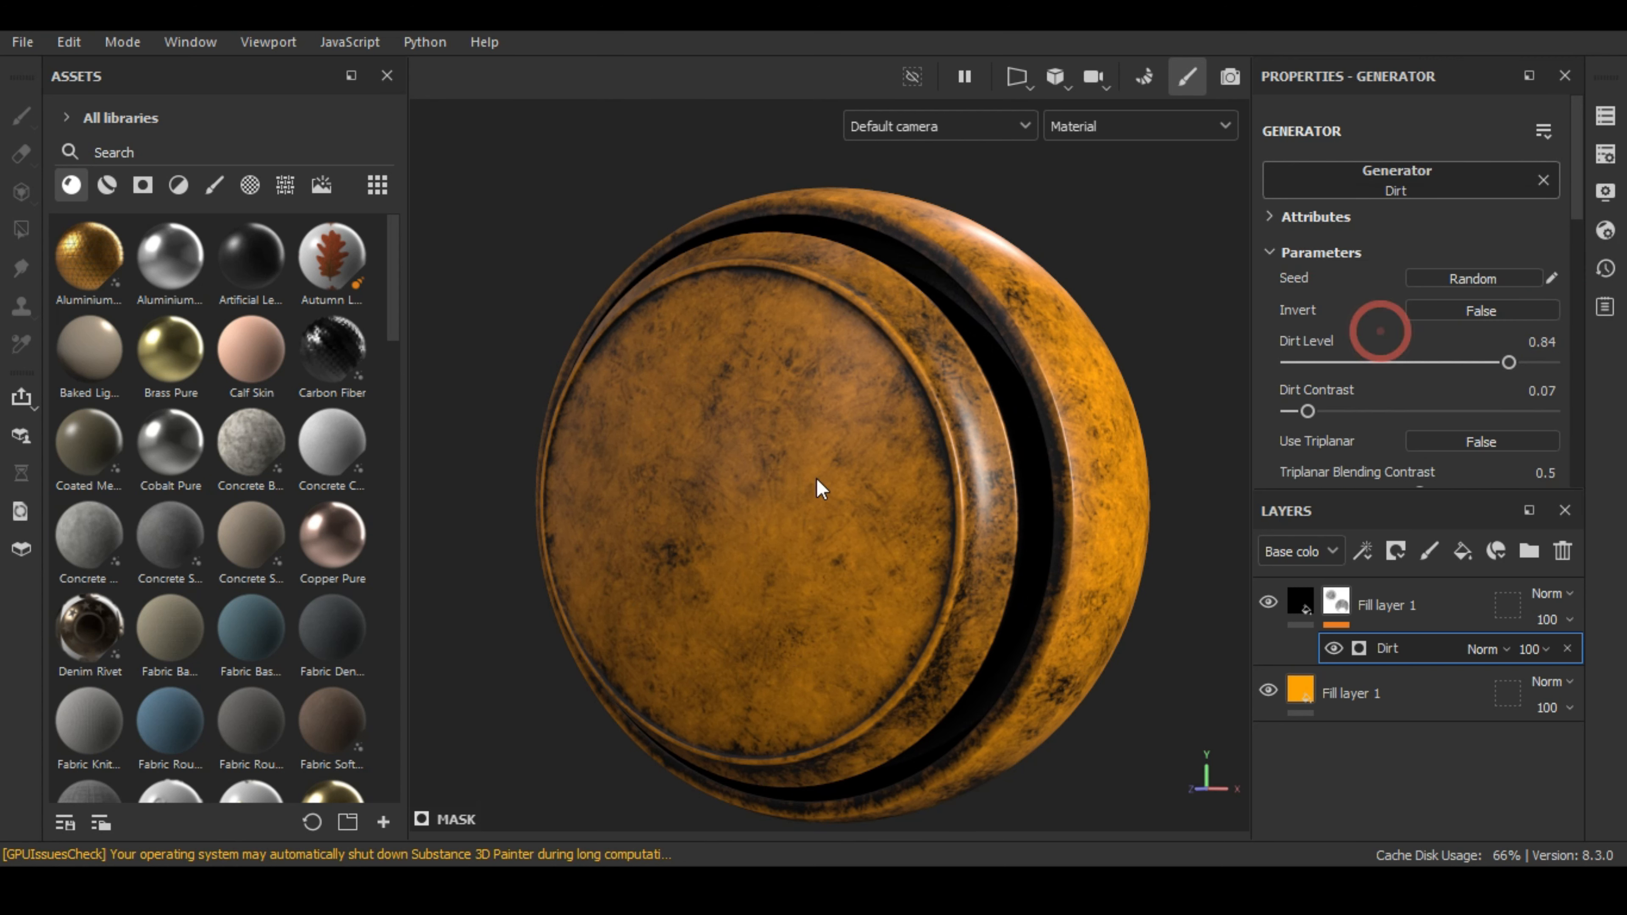
alt+drag(665, 524, 999, 529)
alt+right_drag(999, 529, 1620, 747)
alt+drag(1089, 545, 948, 526)
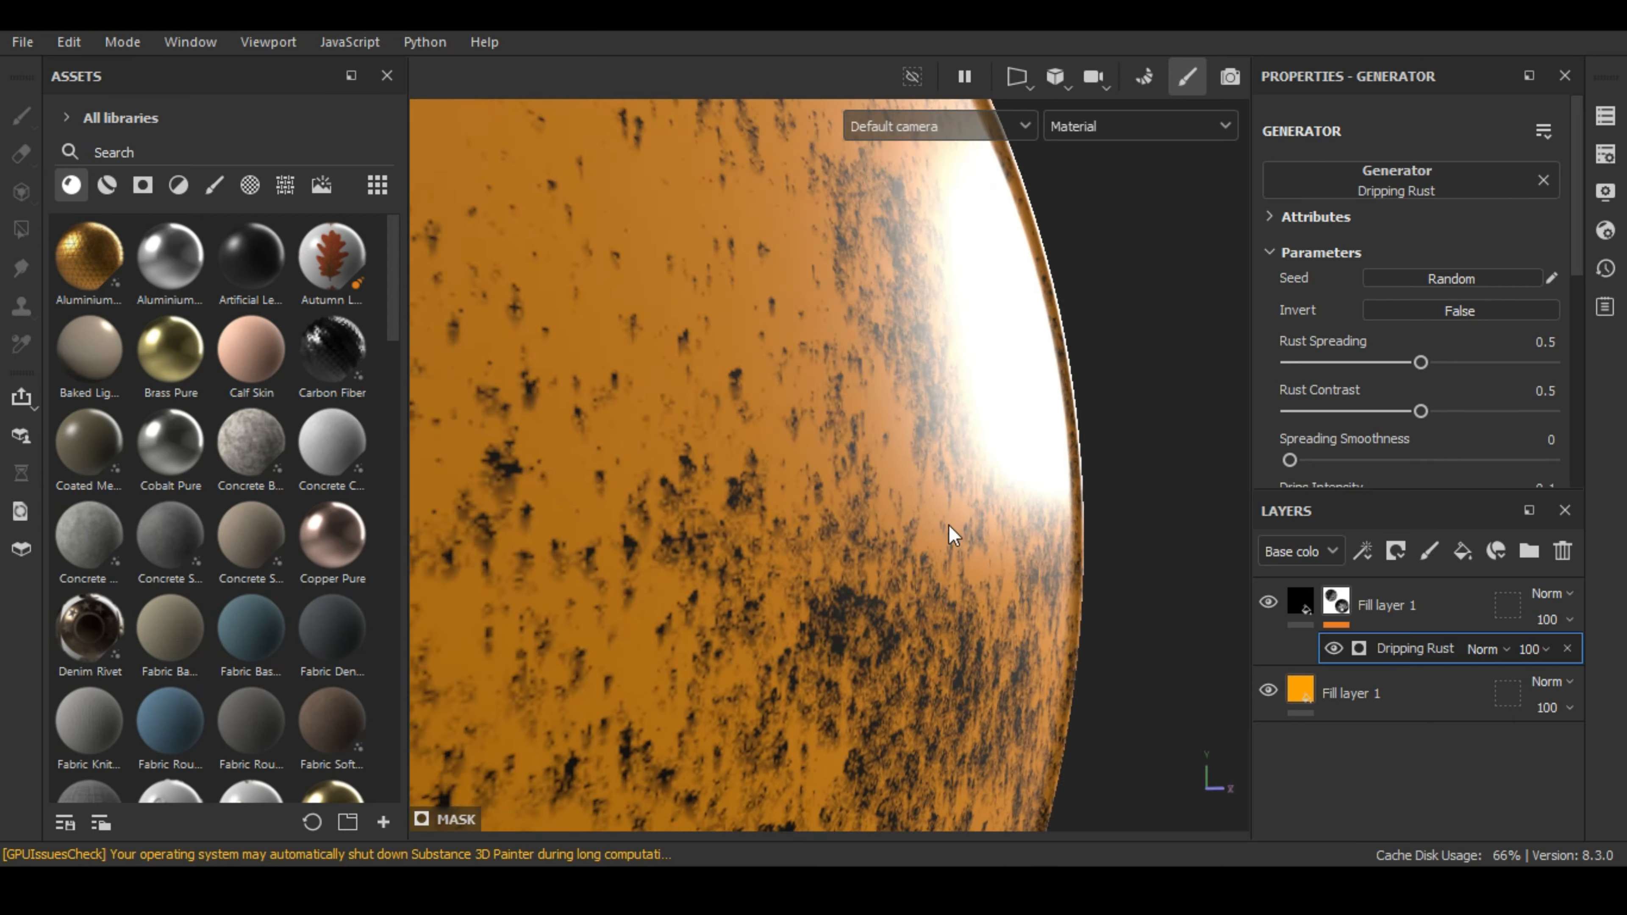
- Examine the Dripping Rust pattern on the orange ball's front face, rims and groove from several angles and distances
alt+drag(803, 497, 1010, 501)
alt+right_drag(1010, 501, 814, 513)
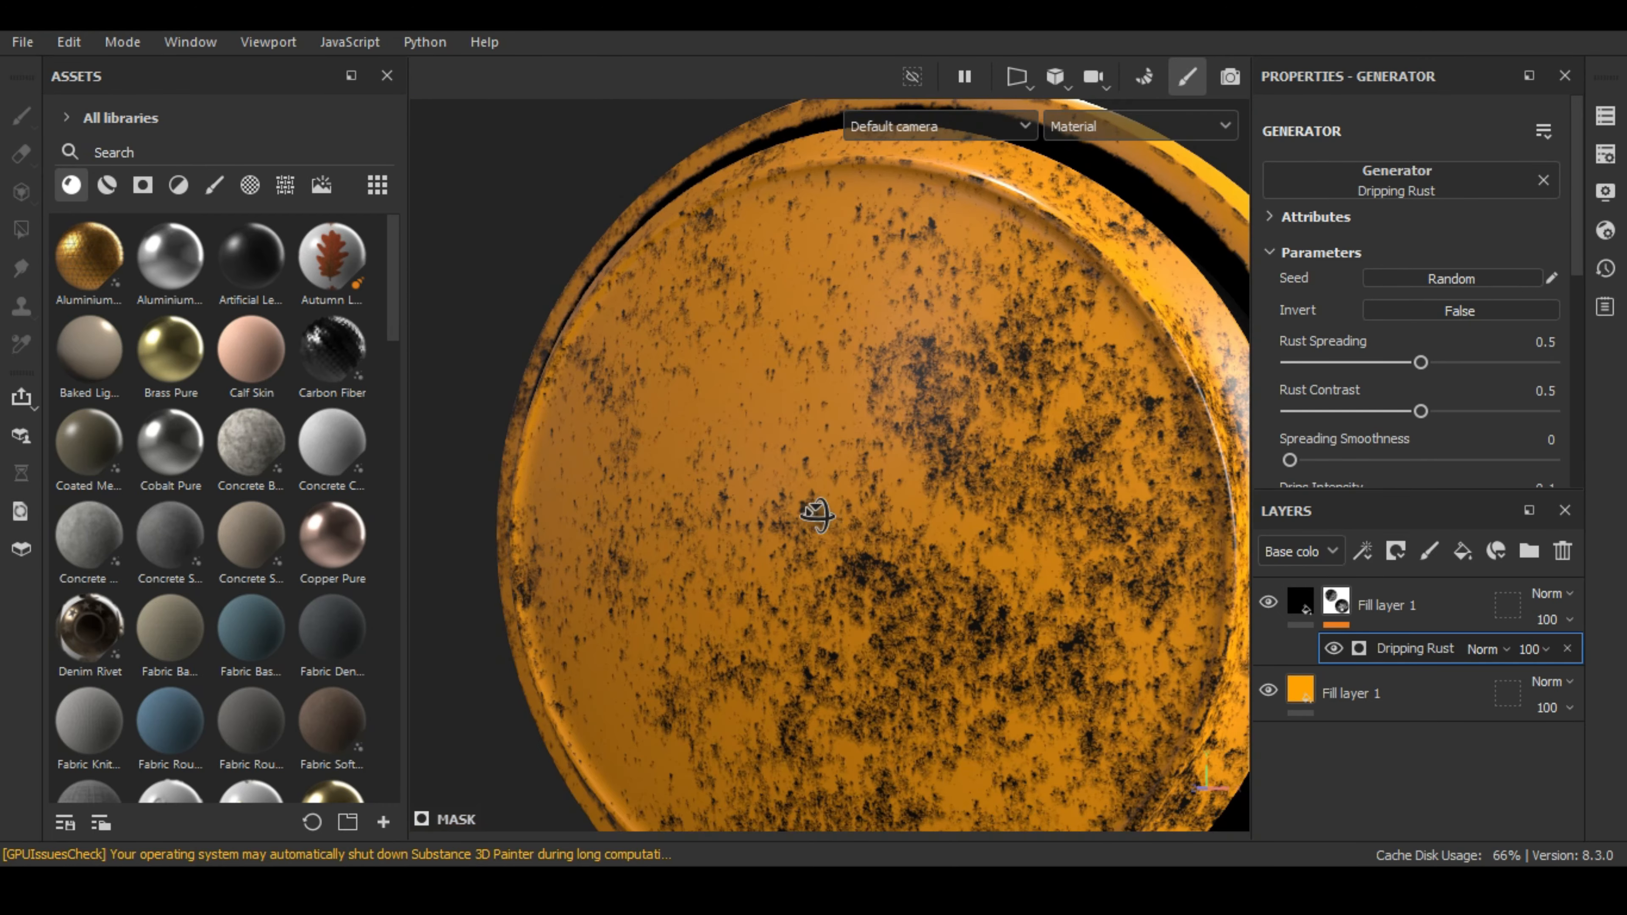
alt+drag(813, 512, 724, 513)
alt+right_drag(801, 551, 1076, 813)
alt+drag(813, 539, 937, 541)
alt+right_drag(938, 542, 712, 545)
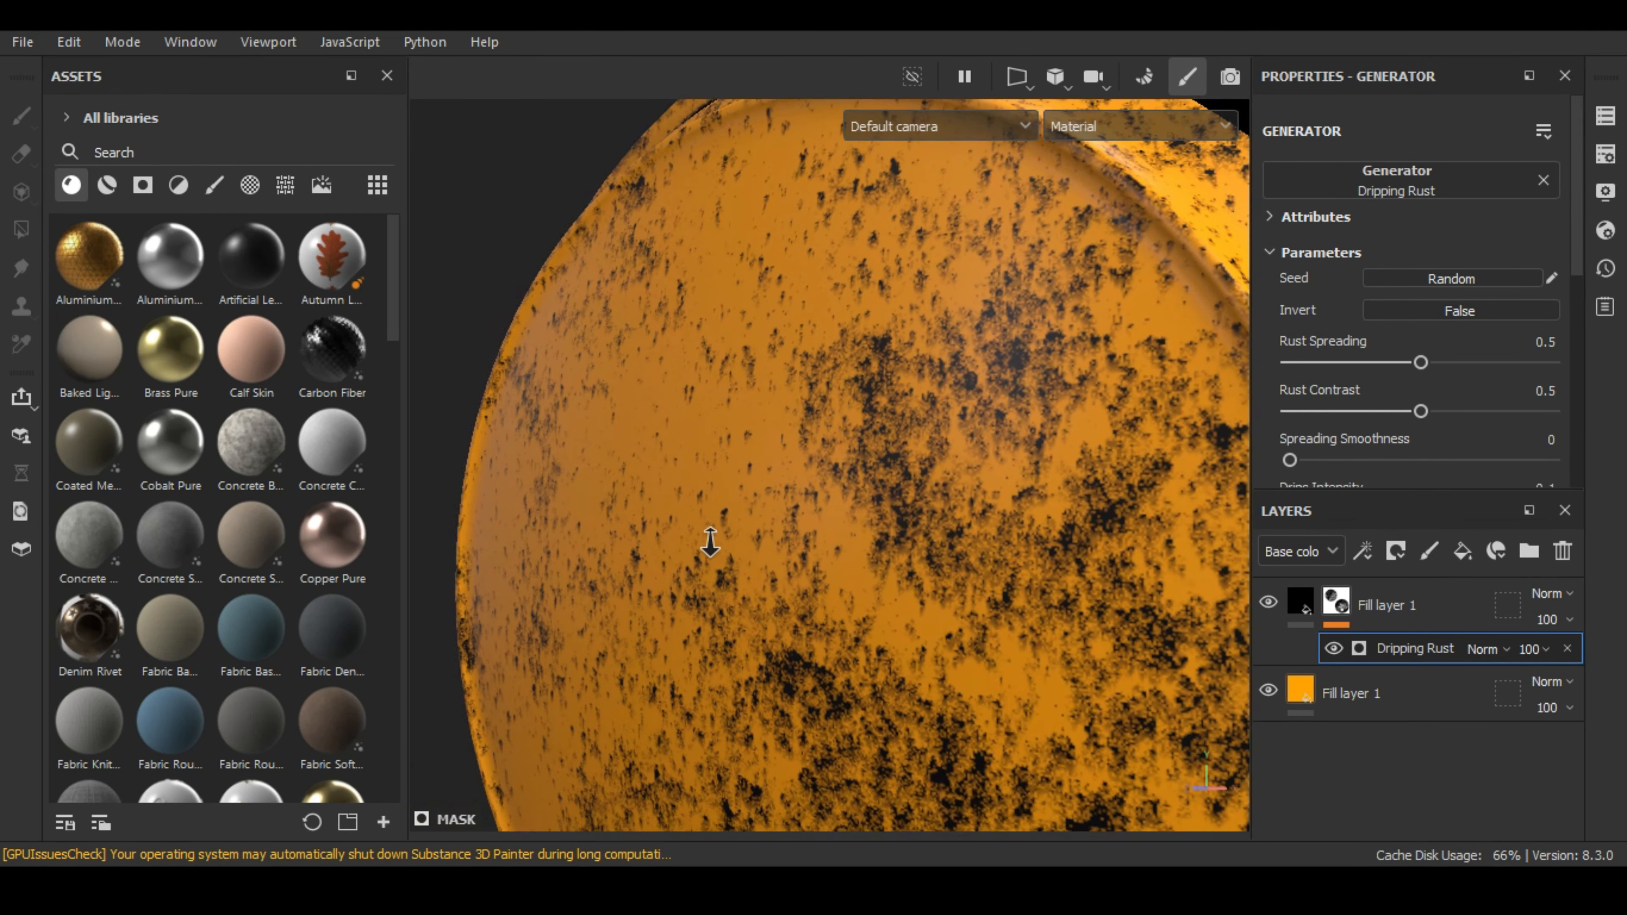
mouse_move(723, 550)
alt+mouse_down()
mouse_move(908, 566)
mouse_move(717, 579)
alt+mouse_up()
alt+right_drag(801, 573, 796, 567)
alt+drag(774, 542, 892, 580)
alt+right_drag(892, 580, 737, 538)
alt+middle_drag(748, 545, 801, 533)
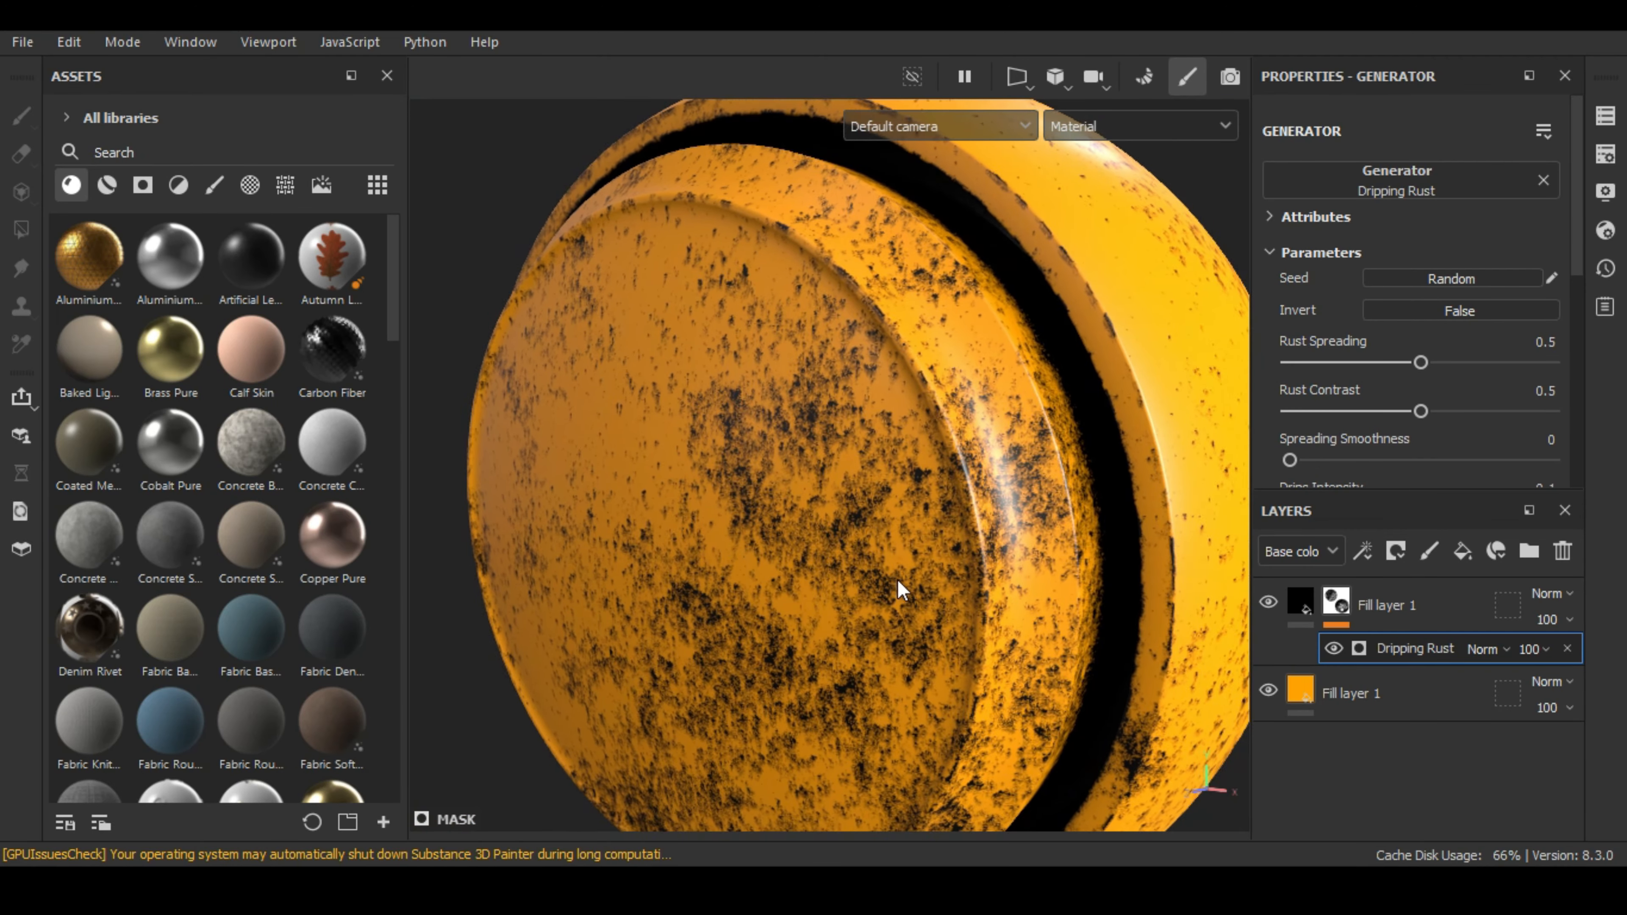
alt+drag(800, 533, 639, 512)
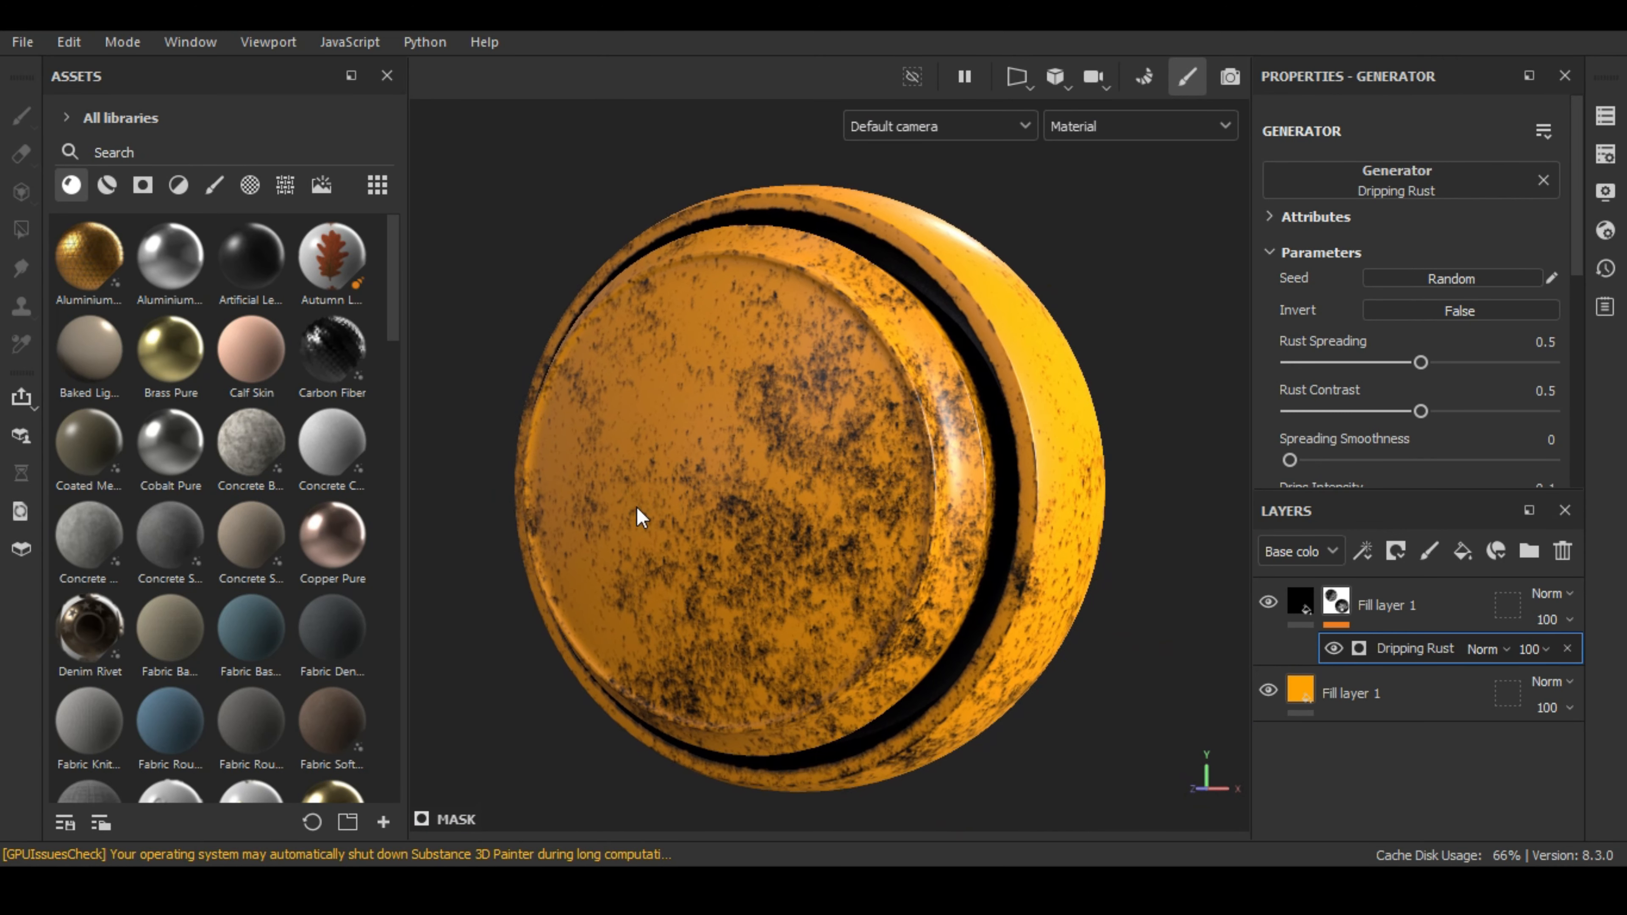
- Delete the masked black fill layer and the orange base fill layer from the texture set
click(1443, 605)
click(1563, 557)
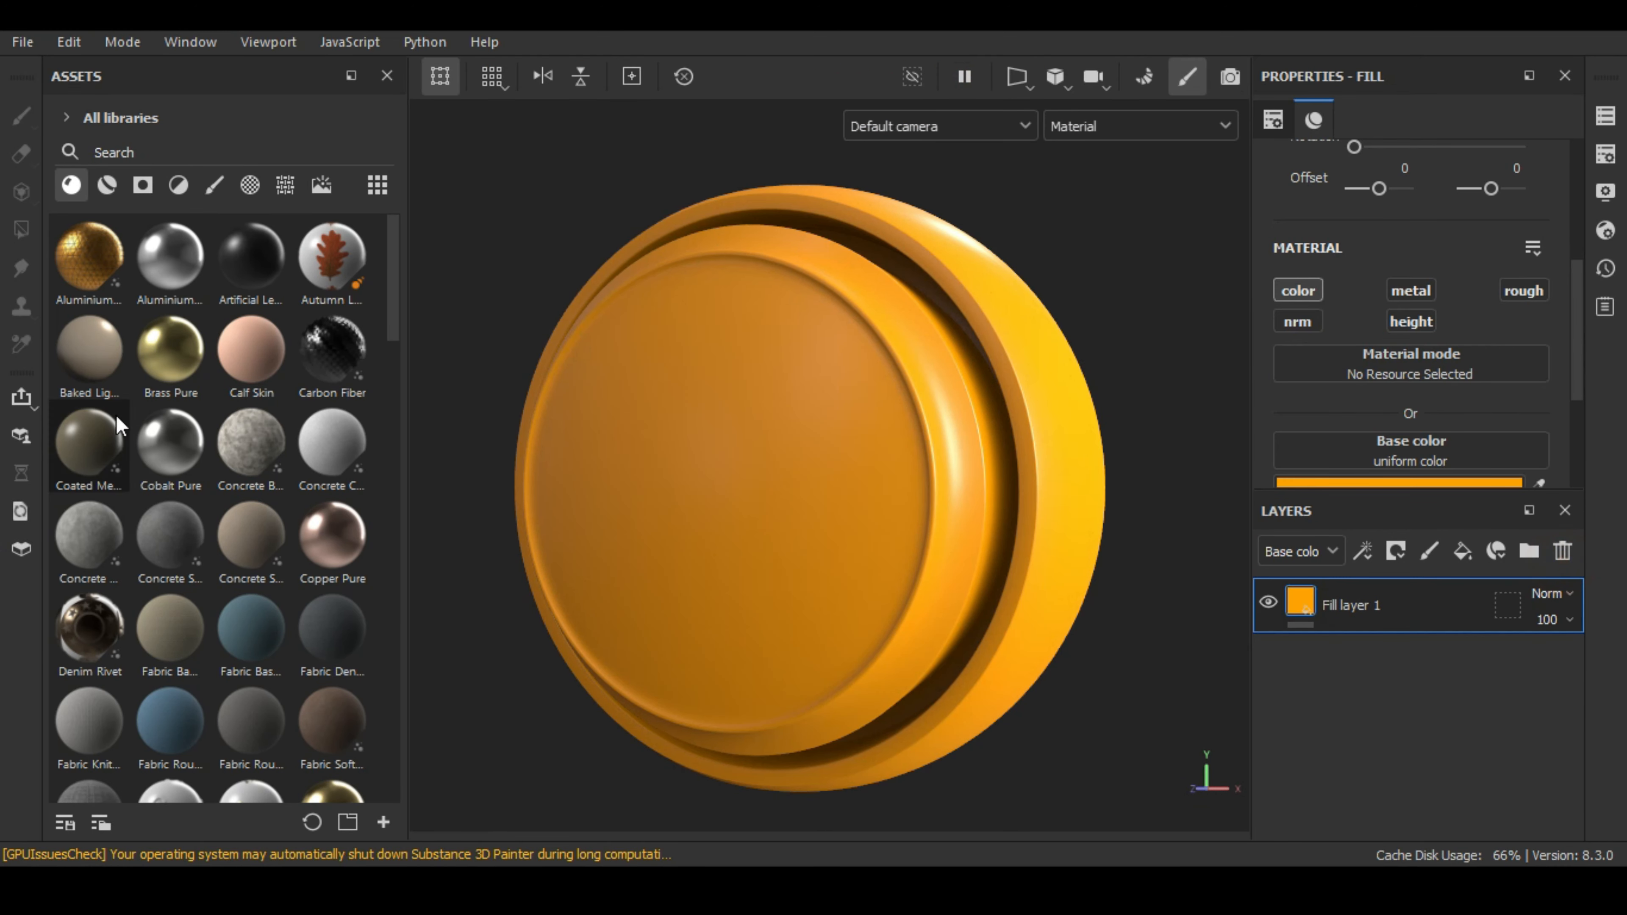
scroll(165, 394, down, 5)
scroll(165, 390, down, 5)
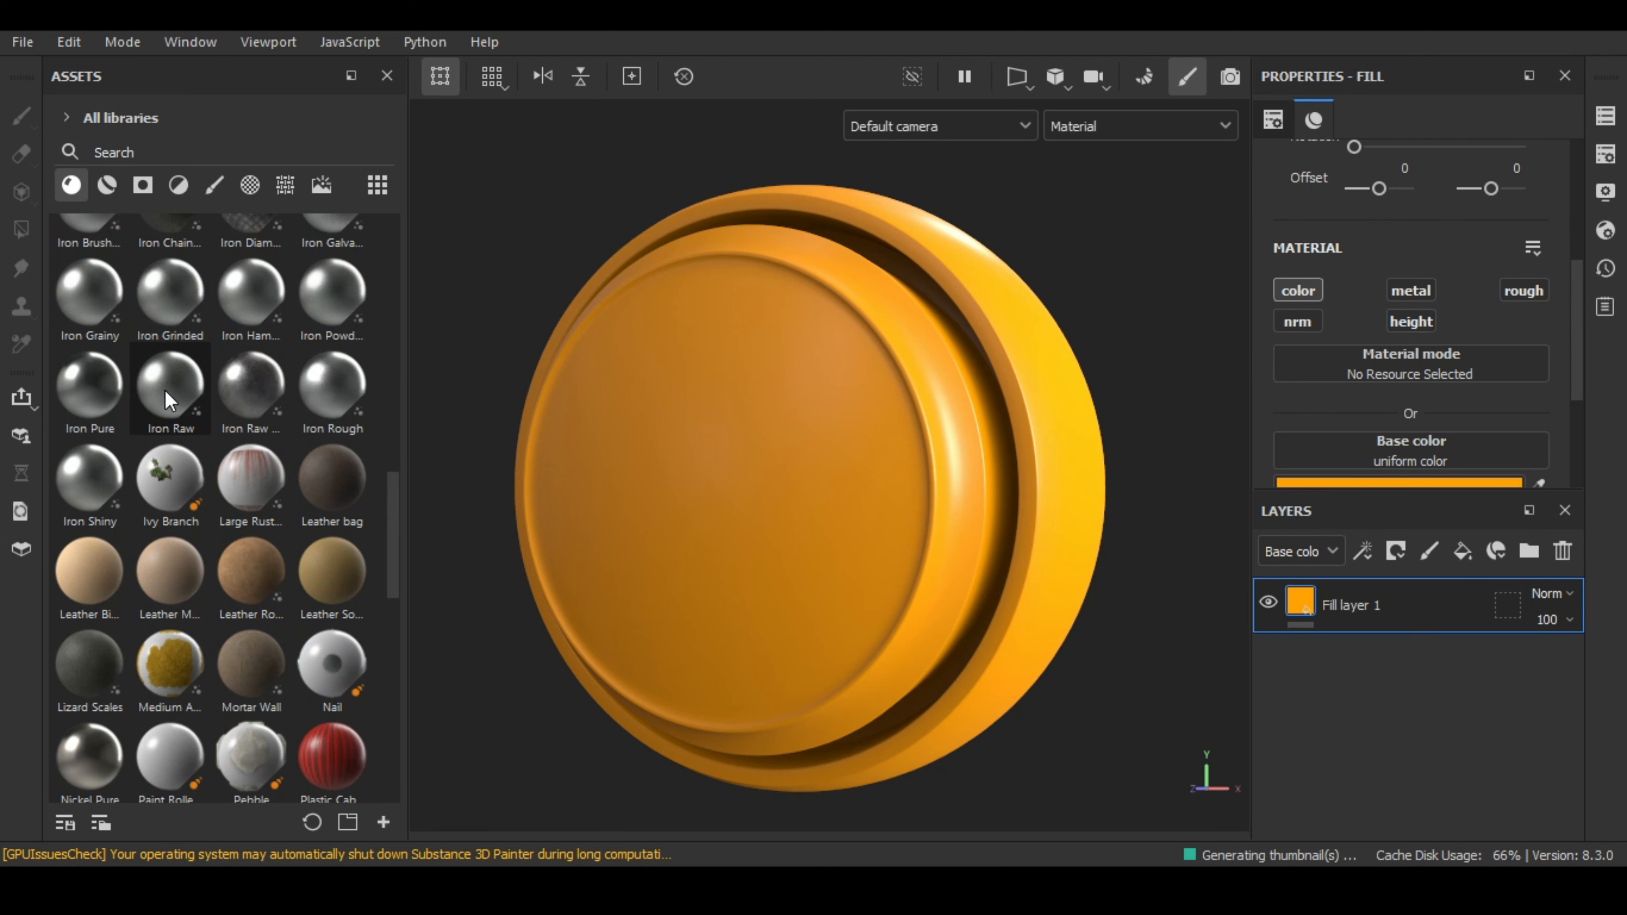
scroll(165, 390, up, 2)
click(1563, 551)
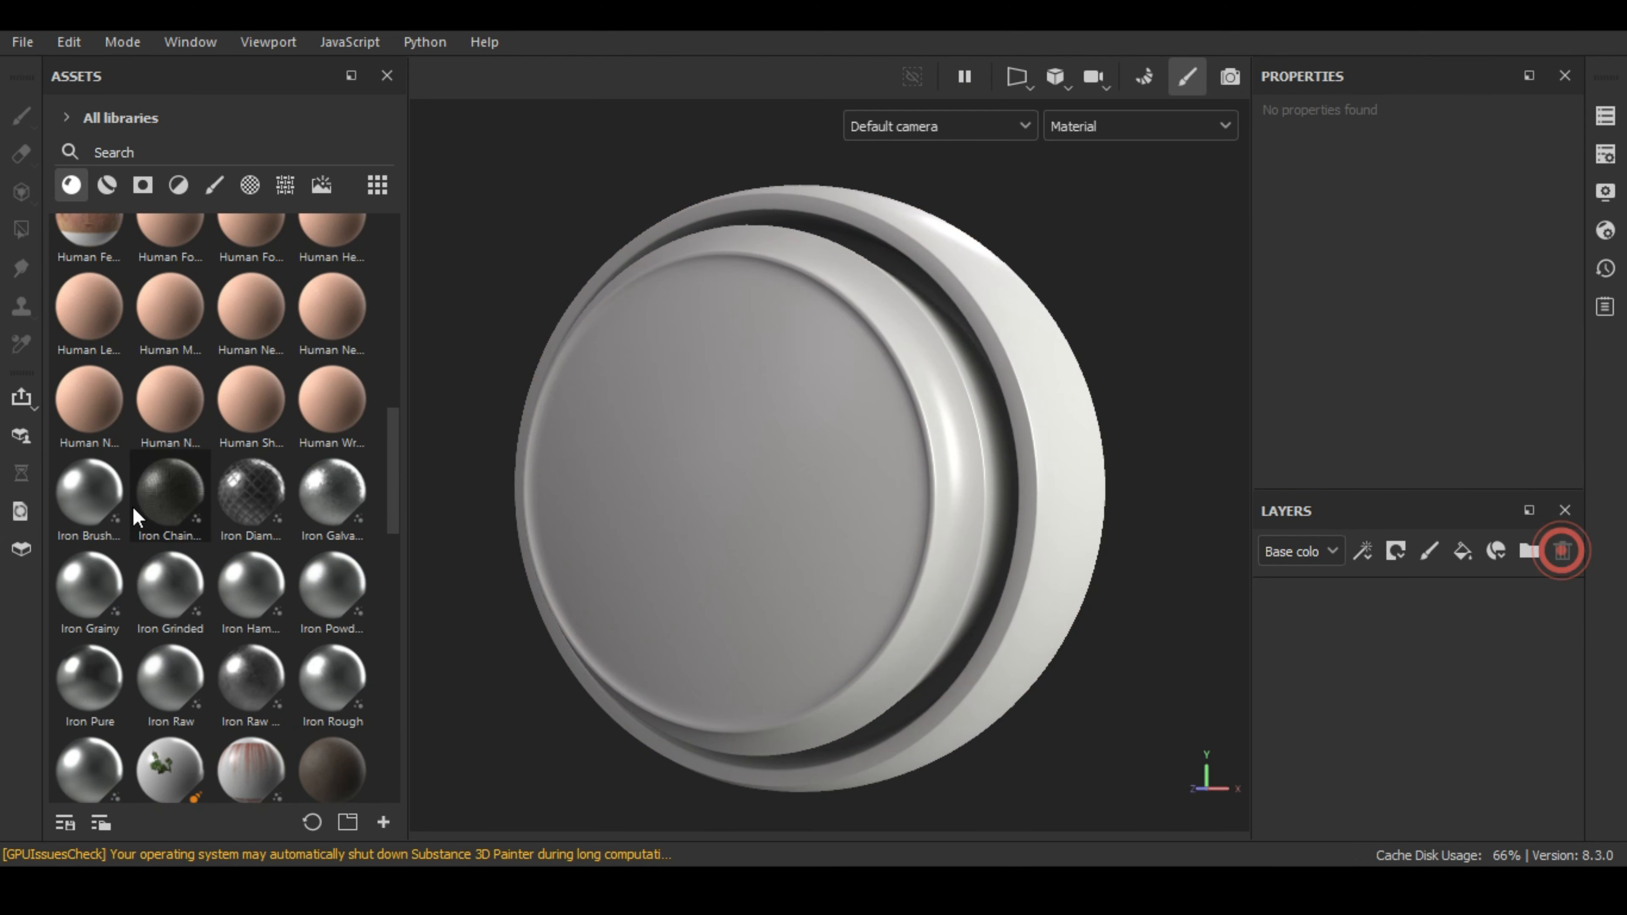
- Apply the Iron Grinded material to the ball as the base layer and add the Rust Coarse material above it
drag(183, 597, 705, 542)
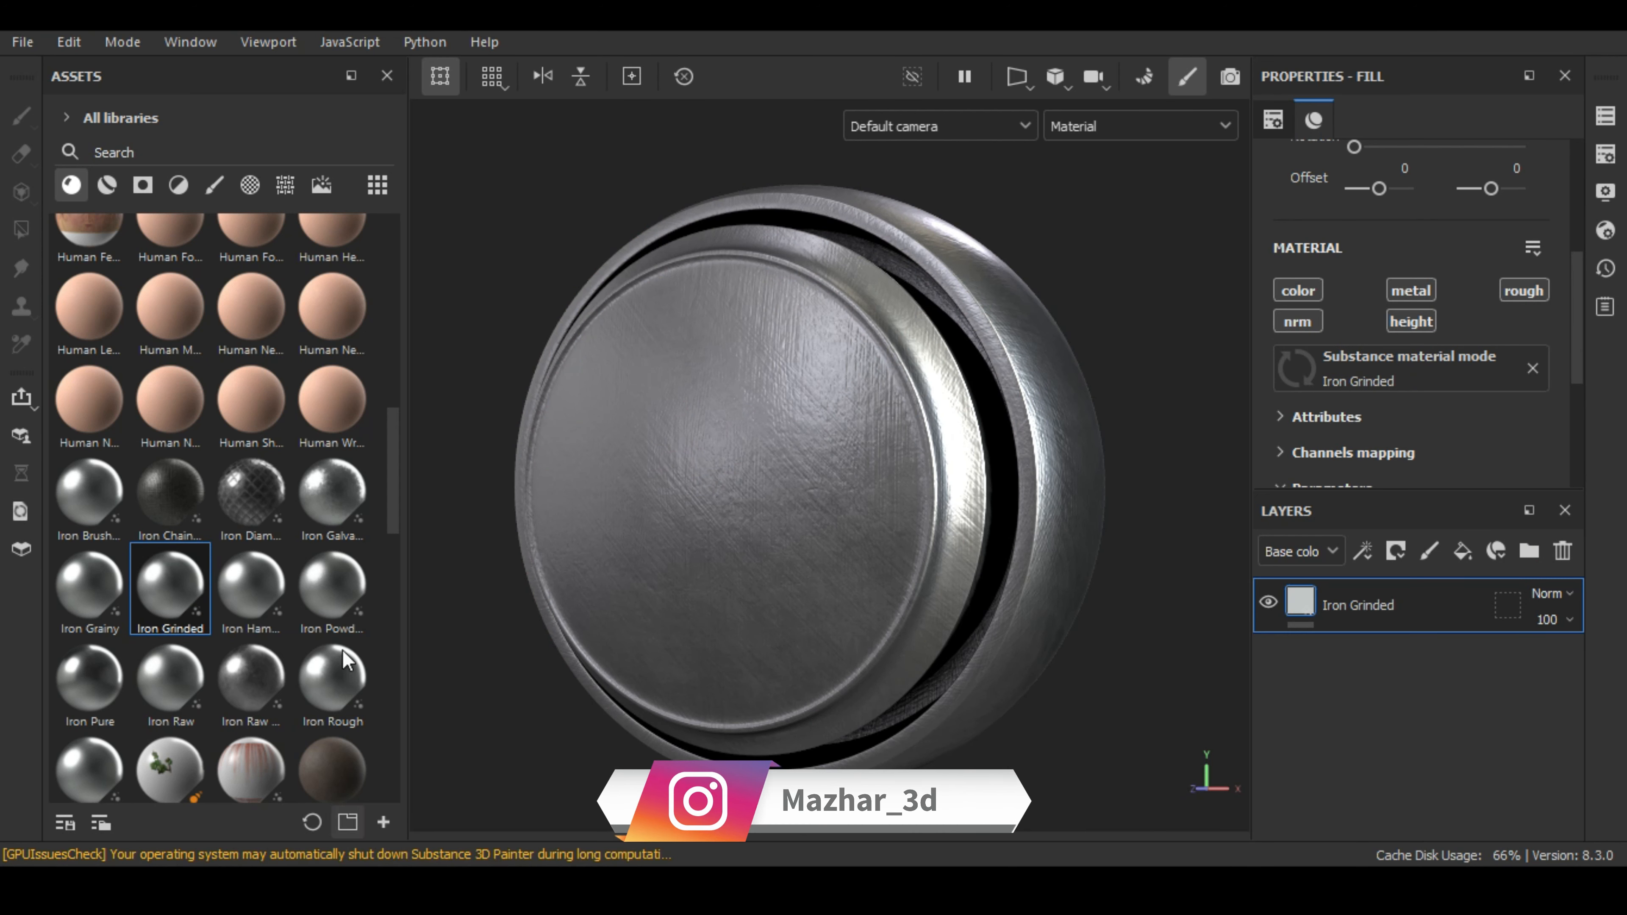
mouse_move(762, 586)
alt+mouse_down()
mouse_move(1028, 570)
mouse_move(922, 588)
mouse_move(697, 566)
mouse_move(722, 582)
mouse_move(705, 583)
alt+mouse_up()
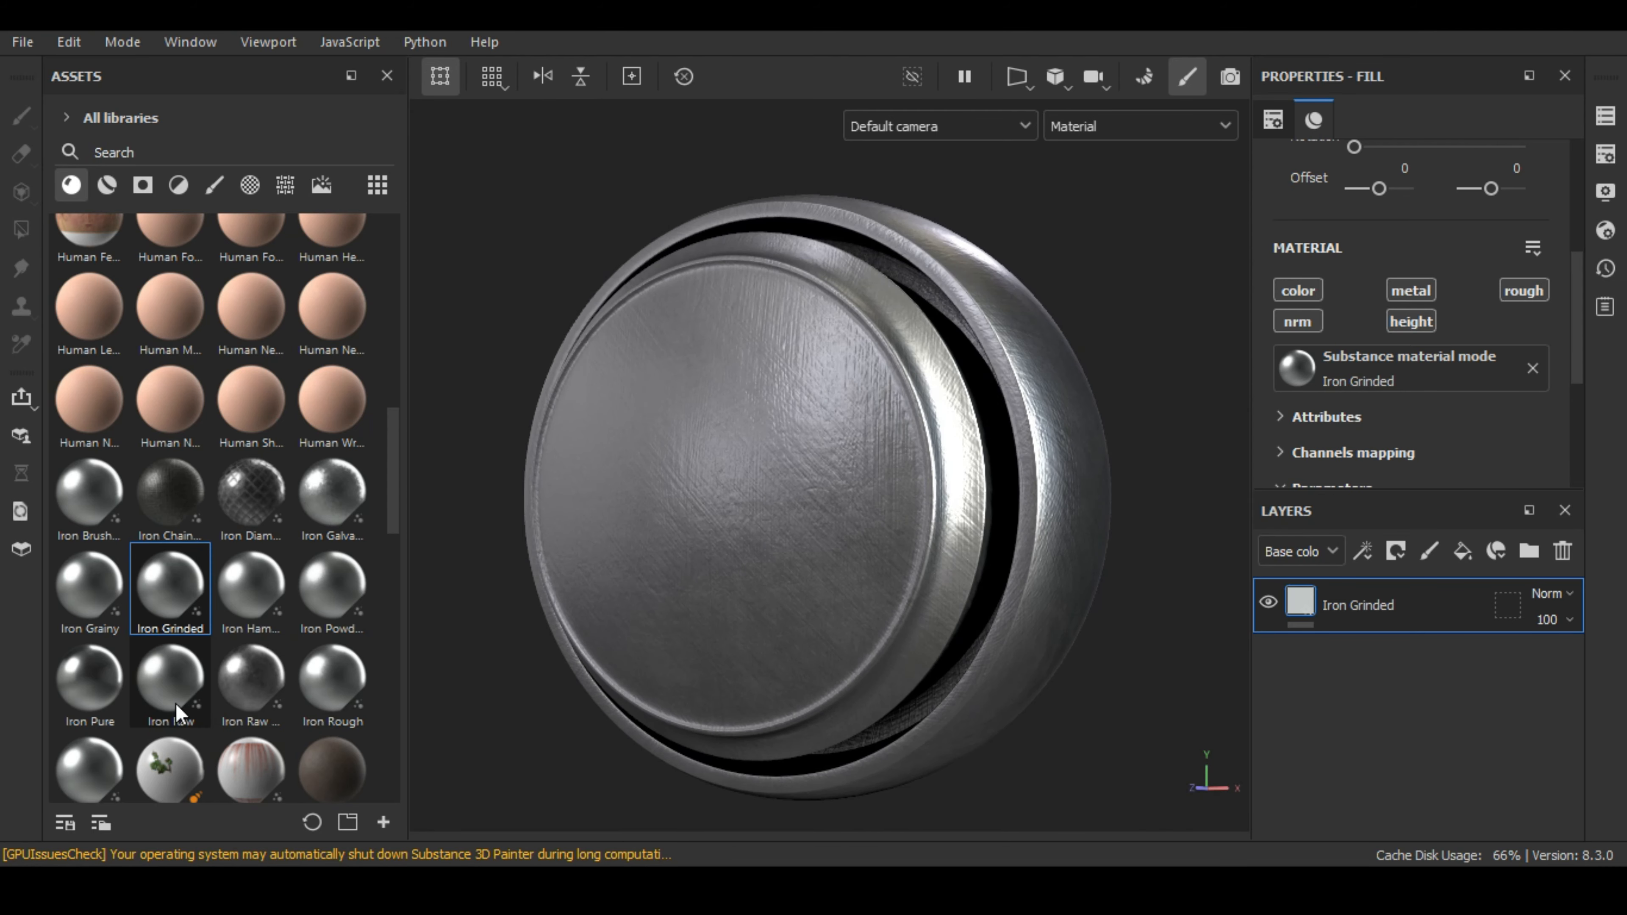
scroll(212, 615, down, 5)
scroll(212, 619, down, 5)
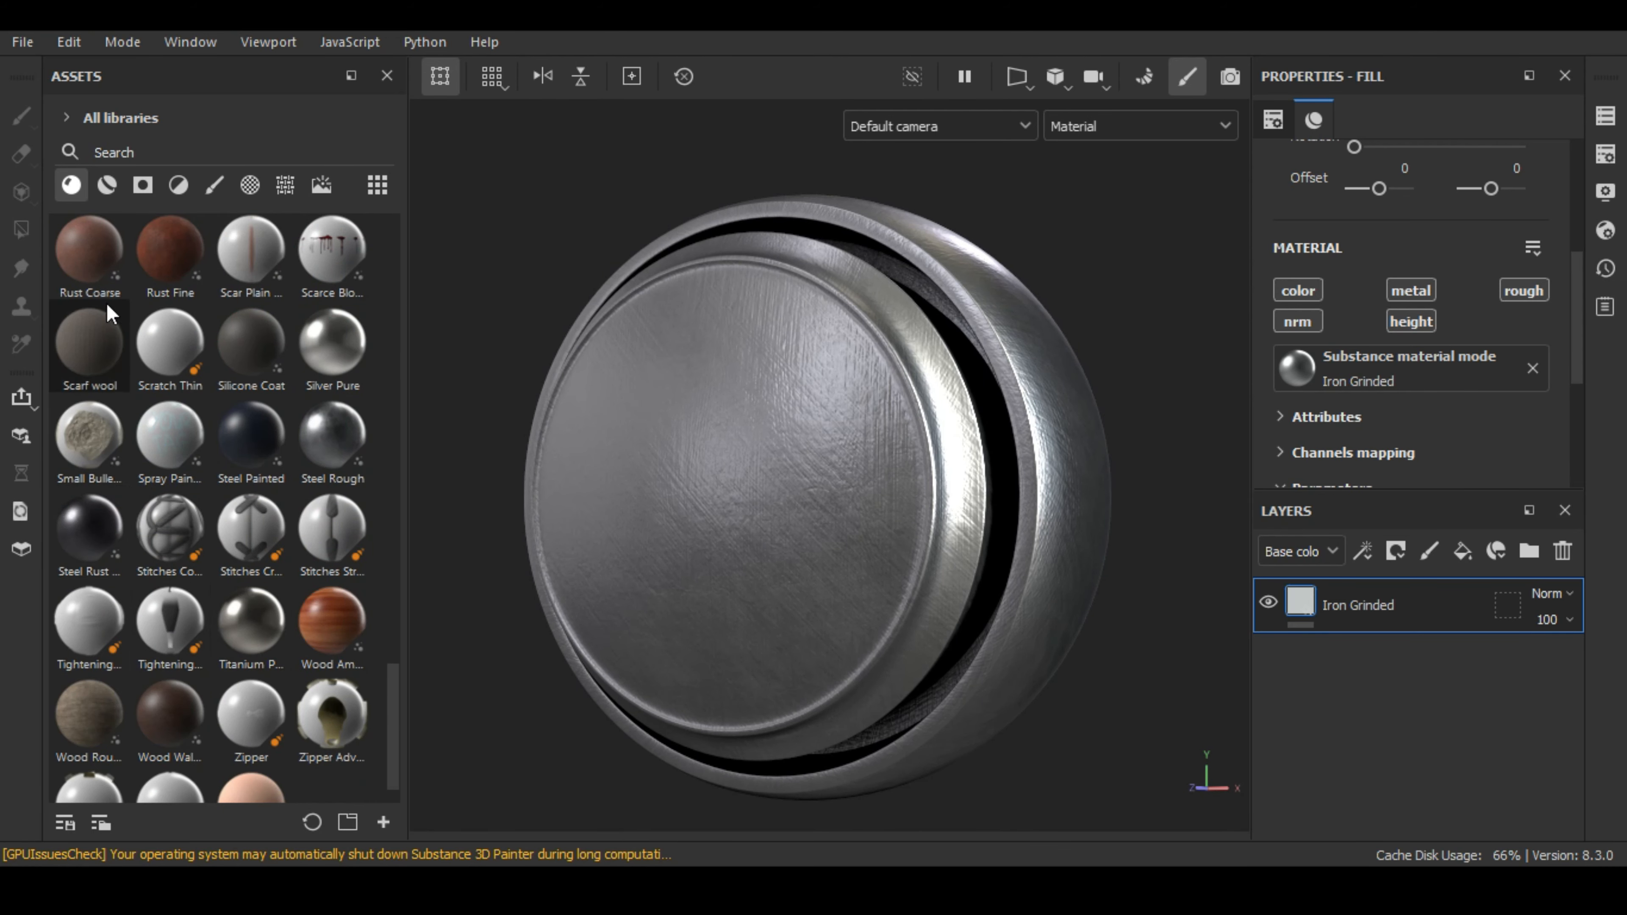
drag(93, 278, 646, 475)
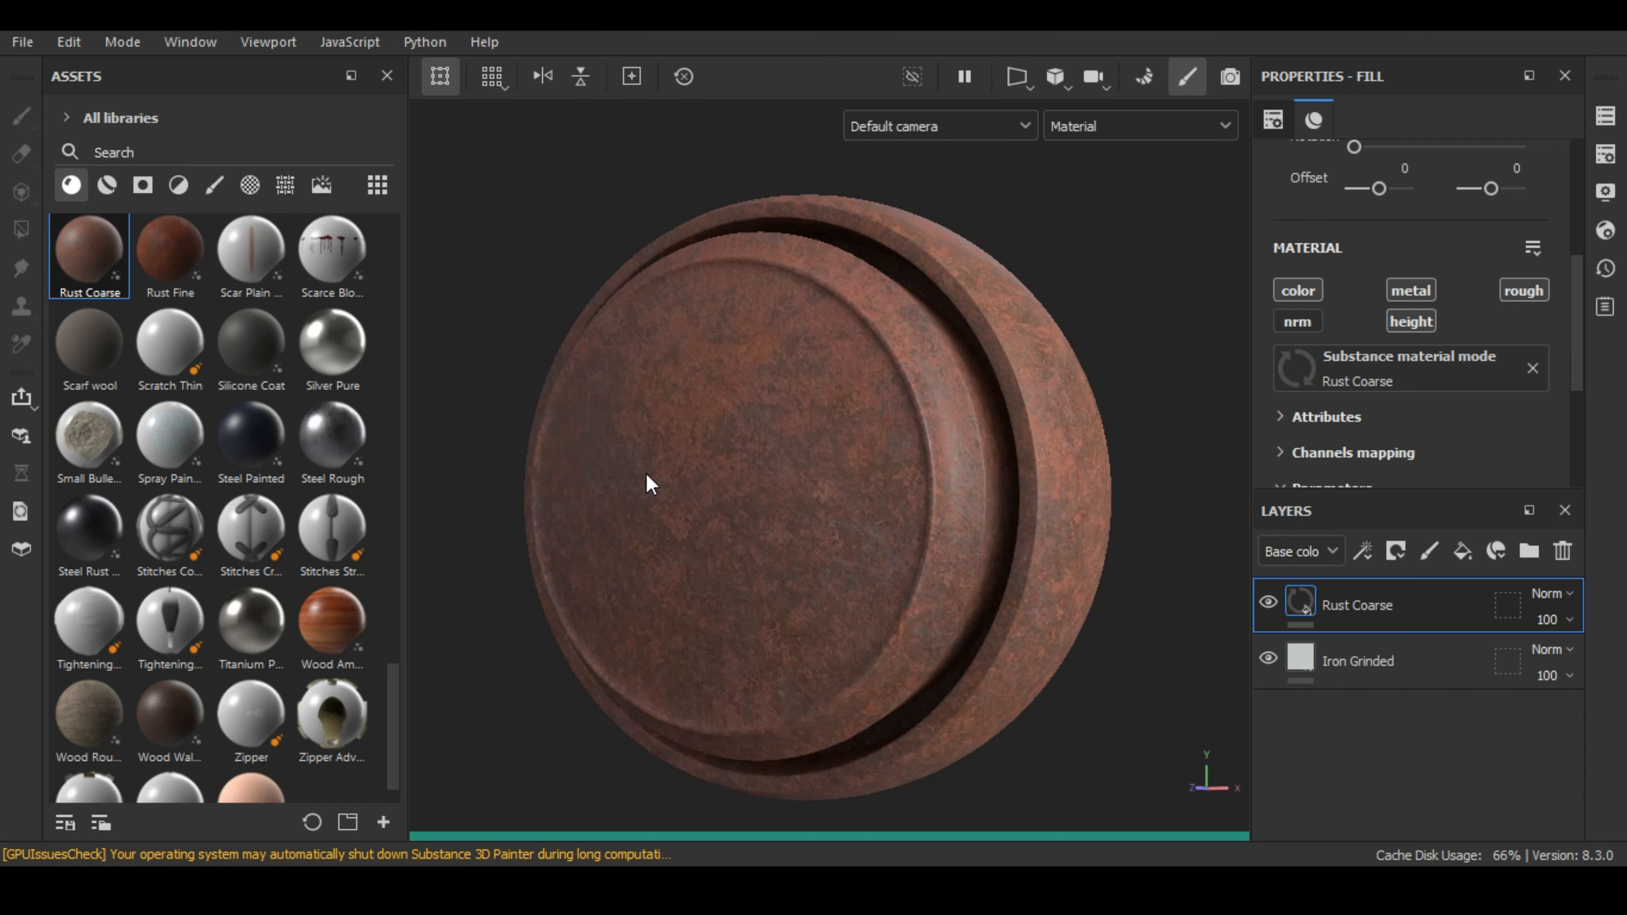
mouse_move(779, 514)
alt+mouse_down()
mouse_move(1024, 533)
mouse_move(742, 542)
mouse_move(886, 589)
mouse_move(972, 582)
mouse_move(940, 592)
alt+mouse_up()
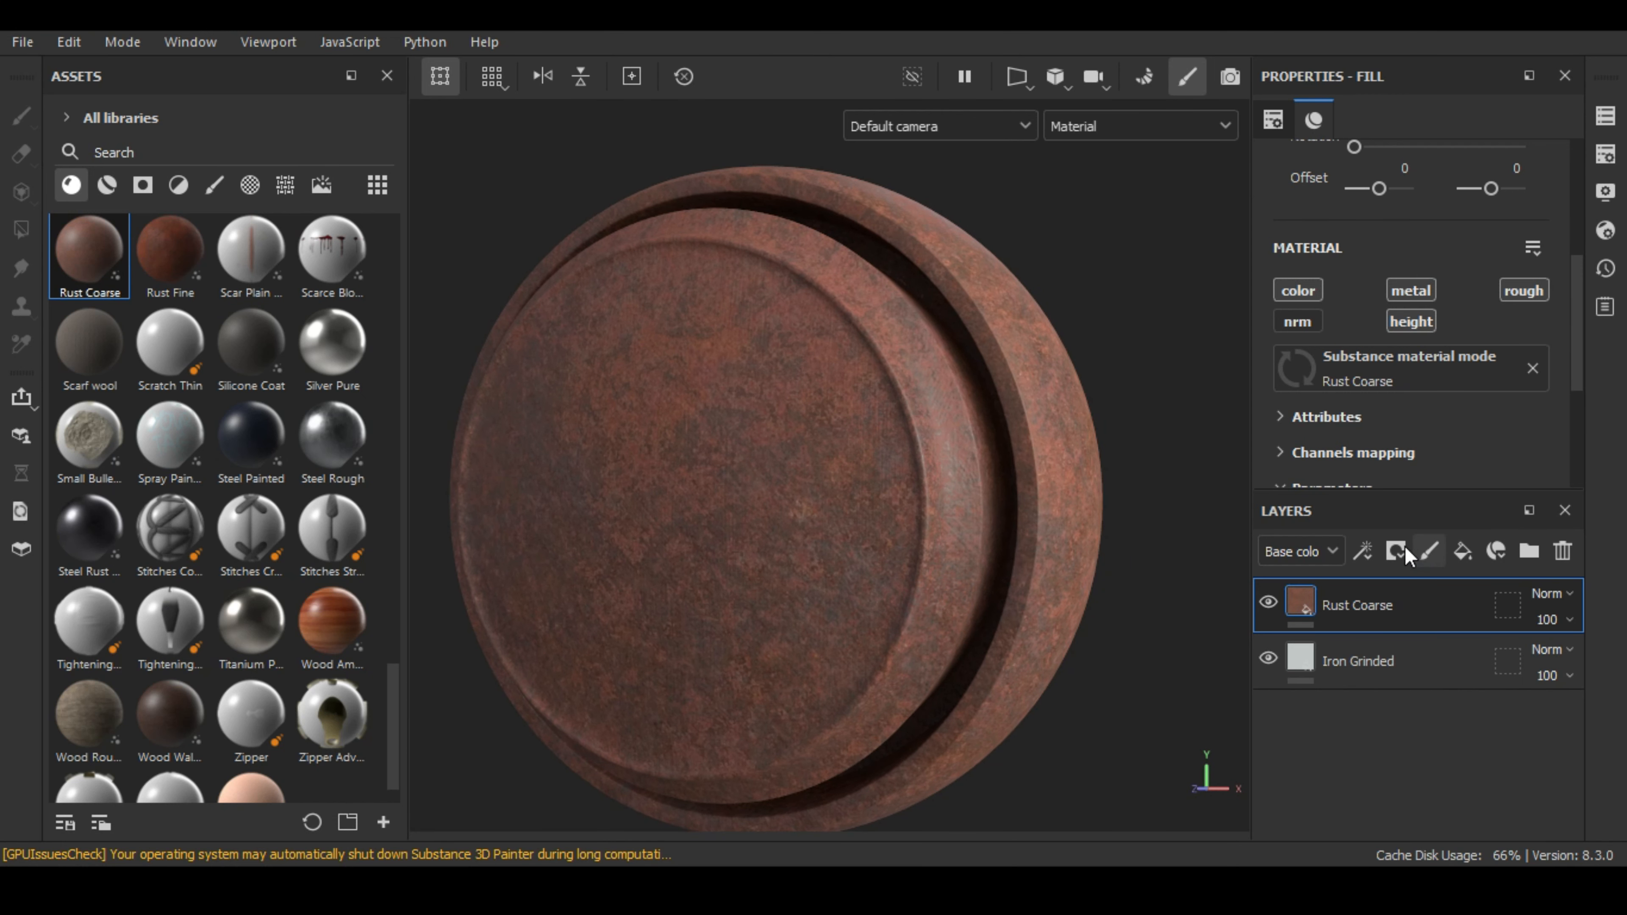
- Add a black mask to the Rust Coarse layer and drive it with a Dripping Rust generator
click(1400, 549)
click(1447, 607)
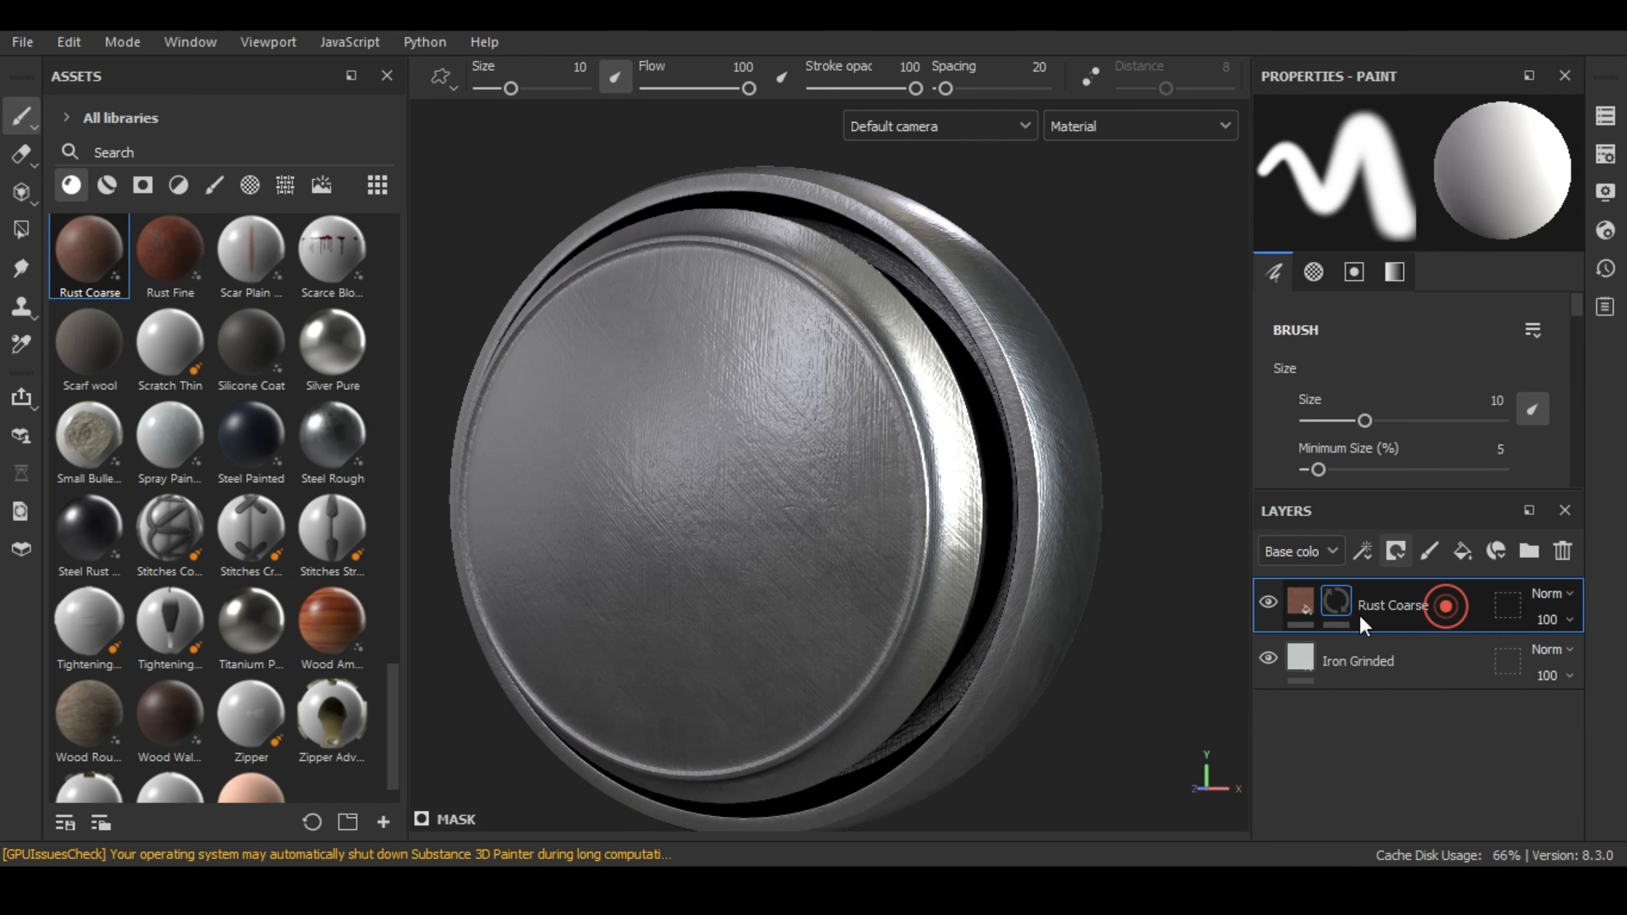
right_click(1336, 601)
click(1043, 766)
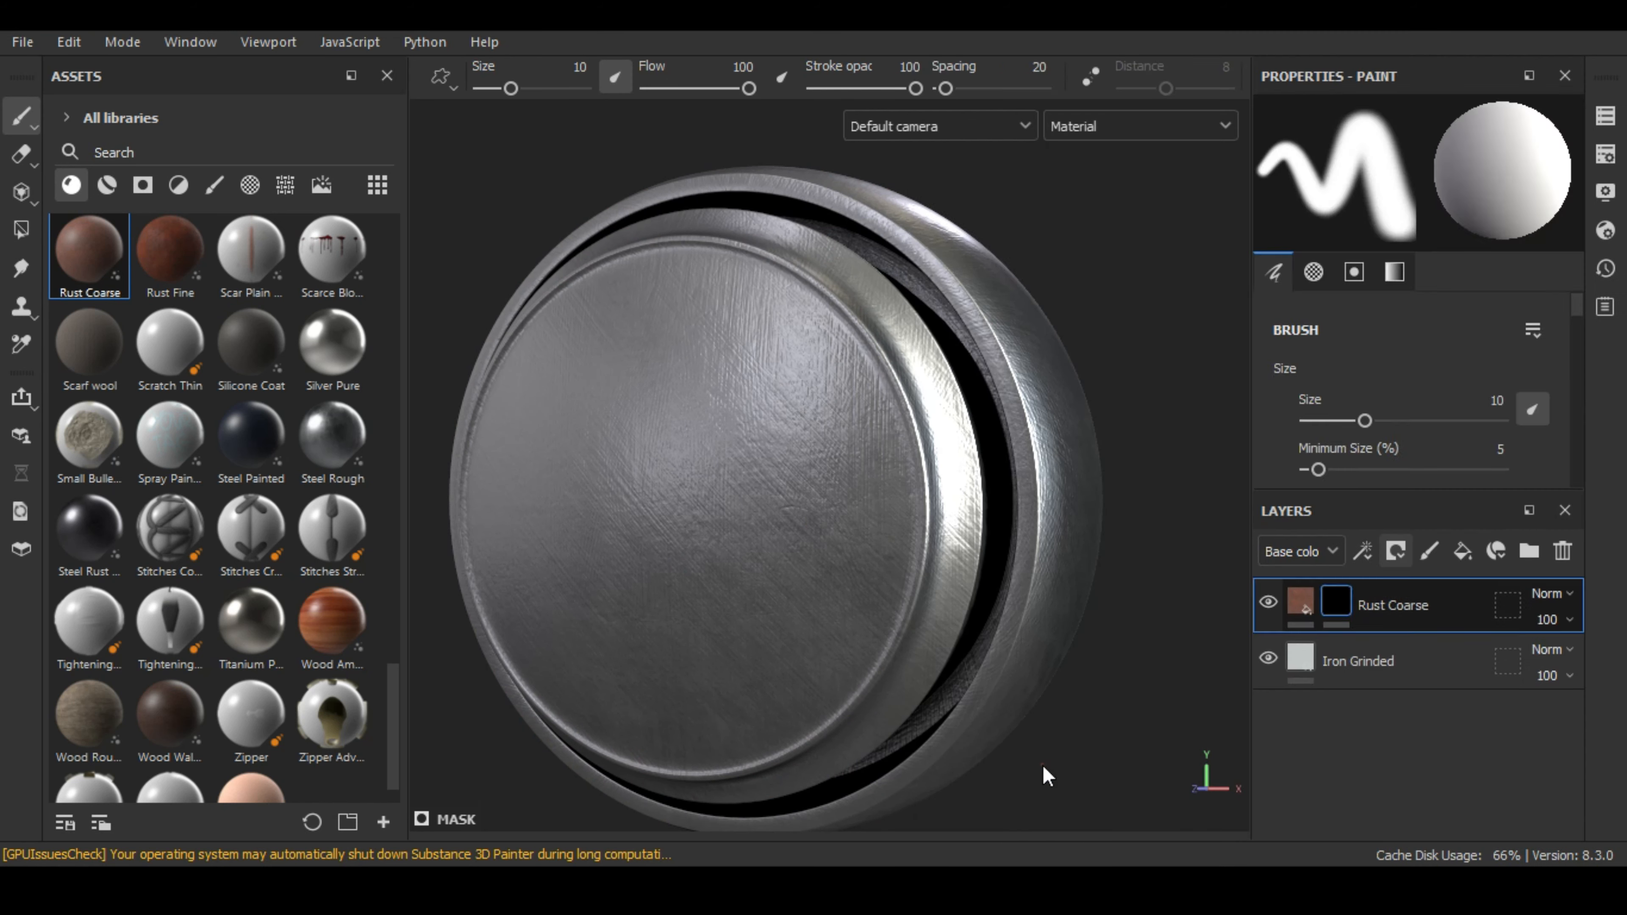
click(1380, 192)
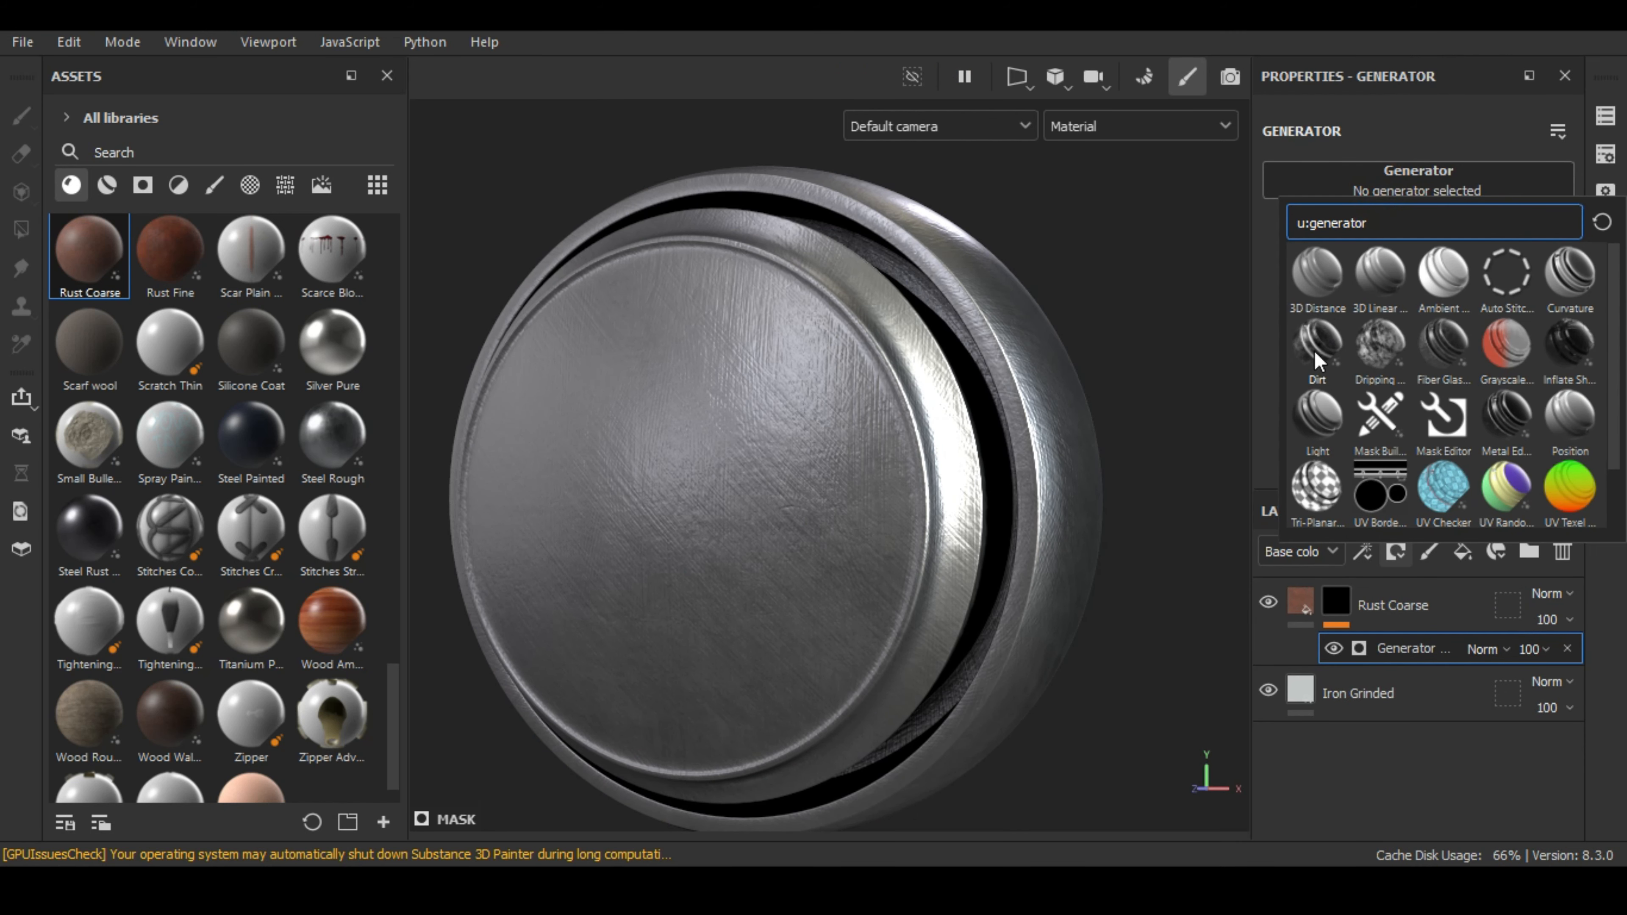
click(1385, 363)
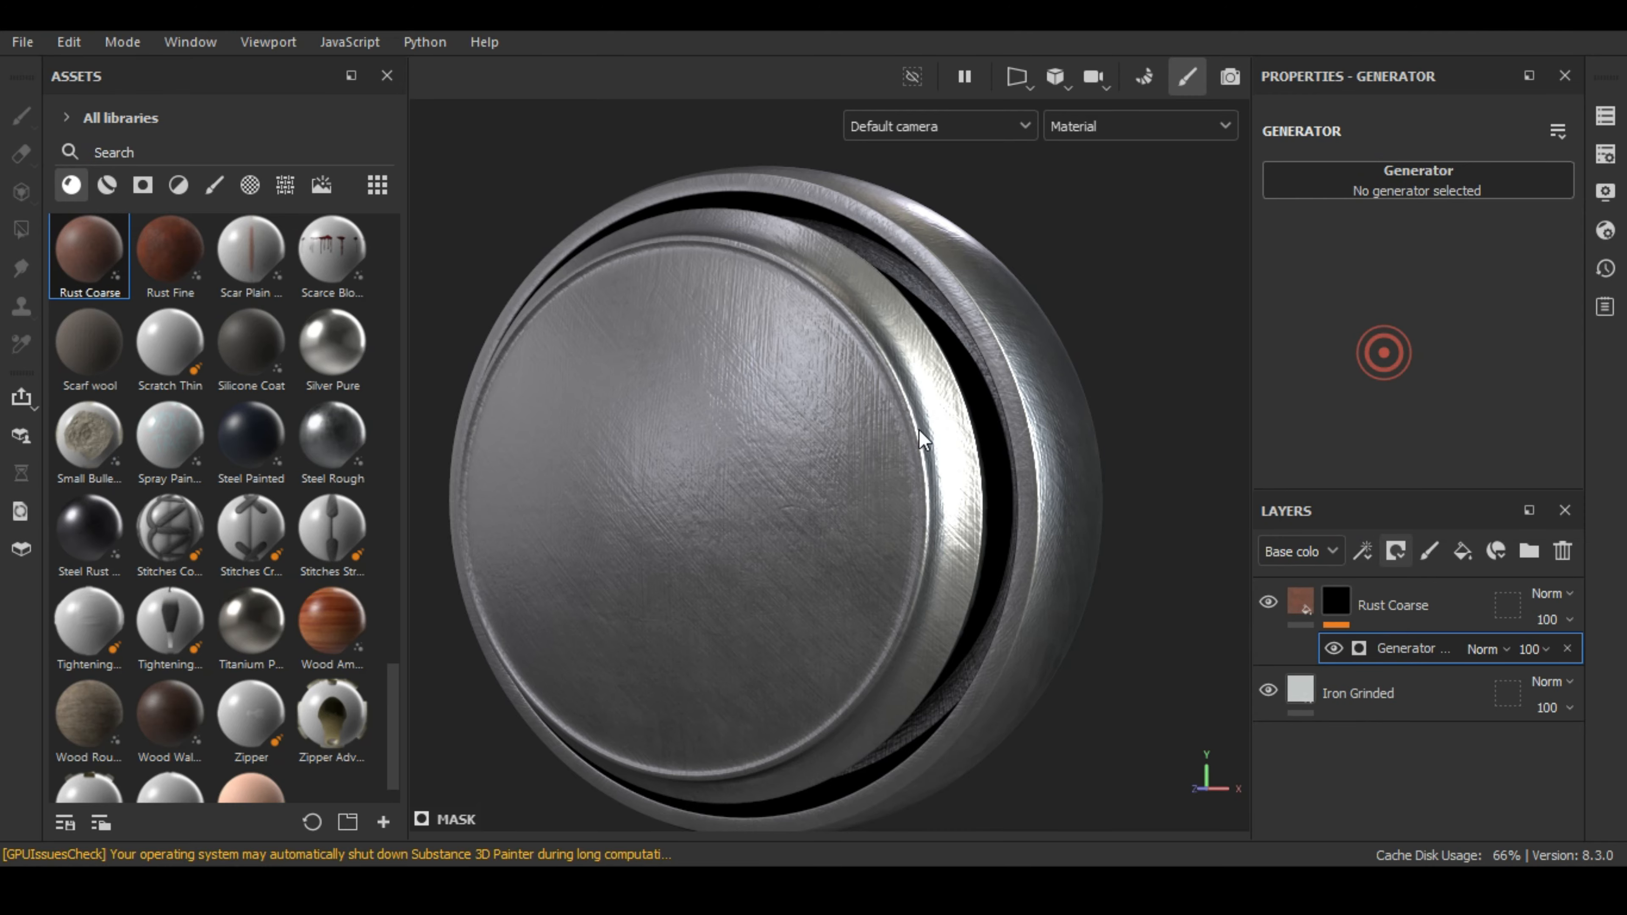
- Examine how the masked rust spreads over the iron on the ball's front face and raised rim
scroll(672, 516, up, 5)
alt+middle_drag(672, 517, 766, 516)
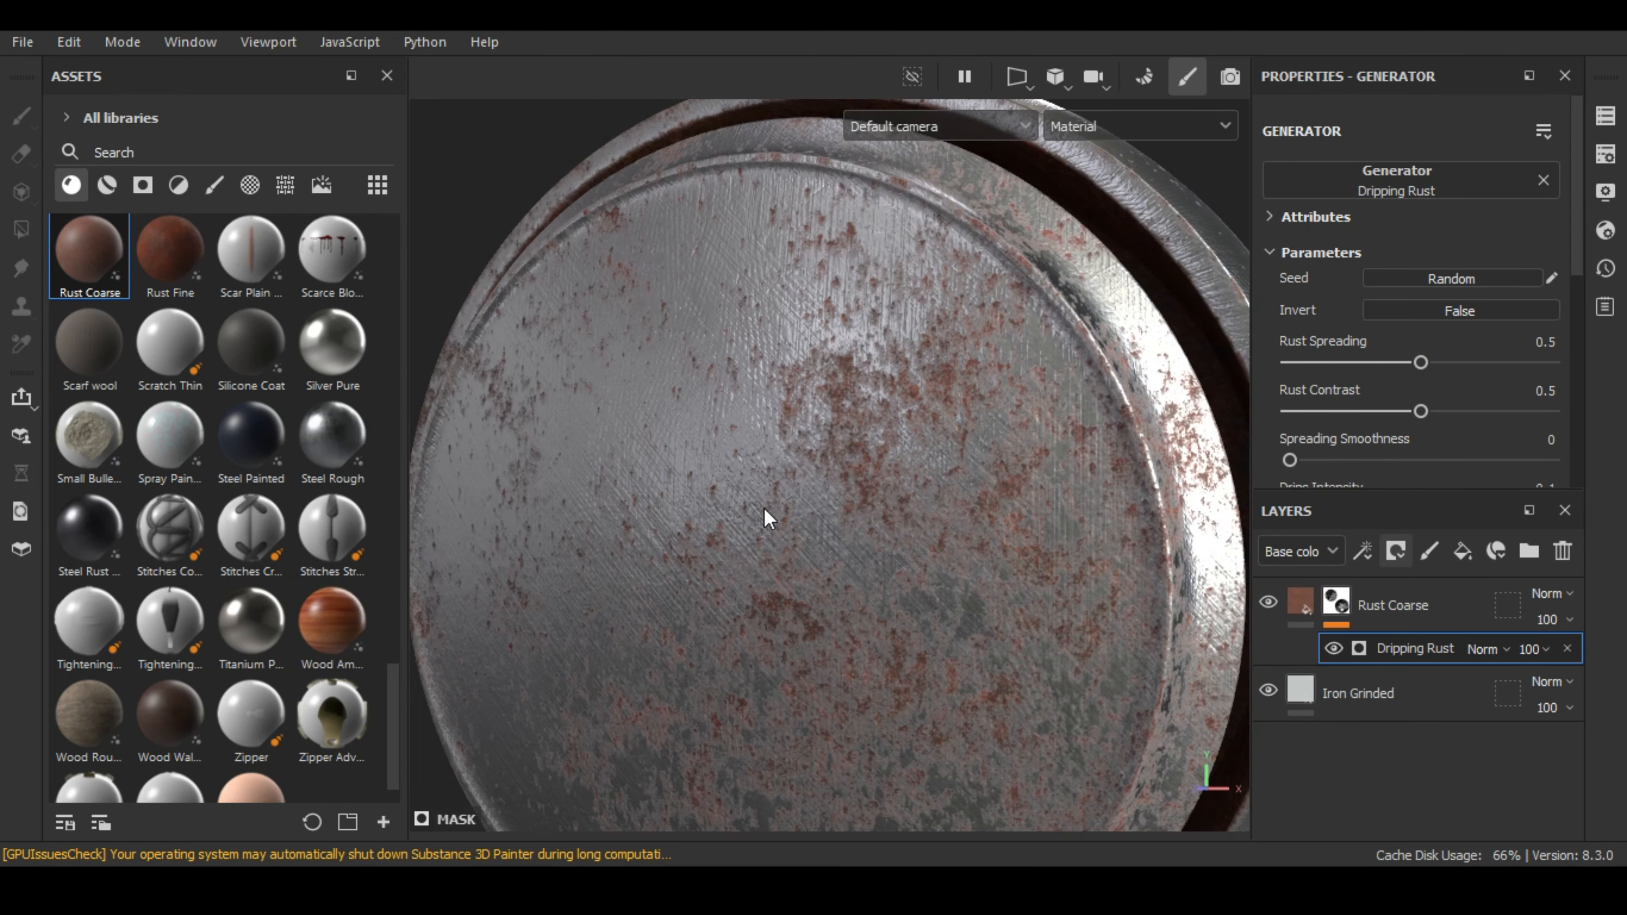
scroll(766, 516, up, 3)
alt+drag(749, 516, 772, 558)
scroll(772, 558, down, 5)
alt+middle_drag(900, 632, 880, 579)
alt+right_drag(880, 579, 900, 473)
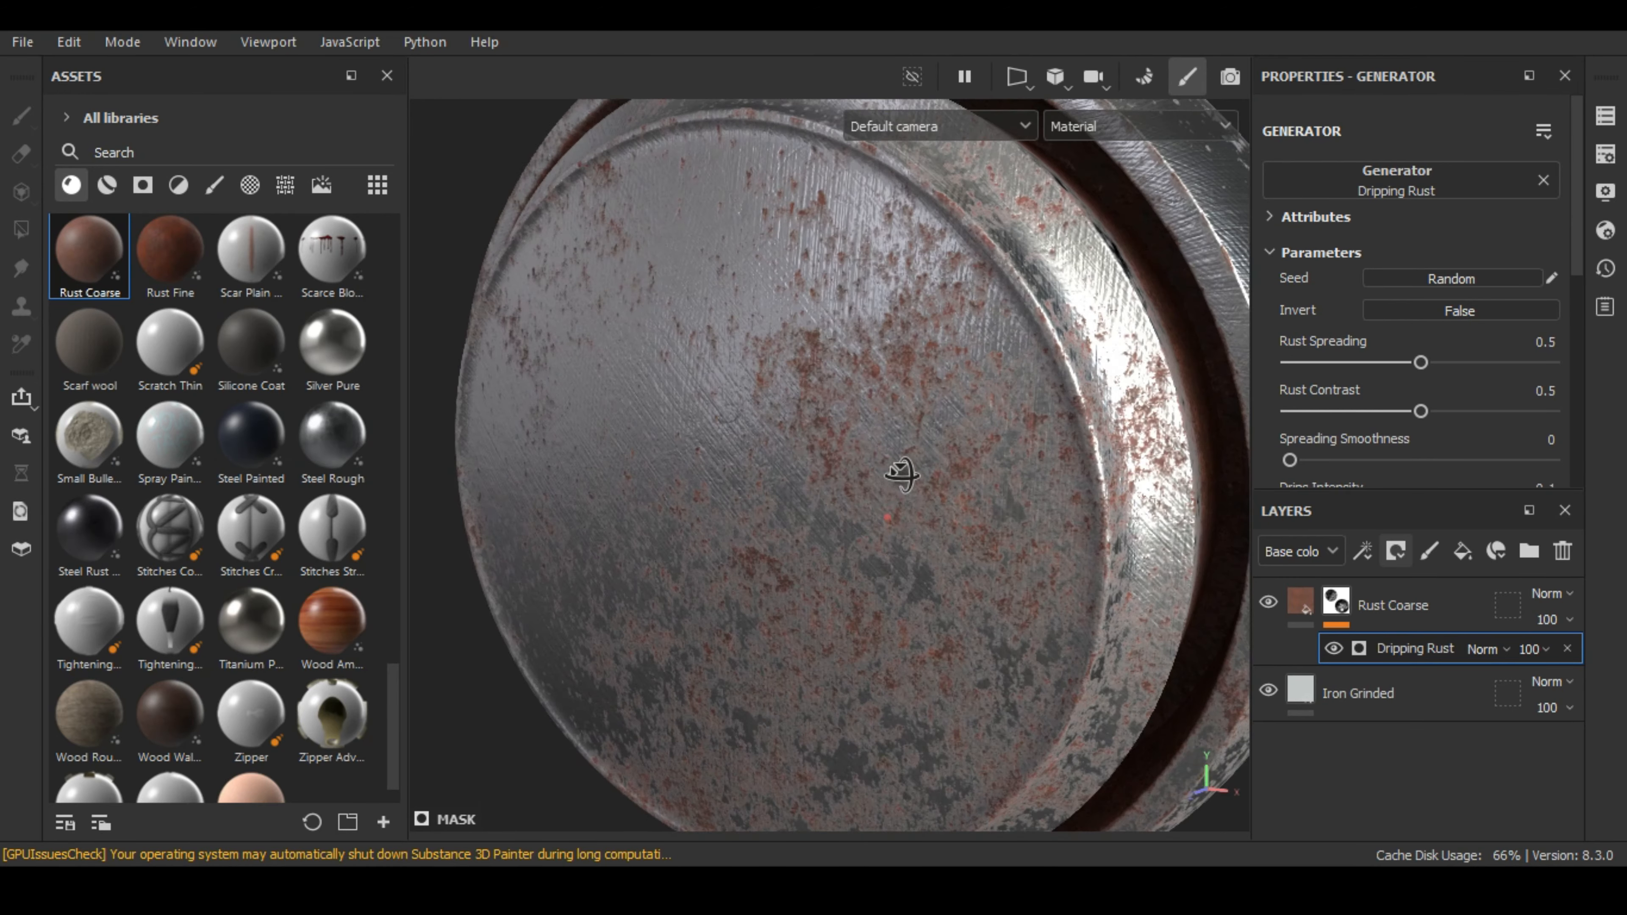
alt+middle_drag(900, 472, 886, 516)
alt+drag(886, 516, 973, 485)
alt+middle_drag(731, 454, 1038, 457)
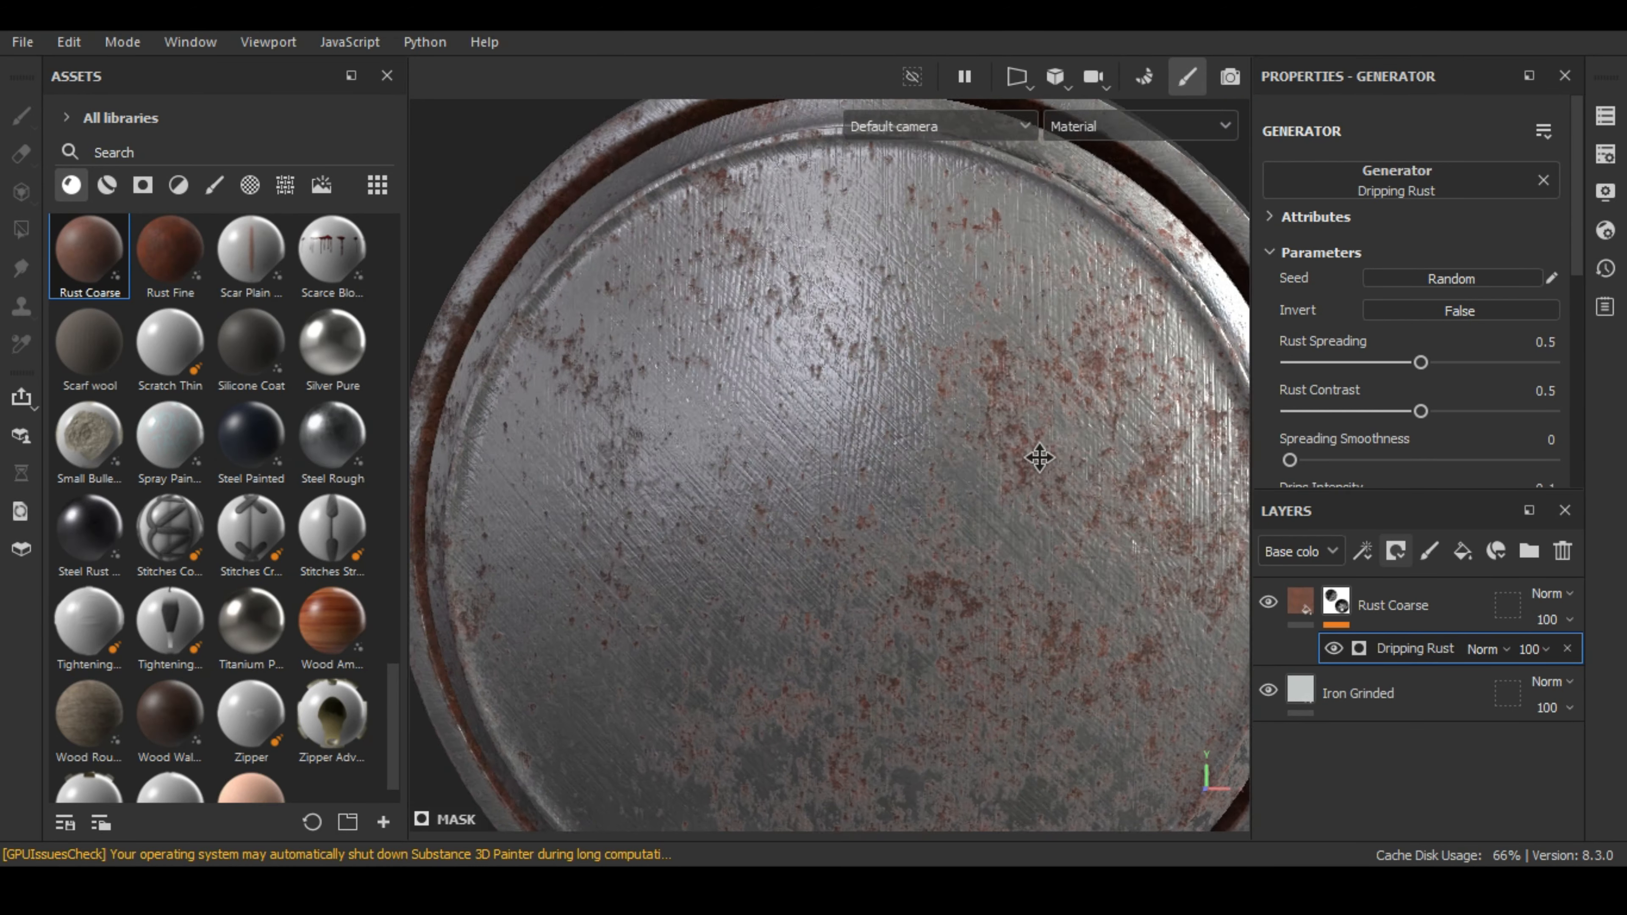
alt+right_drag(1038, 457, 777, 469)
alt+drag(777, 469, 842, 472)
alt+right_drag(842, 473, 1290, 663)
alt+drag(813, 496, 876, 604)
alt+middle_drag(876, 604, 781, 601)
alt+right_drag(781, 601, 912, 591)
scroll(1033, 562, down, 2)
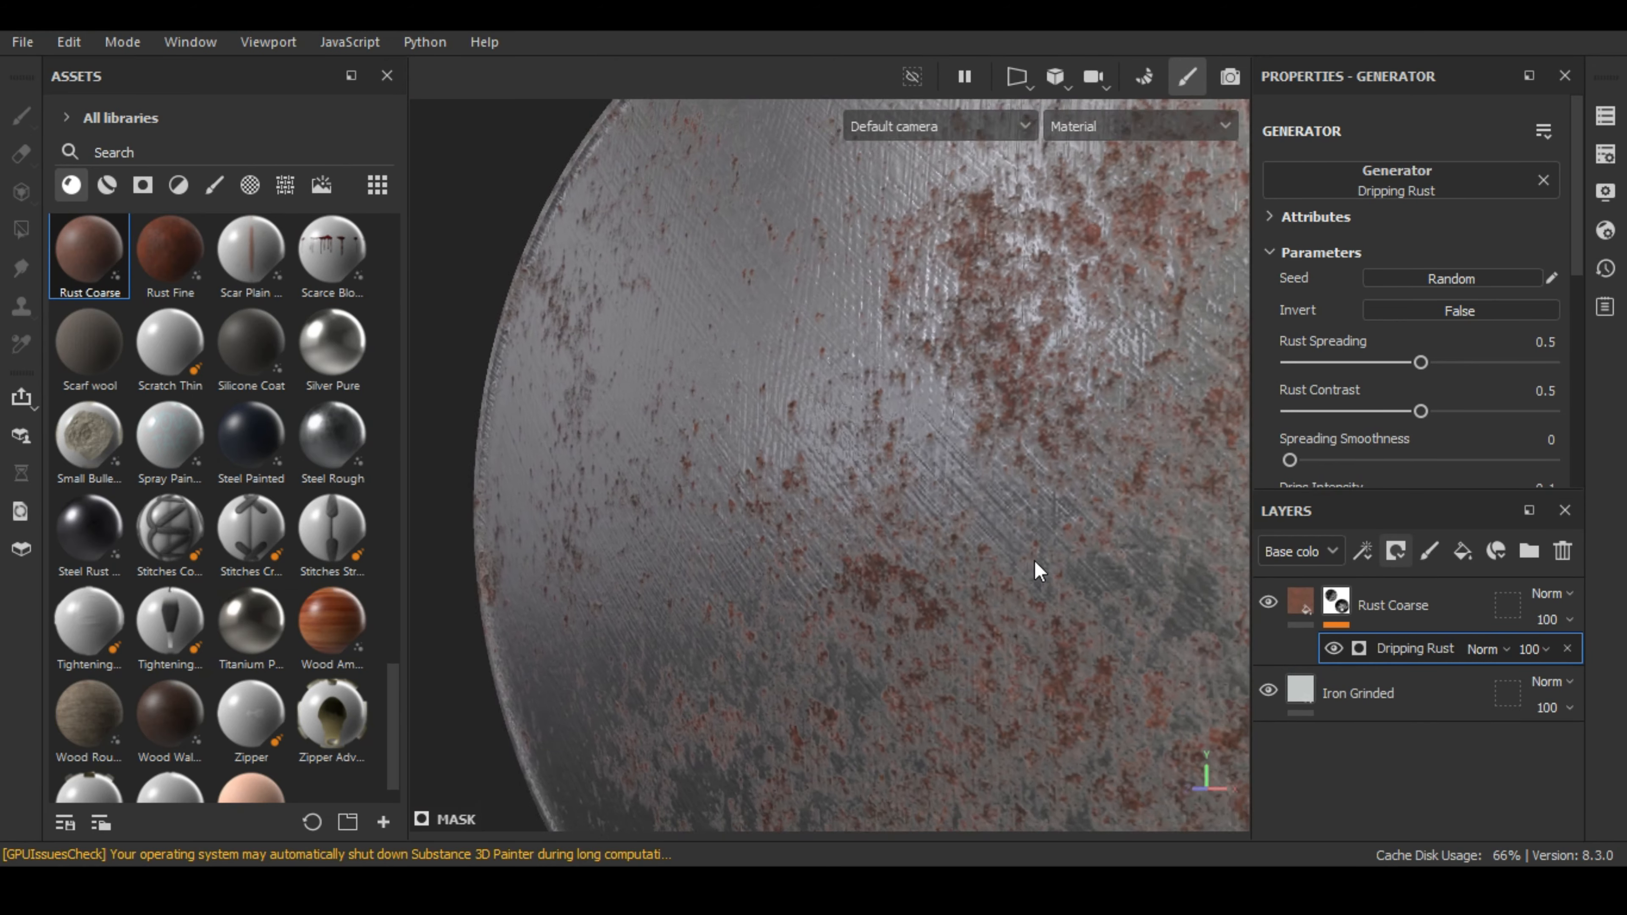
alt+drag(1035, 562, 1024, 580)
alt+right_drag(1027, 577, 746, 582)
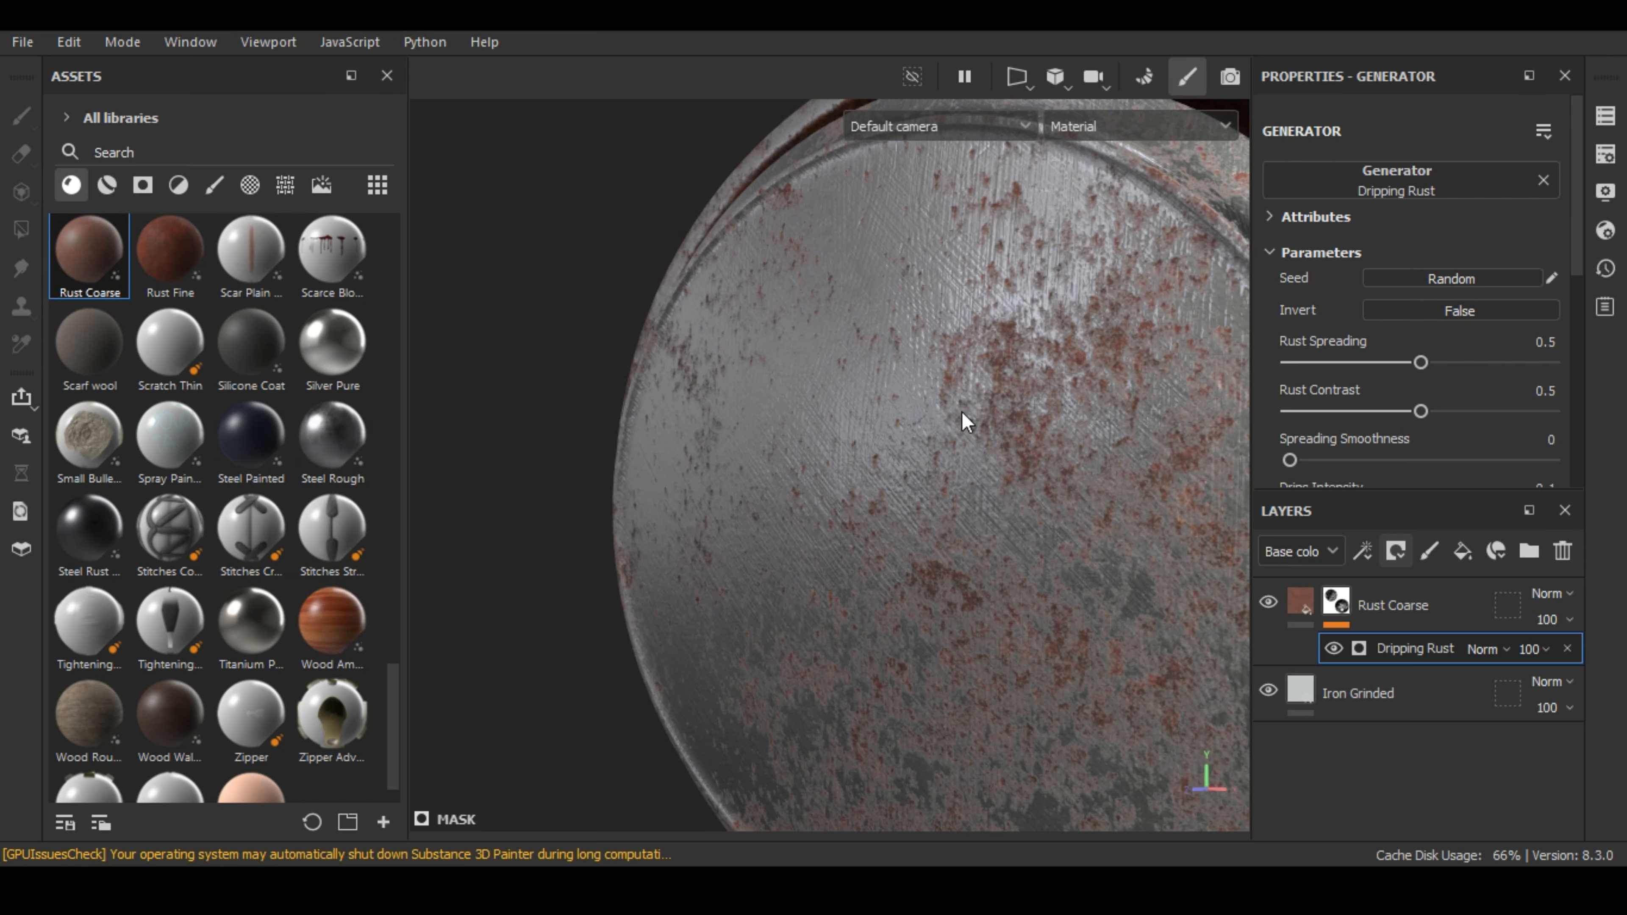
mouse_move(967, 433)
alt+mouse_down()
mouse_move(741, 407)
mouse_move(875, 501)
mouse_move(930, 596)
mouse_move(950, 558)
mouse_move(988, 555)
alt+mouse_up()
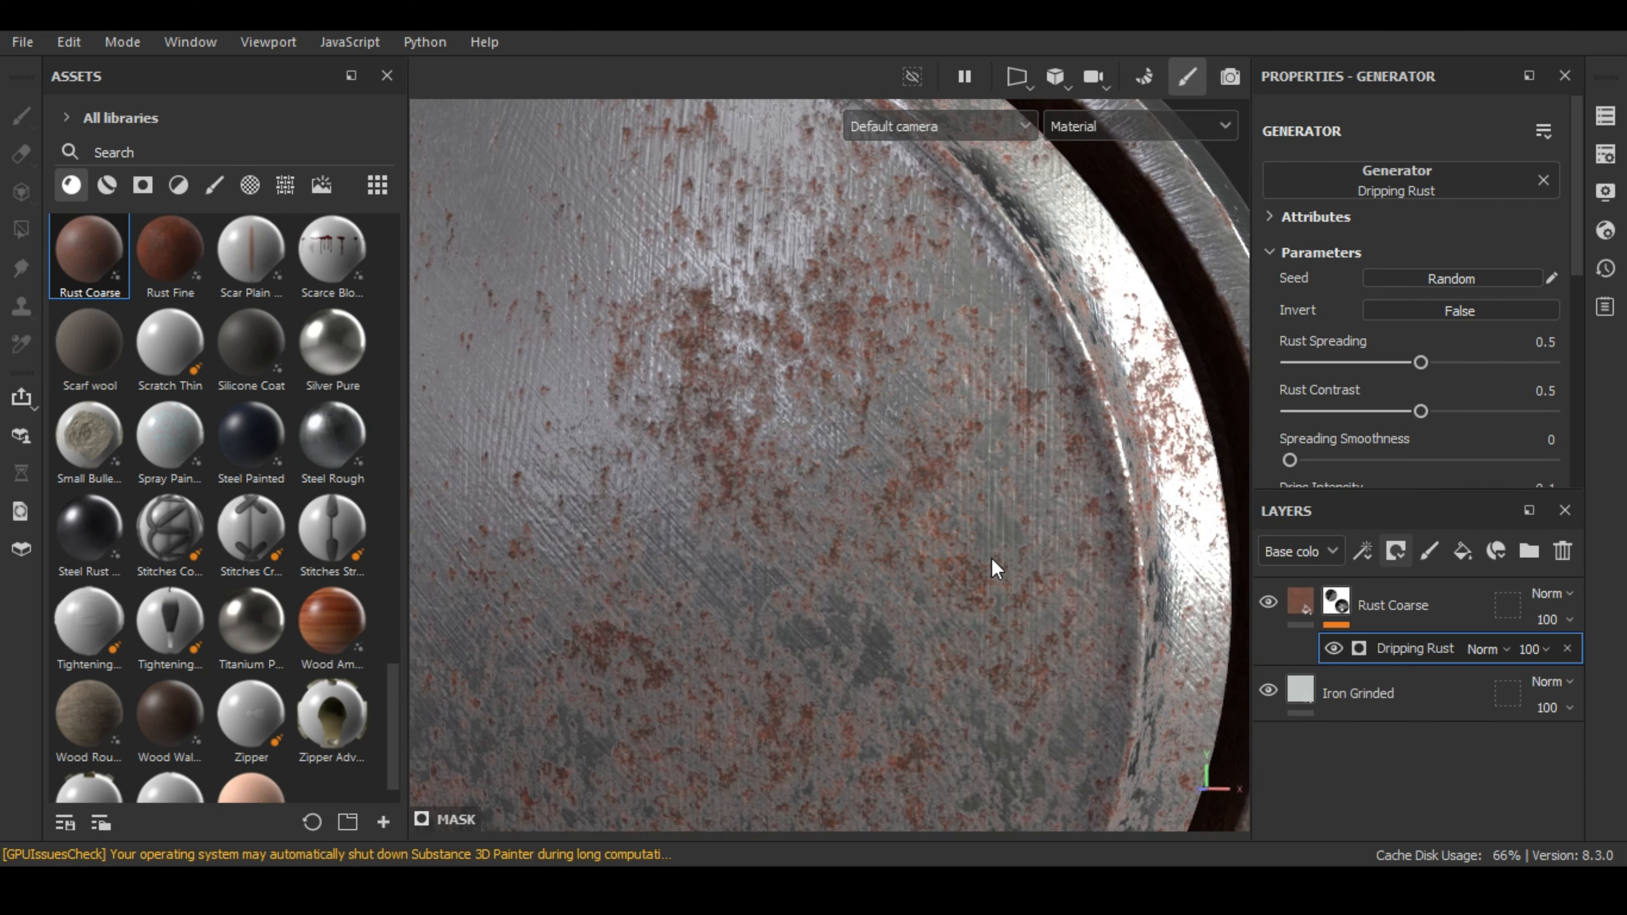
alt+middle_drag(929, 511, 1011, 310)
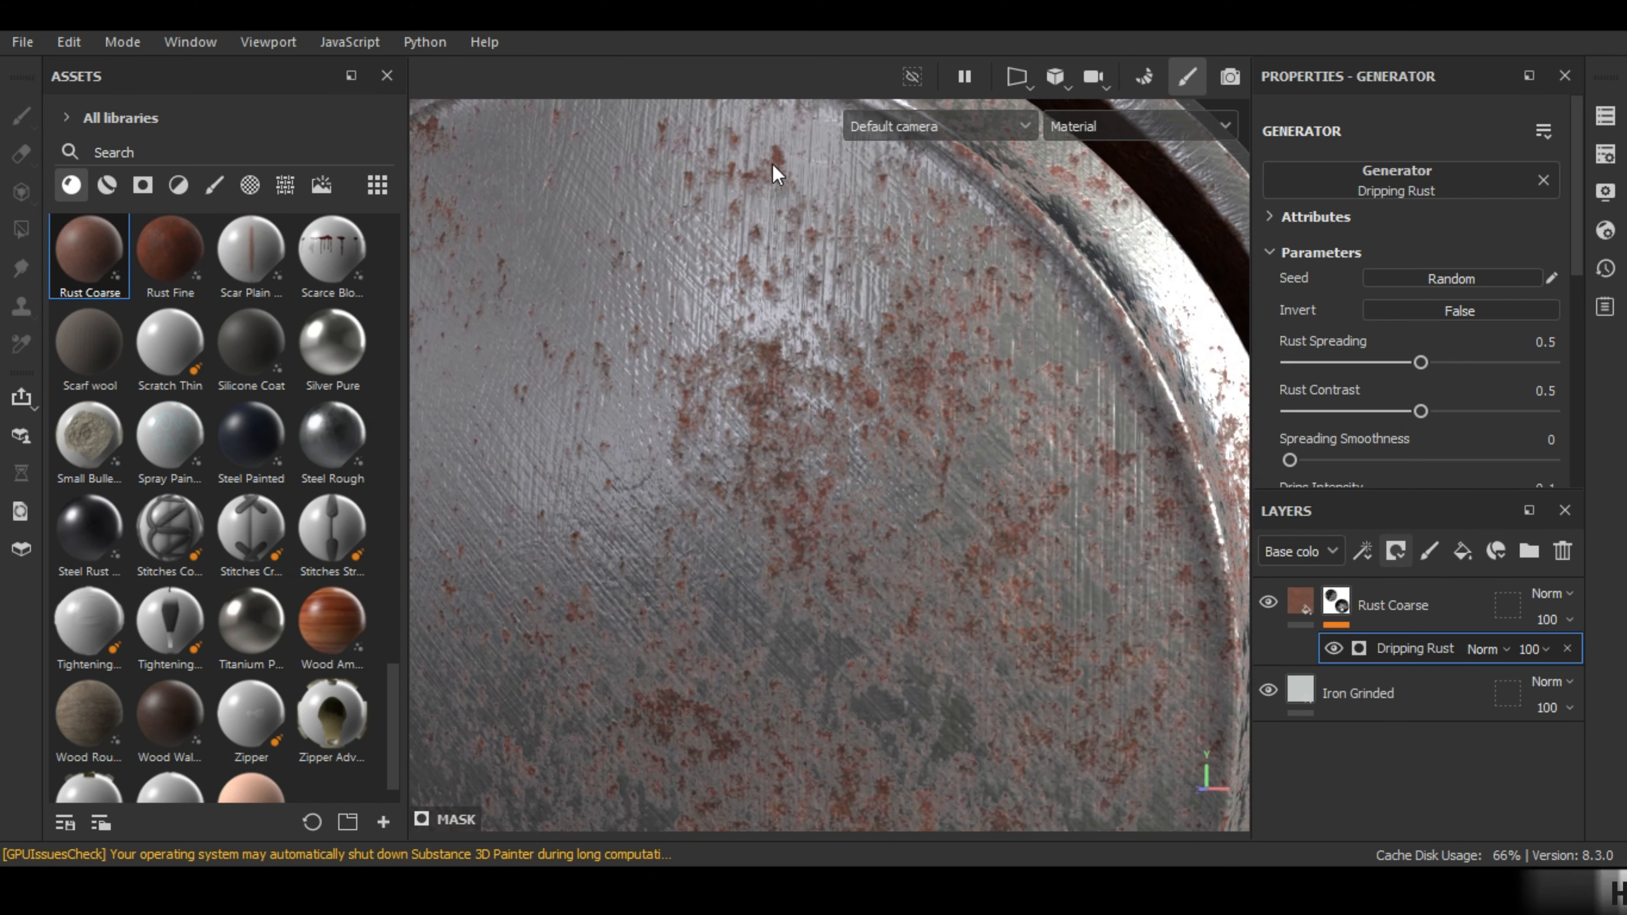
alt+right_drag(904, 305, 853, 534)
alt+drag(853, 533, 970, 531)
alt+right_drag(873, 526, 1096, 516)
alt+drag(1096, 516, 1059, 533)
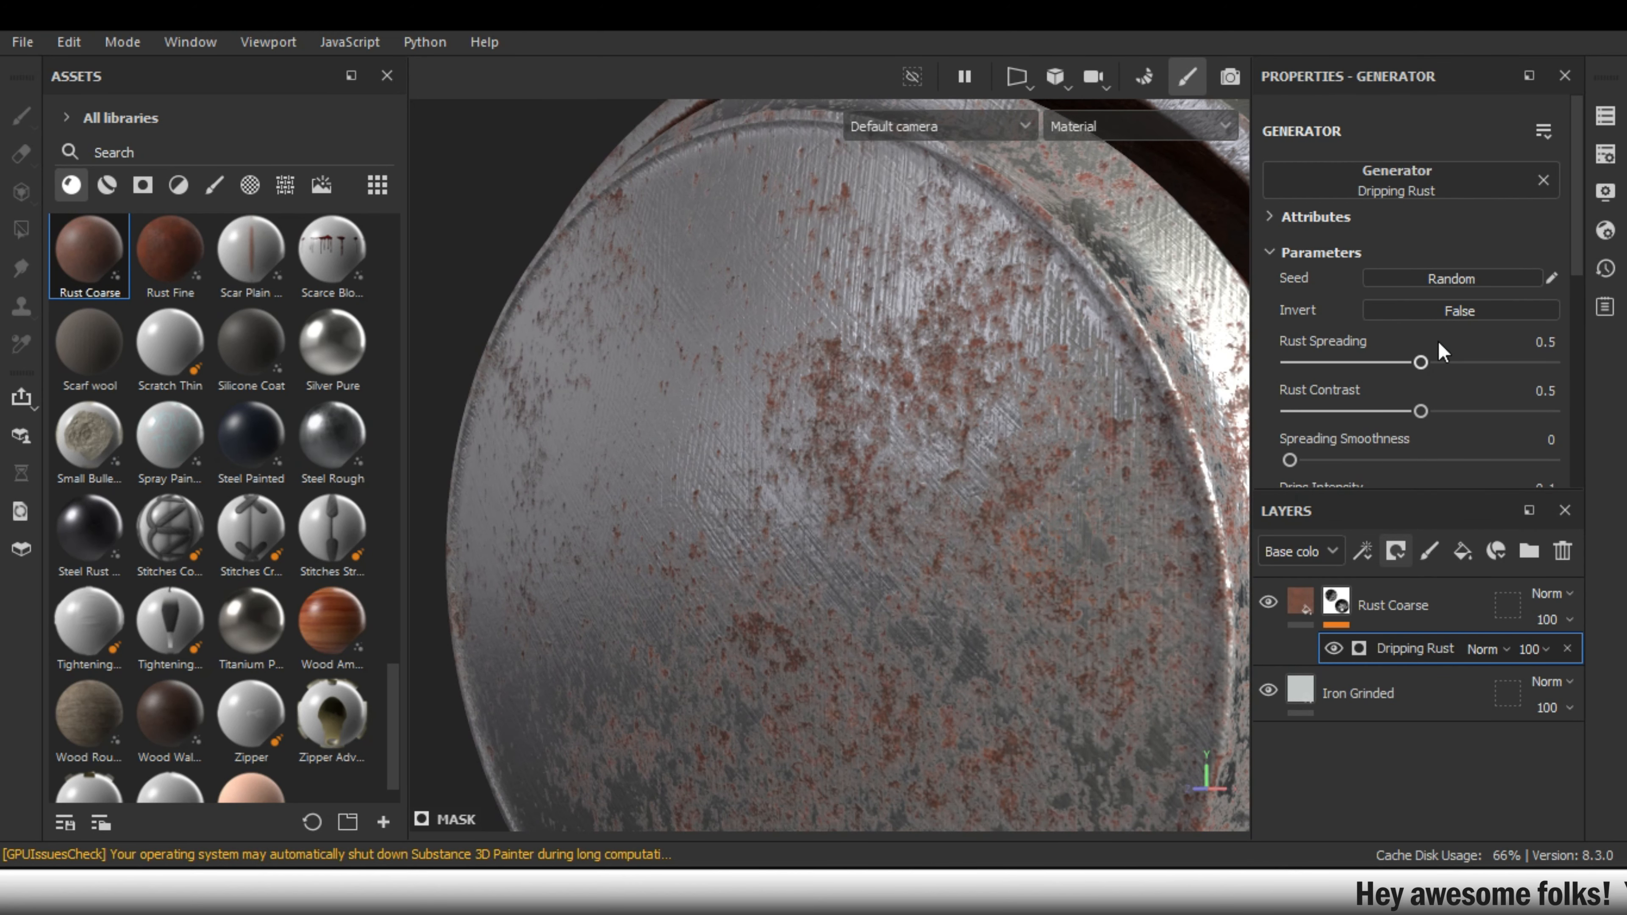
- Randomize the Dripping Rust generator's seed, try Invert set to True and return it to False
click(1470, 275)
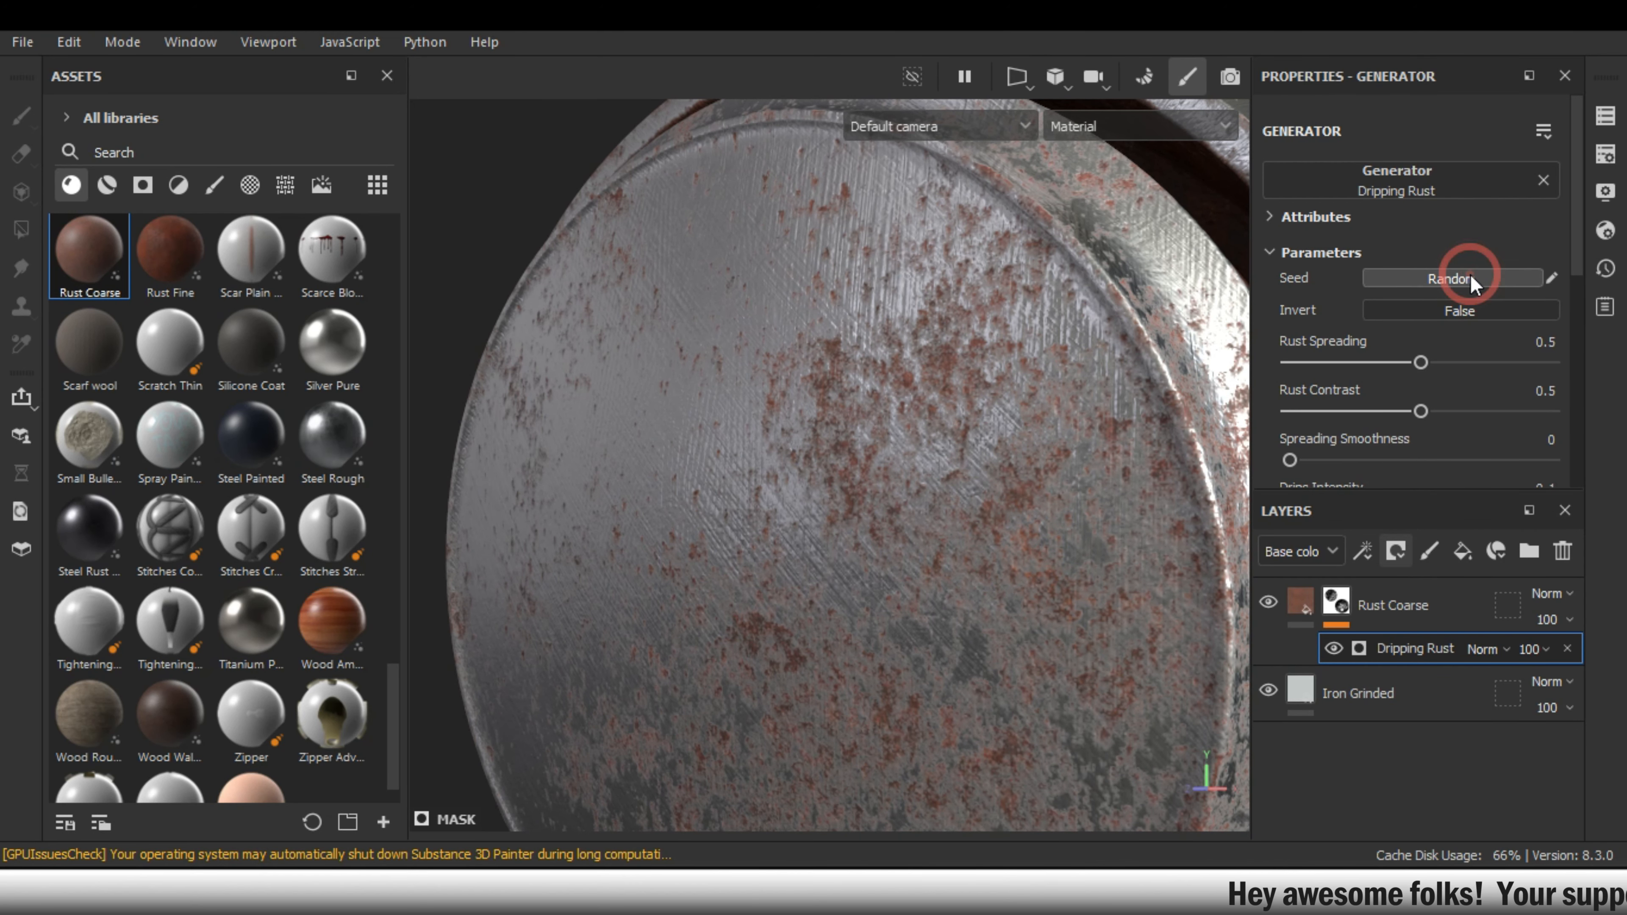
click(1465, 309)
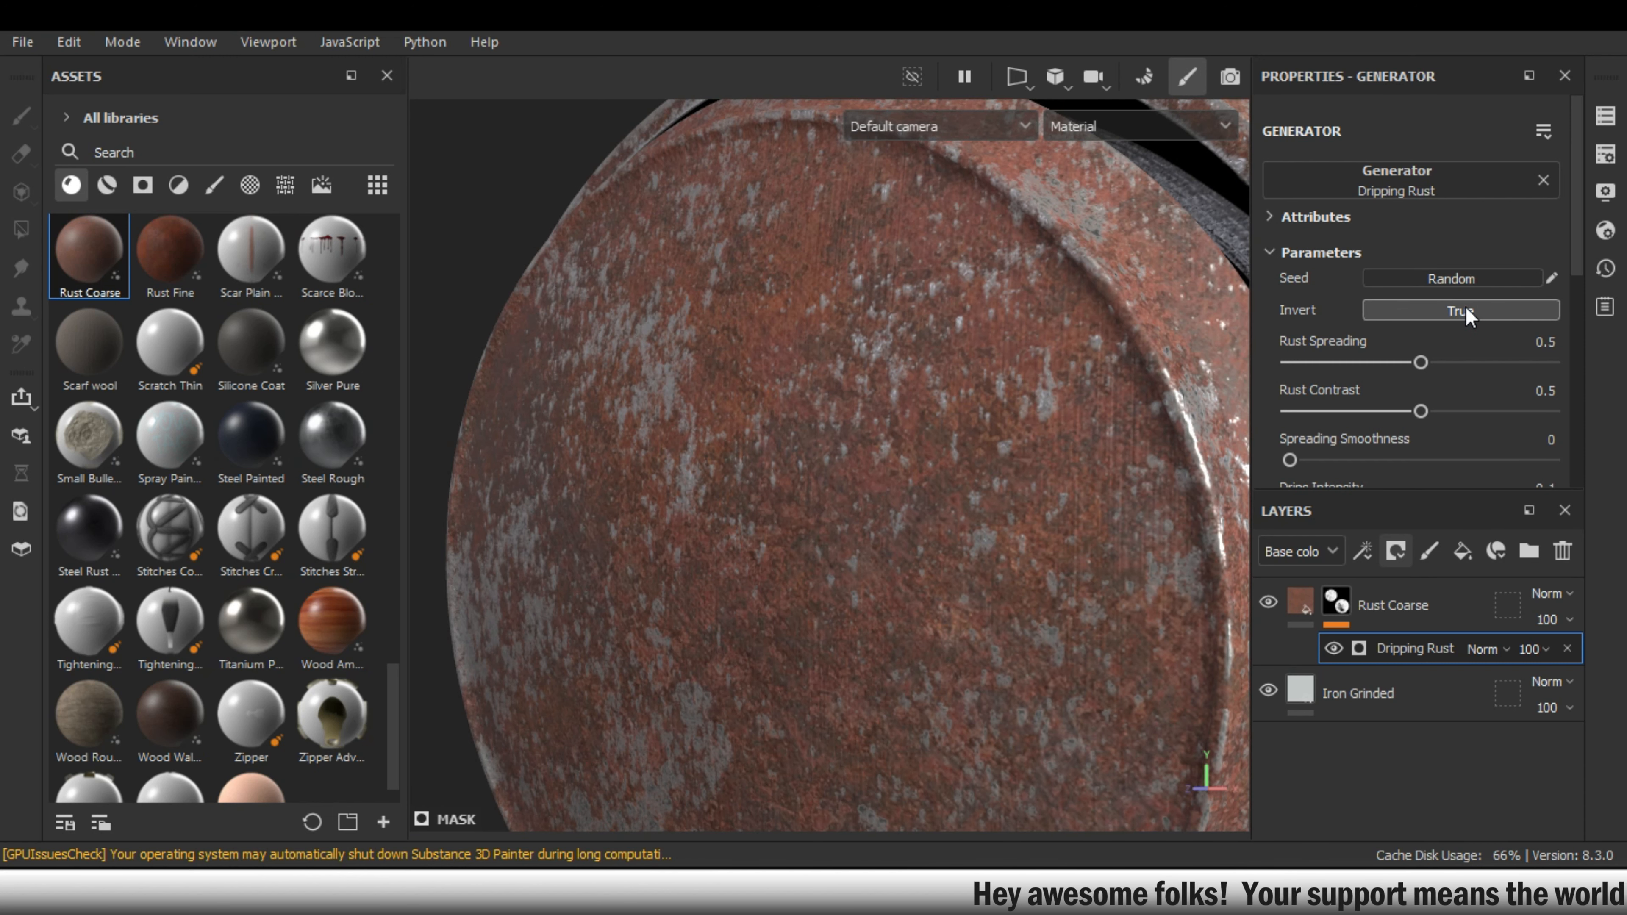
click(1463, 309)
- Test a heavier Rust Spreading of 0.82 on the Dripping Rust generator and settle on 0.48
drag(1493, 371, 1529, 364)
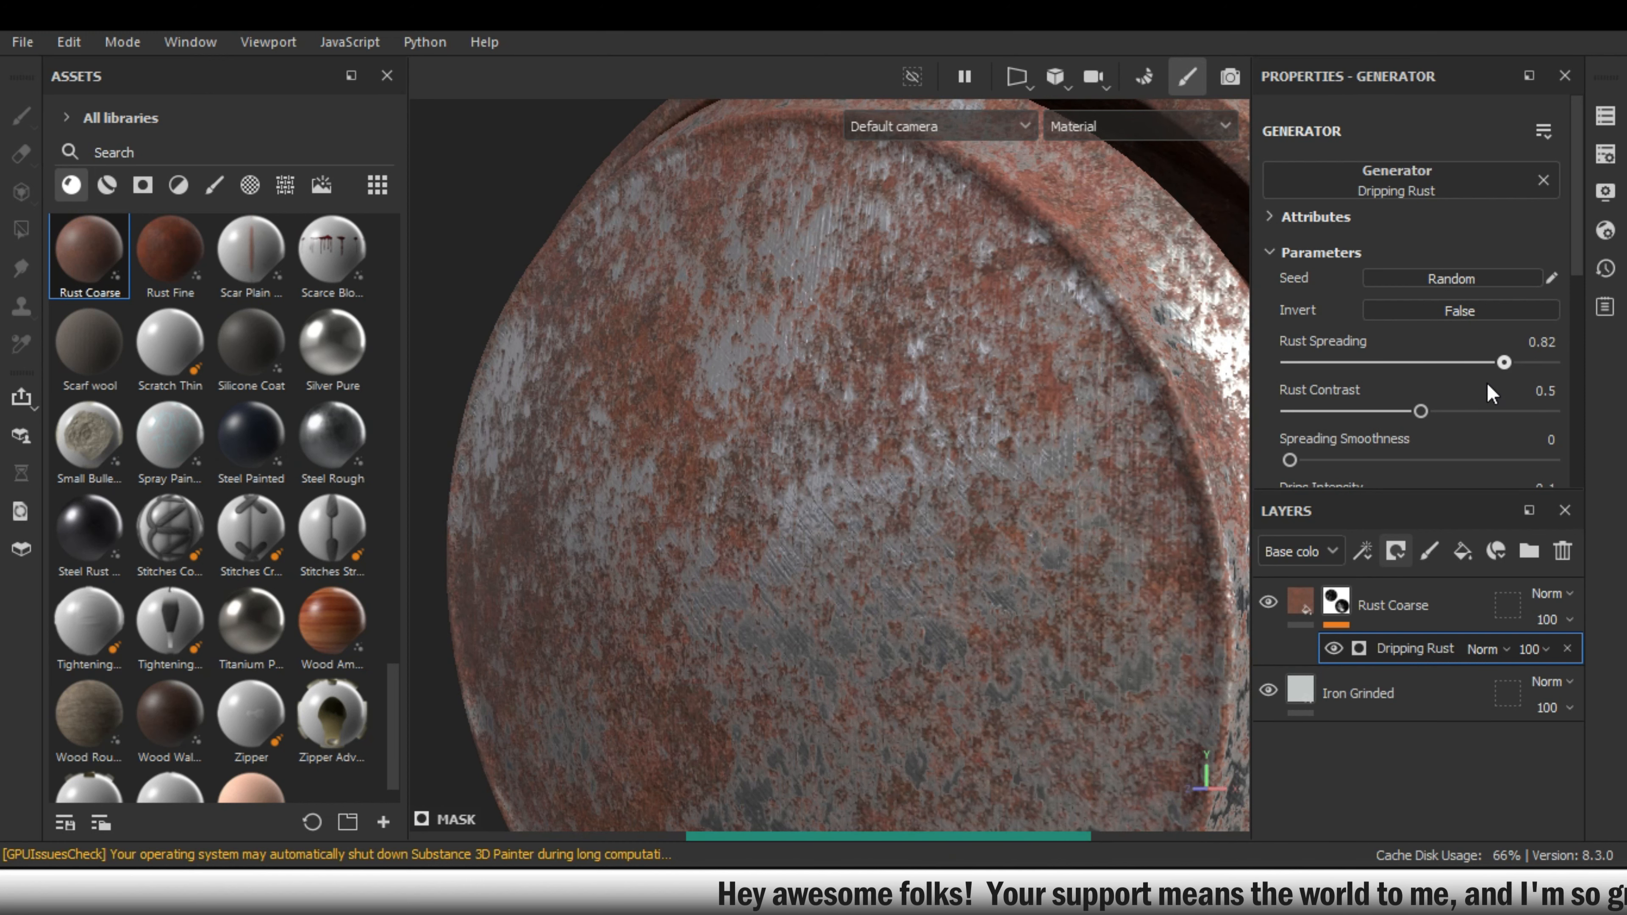
click(1430, 363)
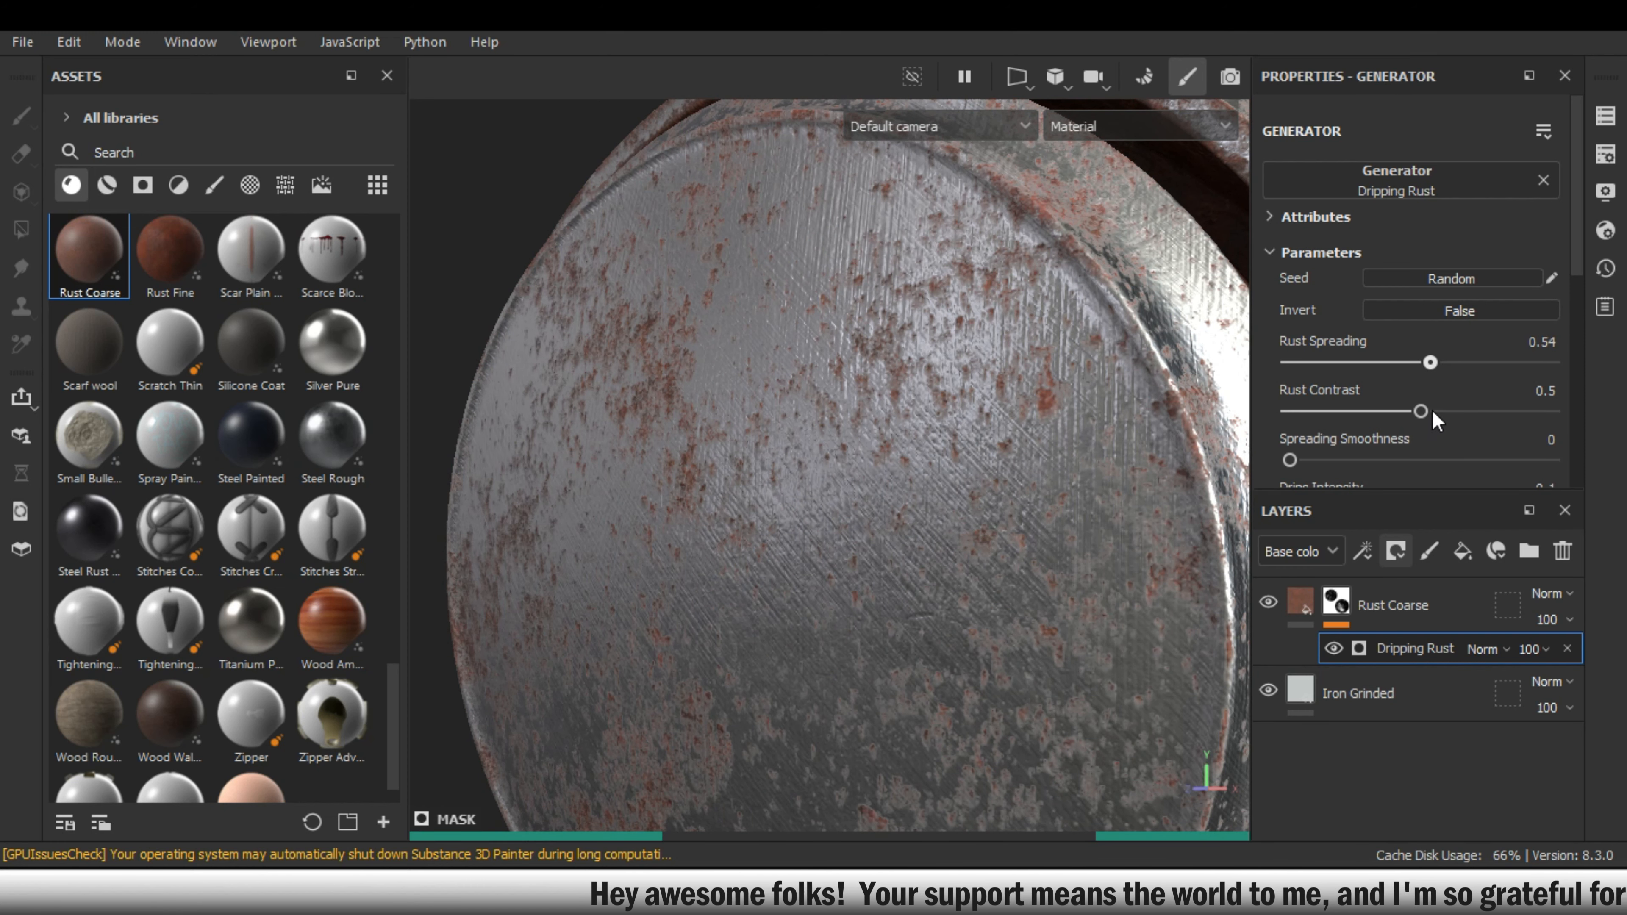
scroll(1434, 418, down, 3)
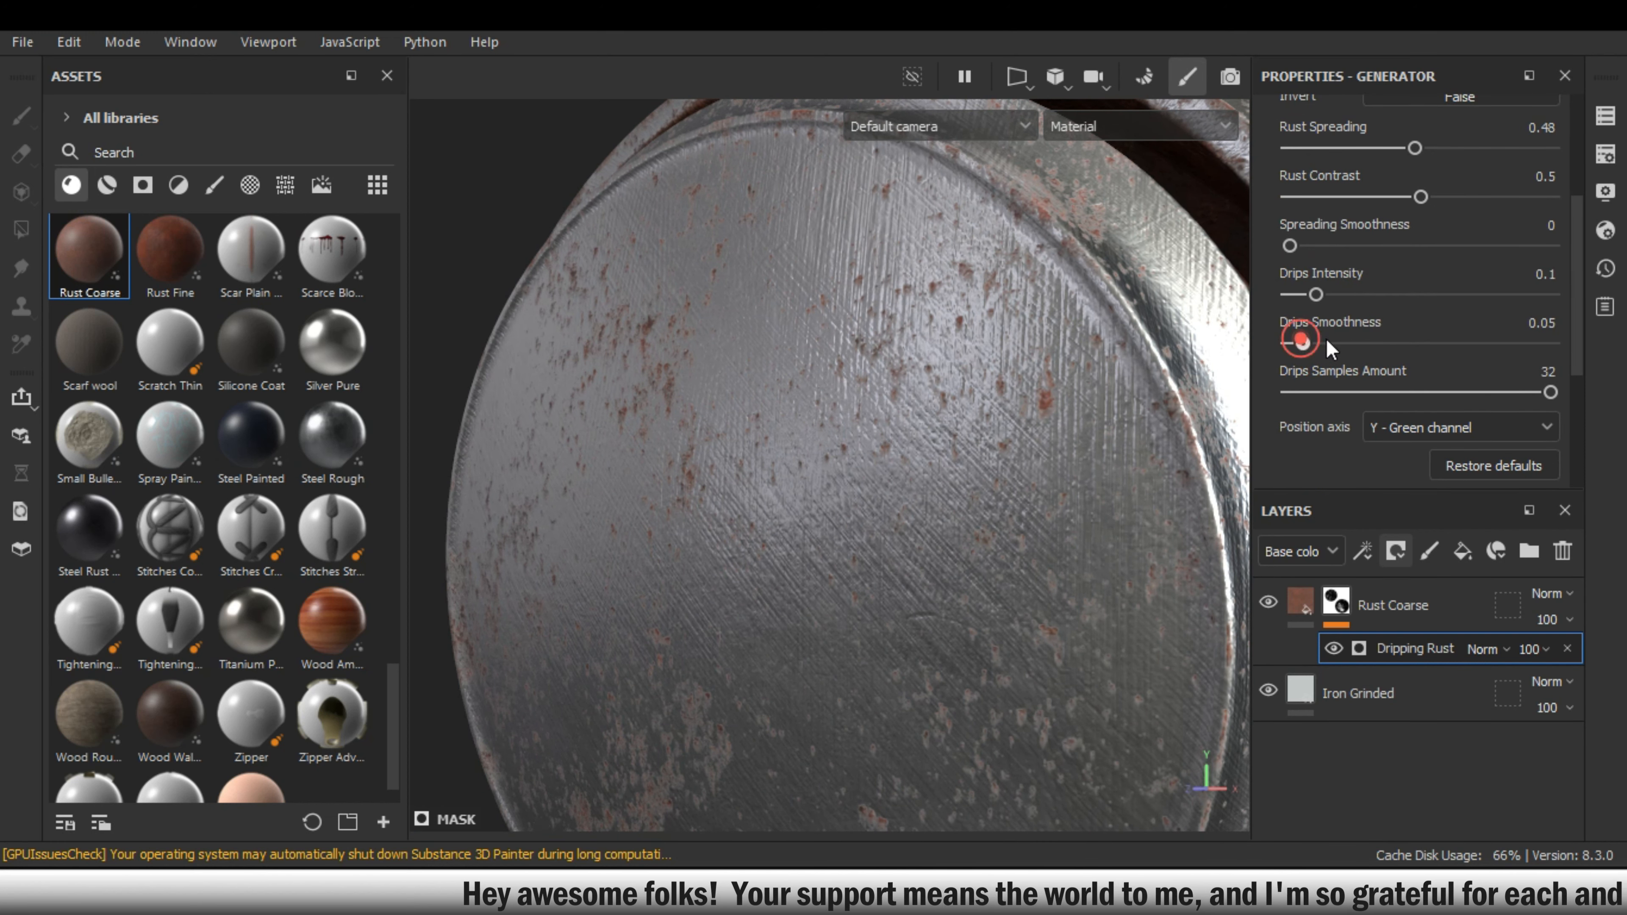
- Set the Dripping Rust generator's Drips Smoothness to 0.24 and Drips Intensity to 0.98
drag(1302, 343, 1351, 343)
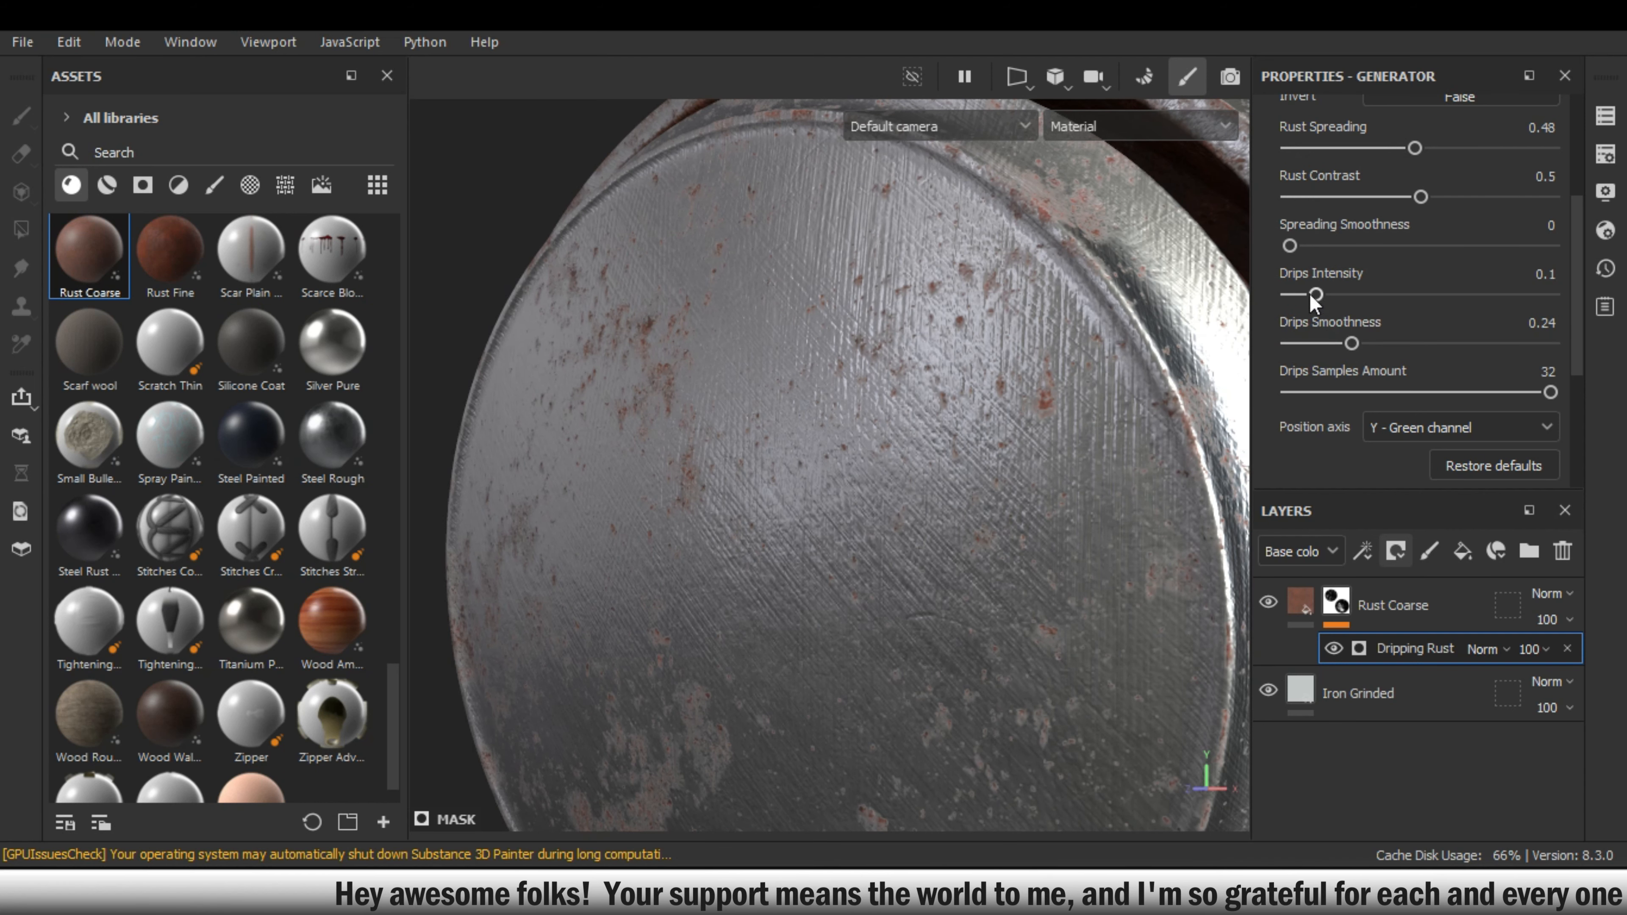
click(1493, 296)
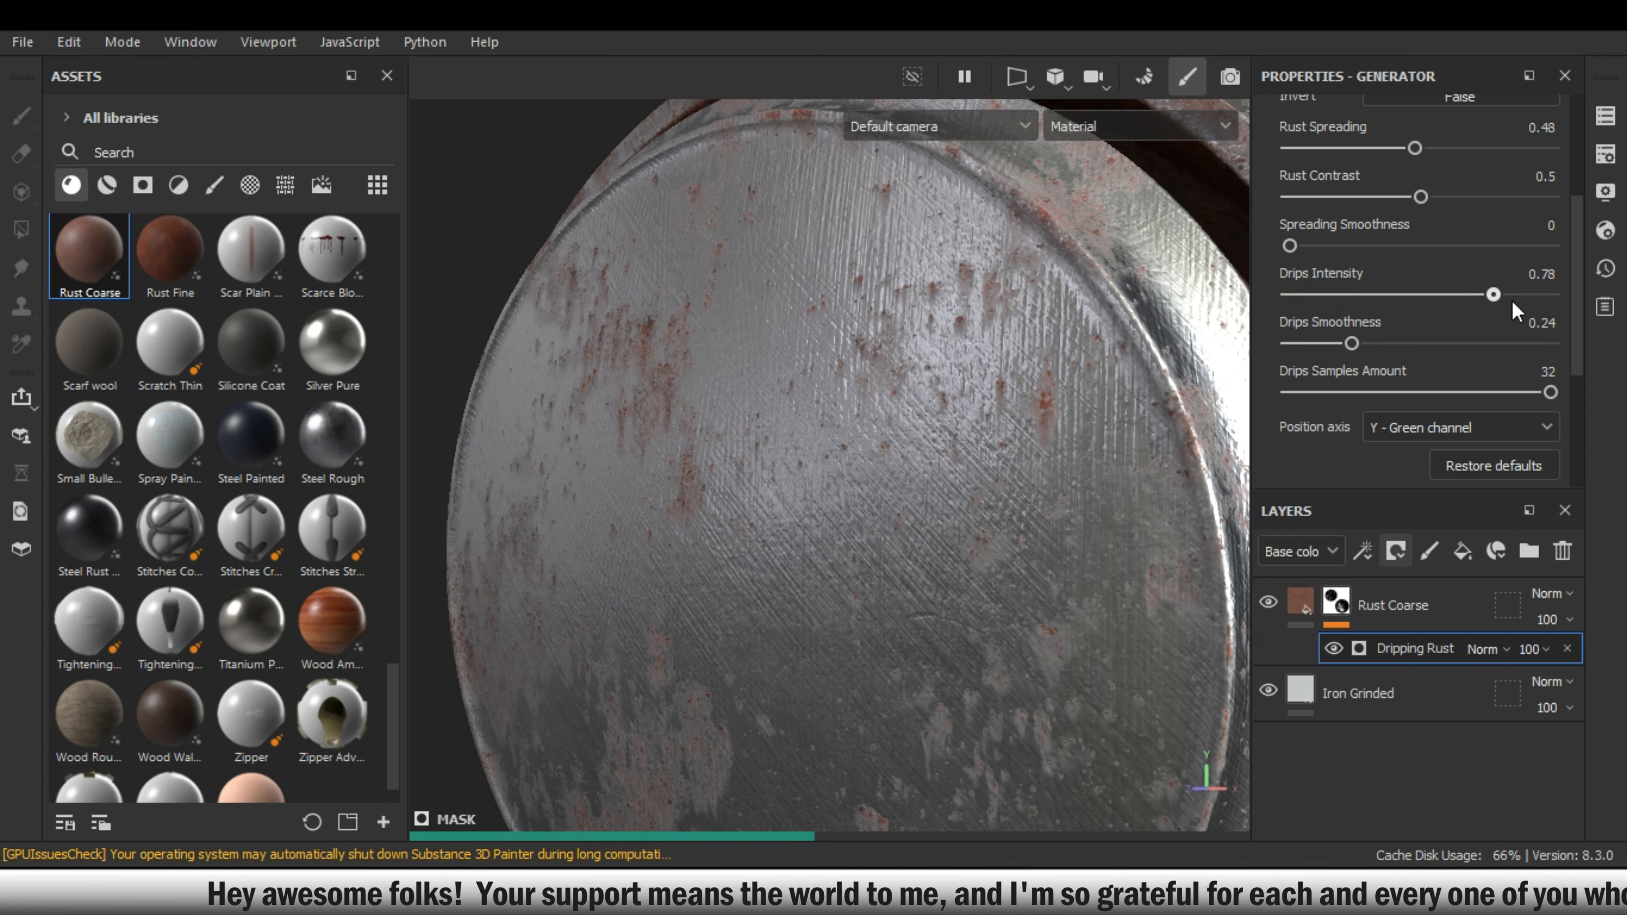
click(1544, 299)
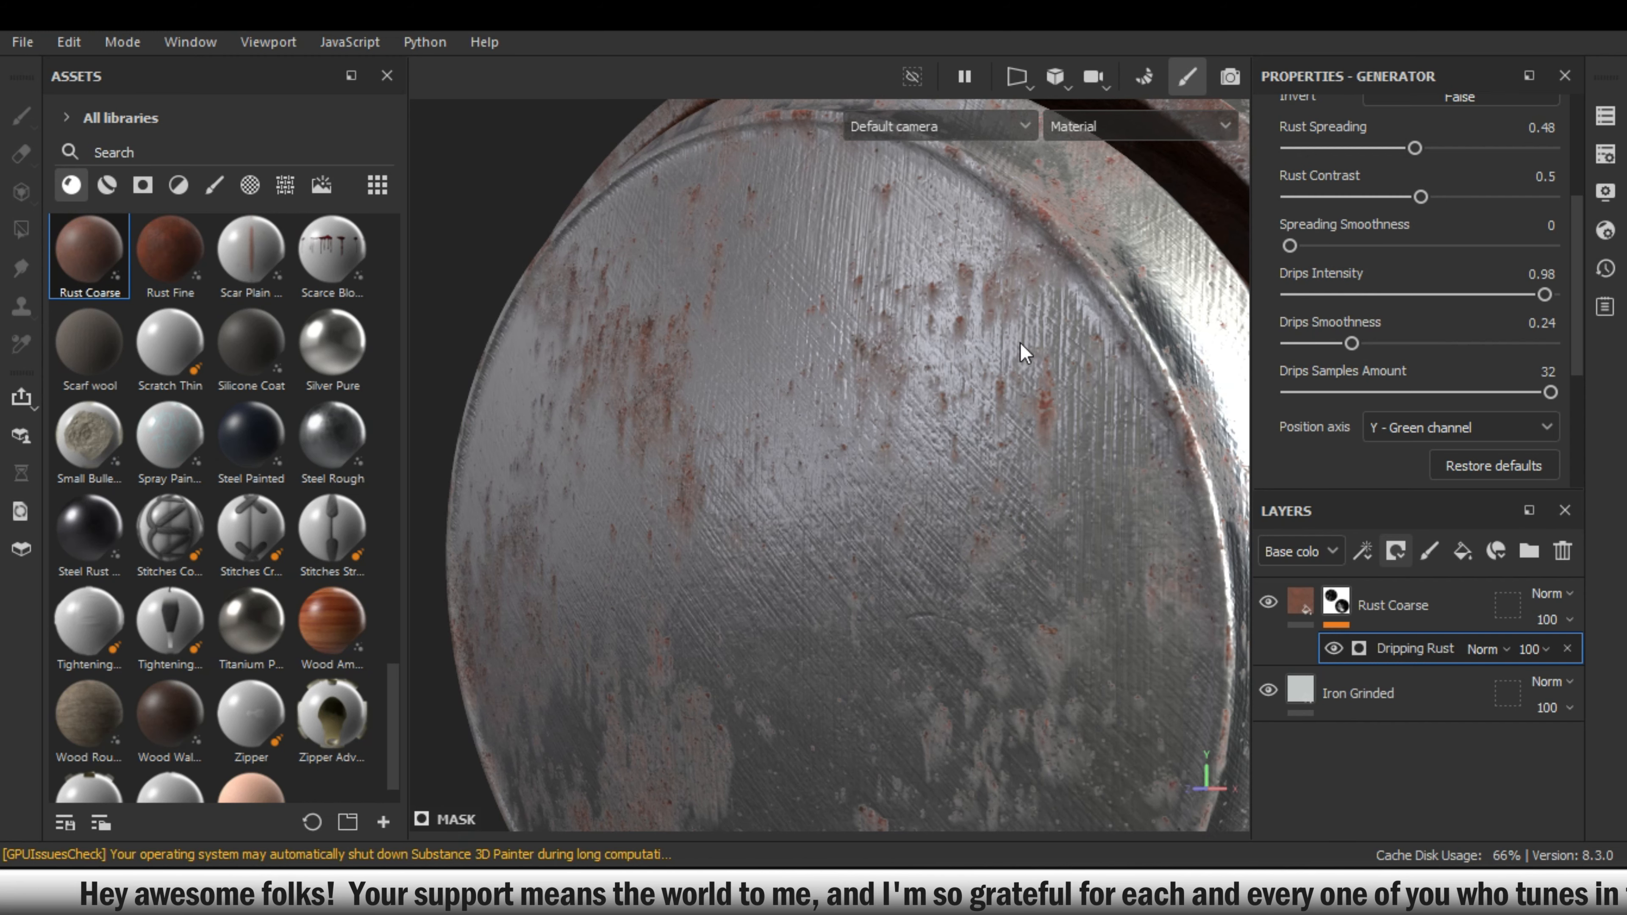
- Examine the Dripping Rust generator's curvature, ambient occlusion and position image inputs and view the ball from another angle
scroll(1422, 372, down, 4)
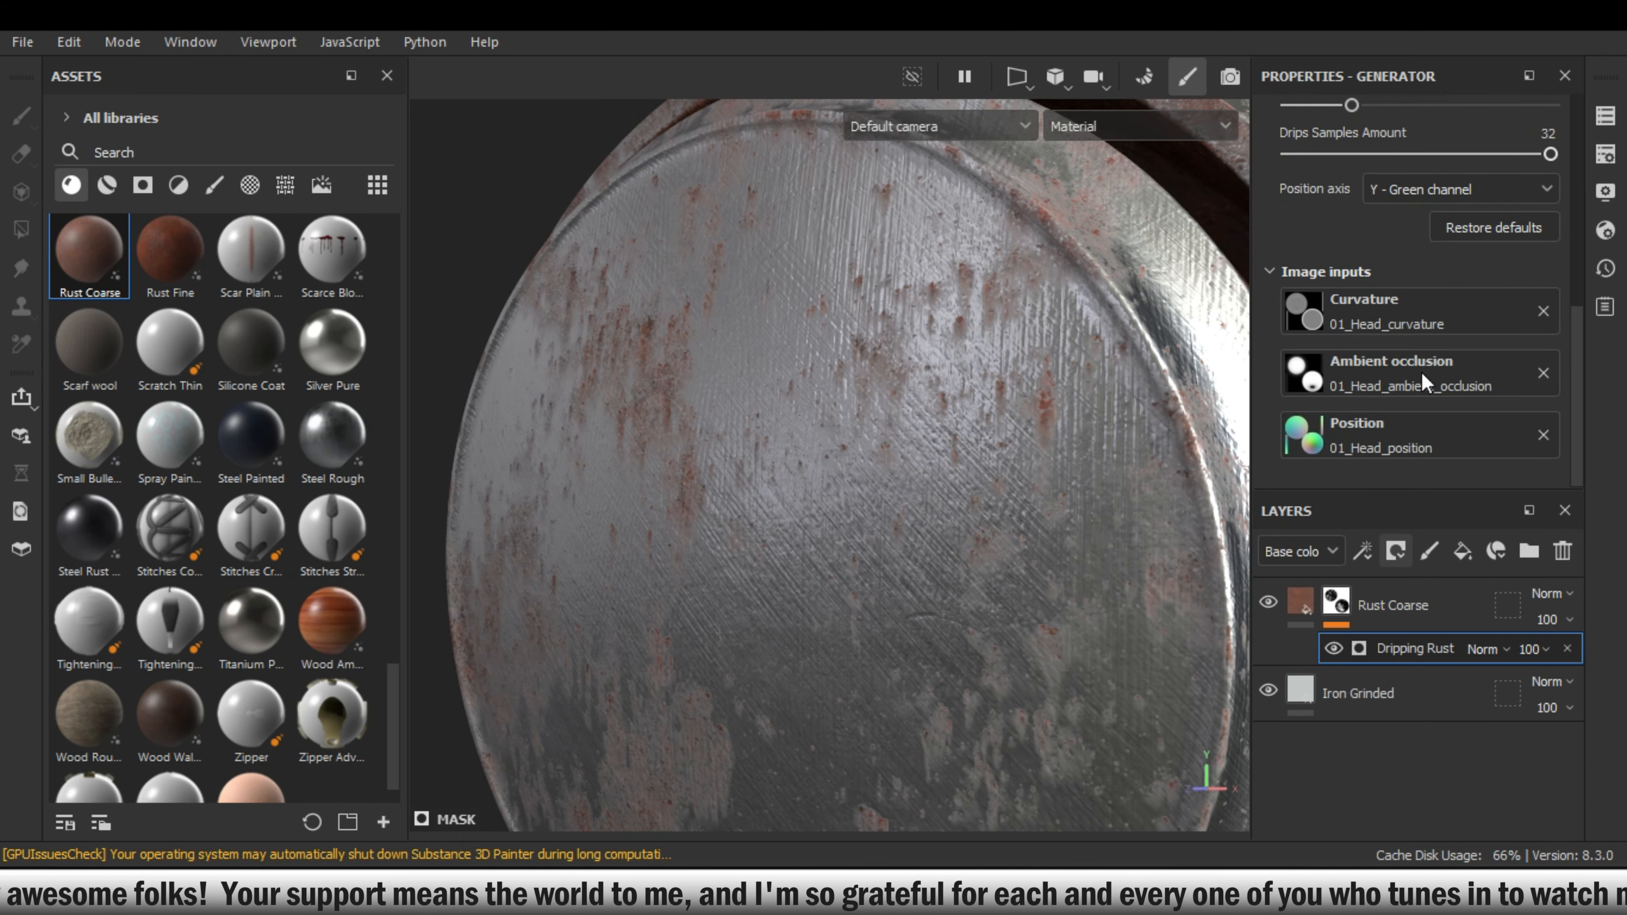
scroll(1422, 373, up, 8)
alt+drag(783, 531, 989, 544)
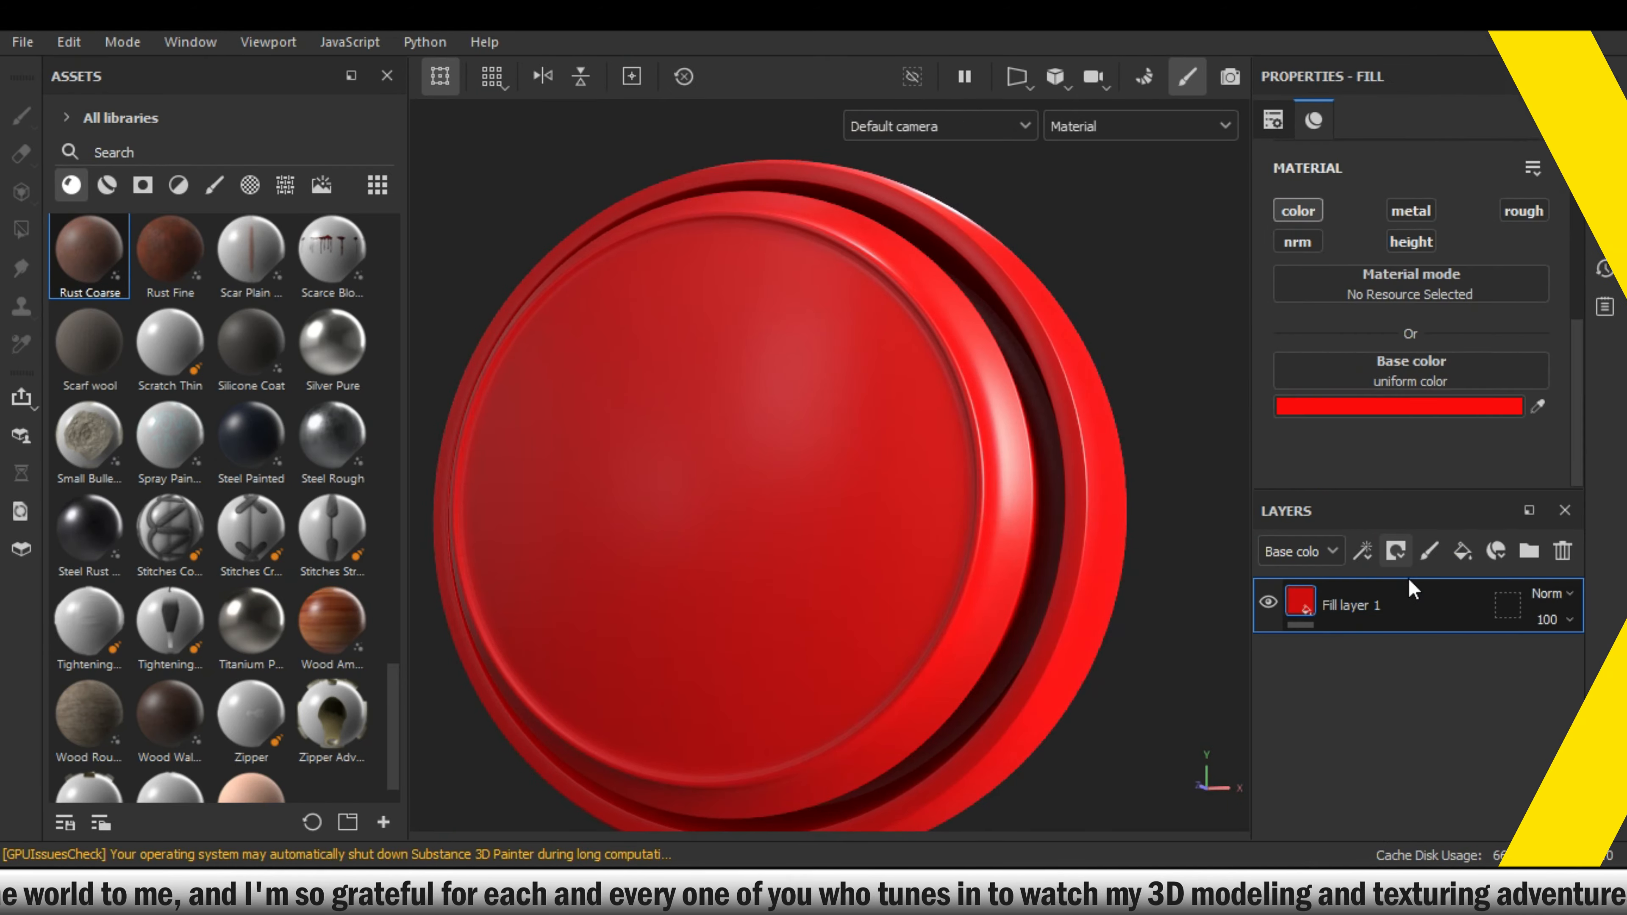
- Duplicate the red fill layer
key(ctrl+d)
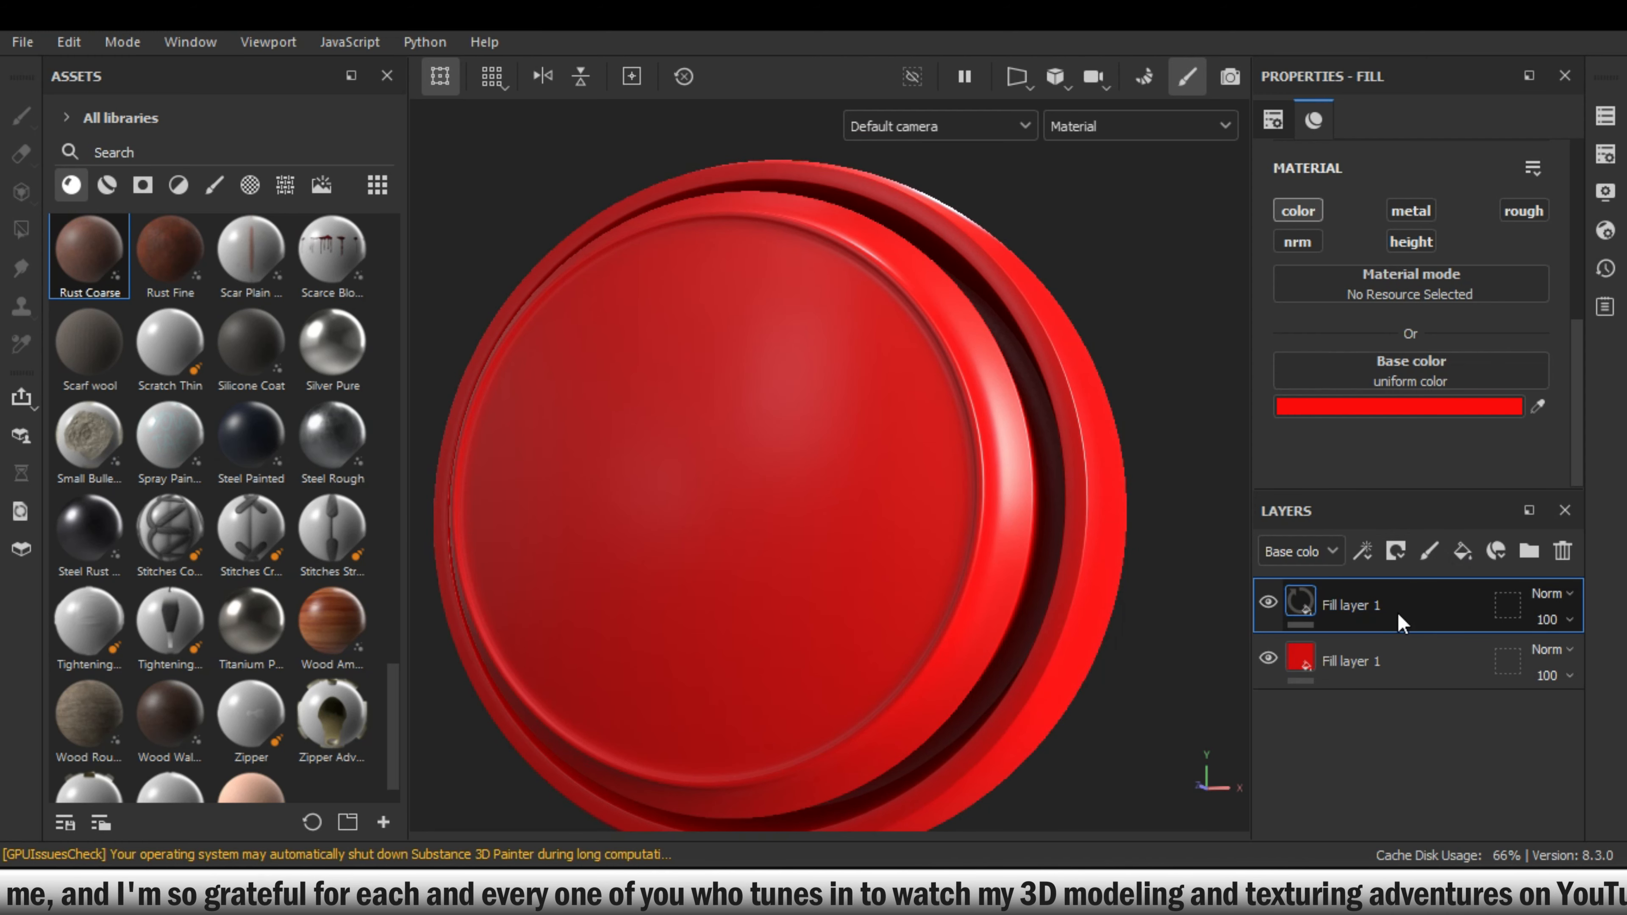
- Change the upper fill layer's base color to black
click(1423, 403)
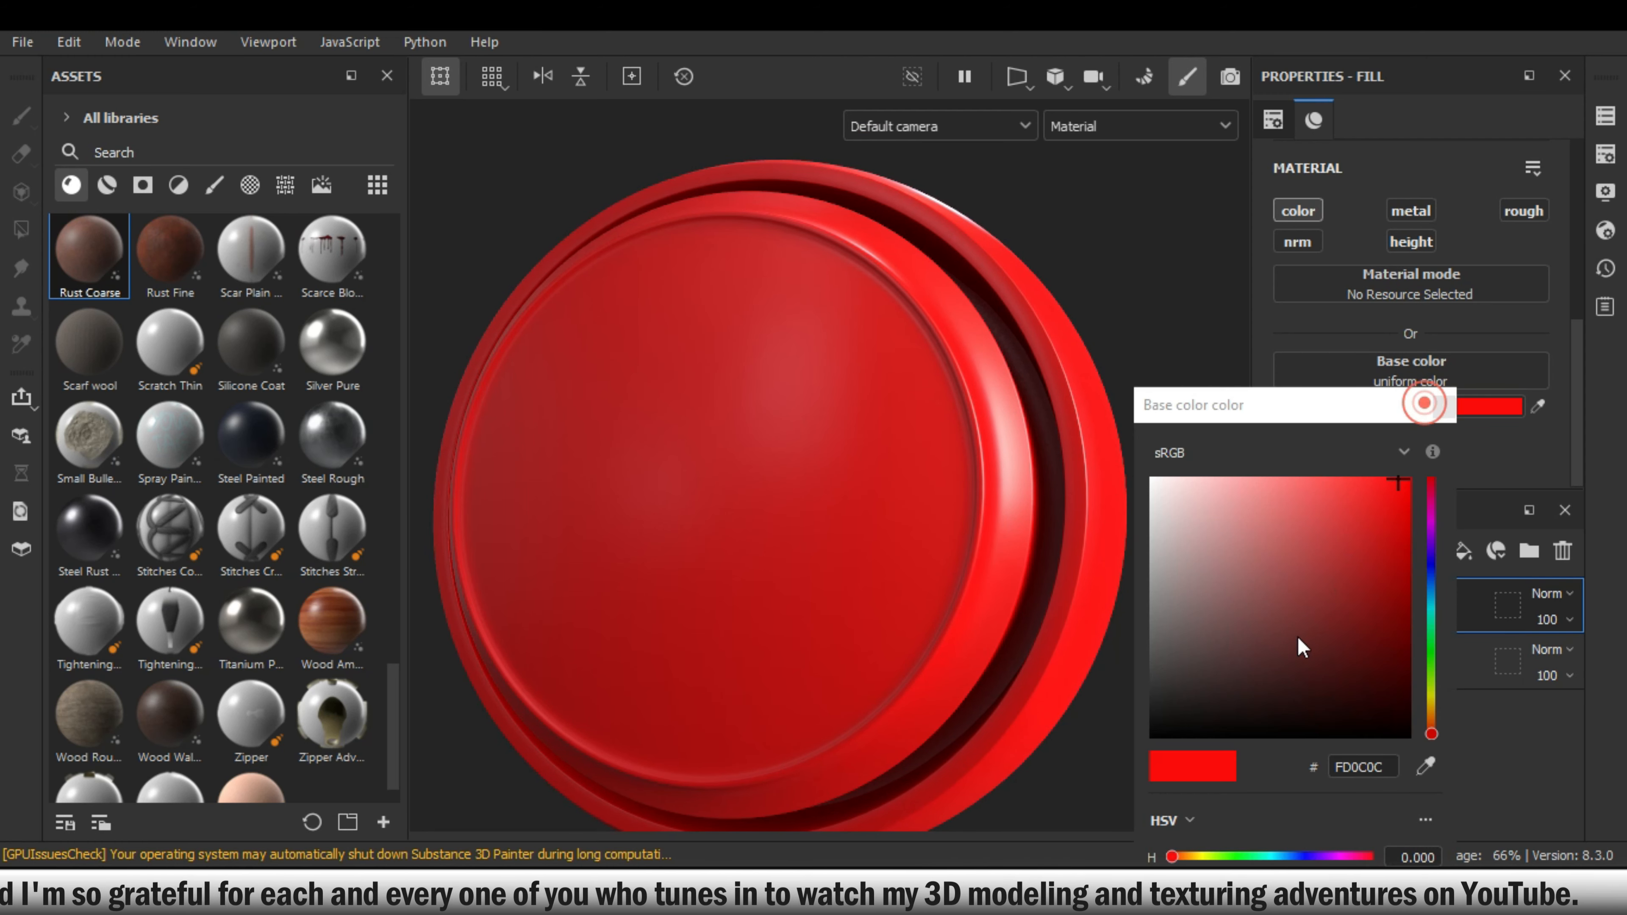
click(1200, 701)
click(1437, 410)
- Add a black mask to the black fill layer and give it a Fiber Glass Edge Wear generator
click(1390, 553)
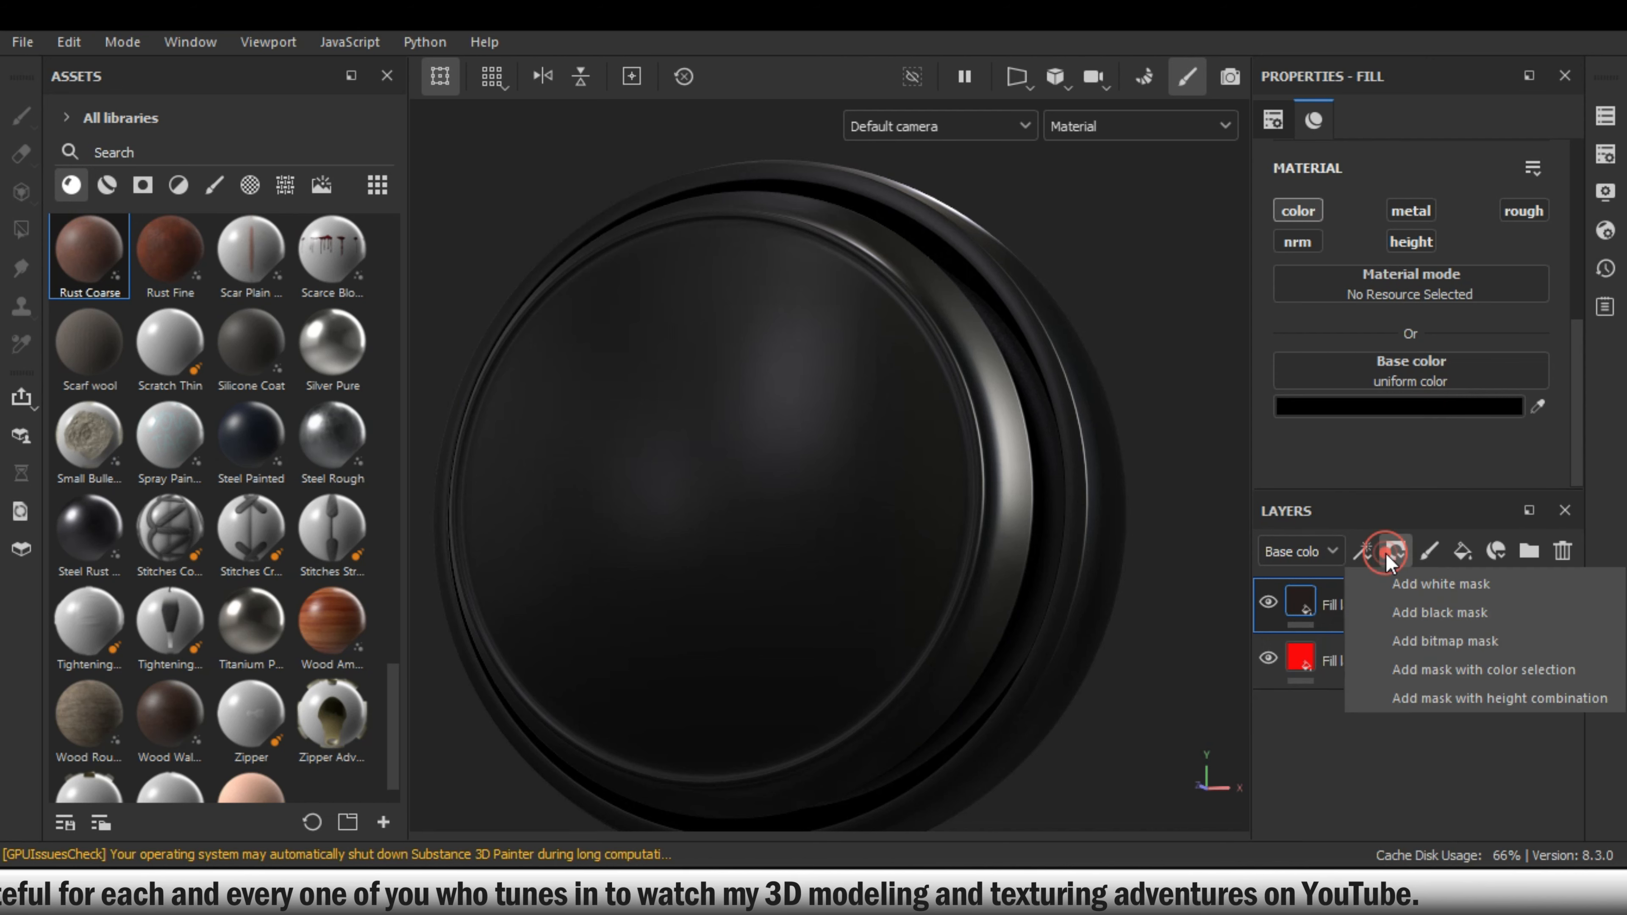
click(1459, 615)
right_click(1290, 694)
click(1297, 385)
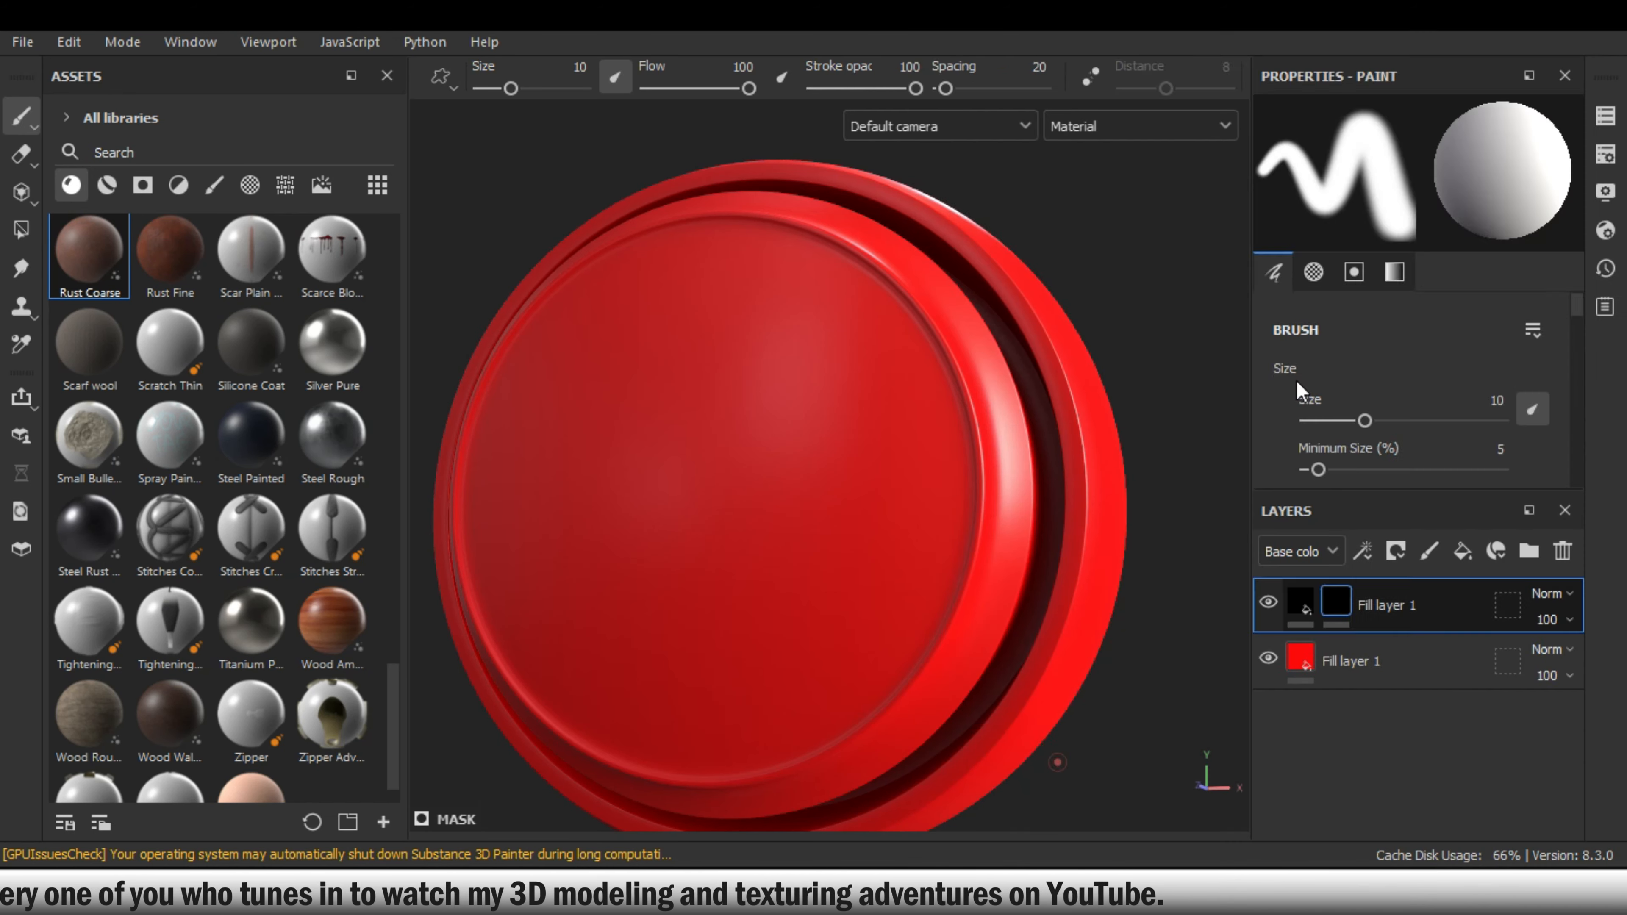
click(1440, 185)
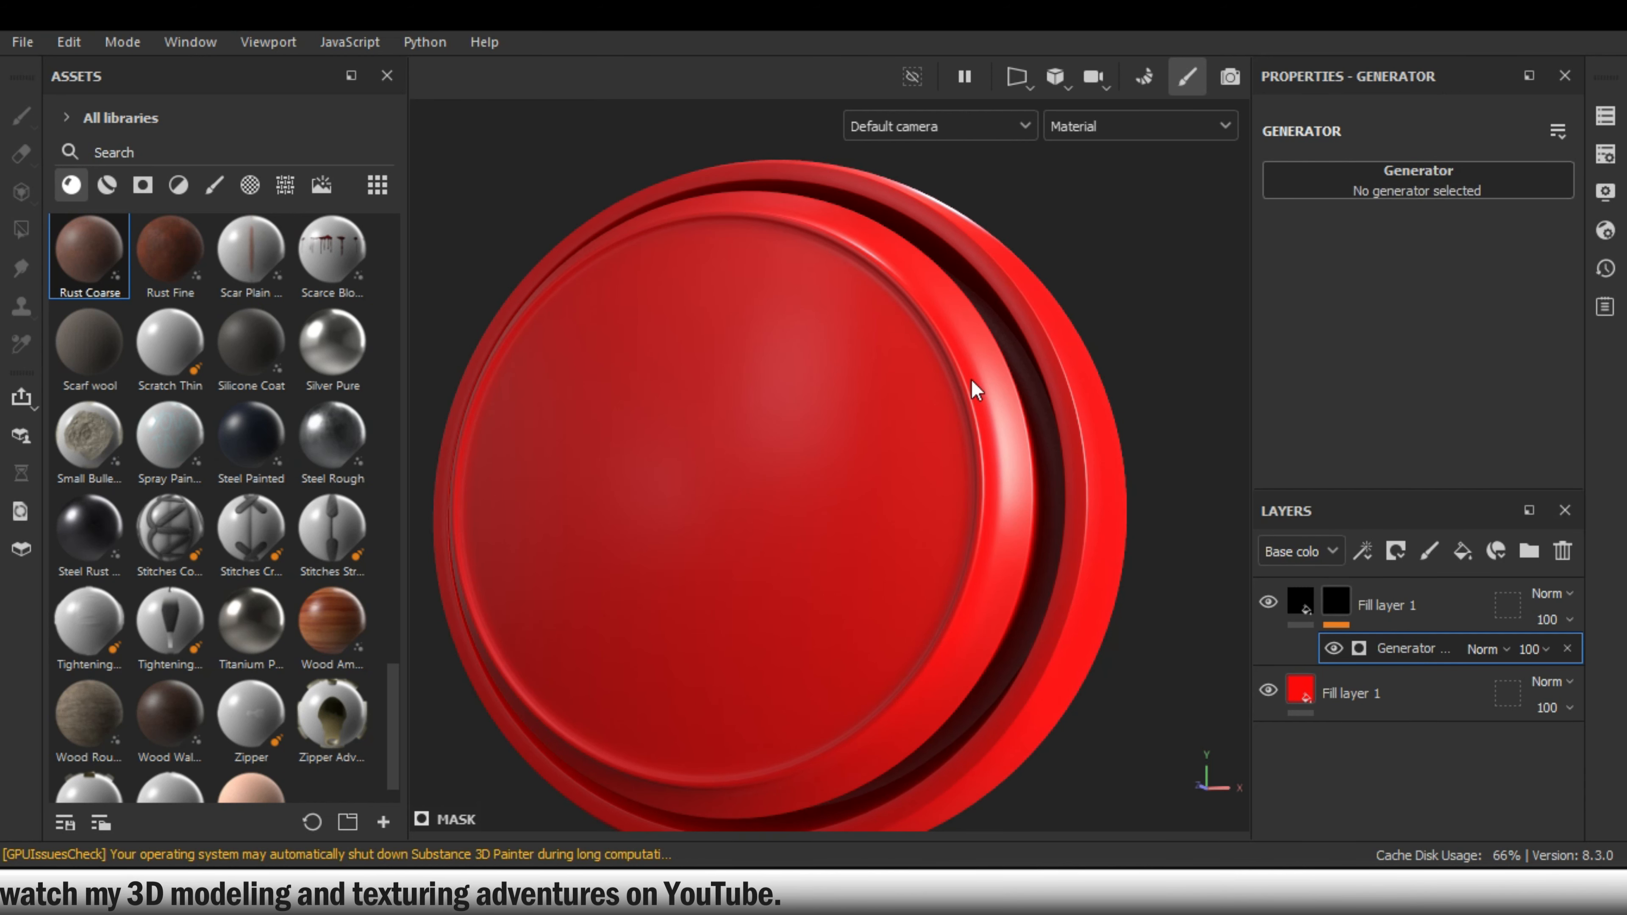
- Examine the Fiber Glass Edge Wear pattern on the red ball up close and from several angles
scroll(971, 410, up, 5)
scroll(1018, 584, down, 2)
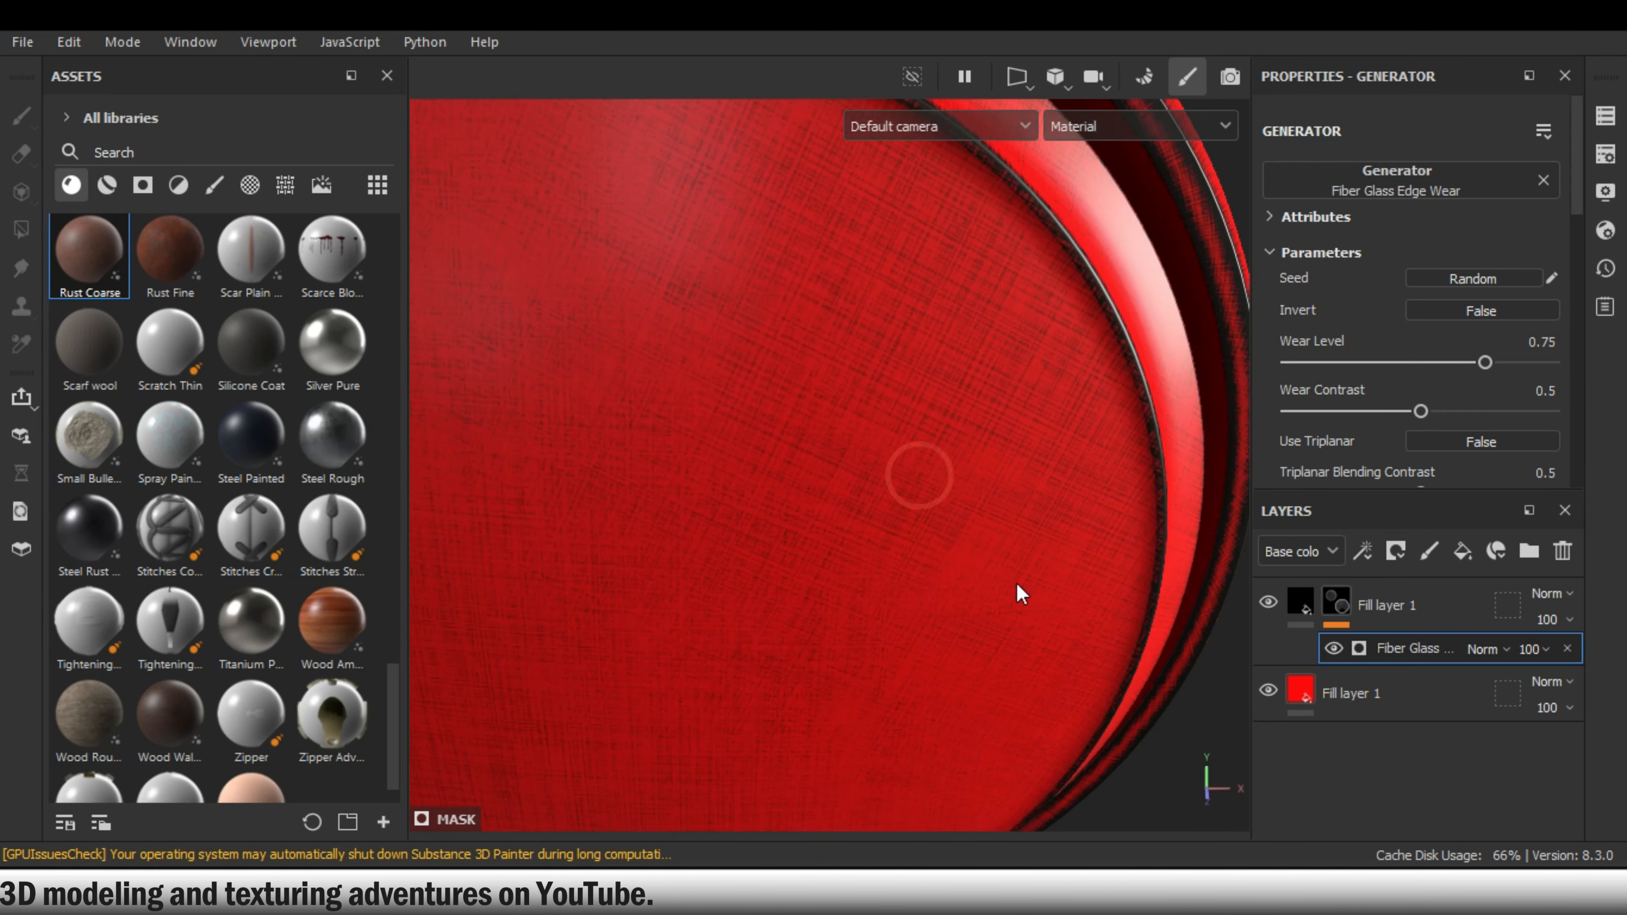
alt+drag(1018, 583, 858, 413)
alt+right_drag(858, 414, 1180, 501)
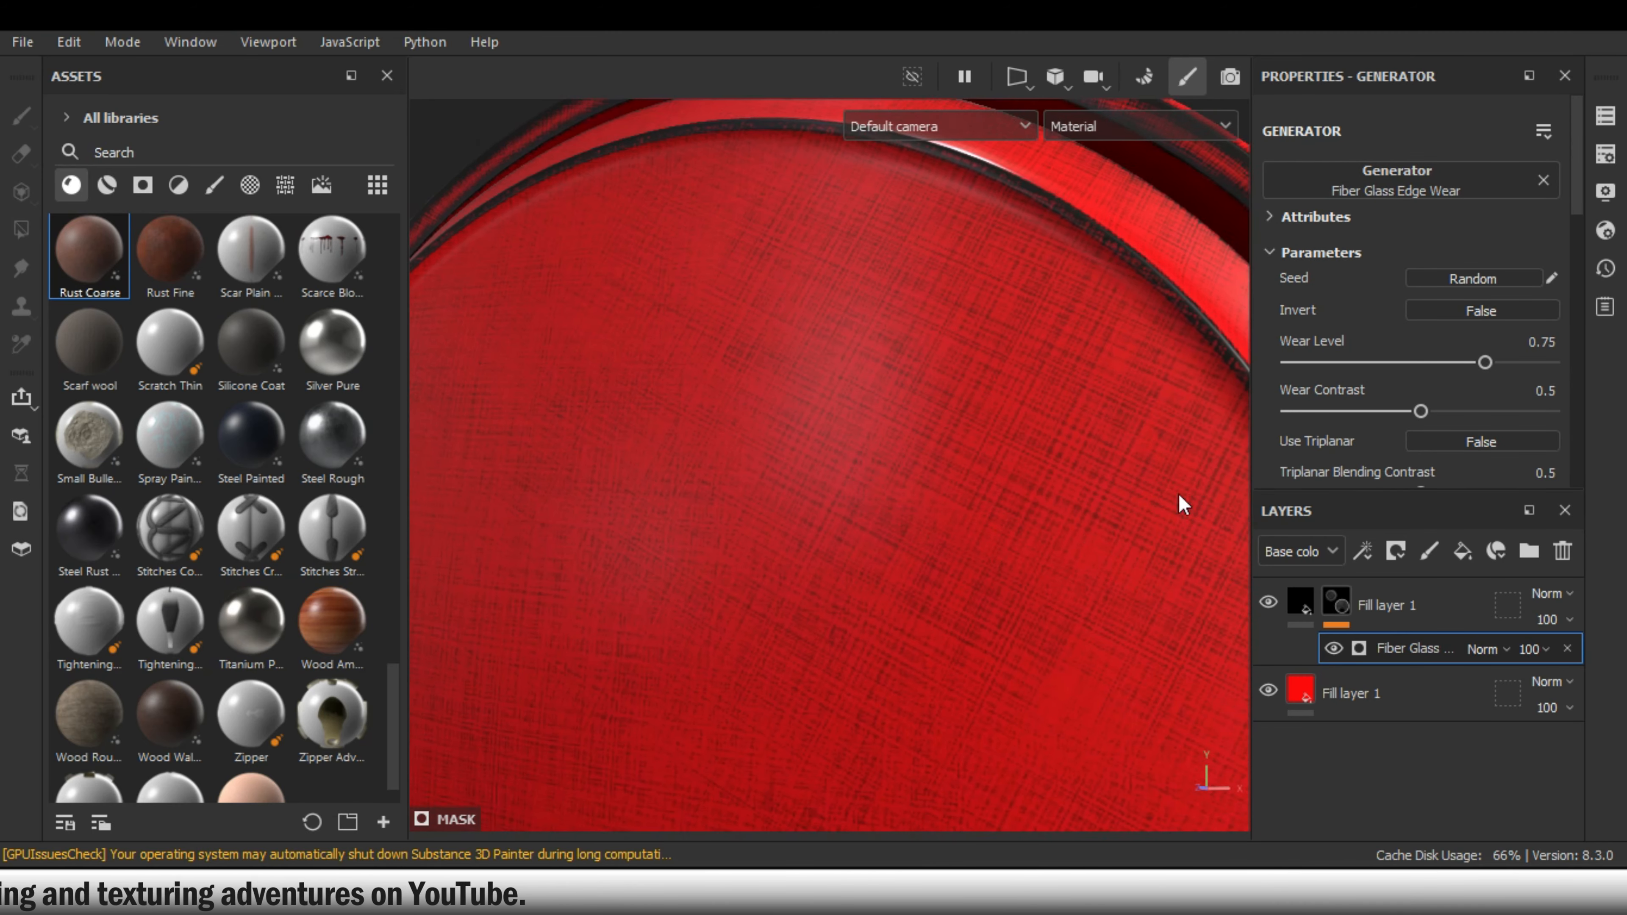
alt+drag(1180, 501, 966, 567)
alt+right_drag(966, 566, 891, 361)
alt+drag(891, 361, 916, 442)
alt+right_drag(915, 441, 987, 382)
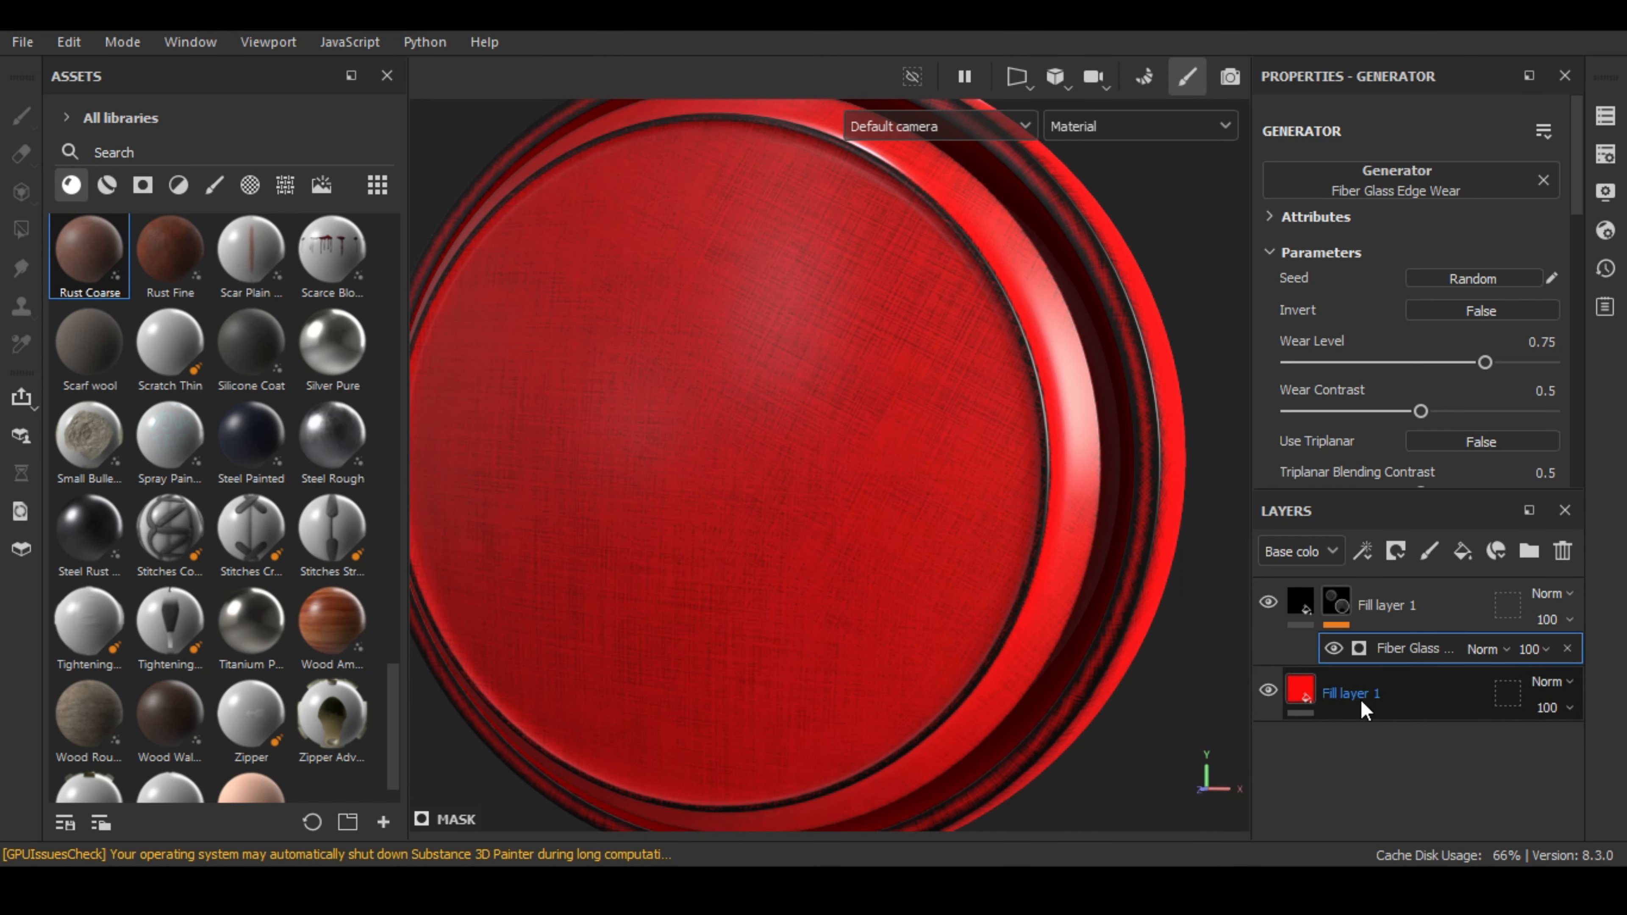
scroll(868, 468, down, 3)
alt+middle_drag(868, 469, 878, 486)
alt+right_drag(878, 487, 1032, 601)
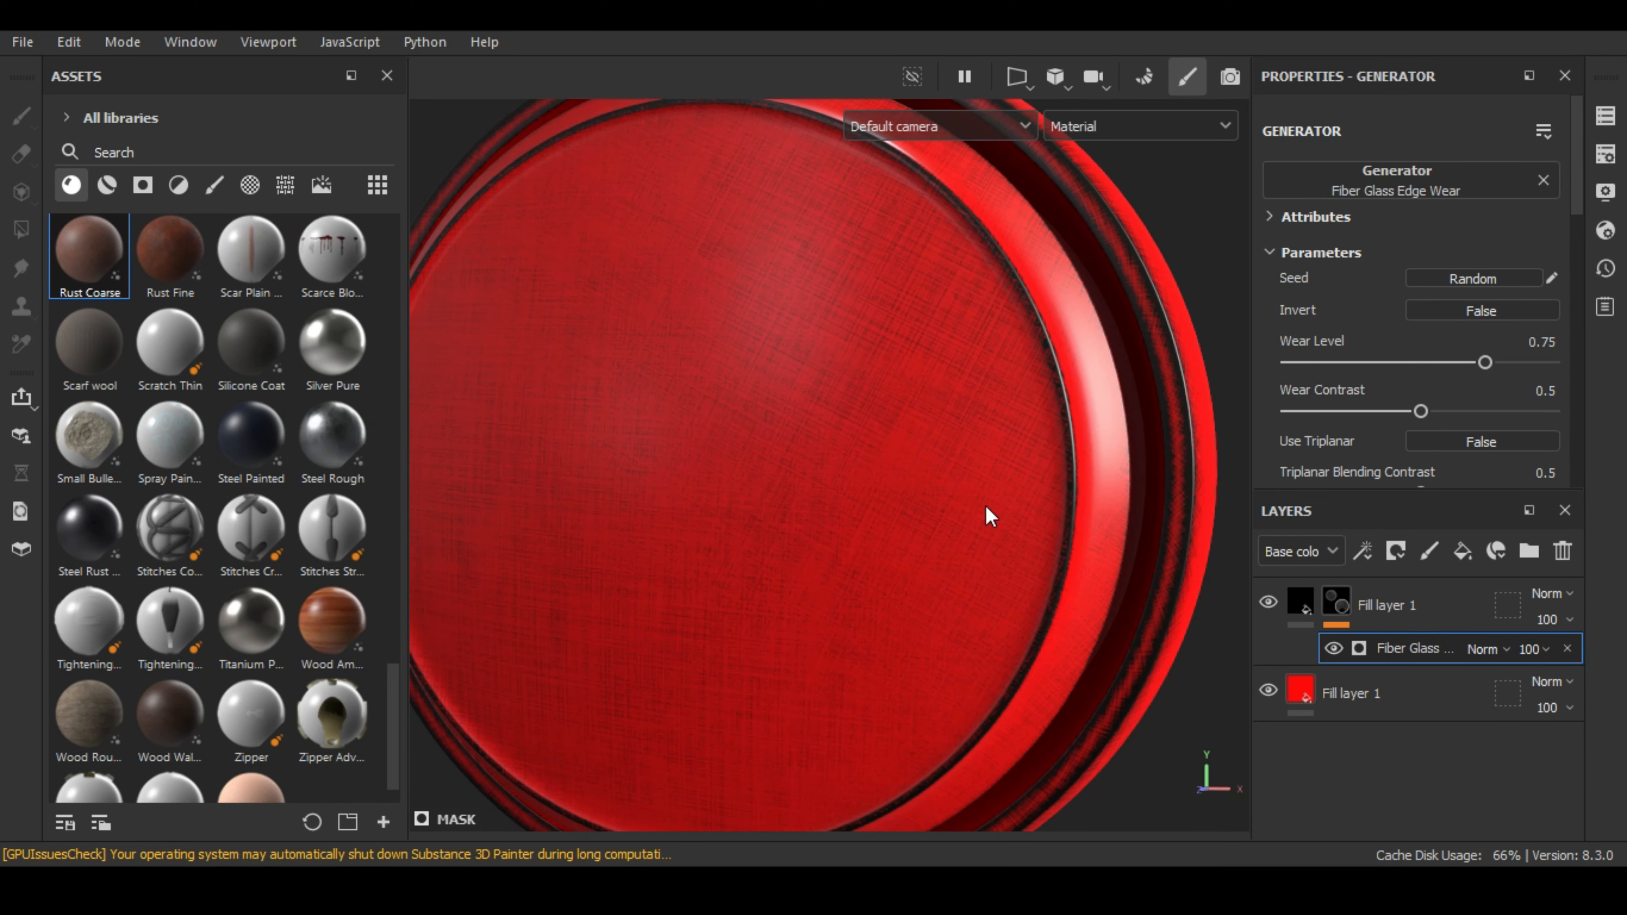
alt+drag(985, 506, 938, 545)
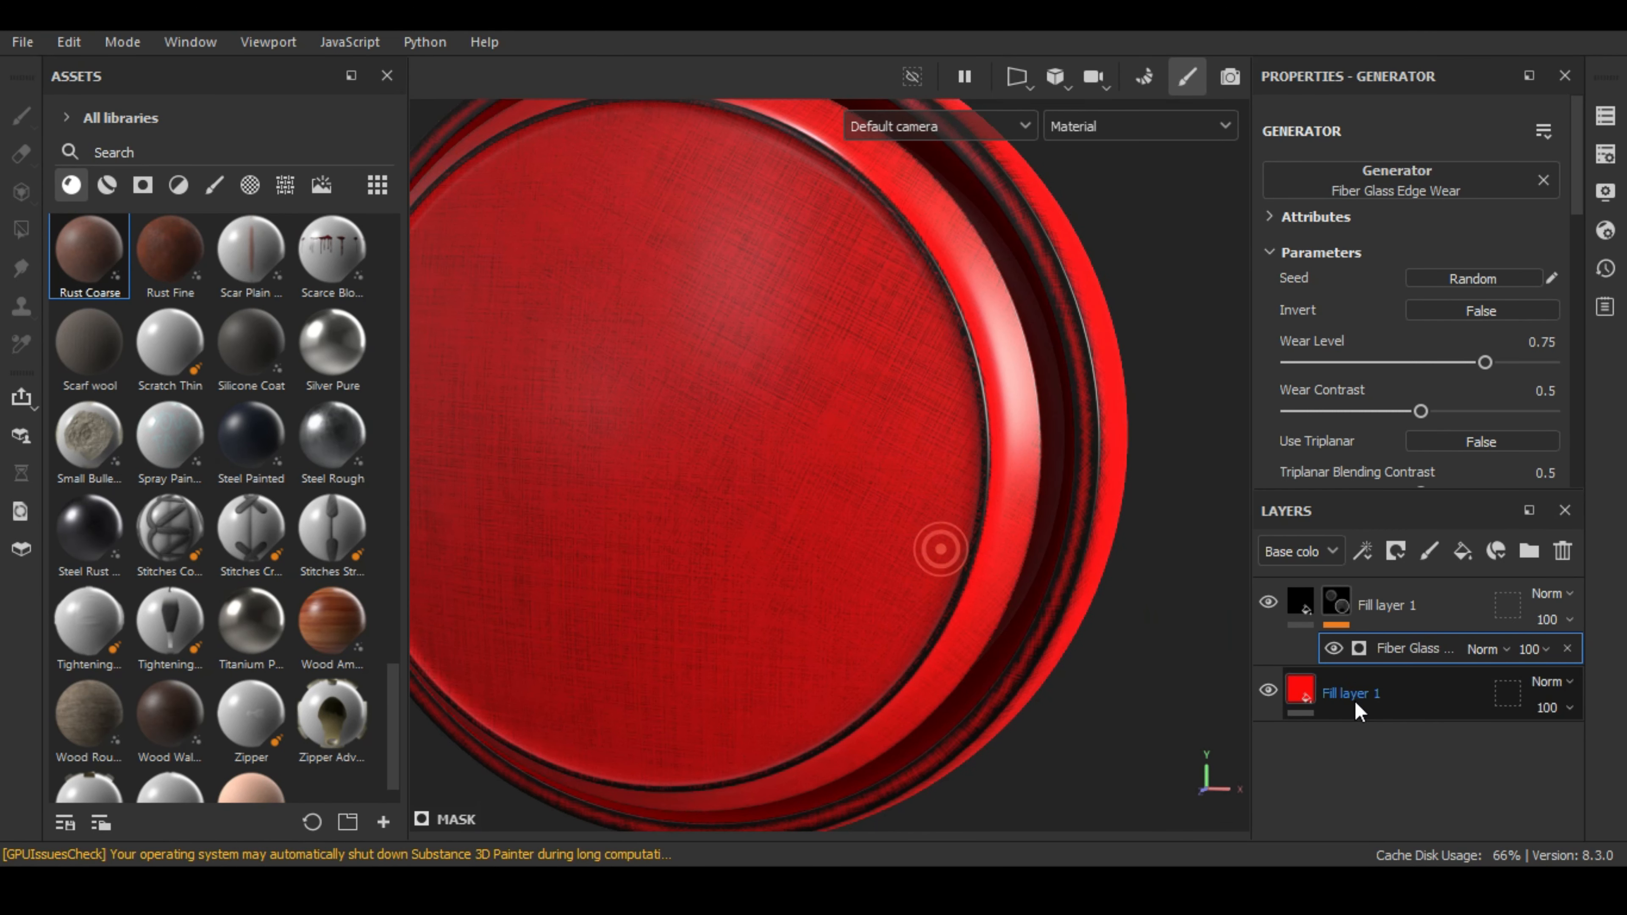
- Change the lower fill layer's base color from red to white
click(1374, 700)
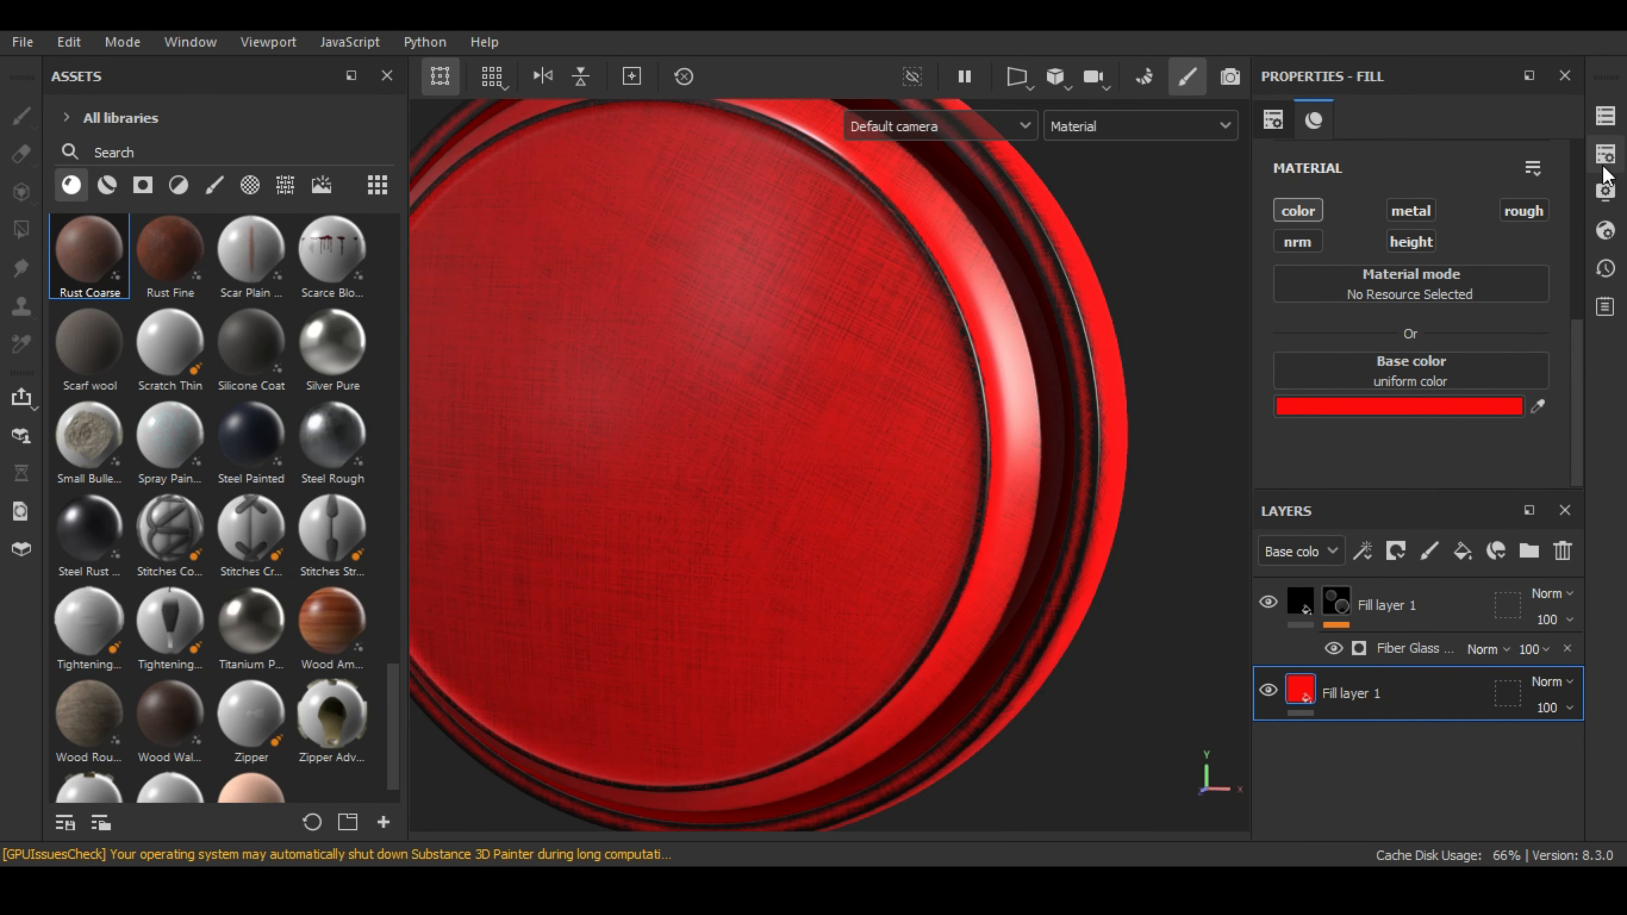
click(1477, 408)
drag(1204, 513, 1138, 484)
click(1443, 407)
- Enable the metallic and roughness channels on the white fill, setting Roughness to 0 and Metallic to 0.9799
click(1411, 210)
click(1521, 210)
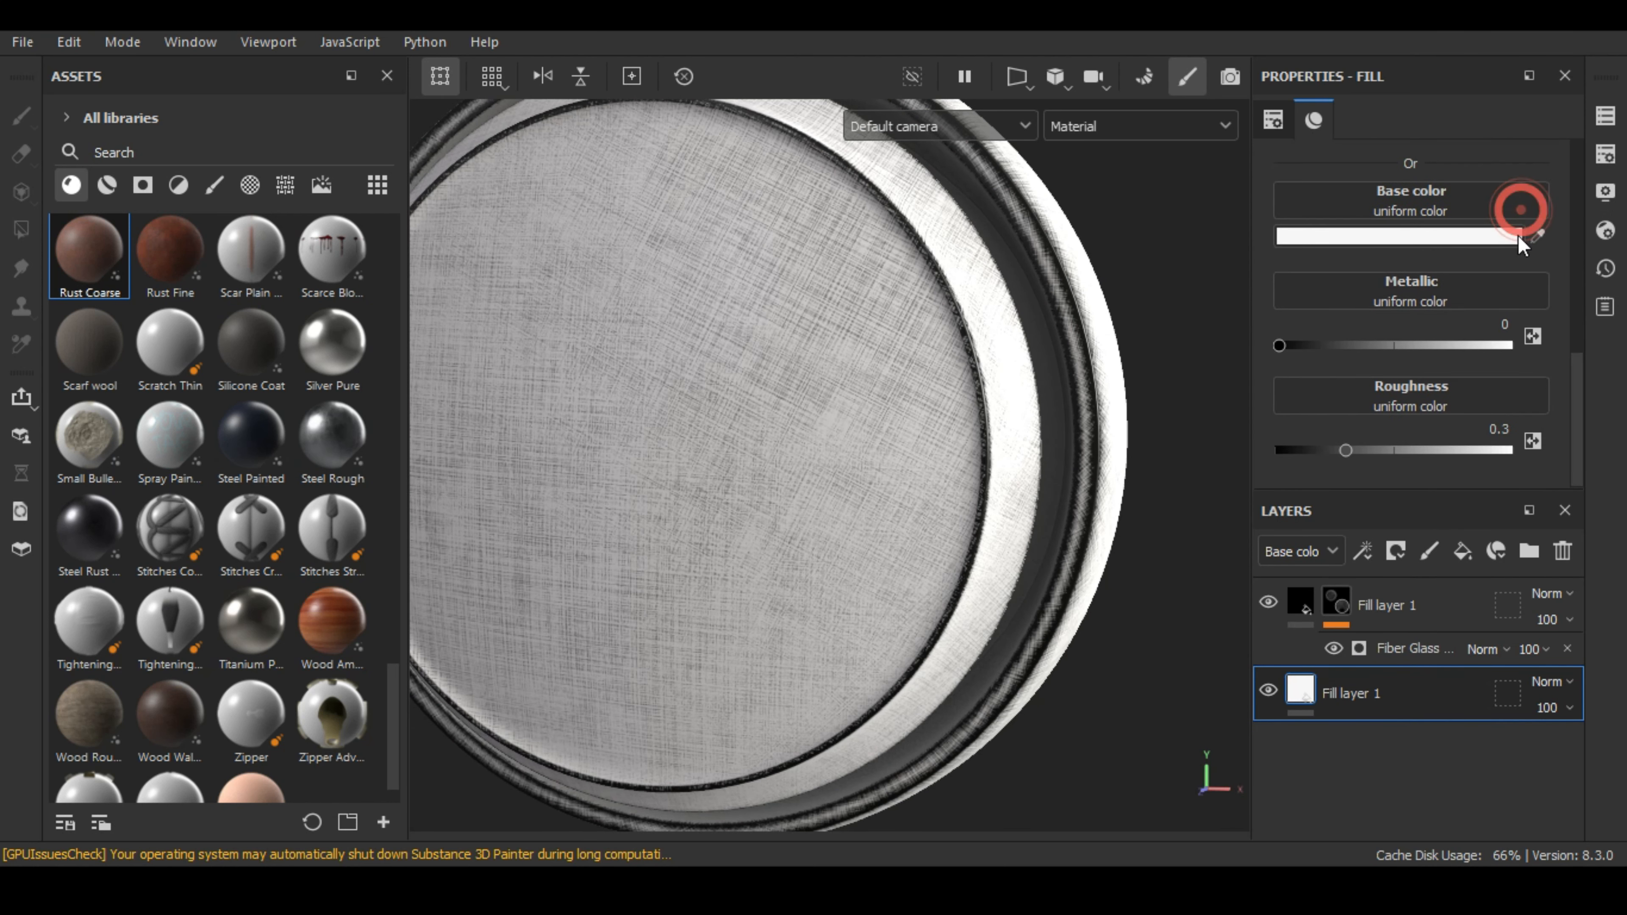
drag(1326, 453, 1270, 454)
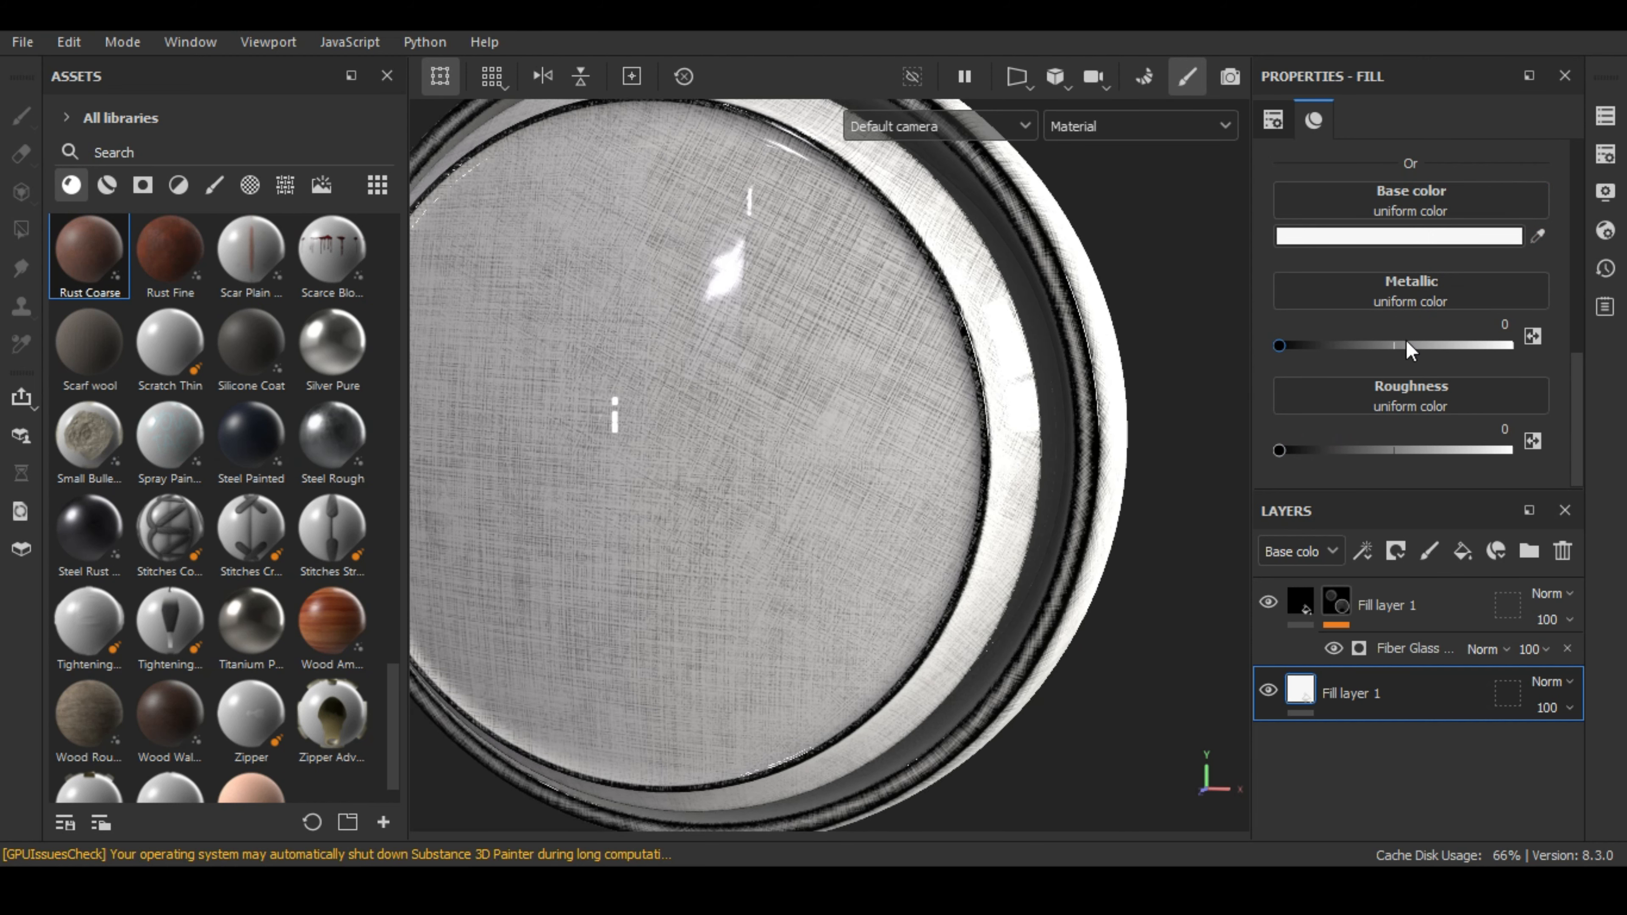
drag(1411, 345, 1505, 346)
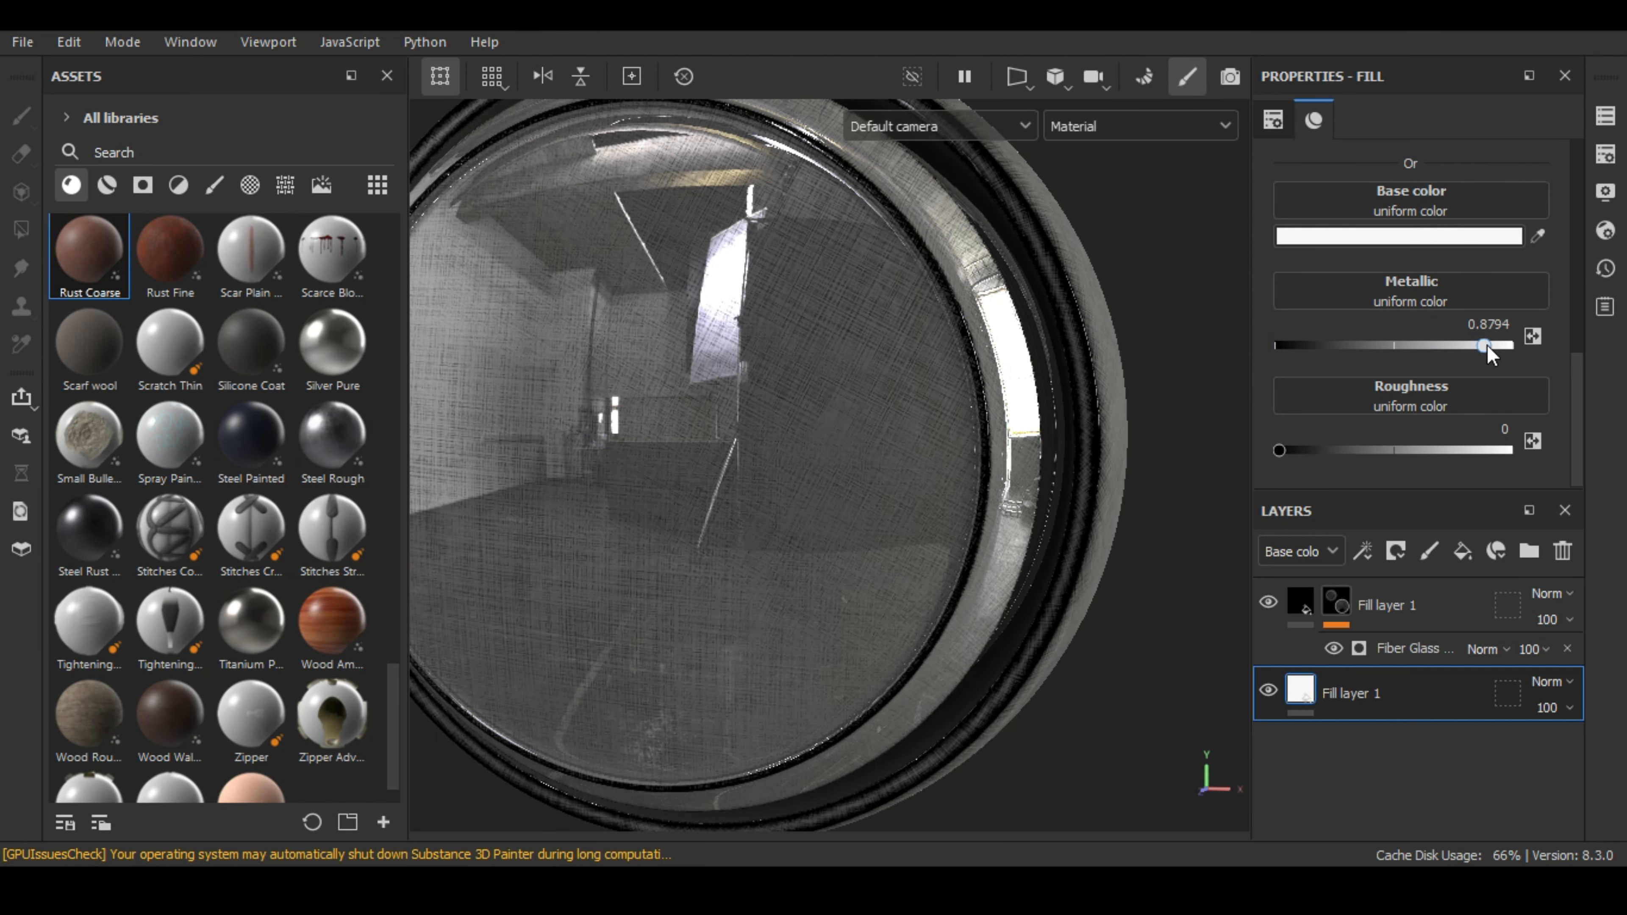
- Lower the white fill's Opacity channel to 0.0452 and set its Metallic value to 0
scroll(1466, 430, down, 2)
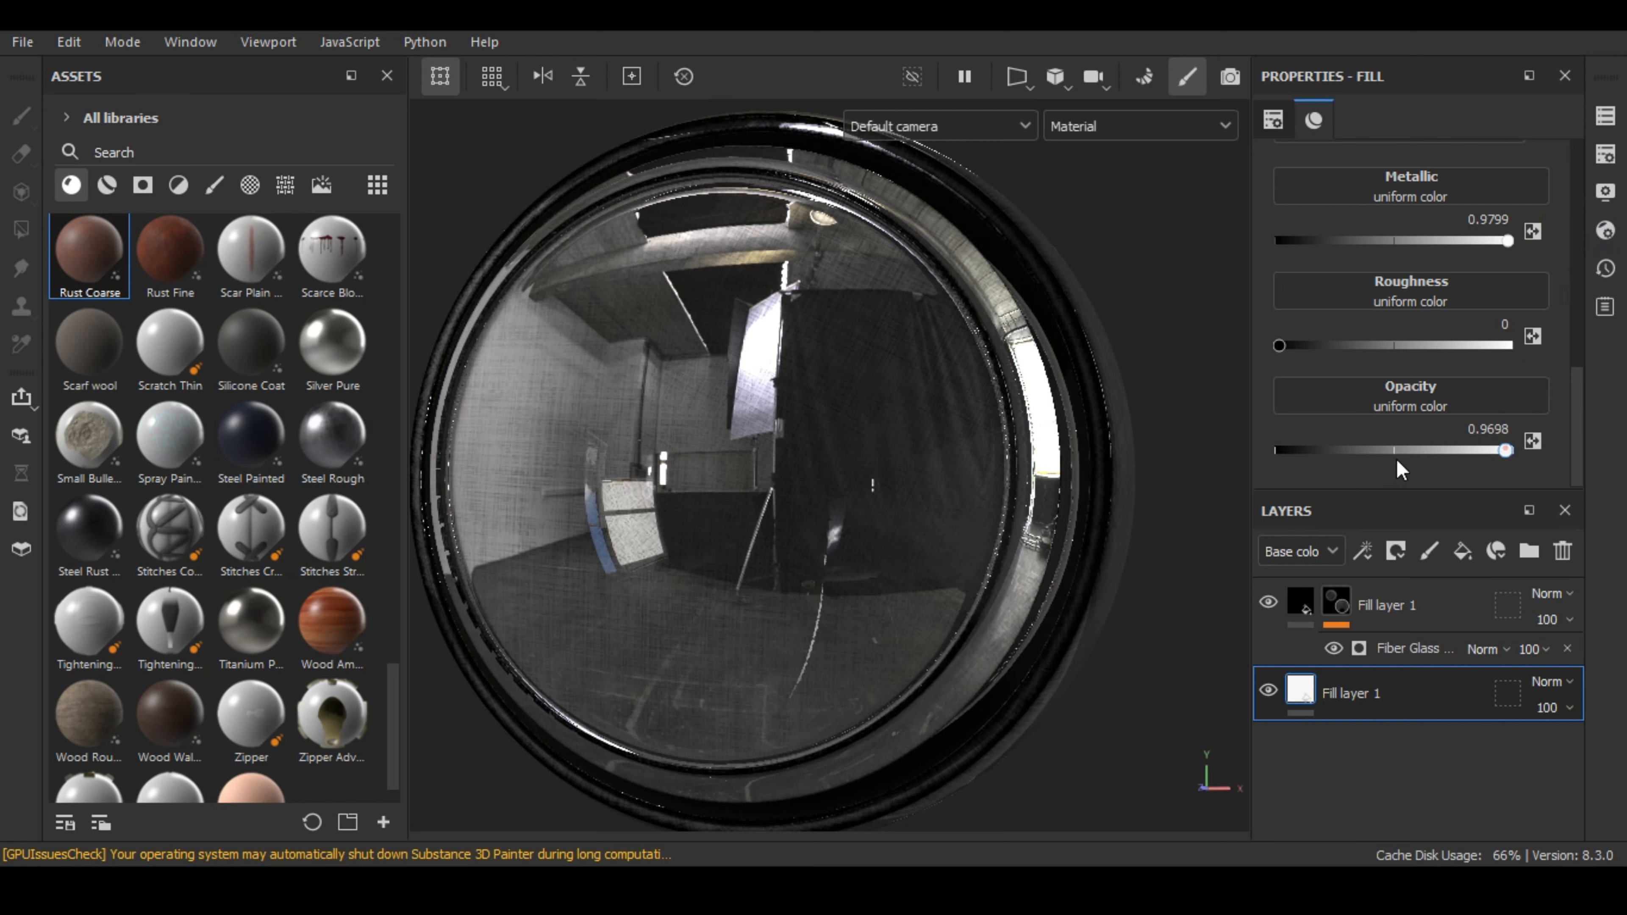
drag(1505, 450, 1340, 454)
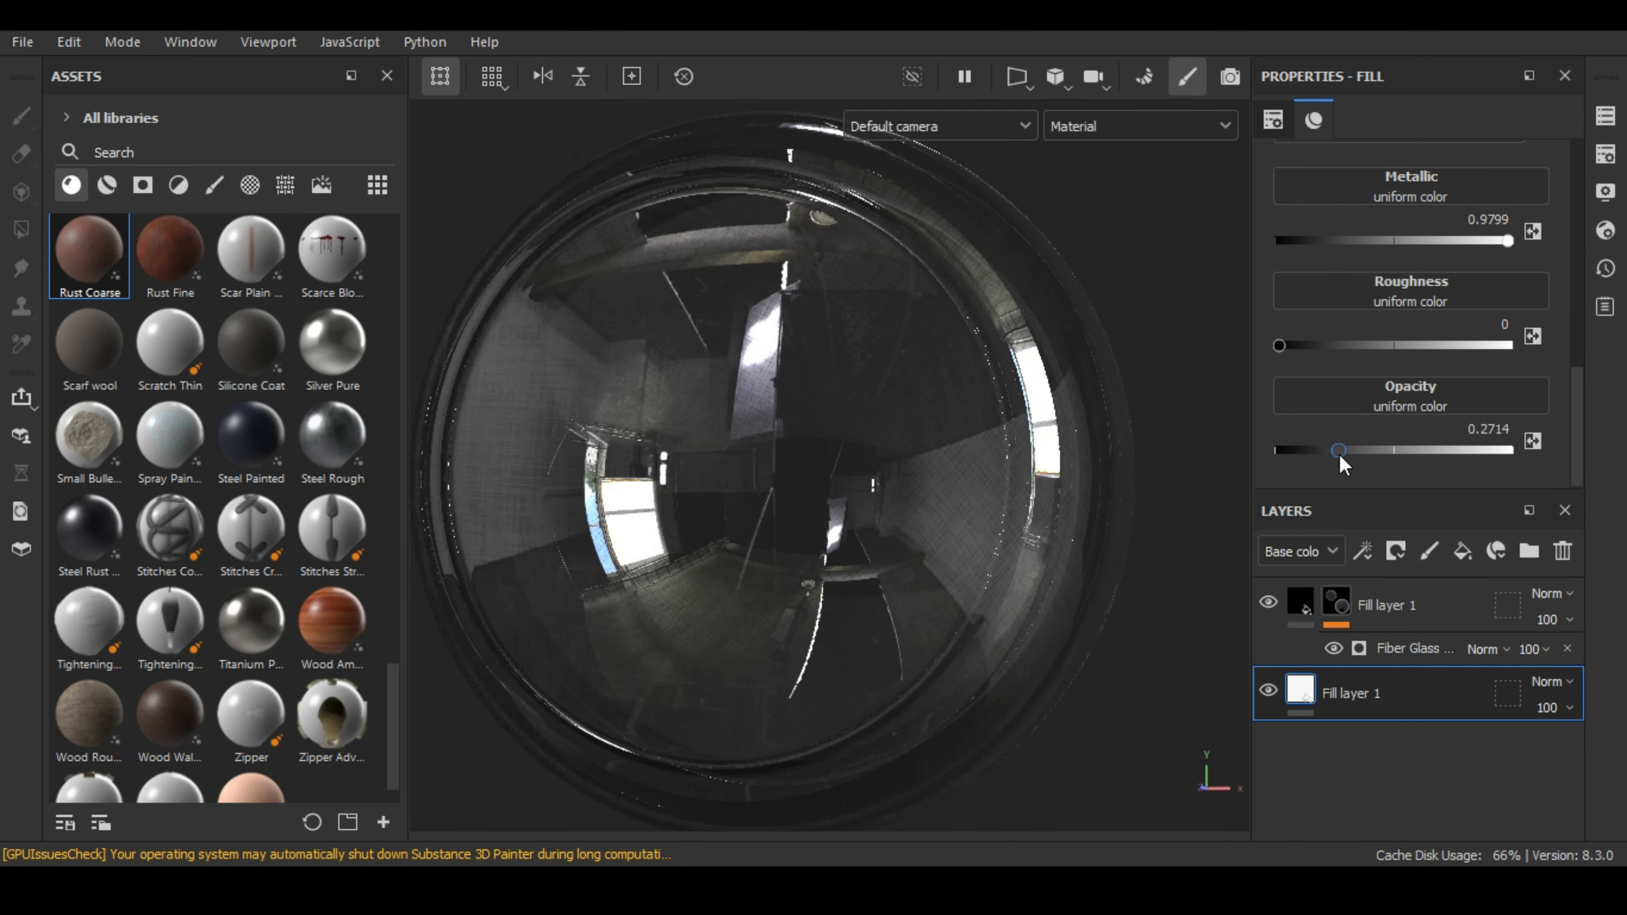
alt+drag(864, 494, 1128, 468)
mouse_move(1332, 451)
mouse_down()
mouse_move(1285, 447)
mouse_move(1301, 449)
mouse_up()
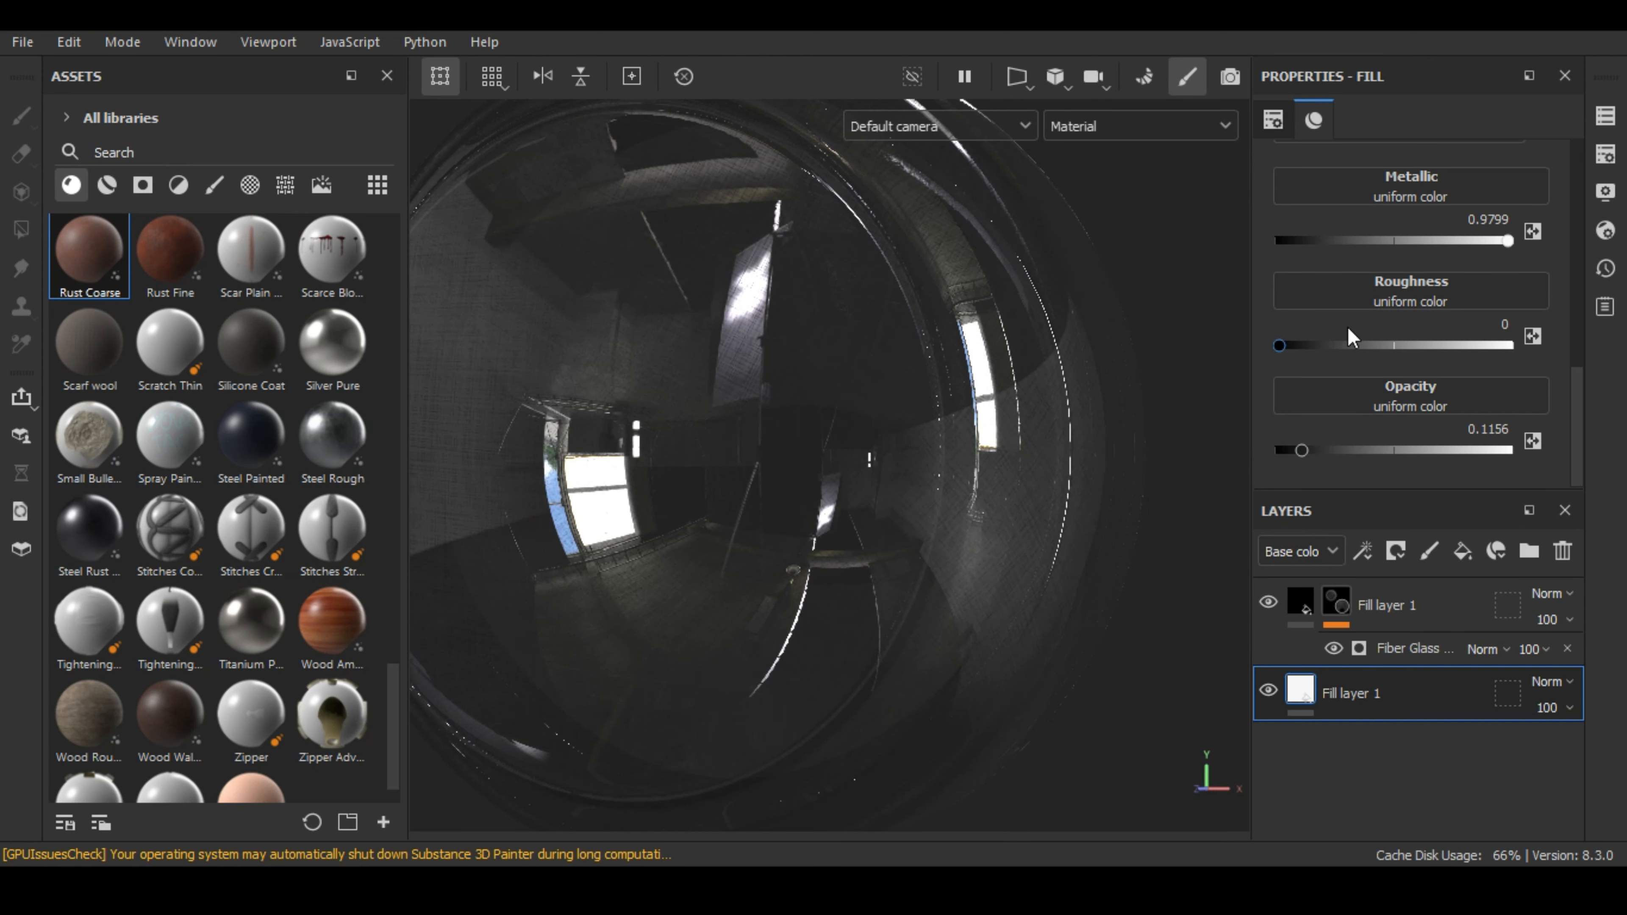
drag(1423, 240, 1255, 261)
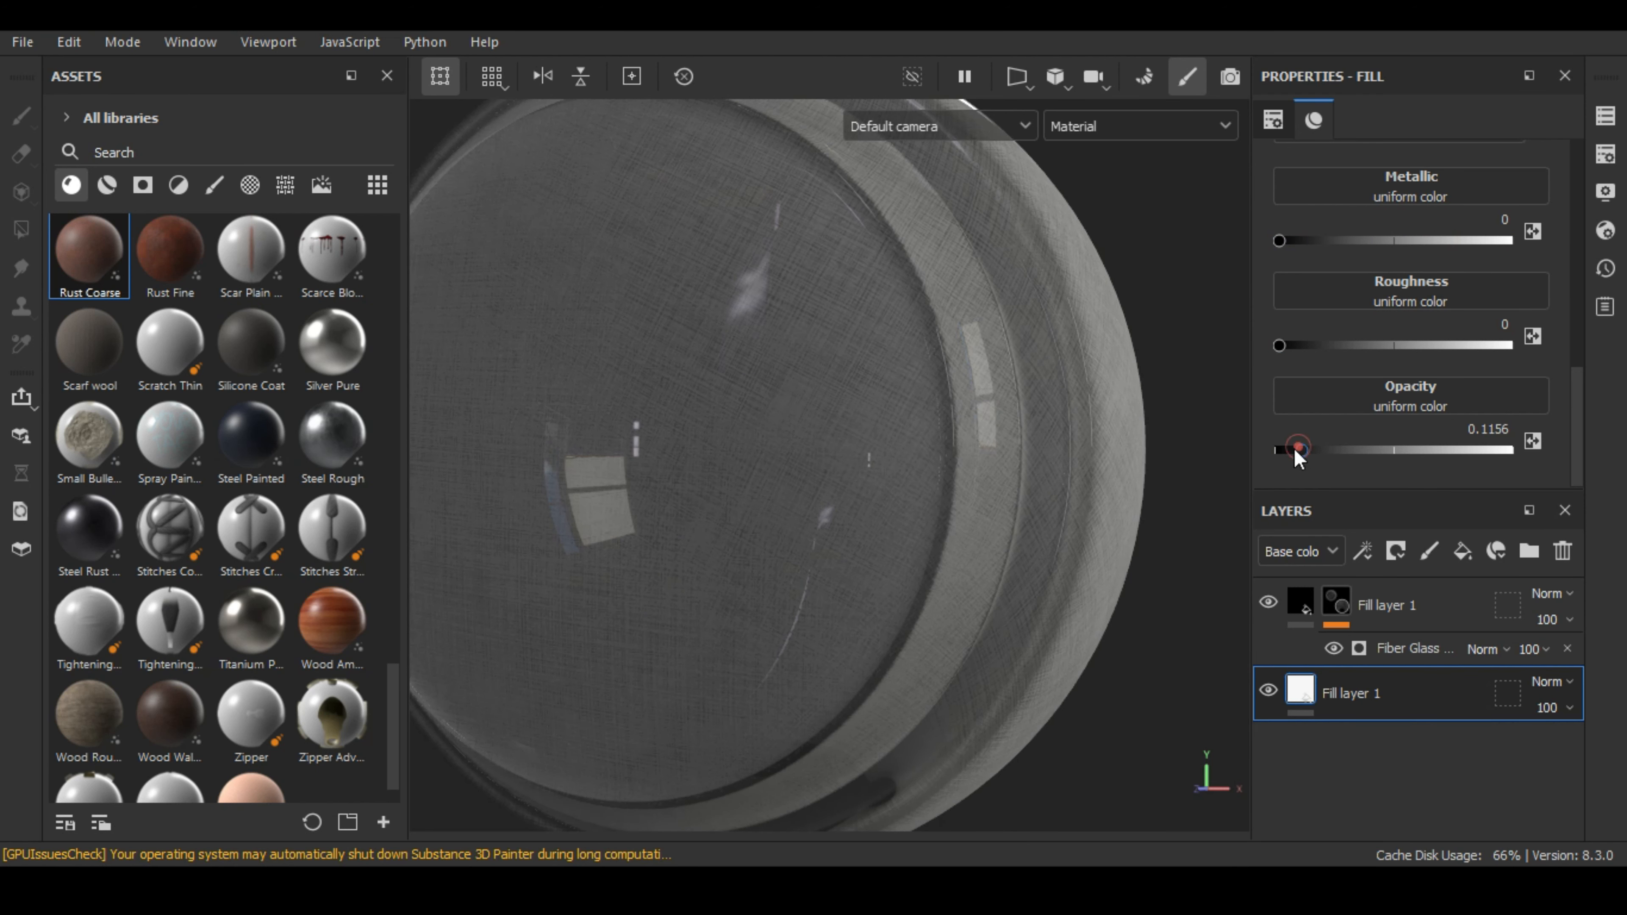
mouse_move(1298, 448)
mouse_down()
mouse_move(1268, 466)
mouse_move(1288, 452)
mouse_up()
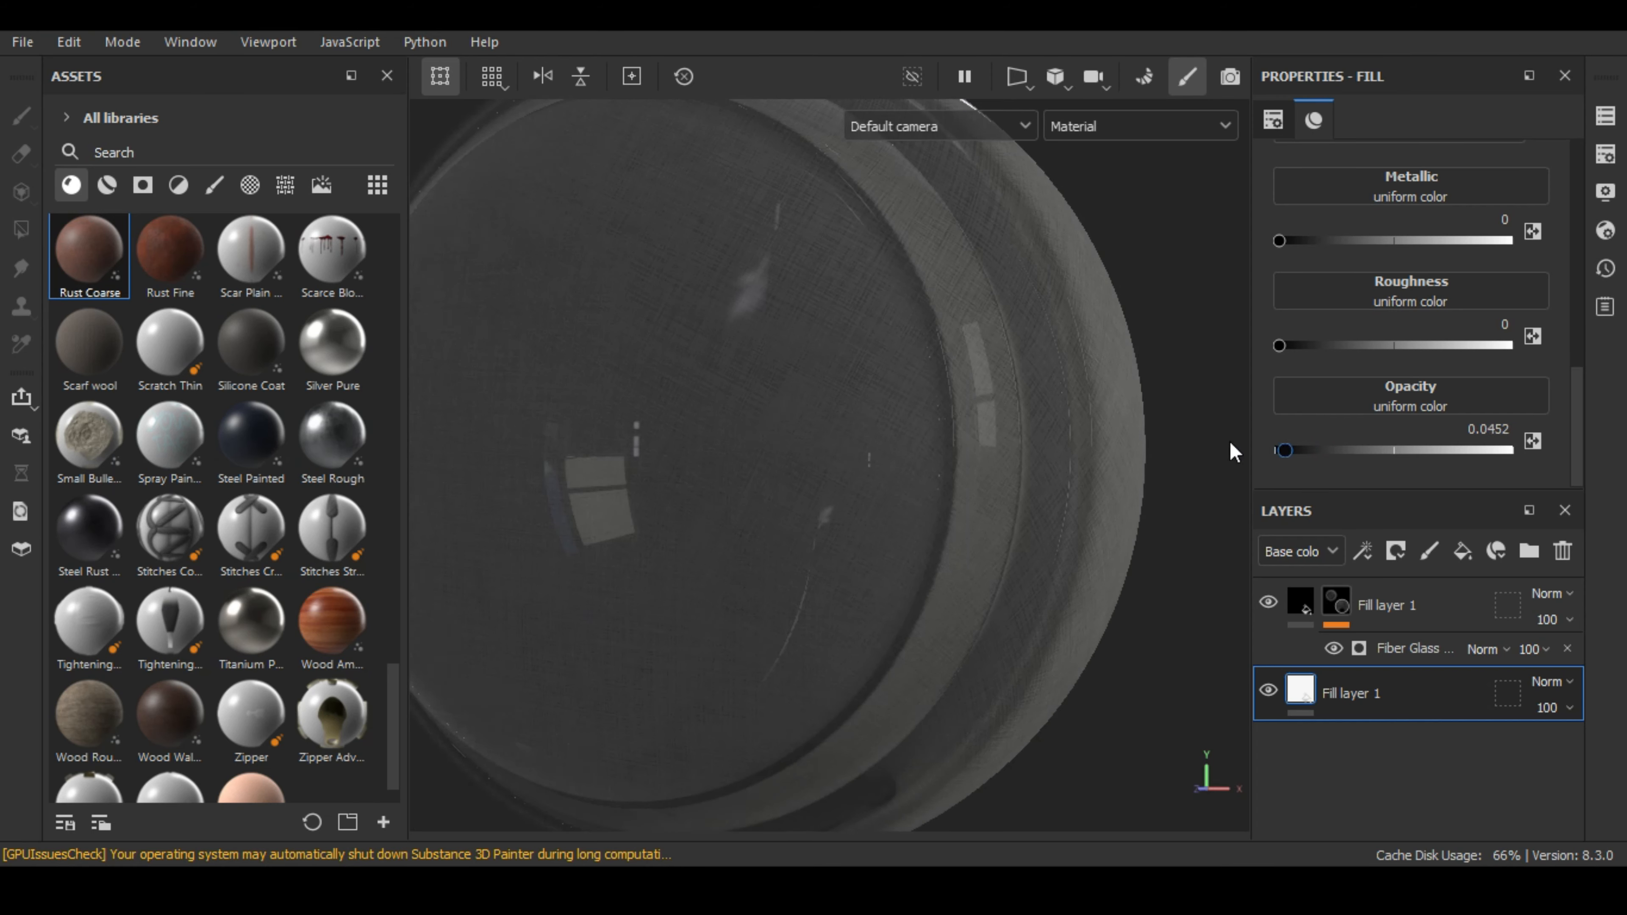
- Inspect the fiber weave on the transparent glass-like ball from different angles with the Fiber Glass Edge Wear generator selected
scroll(776, 441, down, 3)
alt+drag(776, 441, 908, 458)
scroll(836, 458, up, 5)
click(1426, 641)
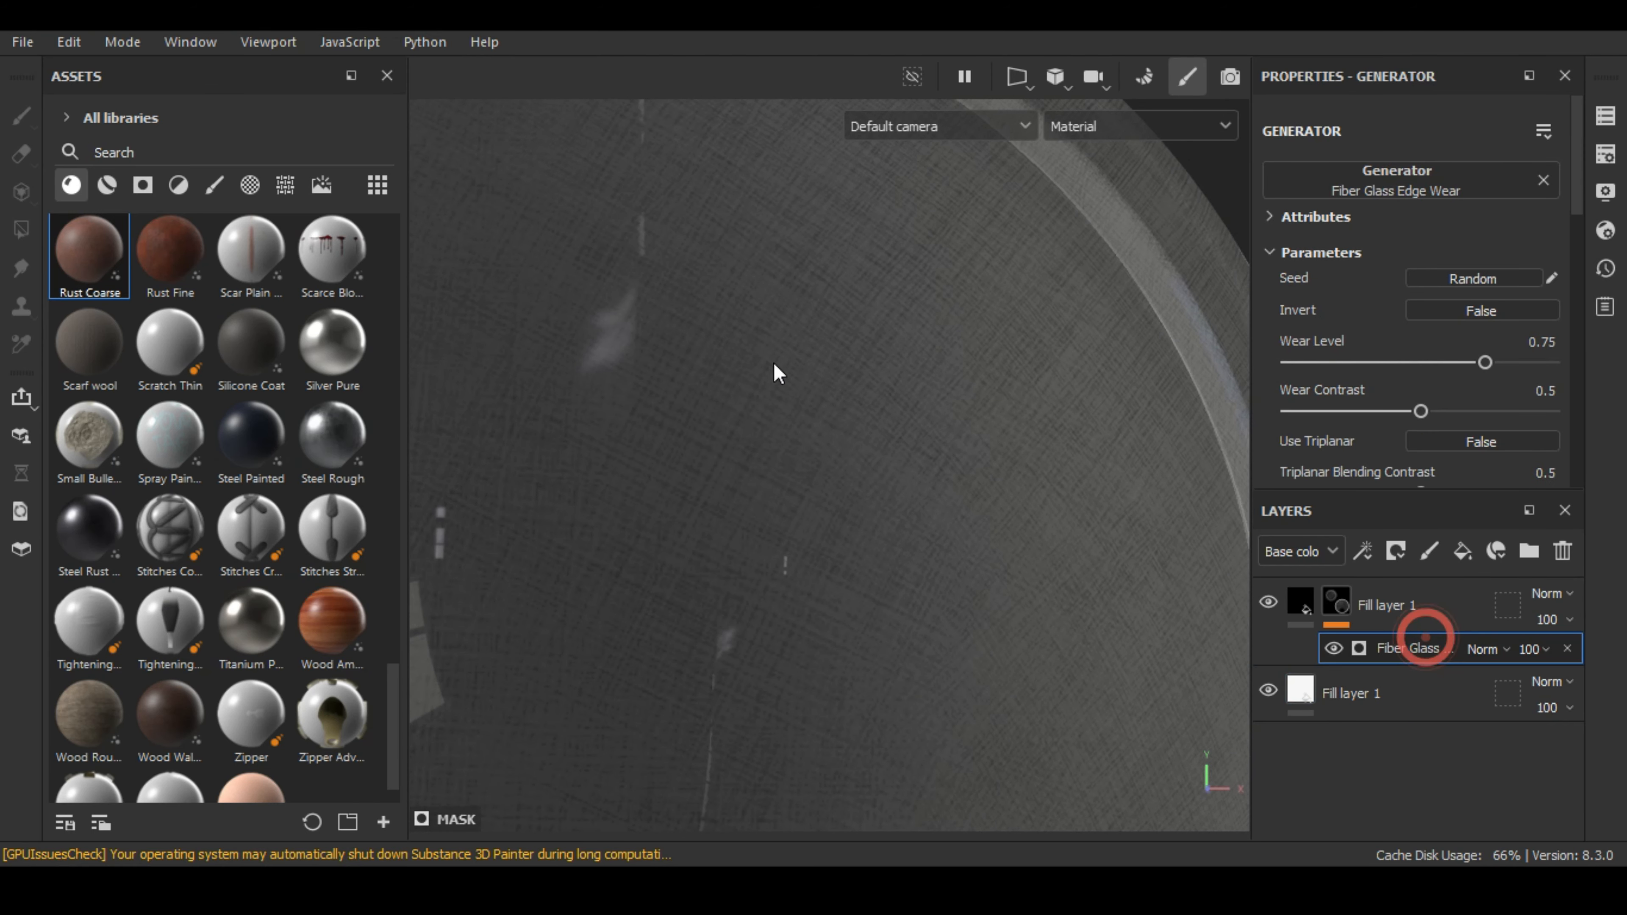
scroll(893, 378, down, 2)
alt+drag(992, 440, 893, 505)
scroll(894, 506, down, 3)
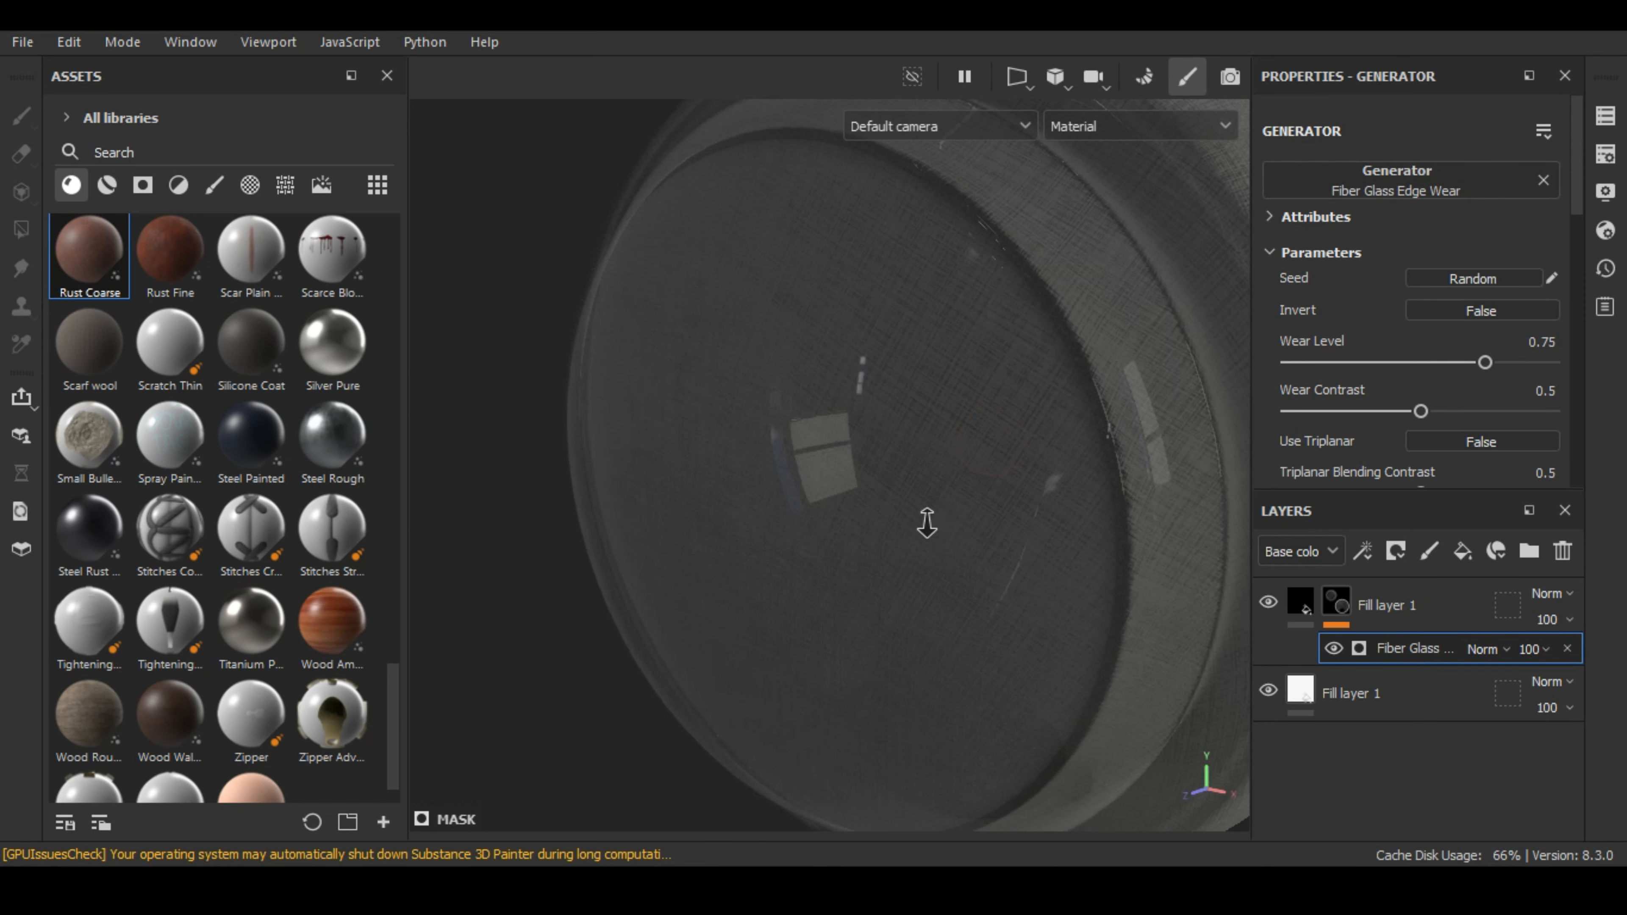
scroll(1064, 512, up, 4)
alt+drag(1024, 476, 1077, 422)
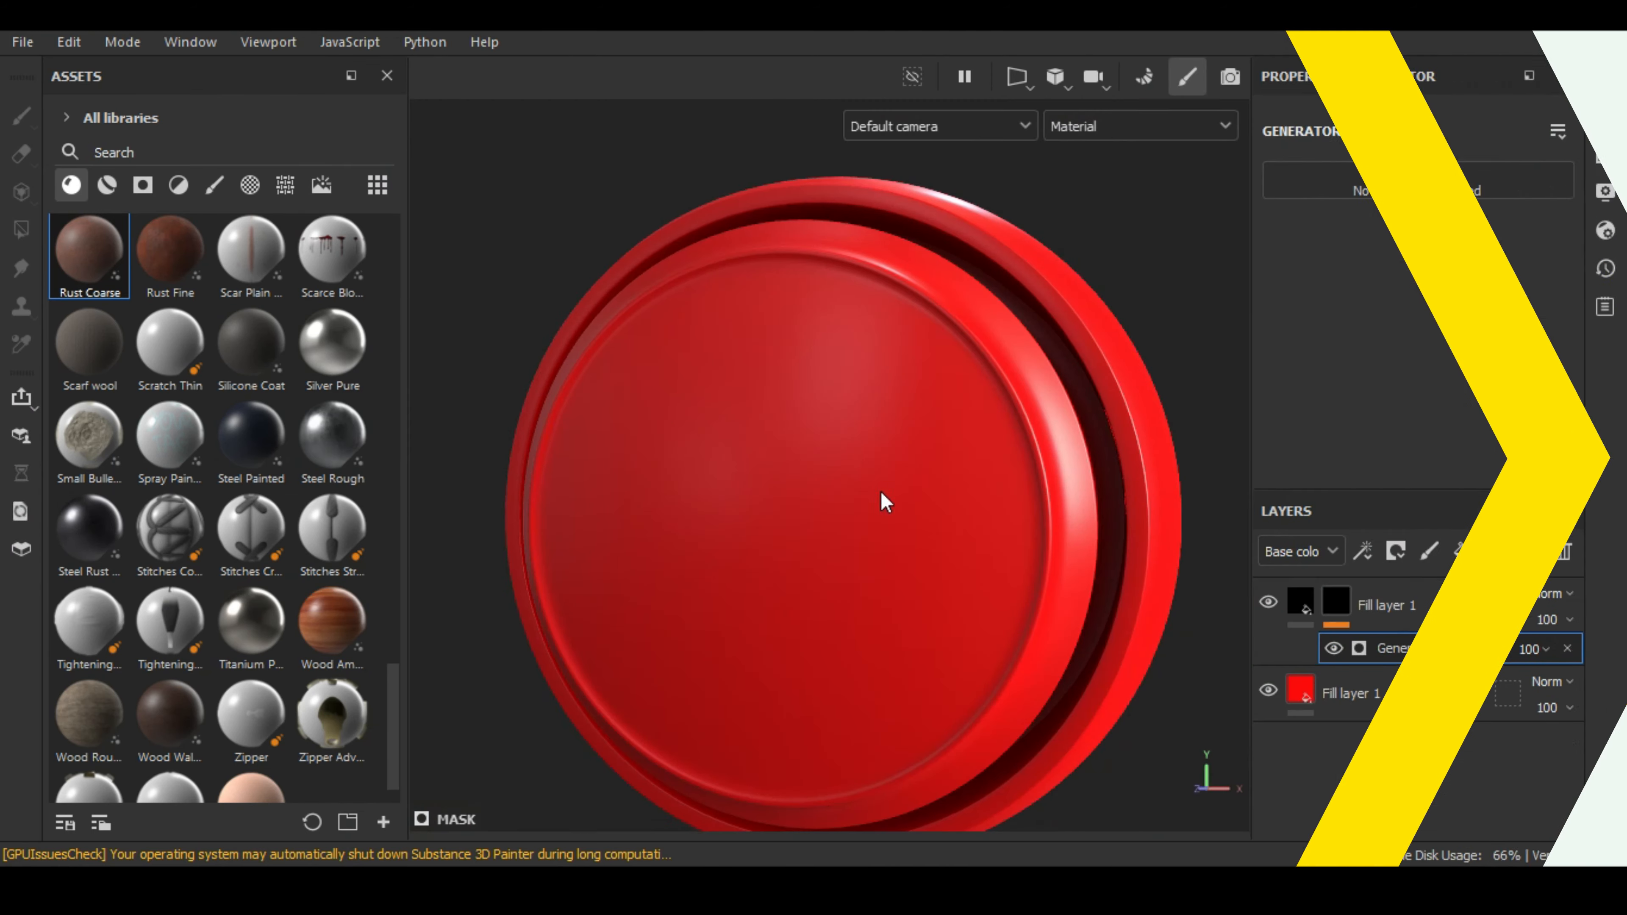
- Assign the Grayscale Conversion generator to the black fill's mask, with Balance at 1 and Contrast at 0.72
click(1434, 183)
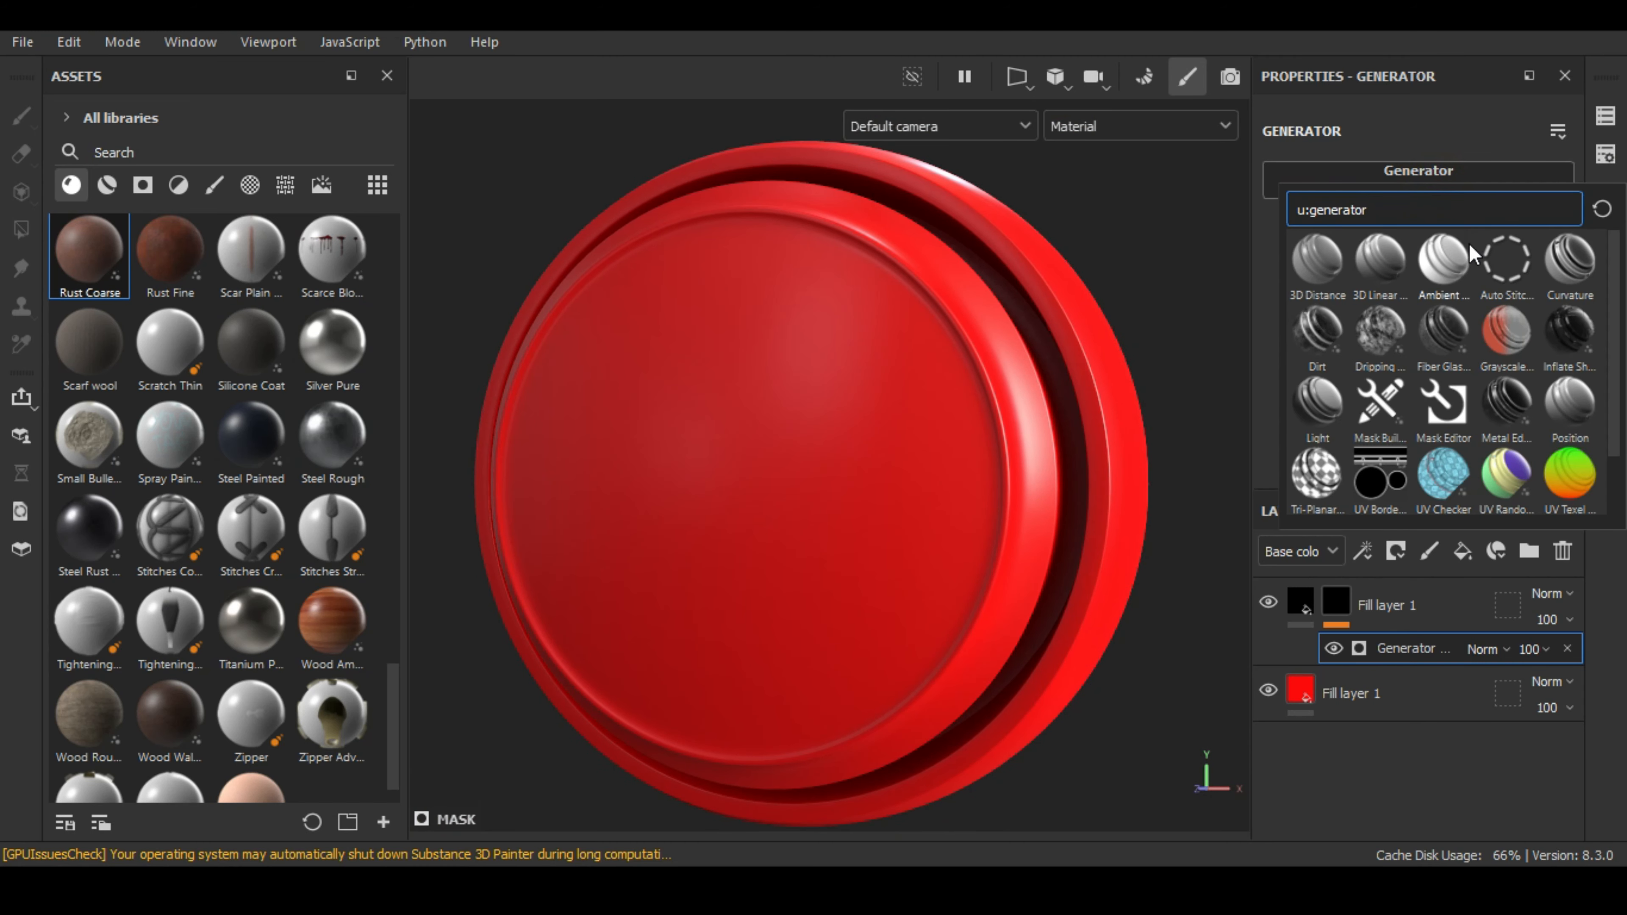
click(1510, 333)
alt+drag(926, 410, 966, 472)
drag(1420, 373, 1562, 360)
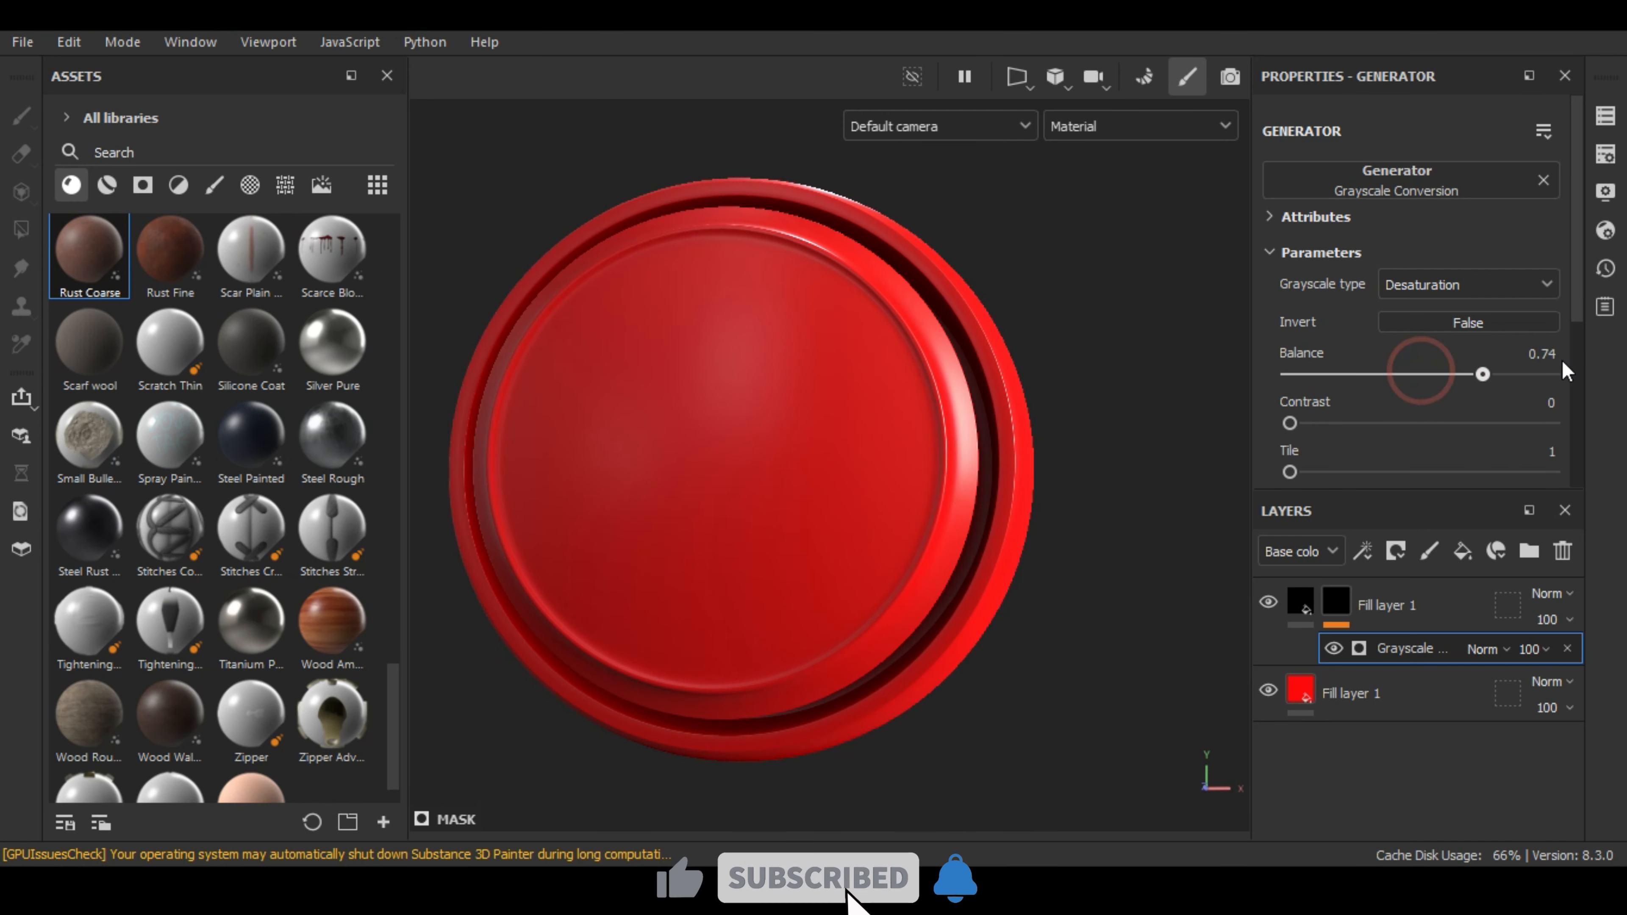
drag(1345, 423, 1476, 423)
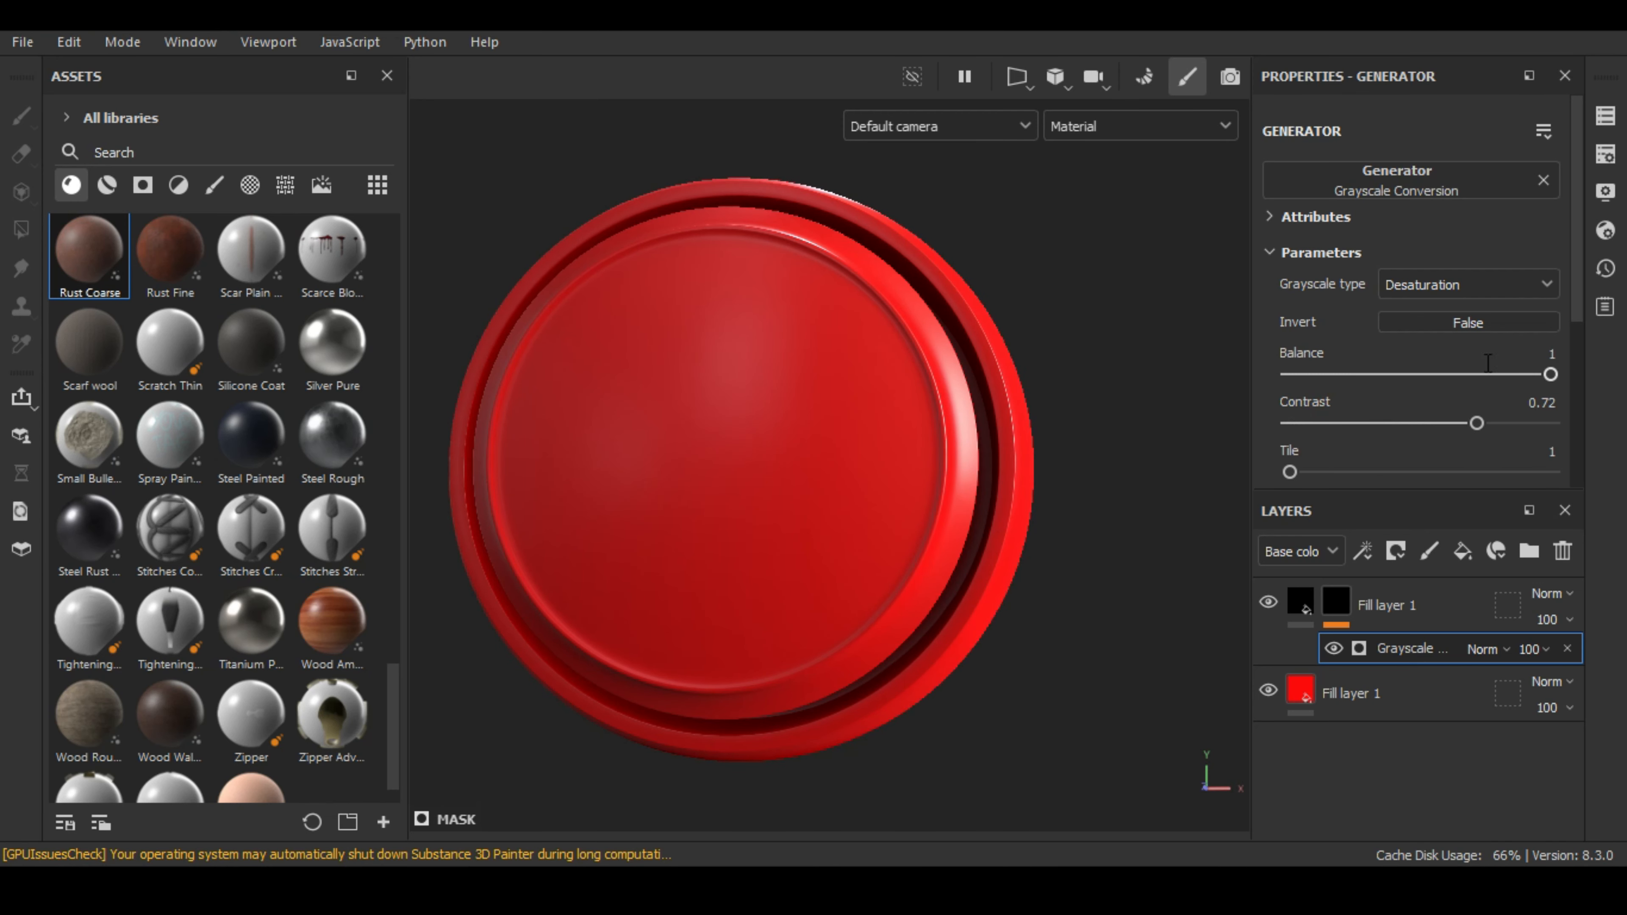
- Test the Grayscale Conversion generator's Invert option, and set Rotation to 165 and Tile to 10
click(1491, 327)
click(1491, 326)
scroll(1357, 311, down, 4)
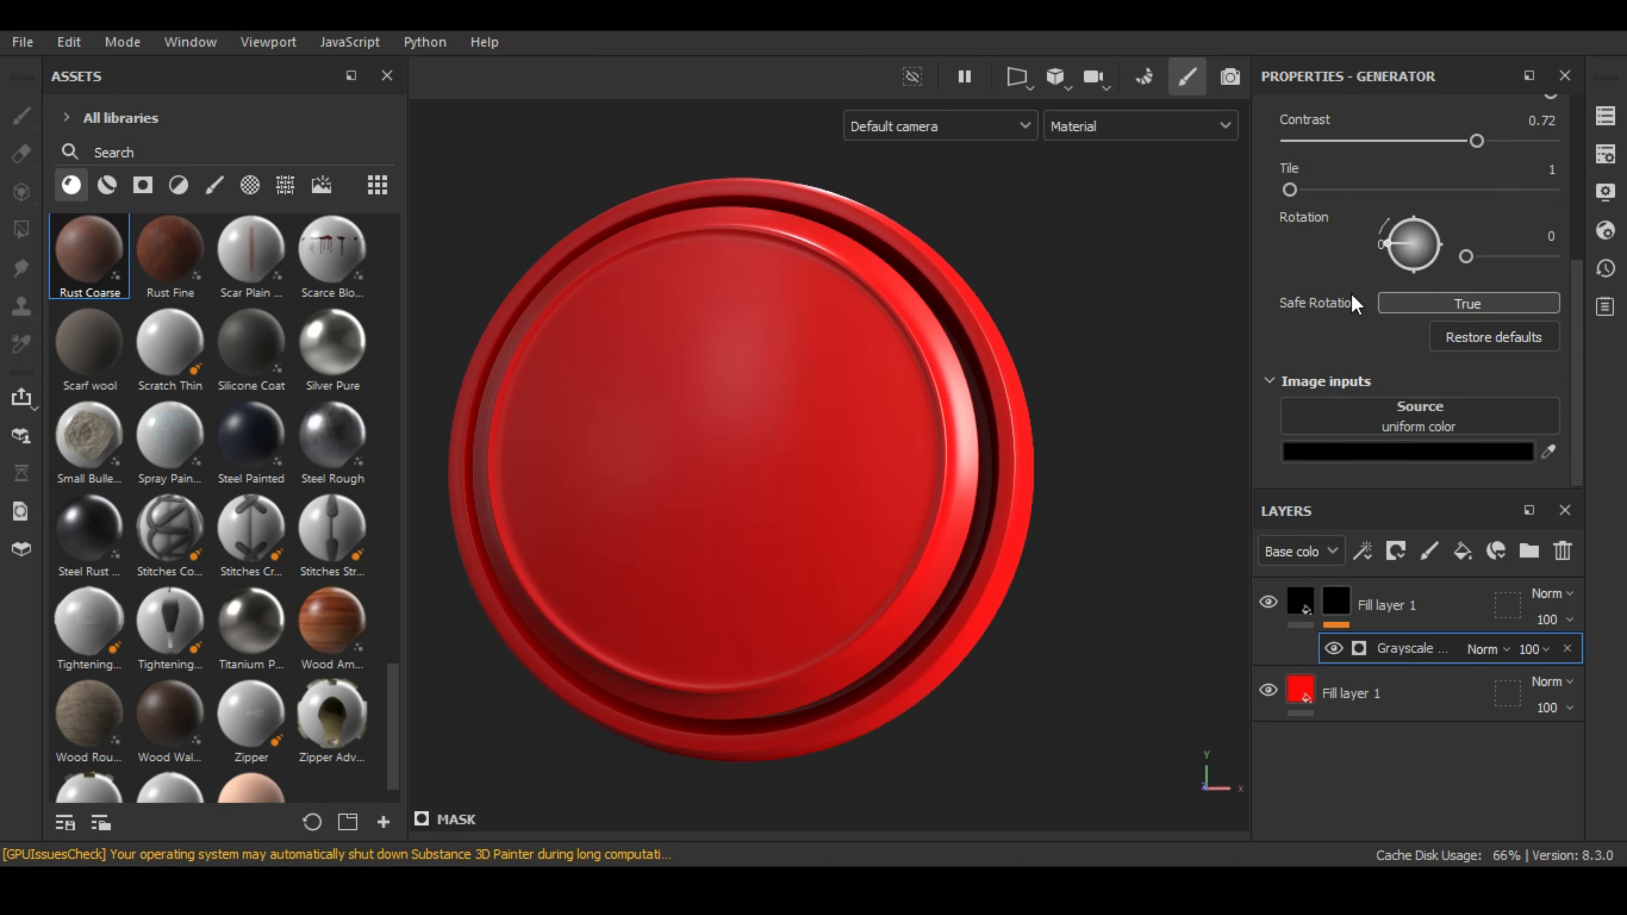
drag(1429, 221, 1504, 250)
drag(1320, 189, 1445, 190)
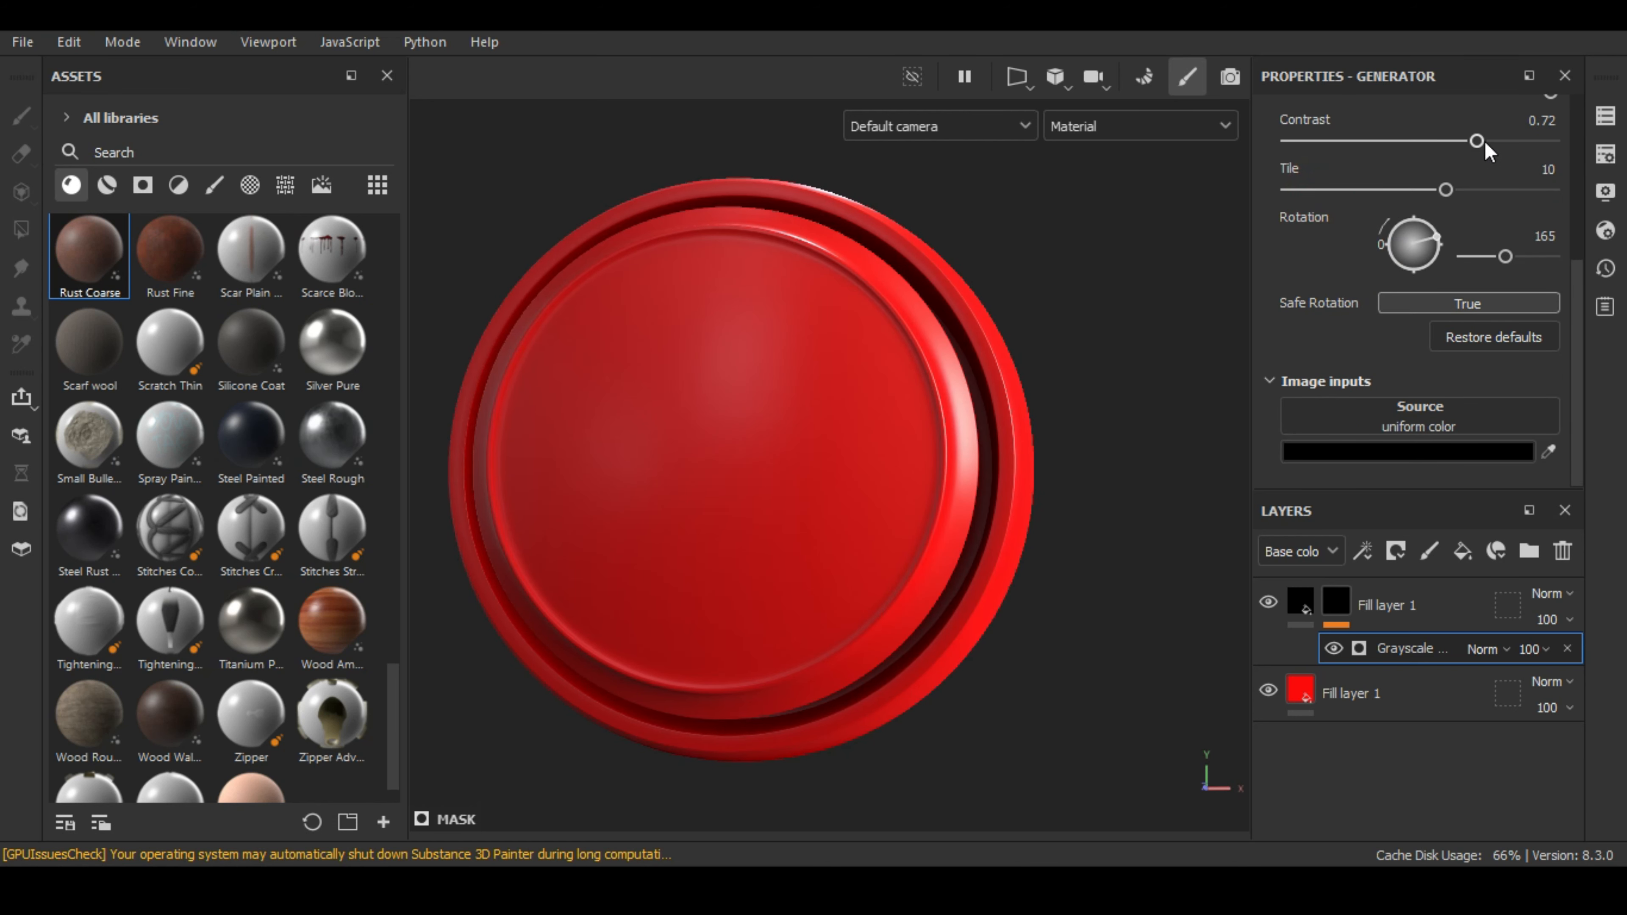
- Set the Grayscale Conversion generator's Contrast to 0.45 and view the ball from the side
scroll(961, 442, down, 2)
alt+drag(963, 463, 1138, 405)
scroll(1140, 402, up, 3)
alt+middle_drag(1192, 441, 1149, 458)
alt+drag(1148, 458, 1211, 410)
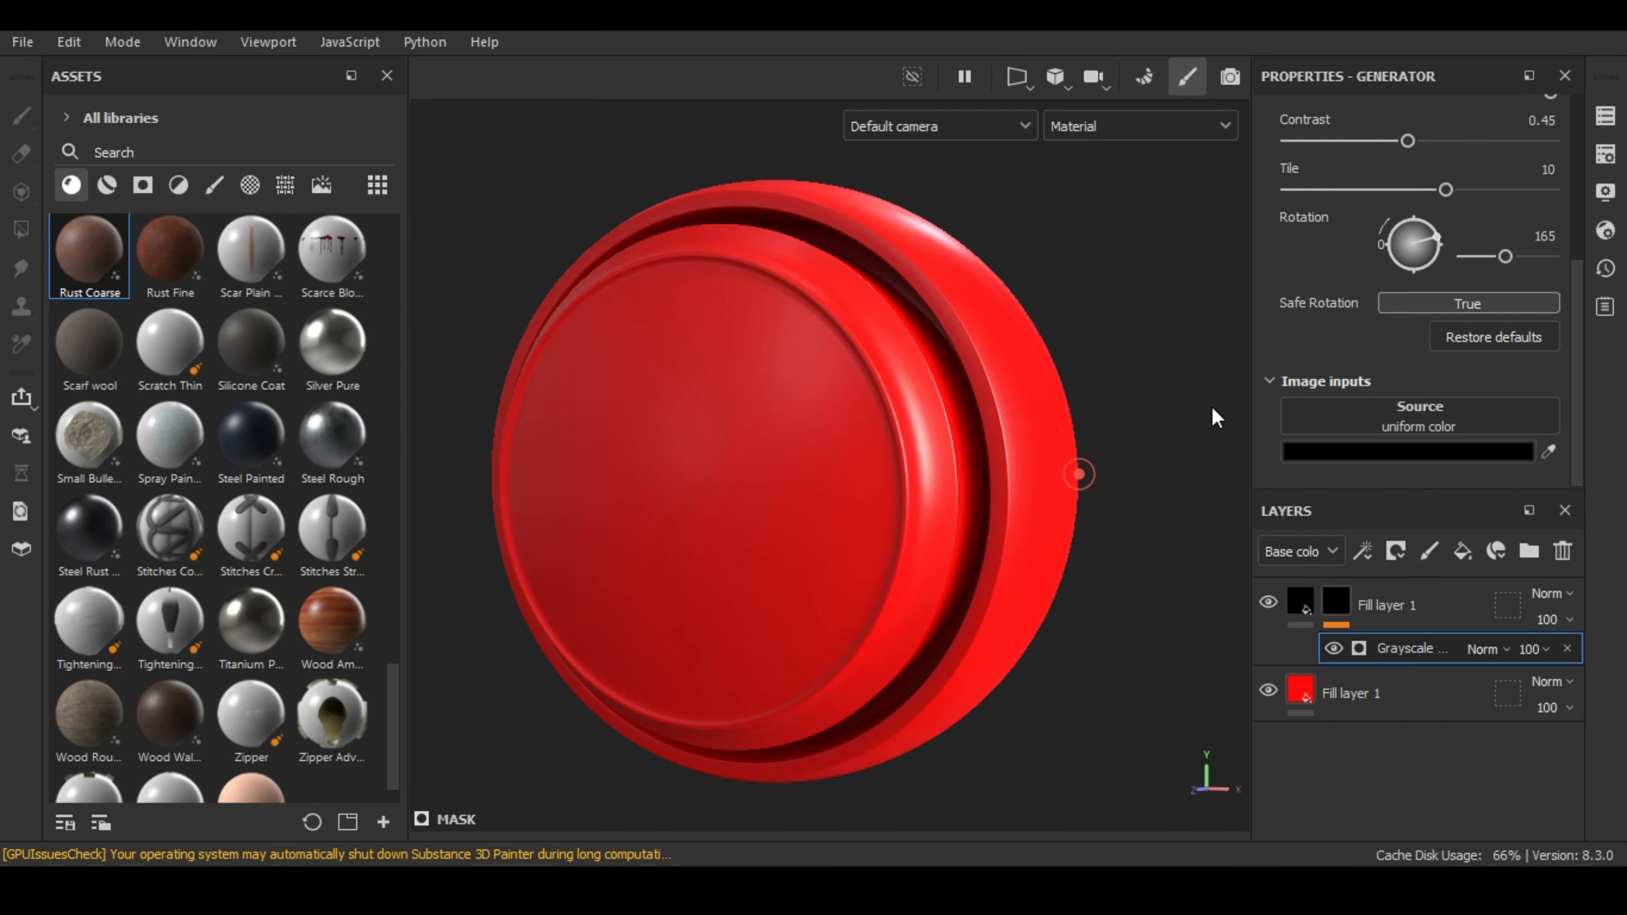
- Set the Grayscale type to Average and try Invert on and back off
scroll(1415, 299, up, 5)
click(1469, 276)
click(1429, 319)
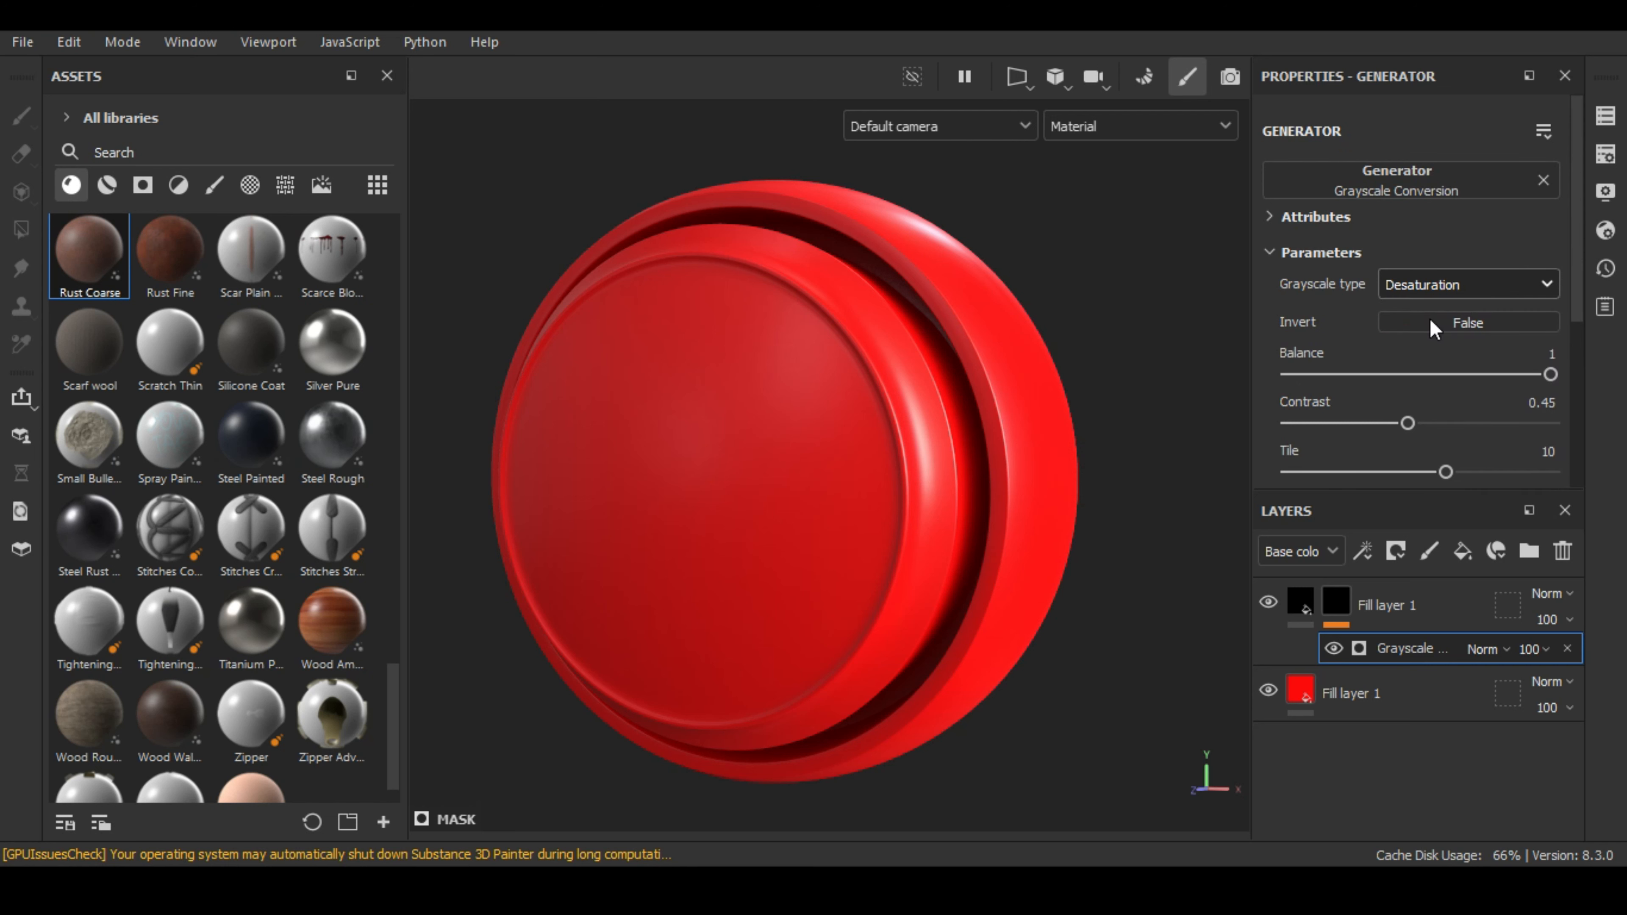
click(1457, 287)
click(1449, 360)
click(1460, 321)
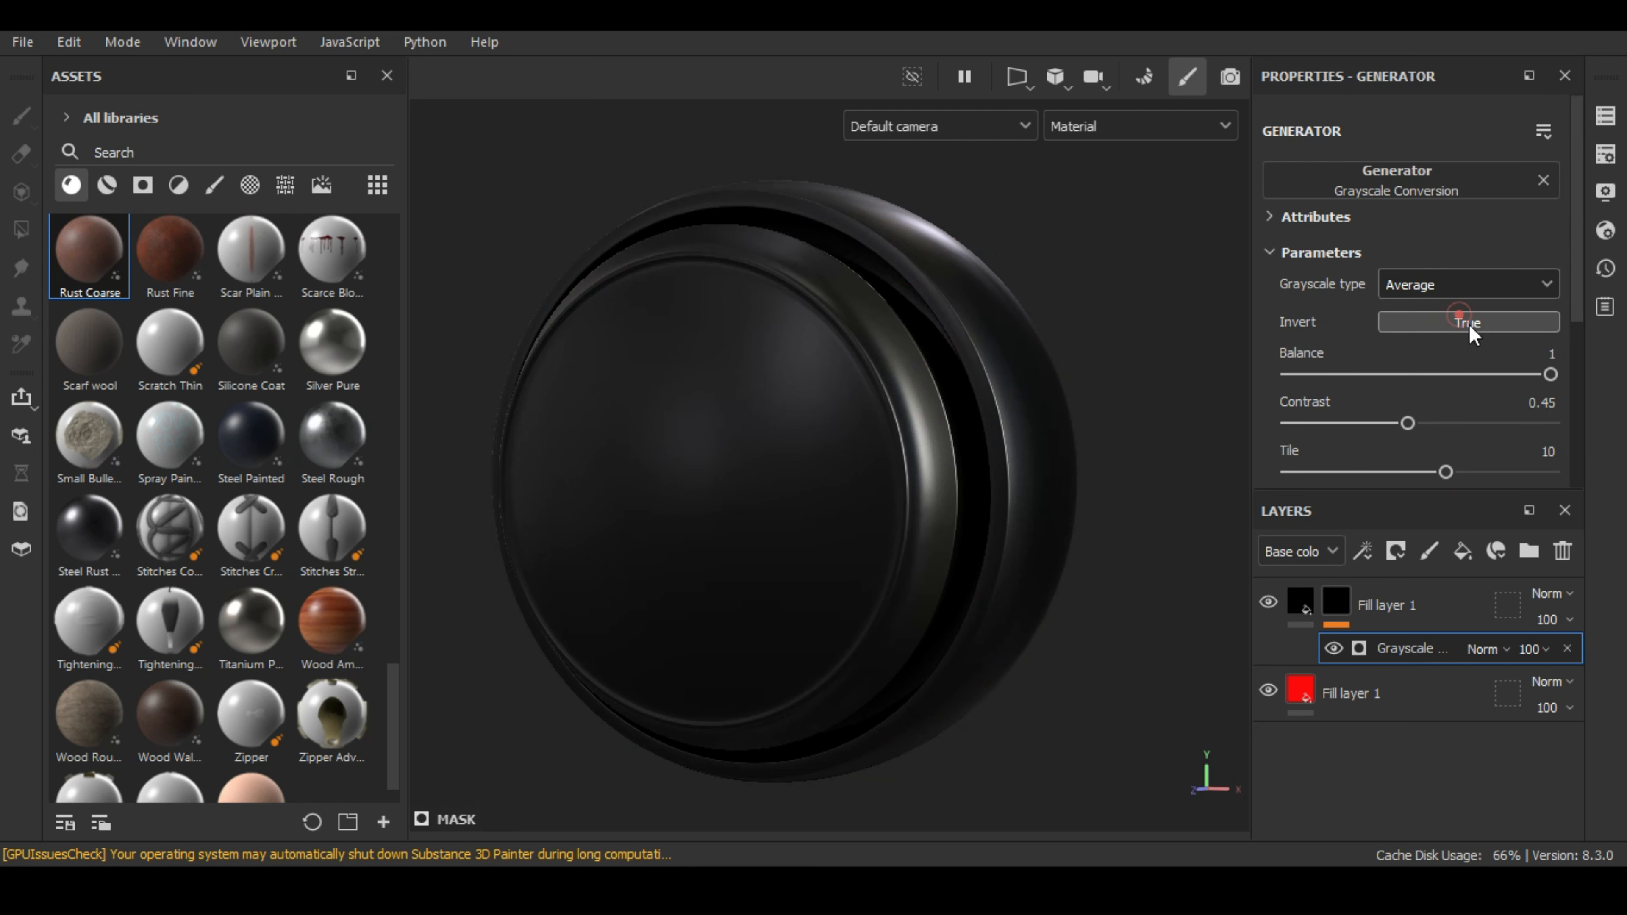
click(1461, 322)
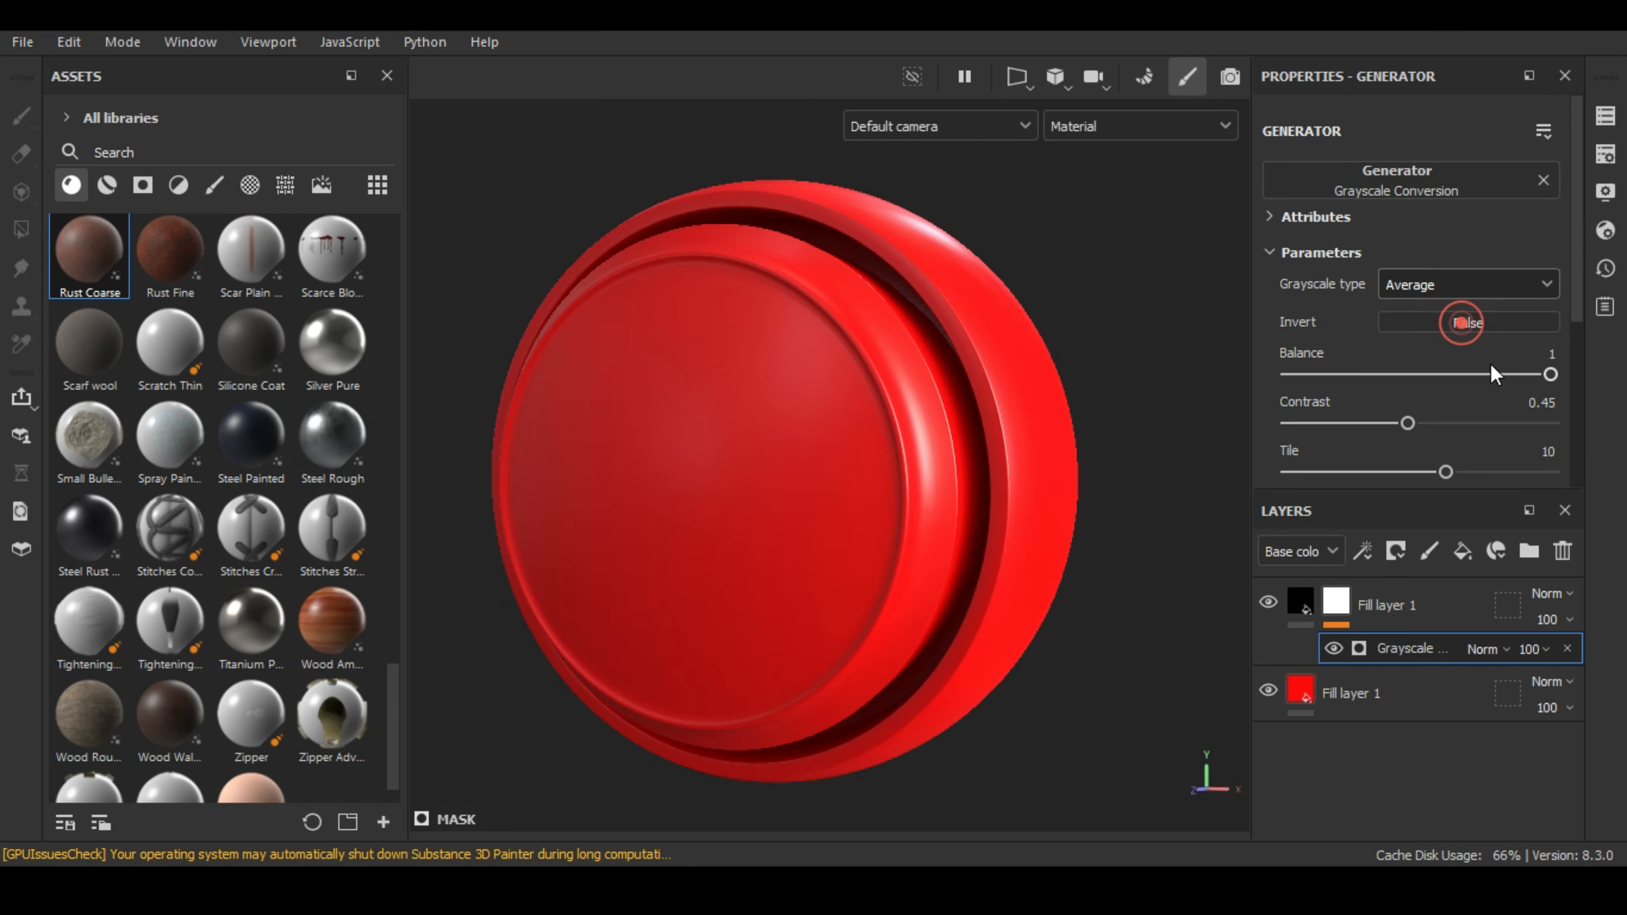
- Replace the mask's generator with Inflate Shrinkwrap and set its Raised Edge Width to 1
click(1426, 196)
click(1586, 337)
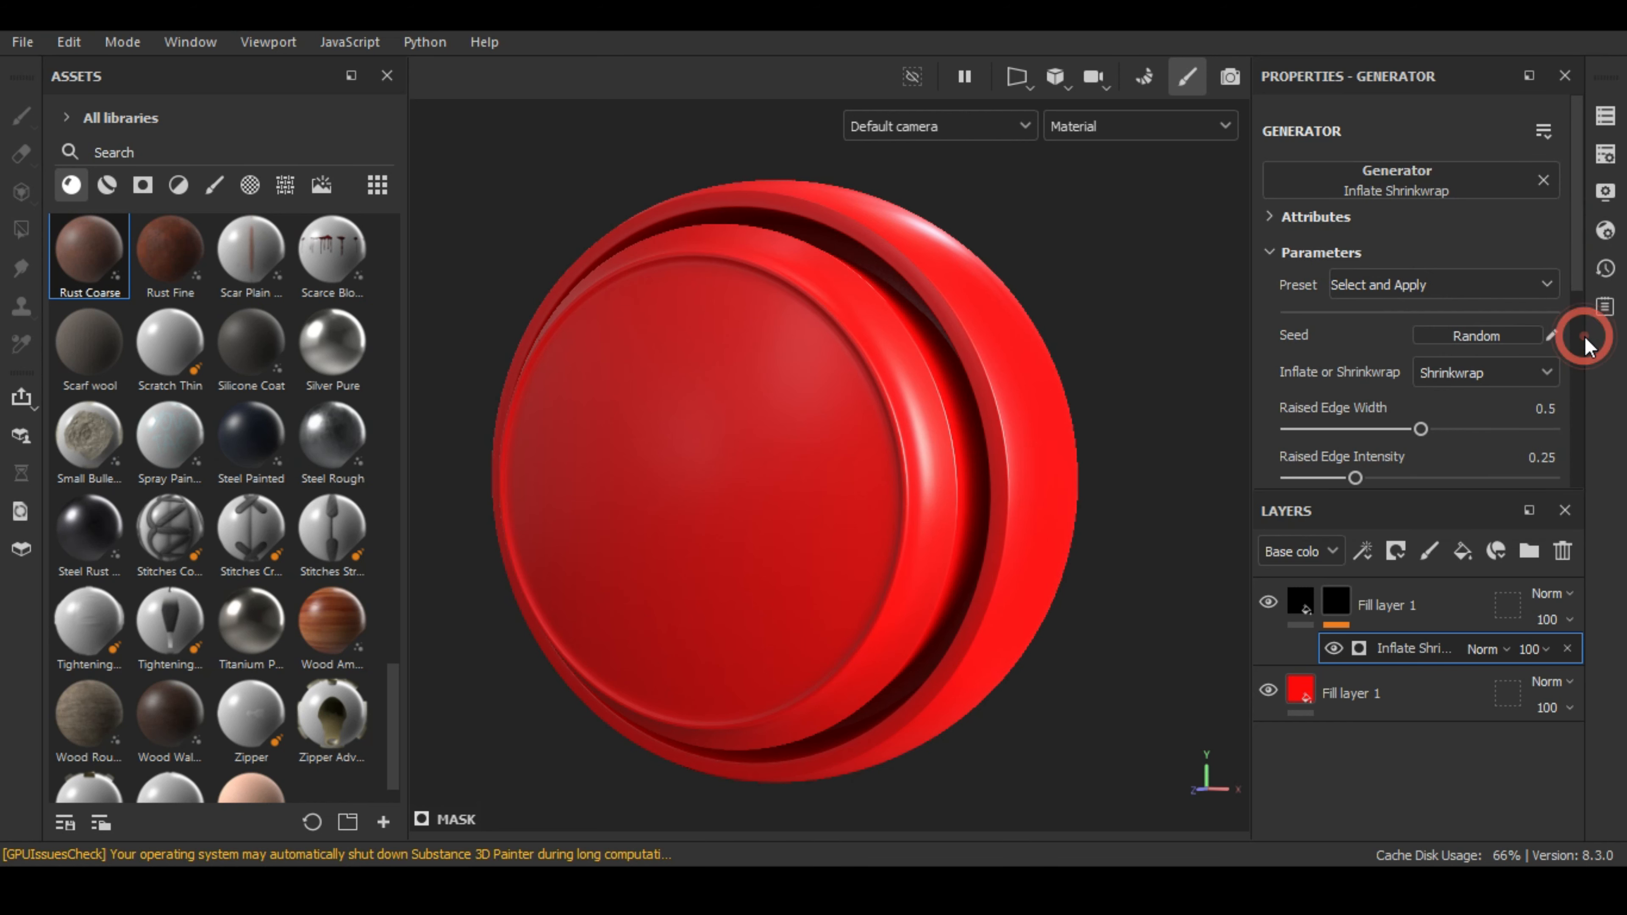
alt+middle_drag(922, 476, 961, 487)
scroll(990, 492, up, 1)
alt+drag(977, 476, 858, 475)
drag(1420, 429, 1563, 429)
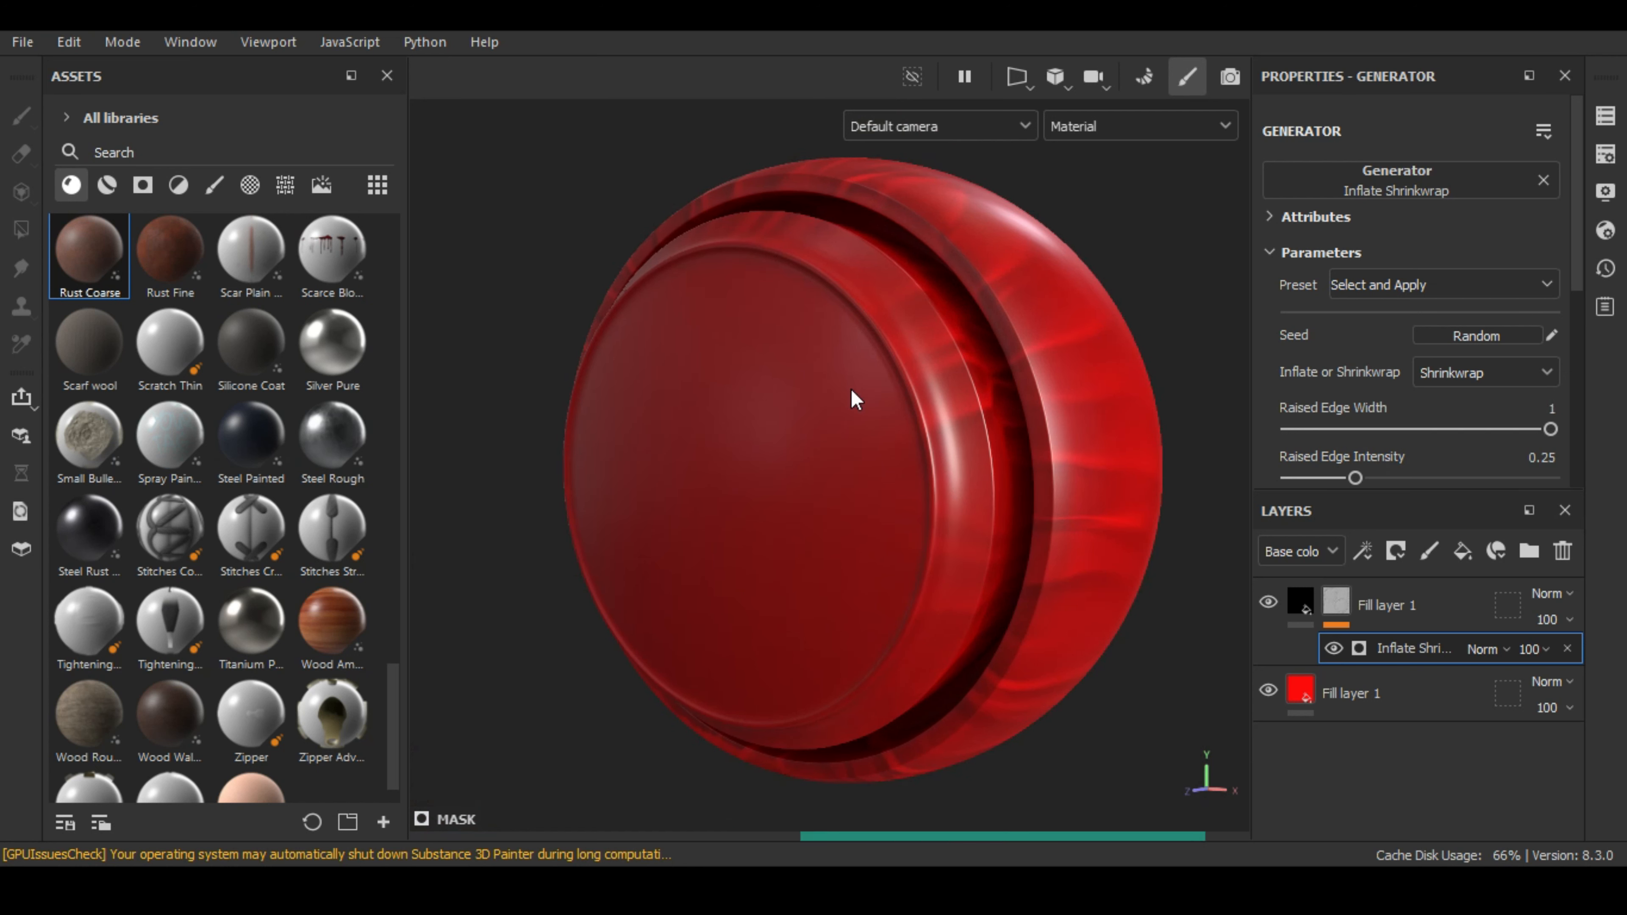
alt+drag(878, 508, 987, 500)
scroll(1456, 365, down, 2)
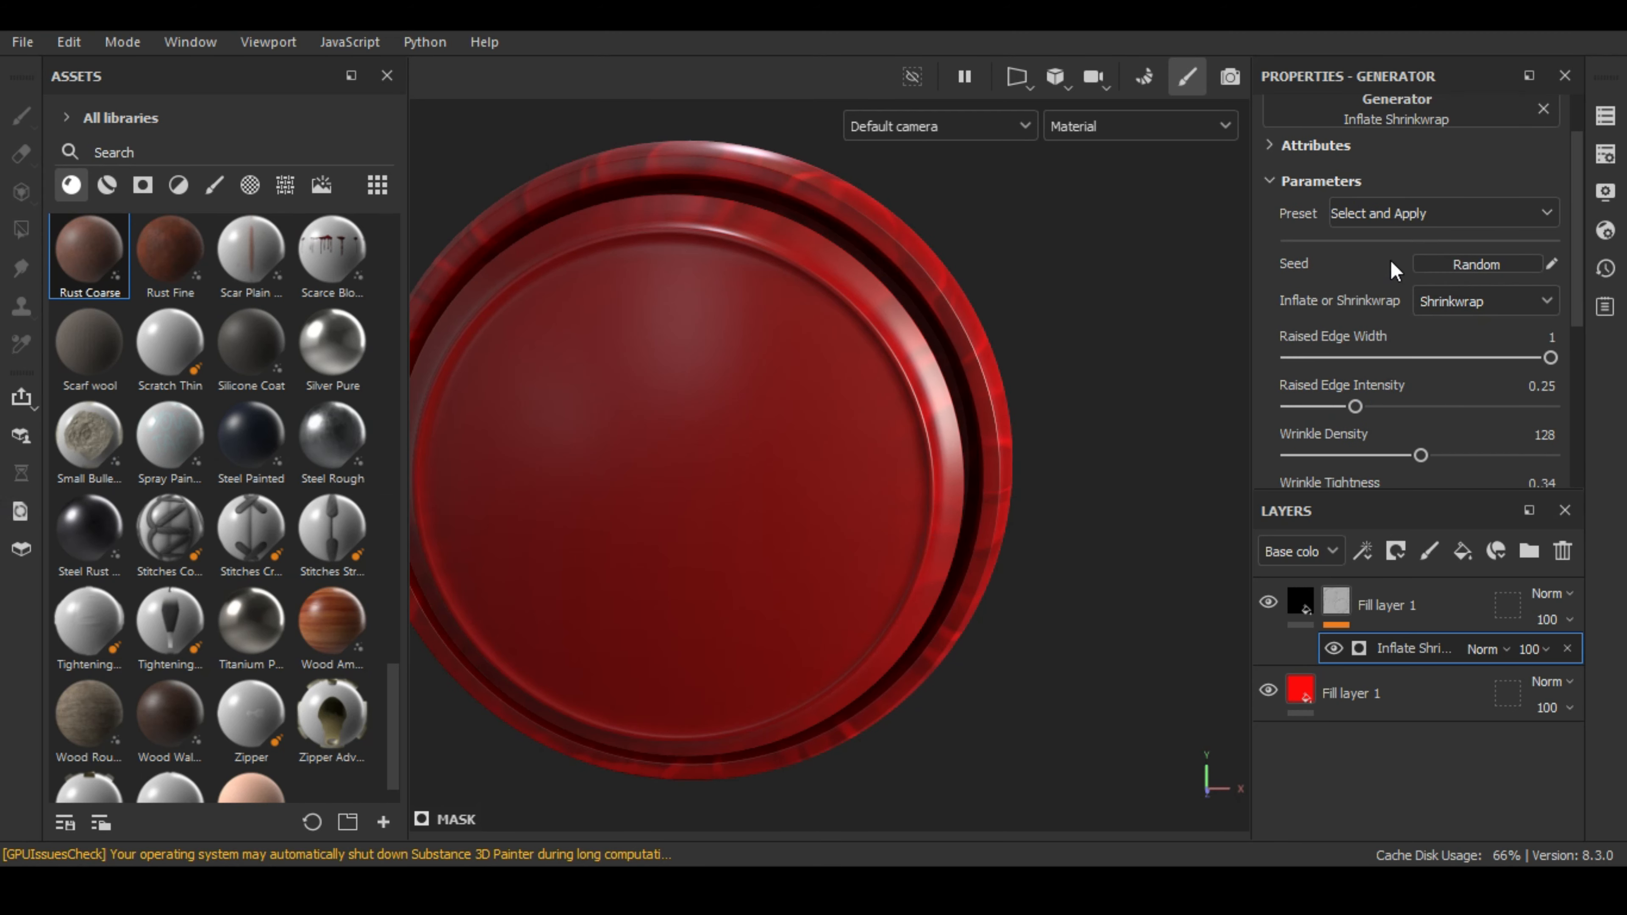
- Try the Inflate Shrinkwrap generator's Inflated preset, and apply the Vacuum Pulled preset in its place
click(1432, 215)
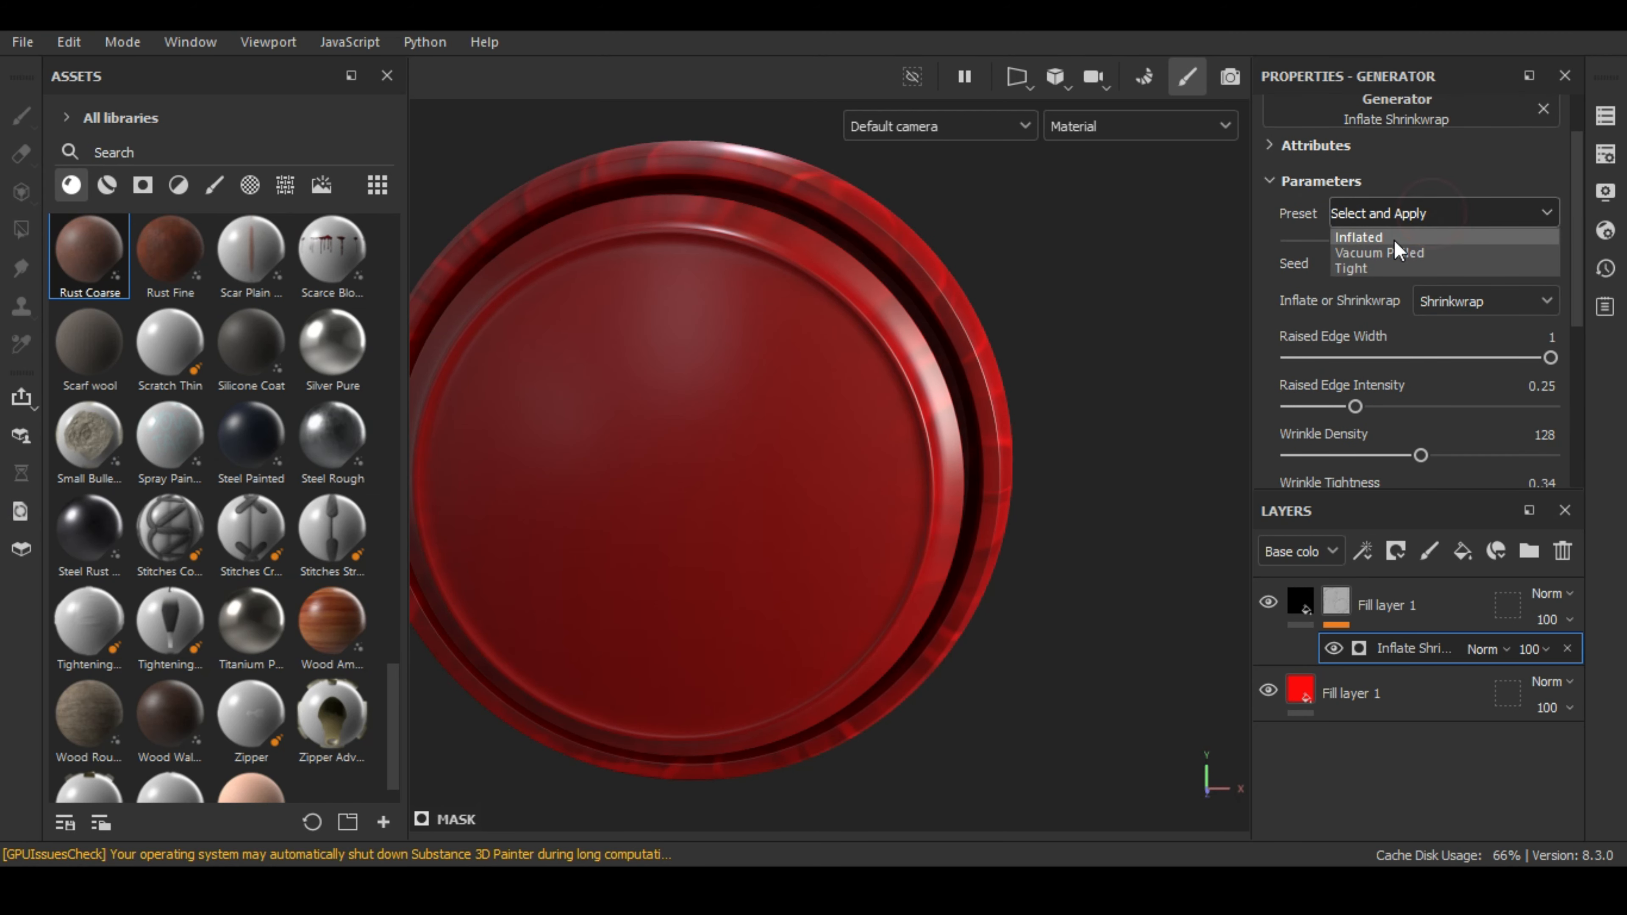
click(1394, 240)
alt+drag(951, 410, 1089, 500)
click(1453, 213)
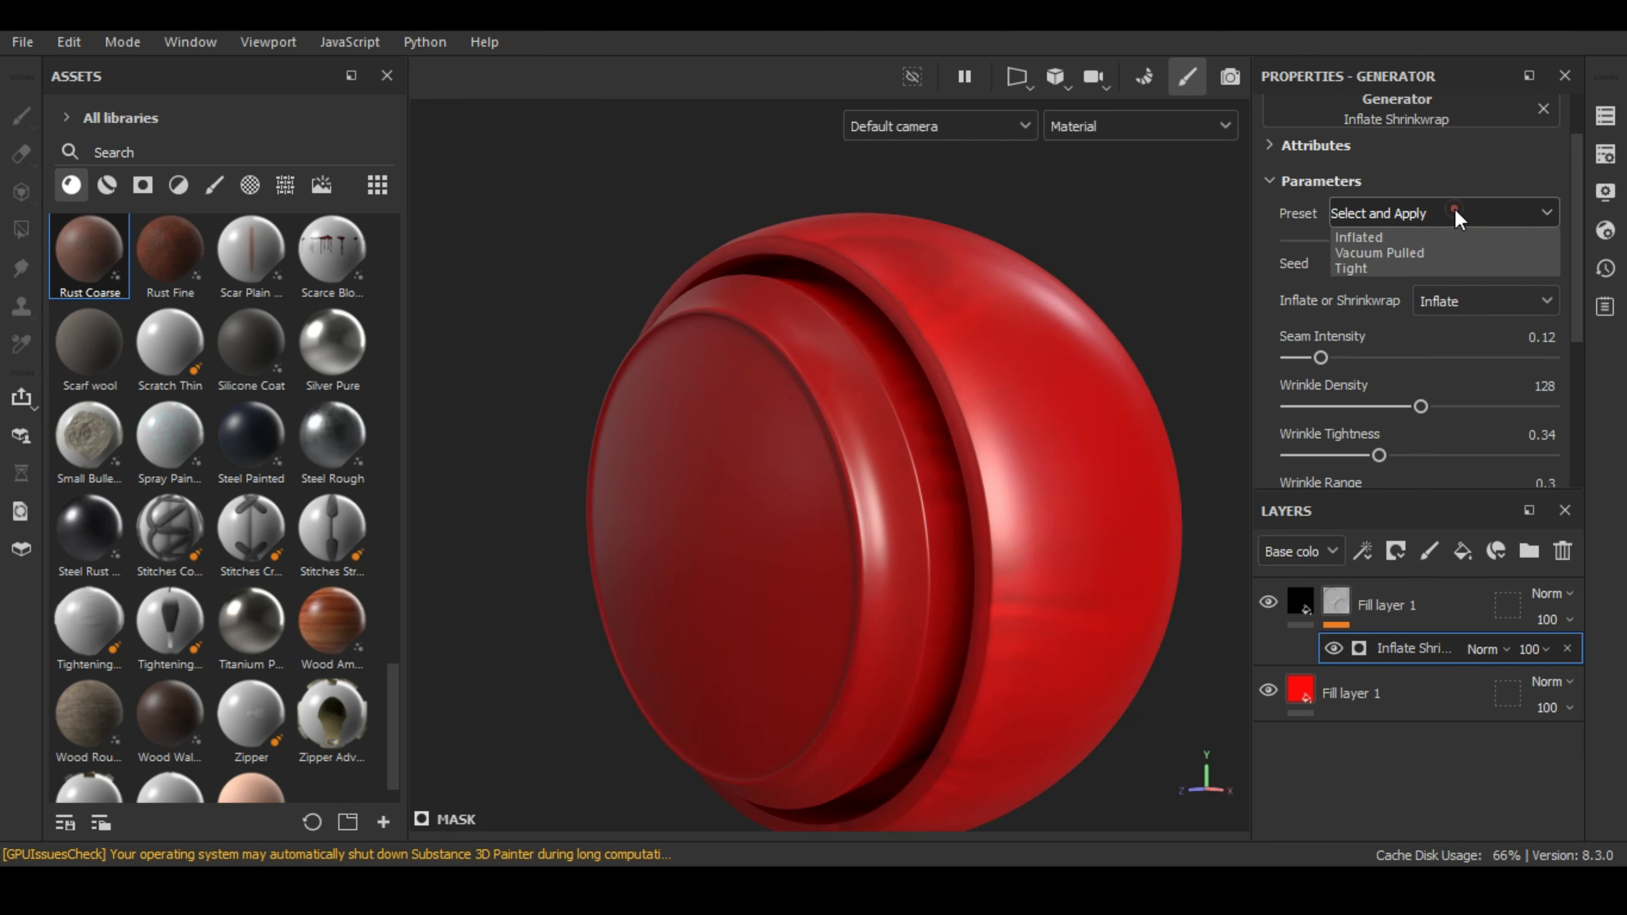
click(1384, 251)
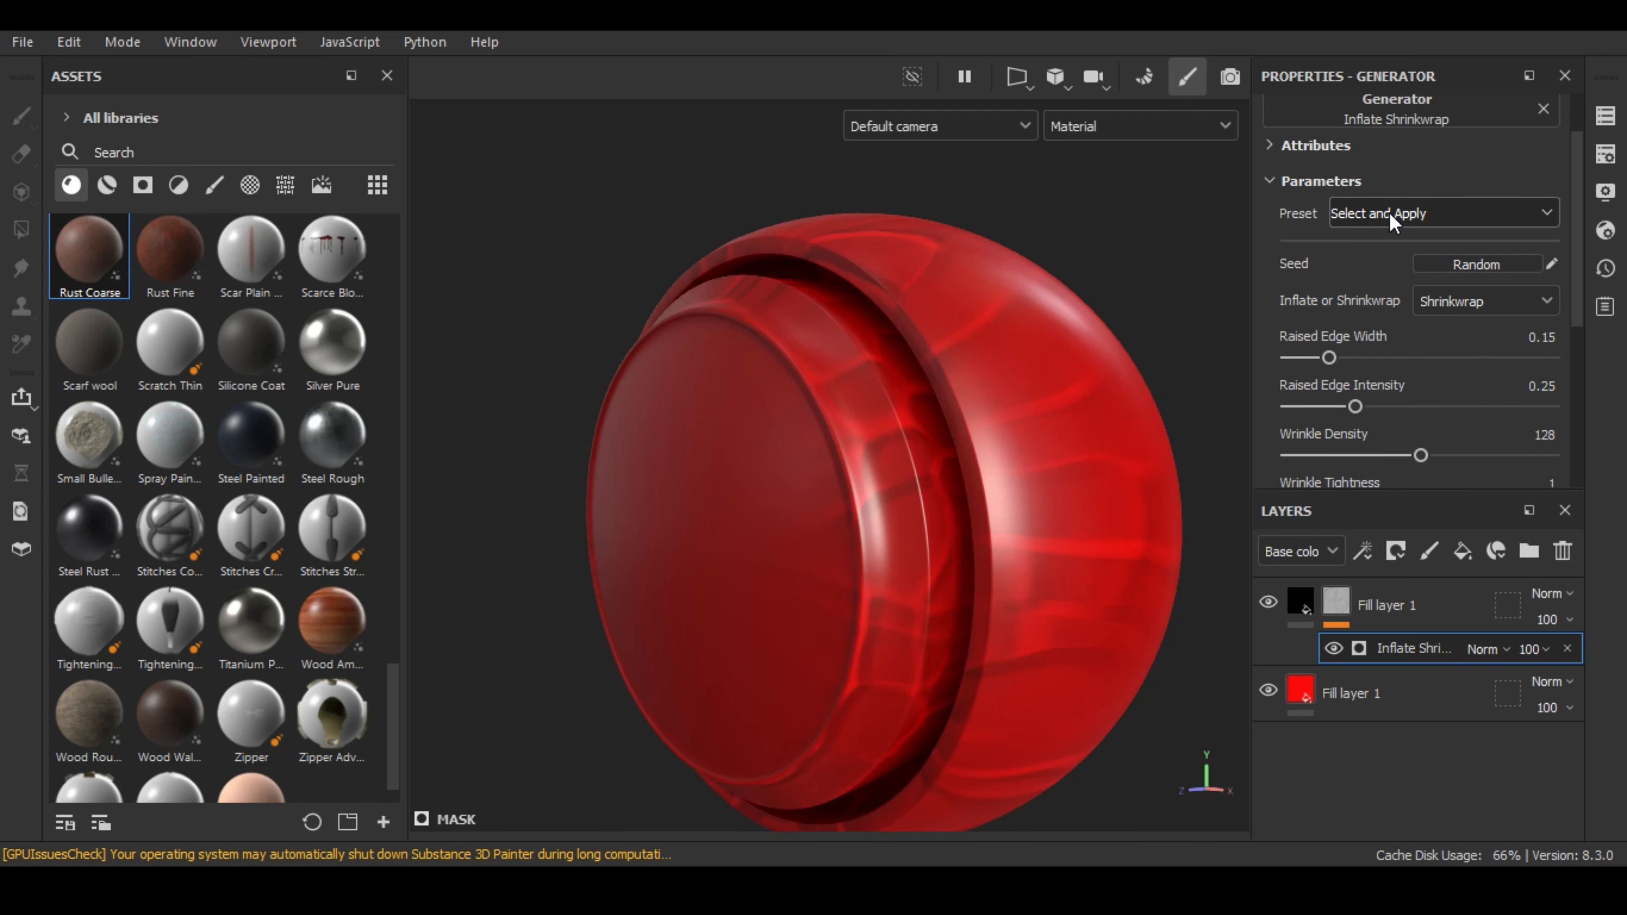
- Set the Inflate Shrinkwrap generator's Raised Edge Intensity to 0.82, Raised Edge Width to 0.41 and Wrinkle Density to 219
drag(1452, 373, 1506, 378)
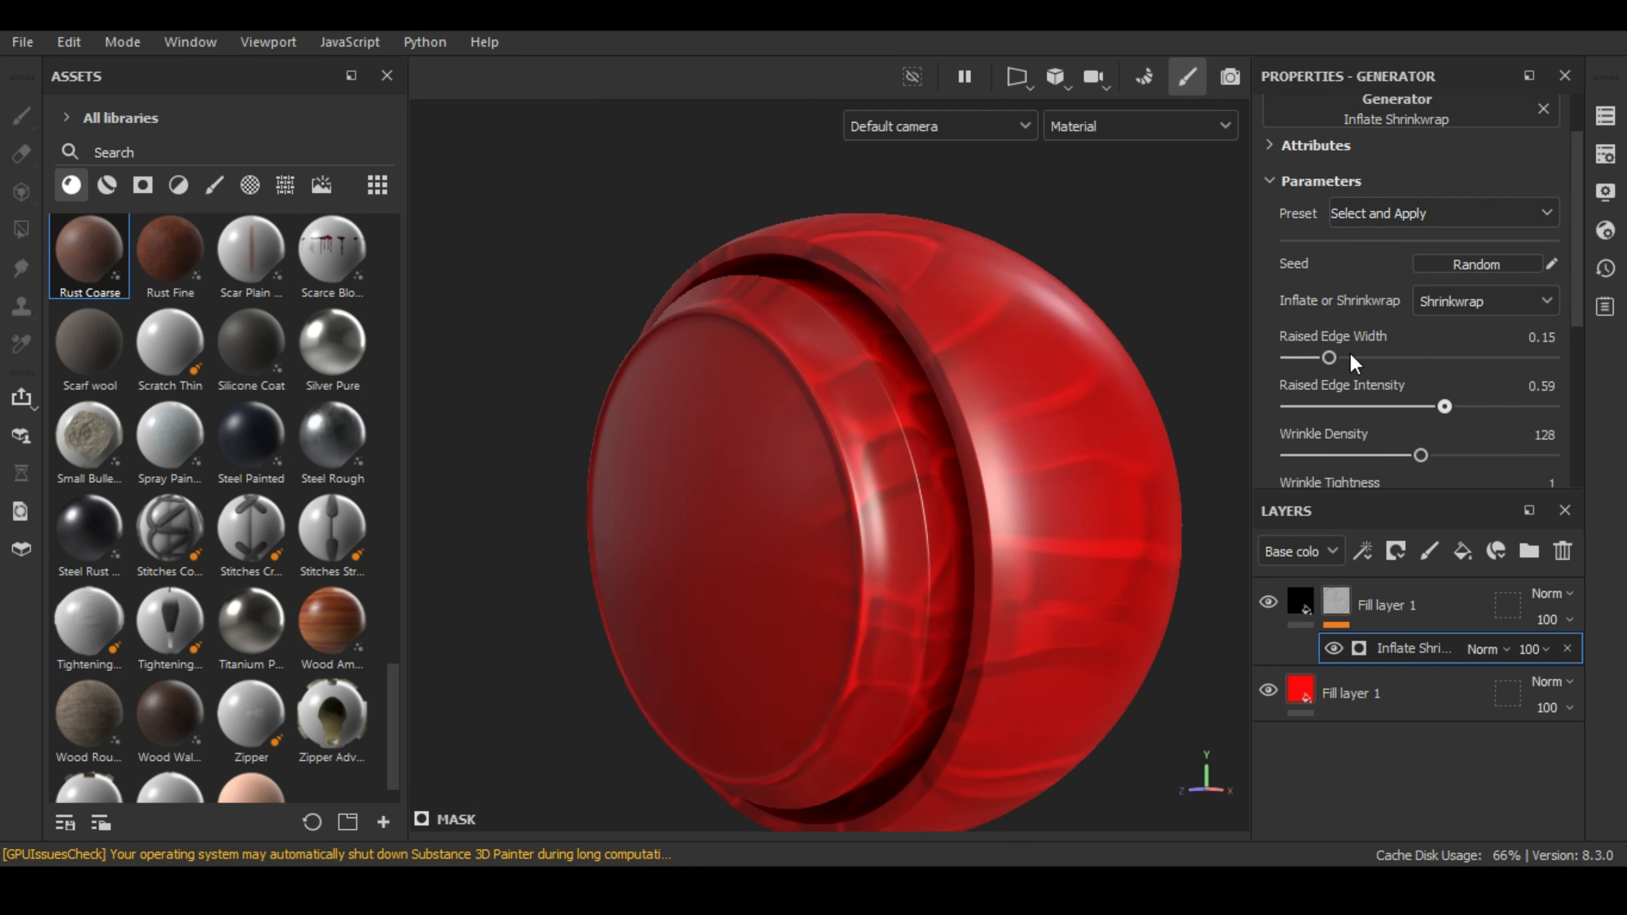
drag(1329, 358, 1396, 358)
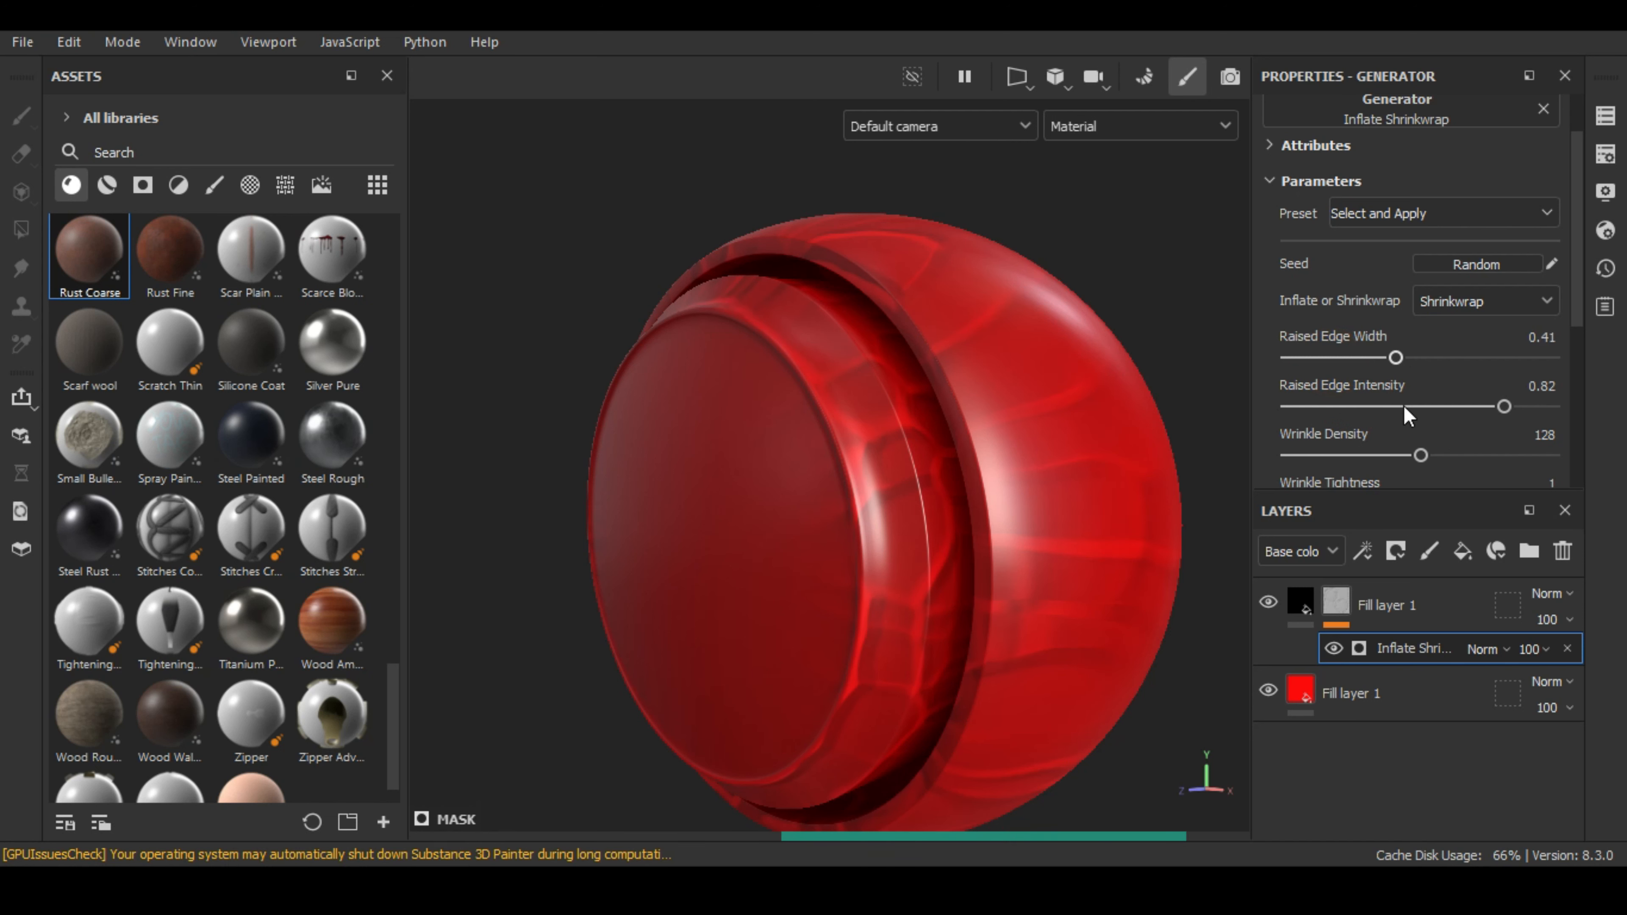
drag(1420, 454, 1414, 455)
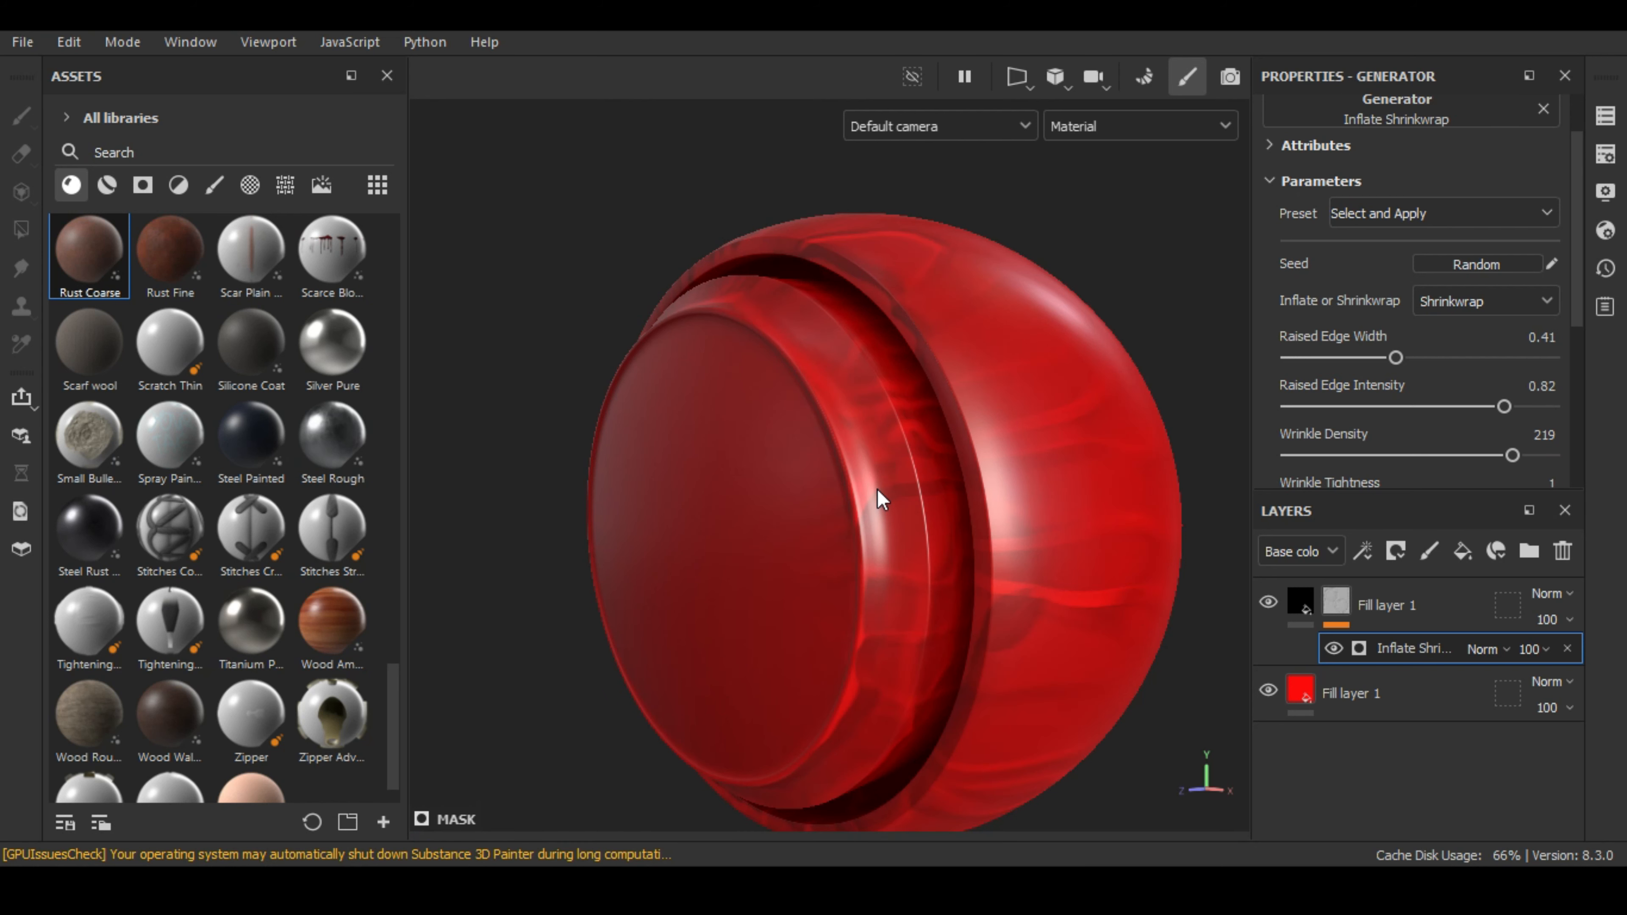
scroll(919, 480, up, 4)
alt+drag(936, 554, 975, 484)
scroll(975, 485, down, 5)
scroll(1396, 220, up, 2)
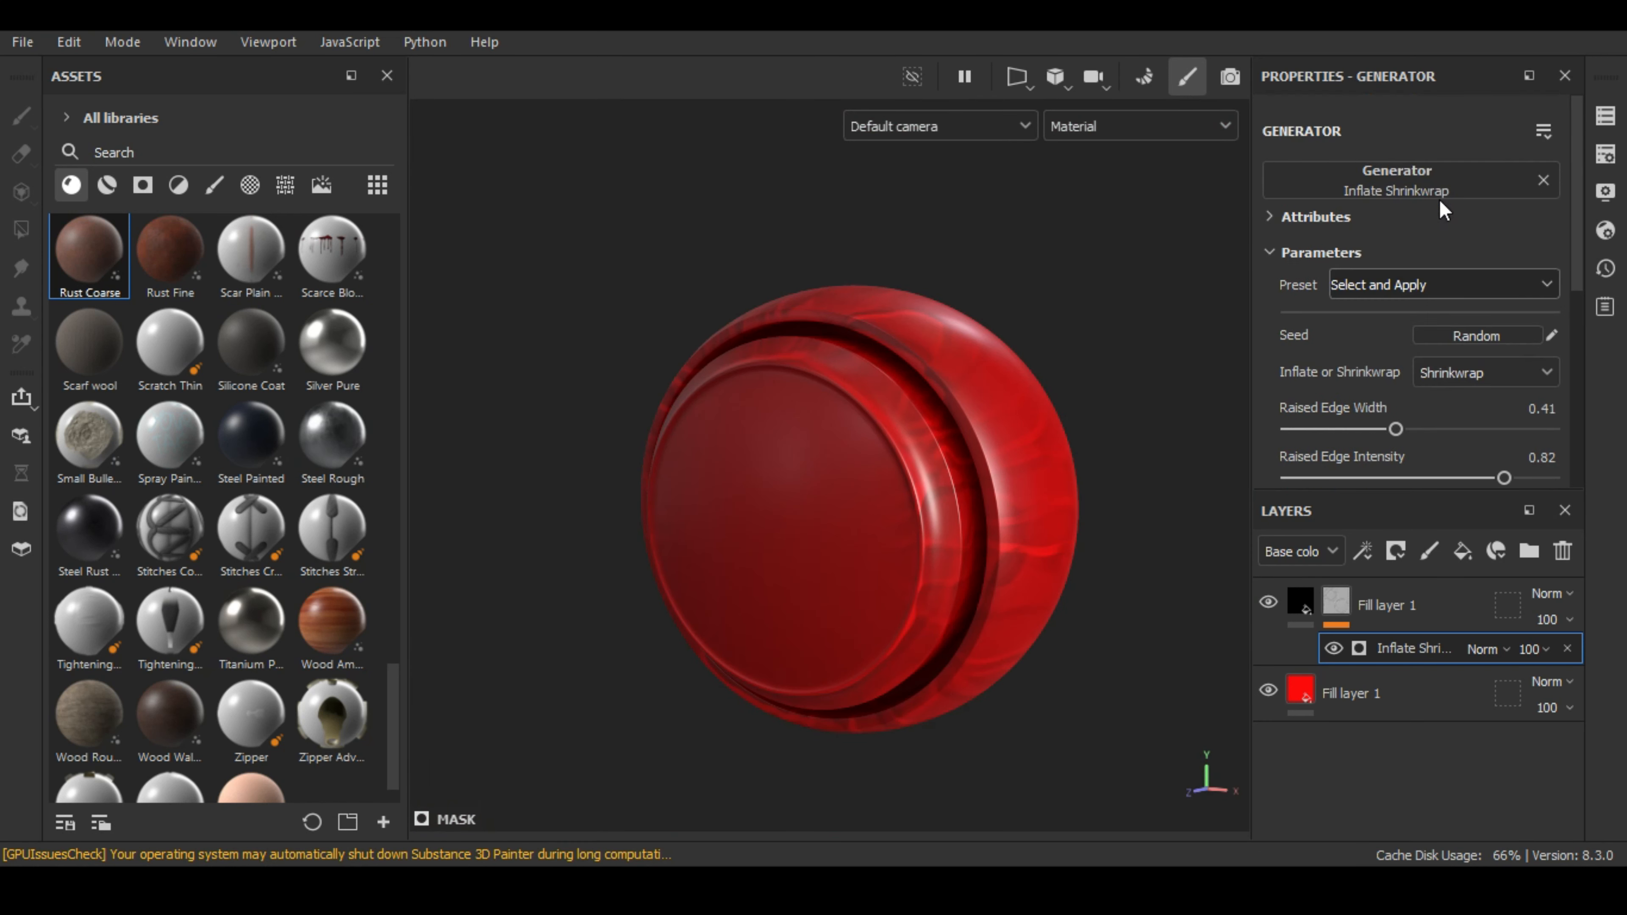
- Replace the mask's generator with Light and set its Horizontal Angle to 249
click(1420, 184)
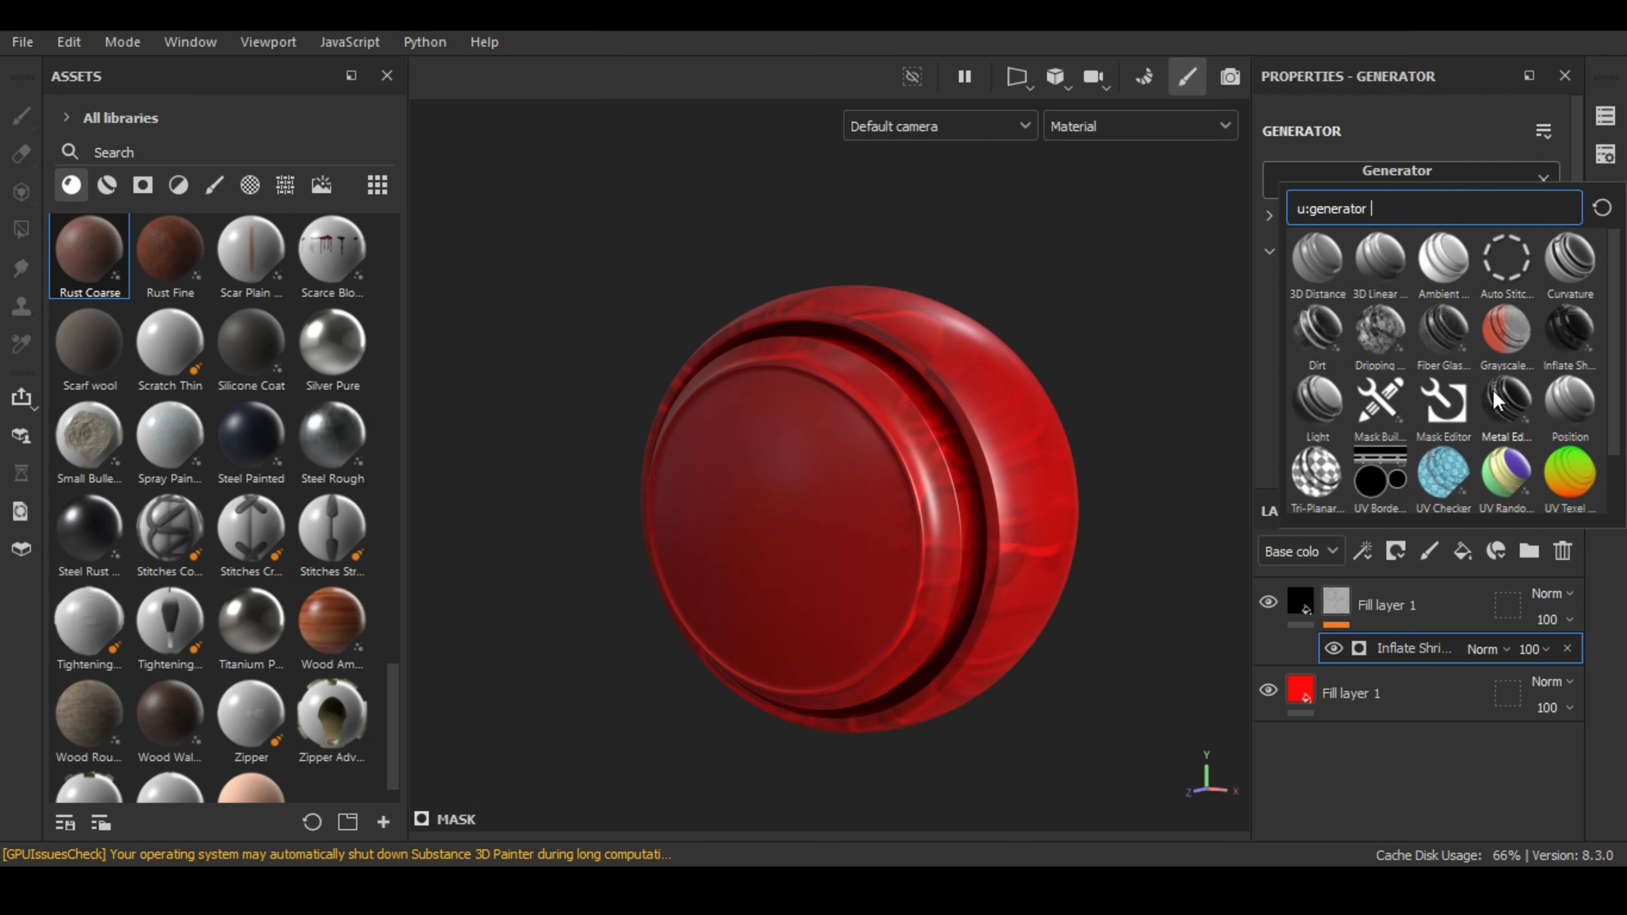
click(1316, 416)
alt+drag(950, 427, 1213, 617)
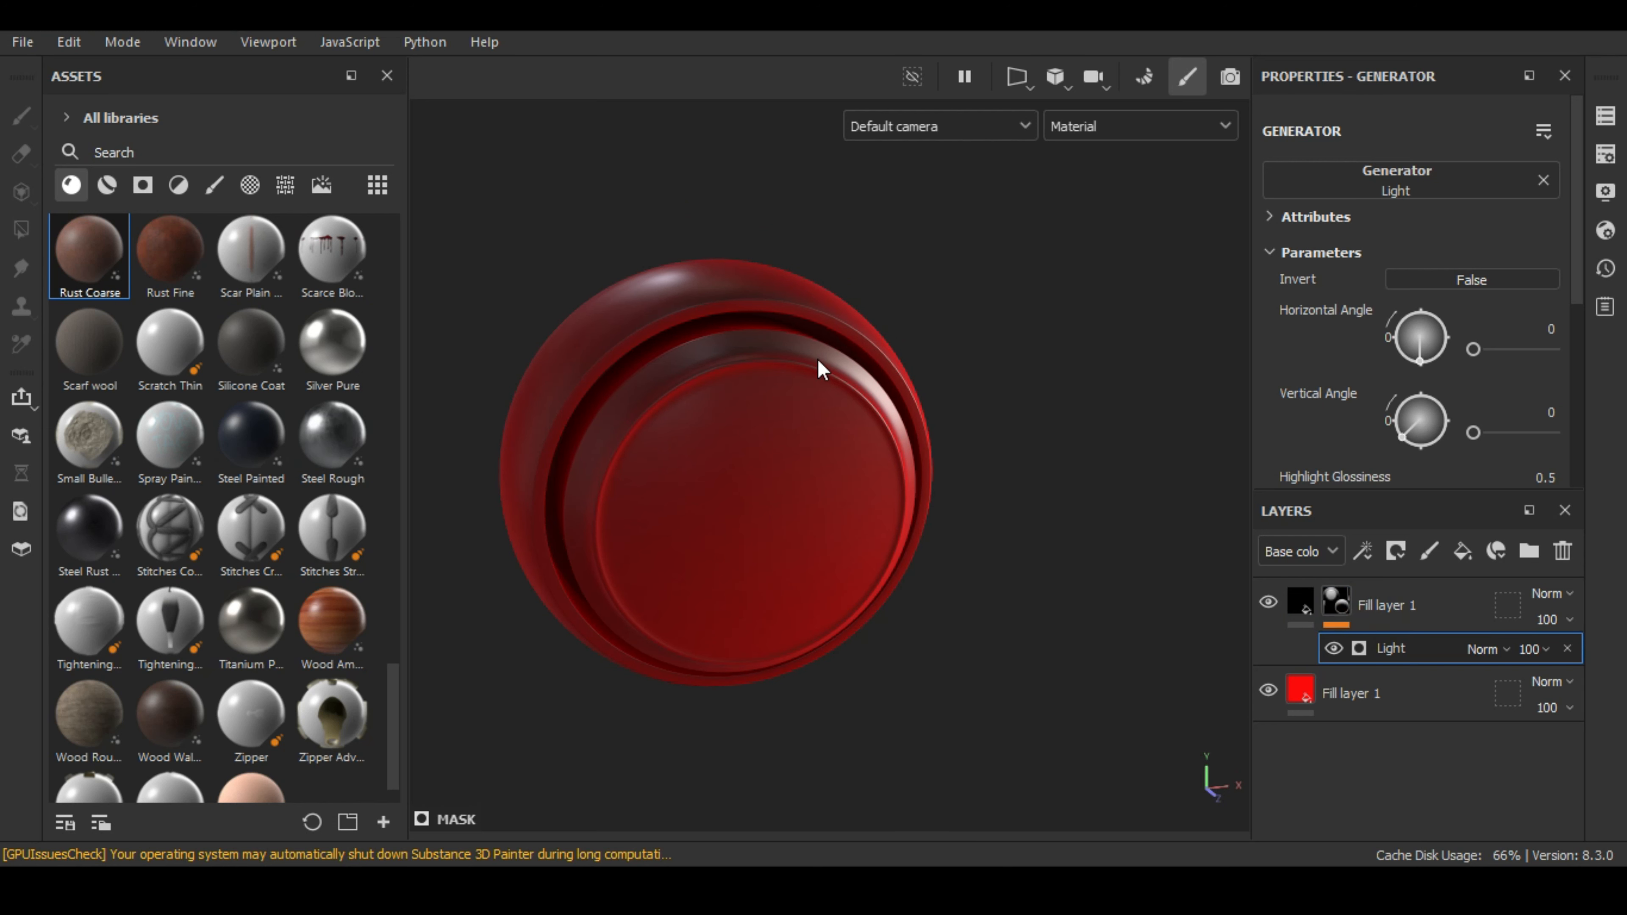
alt+drag(818, 364, 960, 461)
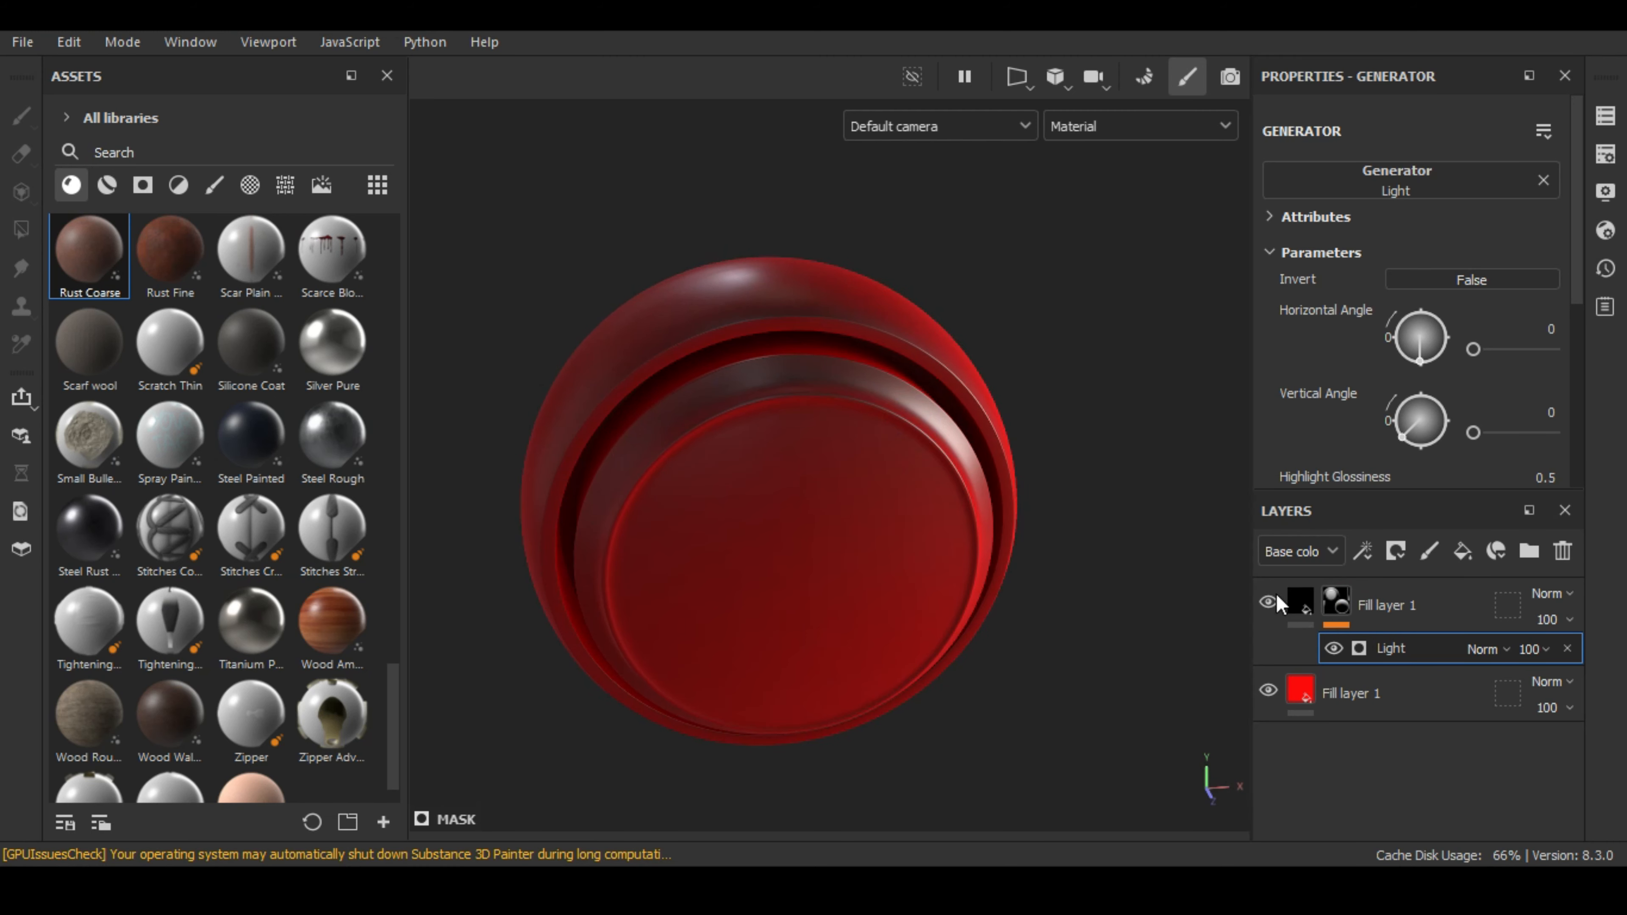
drag(1474, 349, 1432, 362)
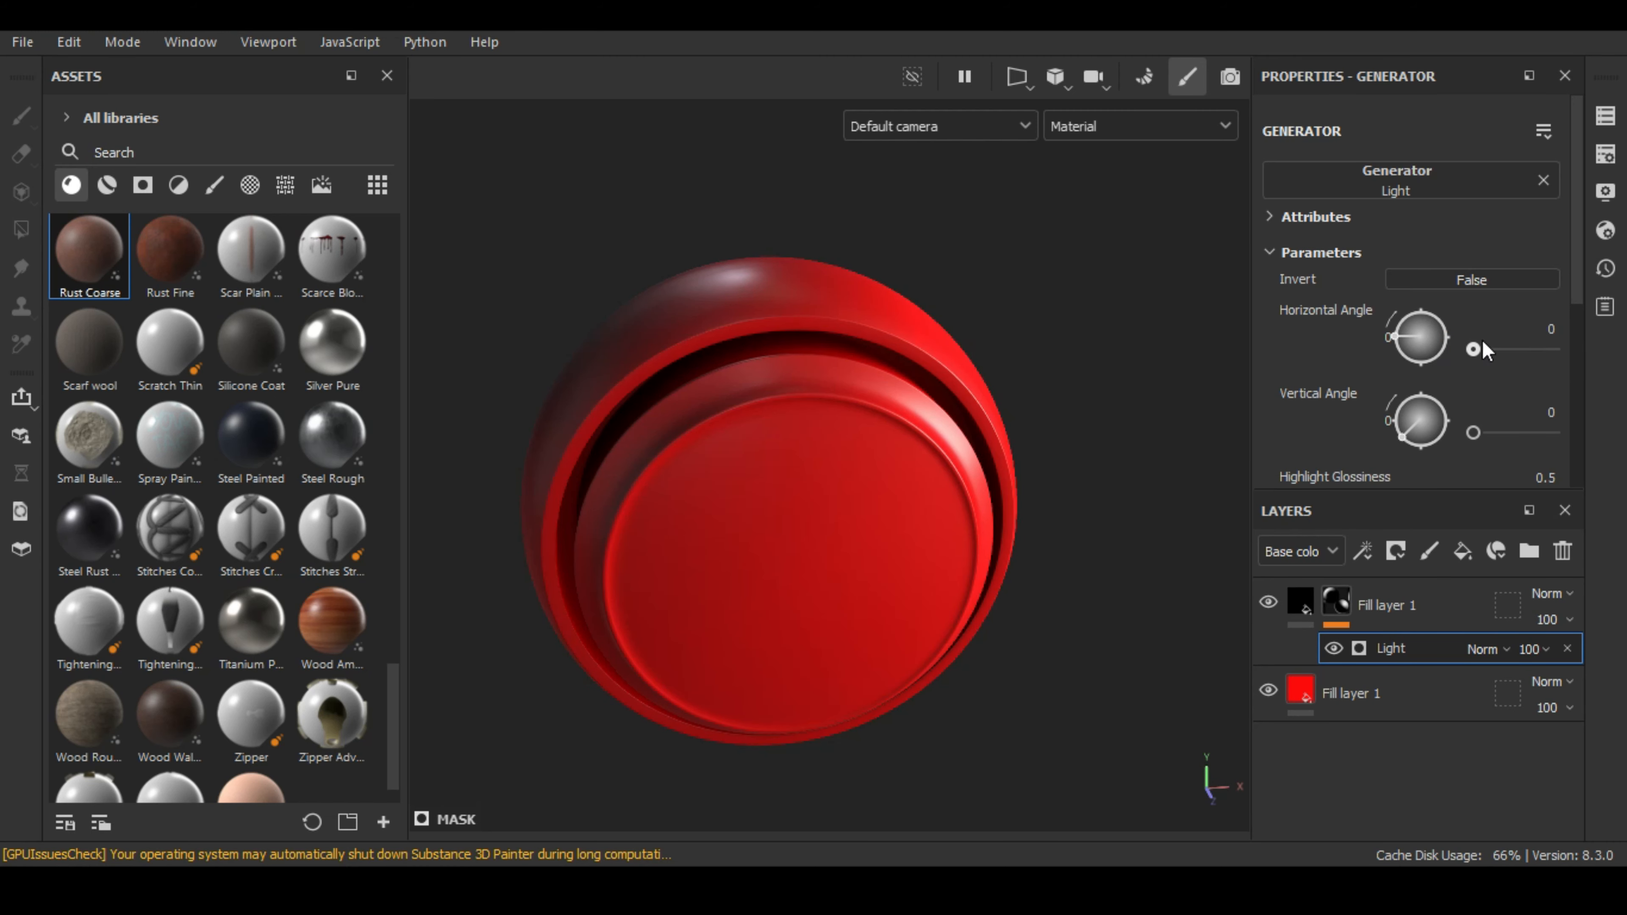
drag(1528, 349, 1530, 349)
- Change the upper fill layer's base color to bright yellow
click(1305, 601)
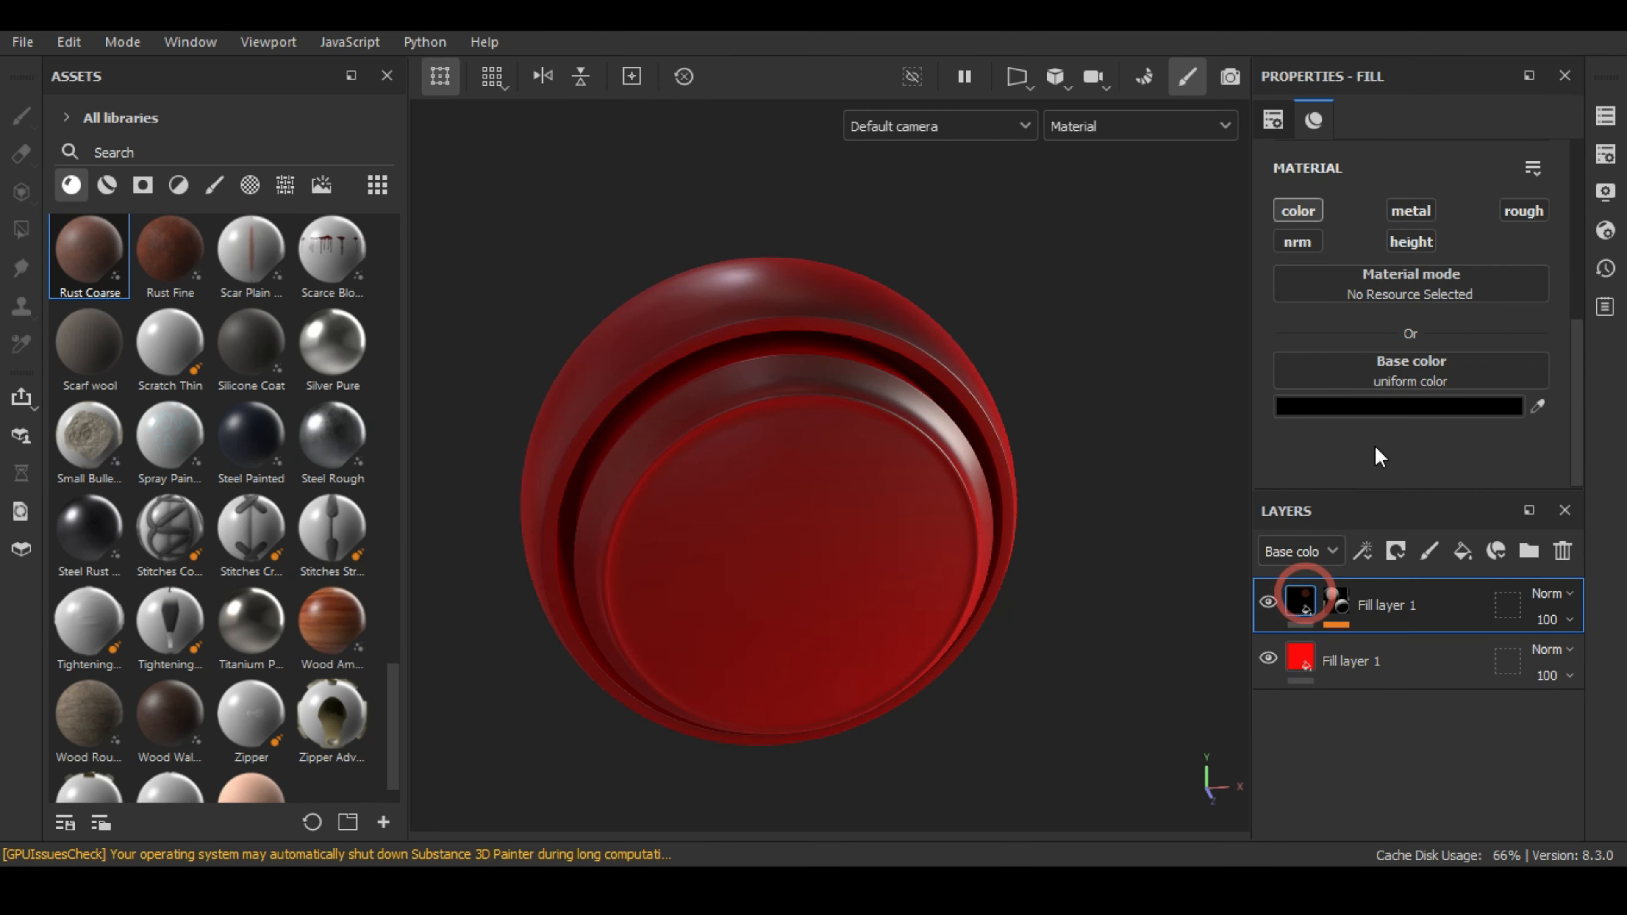
click(1377, 405)
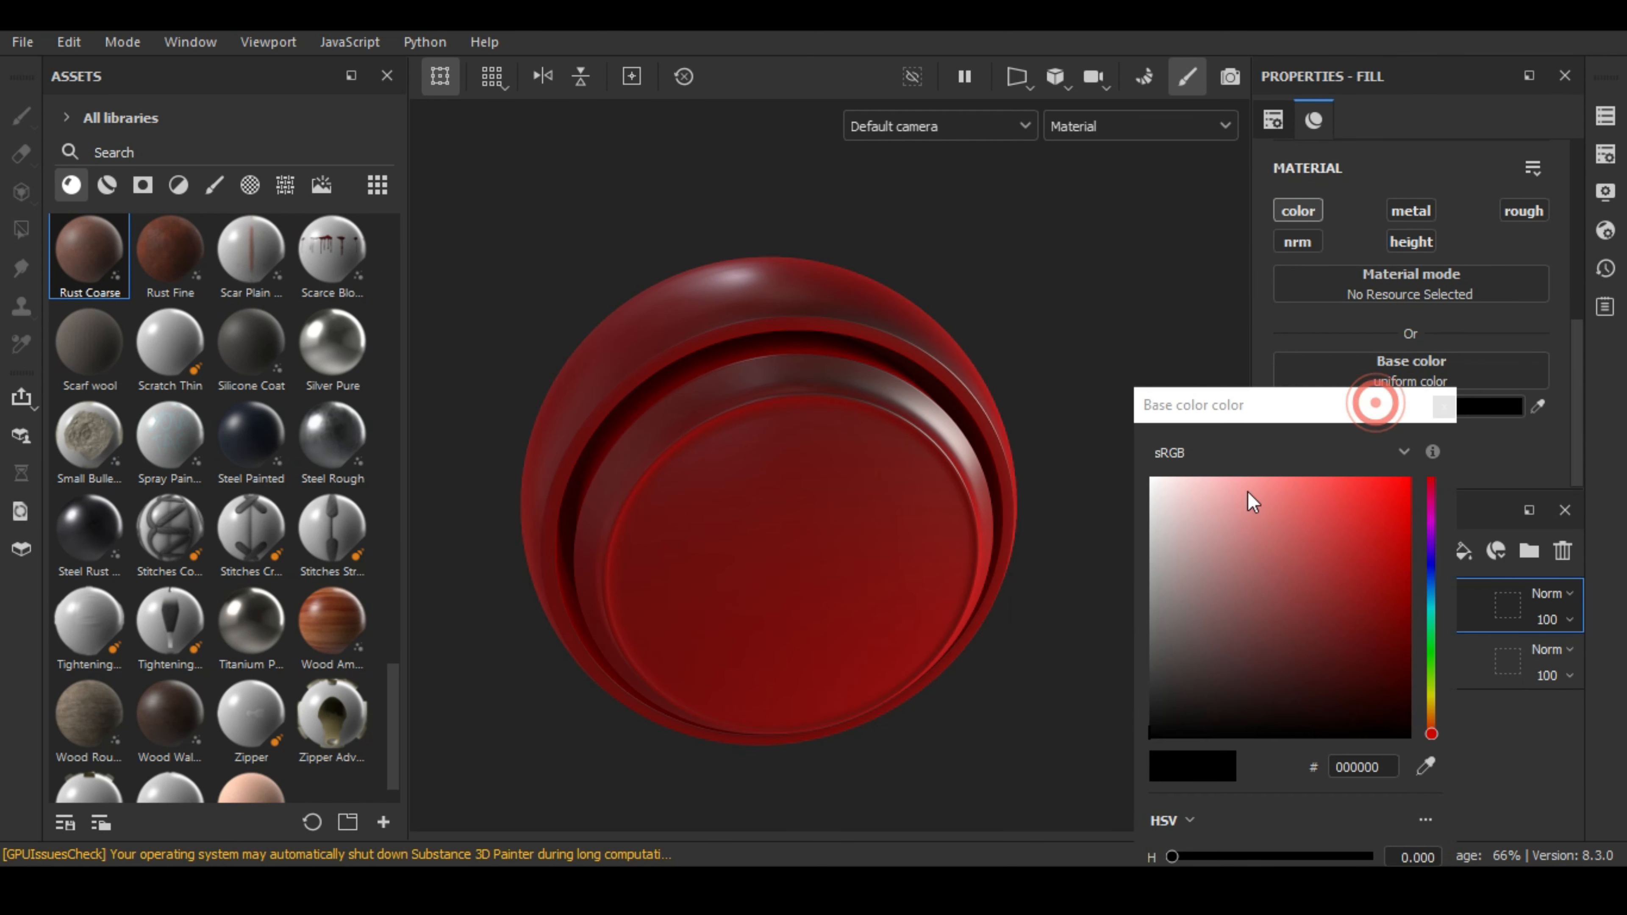
drag(1425, 708, 1435, 699)
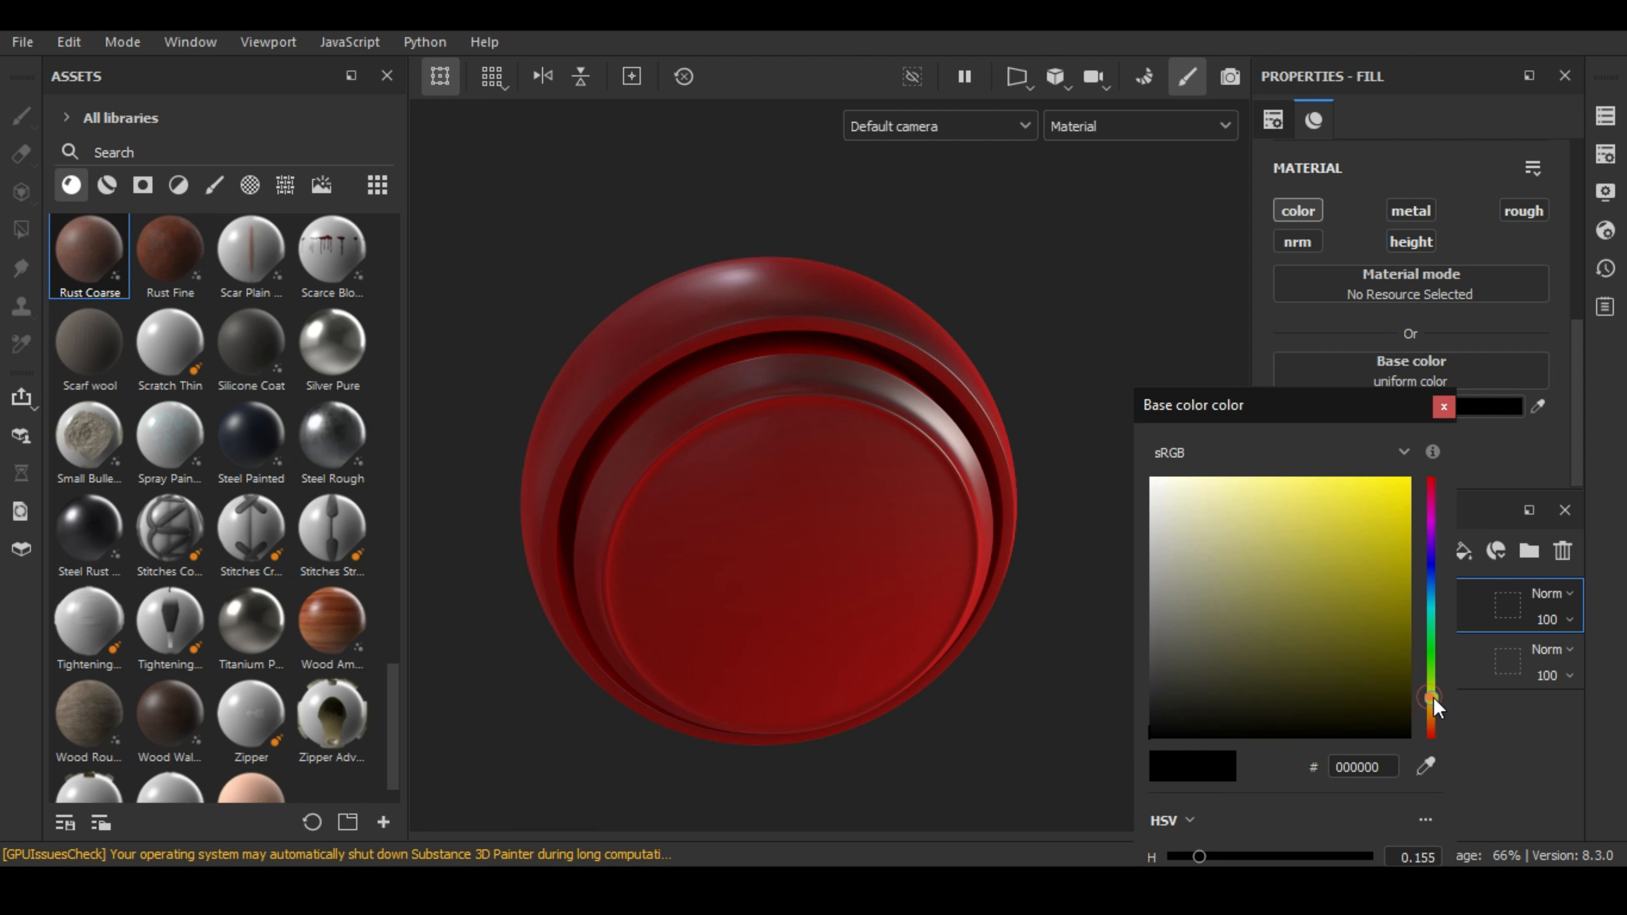
click(1406, 480)
click(1451, 406)
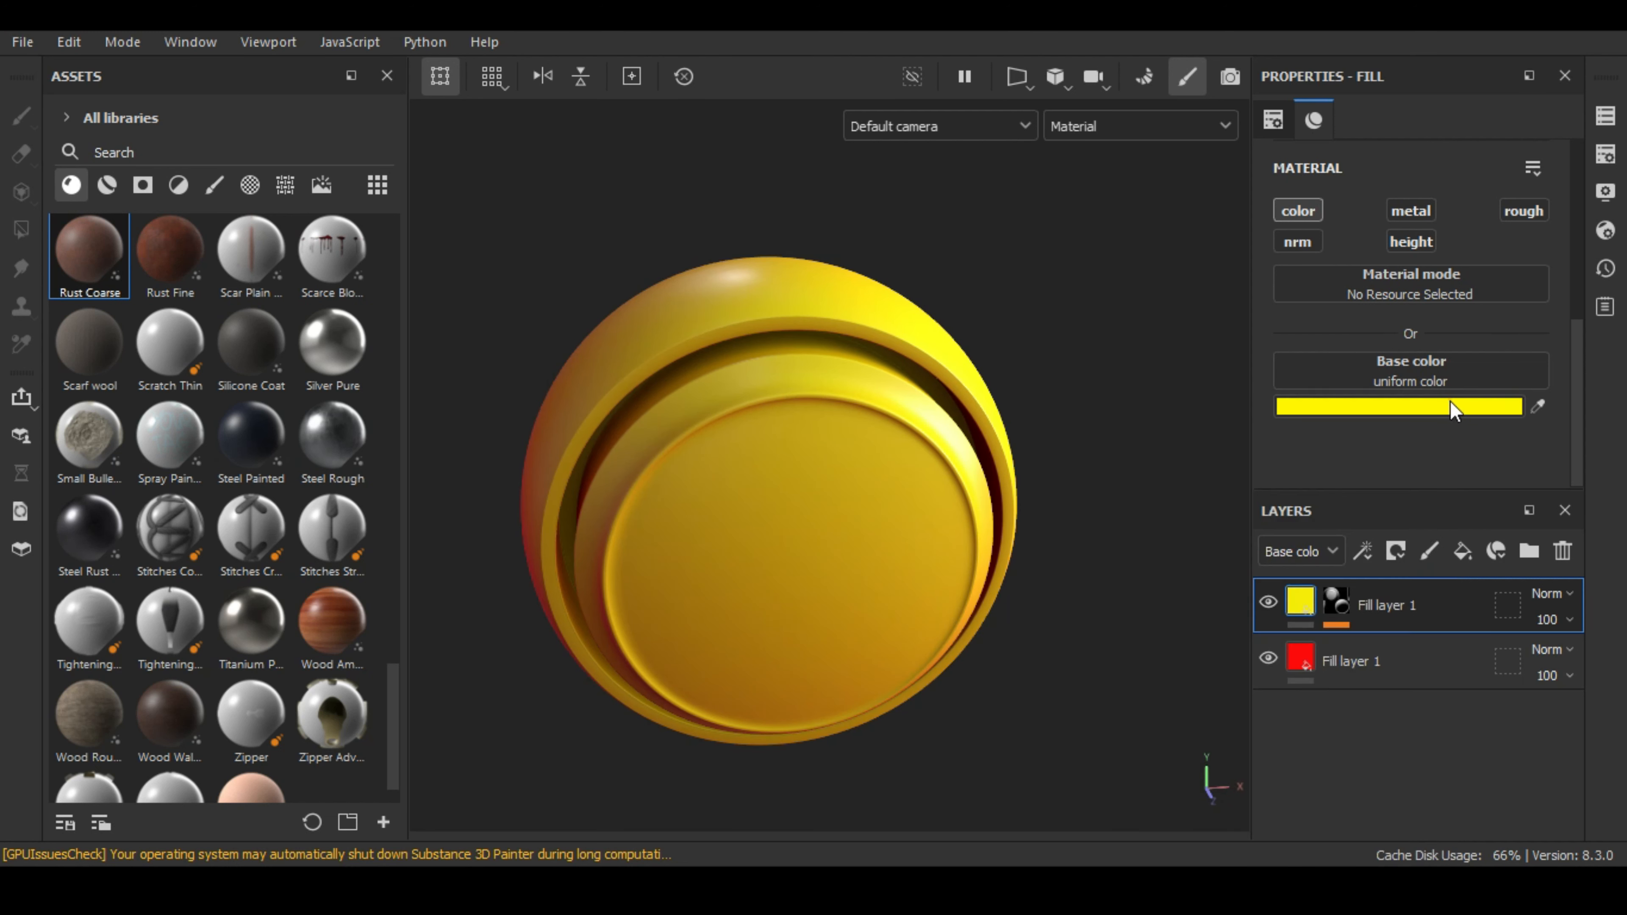
- Set the Light generator's Horizontal Angle to 360 and rotate its Vertical Angle dial
click(1341, 599)
click(1377, 647)
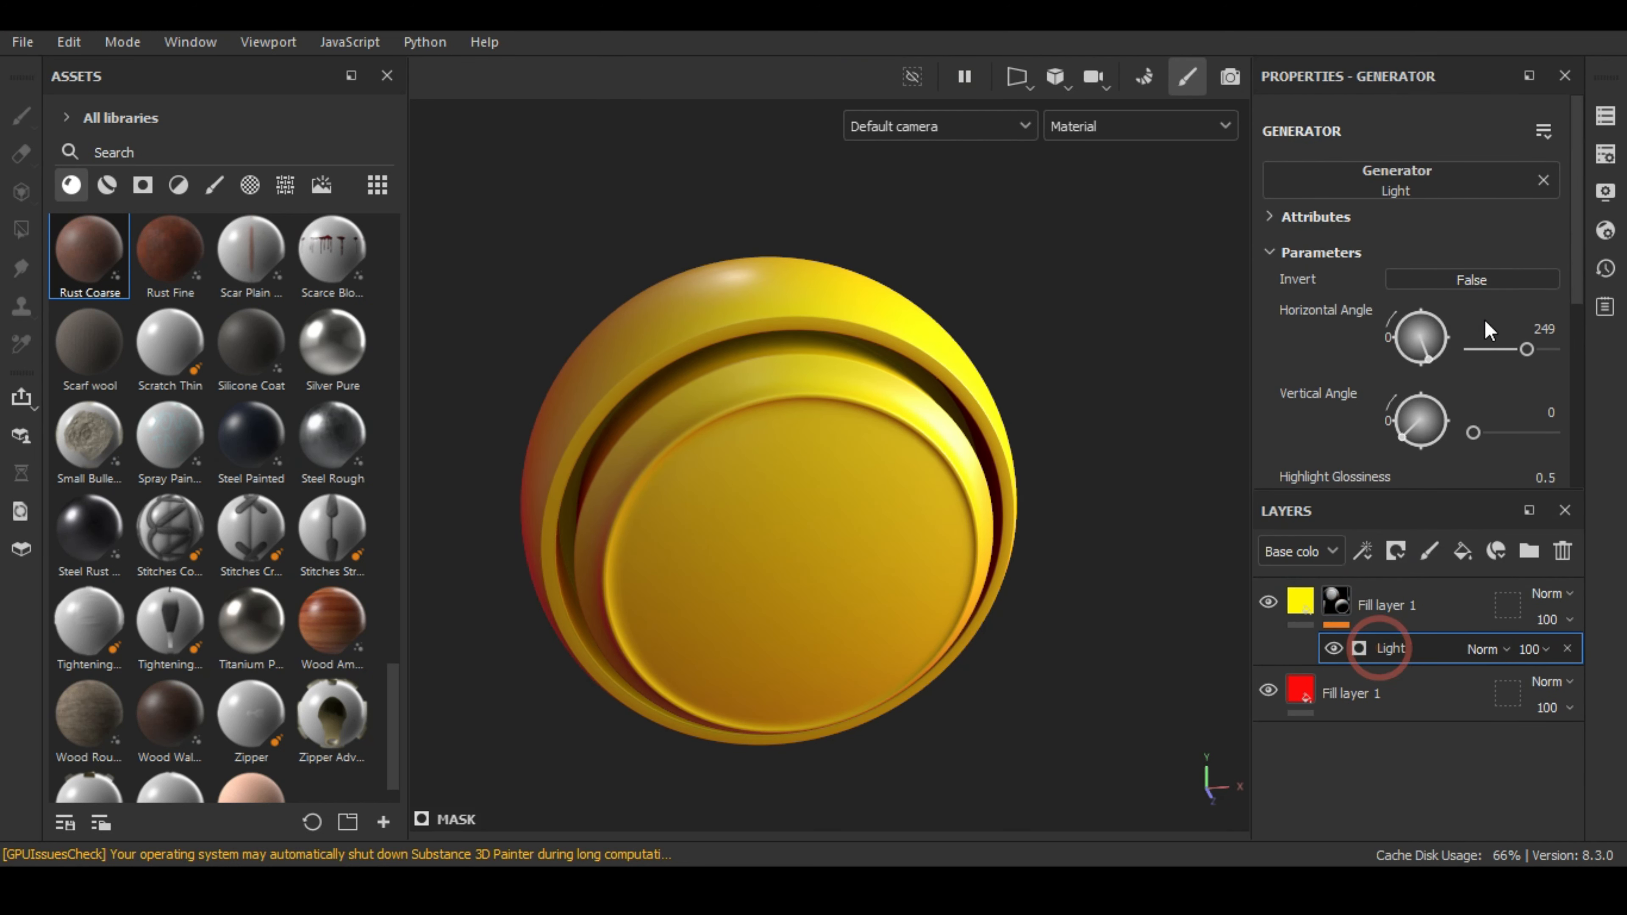
drag(1529, 350, 1473, 369)
drag(1473, 349, 1553, 351)
mouse_move(1473, 432)
mouse_down()
mouse_move(1586, 396)
mouse_move(1448, 439)
mouse_up()
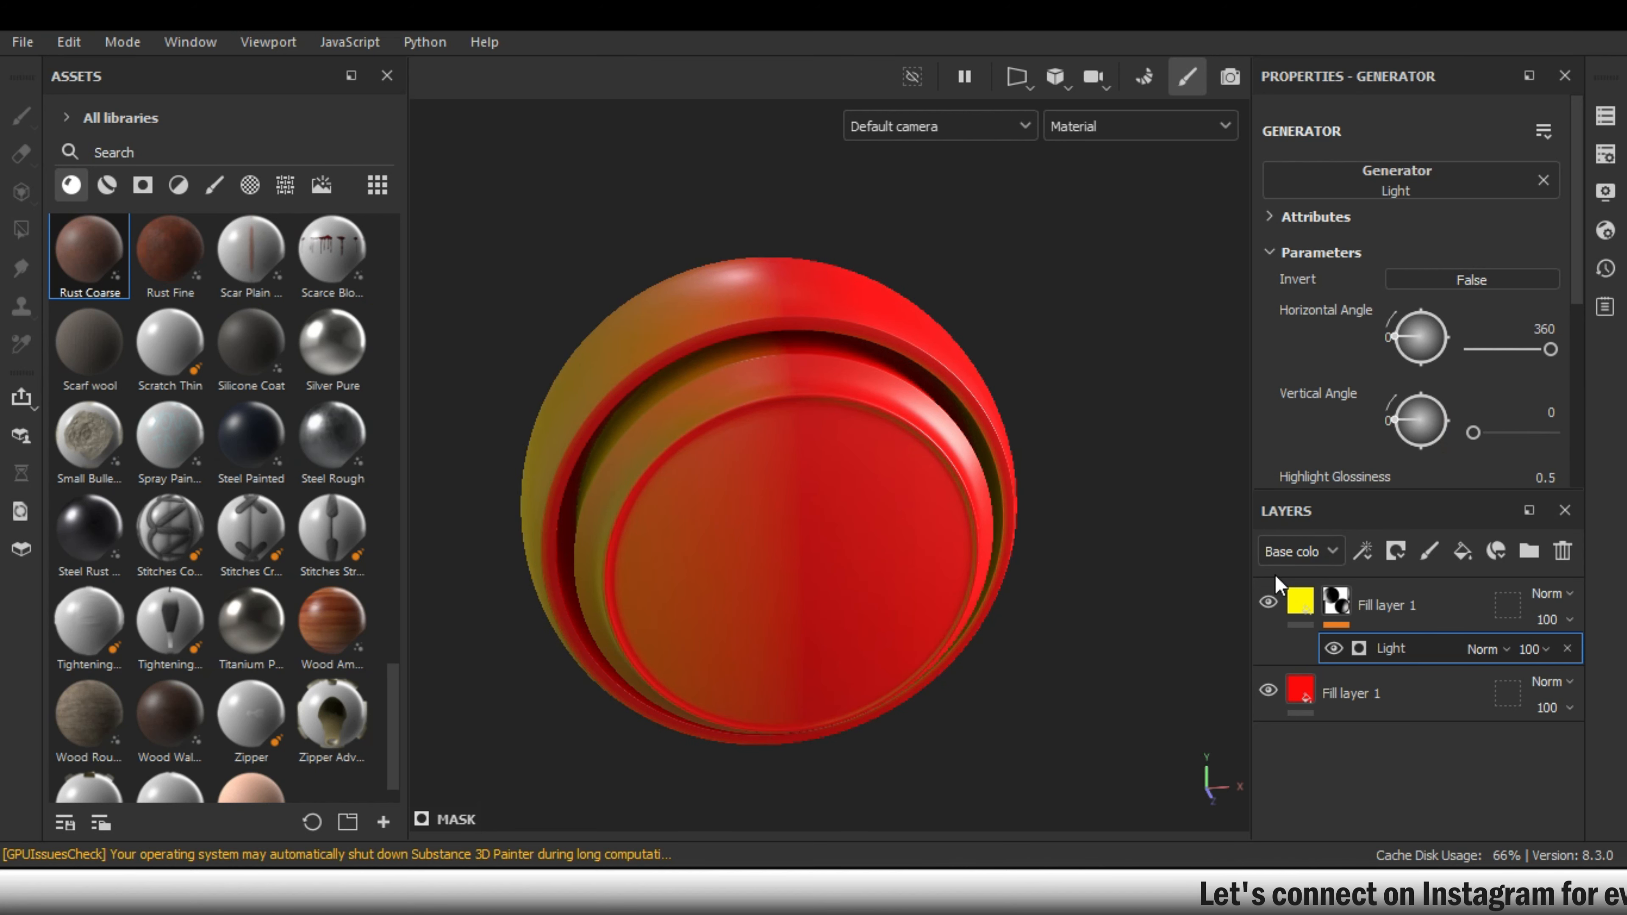
- Set the upper fill layer's base color to black and check the Light generator's shading around the ball
click(1300, 600)
click(1403, 408)
click(1166, 709)
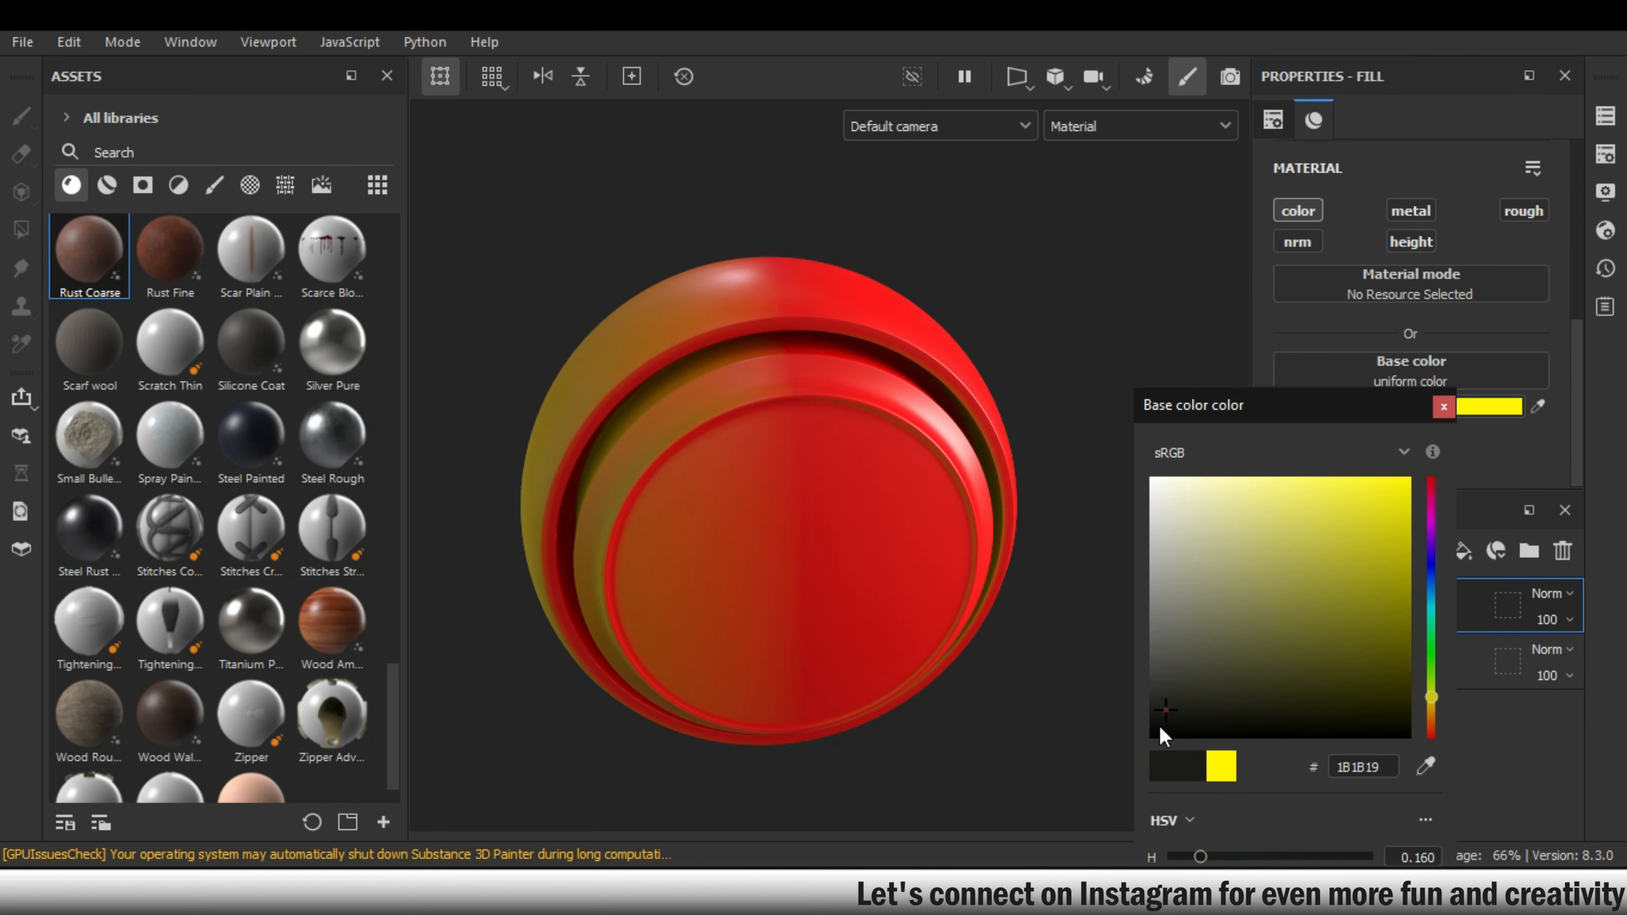
click(1443, 407)
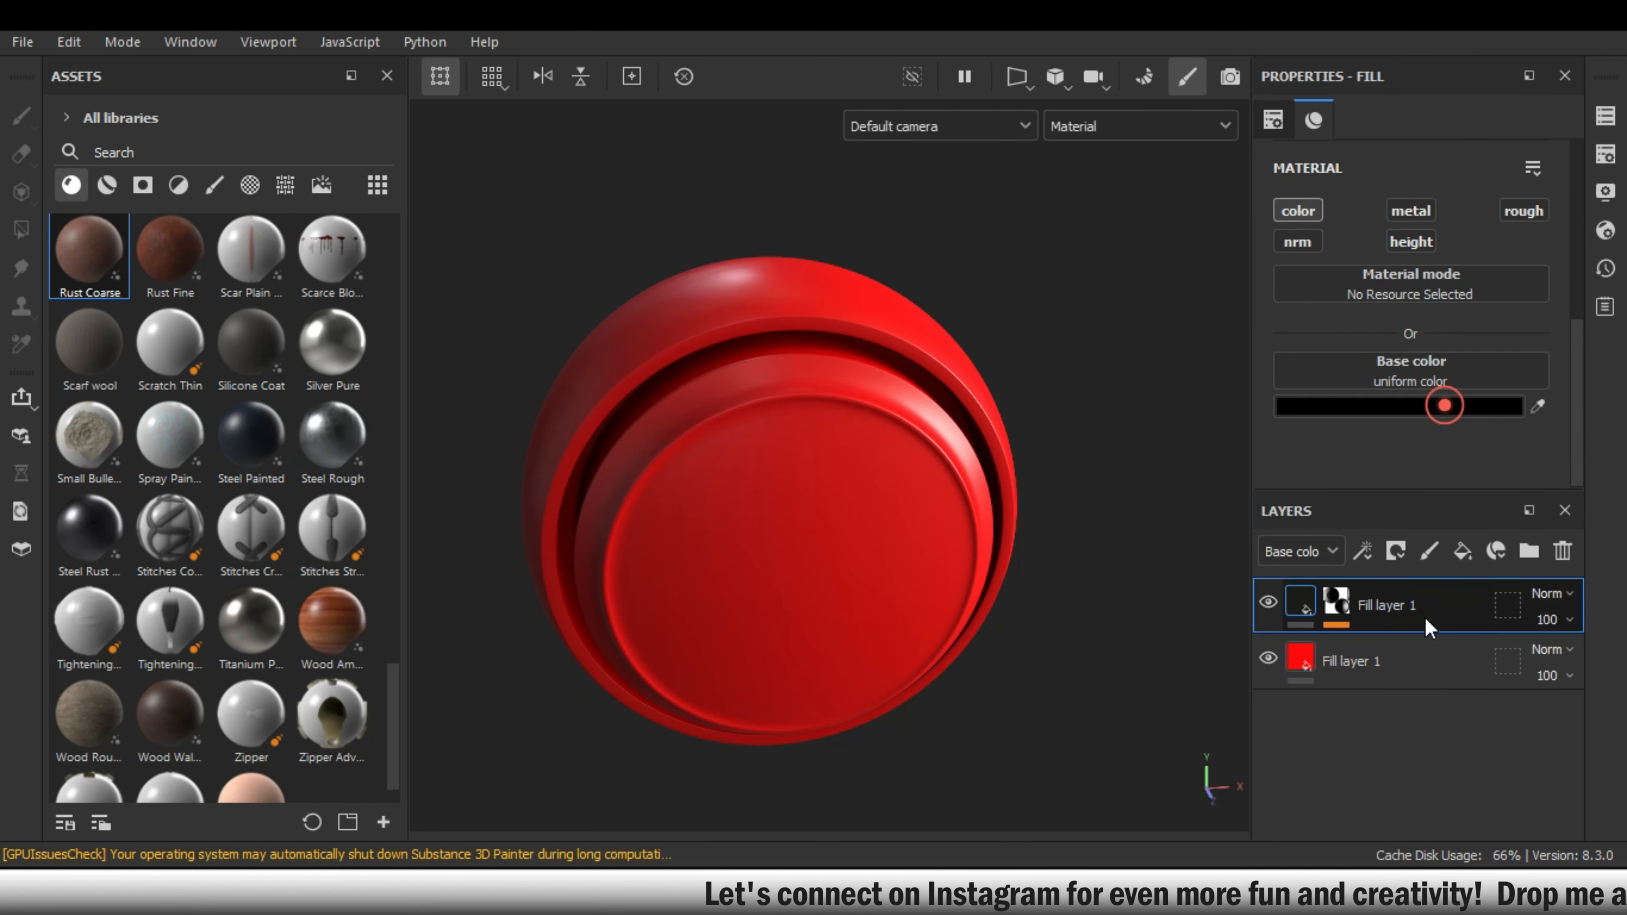
click(1339, 602)
click(1402, 644)
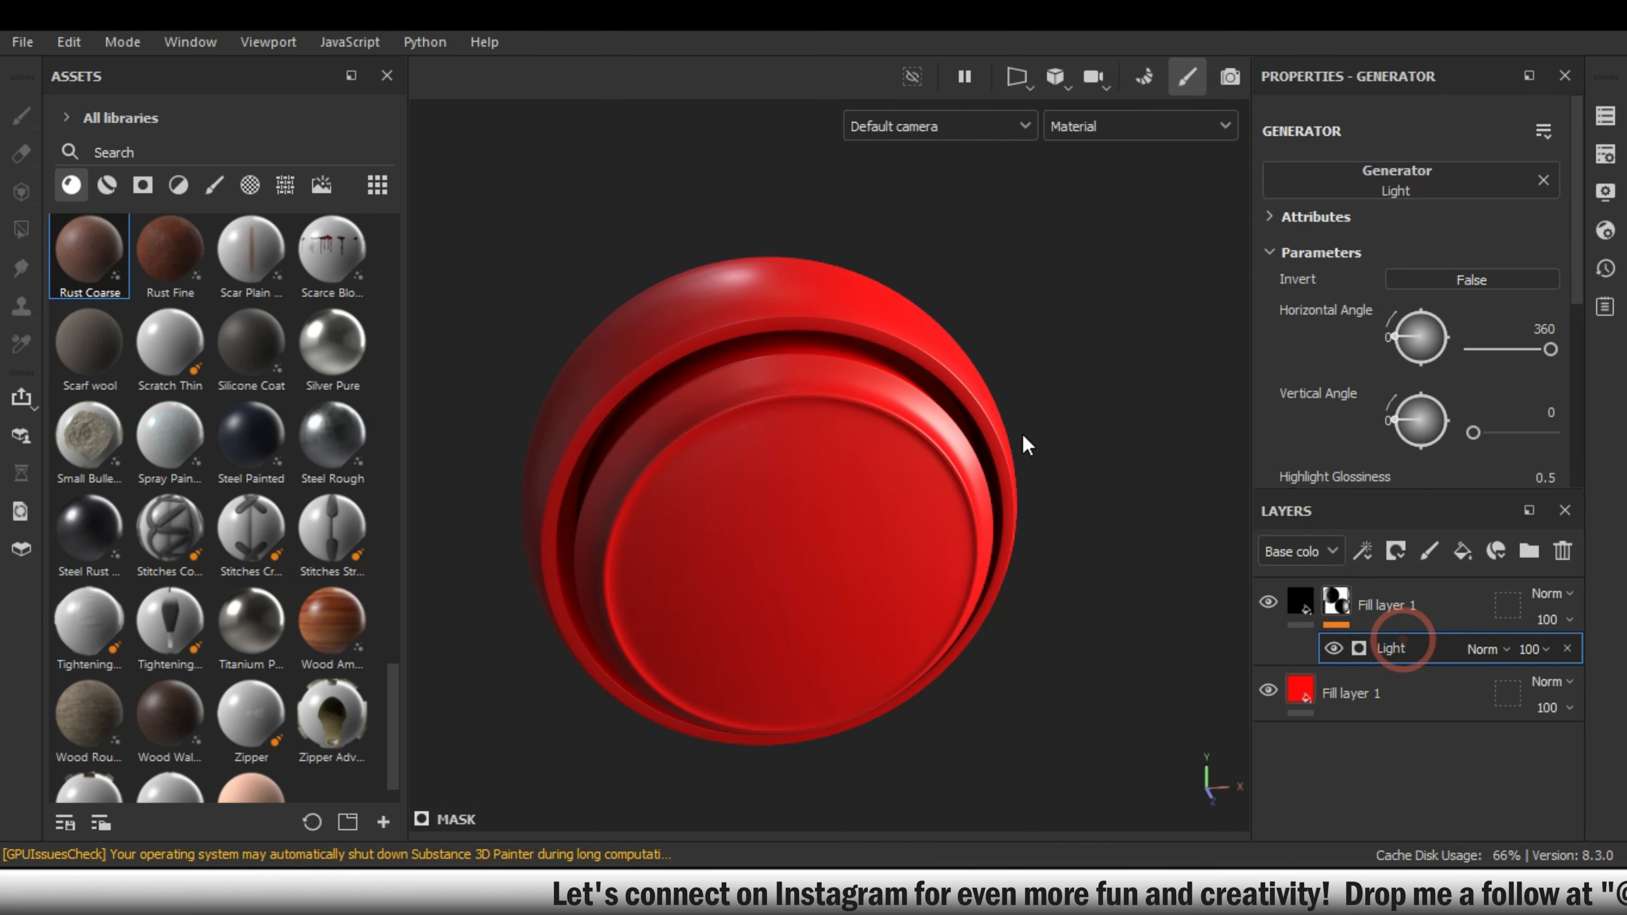
alt+drag(1003, 434, 1059, 364)
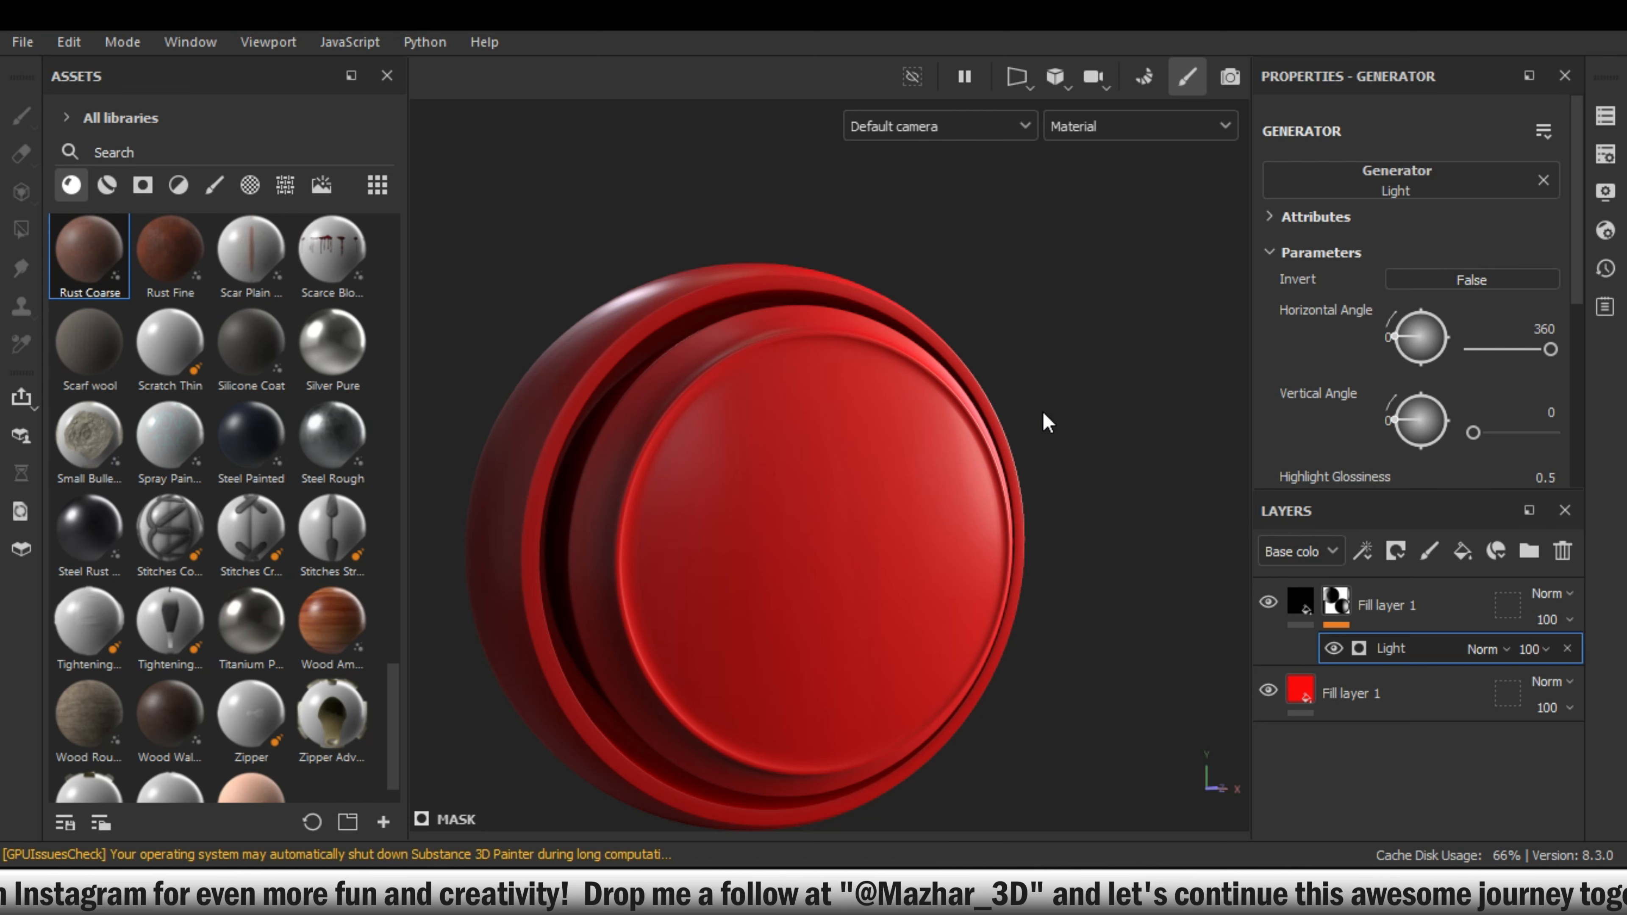
alt+drag(1042, 425, 1089, 532)
- Replace the mask's Light generator with Mask Builder - Legacy and examine the wear along the ball's grooves
click(1478, 169)
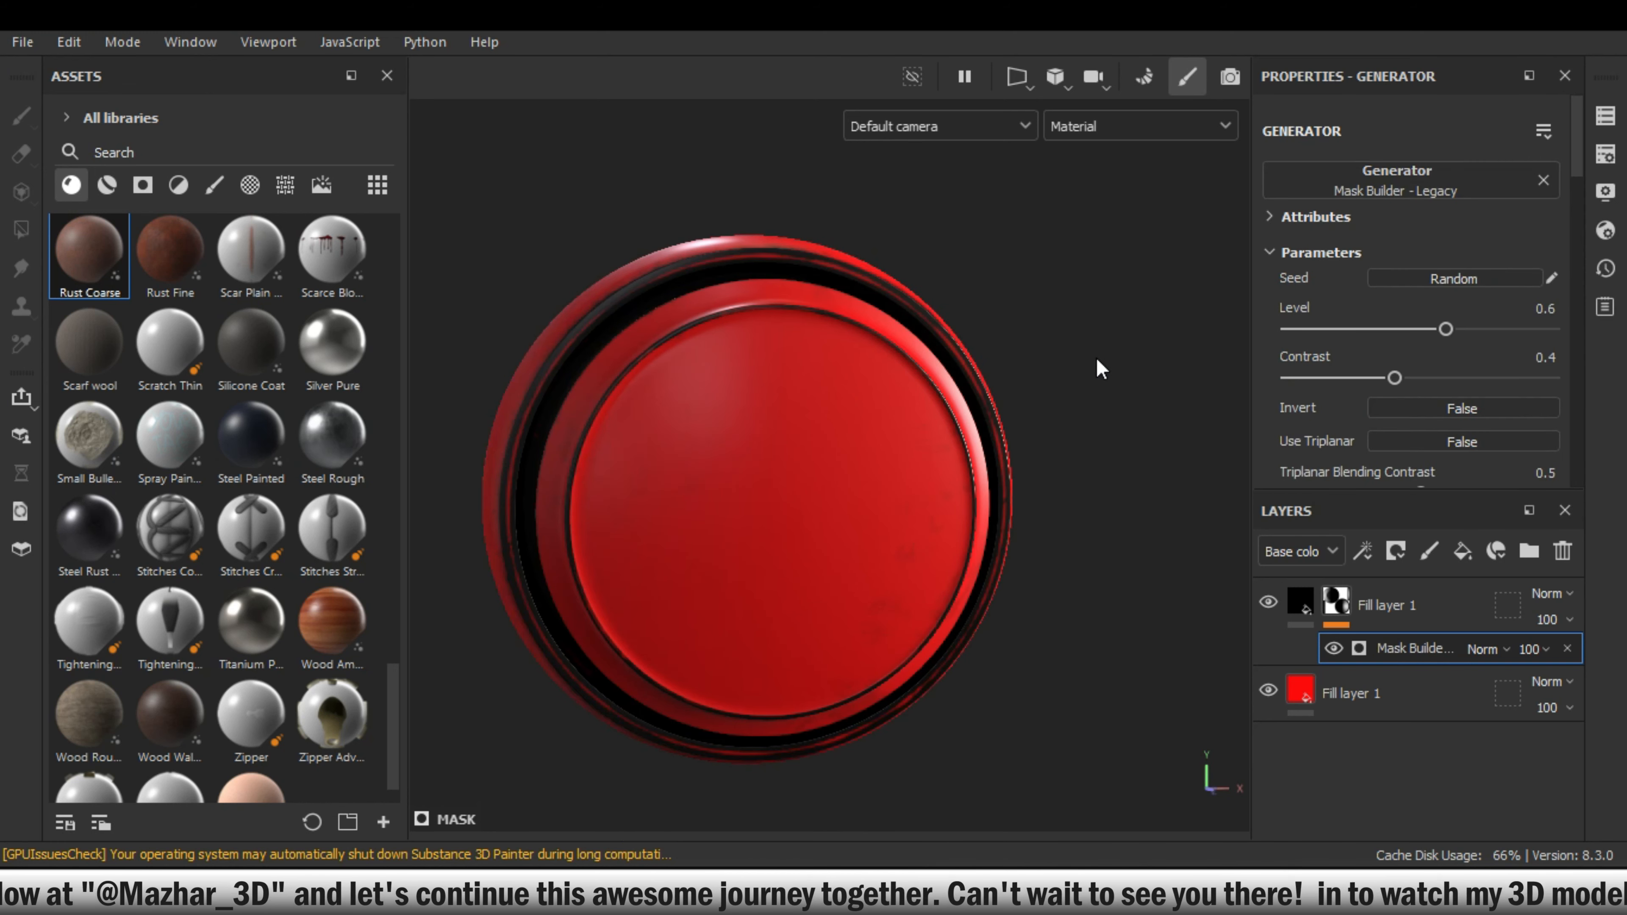
alt+drag(1096, 357, 998, 420)
scroll(998, 420, up, 5)
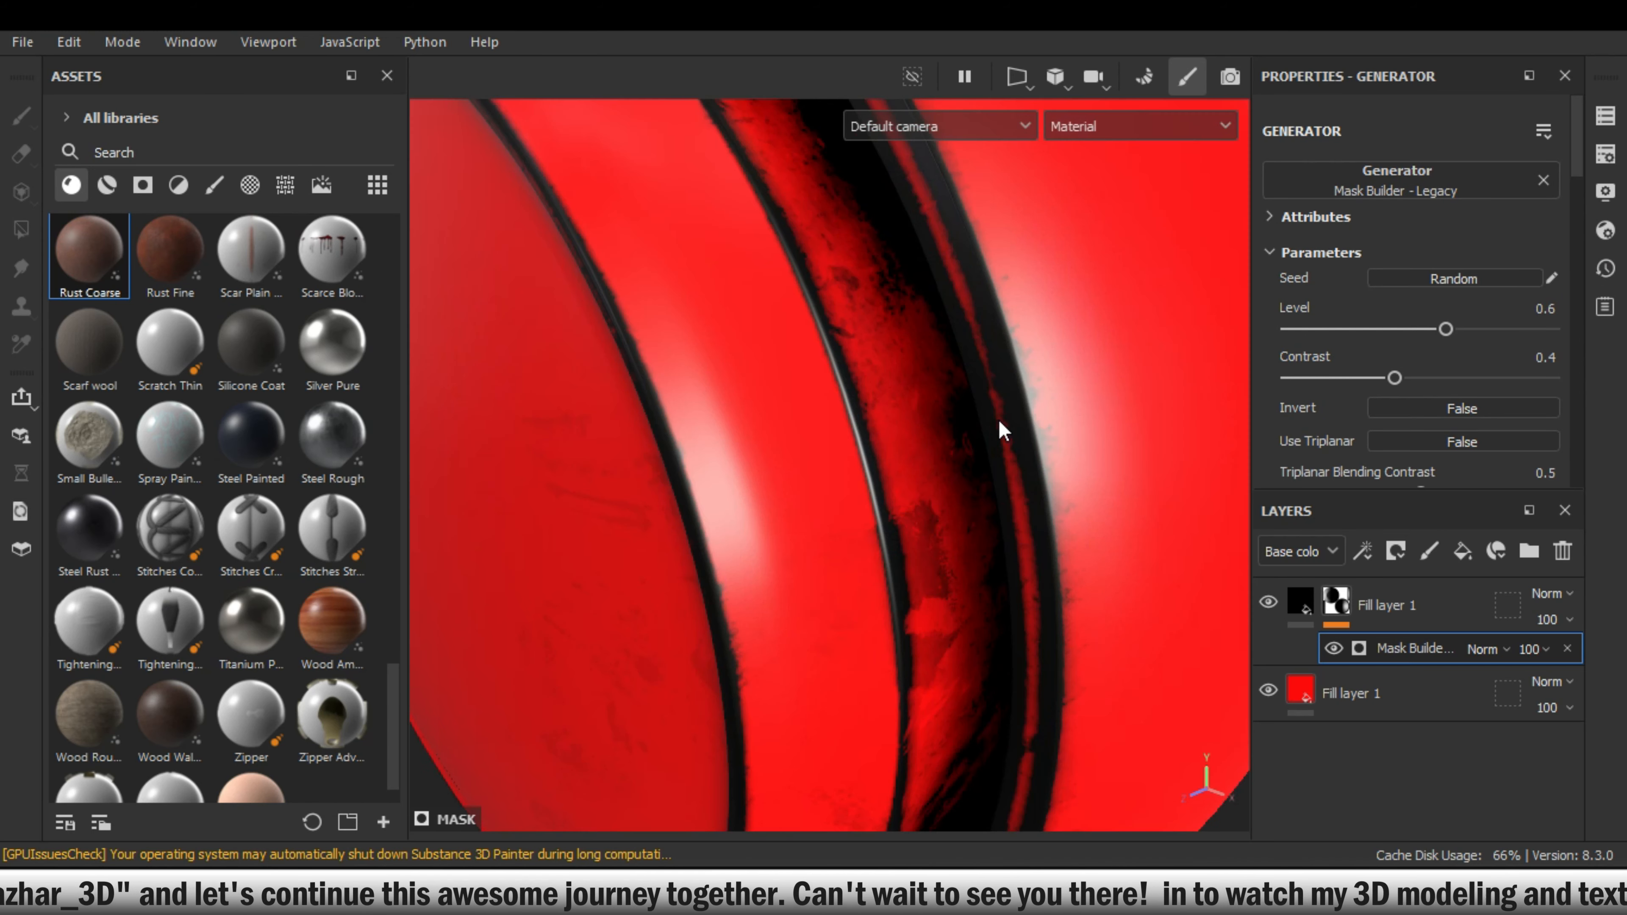
scroll(893, 379, up, 2)
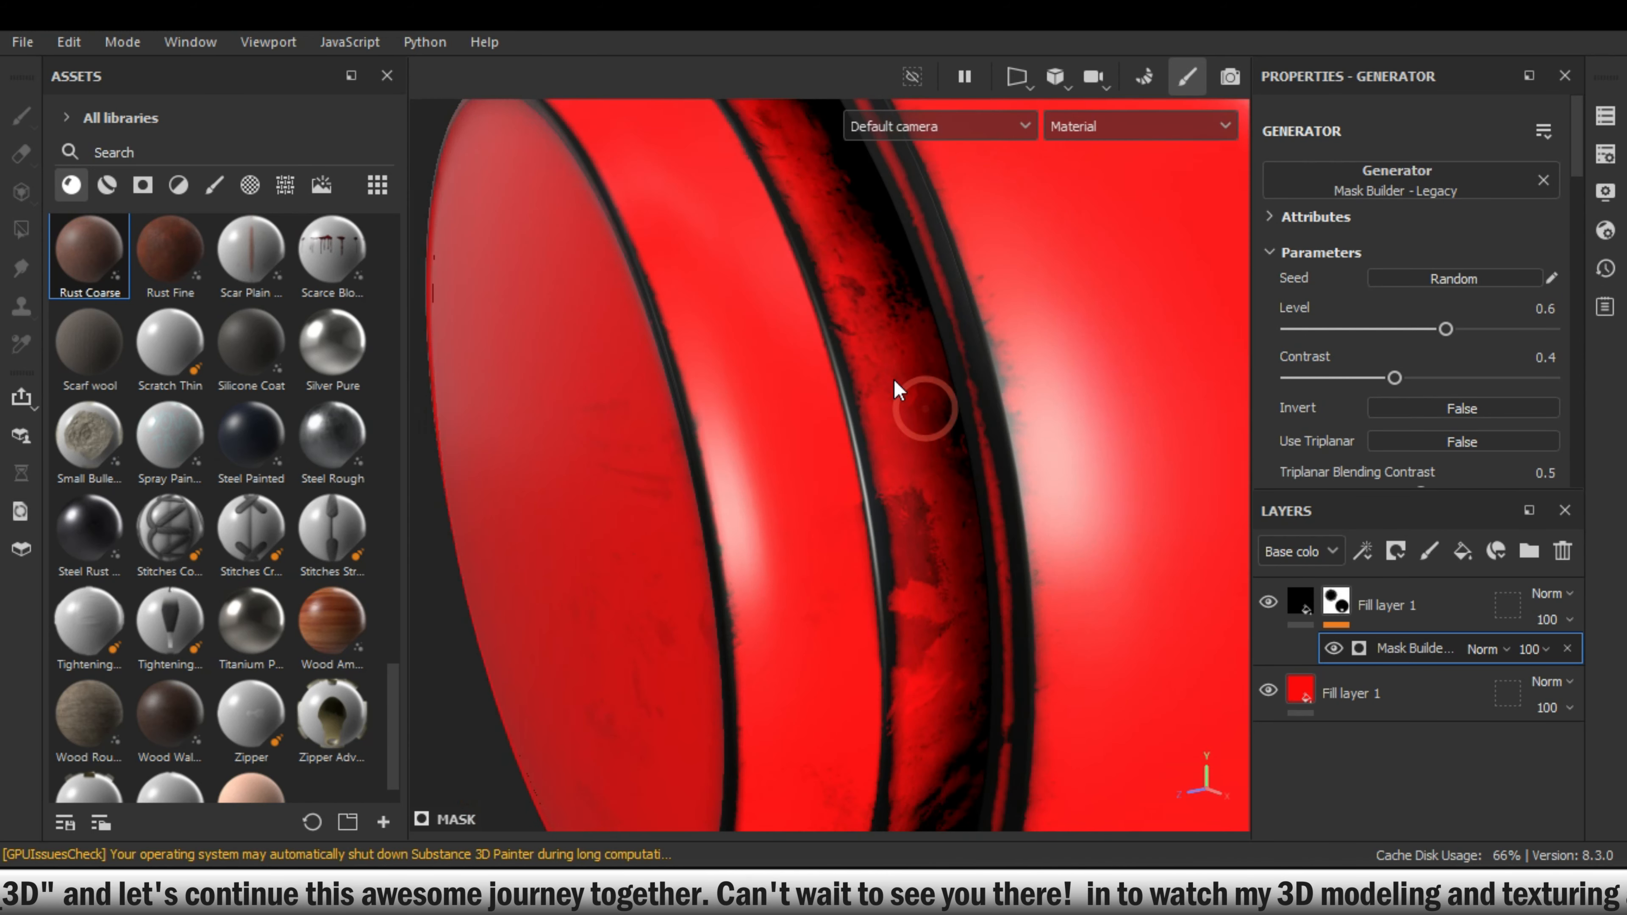
scroll(894, 378, down, 4)
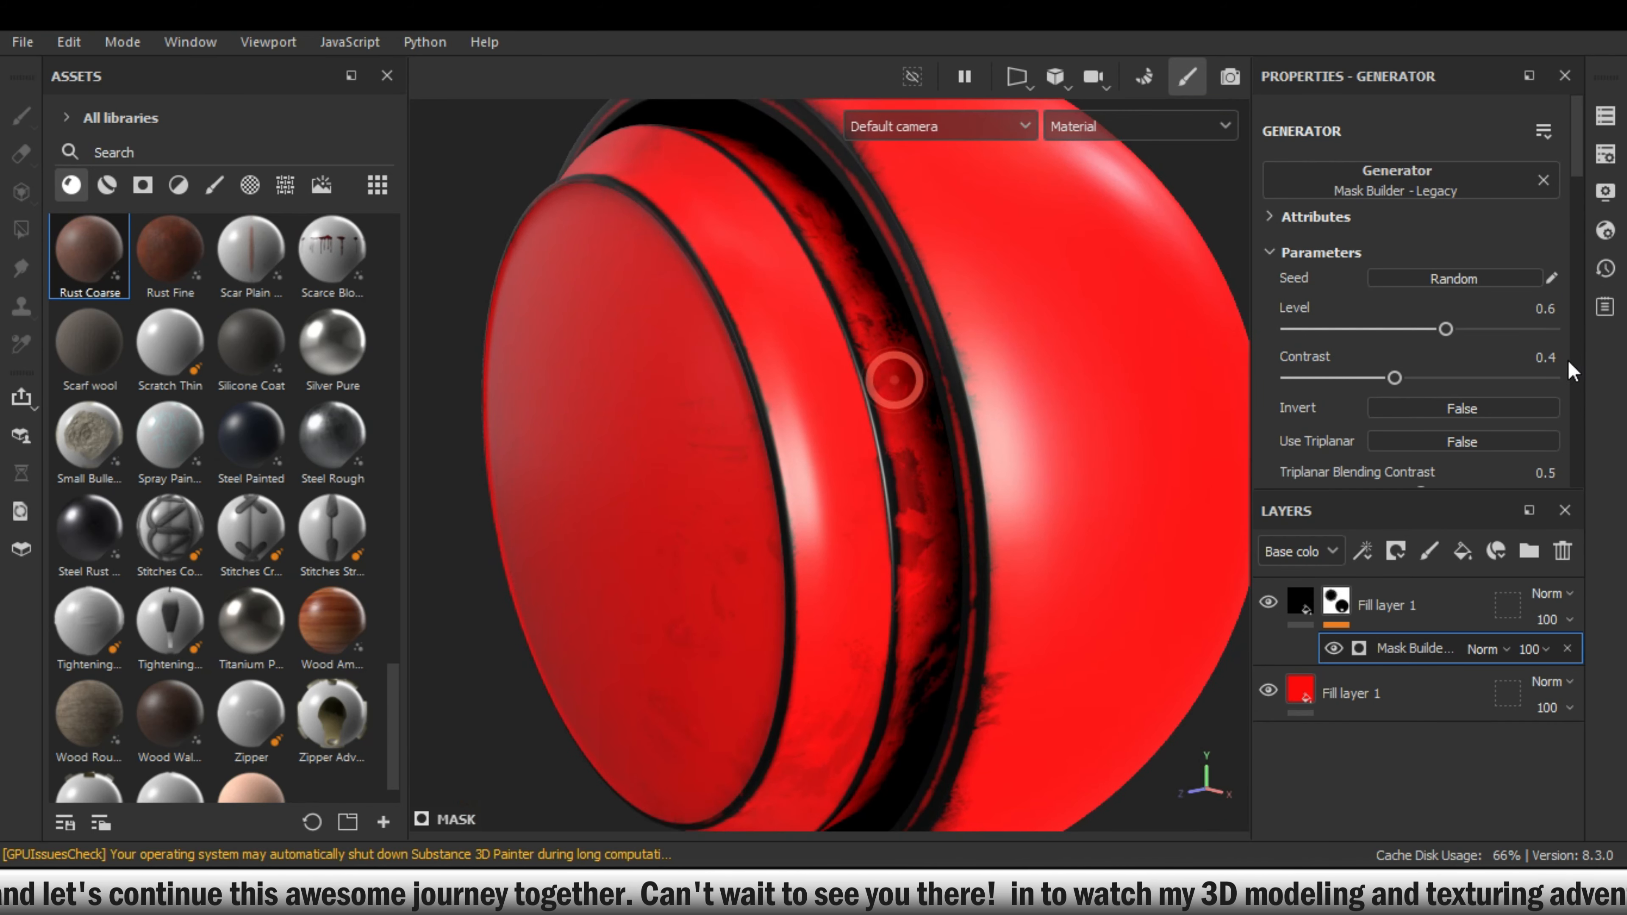
- Set the Mask Builder generator's Level to 1 and Contrast to 0.22
drag(1446, 328, 1493, 336)
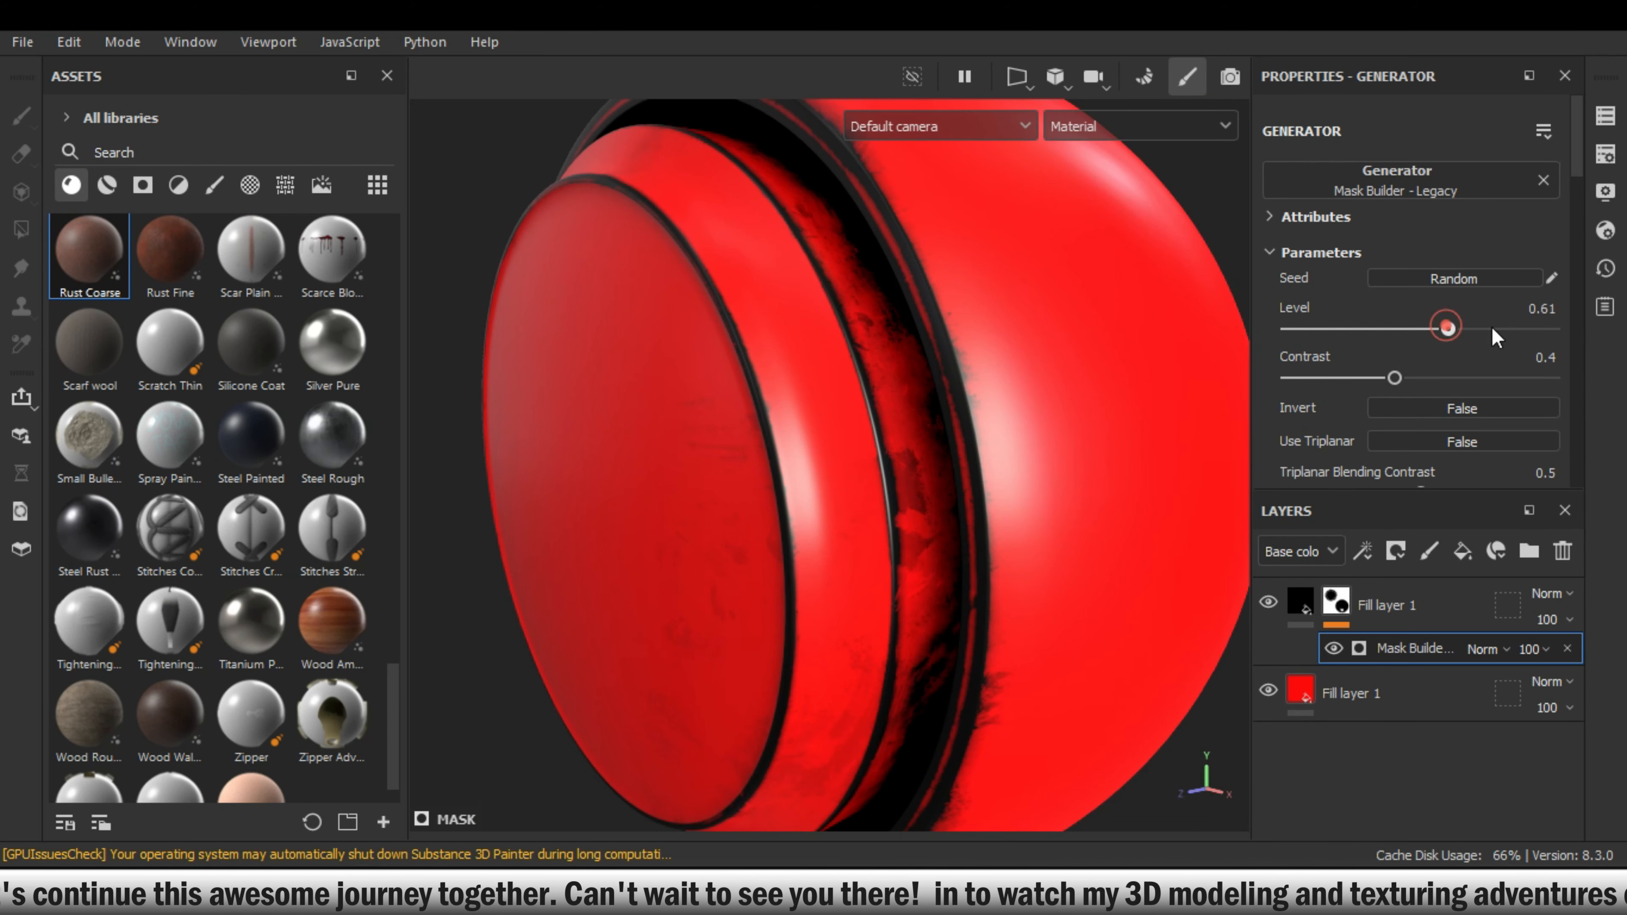
click(1556, 326)
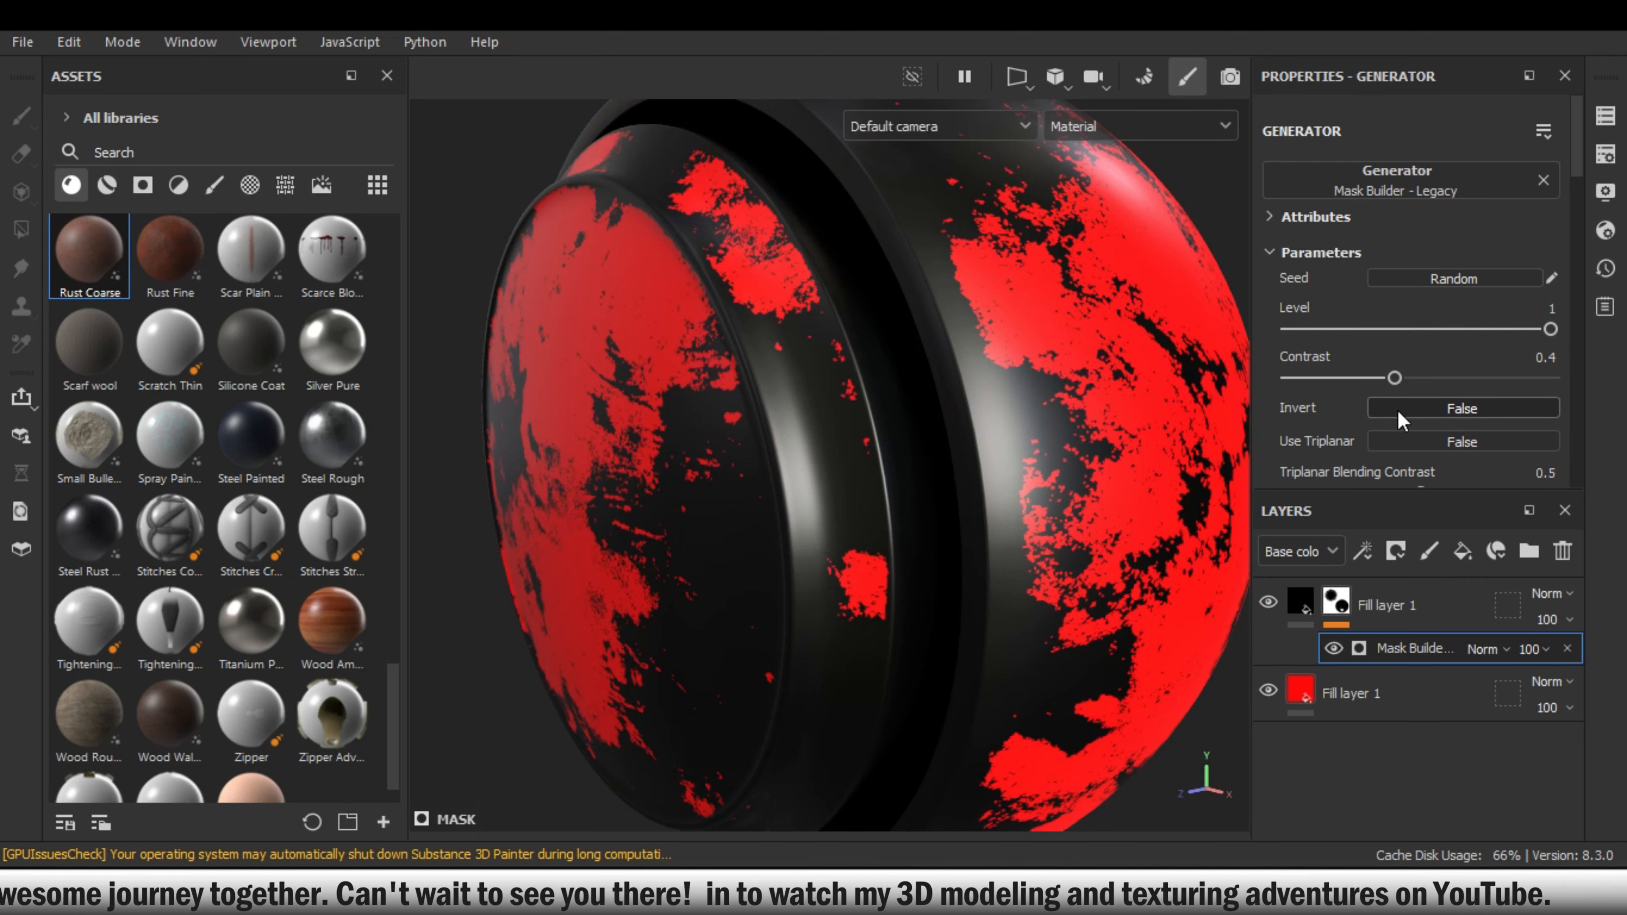
drag(1399, 377, 1346, 379)
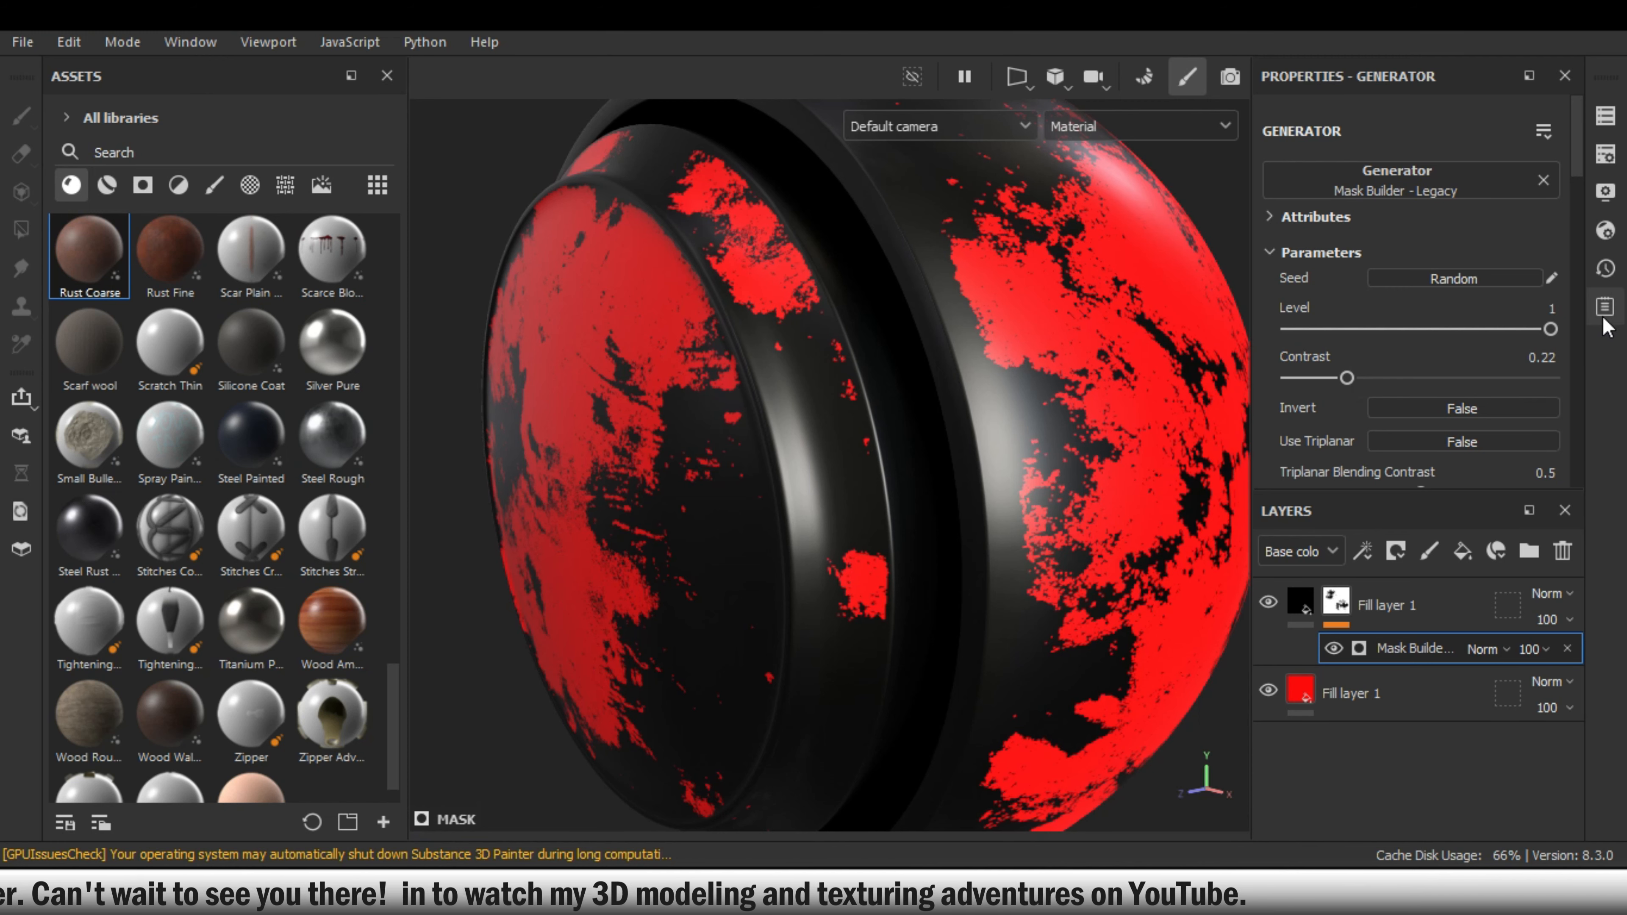
- Reduce the Mask Builder generator's Level to 0.68 and check the ball's front face
click(1468, 330)
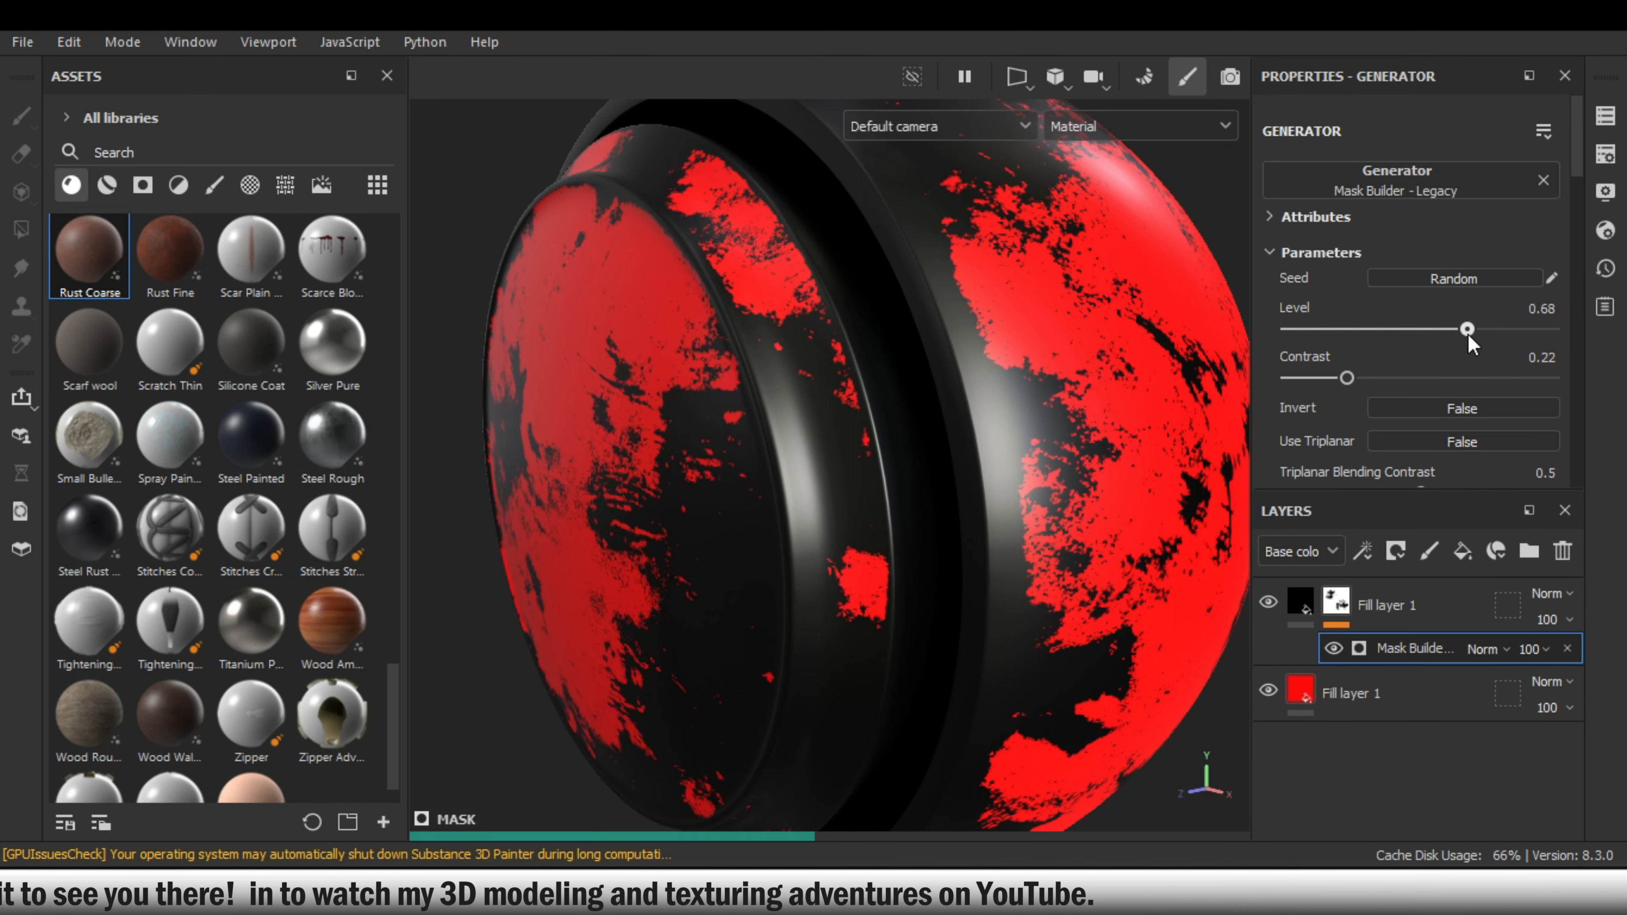
alt+drag(919, 430, 973, 428)
alt+right_drag(972, 428, 1090, 396)
alt+middle_drag(1089, 396, 1110, 342)
scroll(1111, 342, down, 2)
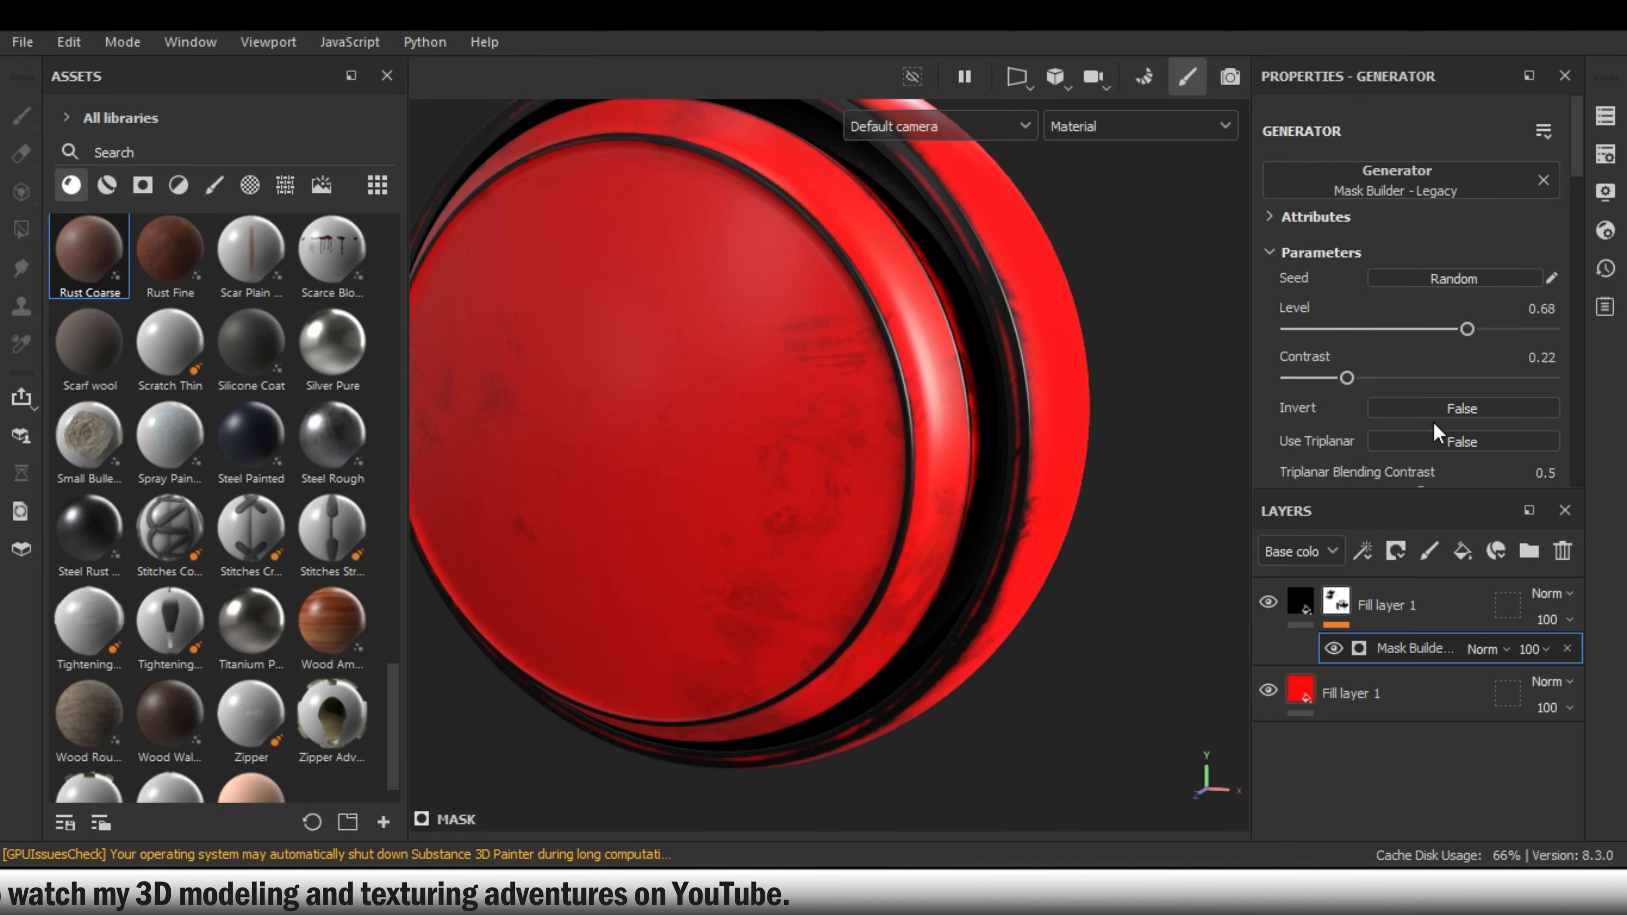
- Set the Mask Builder generator's Grunge to 0.74 and inspect the scratches on the ball's face and rim
scroll(1509, 378, down, 10)
scroll(1509, 378, up, 3)
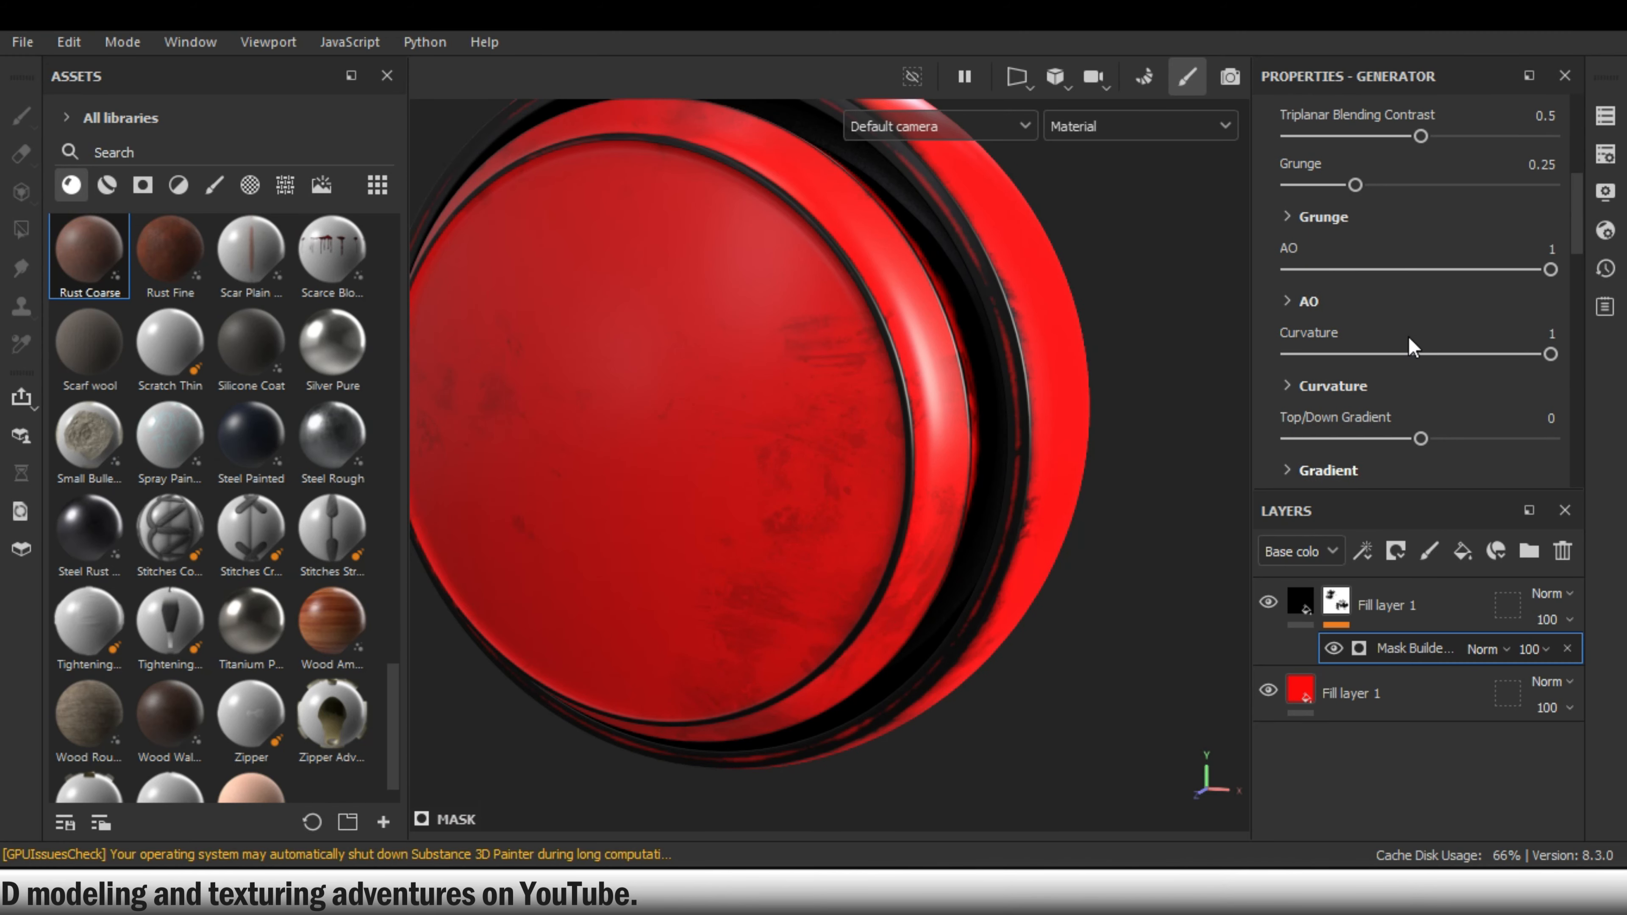
drag(1368, 179, 1494, 183)
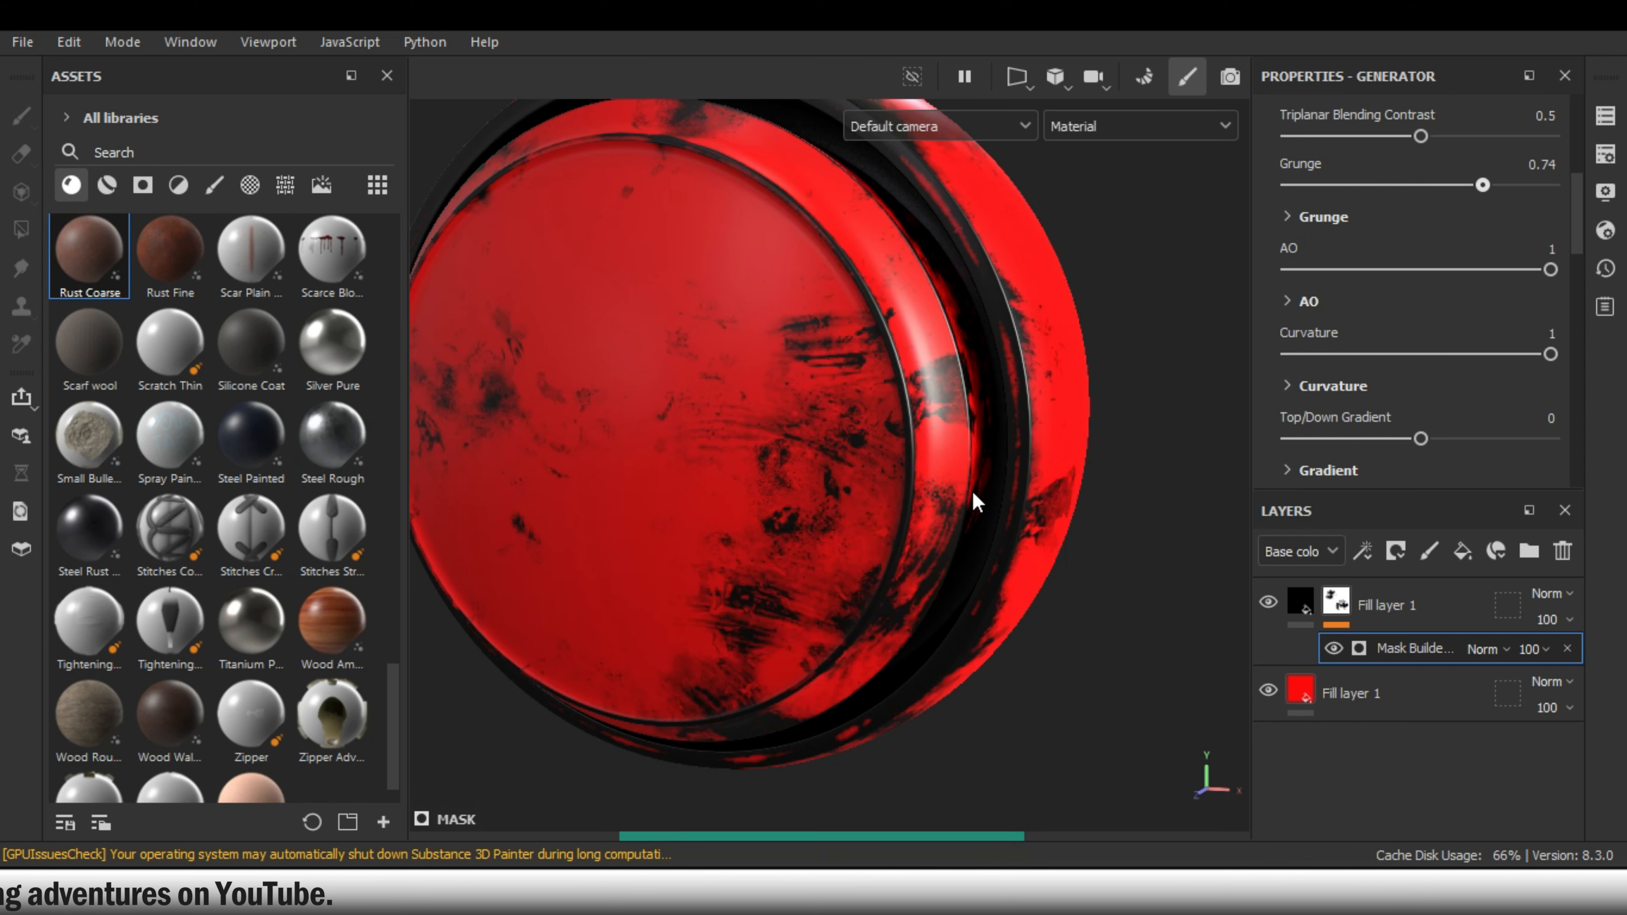
scroll(977, 500, down, 3)
alt+middle_drag(982, 513, 1008, 563)
scroll(889, 511, up, 3)
alt+drag(887, 506, 827, 533)
alt+drag(759, 466, 897, 545)
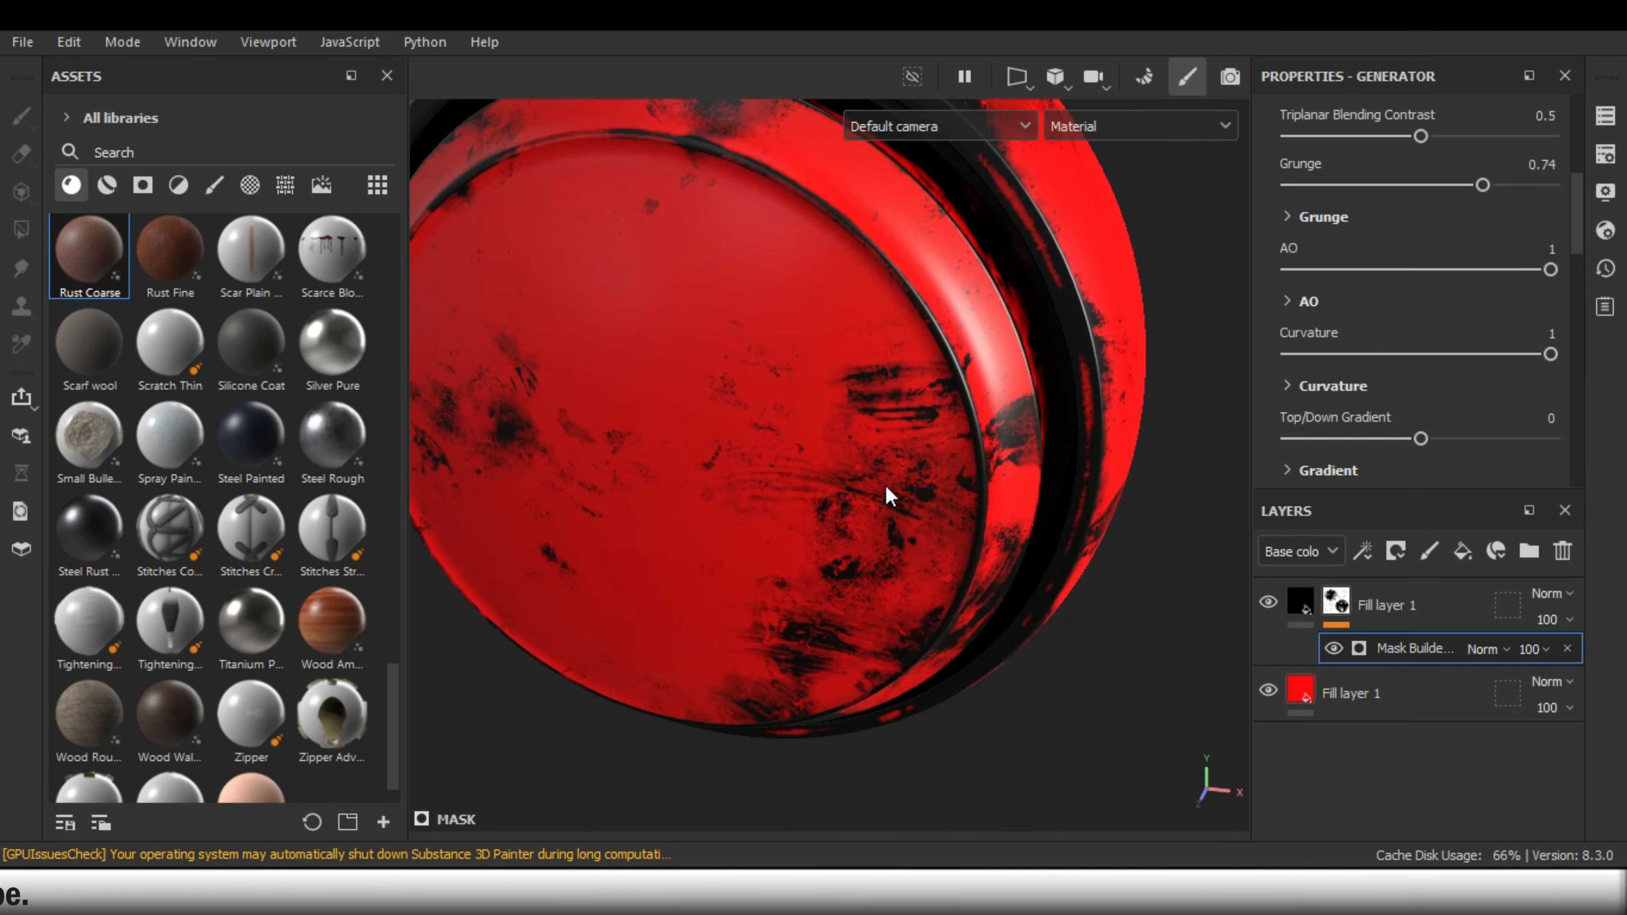
scroll(900, 445, down, 2)
alt+middle_drag(890, 479, 886, 496)
scroll(884, 512, up, 4)
- Replace the mask's Mask Builder generator with Mask Editor and inspect the ball's face and grooves
click(1335, 601)
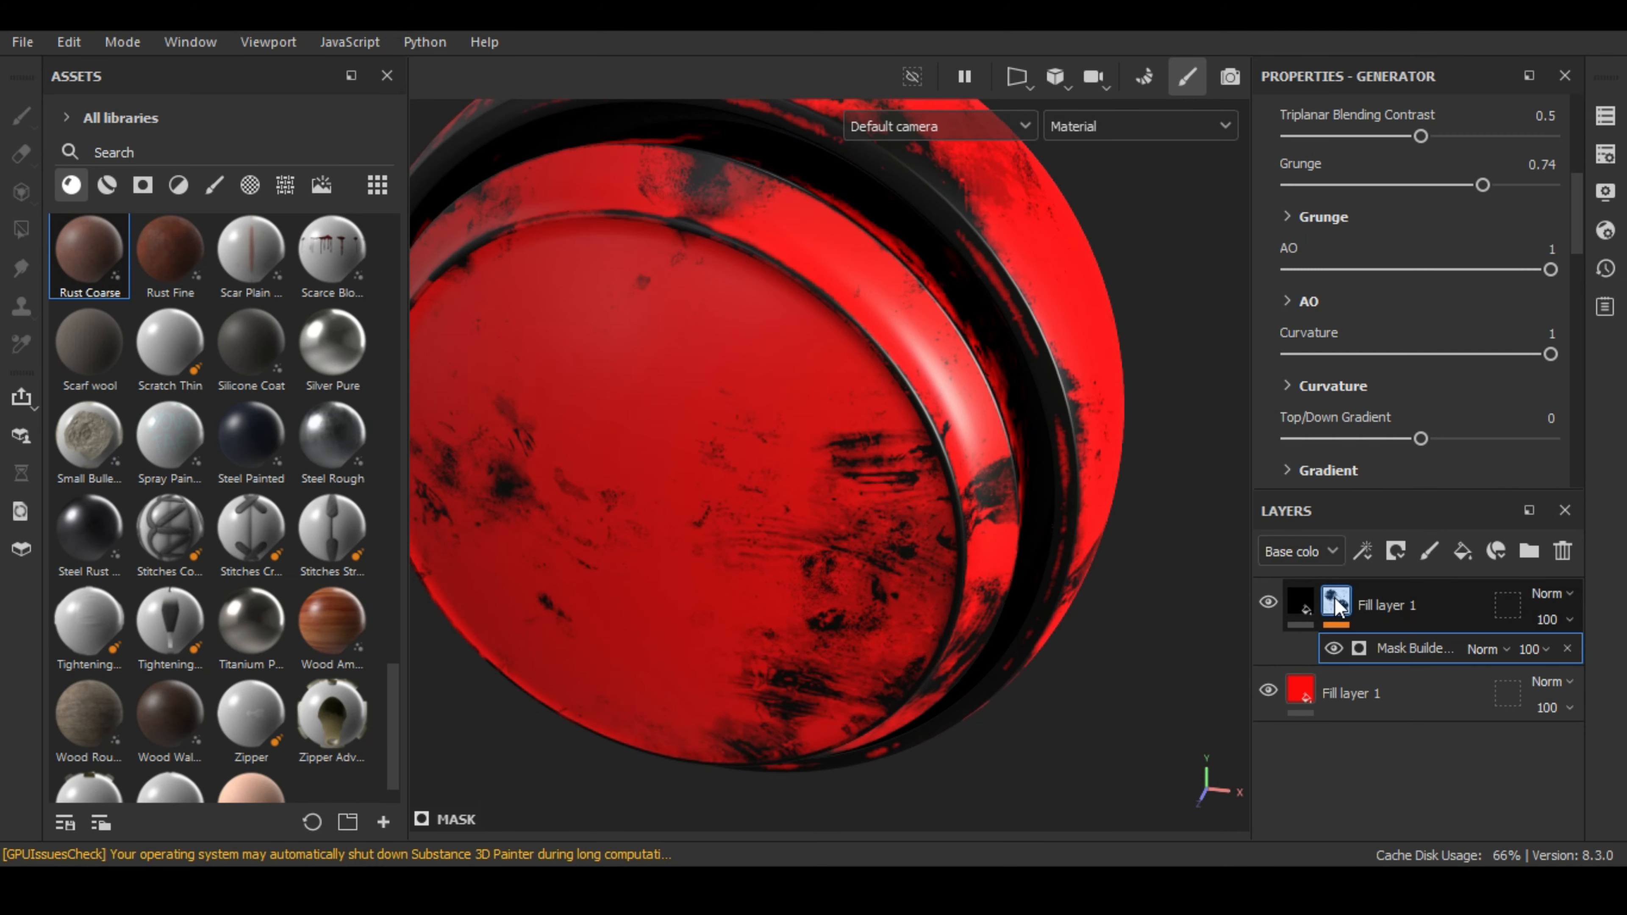
click(1405, 646)
click(1415, 183)
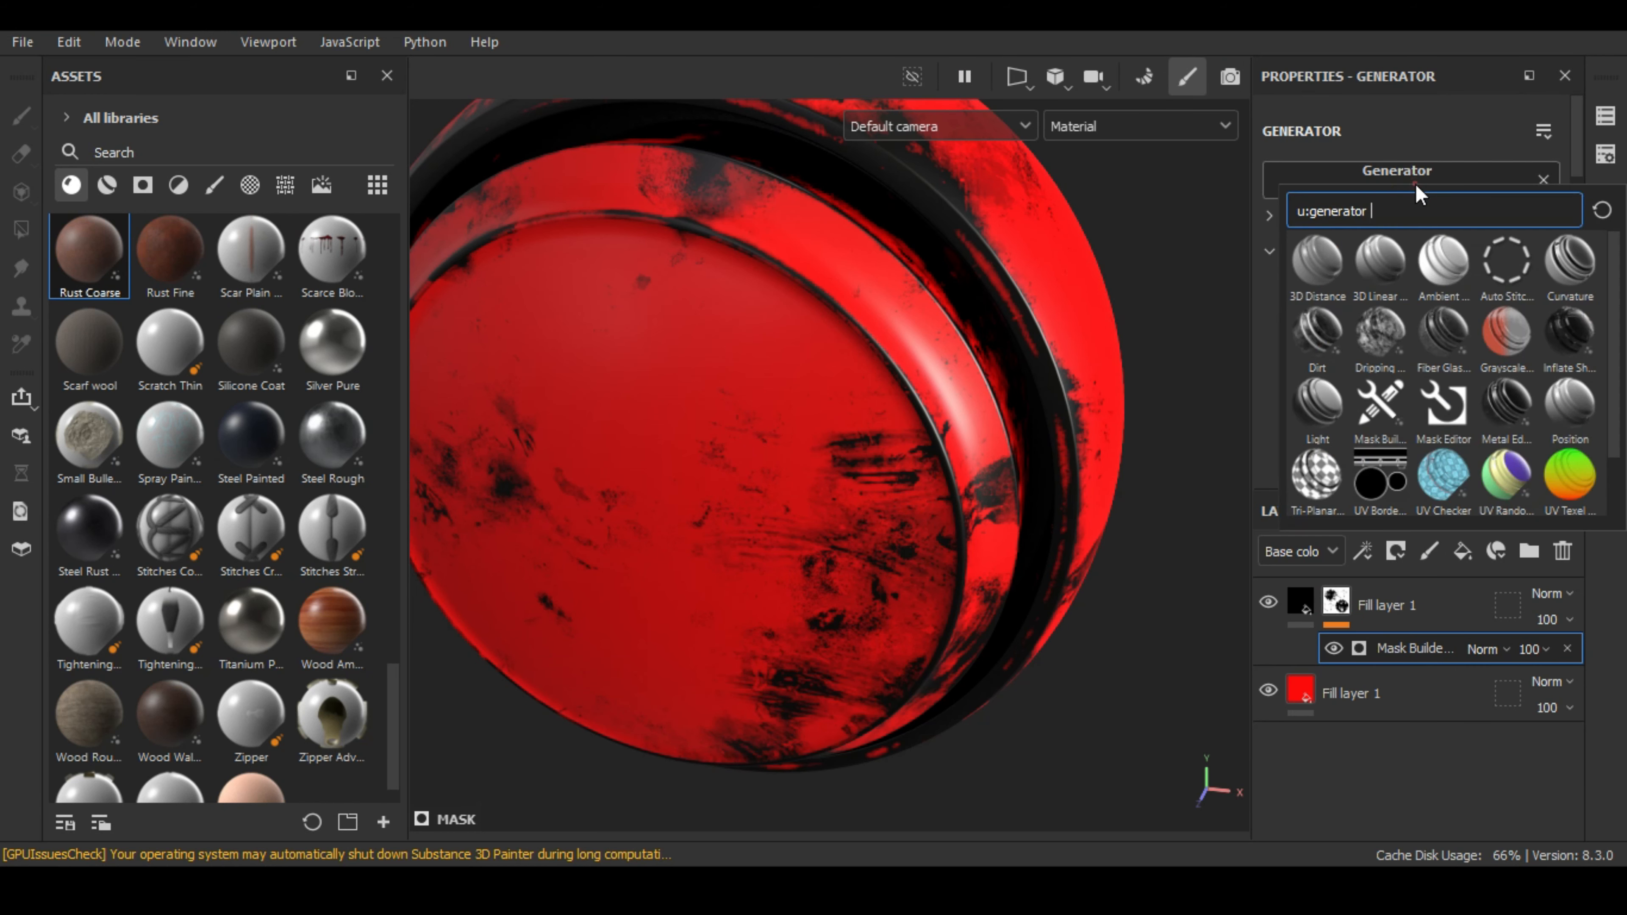
click(1449, 416)
alt+drag(1119, 371, 1444, 331)
alt+drag(1025, 381, 1042, 458)
- Set the Mask Editor generator's Global Contrast to 0.94 and Global Balance to 1, and examine the masked bands around the ball
drag(1443, 332, 1243, 344)
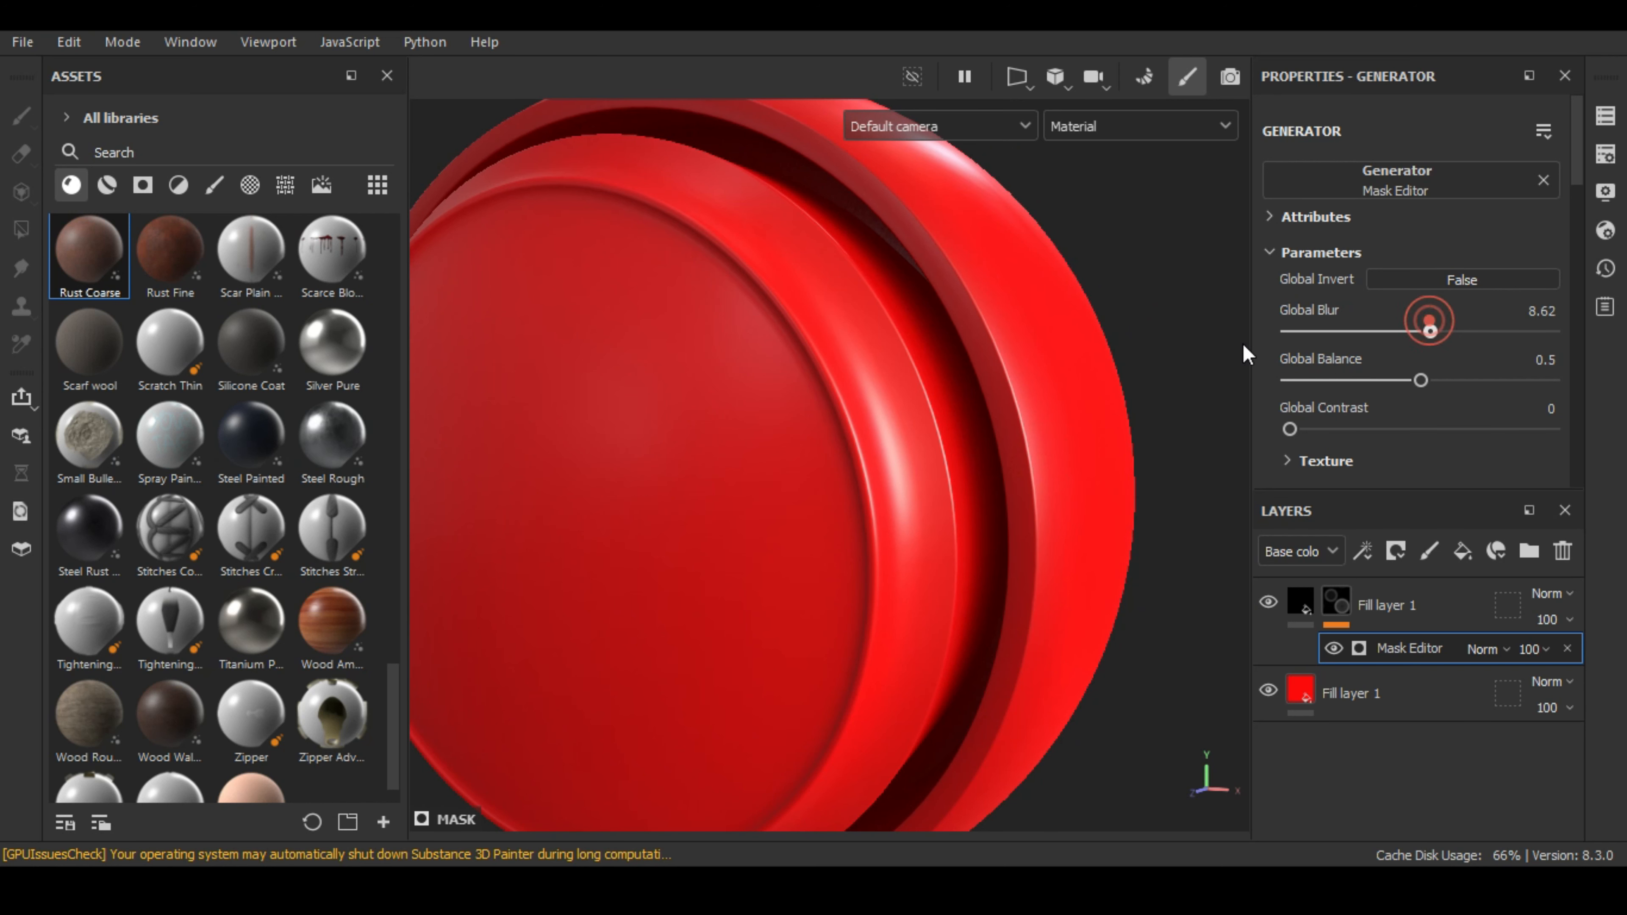
click(1317, 429)
click(1509, 429)
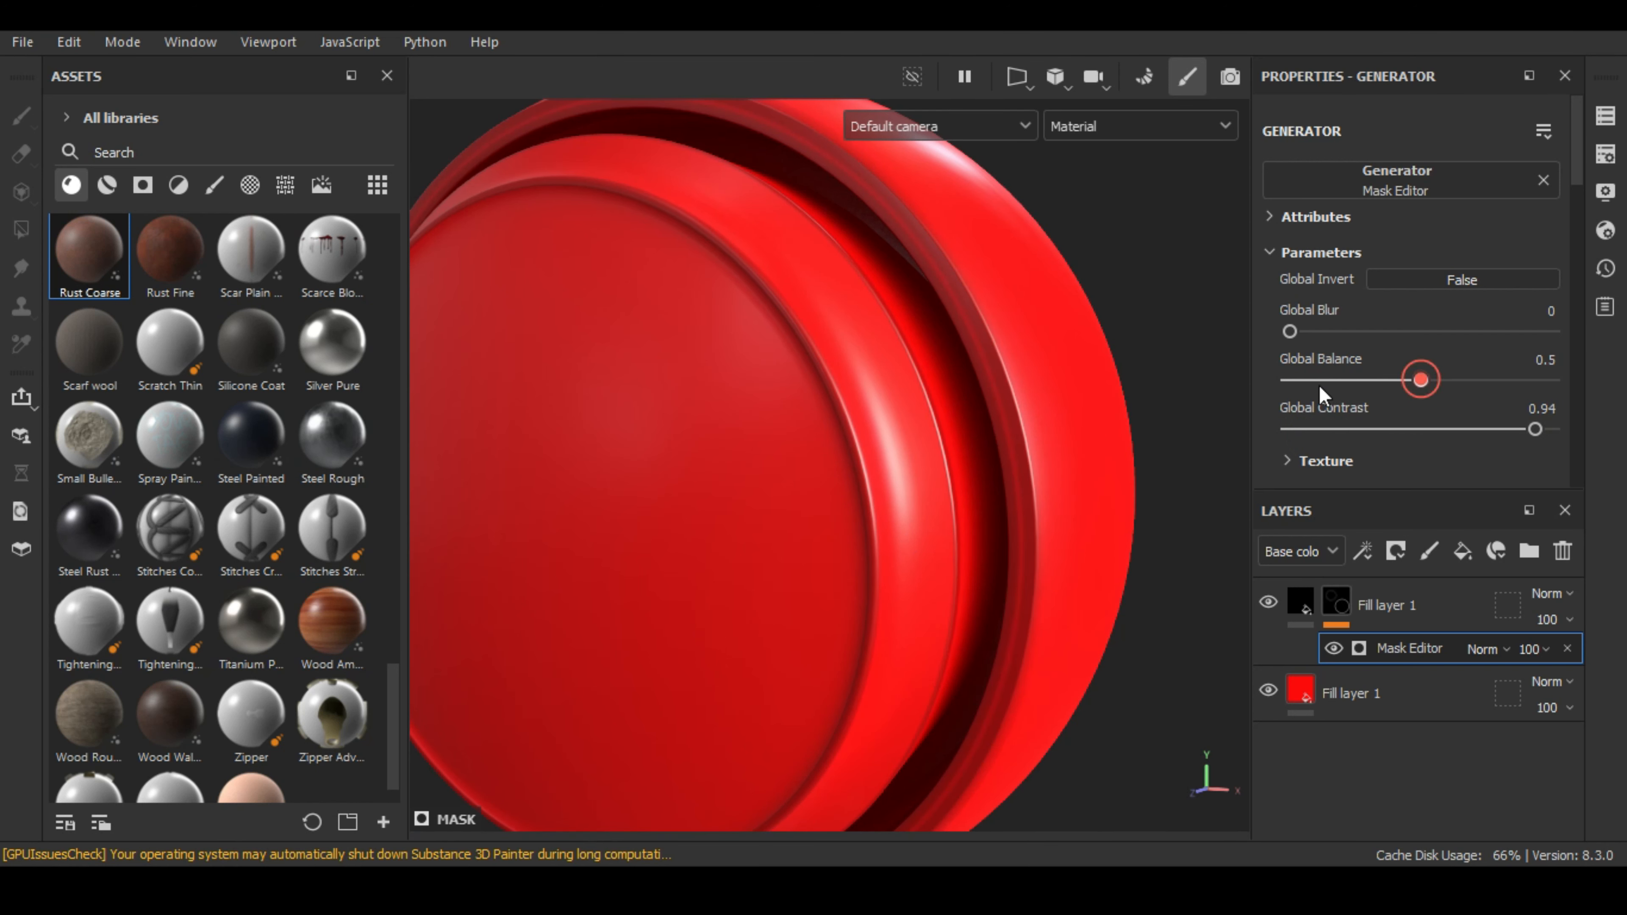
click(1303, 383)
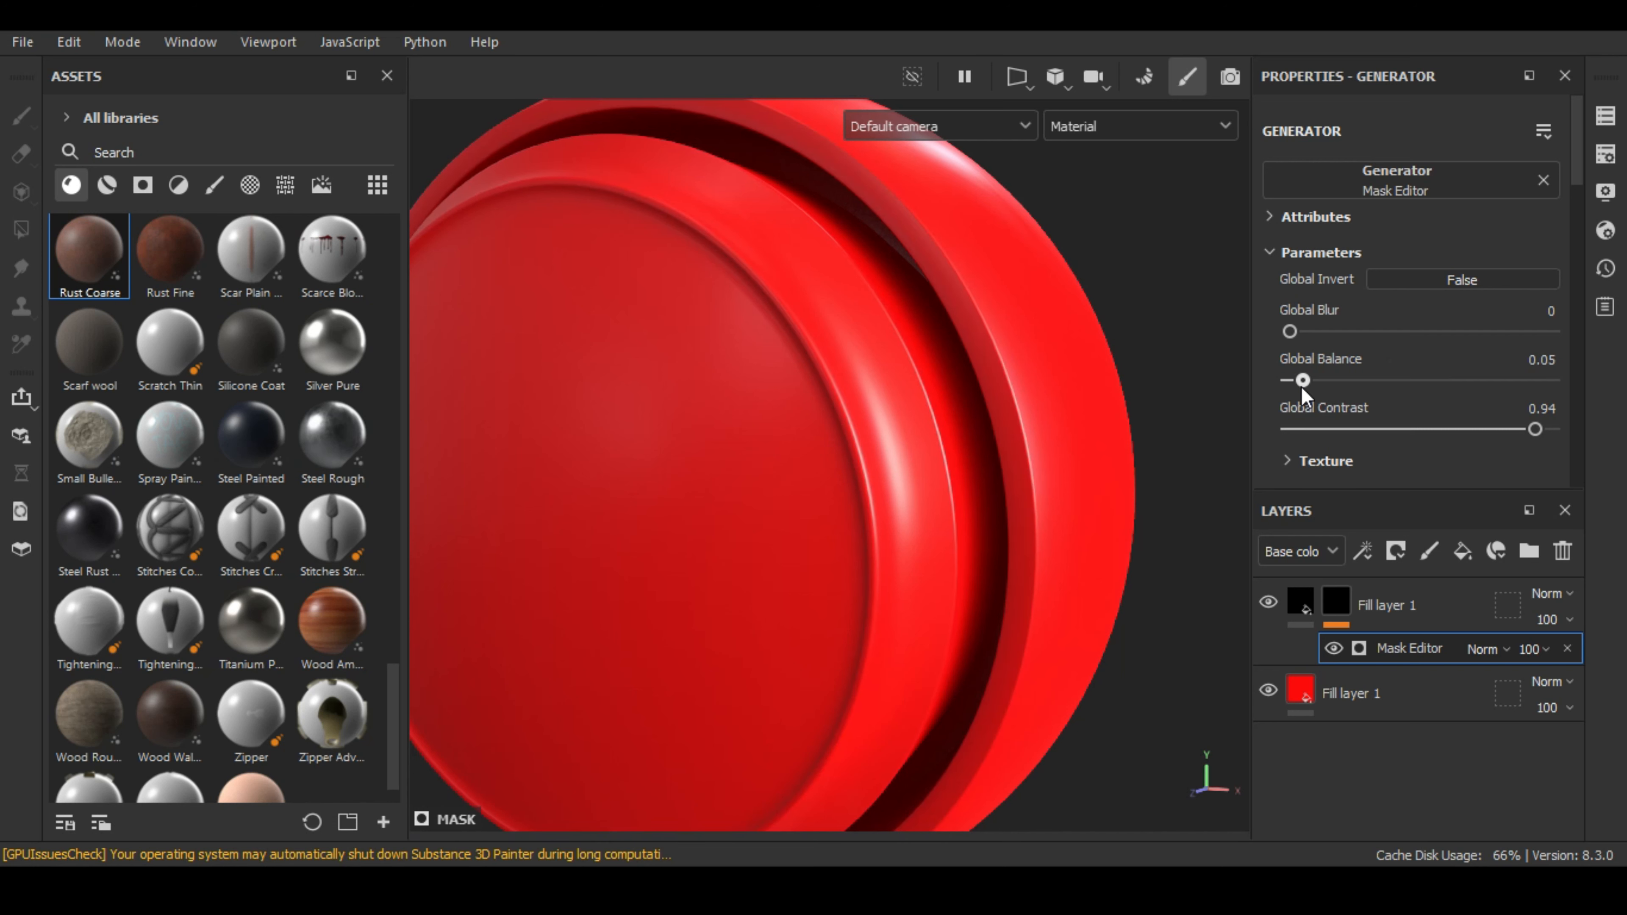
drag(1559, 378, 1527, 378)
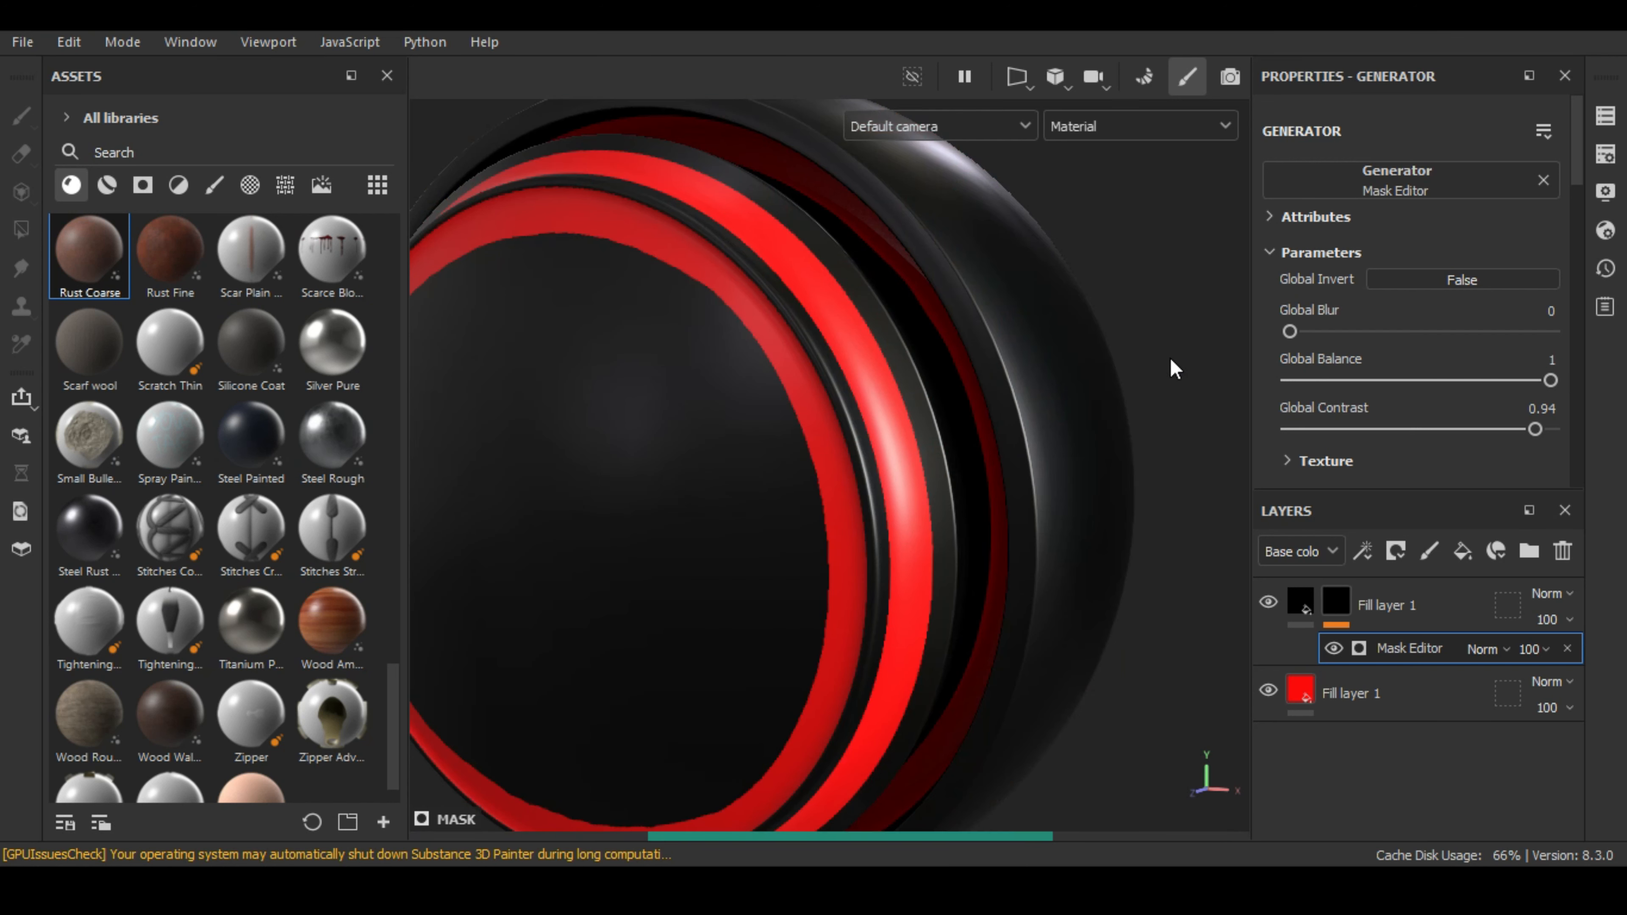
scroll(1018, 383, down, 4)
scroll(915, 420, up, 3)
alt+drag(909, 426, 805, 451)
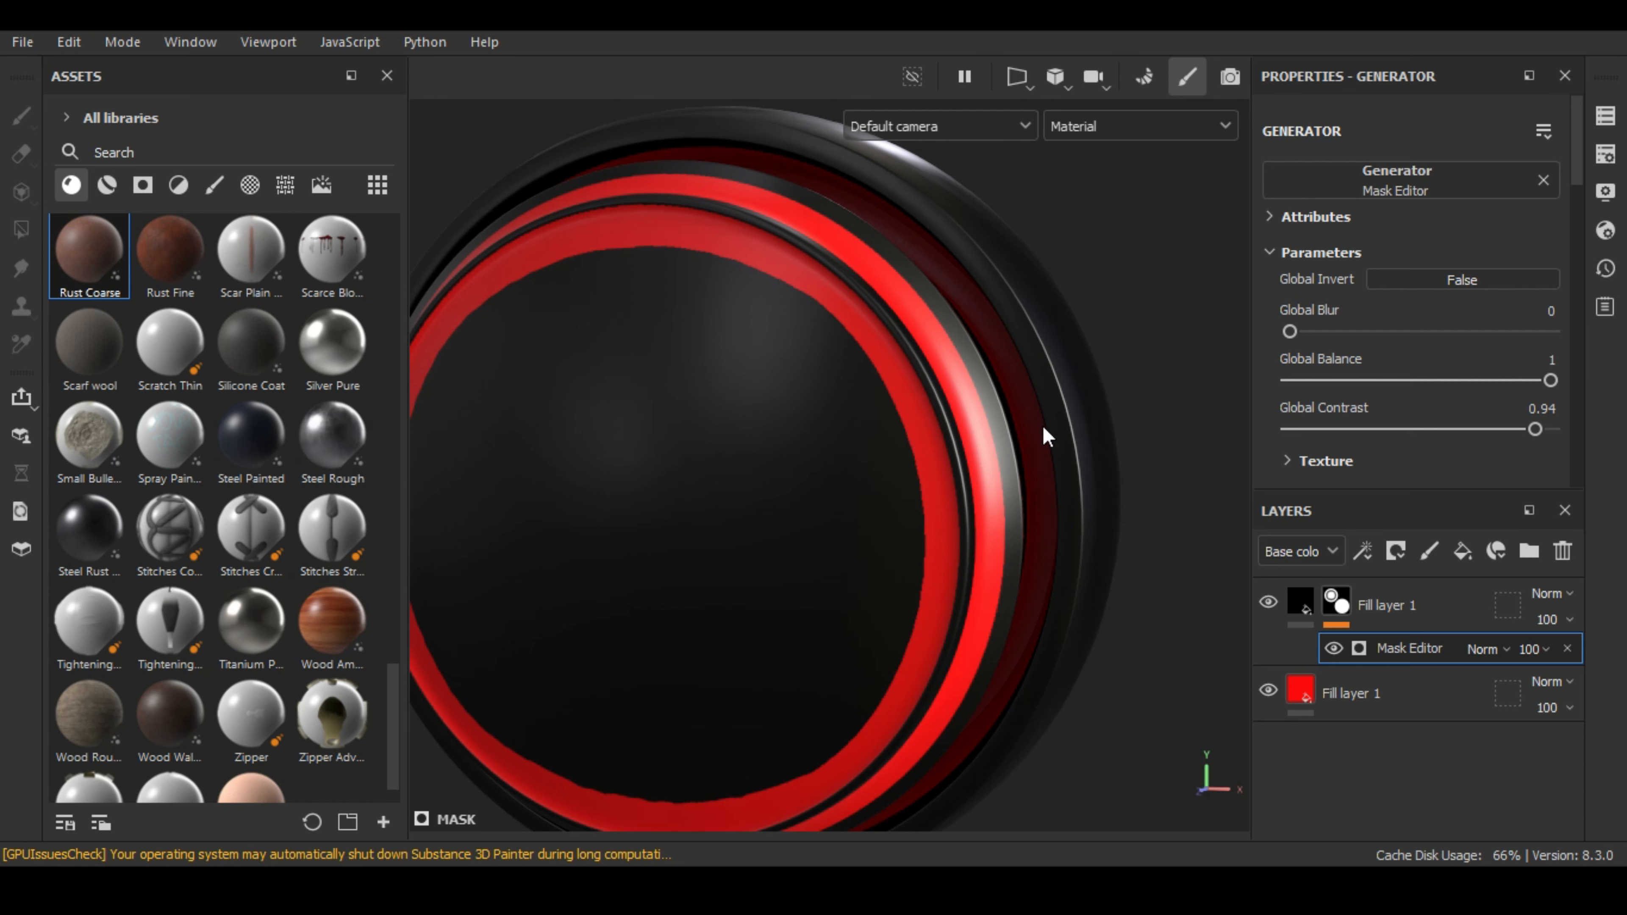
alt+drag(1044, 467, 916, 490)
alt+drag(817, 397, 983, 385)
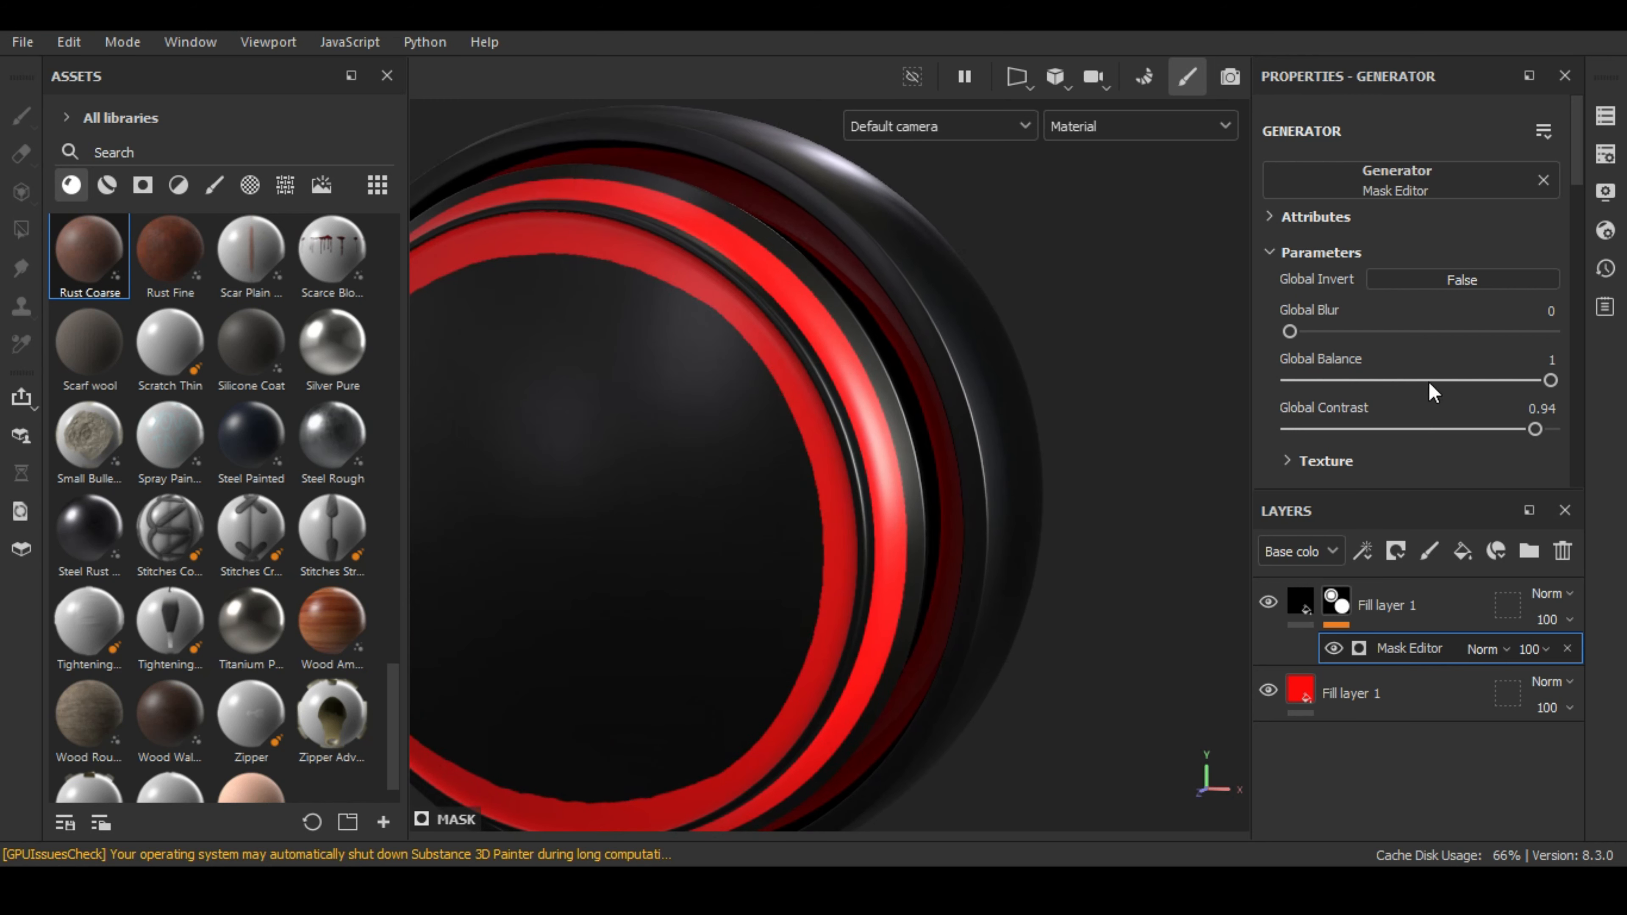
- Reduce the Mask Editor generator's Global Balance to 0.5 and check the whole ball
drag(1468, 374, 1420, 380)
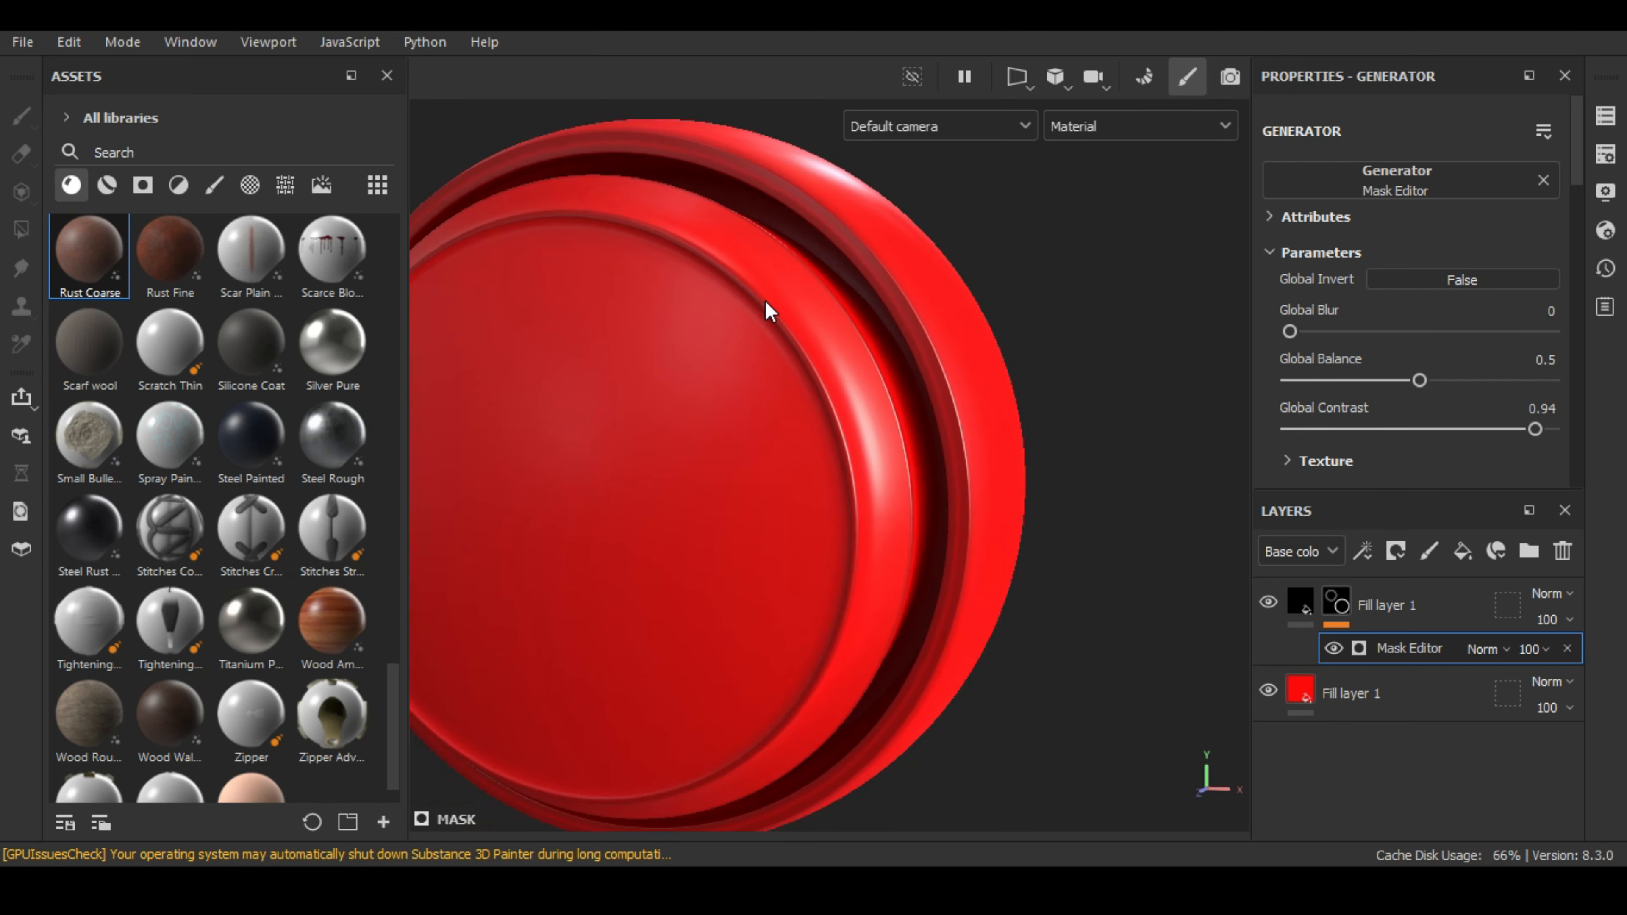
scroll(1336, 371, down, 3)
scroll(1441, 372, up, 3)
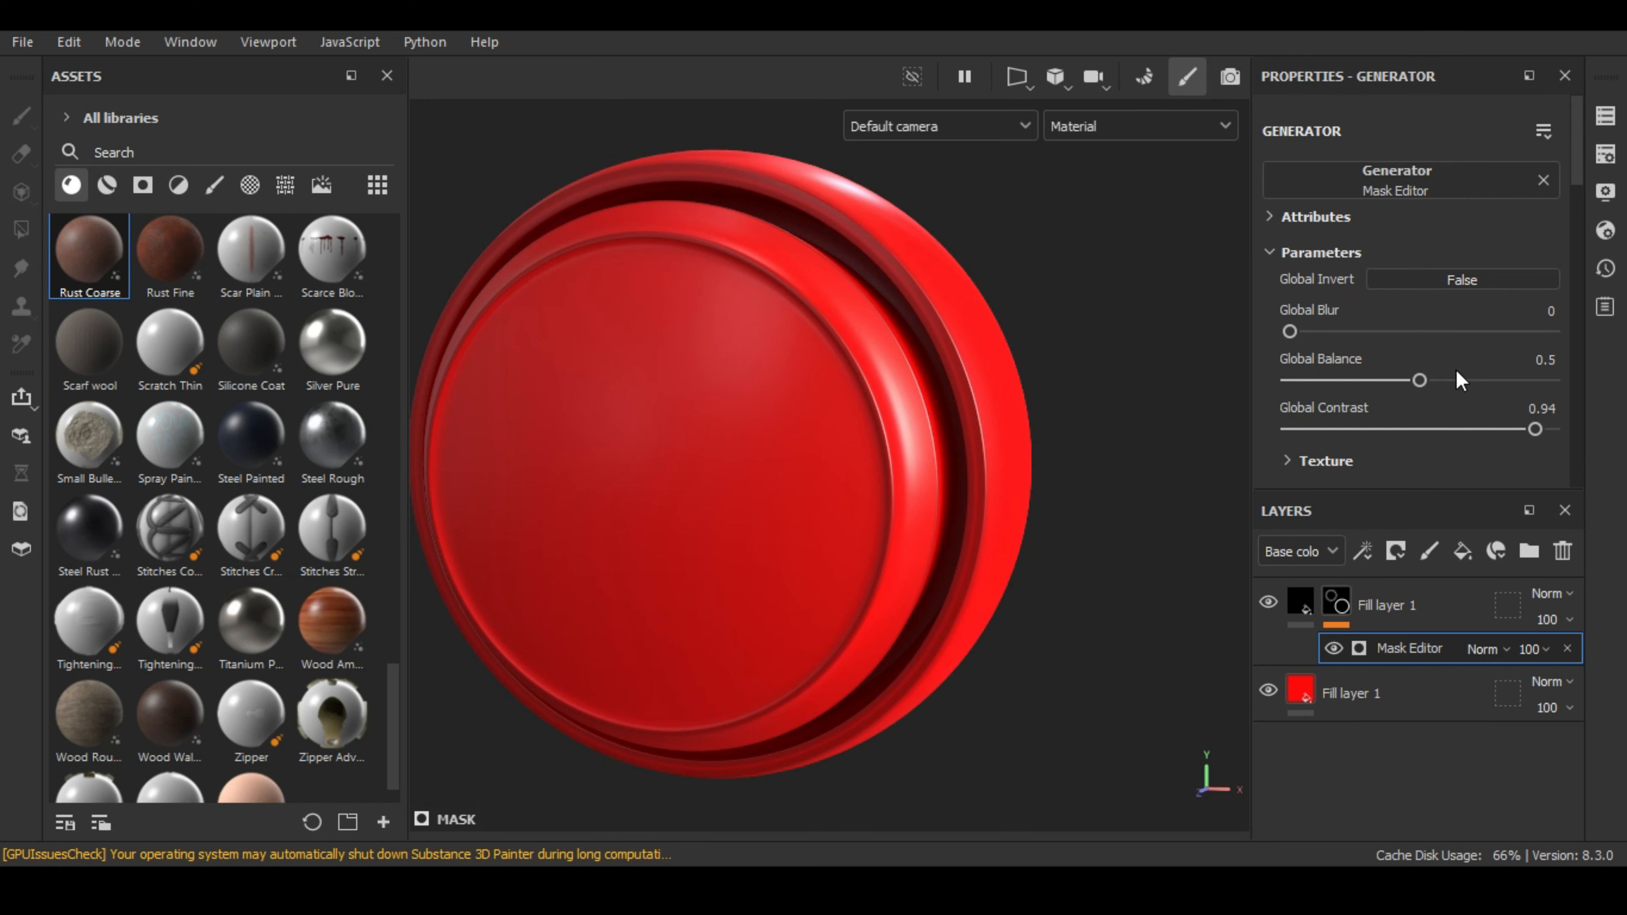
- Replace the mask's generator with Metal Edge Wear and inspect the worn edges of the ball's rims and groove
click(1442, 170)
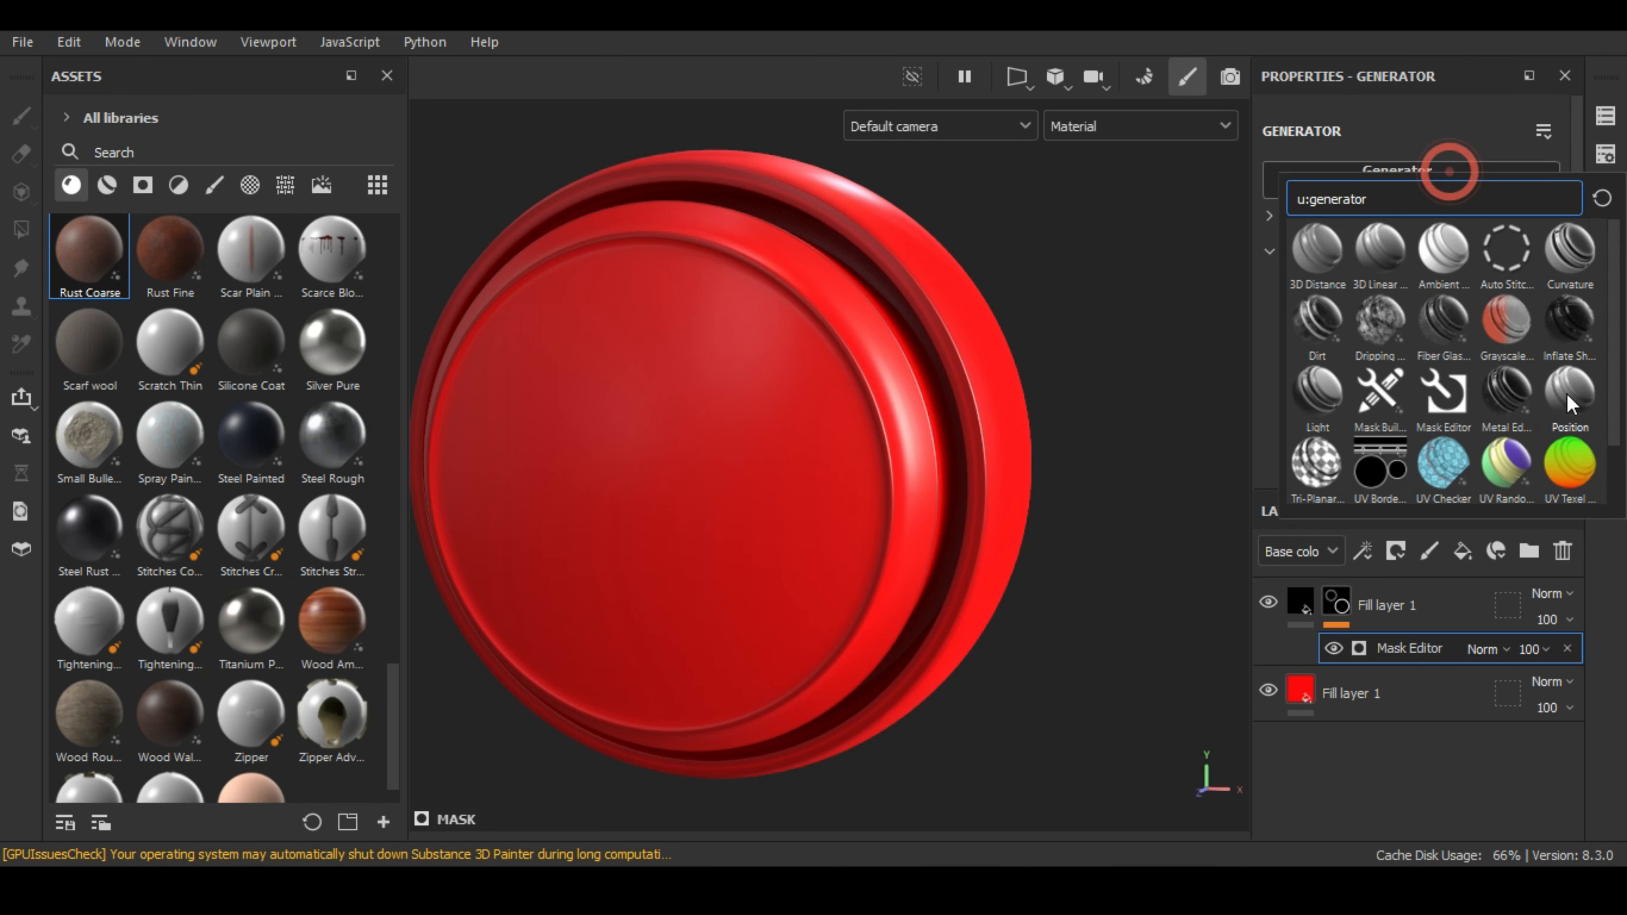
click(1512, 388)
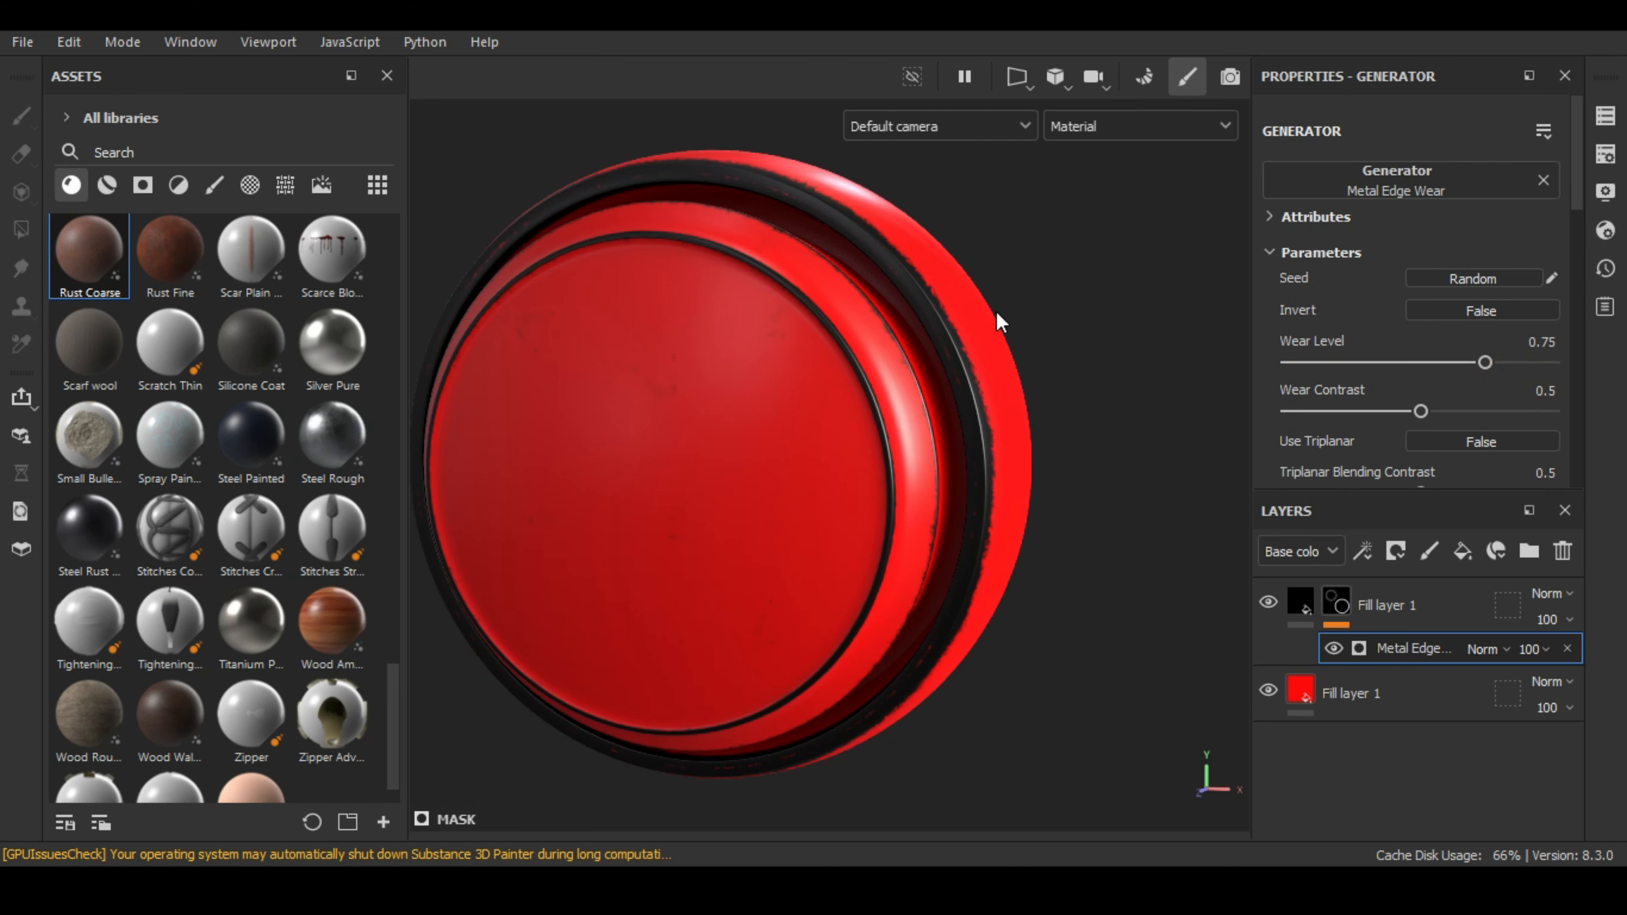
scroll(996, 311, up, 3)
alt+drag(1012, 379, 825, 444)
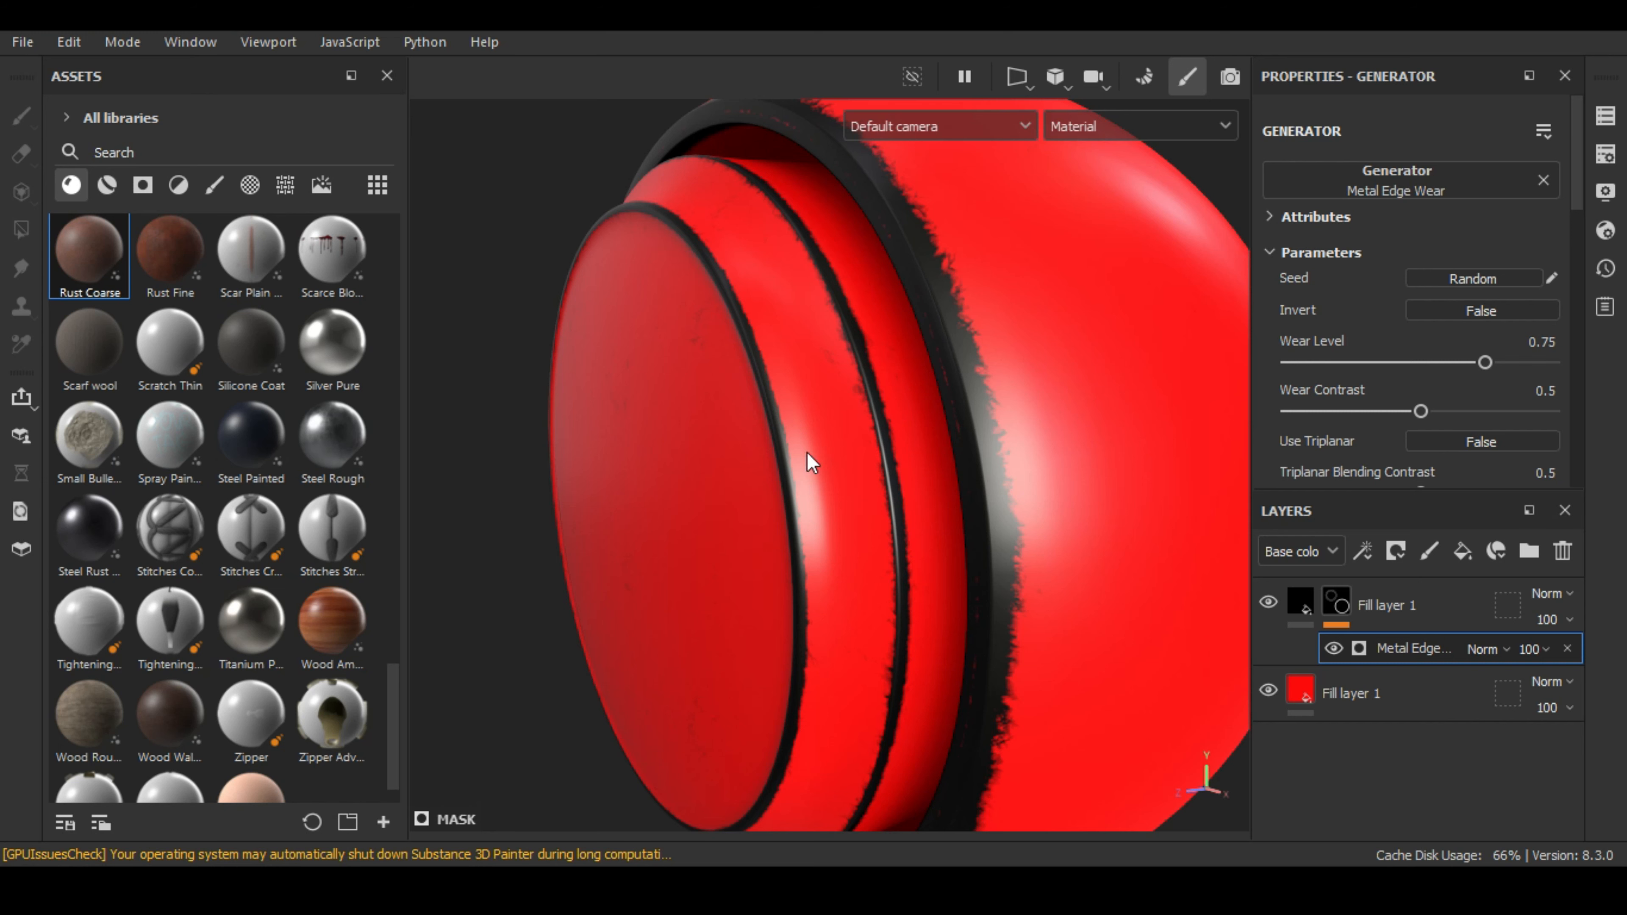
alt+drag(806, 461, 995, 451)
alt+right_drag(995, 452, 971, 321)
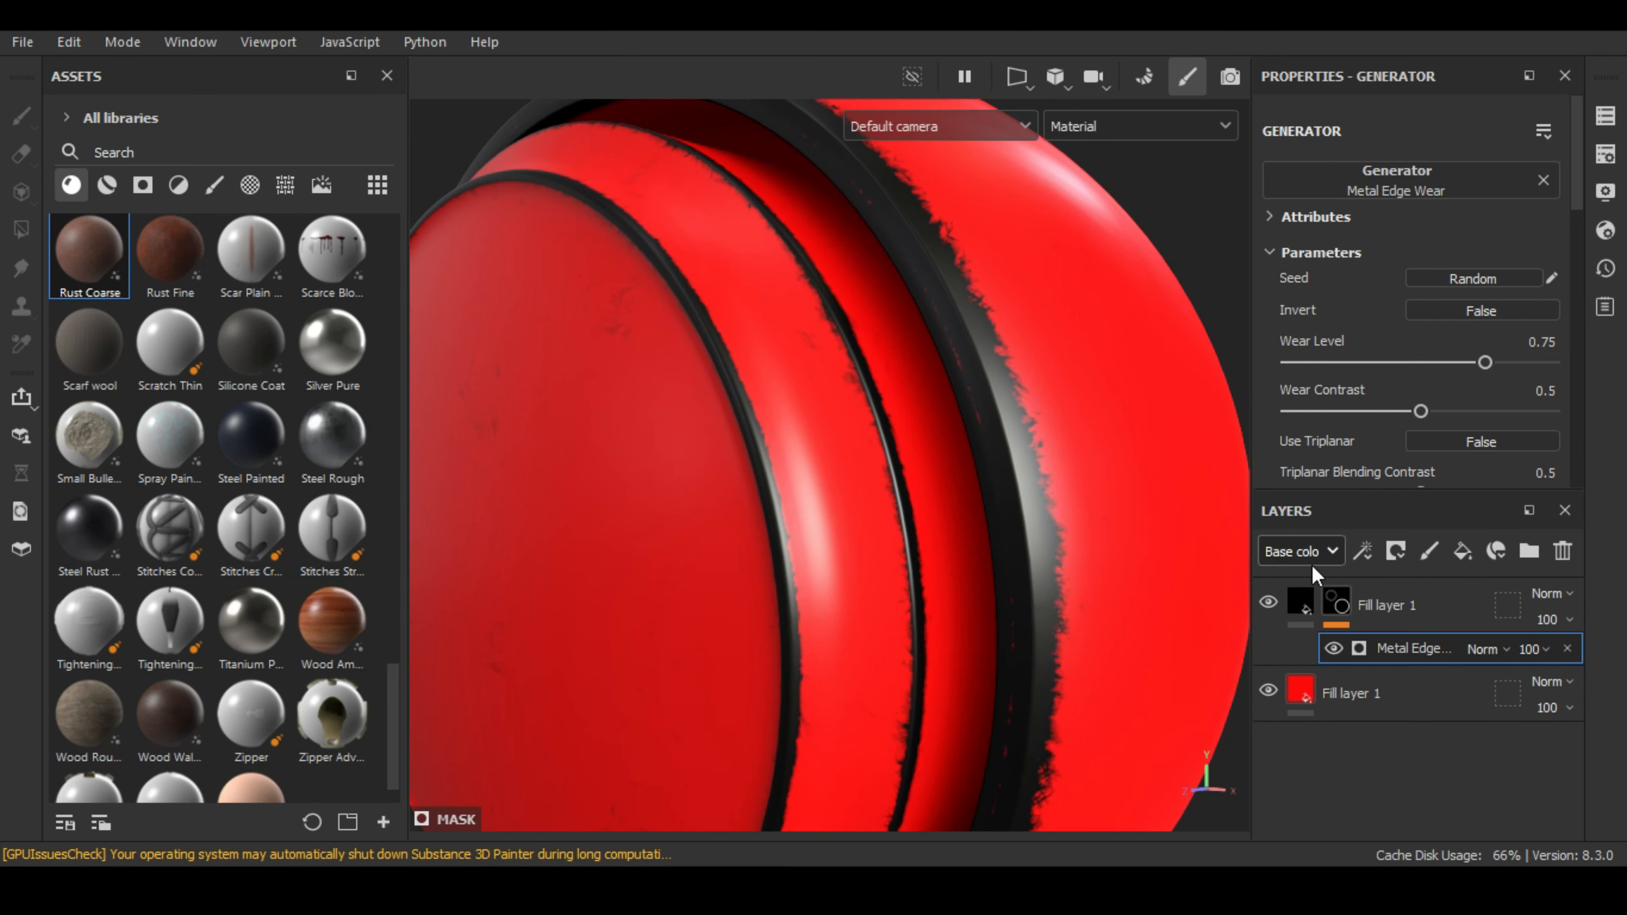
- Delete both fill layers and apply the Silver Pure material to the ball
click(1416, 595)
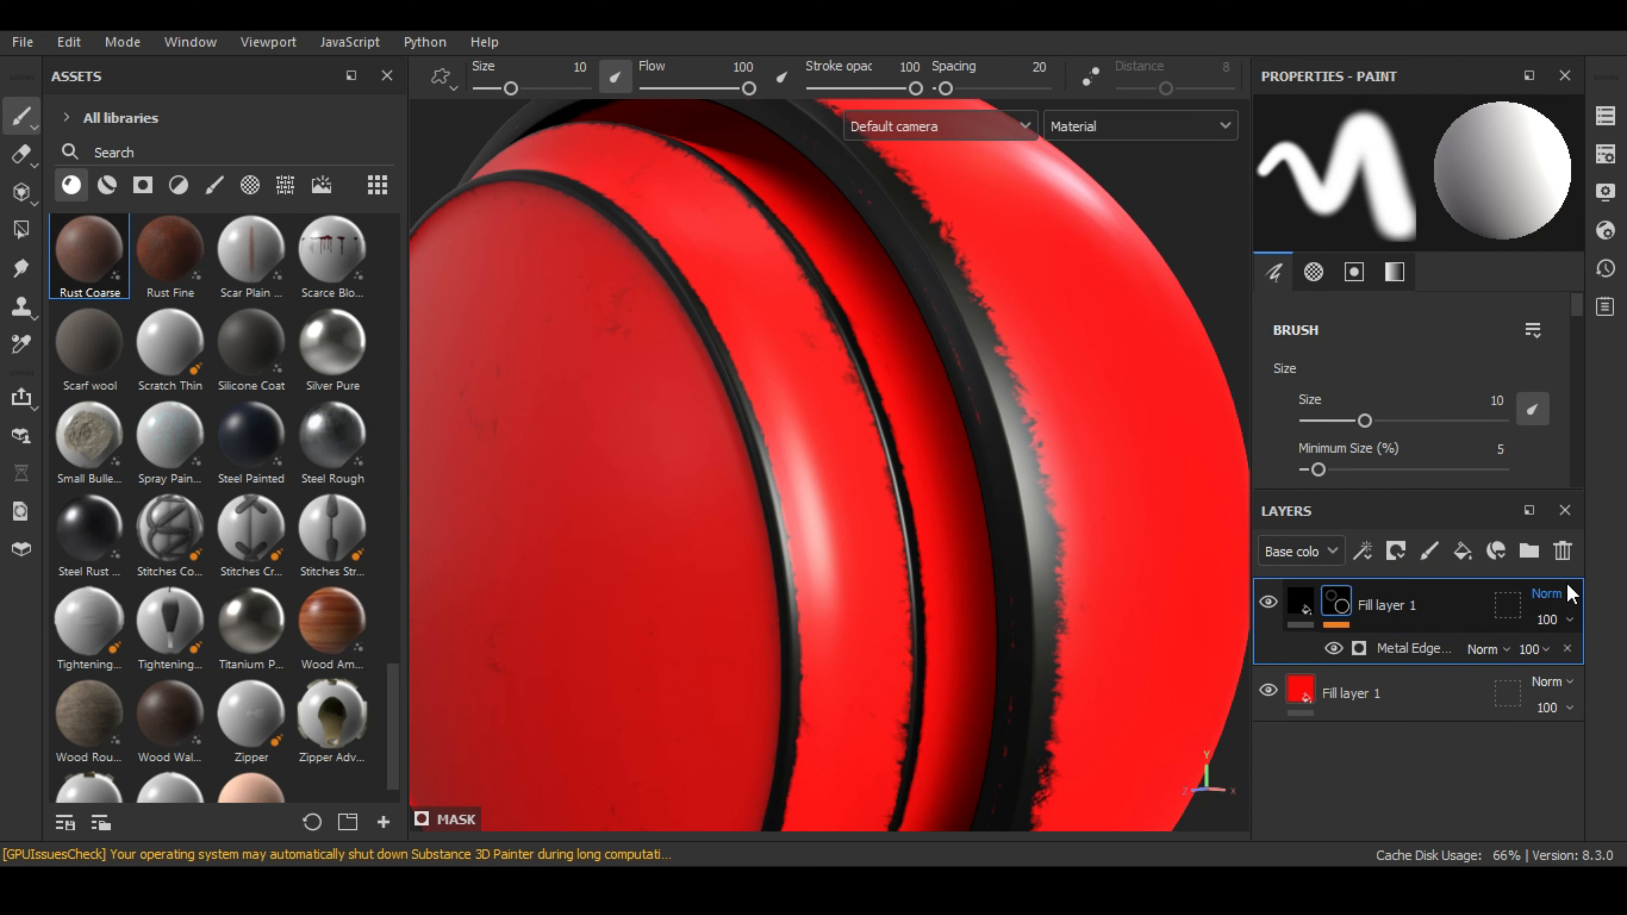
click(1569, 550)
click(1569, 550)
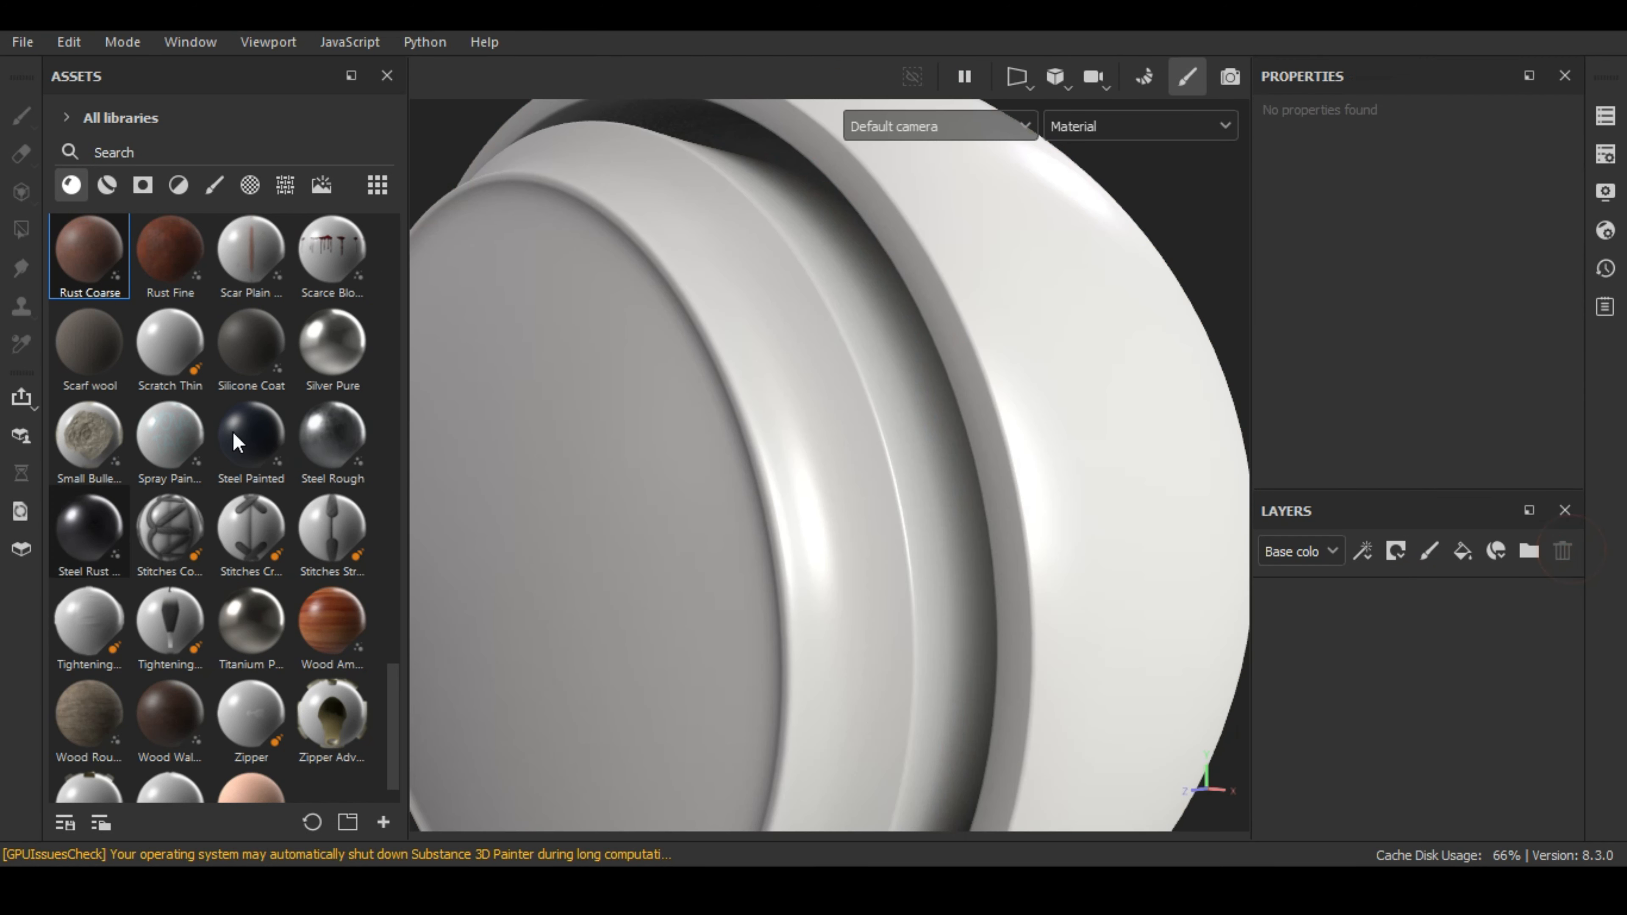
drag(351, 367, 722, 447)
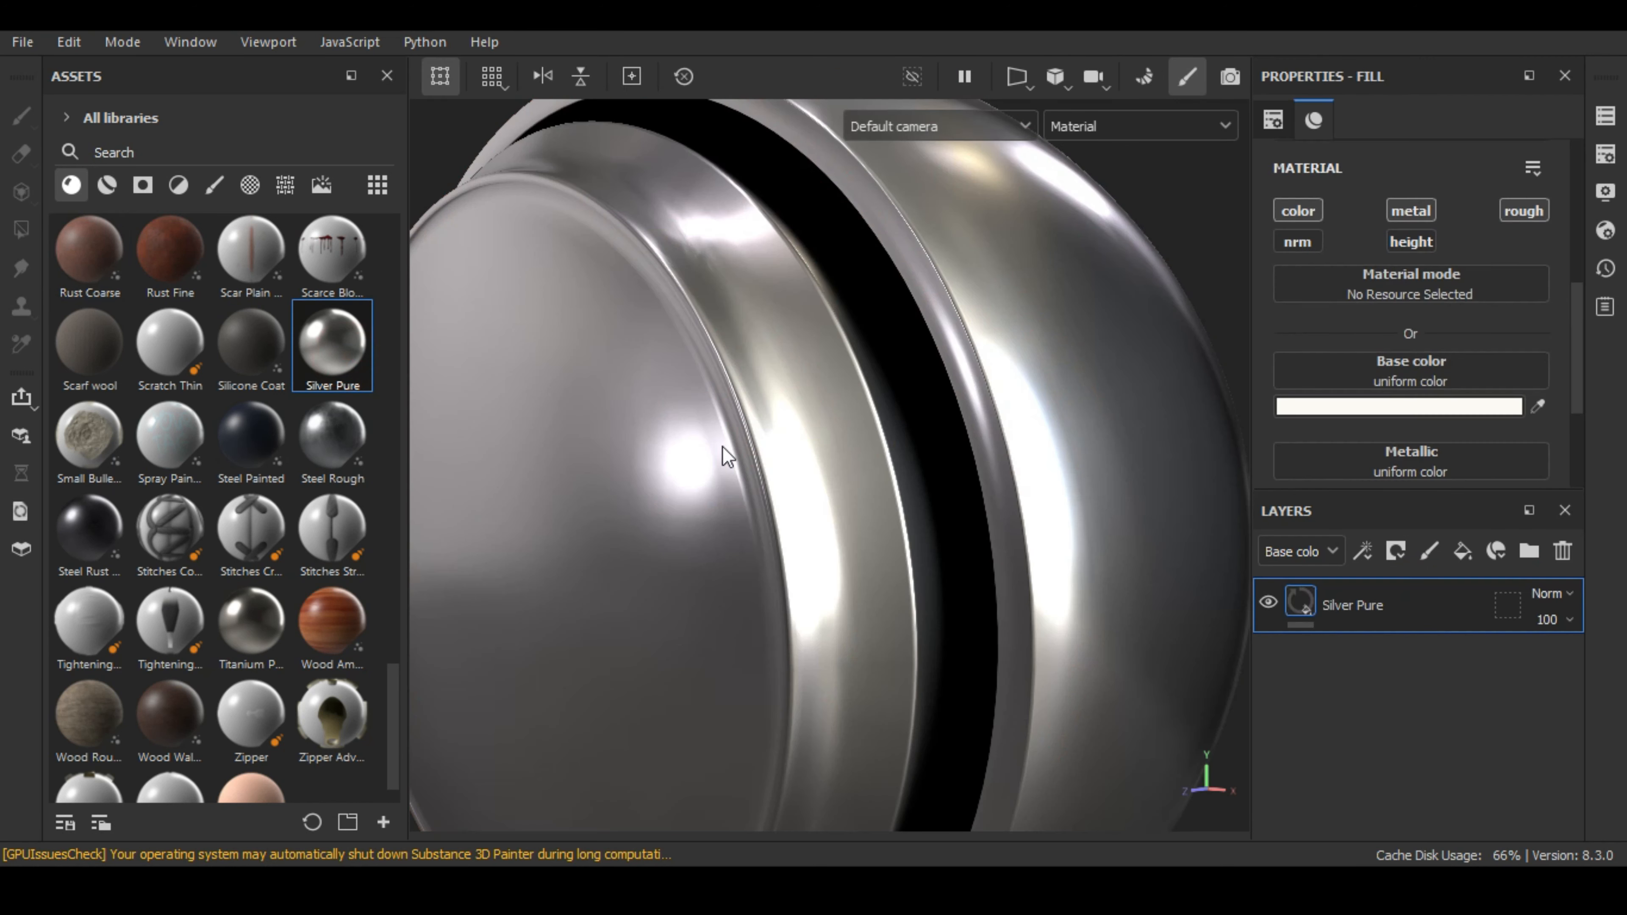
alt+drag(751, 504, 792, 509)
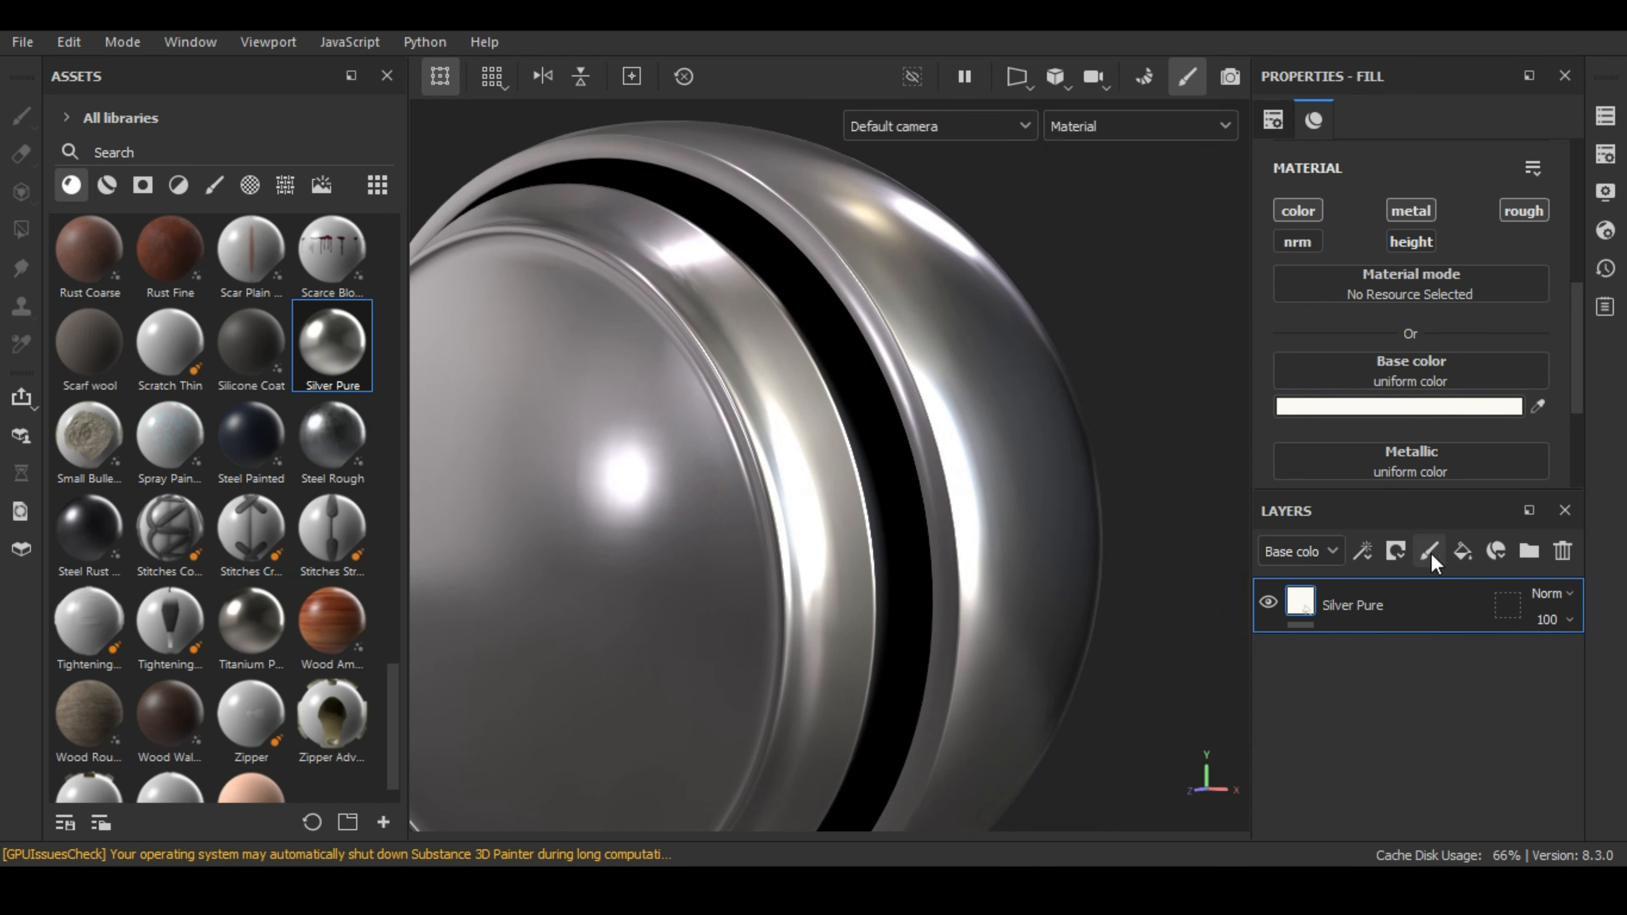
- Add a fill layer above Silver Pure with a red base color and a Roughness of 0.5276
click(1461, 551)
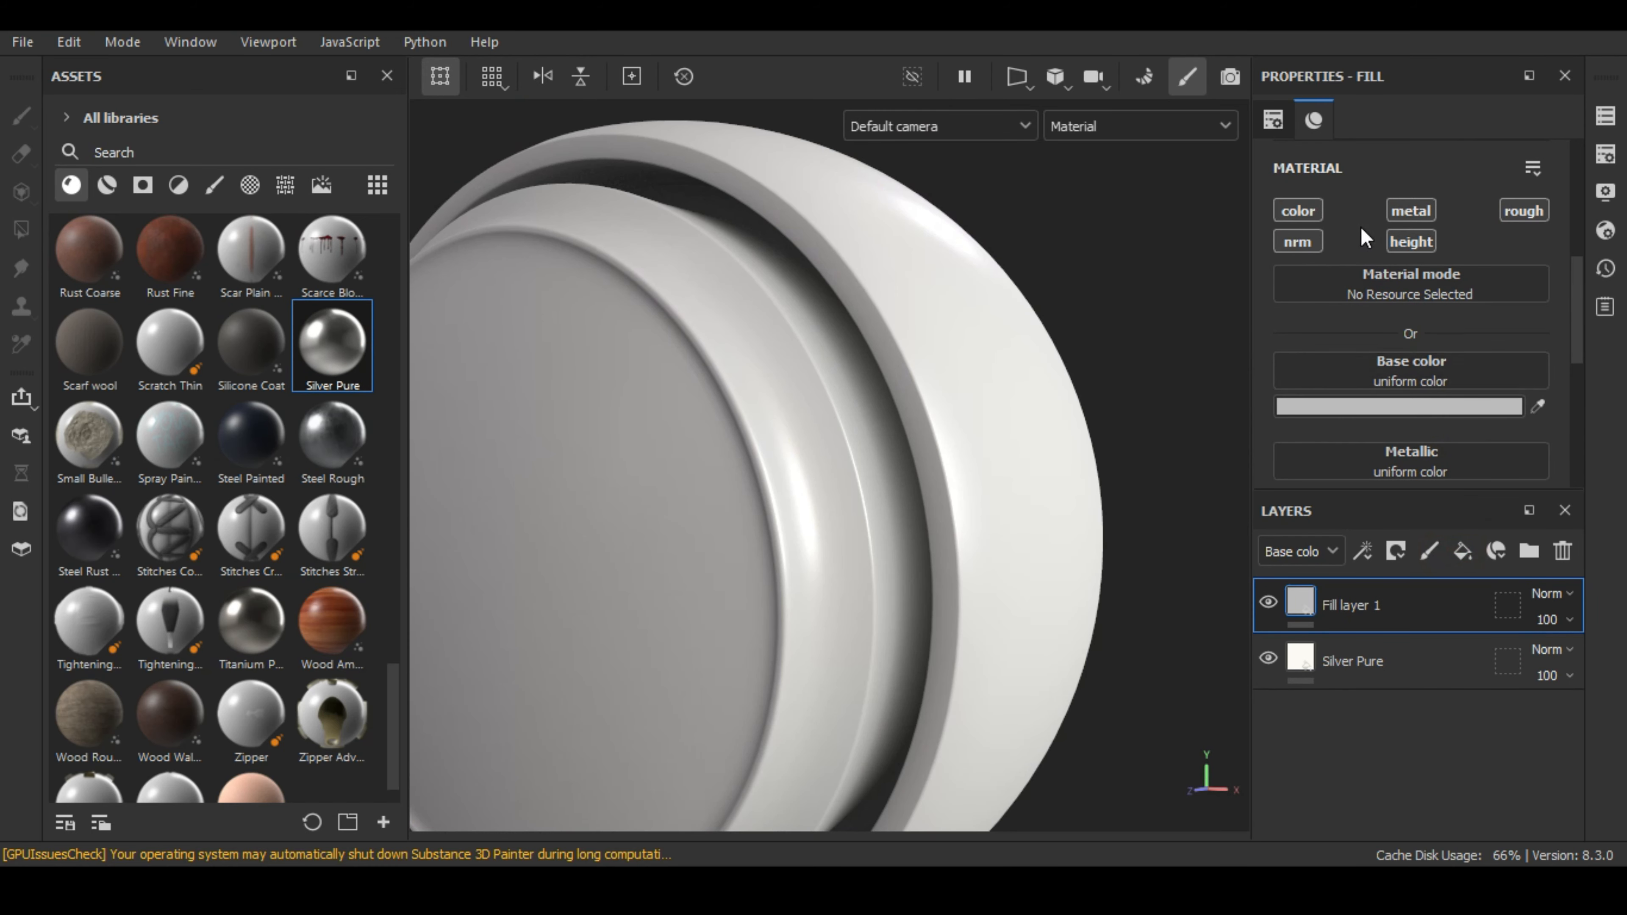
click(1442, 404)
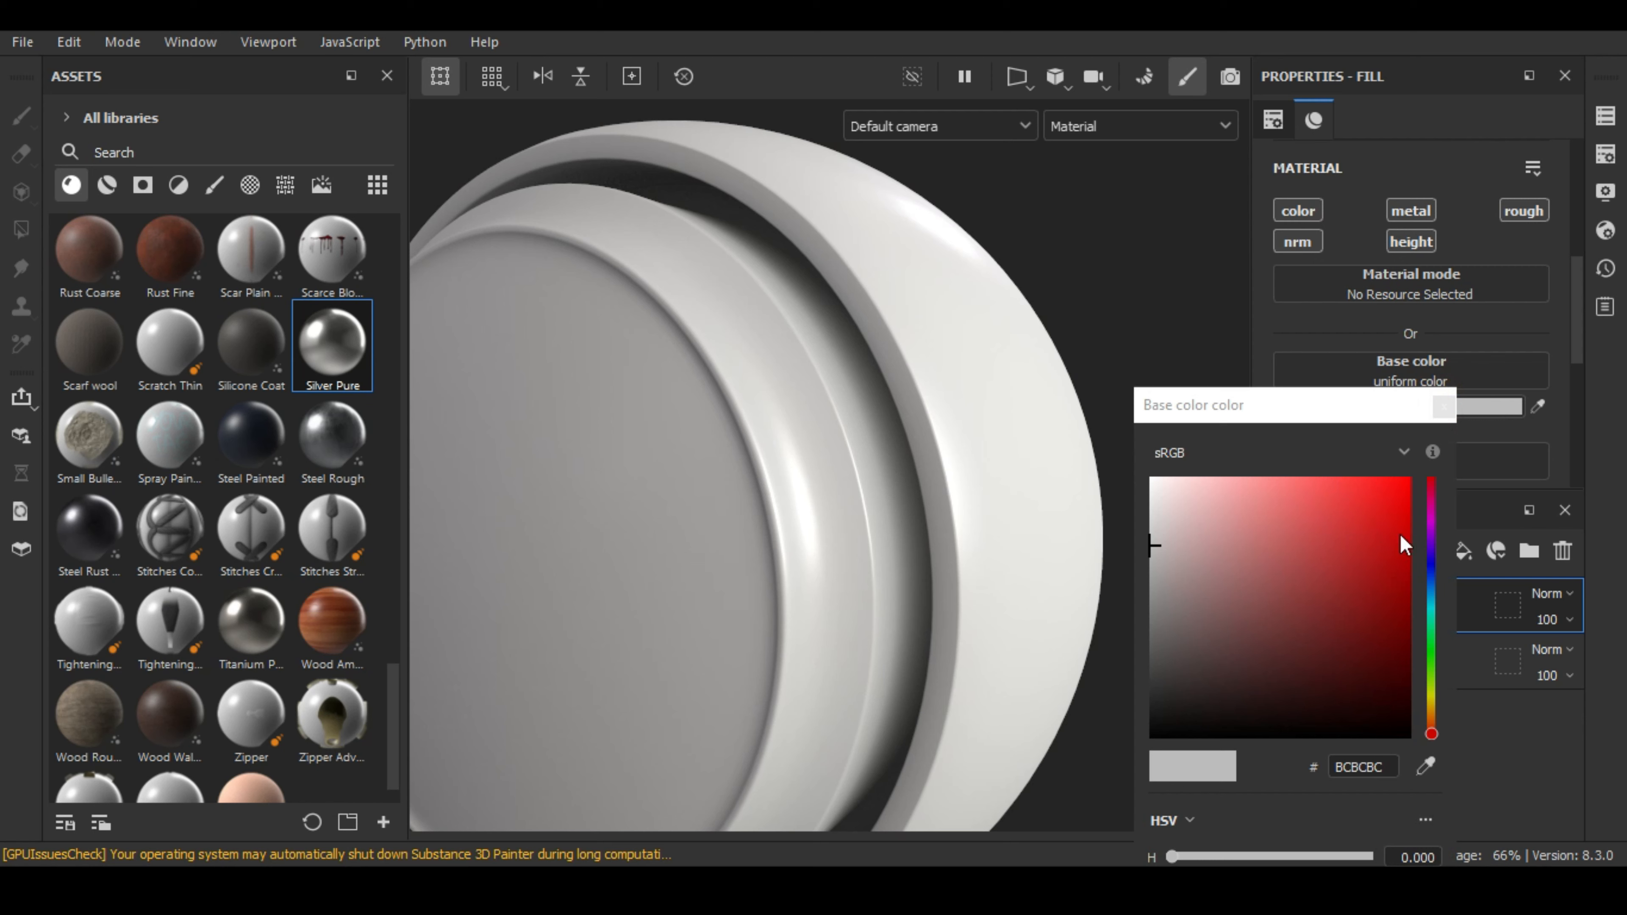
click(1396, 521)
scroll(1479, 320, down, 2)
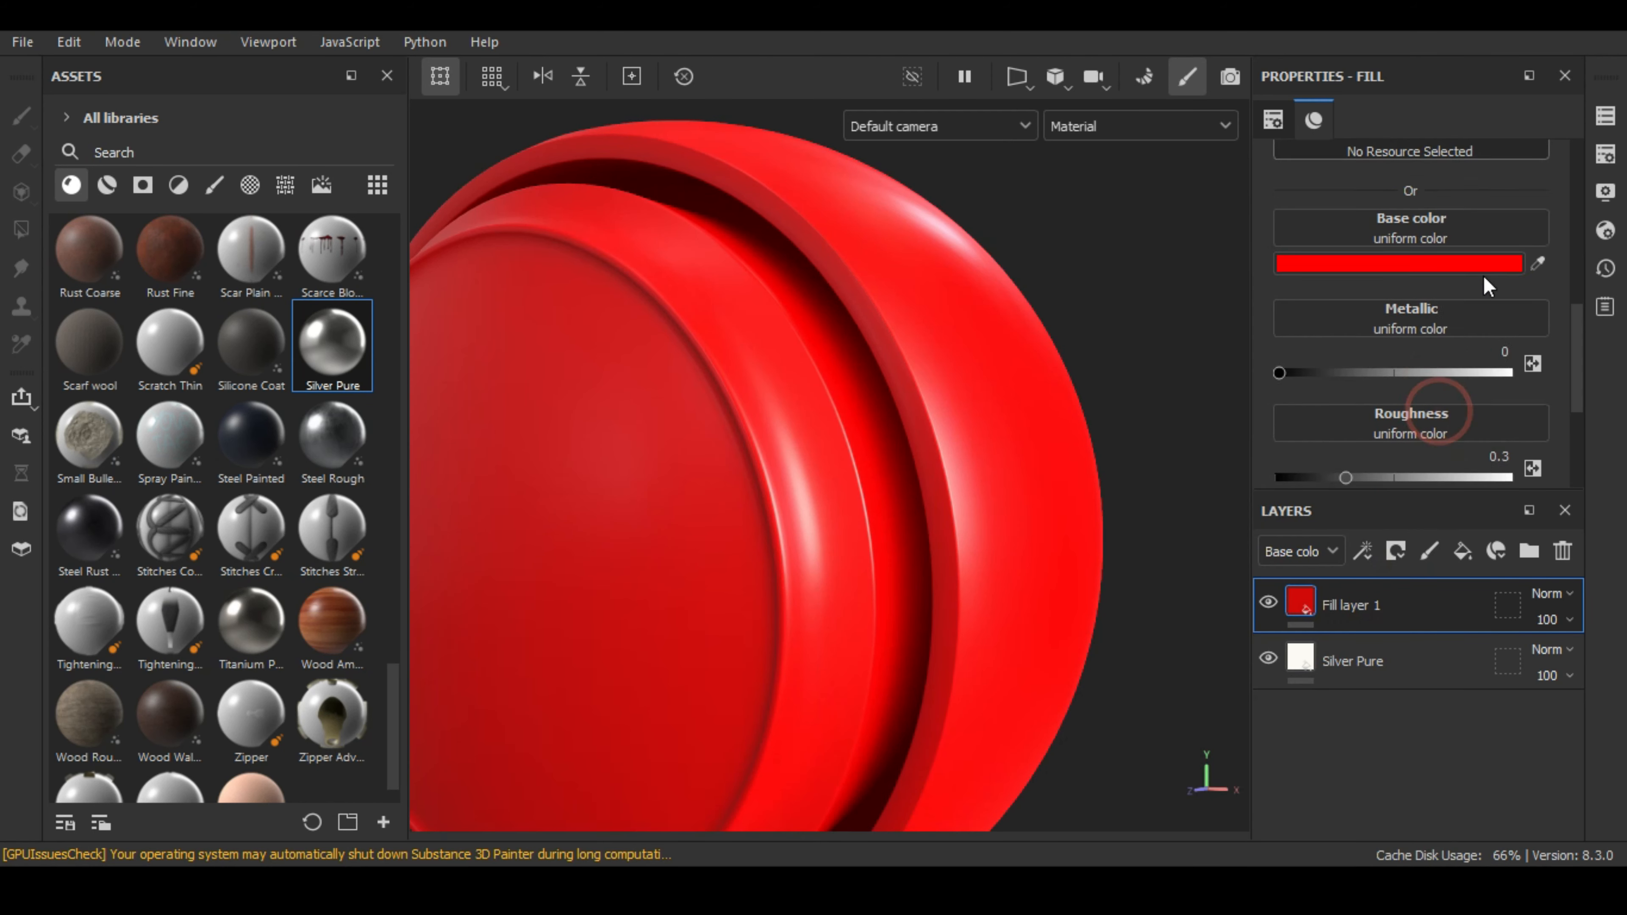
scroll(1486, 285, down, 2)
mouse_move(1343, 337)
mouse_down()
mouse_move(1457, 320)
mouse_move(1402, 339)
mouse_up()
alt+drag(1003, 472, 973, 516)
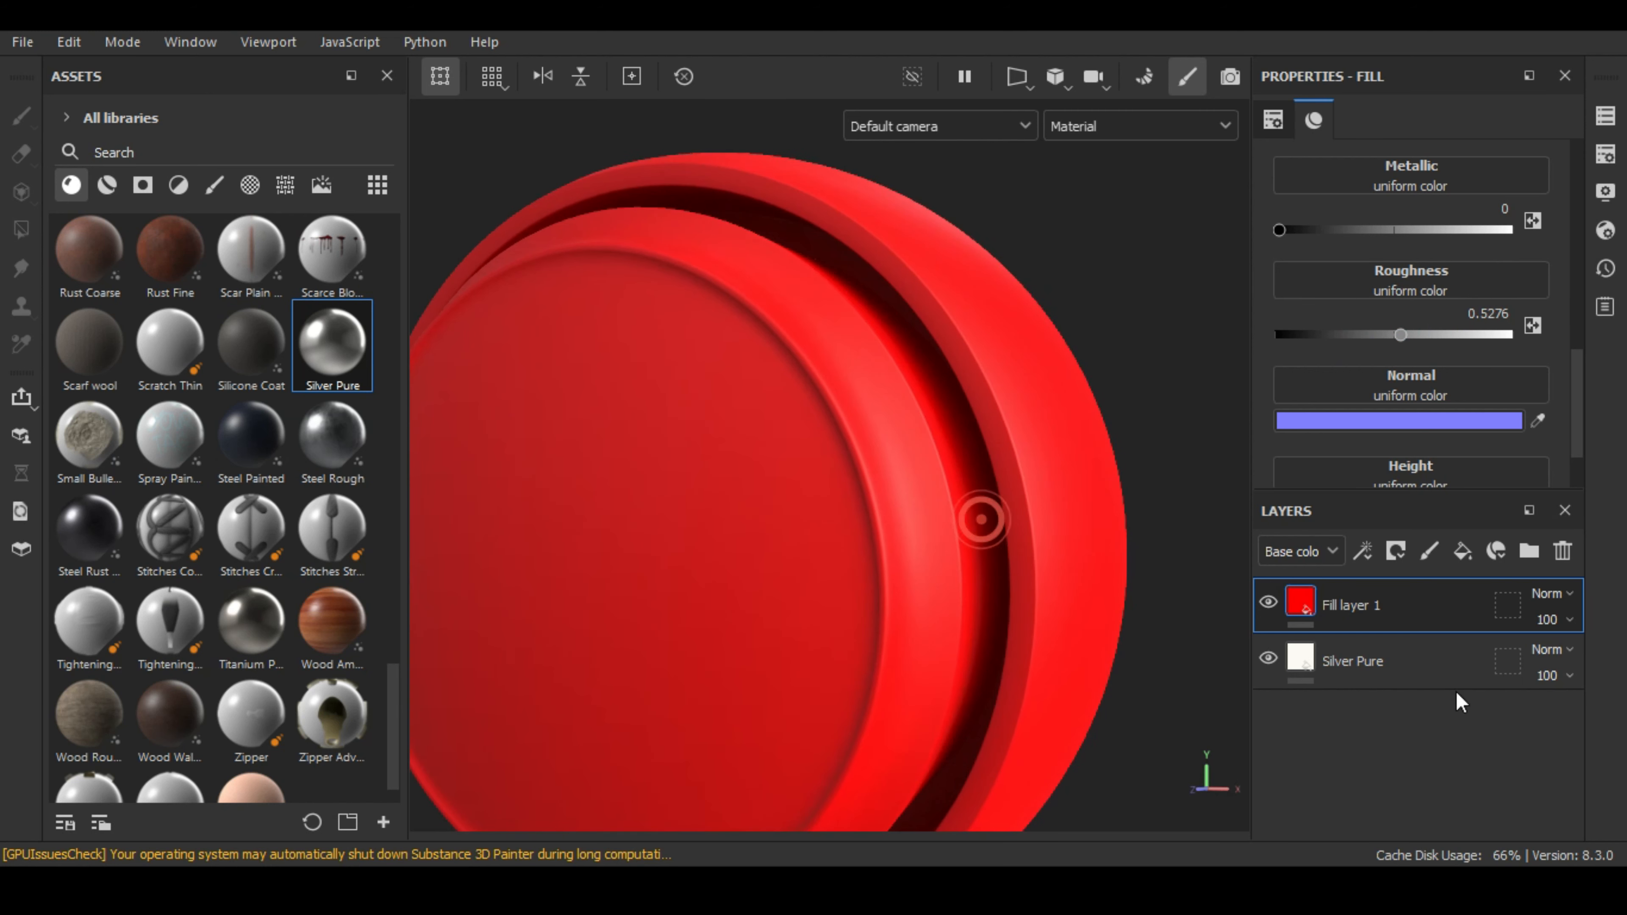
- Hide and show the red fill layer to compare it with the Silver Pure layer underneath
click(1401, 667)
click(1268, 602)
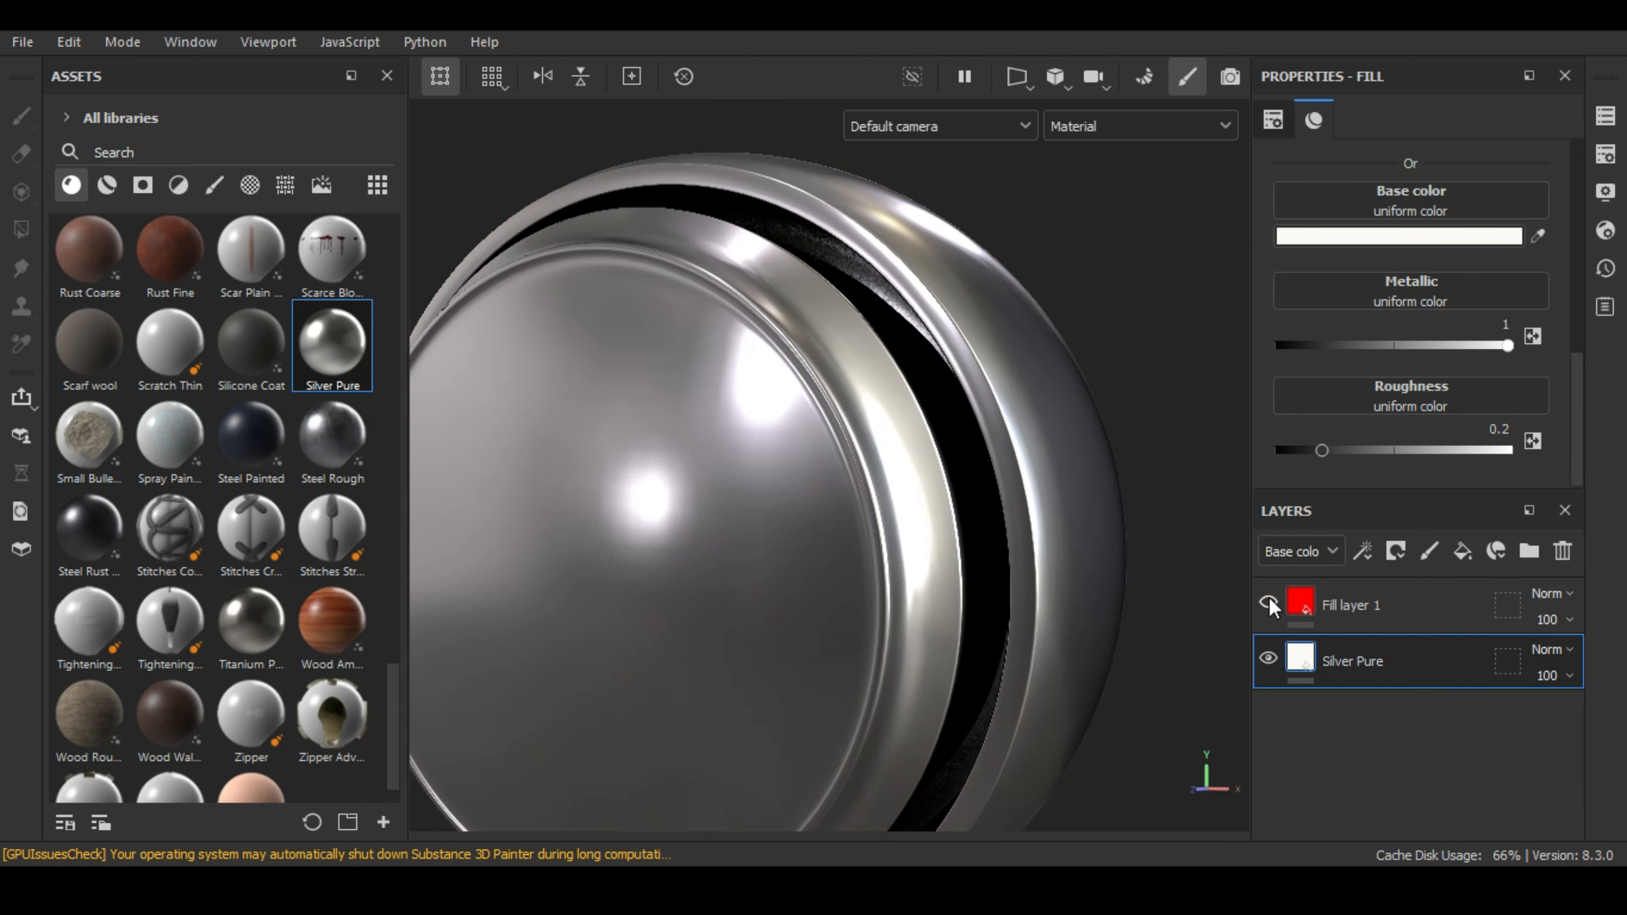
click(1268, 602)
- Add a black mask to the red fill layer and give it a Metal Edge Wear generator
click(1351, 602)
click(1396, 549)
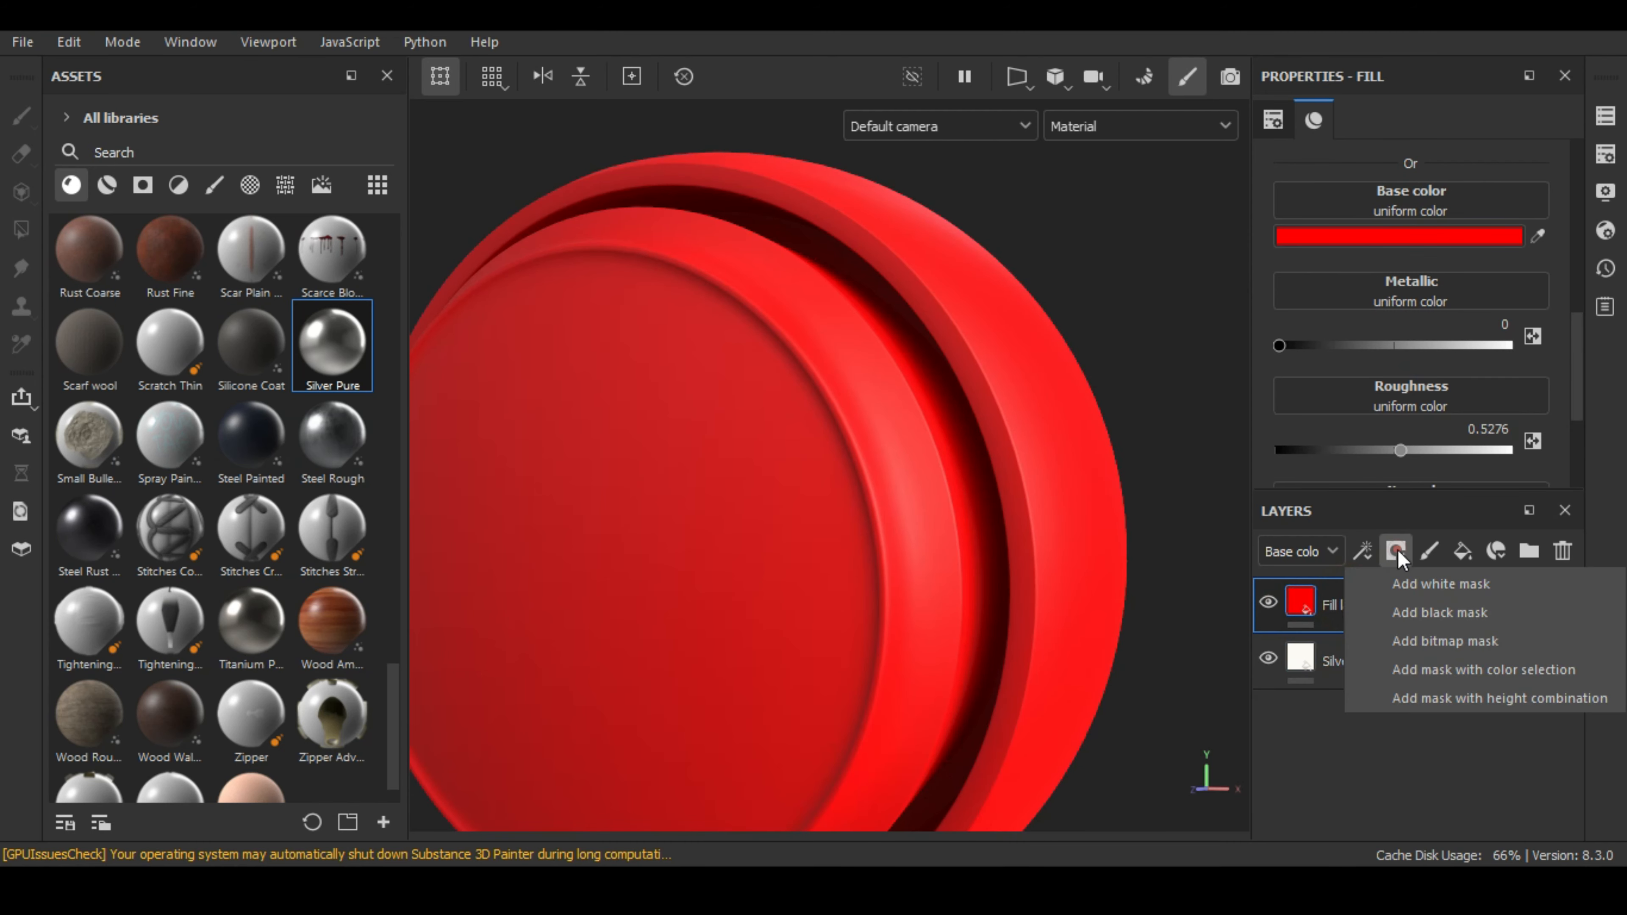
click(1473, 612)
right_click(1340, 608)
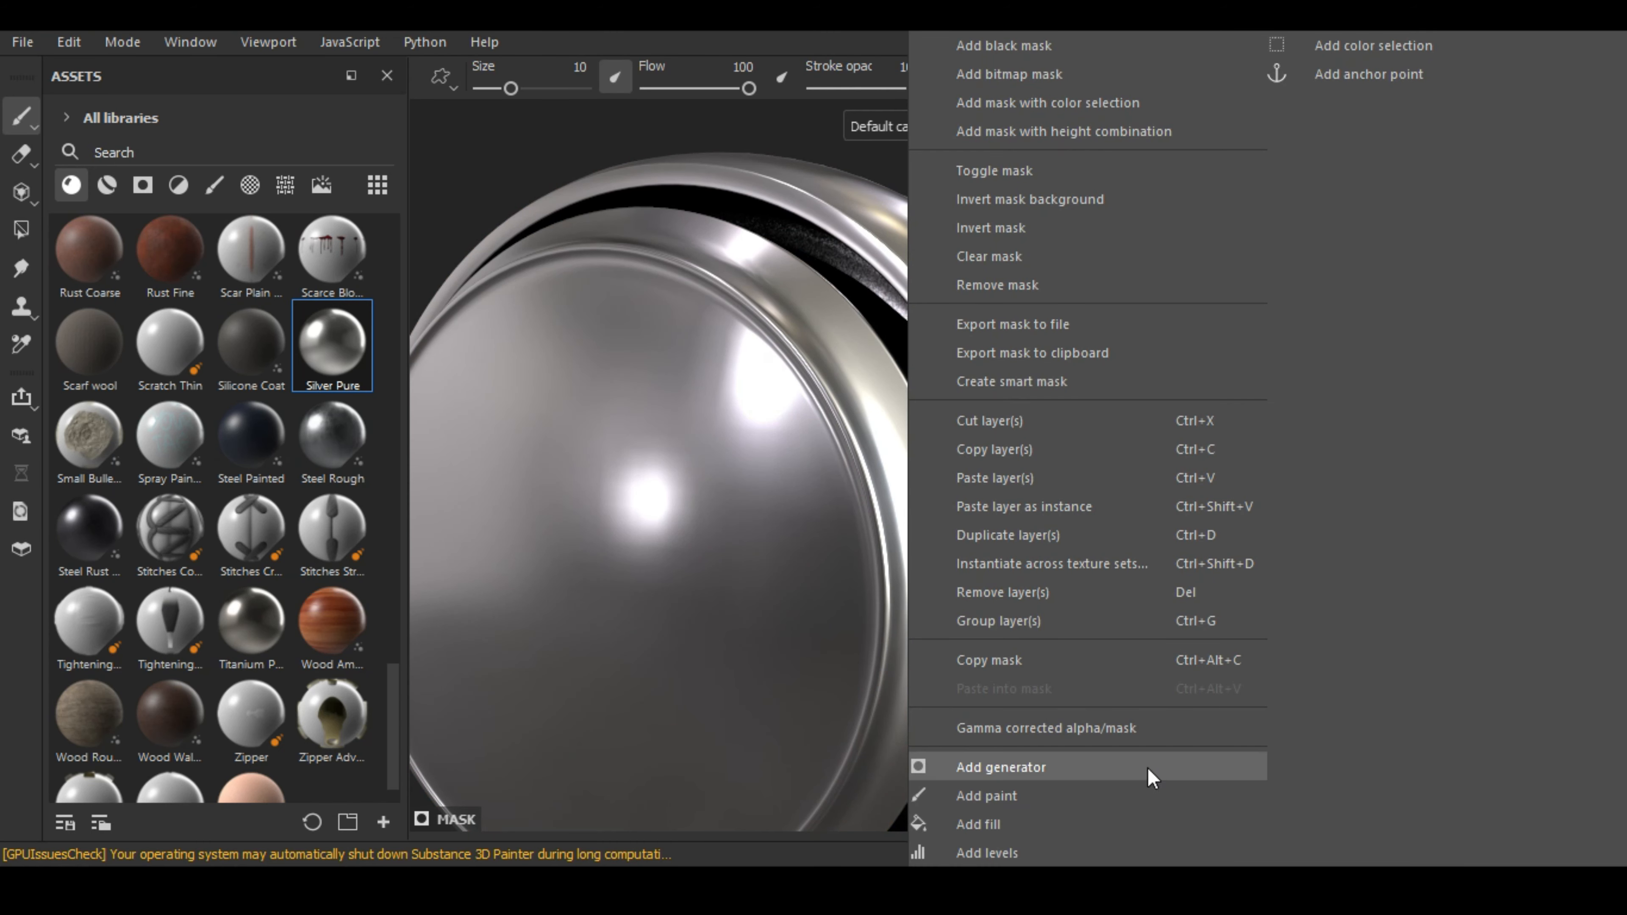
click(1148, 768)
click(1390, 171)
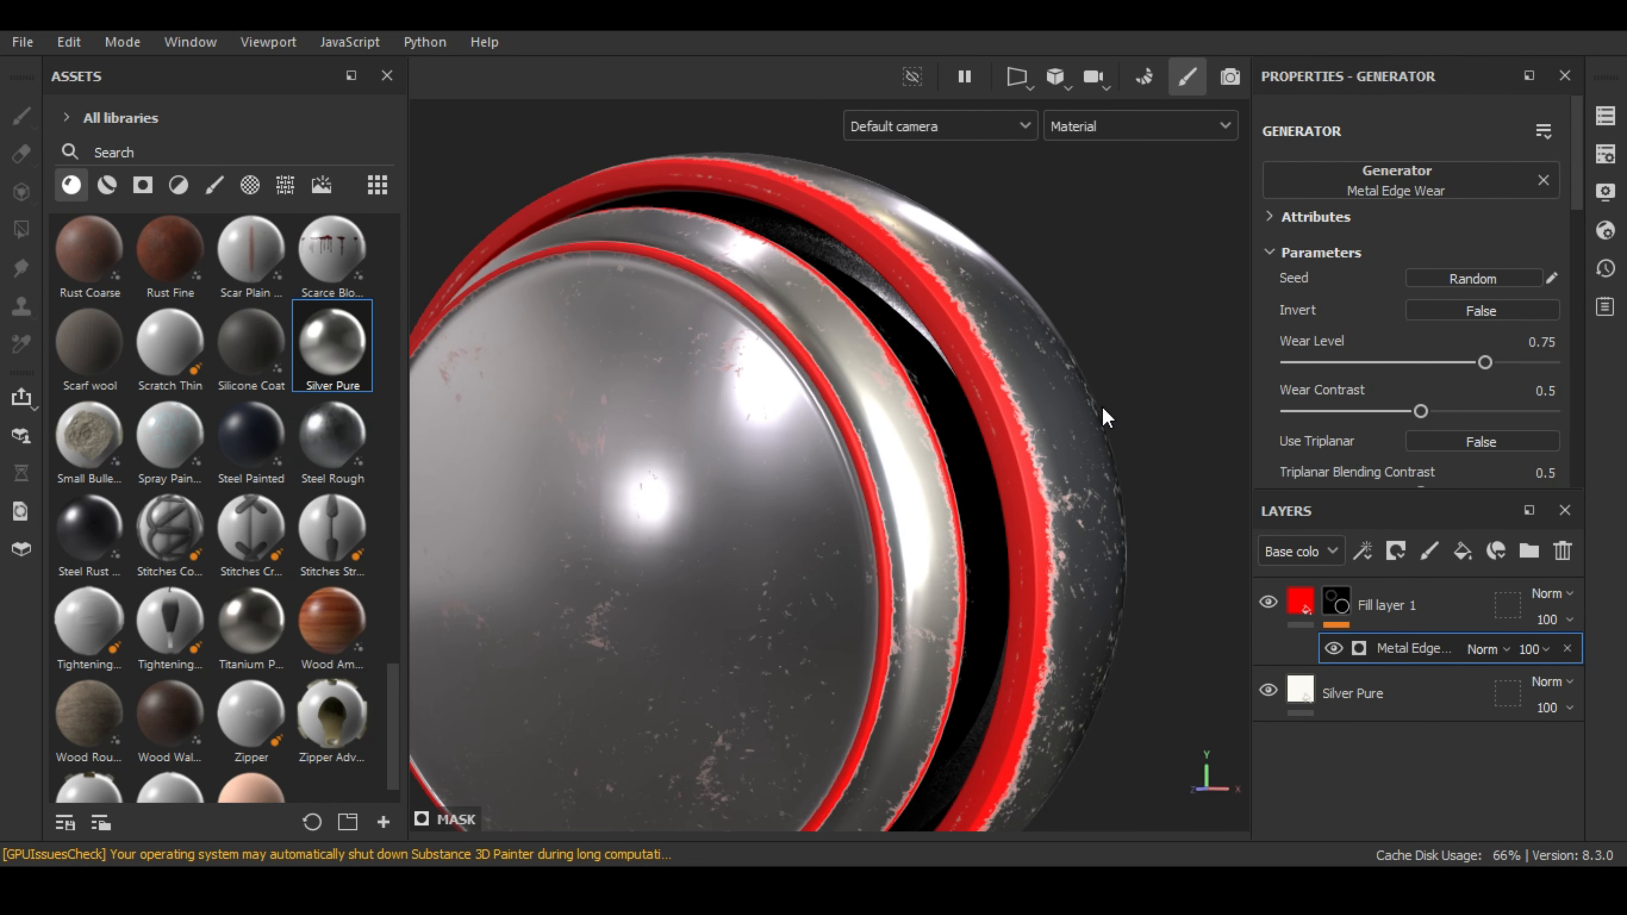
- Set the Metal Edge Wear generator's Invert to True and inspect the worn metal edges around the ball
scroll(1100, 434, up, 1)
mouse_move(1102, 442)
alt+mouse_down()
mouse_move(985, 446)
mouse_move(1042, 444)
mouse_move(1061, 502)
mouse_move(1083, 474)
alt+mouse_up()
alt+drag(1096, 418, 962, 461)
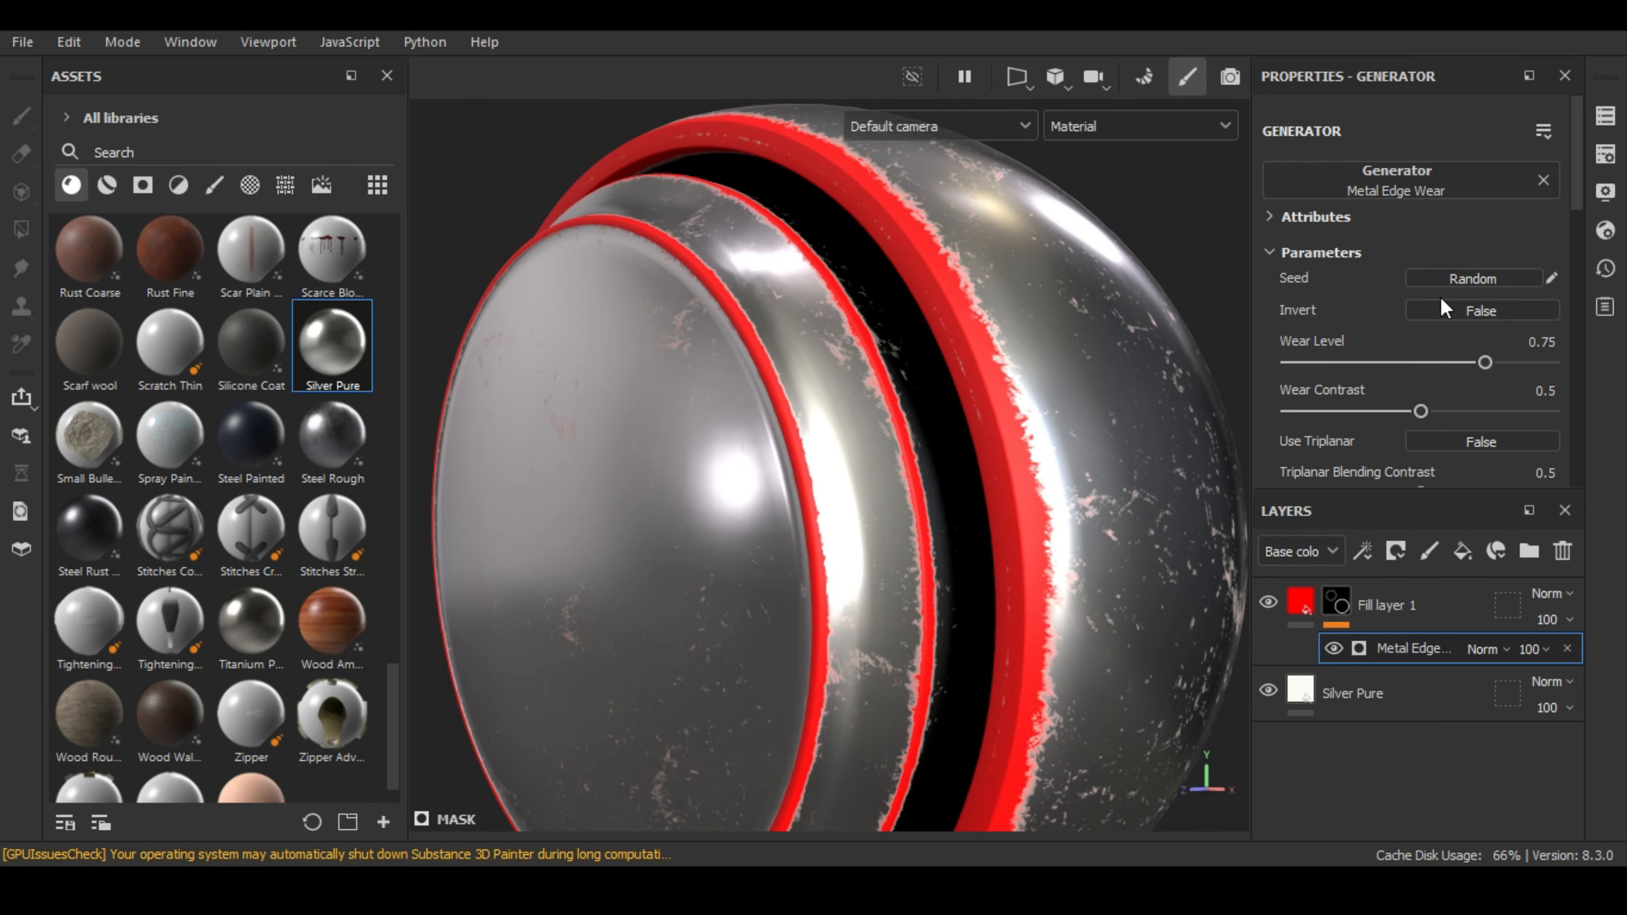
click(1509, 309)
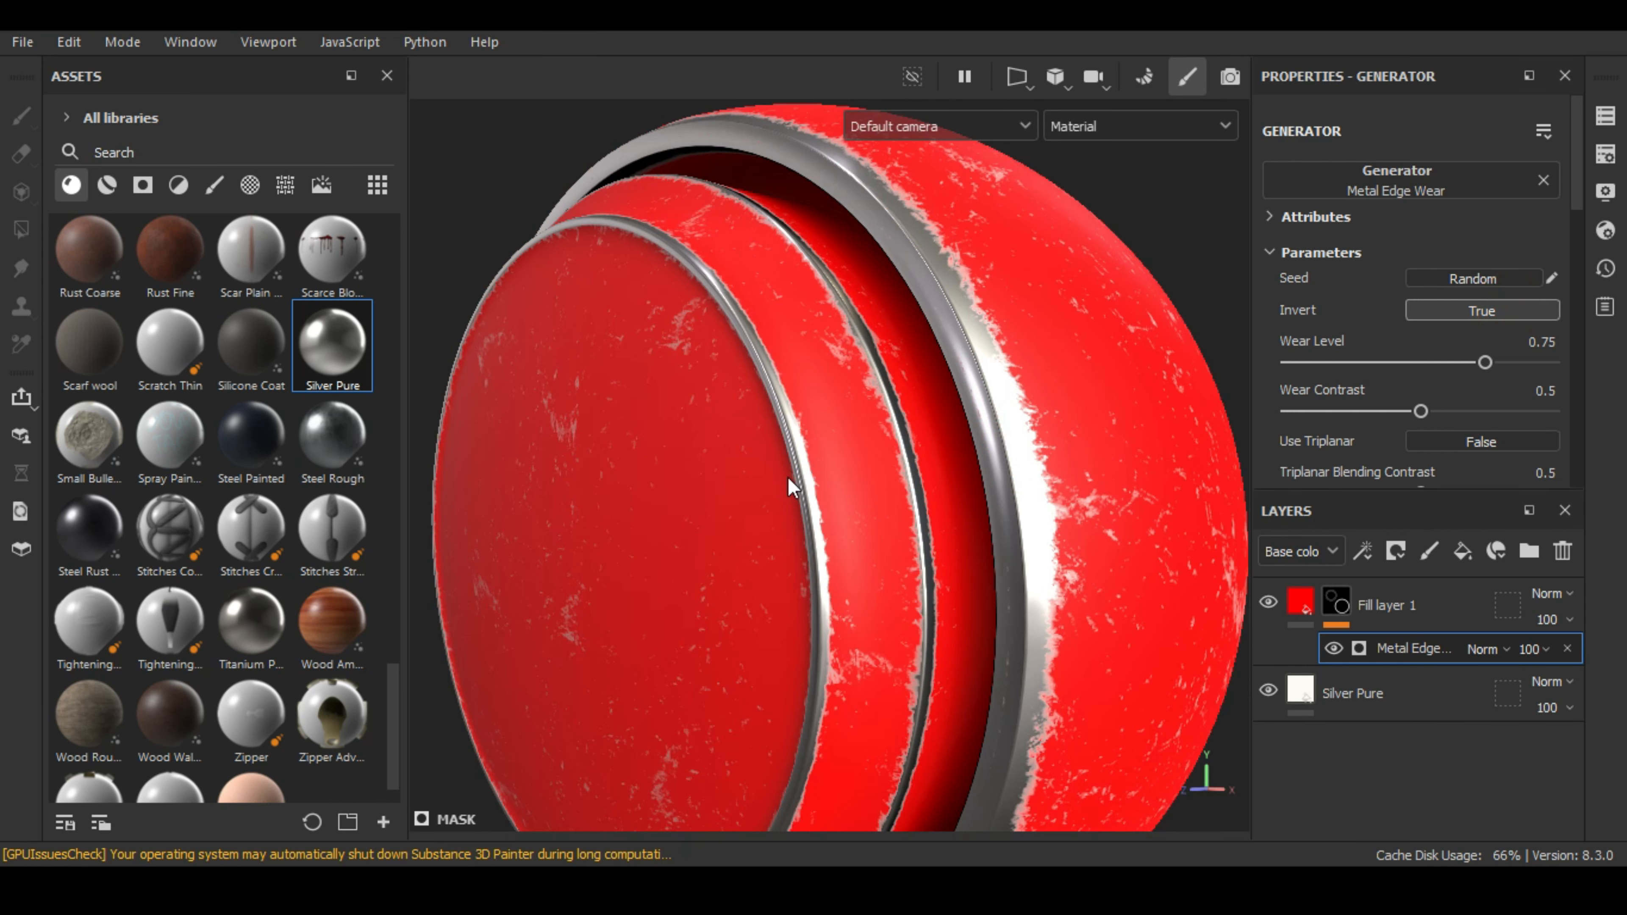
alt+drag(974, 521, 866, 338)
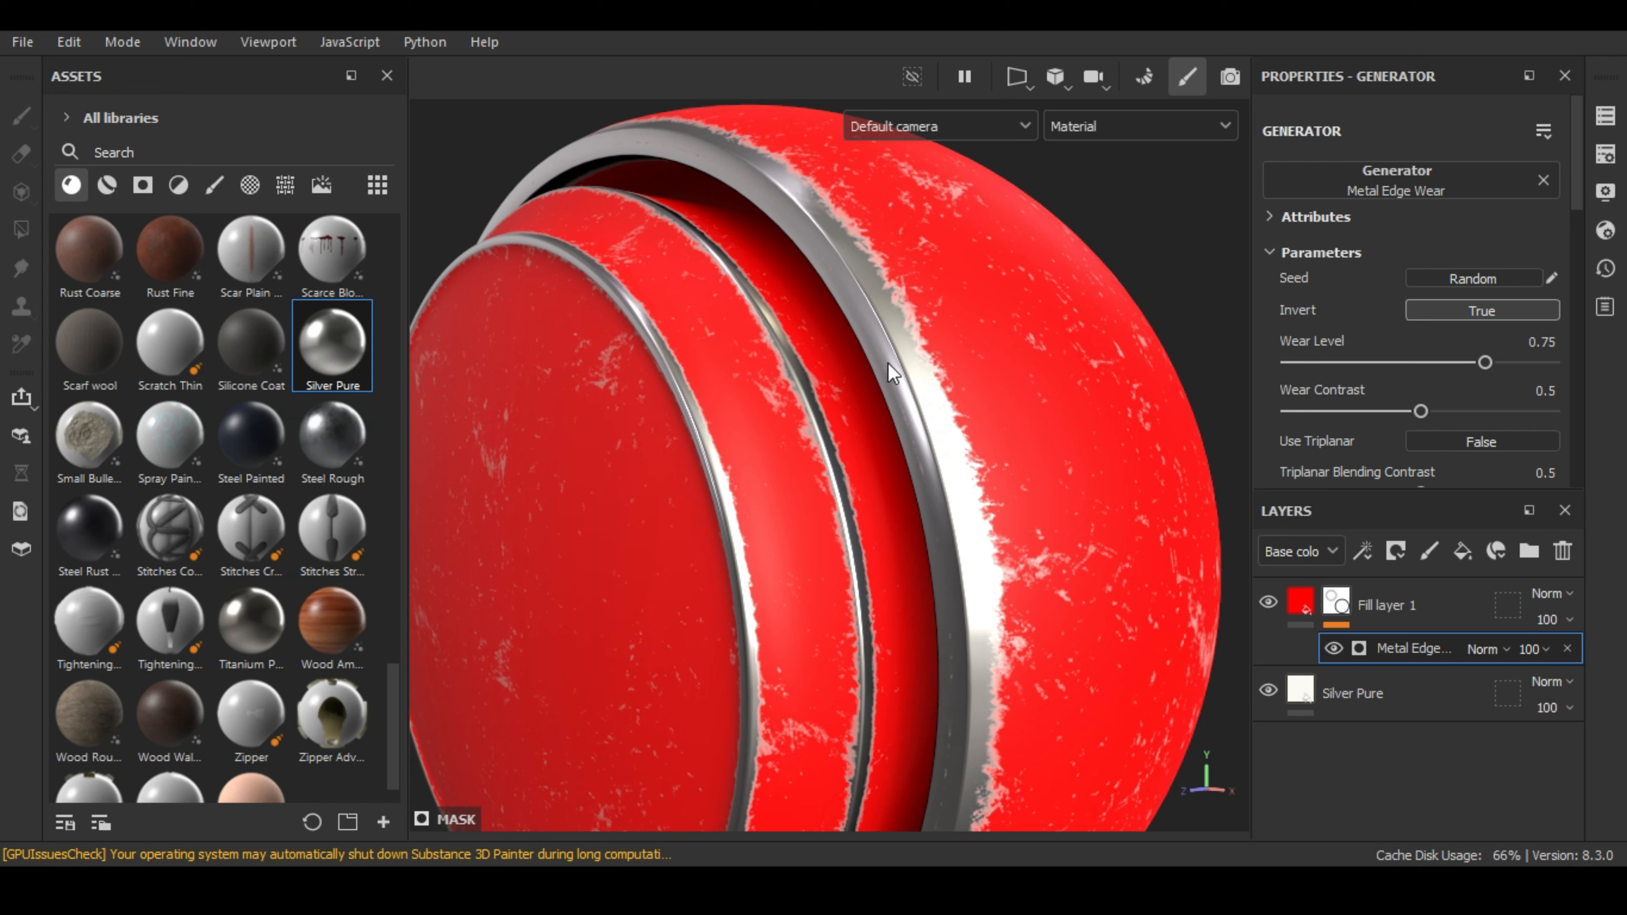
alt+drag(794, 432, 870, 513)
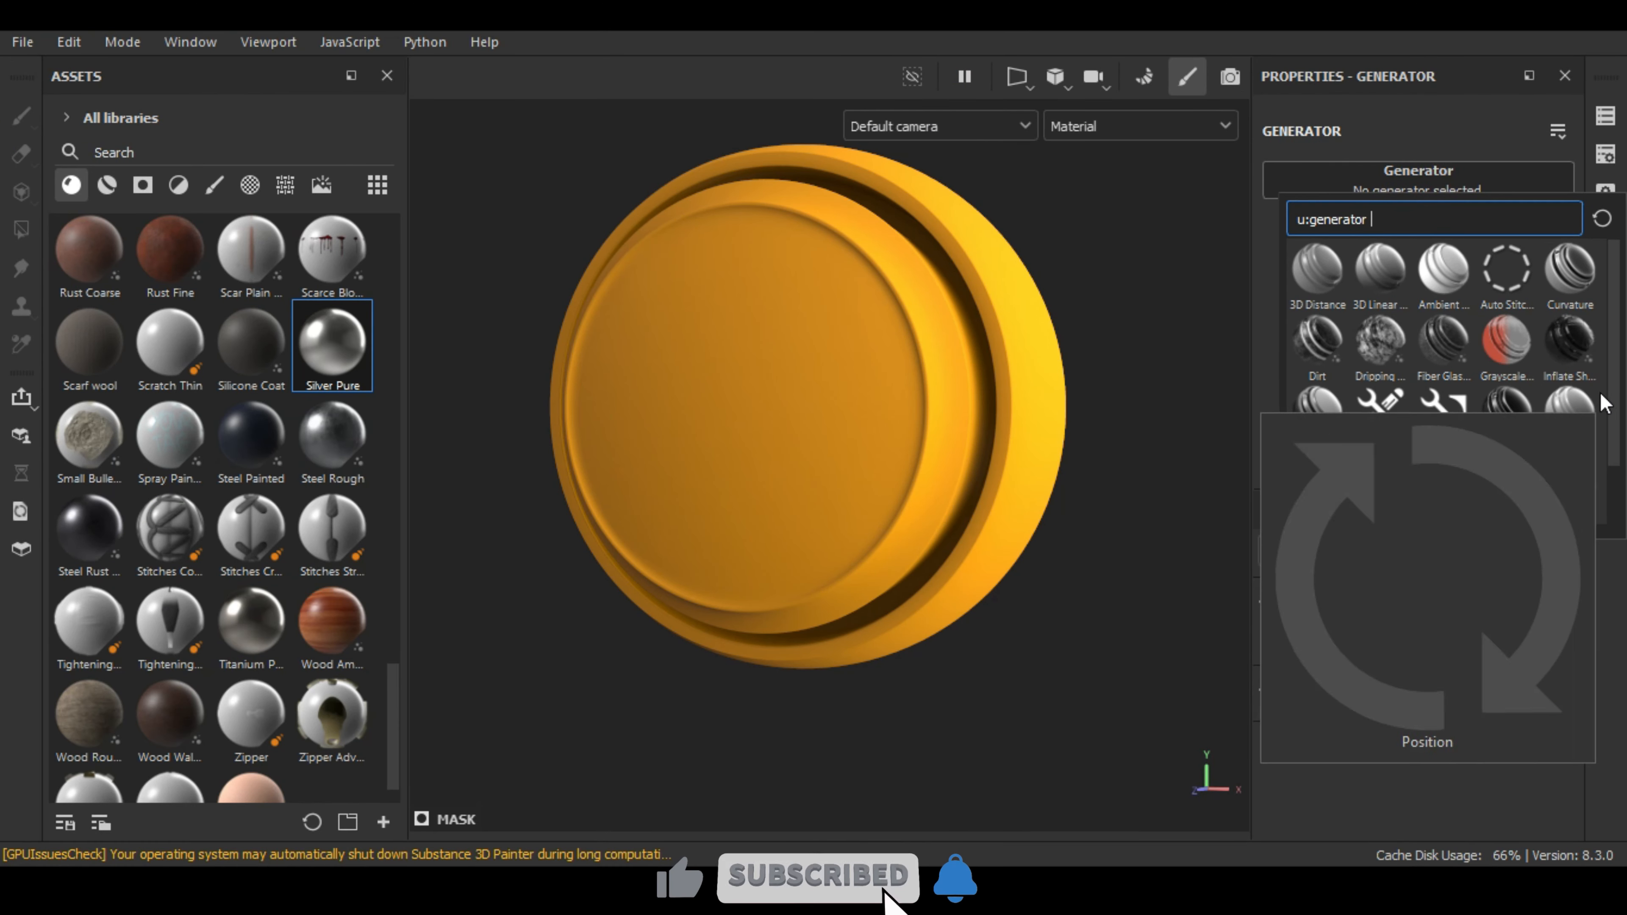
- Assign the Position generator to the mask of the black Fill layer 2 and view the ball from the front
click(1580, 410)
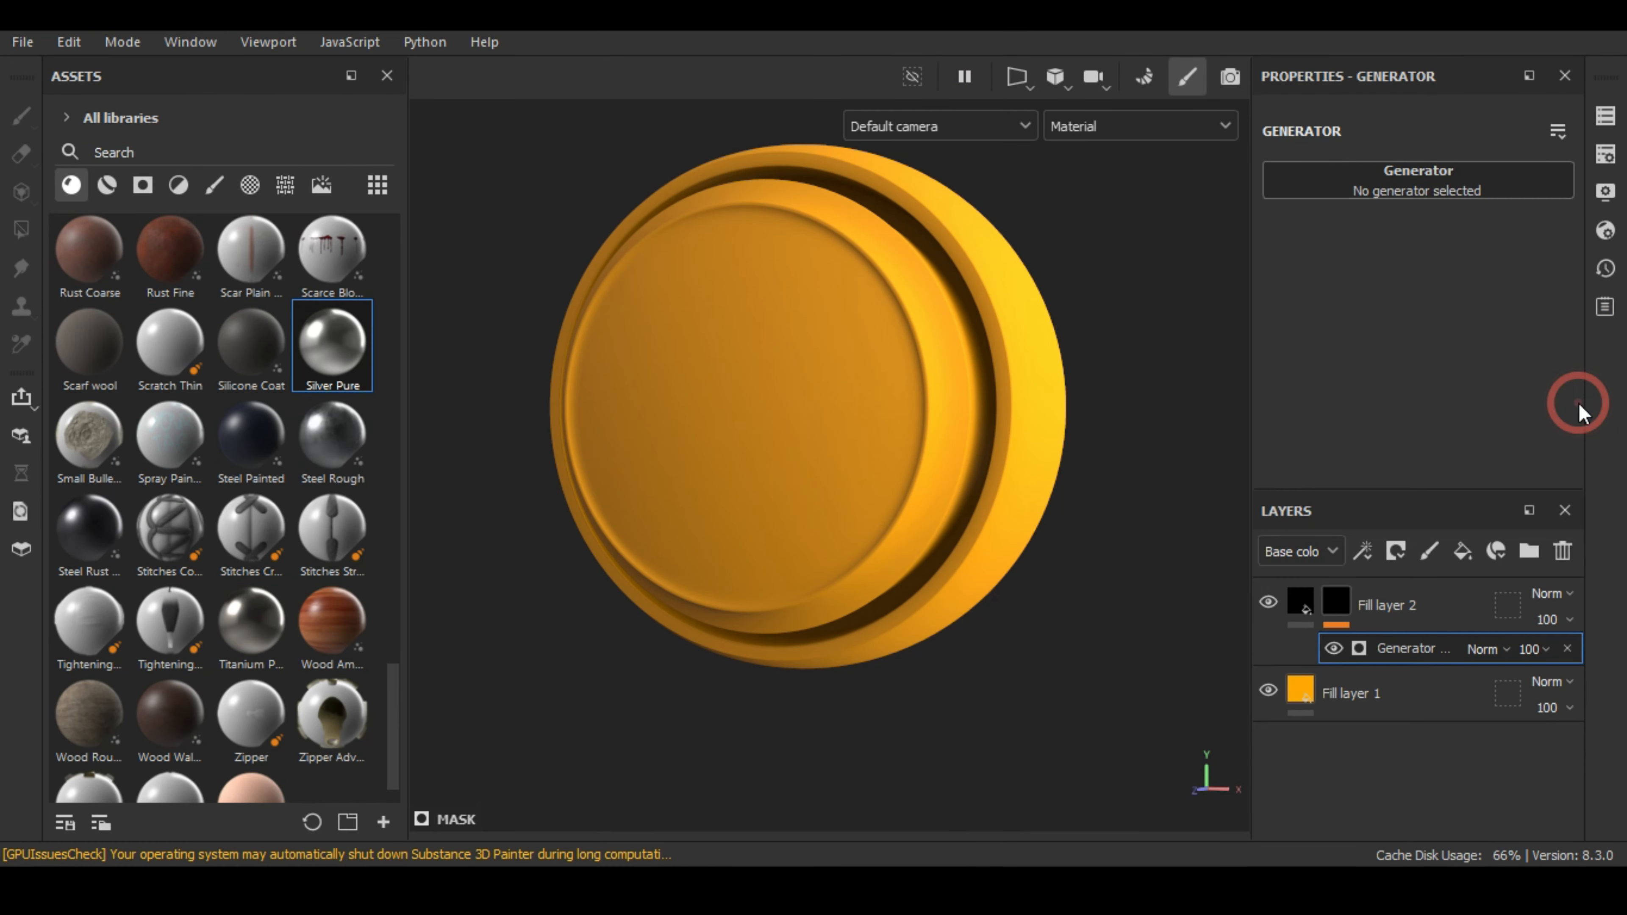
alt+middle_drag(973, 374, 973, 387)
alt+right_drag(973, 388, 1038, 425)
alt+drag(1038, 425, 1009, 425)
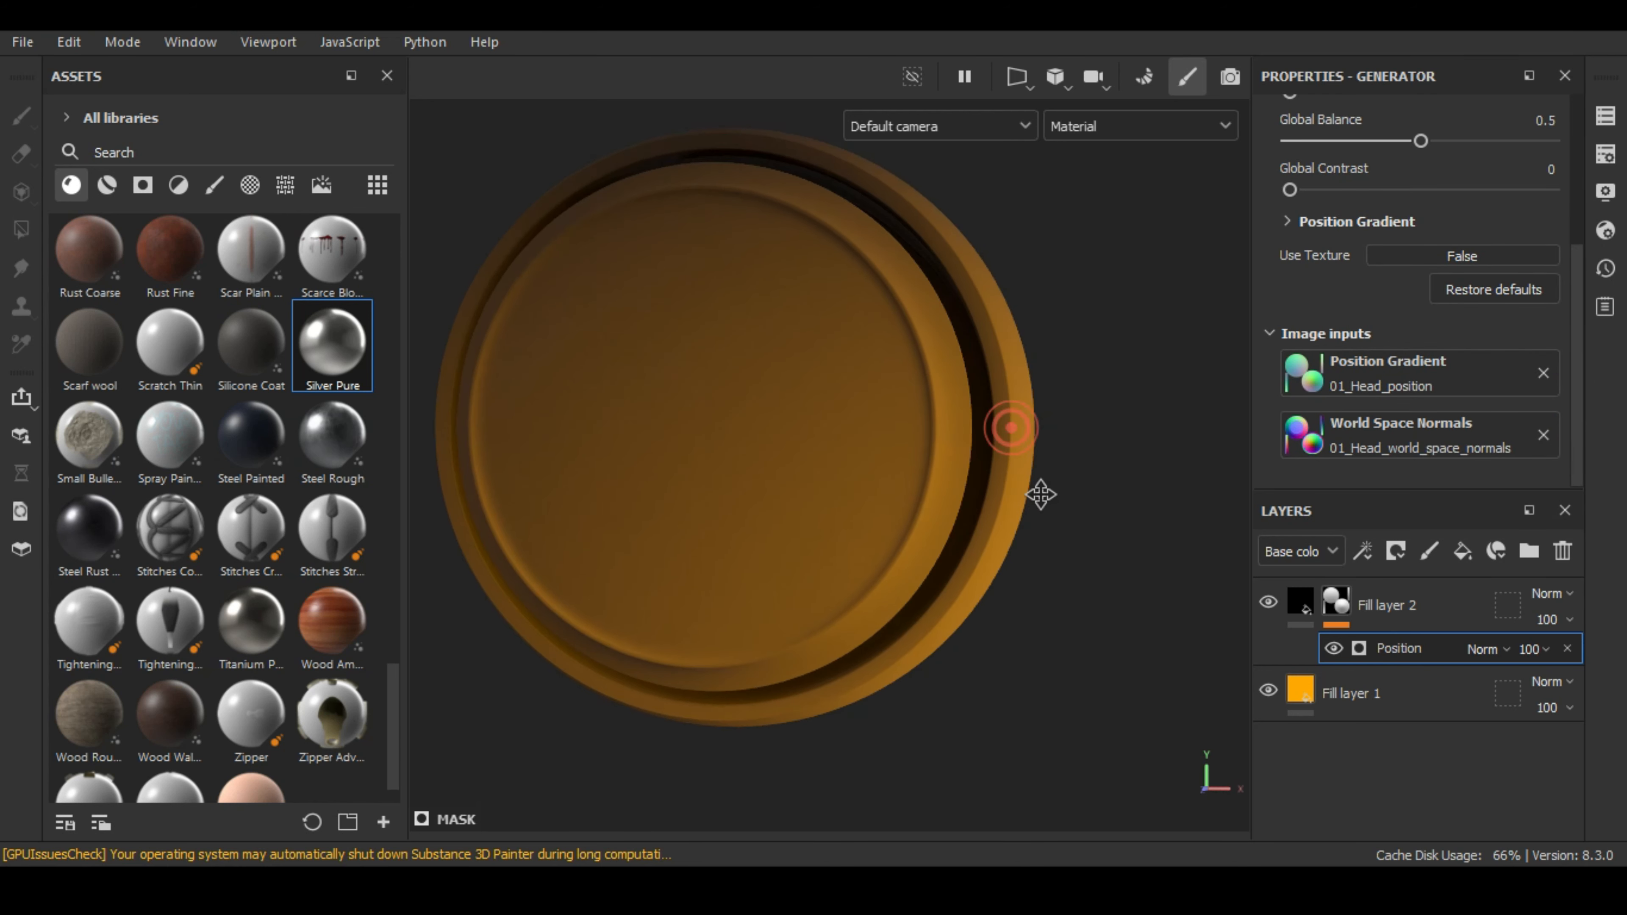
alt+middle_drag(1038, 494, 1040, 553)
- Set the Position generator's Global Contrast to 0.44
scroll(1451, 256, up, 3)
drag(1293, 305, 1251, 322)
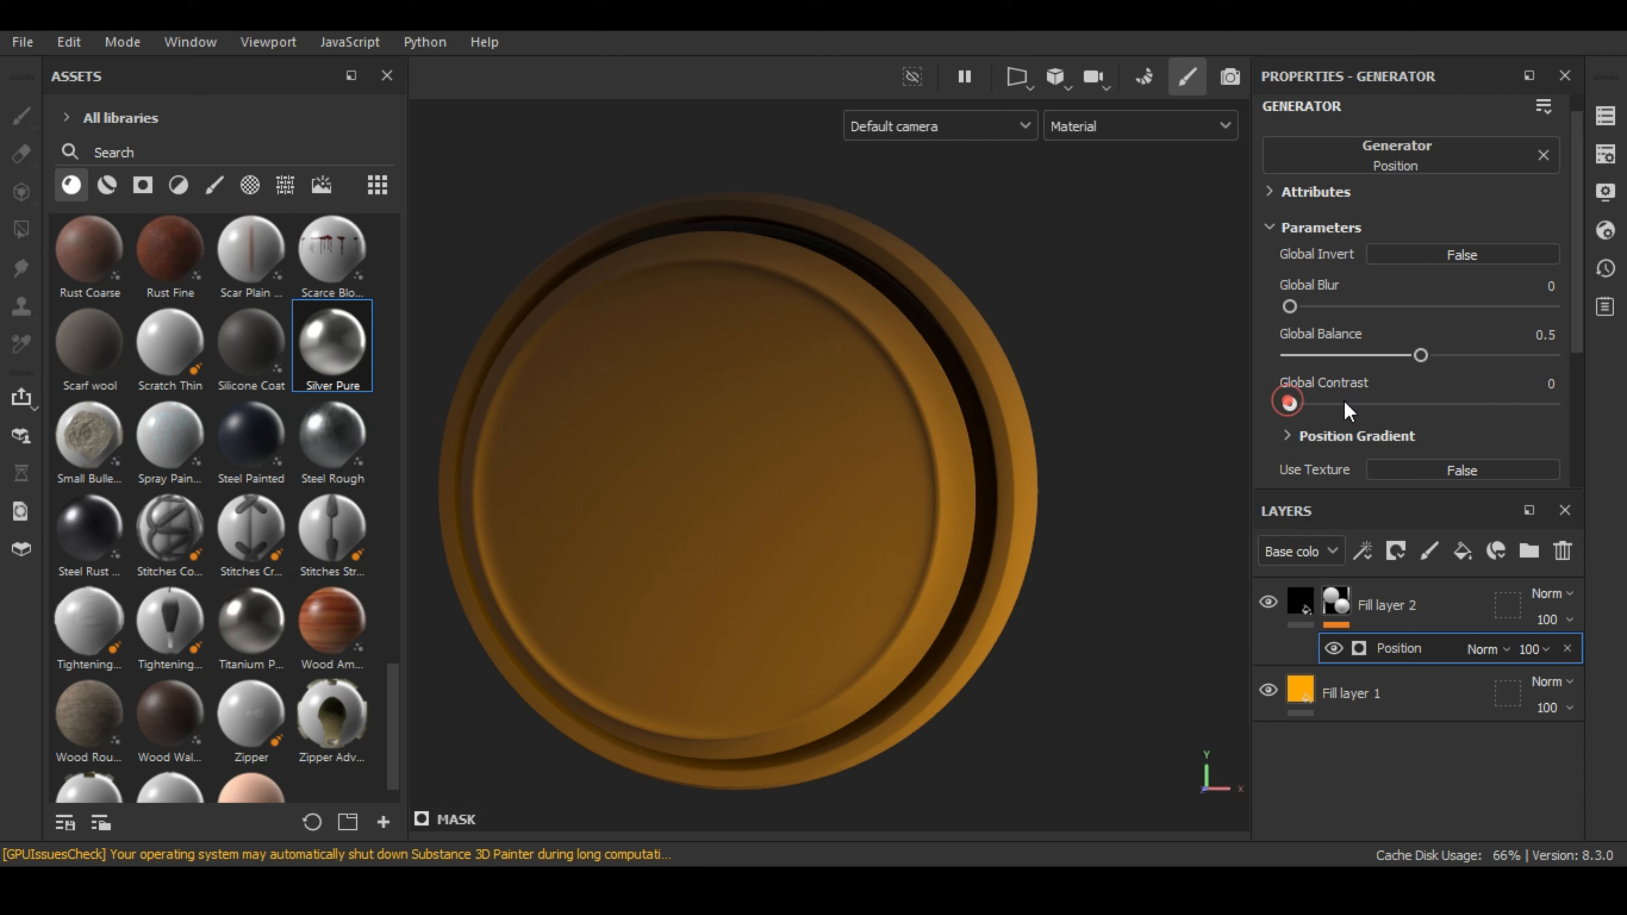
drag(1289, 402, 1337, 419)
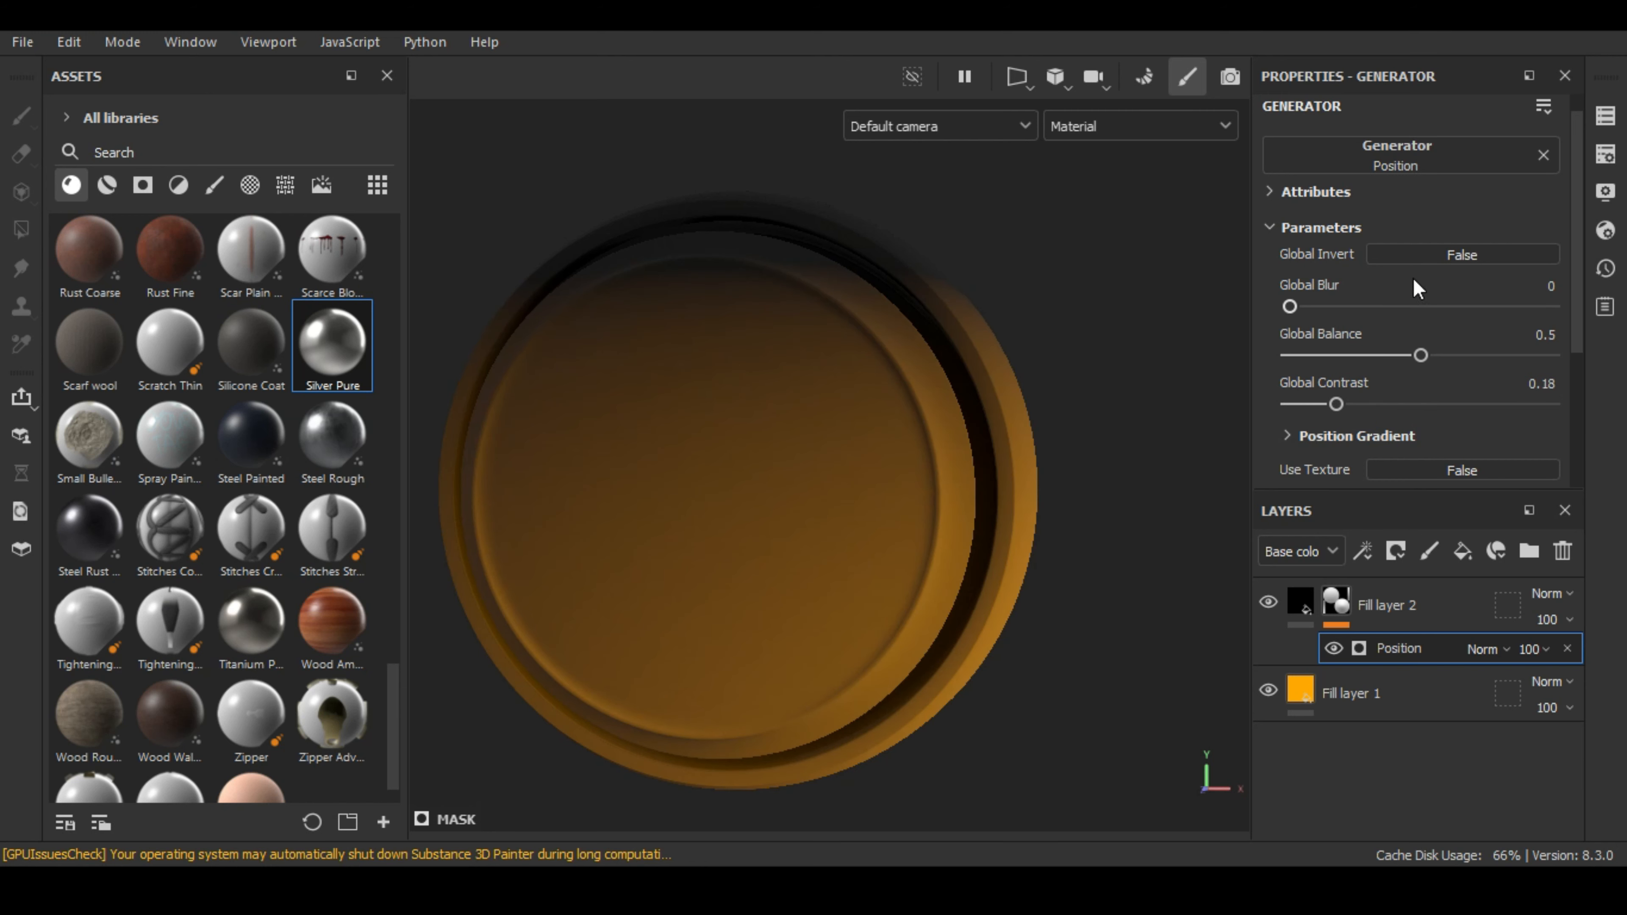
click(1403, 404)
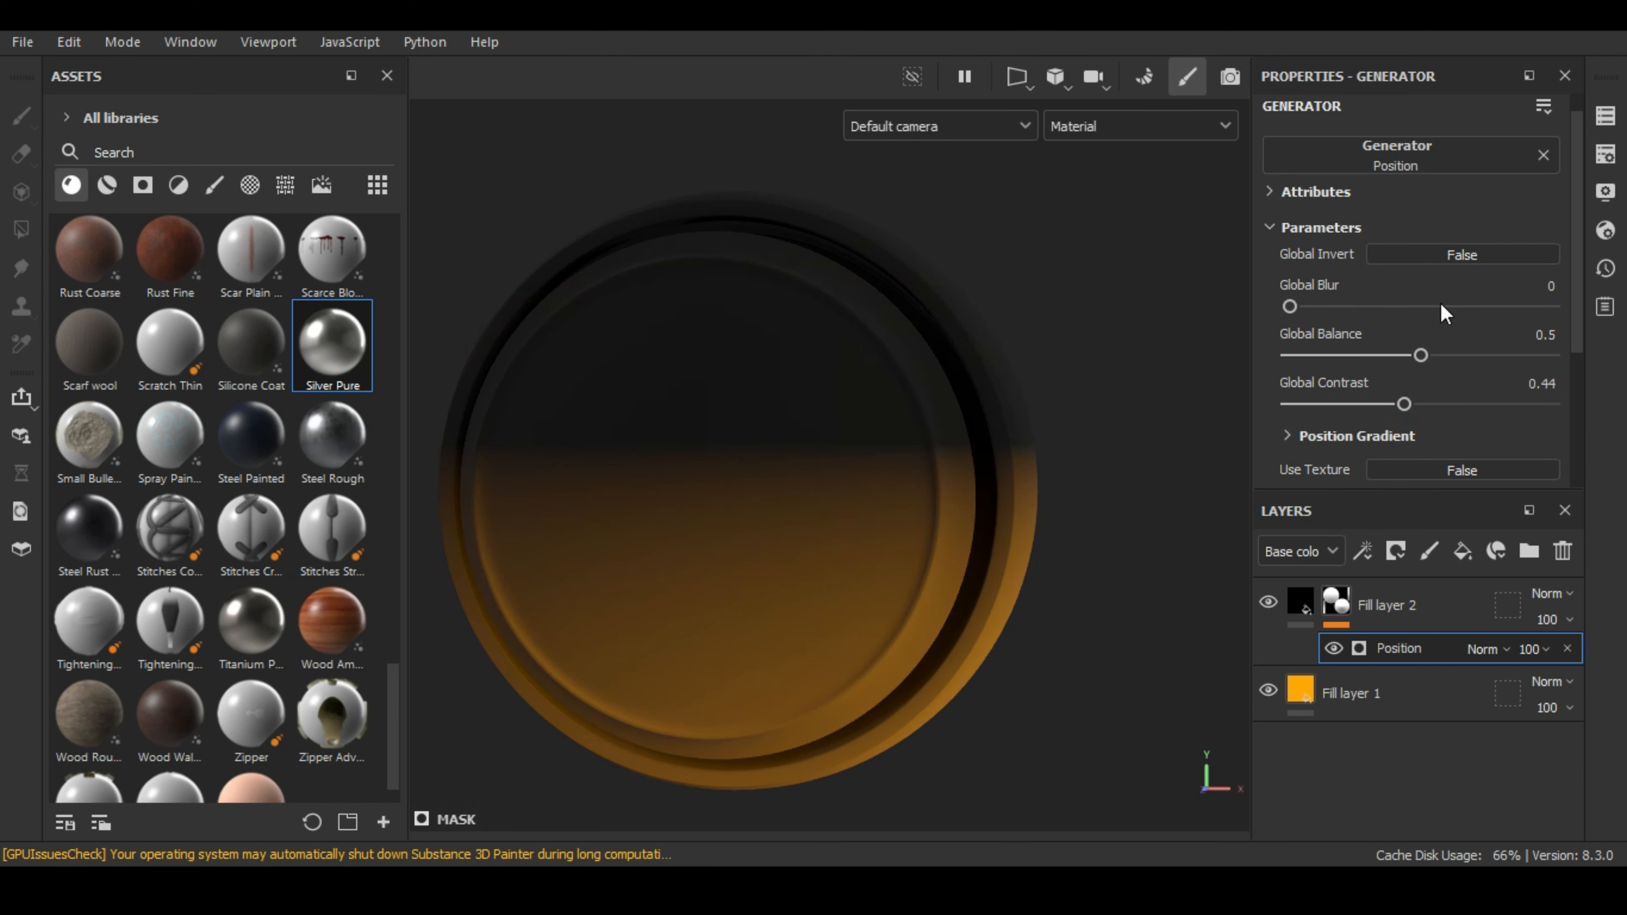
- Toggle the Position generator's Global Invert on and back off to compare the gradient on the ball
click(1476, 251)
click(1475, 251)
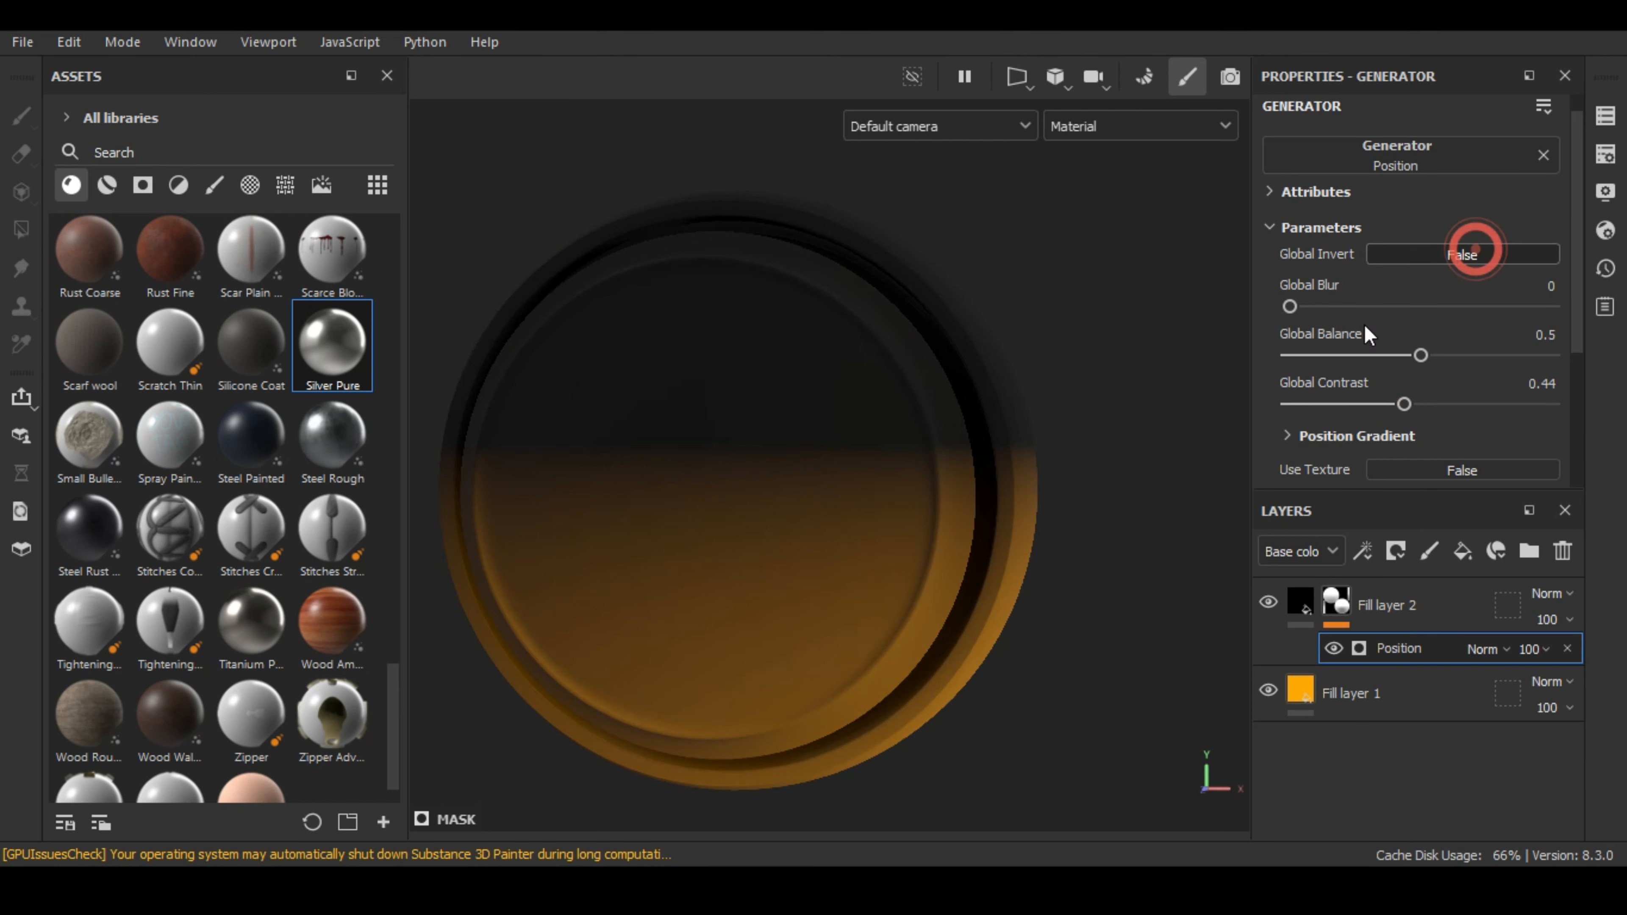
alt+drag(995, 521, 899, 560)
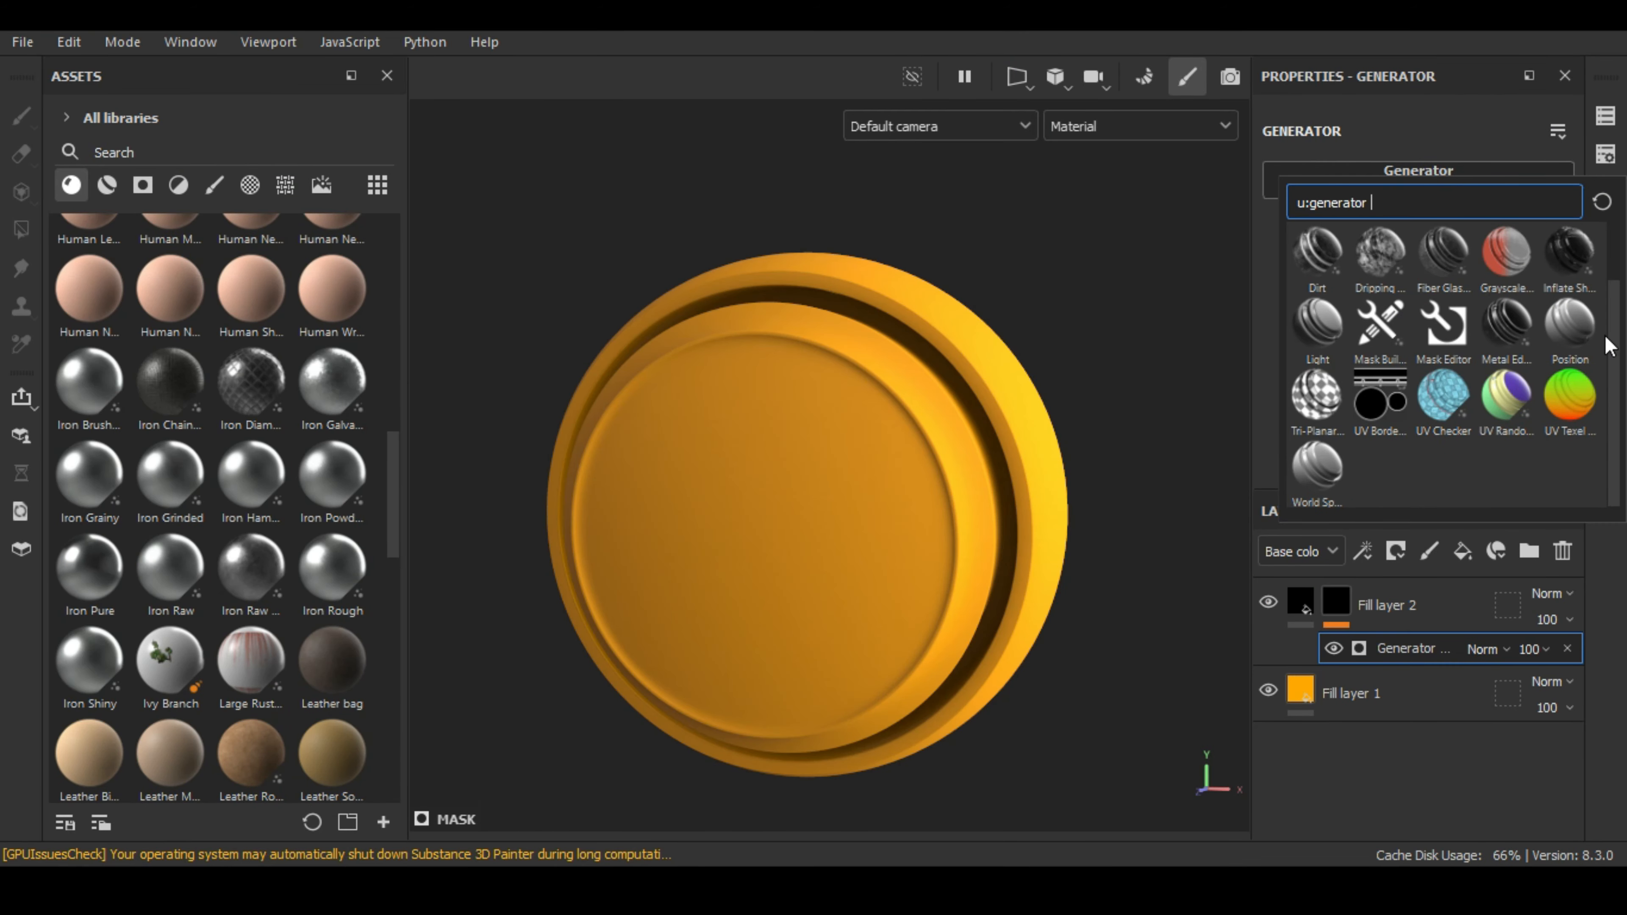
- Assign the Tri-Planar Advanced generator to the mask of Fill layer 2, and replace it with UV Border Distance
click(1327, 413)
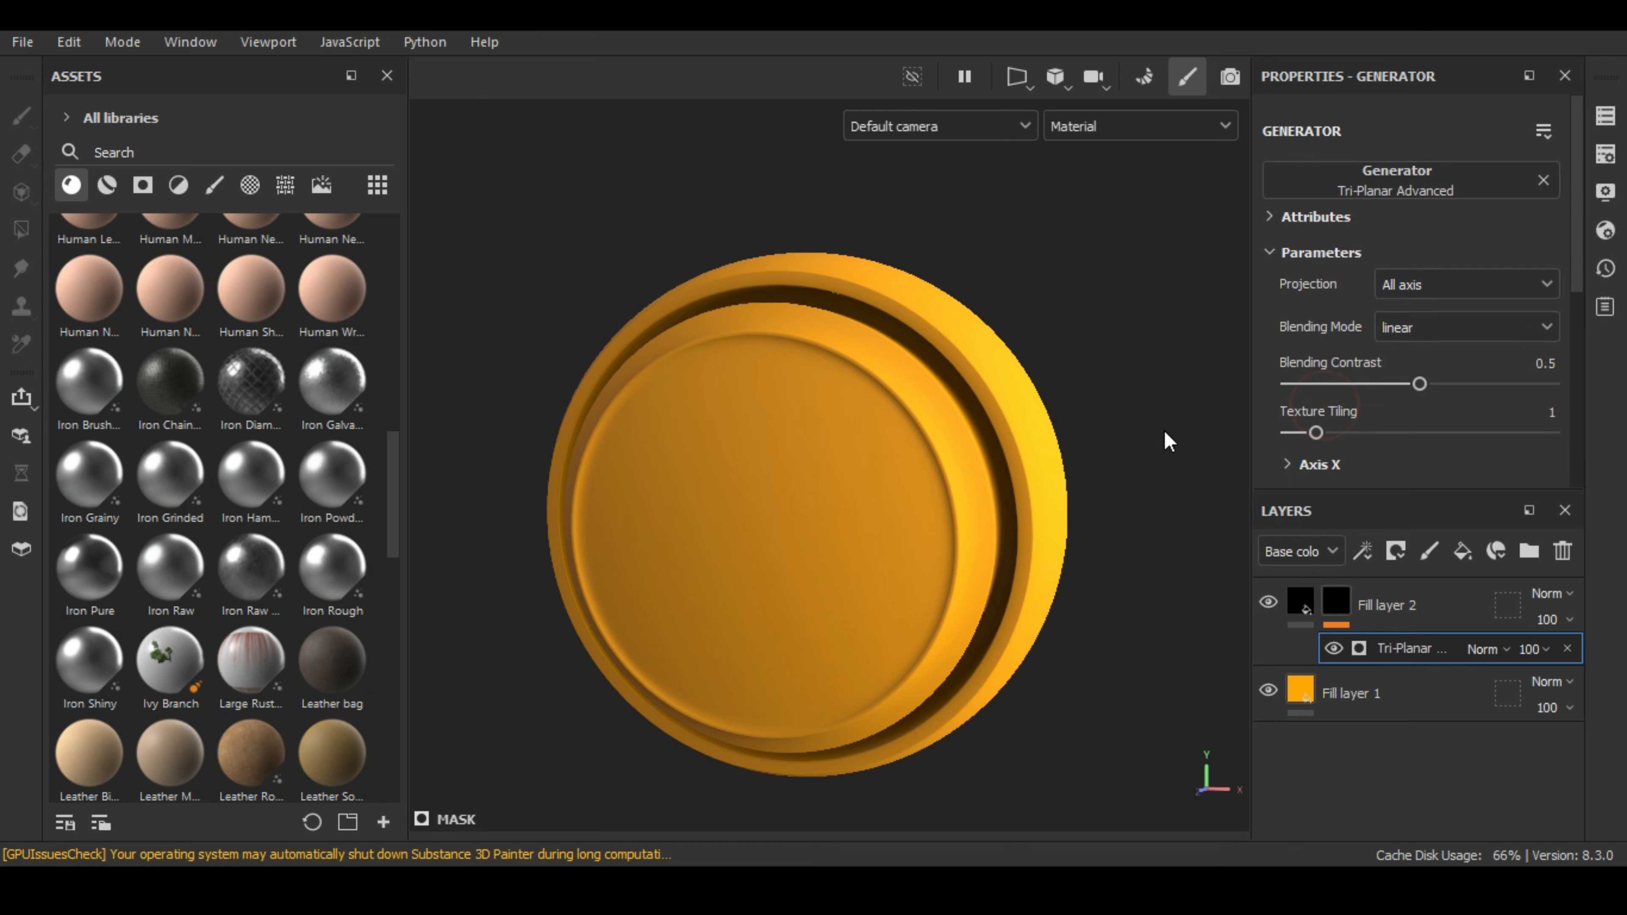
alt+drag(1166, 440, 1119, 425)
click(1467, 170)
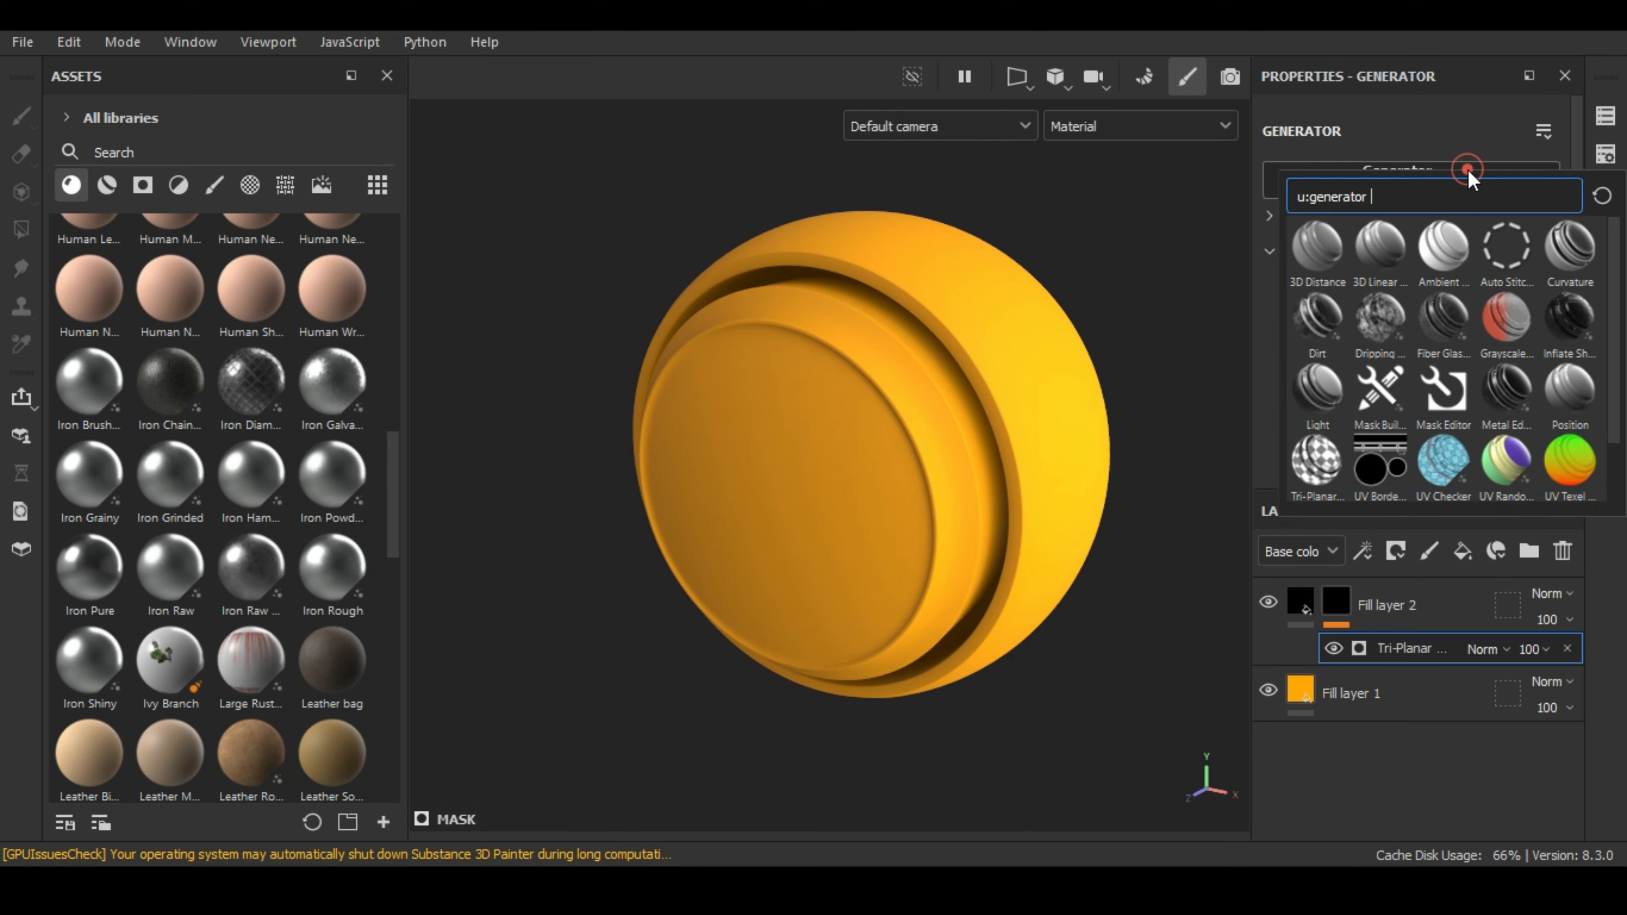
click(1379, 460)
mouse_move(1035, 392)
alt+mouse_down()
mouse_move(1023, 410)
mouse_move(1046, 374)
mouse_move(1017, 385)
alt+mouse_up()
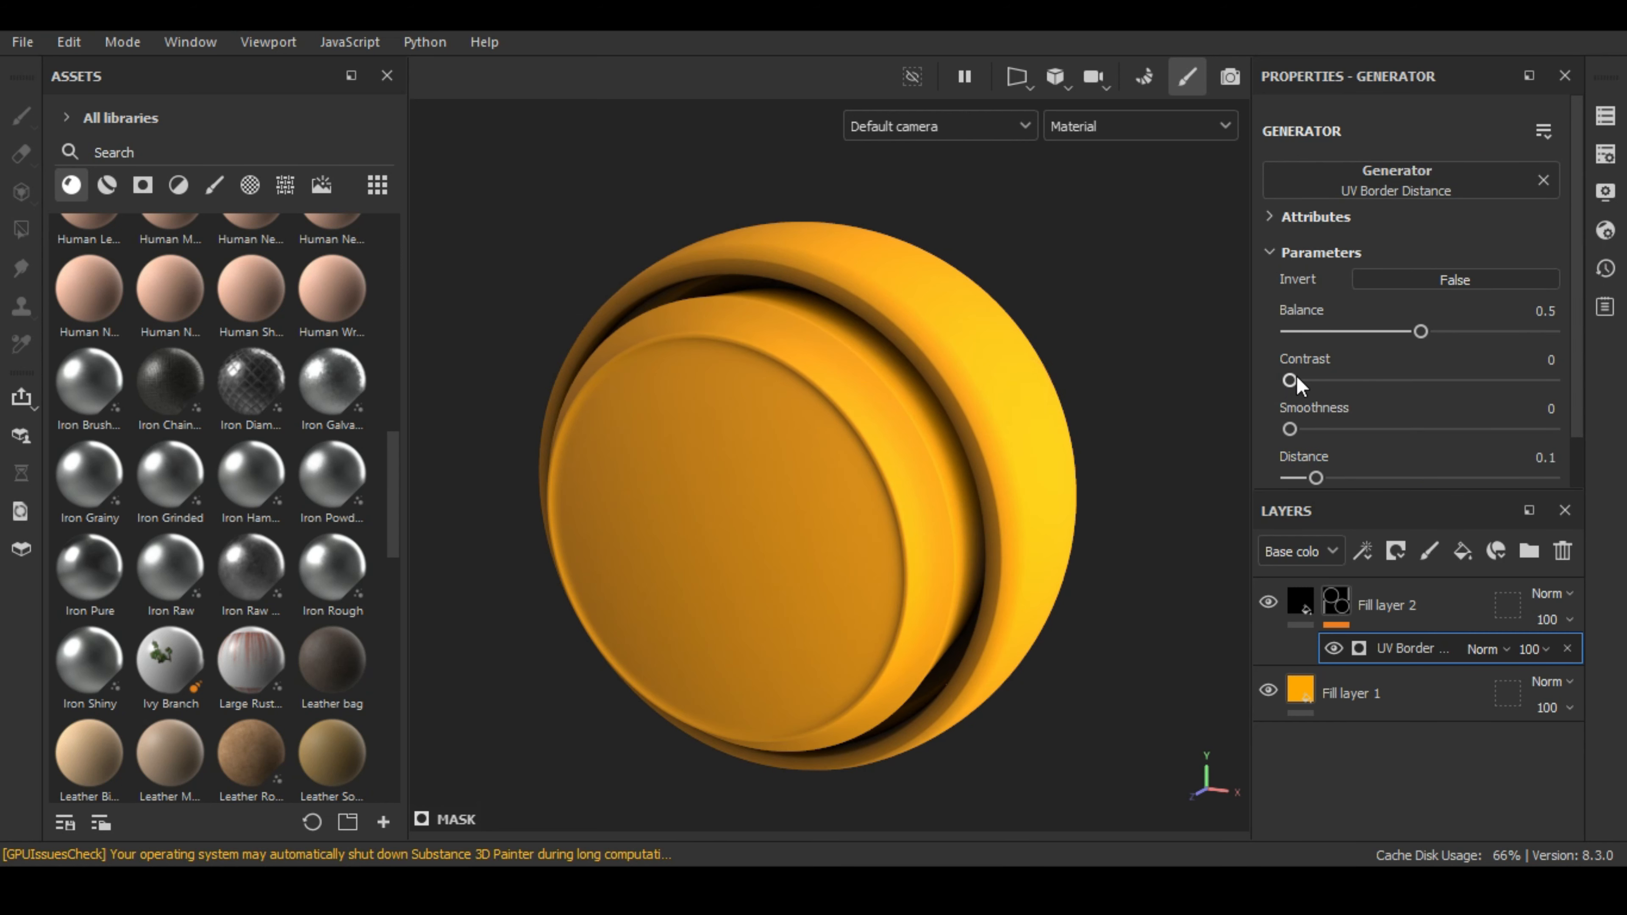
- Set the UV Border Distance generator's Contrast to 1 and Balance to 0.95, and inspect the borders on the ball
drag(1393, 382, 1557, 381)
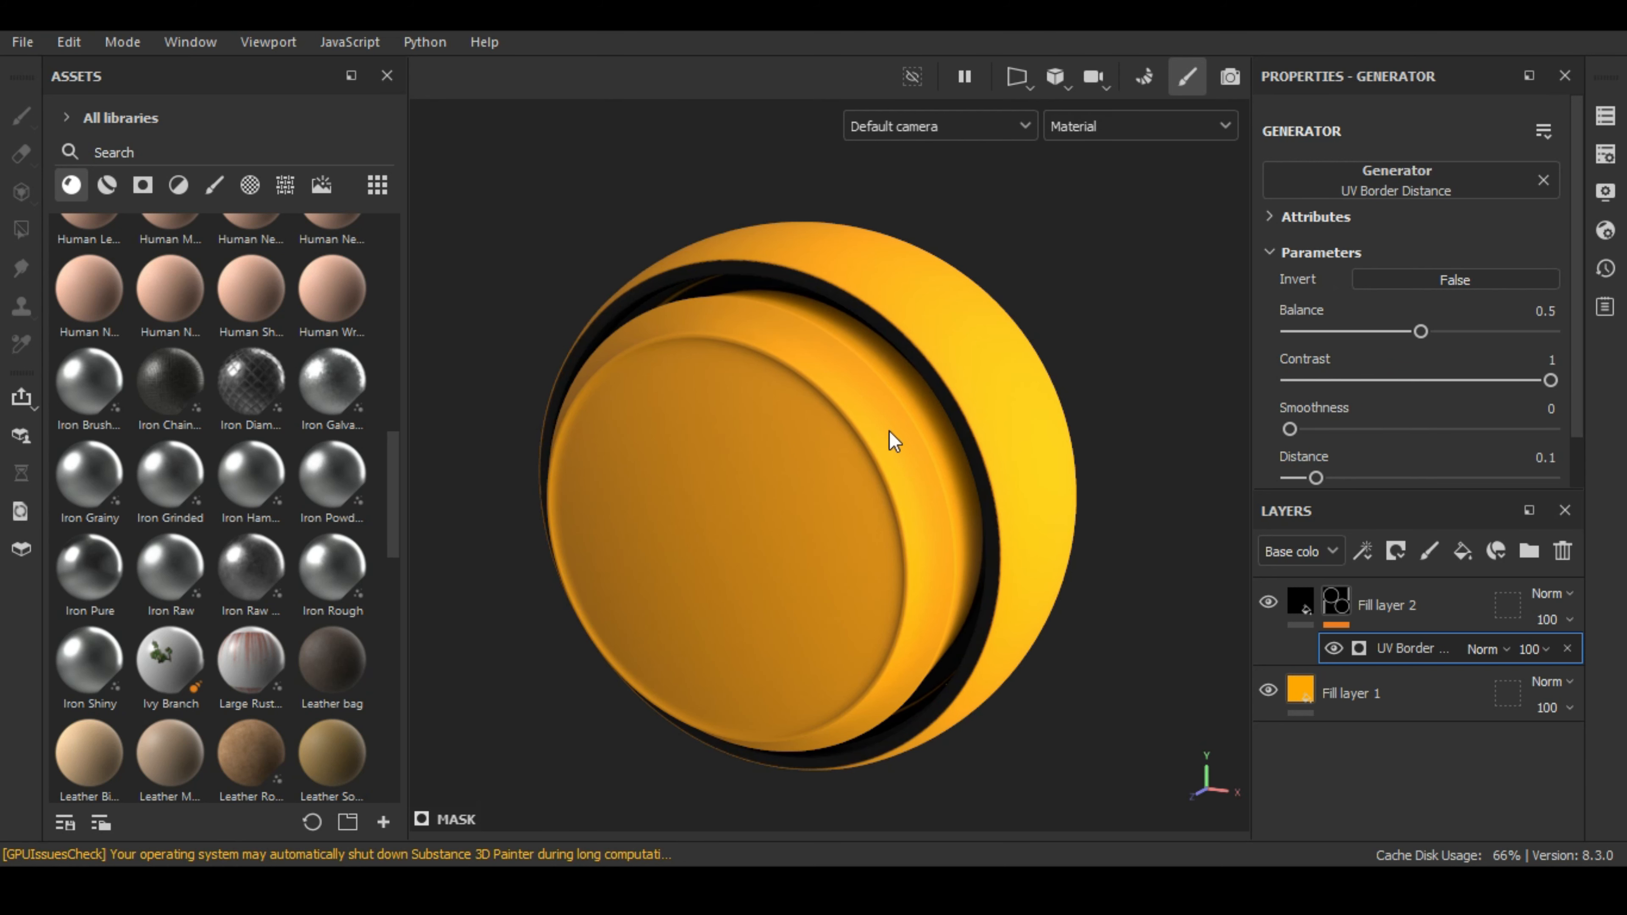
mouse_move(872, 533)
alt+mouse_down()
mouse_move(921, 510)
mouse_move(933, 444)
mouse_move(895, 528)
alt+mouse_up()
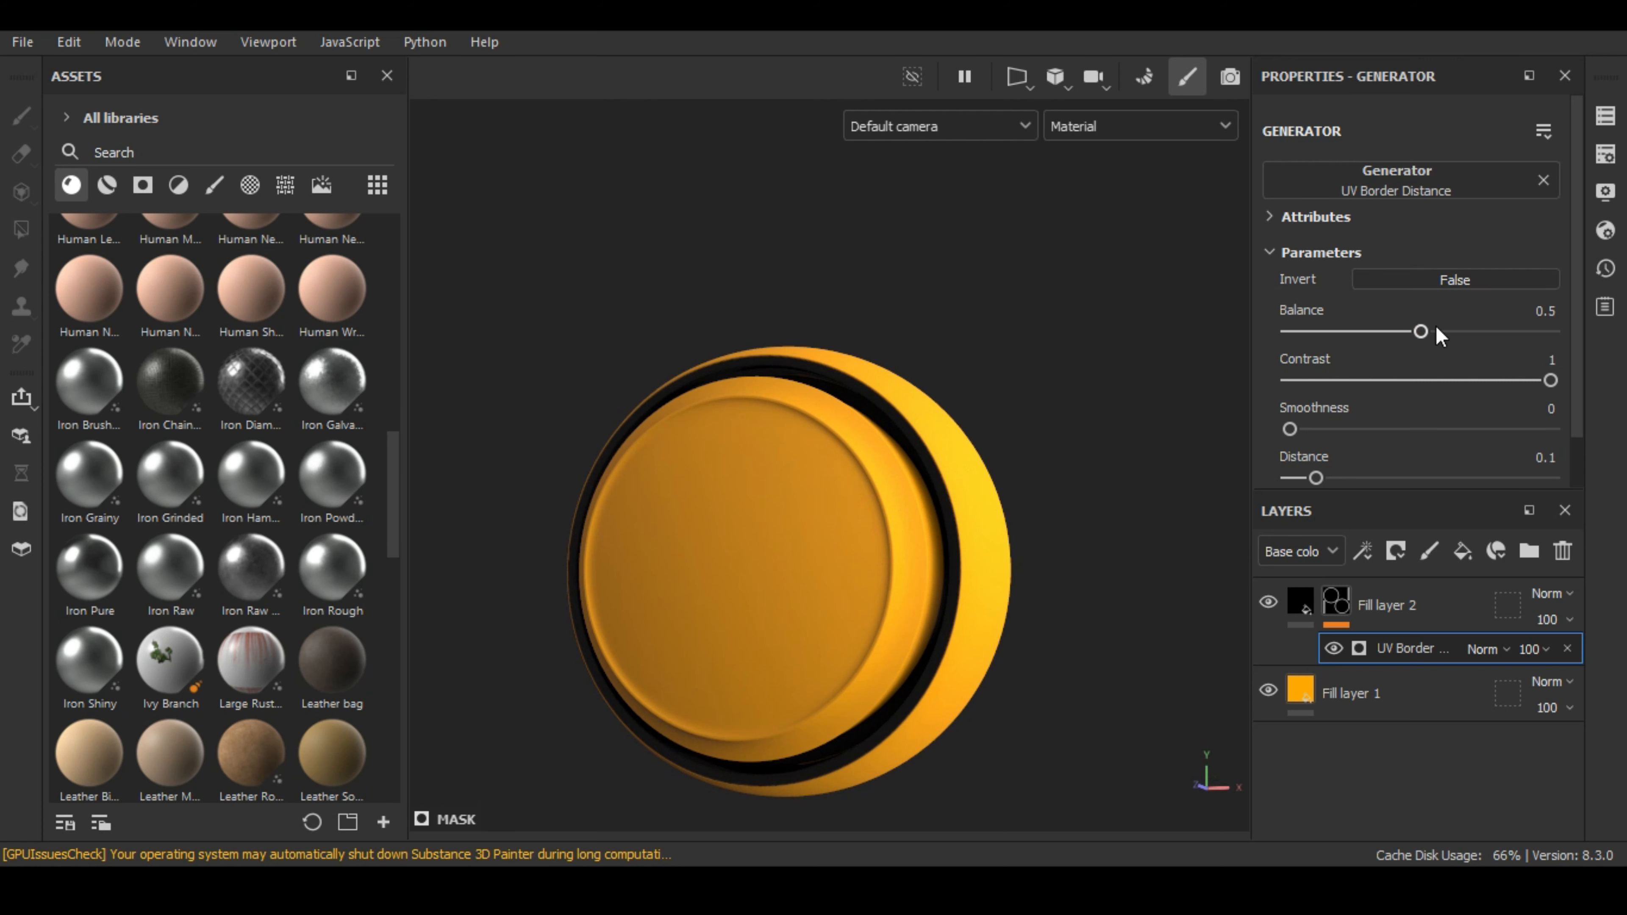
drag(1437, 334, 1537, 330)
alt+right_drag(799, 497, 917, 562)
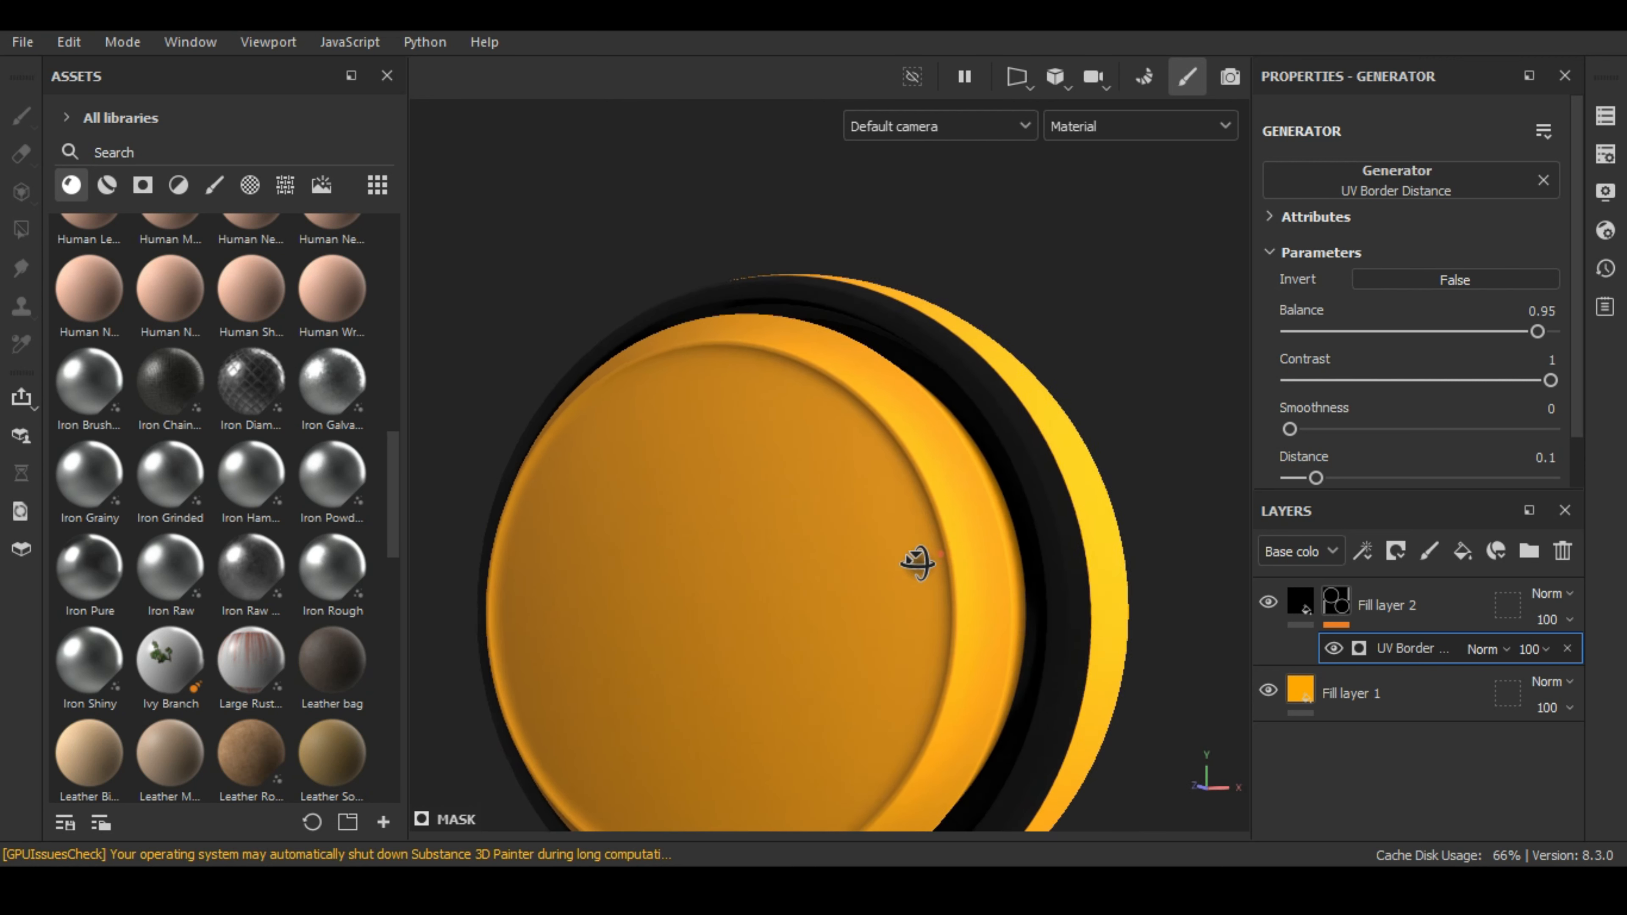
alt+drag(917, 562, 940, 552)
alt+middle_drag(955, 407, 832, 365)
alt+right_drag(817, 360, 785, 314)
- Show the 3D and 2D views together to examine the black borders on the UV islands, and return to 3D only
click(1018, 71)
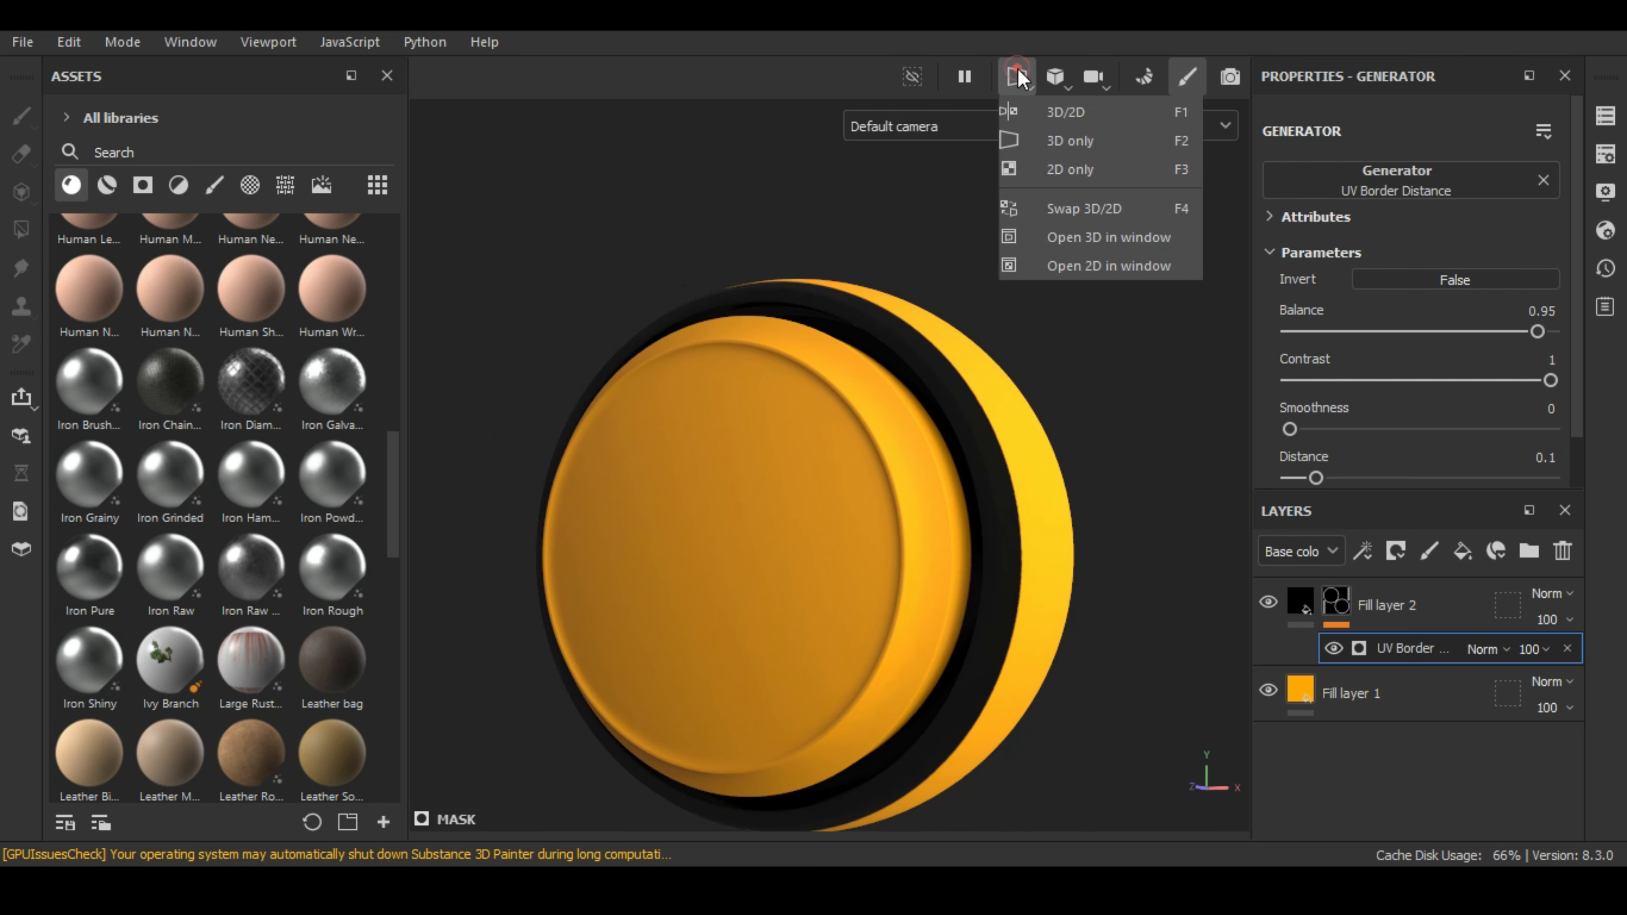
click(1088, 113)
alt+middle_drag(970, 404, 994, 411)
scroll(895, 232, up, 2)
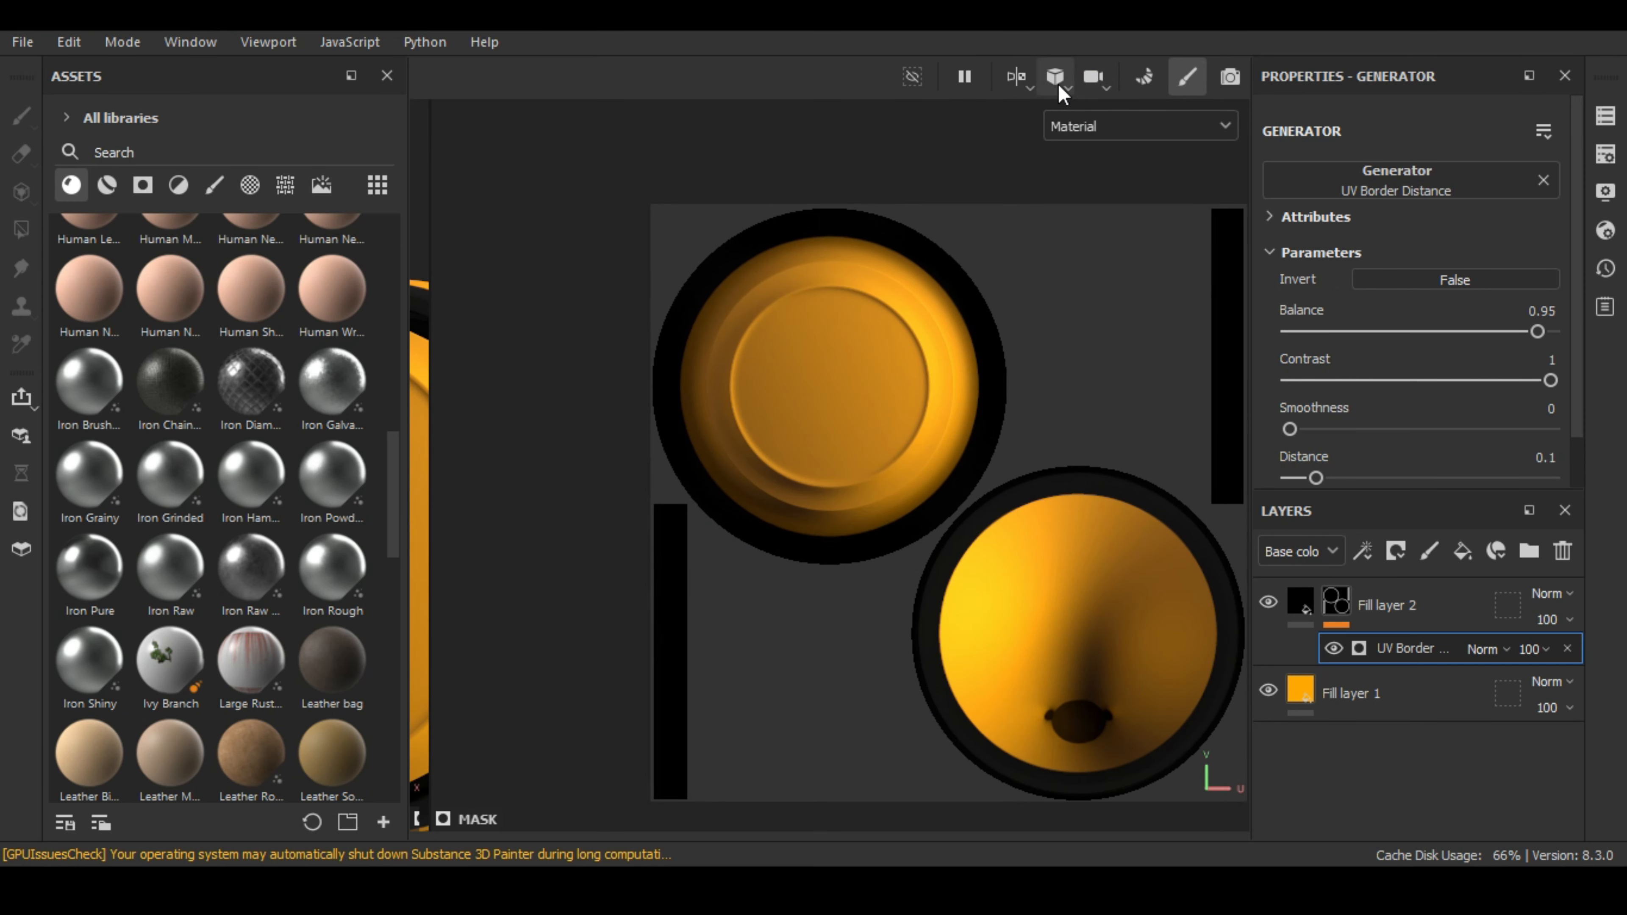
click(1016, 77)
click(1068, 141)
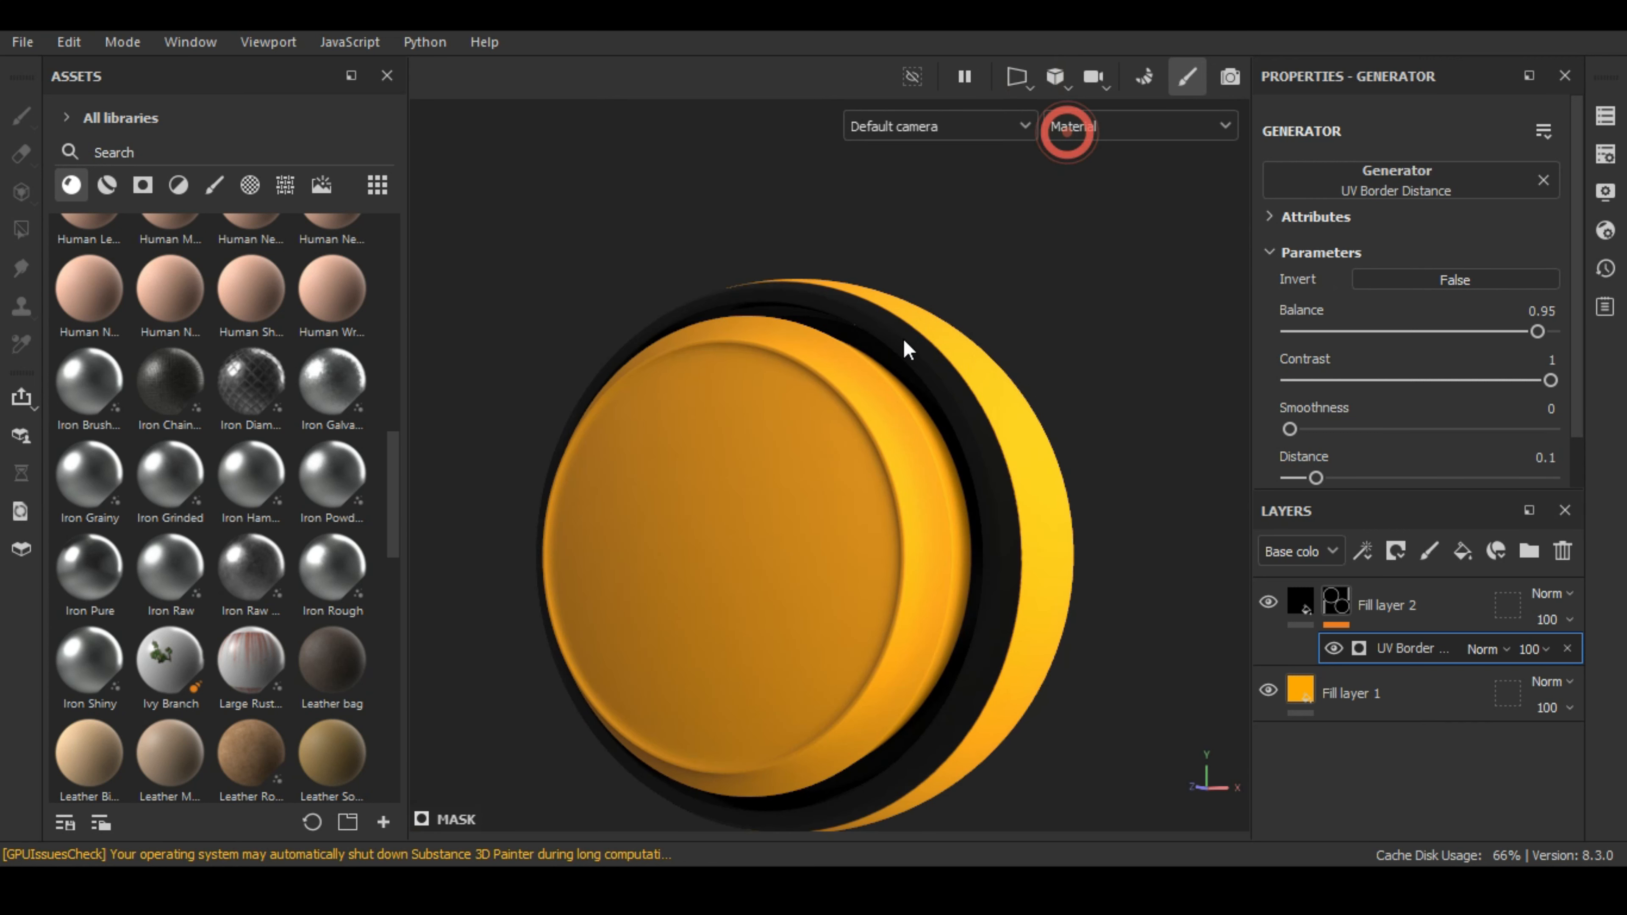
alt+drag(986, 212, 922, 265)
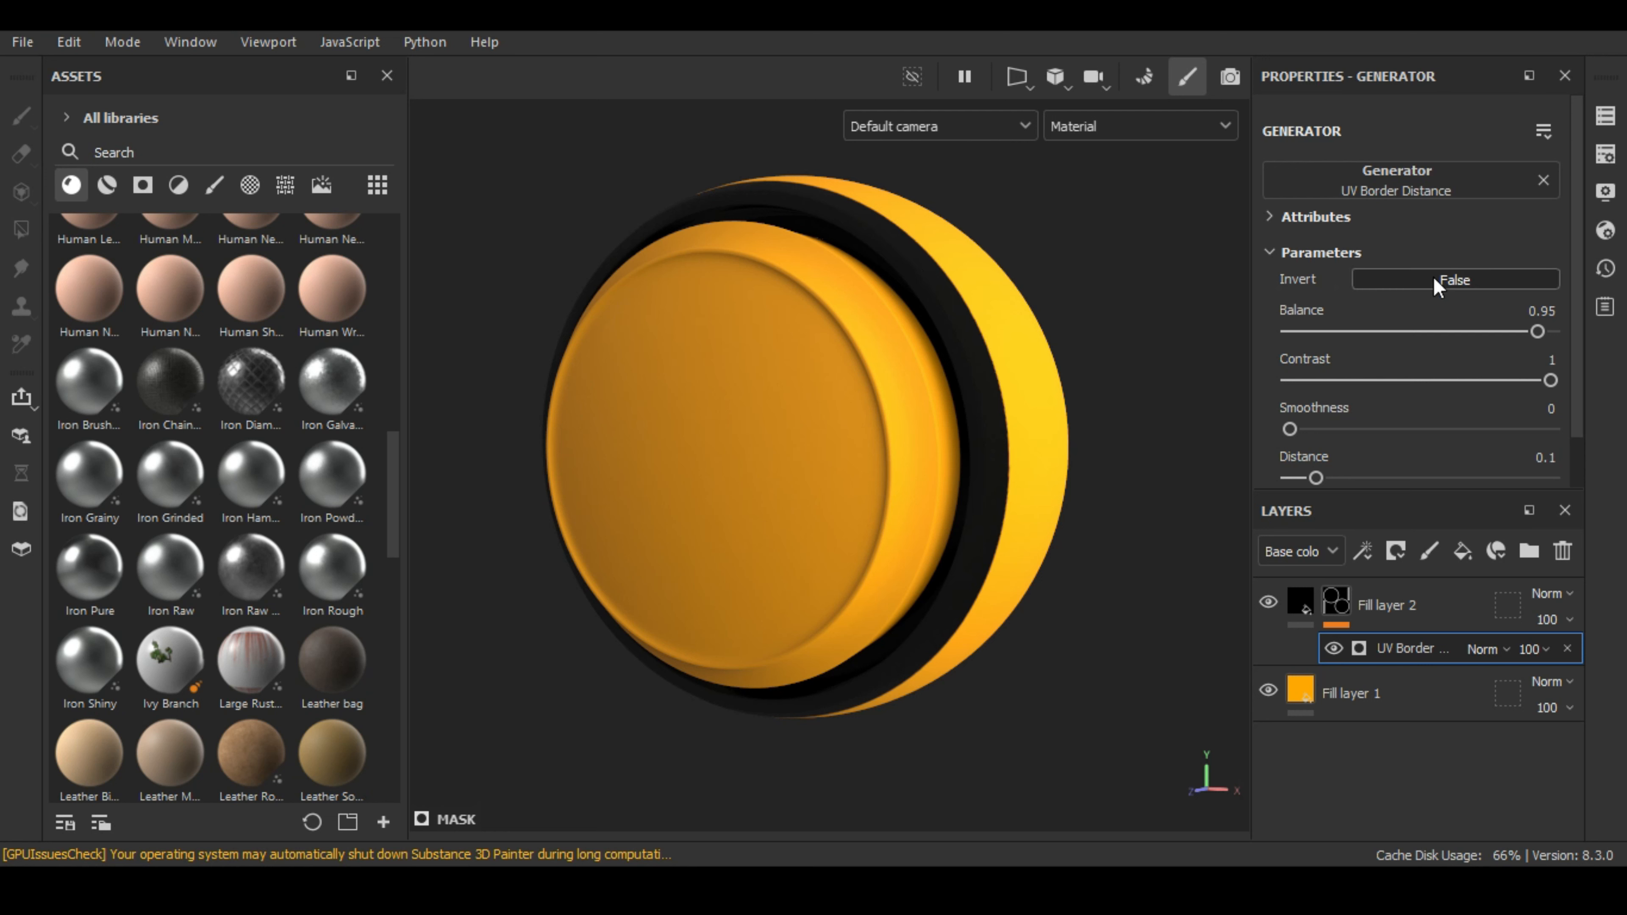
- Delete Fill layer 2 and Fill layer 1 from the layer stack
click(1428, 618)
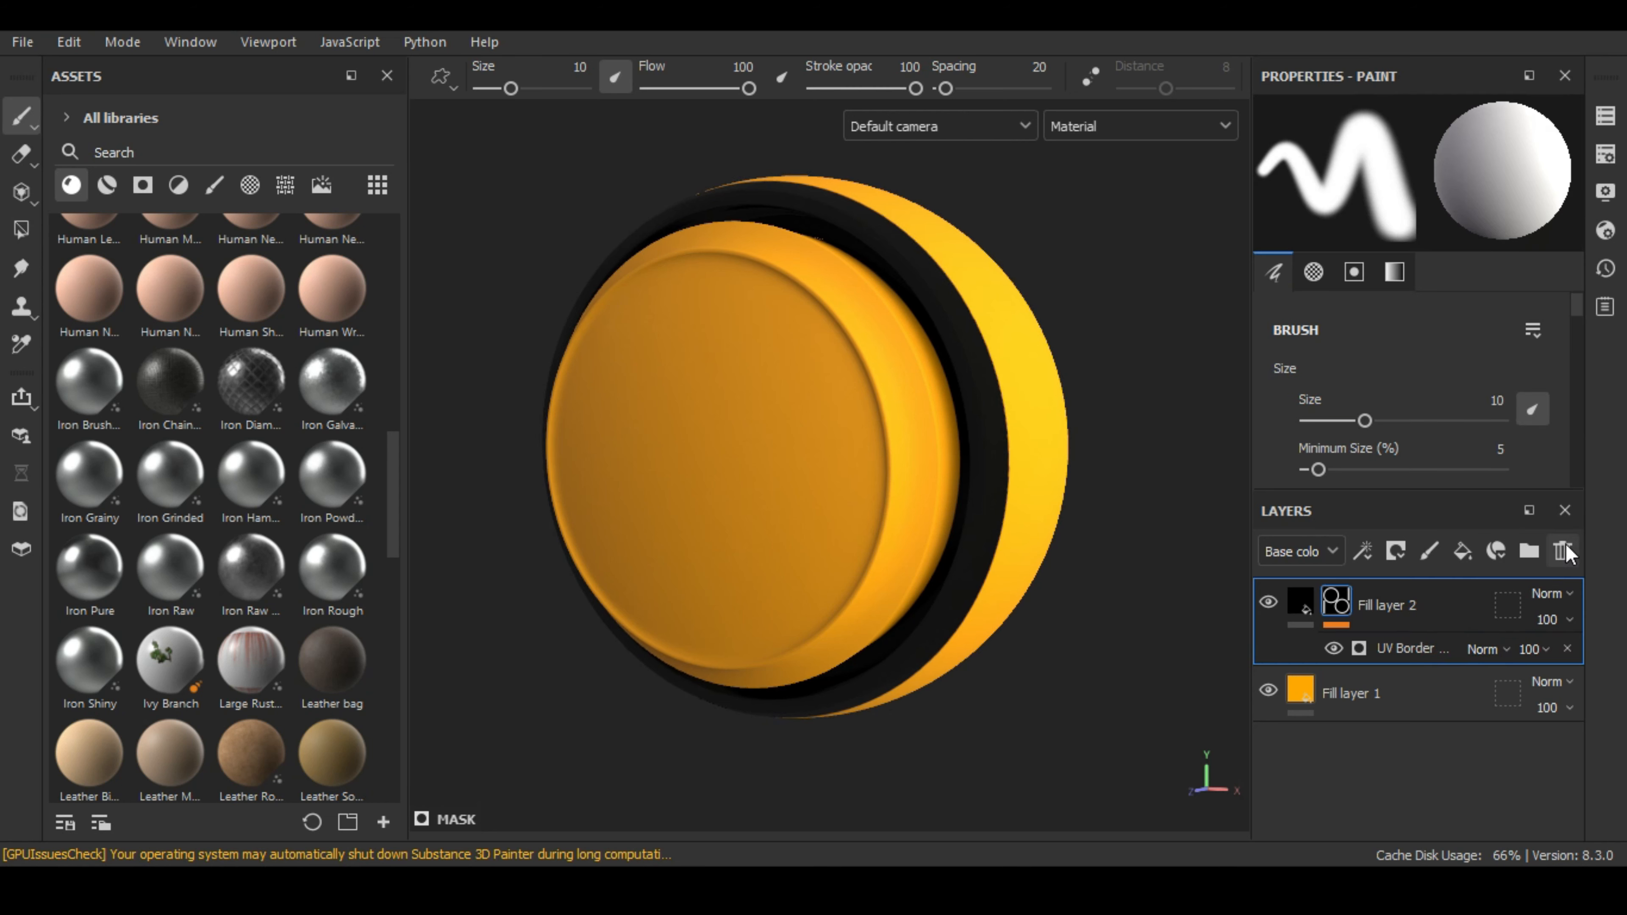
click(1563, 549)
click(1564, 551)
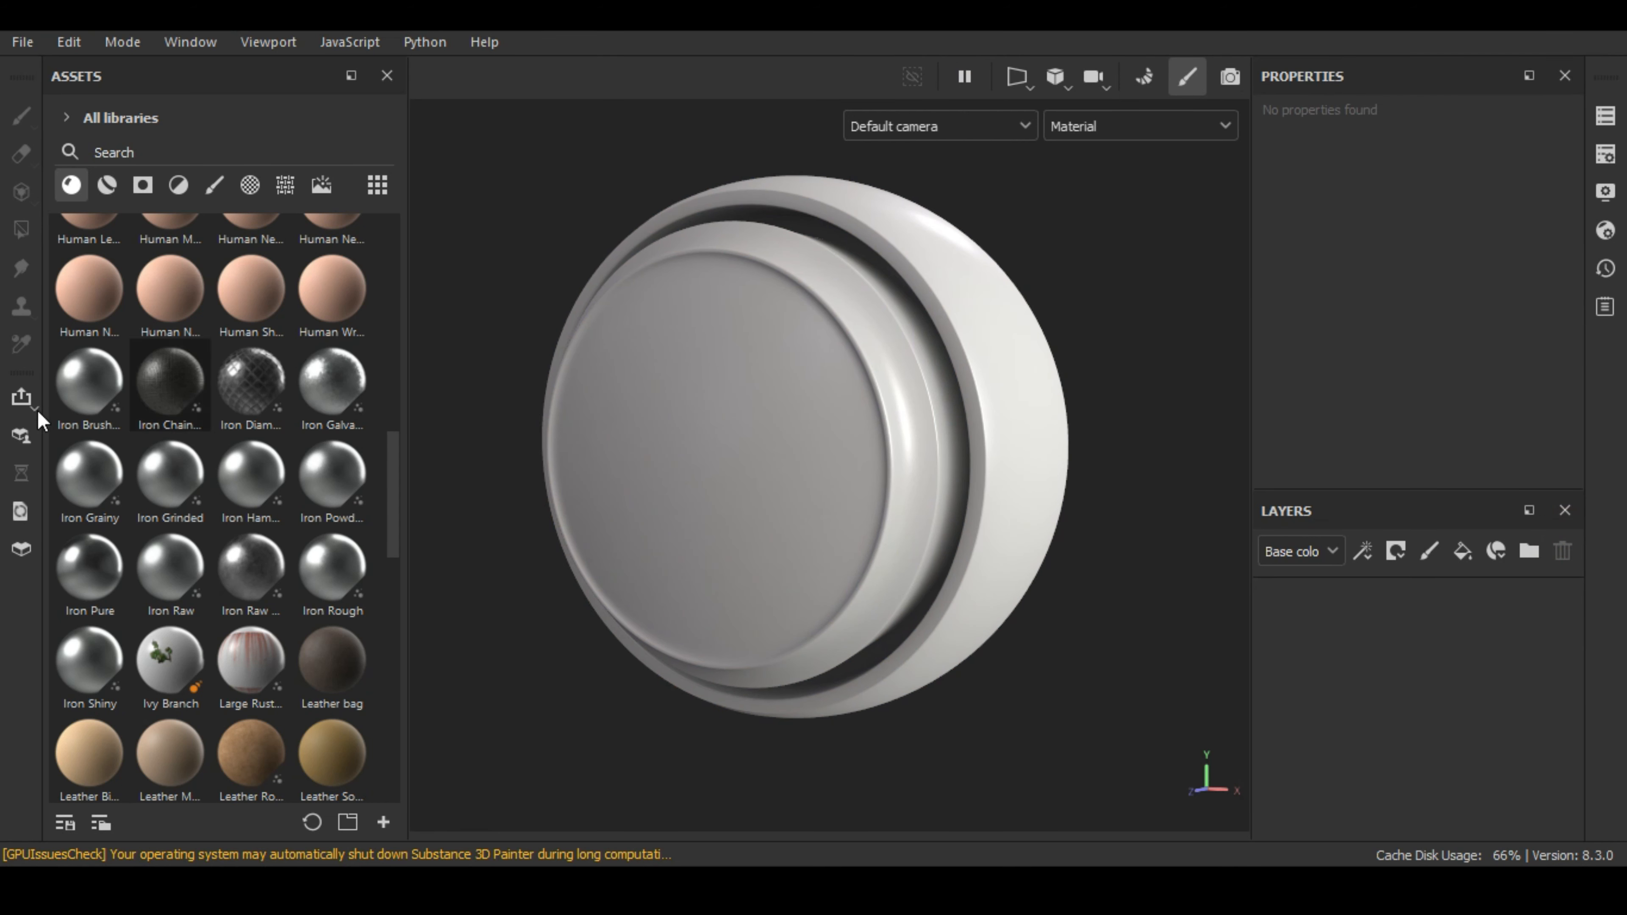
- Find the Silver Pure material in the asset library and apply it to the ball
scroll(254, 400, down, 3)
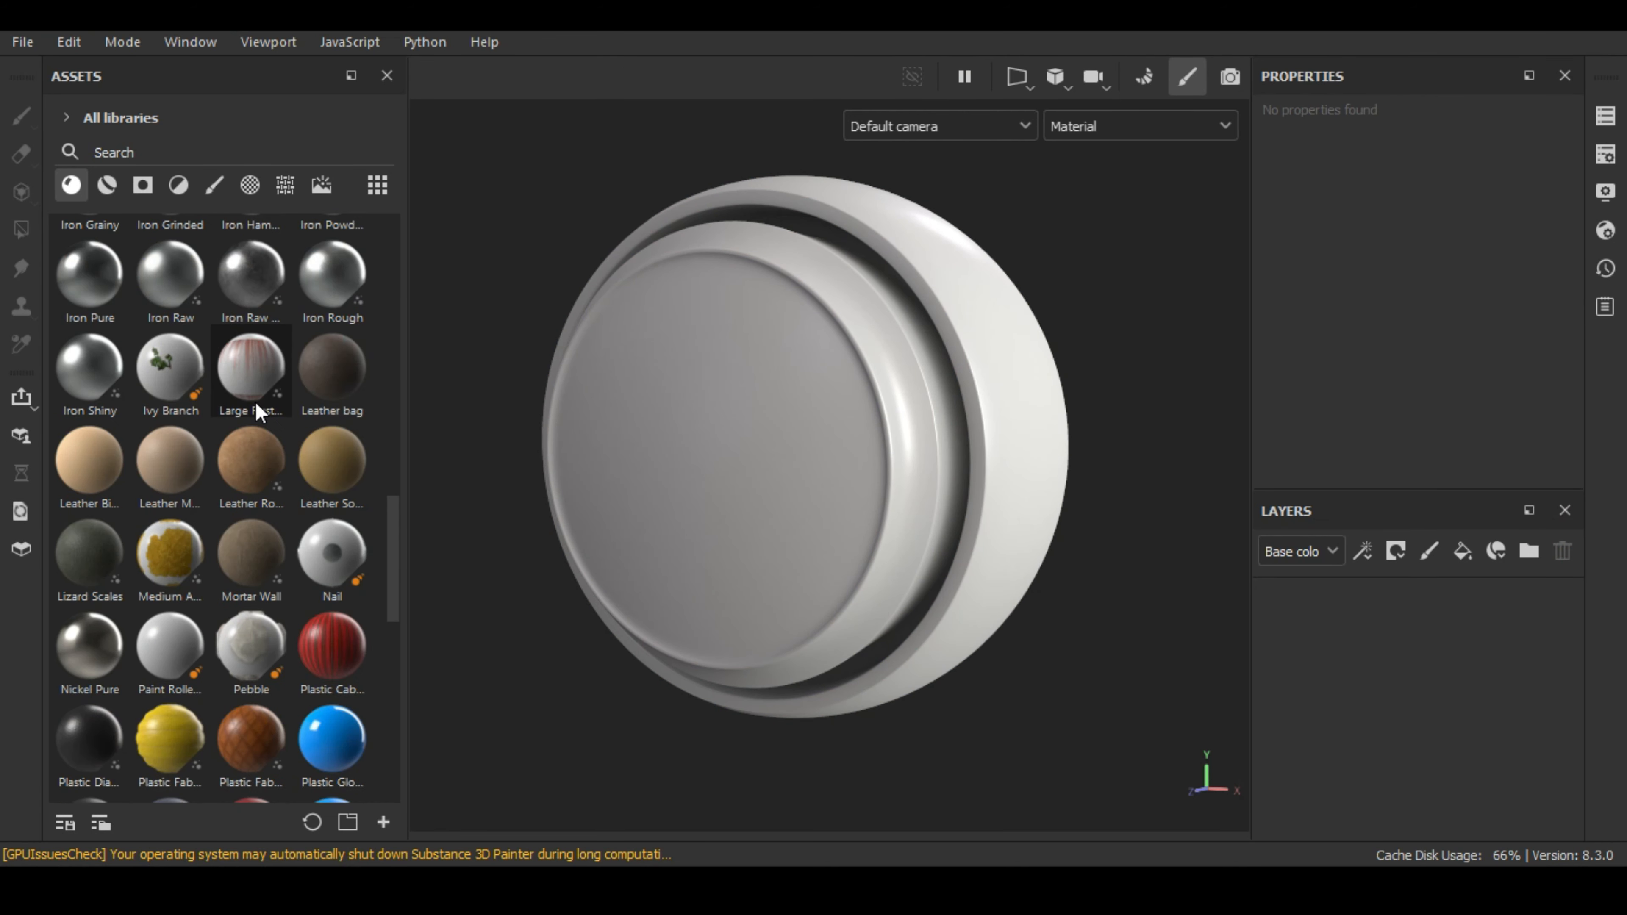
scroll(256, 401, up, 3)
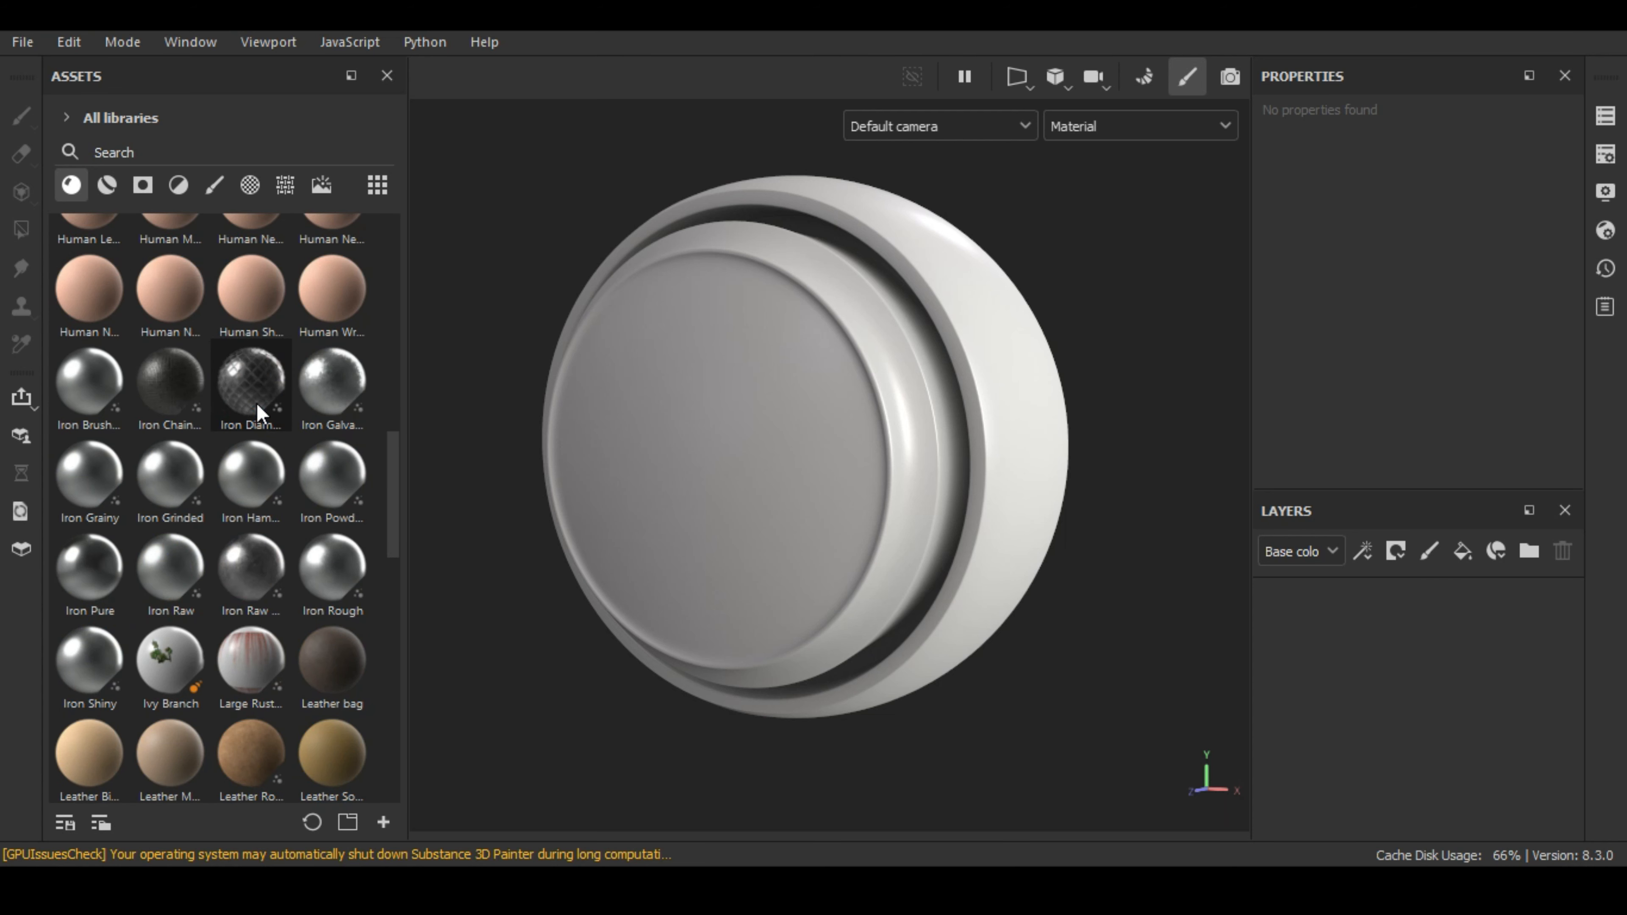
scroll(257, 403, down, 6)
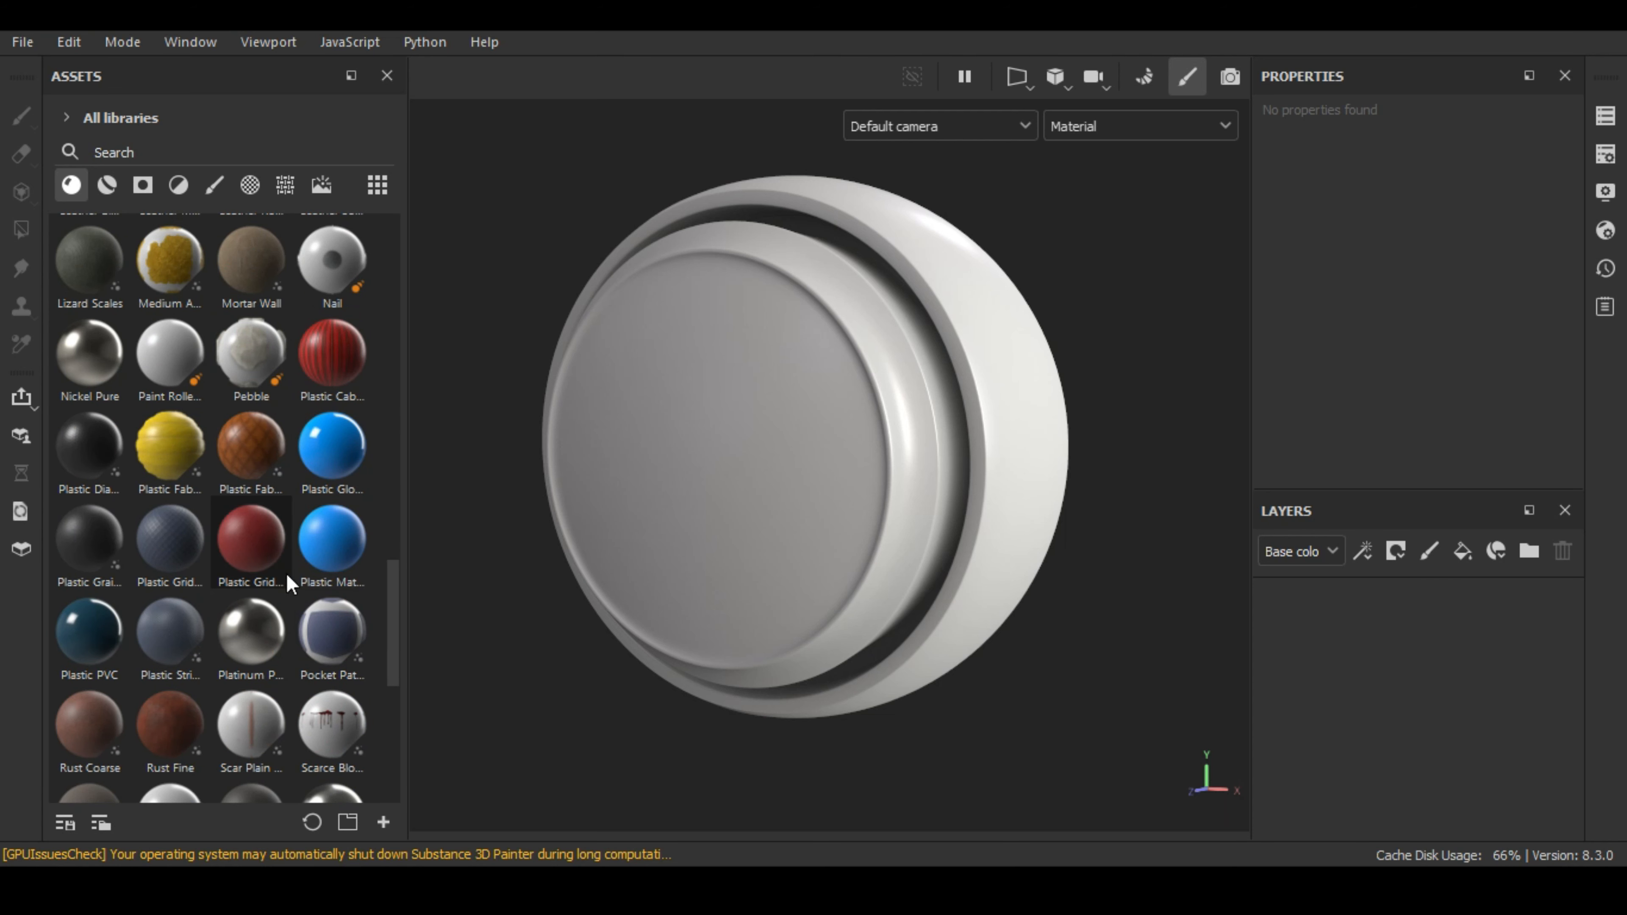
scroll(269, 550, down, 6)
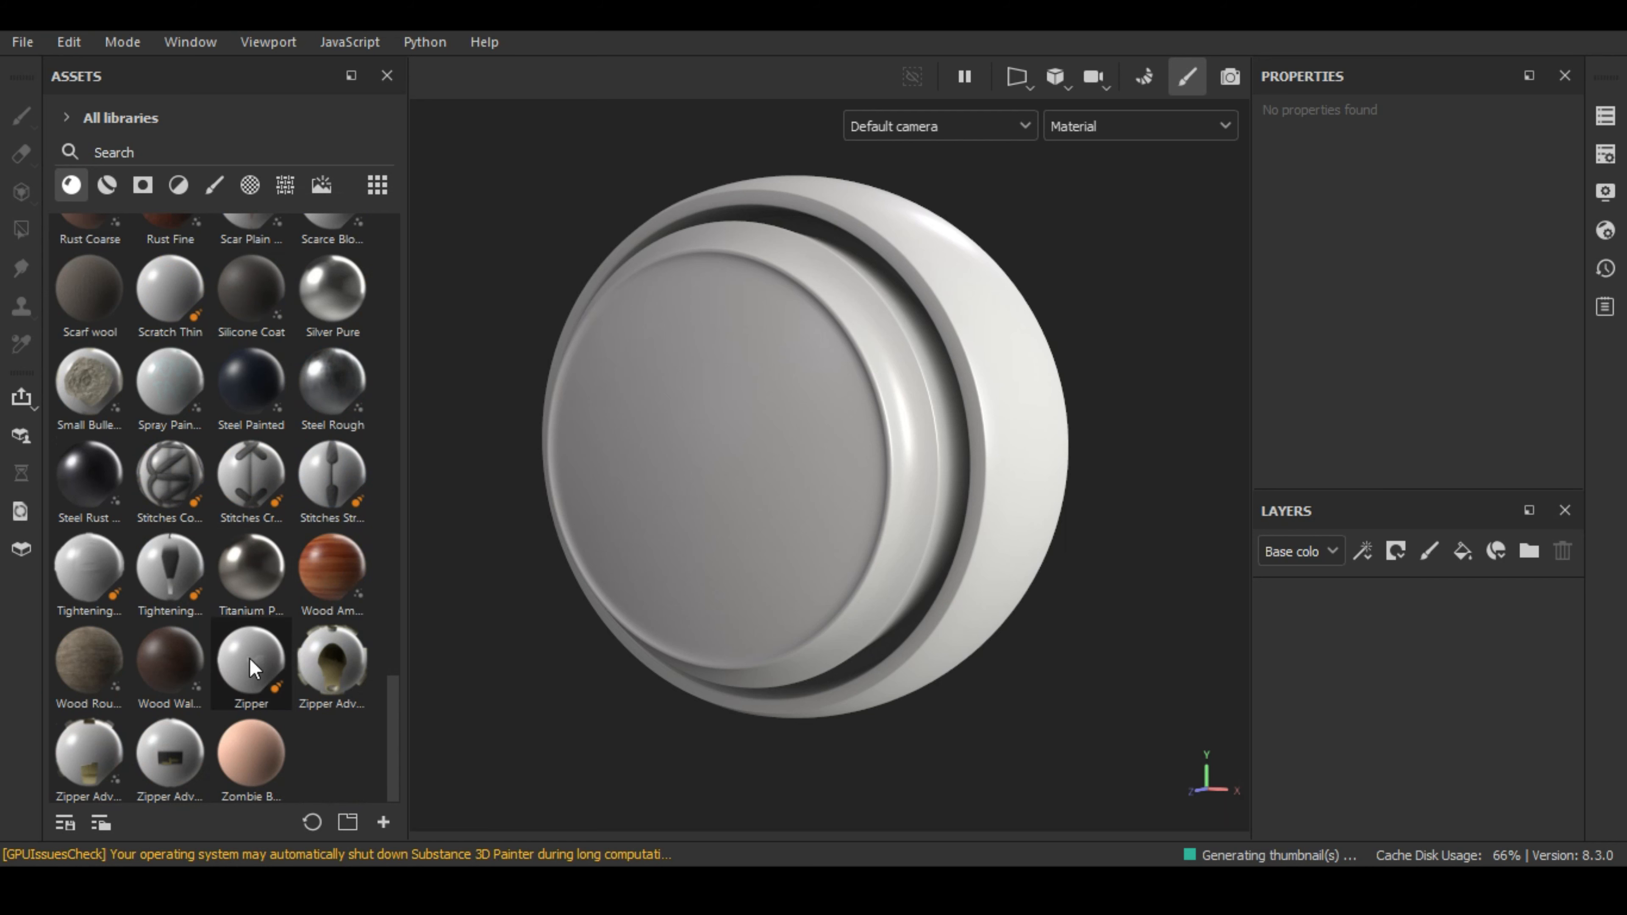
scroll(234, 565, up, 3)
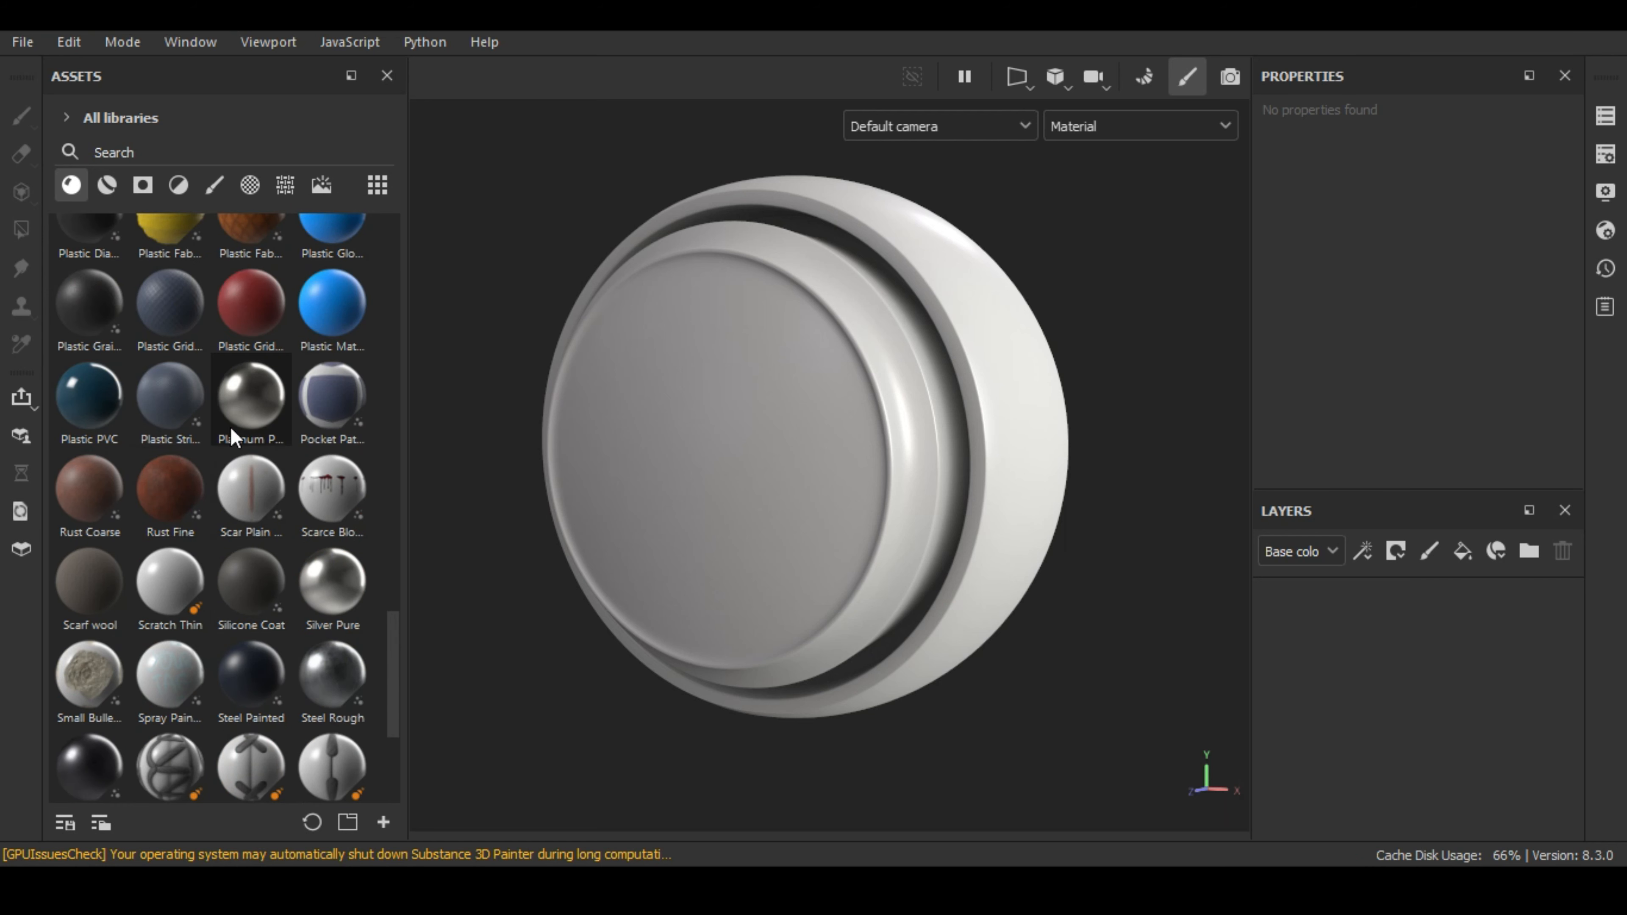
drag(332, 579, 701, 565)
- Apply the Iron Diamond Armor material over the Silver Pure layer and set its UV tiling to 9.48
scroll(240, 392, up, 6)
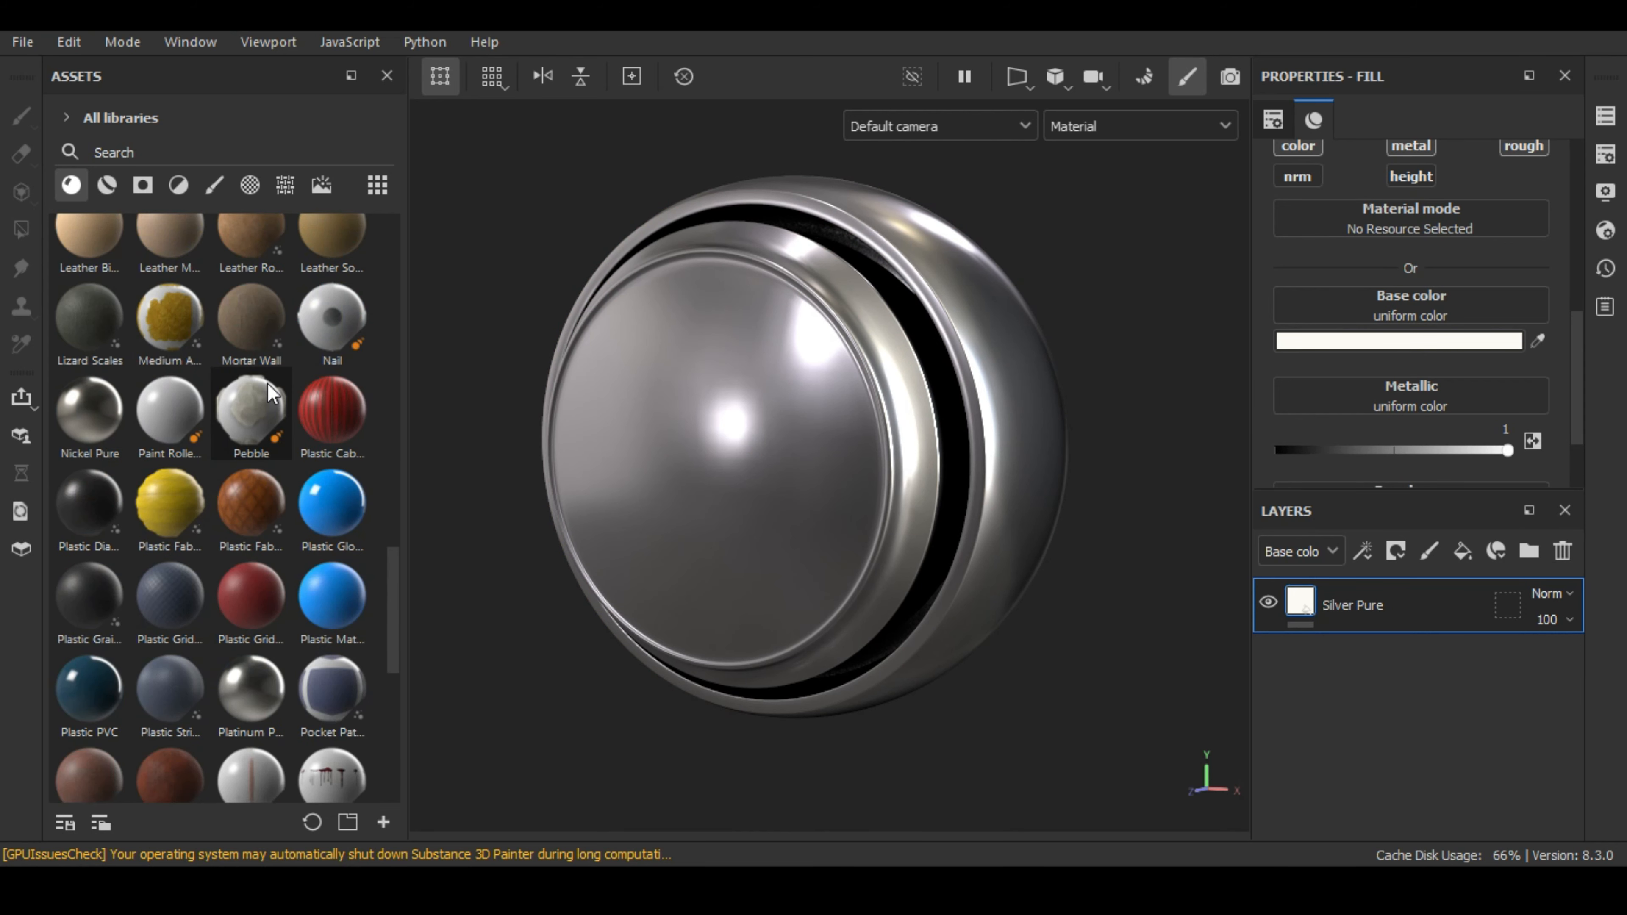
scroll(240, 387, up, 3)
drag(249, 437, 692, 512)
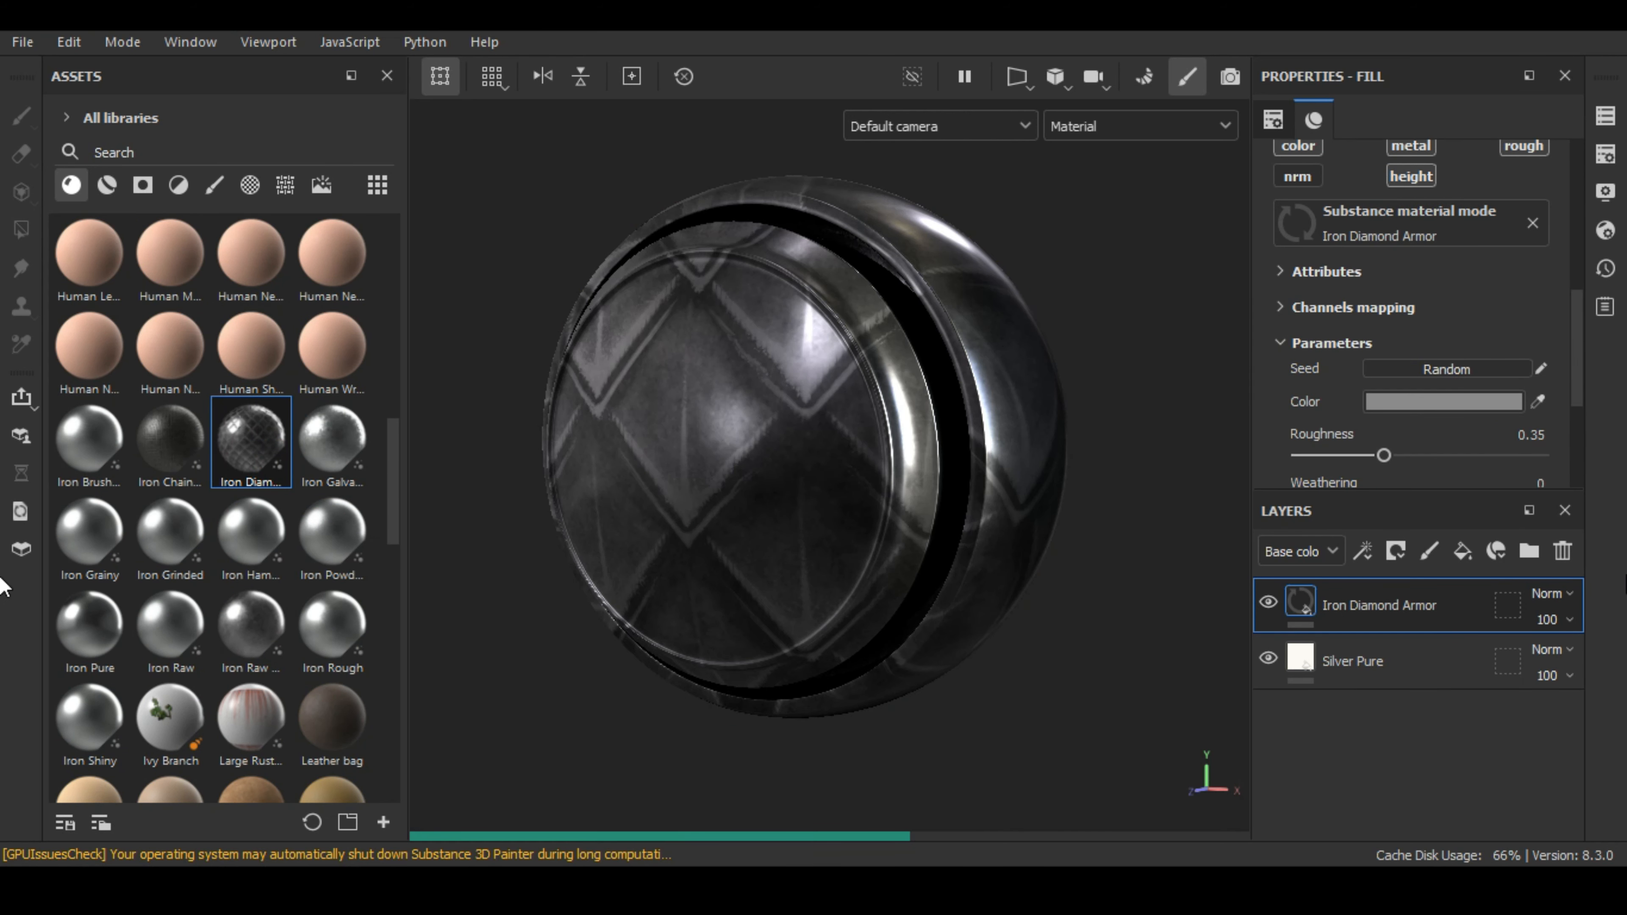
scroll(1413, 324, up, 6)
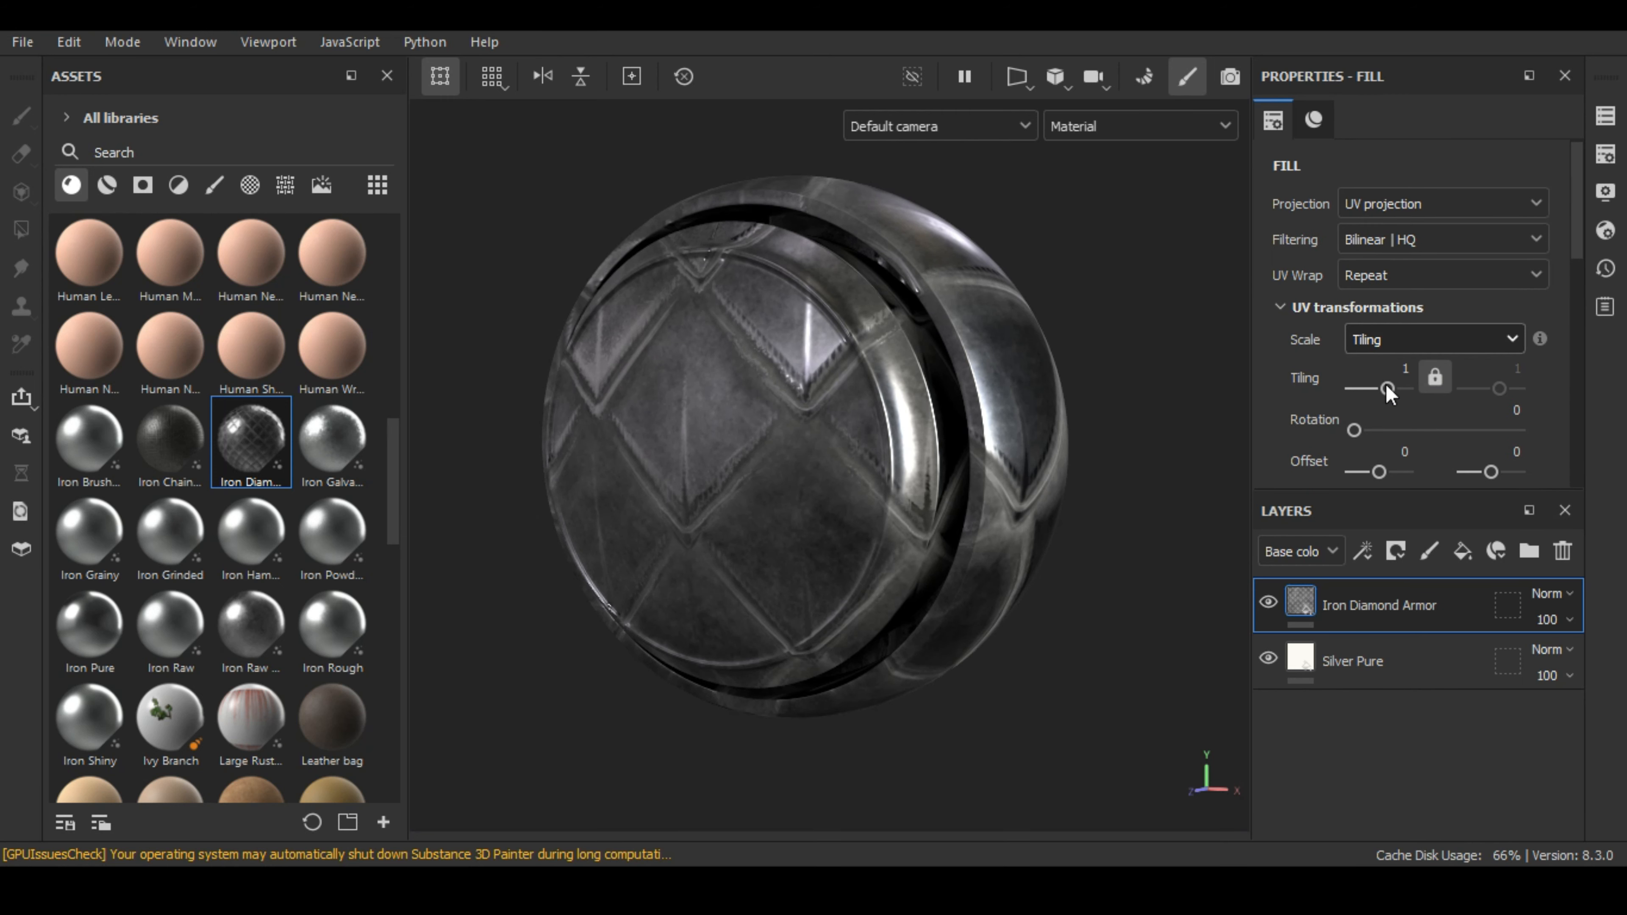
drag(1386, 388, 1395, 389)
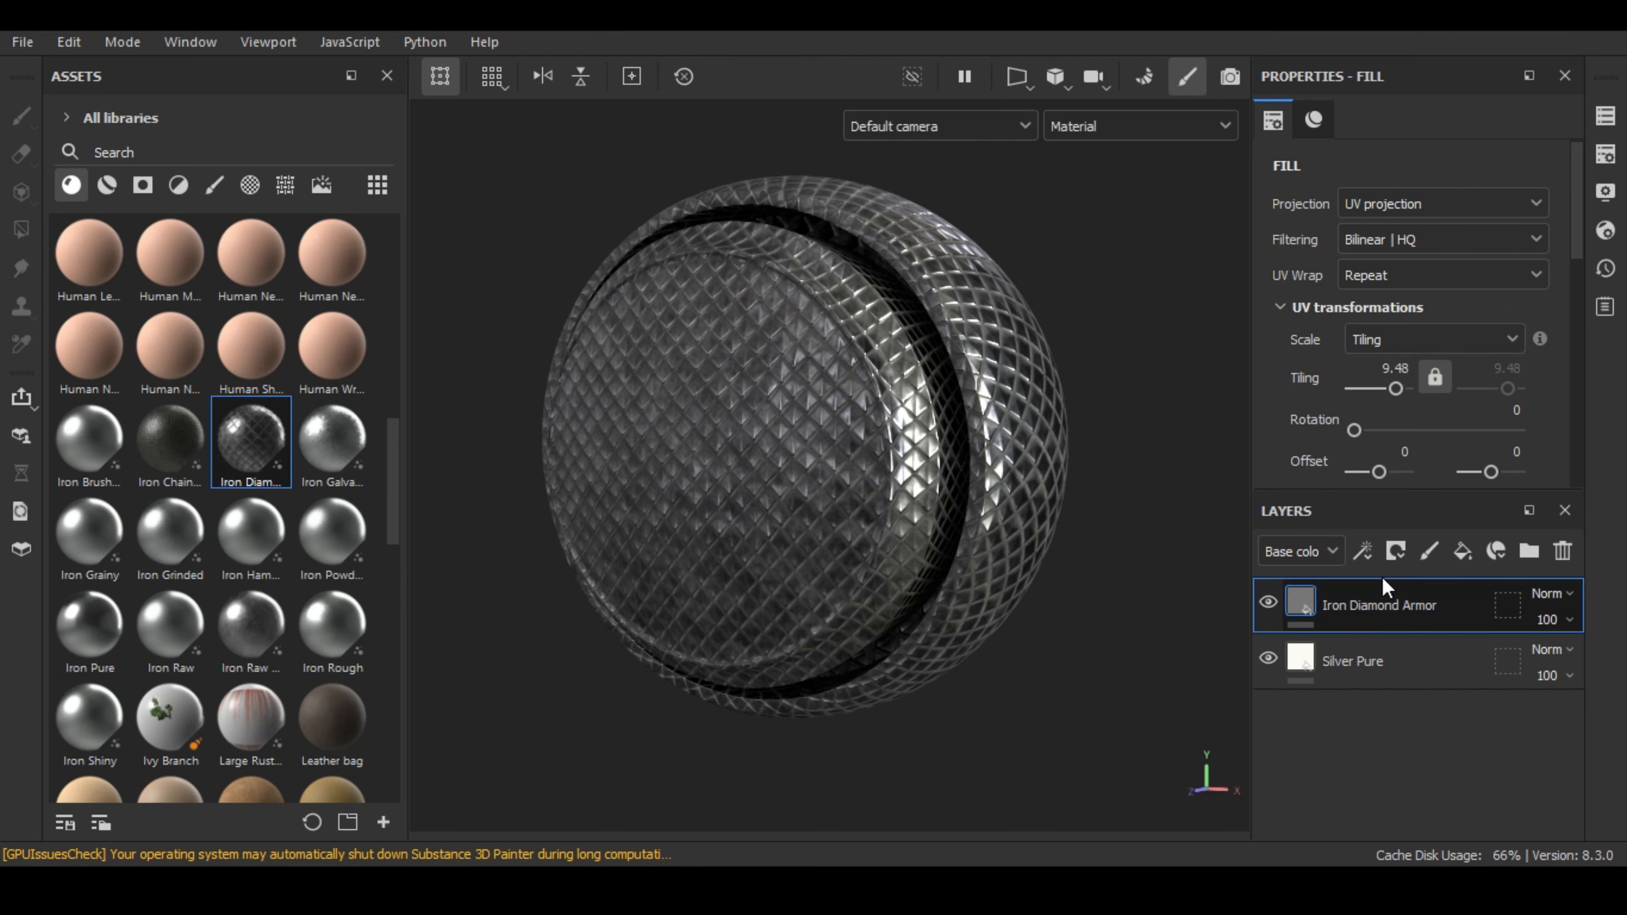
- Add a black mask to the Iron Diamond Armor layer and give it a UV Border Distance generator
click(1395, 550)
click(1449, 604)
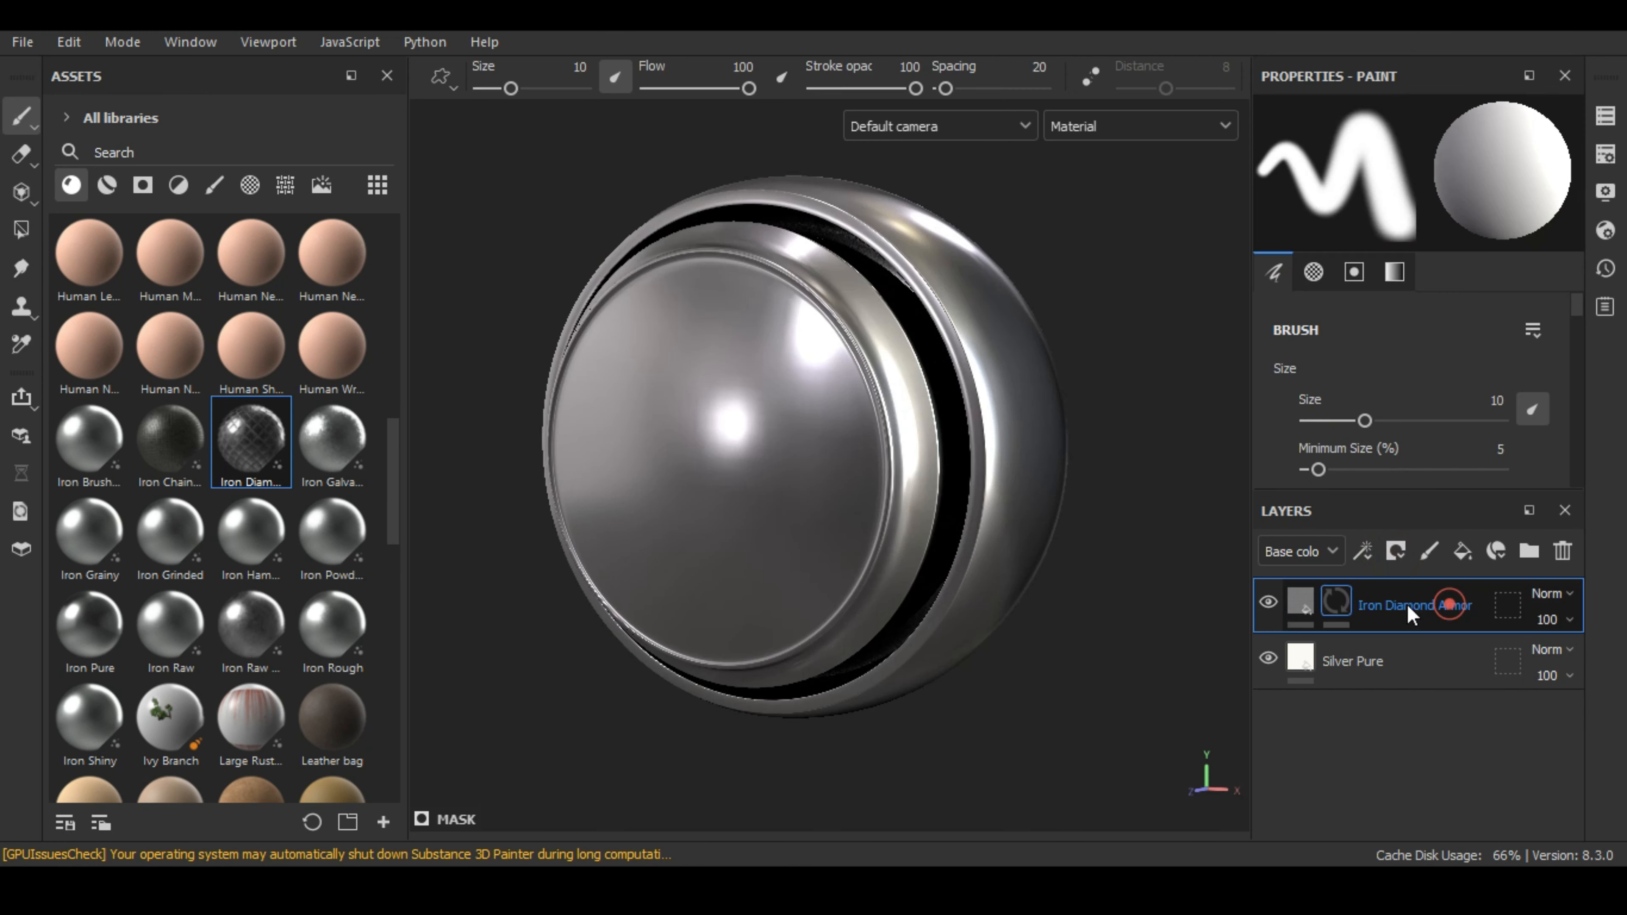
right_click(1338, 603)
click(1071, 771)
click(1402, 187)
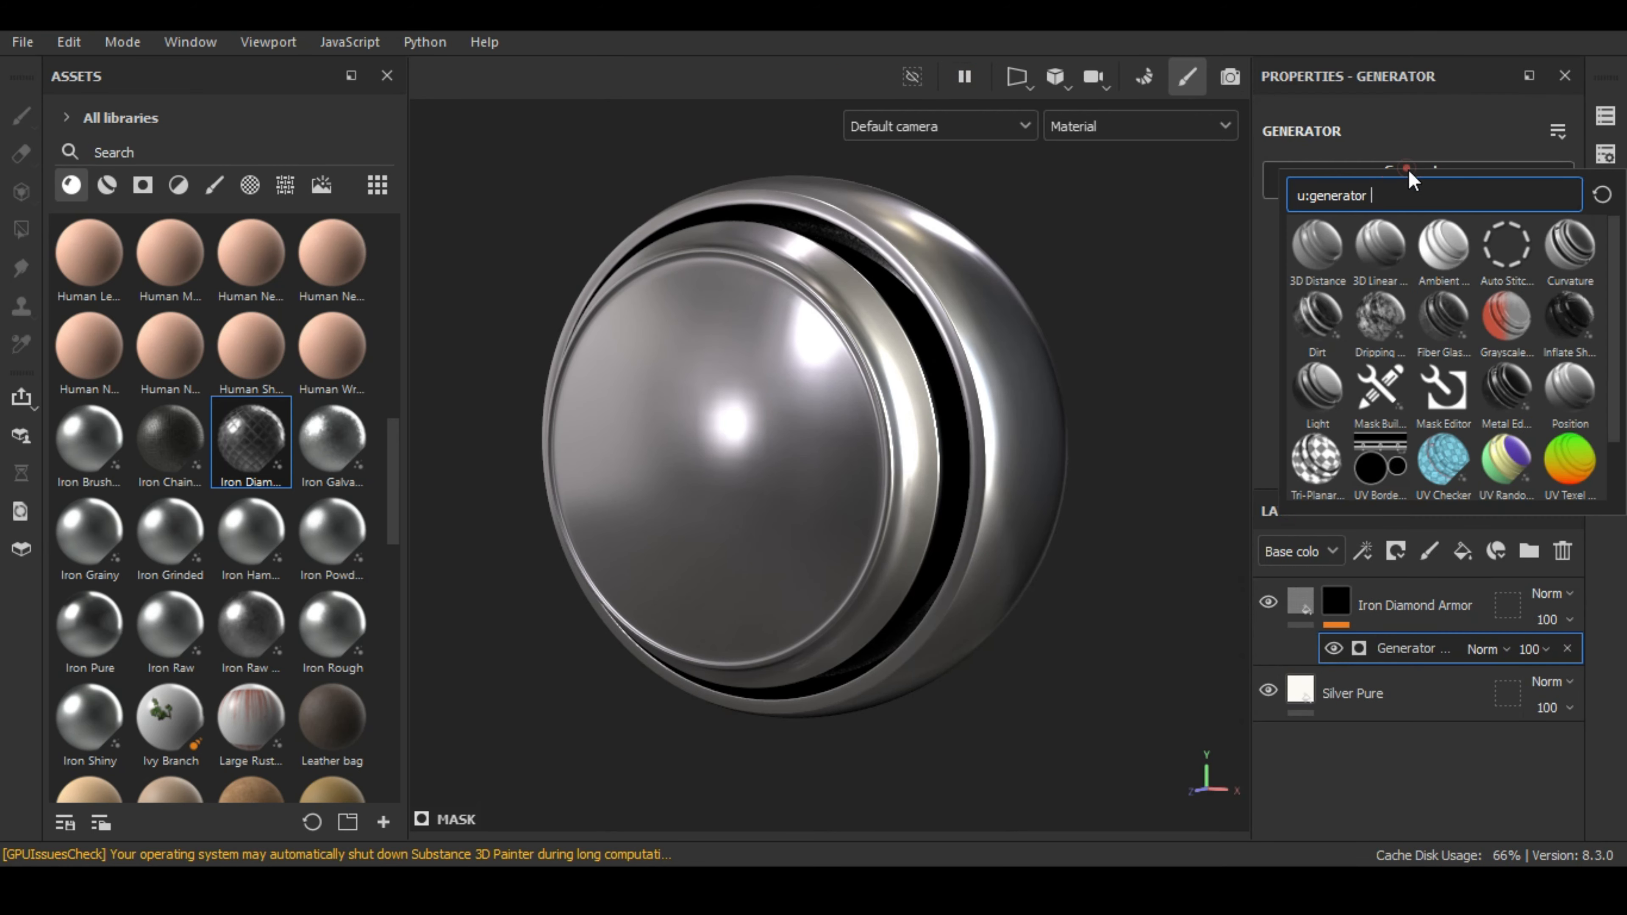
click(1384, 455)
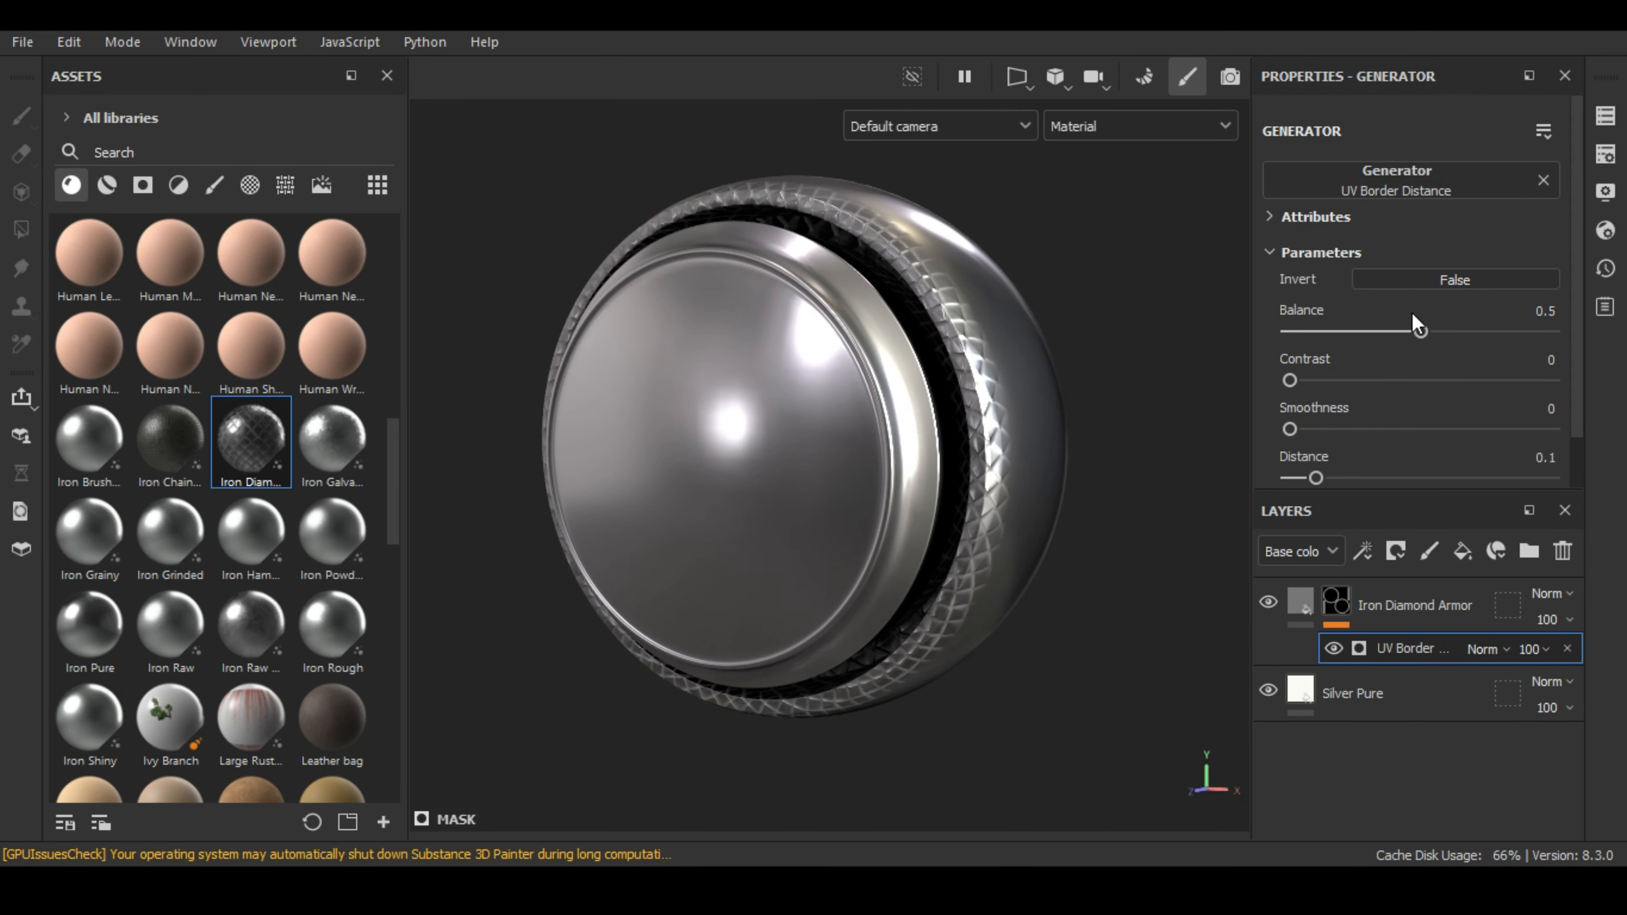
- Set the armor mask's UV Border Distance Balance to 0.62 and Contrast to 1, and inspect the armor strip's edge
drag(1420, 331, 1451, 330)
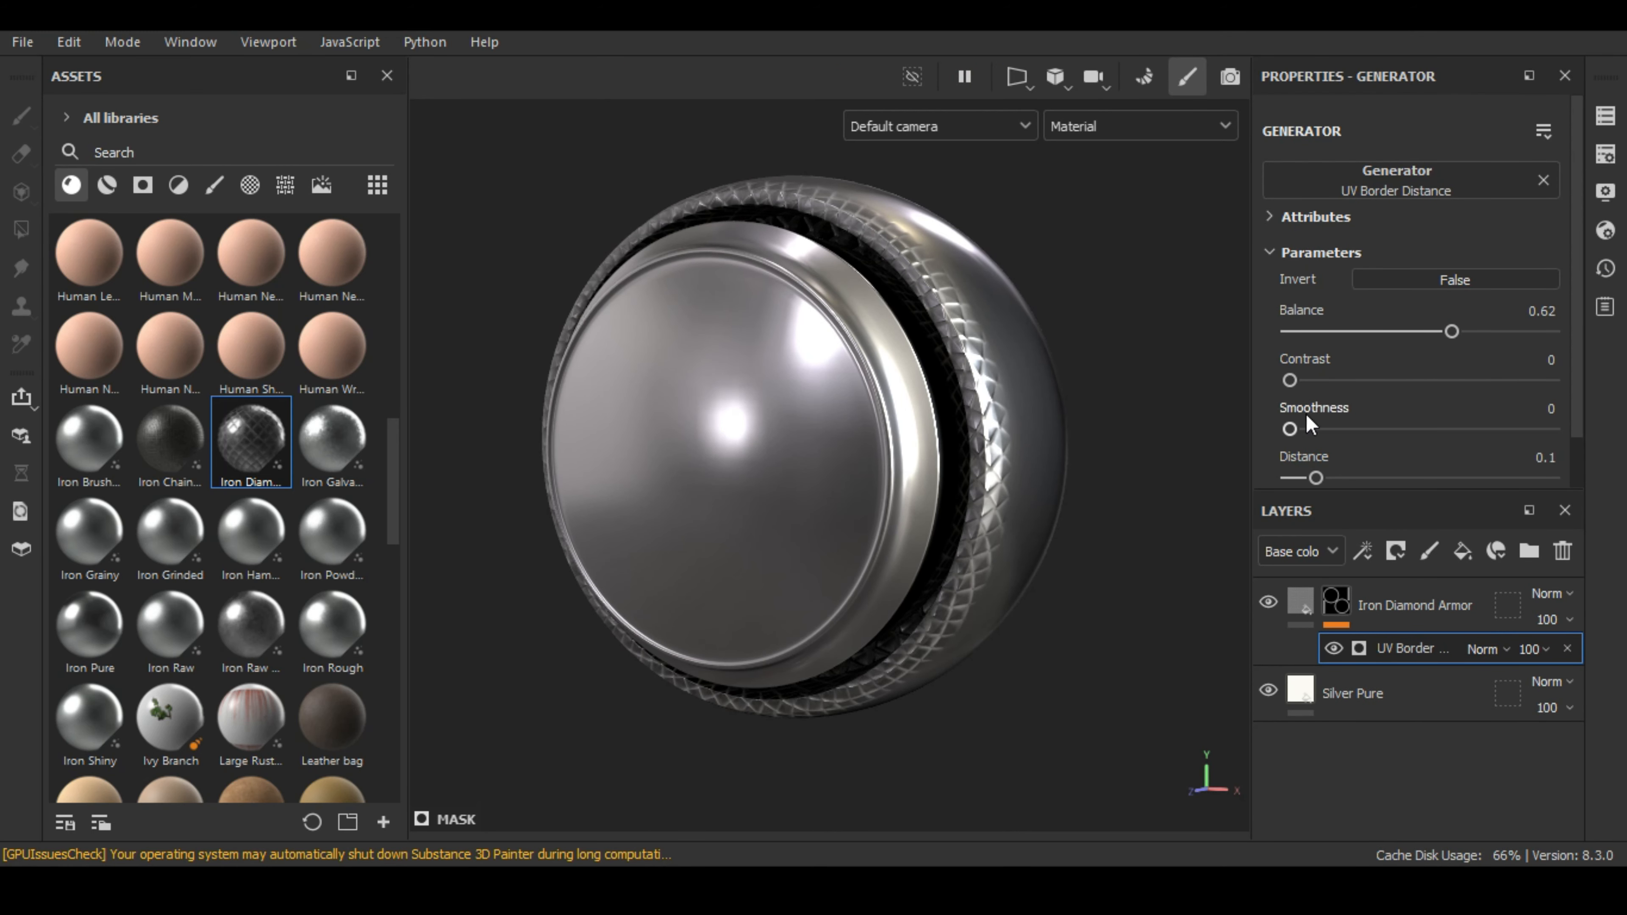
drag(1290, 380, 1598, 381)
scroll(980, 374, up, 5)
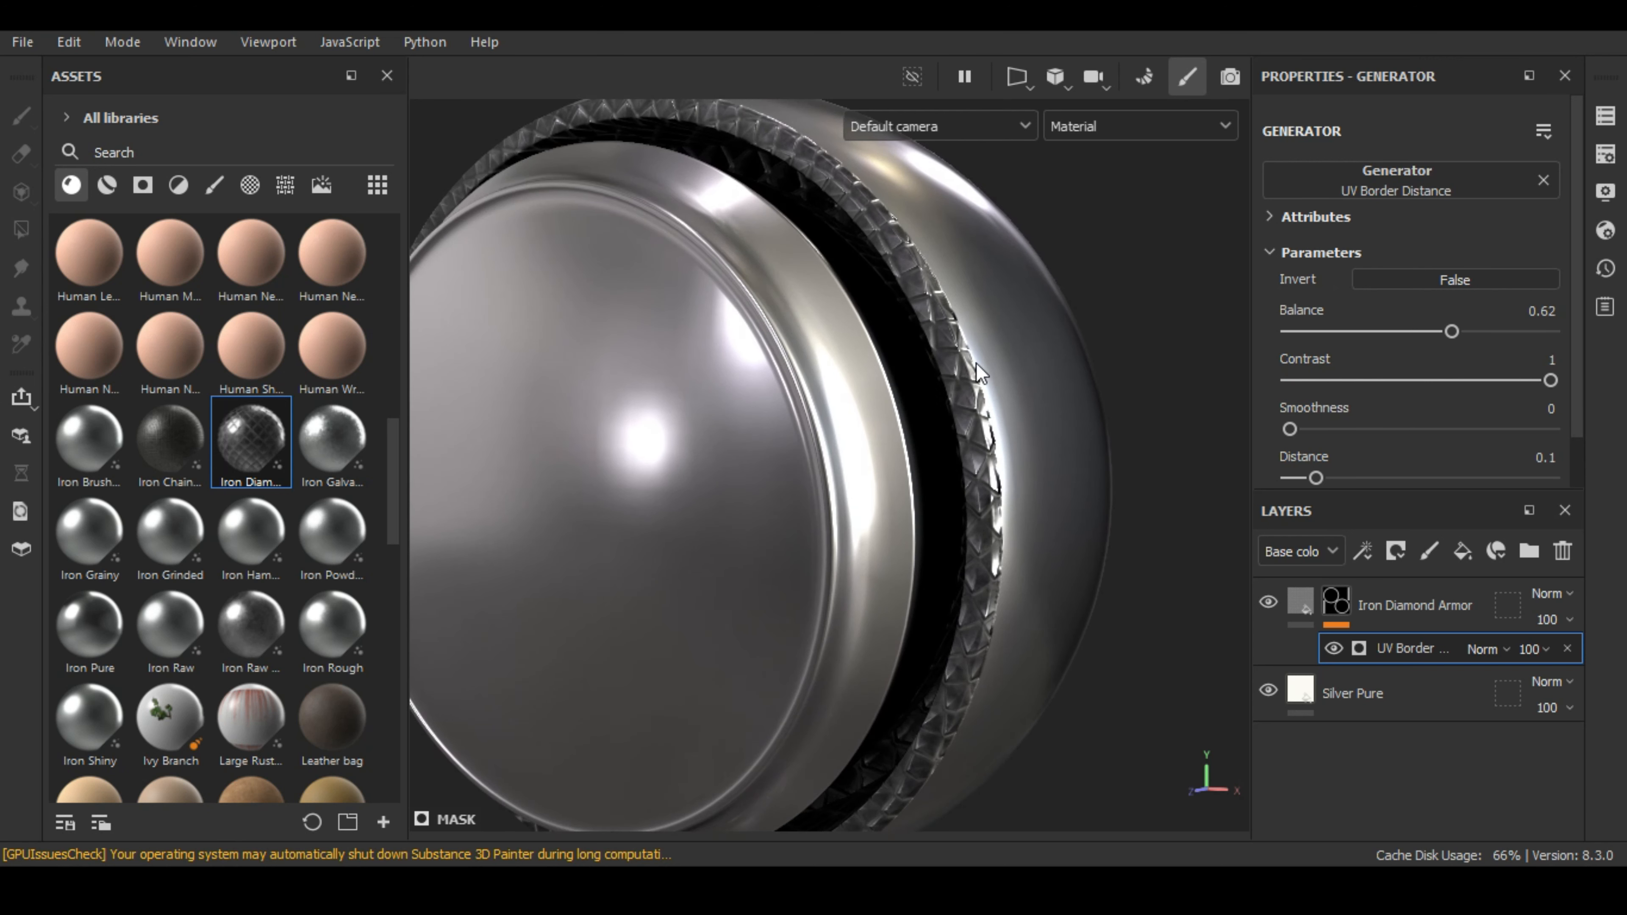
- Set the armor mask generator's Invert to True and Distance to 0.43, and inspect the armor-covered disc
click(1449, 278)
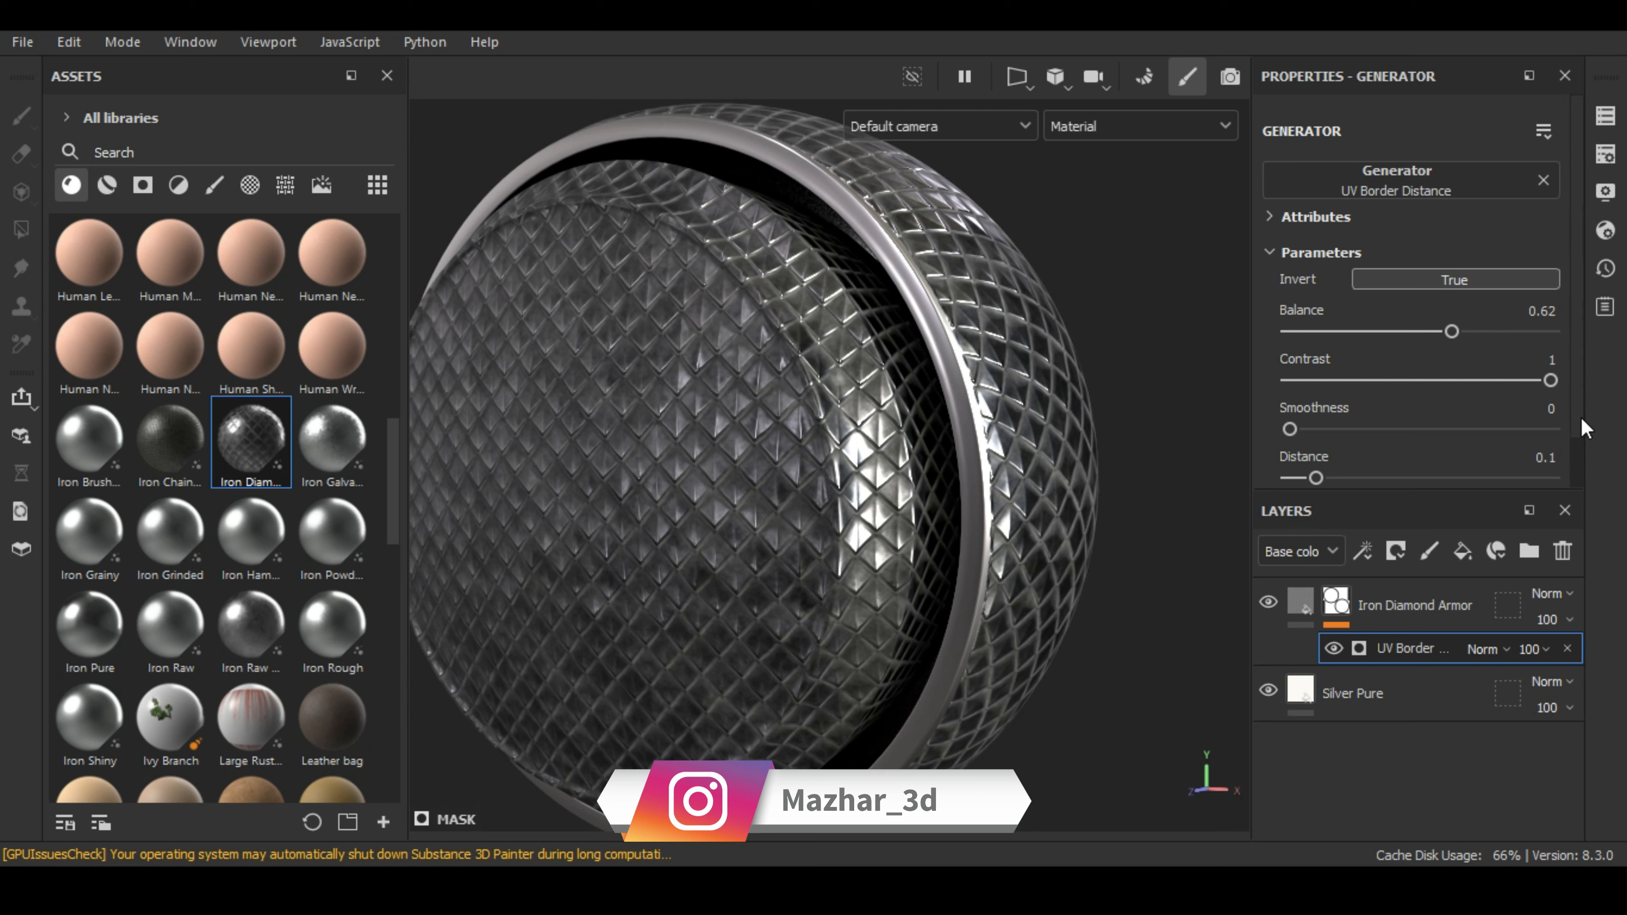
drag(1316, 477, 1401, 477)
alt+drag(575, 212, 813, 519)
scroll(707, 449, up, 3)
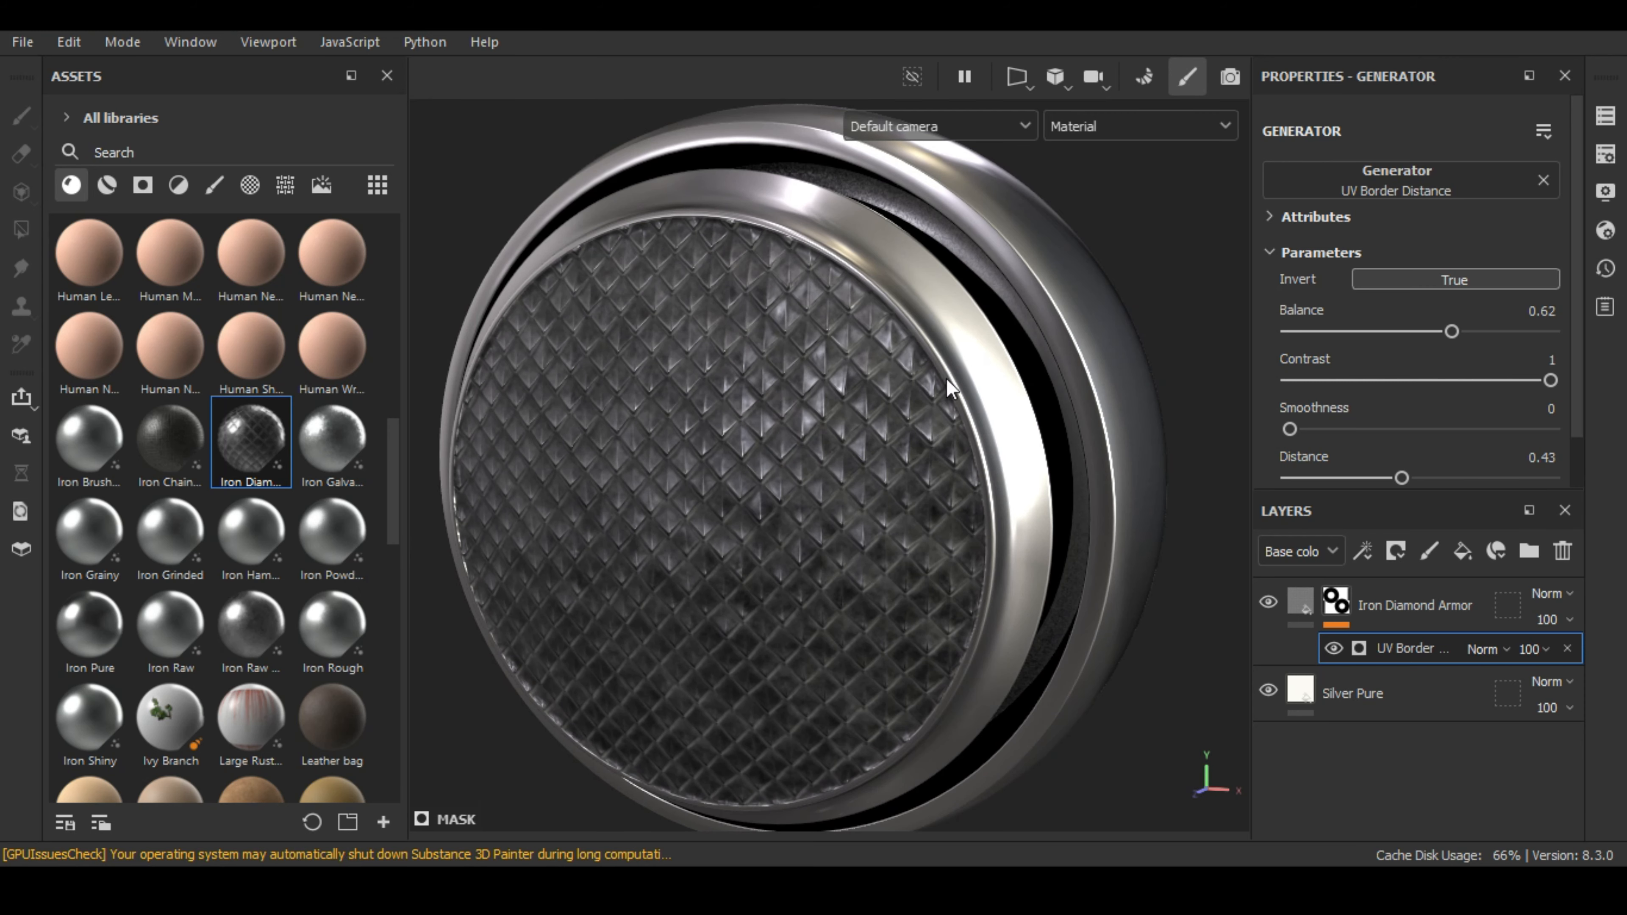
alt+drag(900, 314, 883, 374)
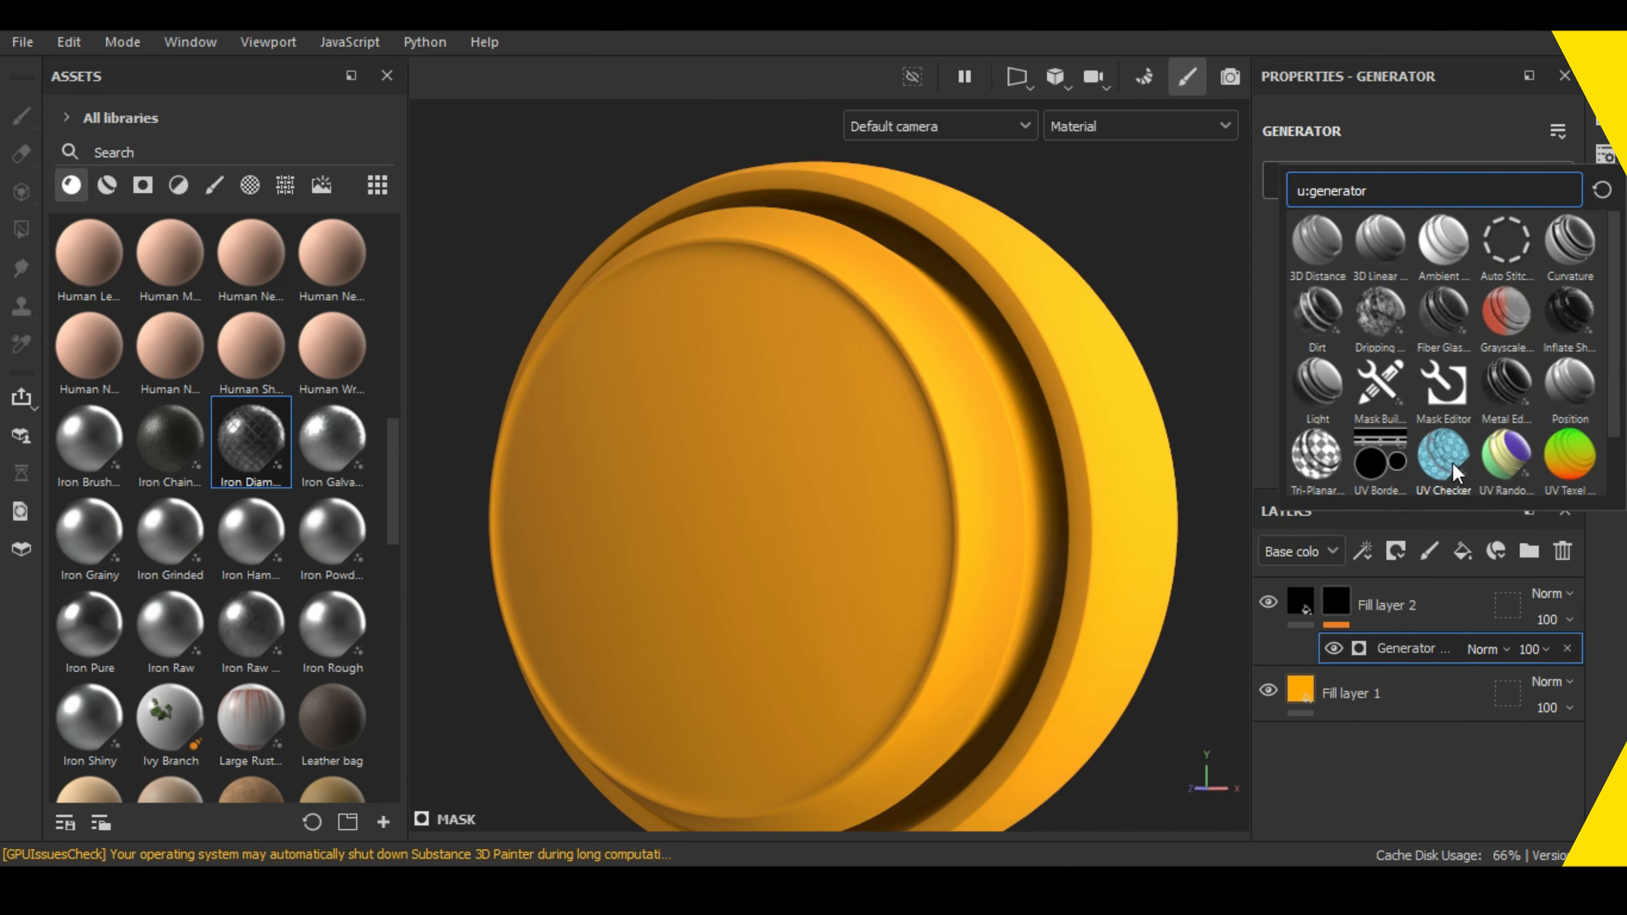
- Assign the UV Checker generator to the mask of the black Fill layer 2 and inspect the checker pattern around the ball
click(1453, 462)
alt+drag(963, 499, 868, 528)
alt+right_drag(868, 527, 1065, 479)
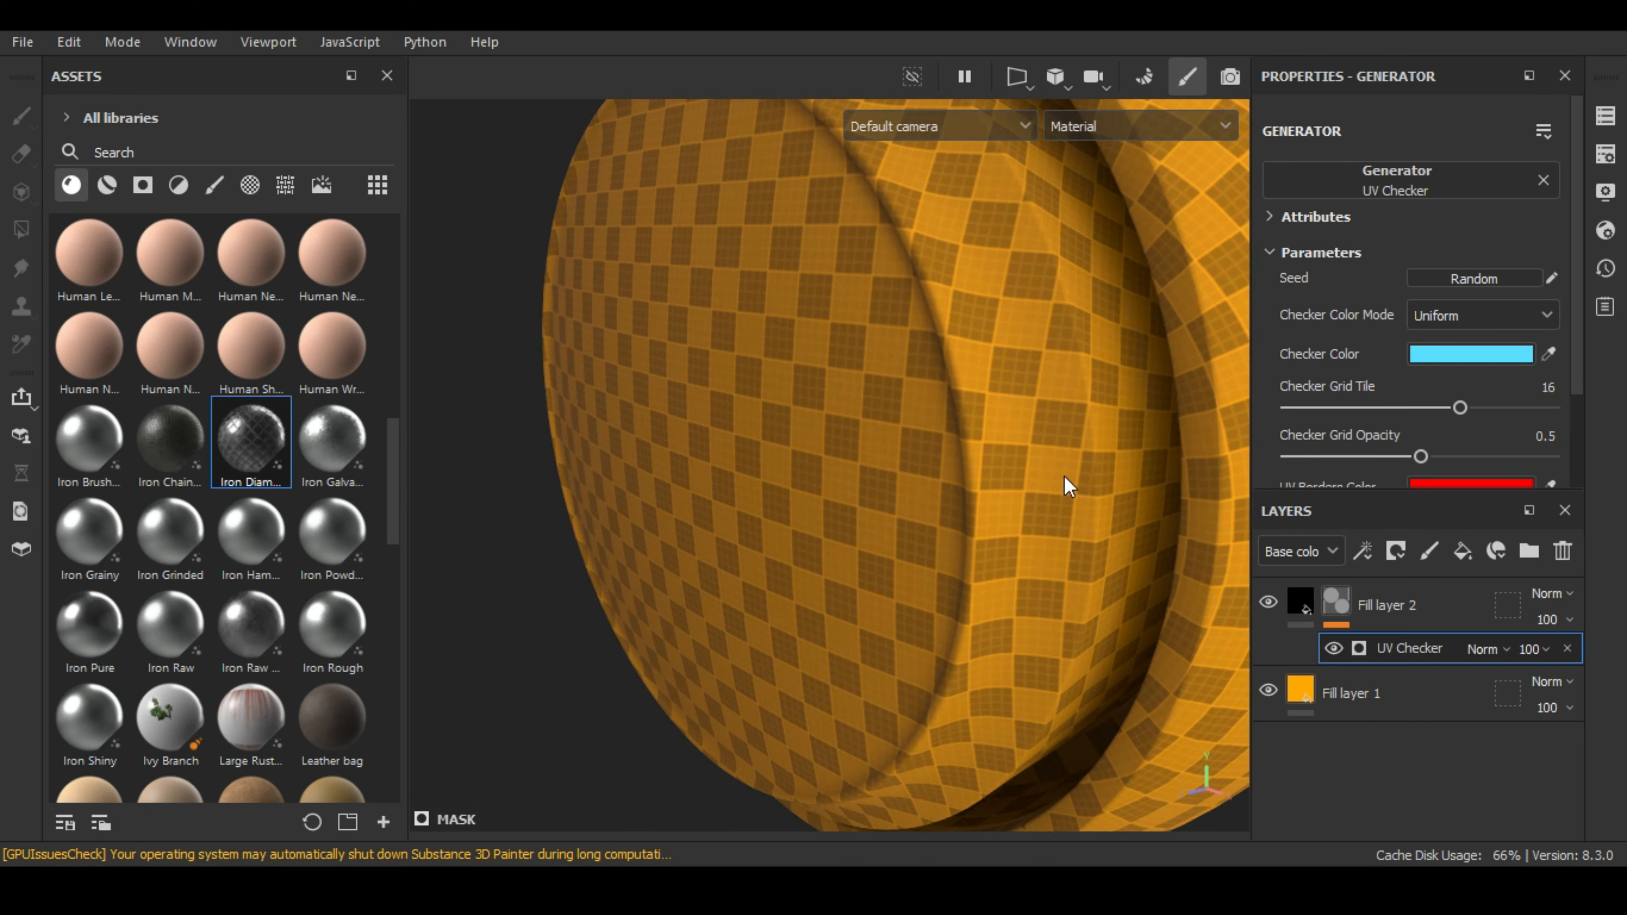
mouse_move(1065, 486)
alt+mouse_down()
mouse_move(962, 476)
mouse_move(973, 534)
mouse_move(1027, 484)
mouse_move(1071, 474)
alt+mouse_up()
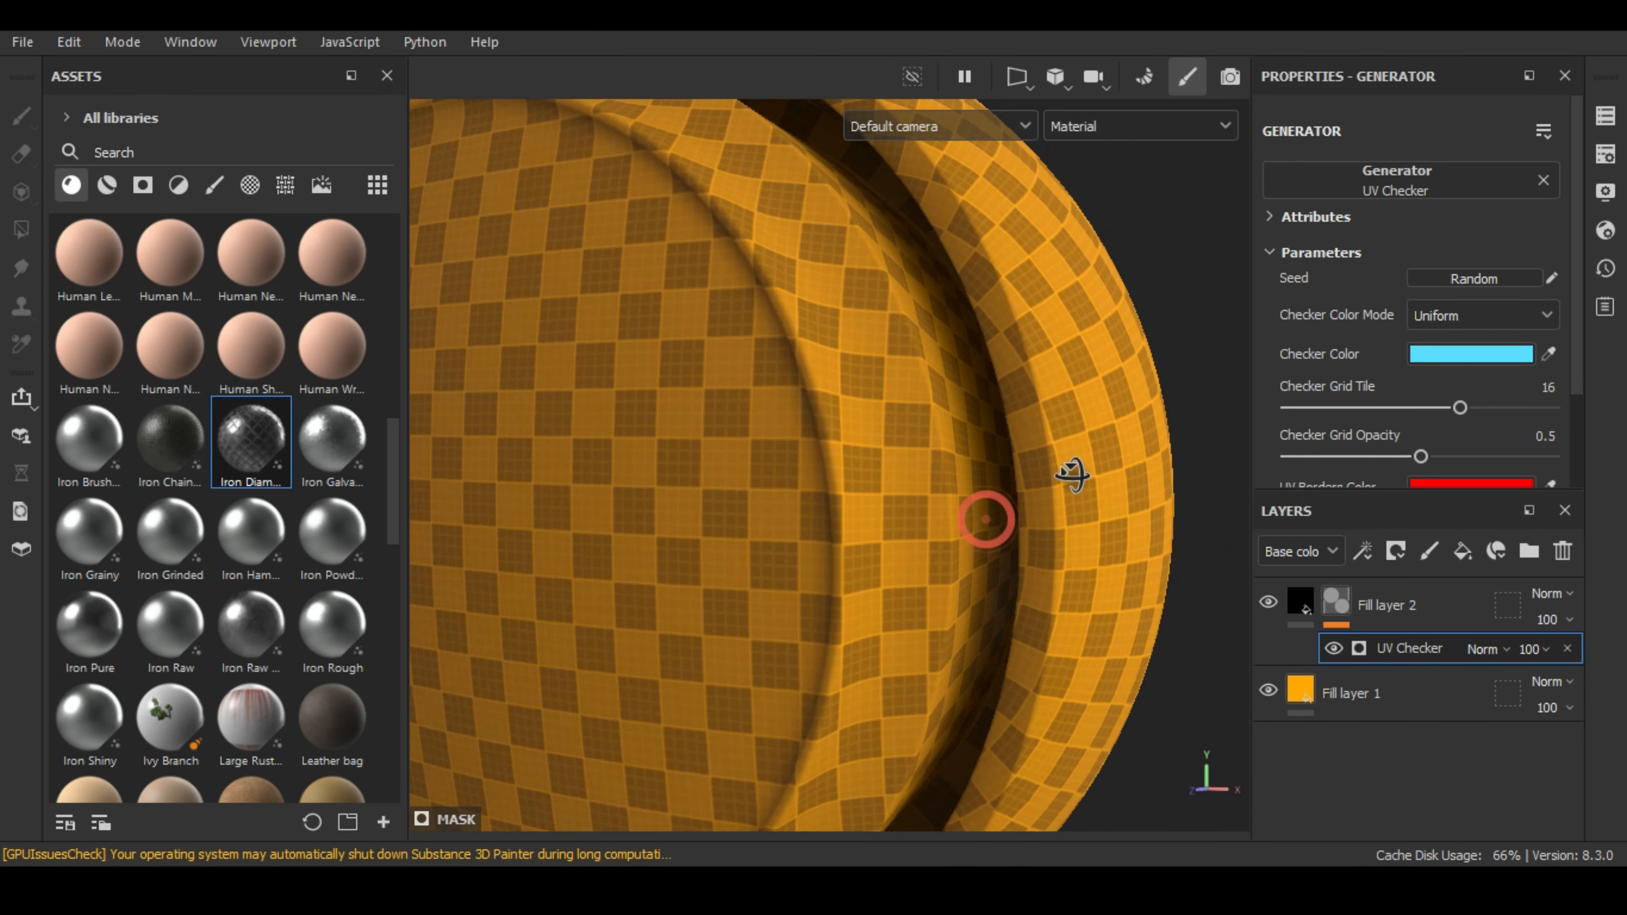
key(f)
scroll(831, 431, up, 2)
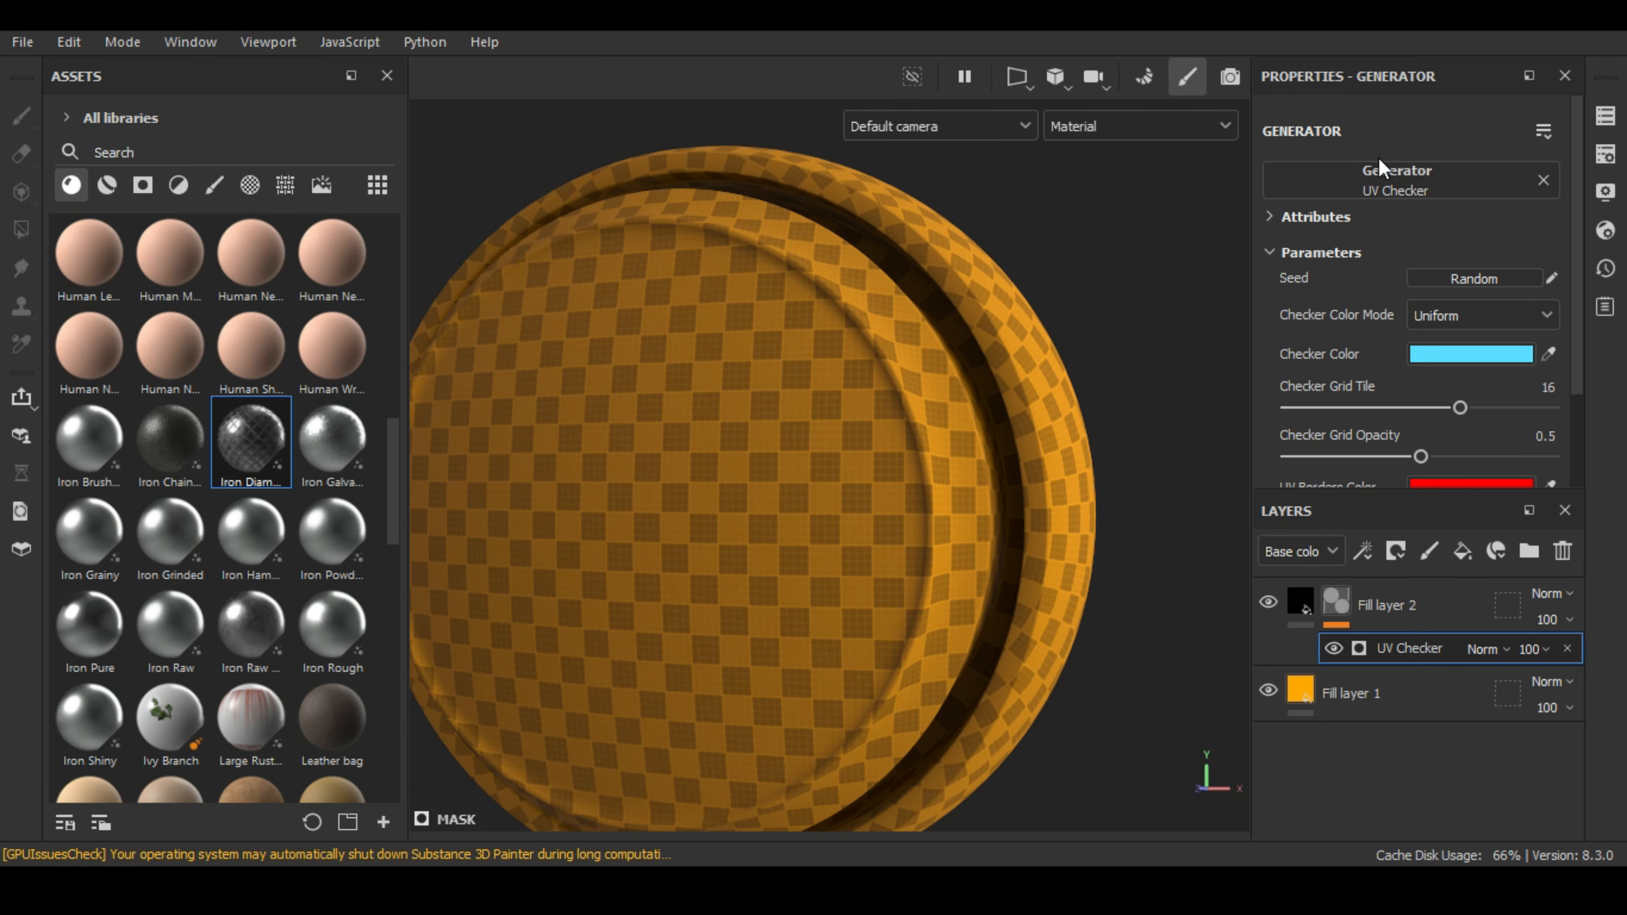
- Try the UV Random Color and UV Texel Density generators on the mask of Fill layer 2
click(1431, 170)
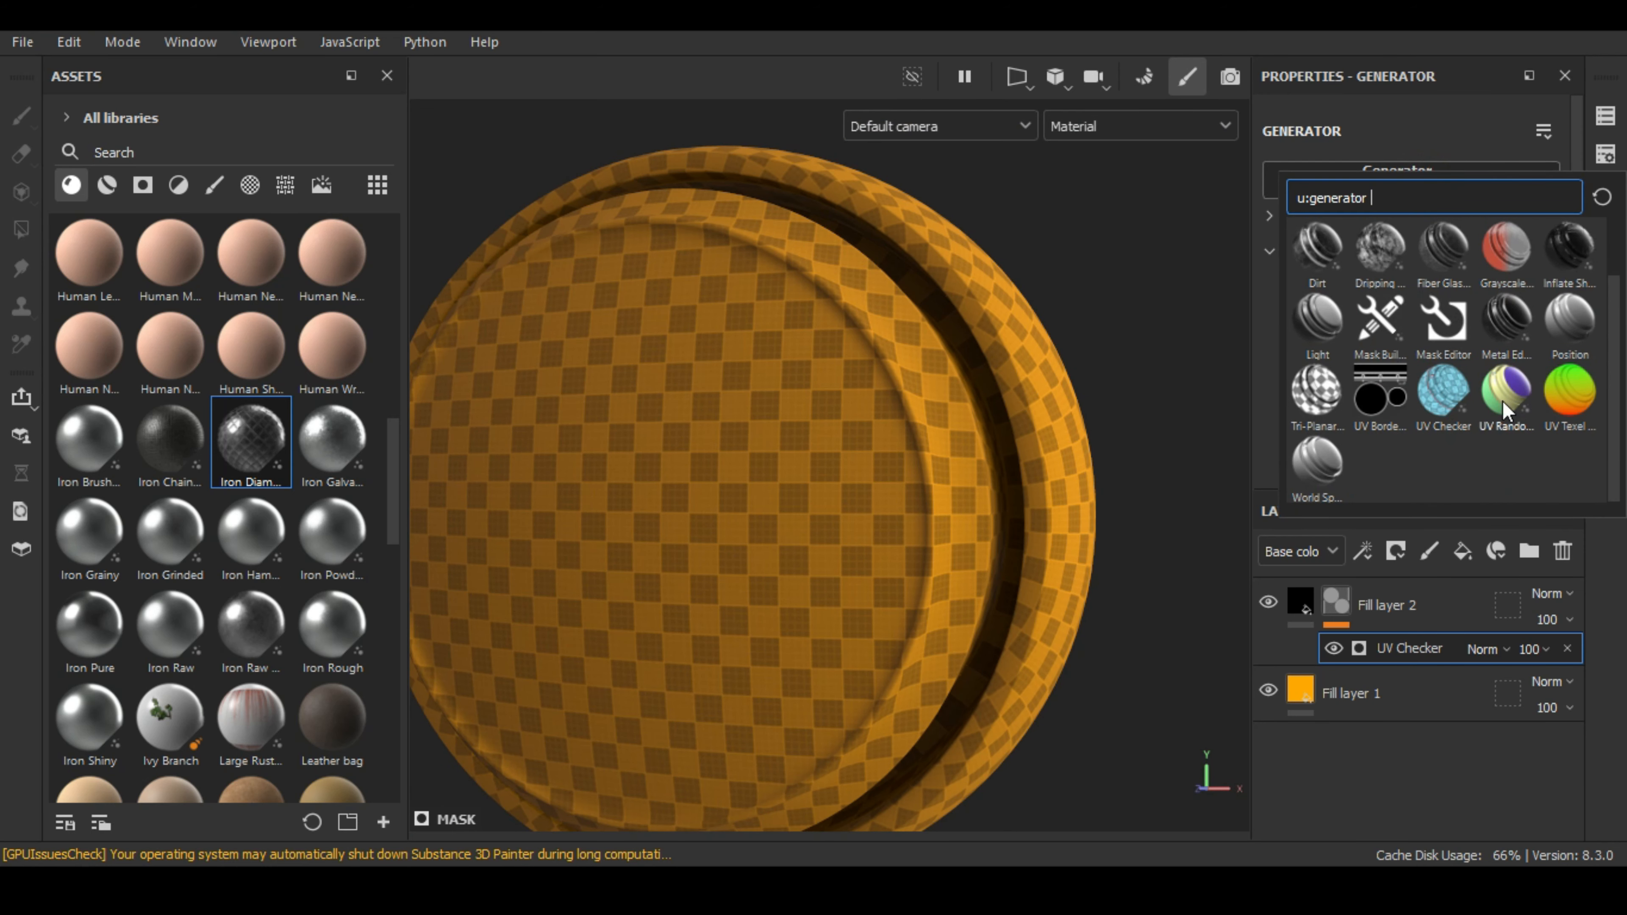
click(1503, 401)
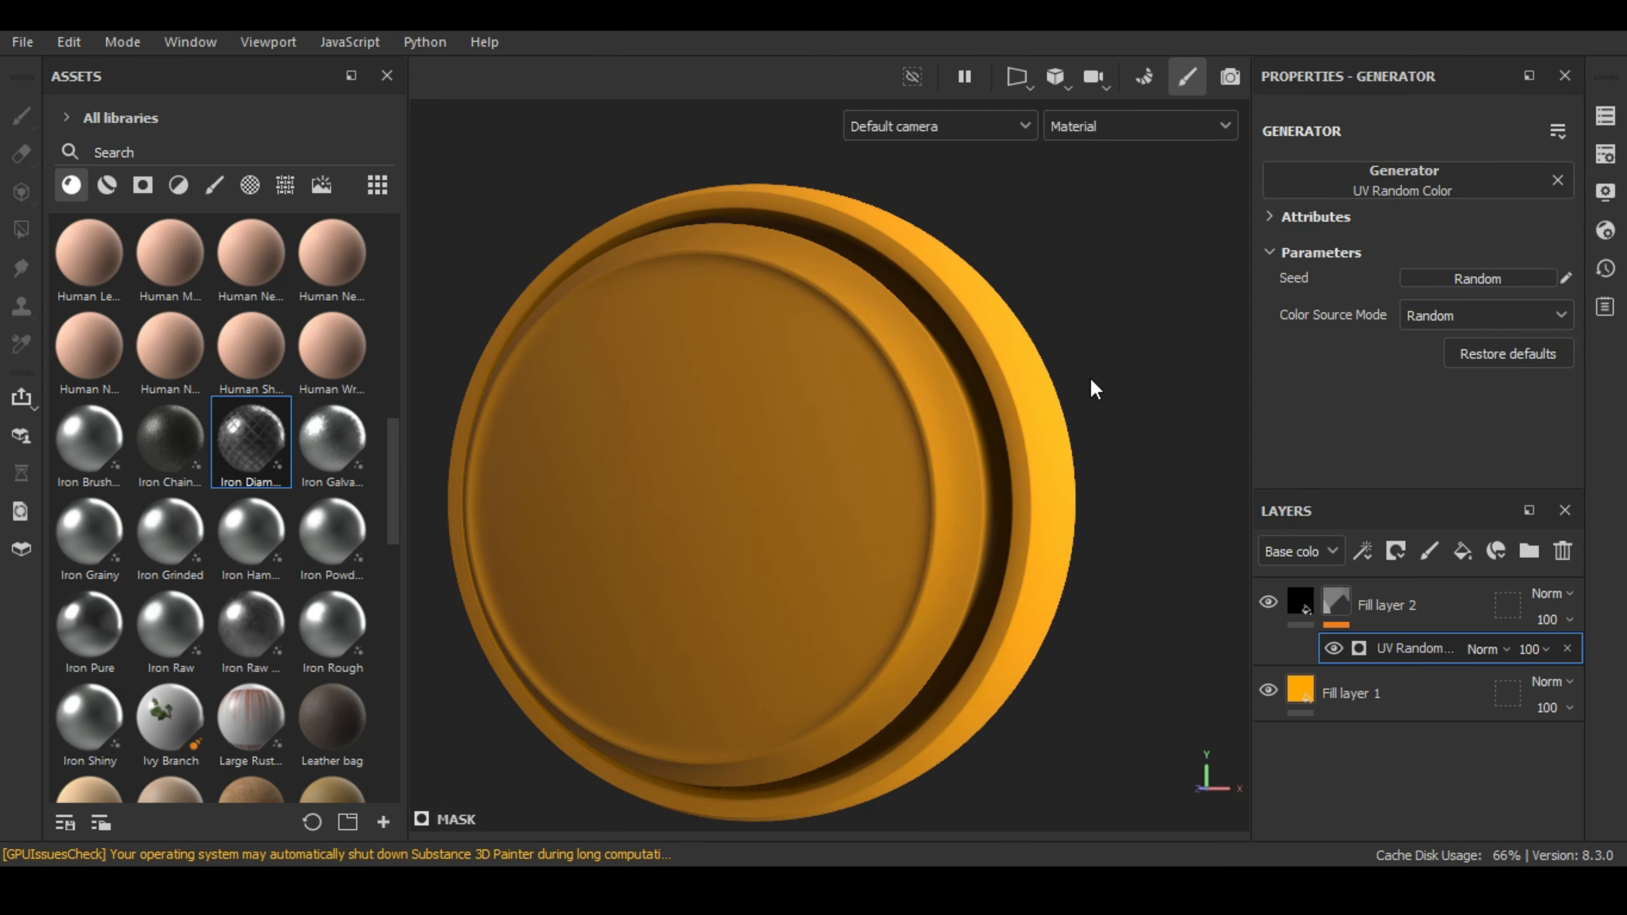
click(1354, 193)
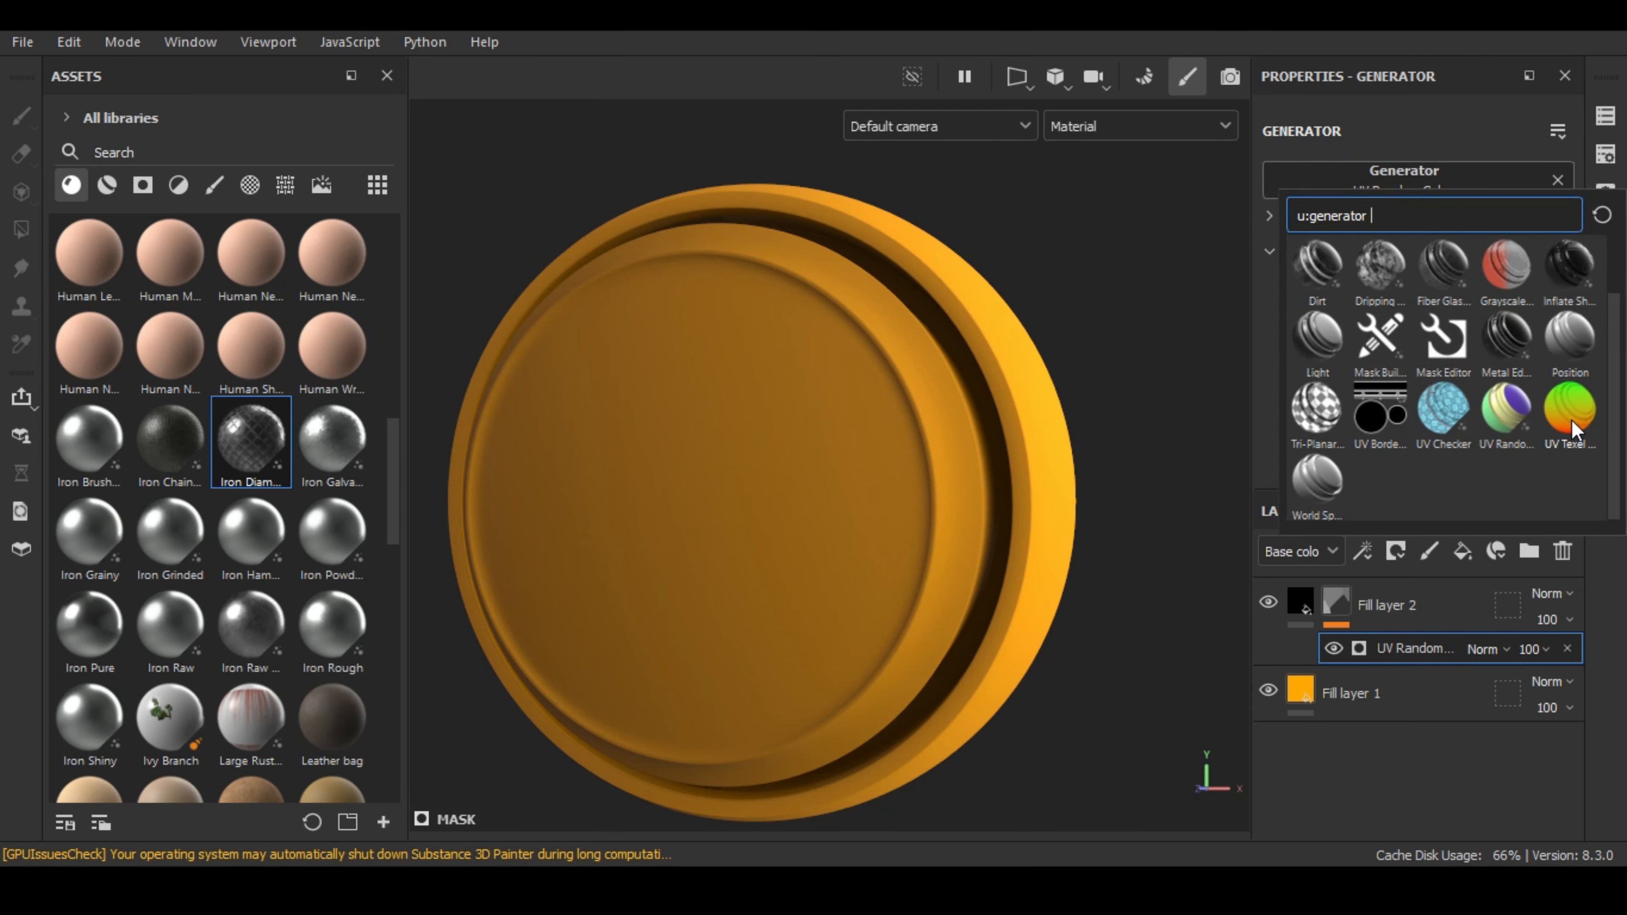
click(1571, 419)
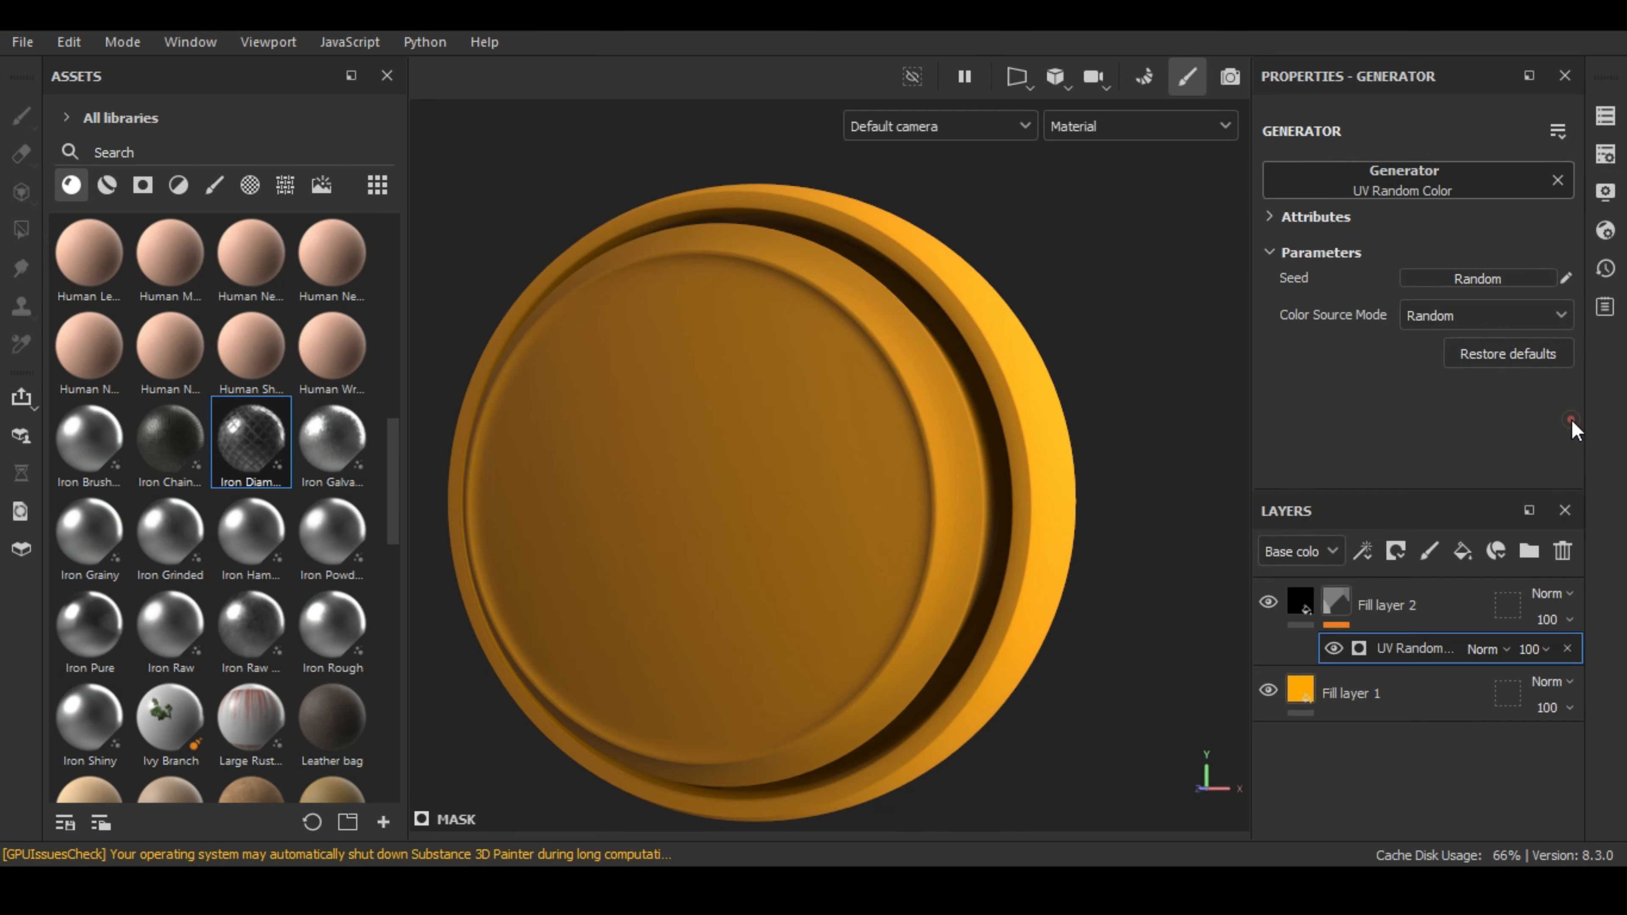
- Switch the Fill layer 2 mask generator to World Space Normals
click(1455, 179)
scroll(1352, 429, down, 1)
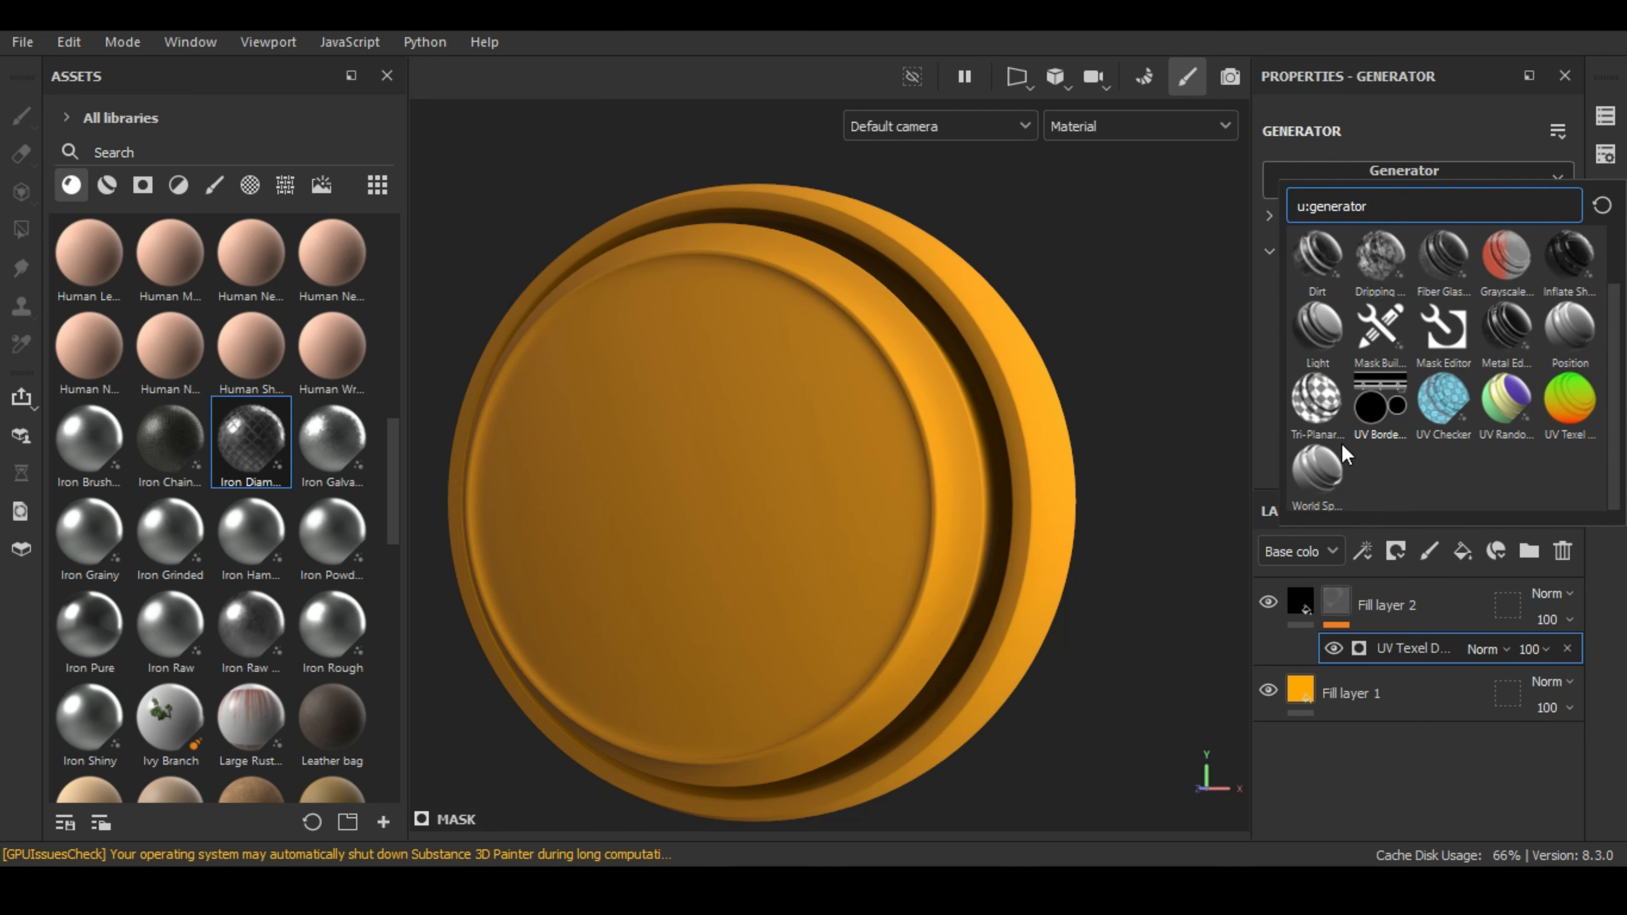
click(1334, 475)
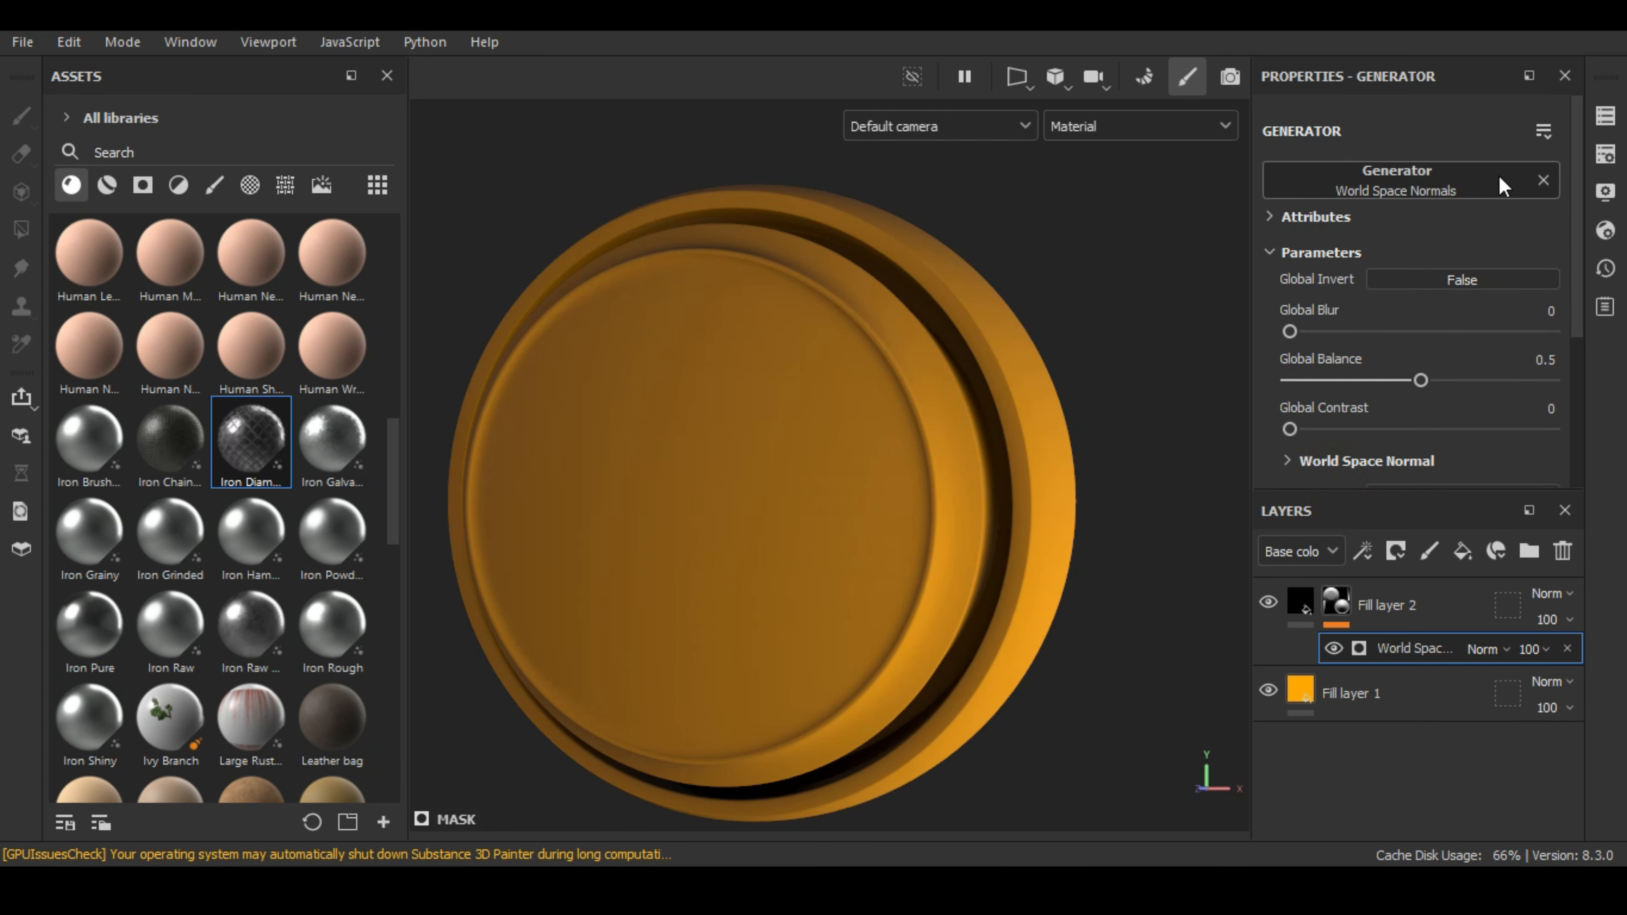
- Apply the Auto Stitcher generator to the Fill layer 2 mask with Path Position 0.79 and Stitch Size 0.64, and inspect the stitches along the rim
click(1462, 182)
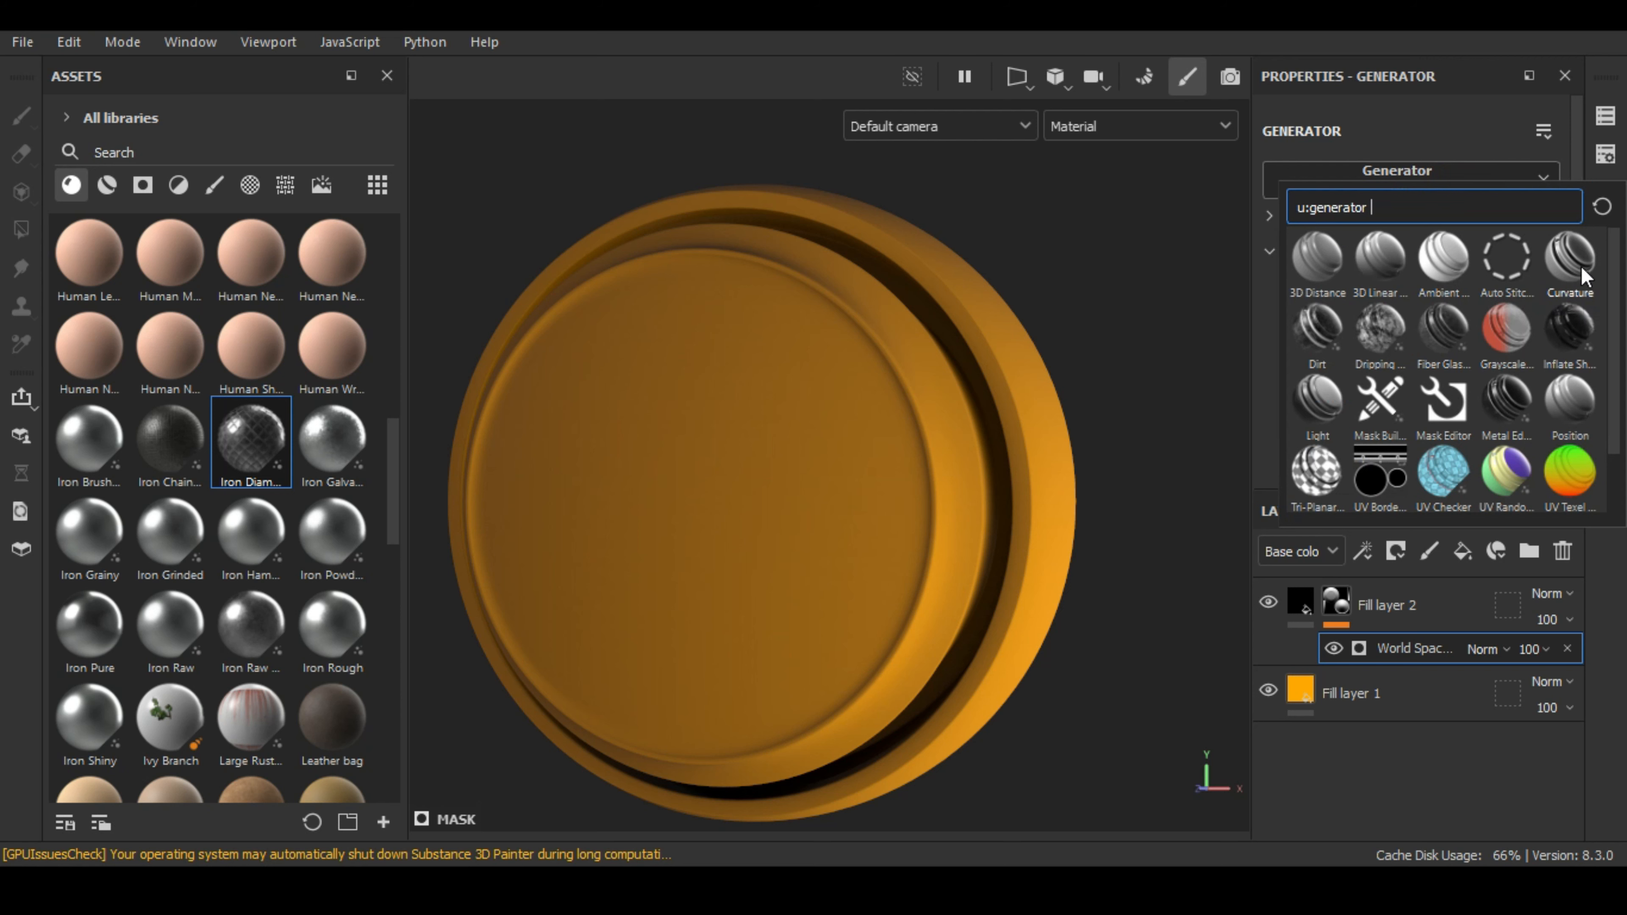
click(1505, 259)
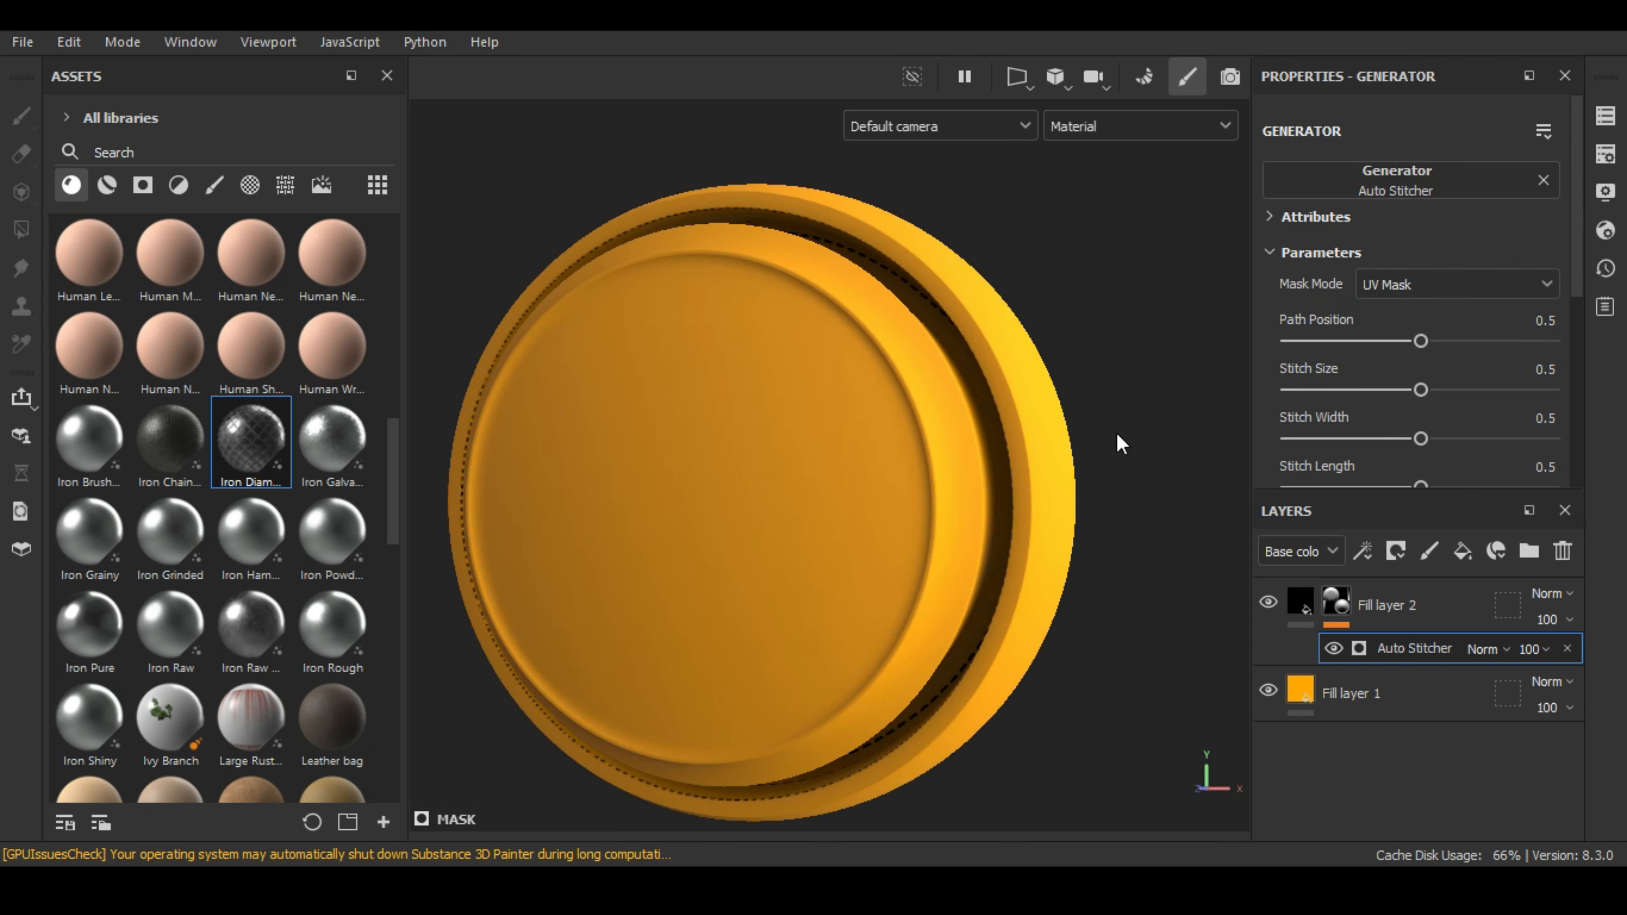
alt+drag(1115, 444, 1378, 496)
scroll(958, 298, up, 3)
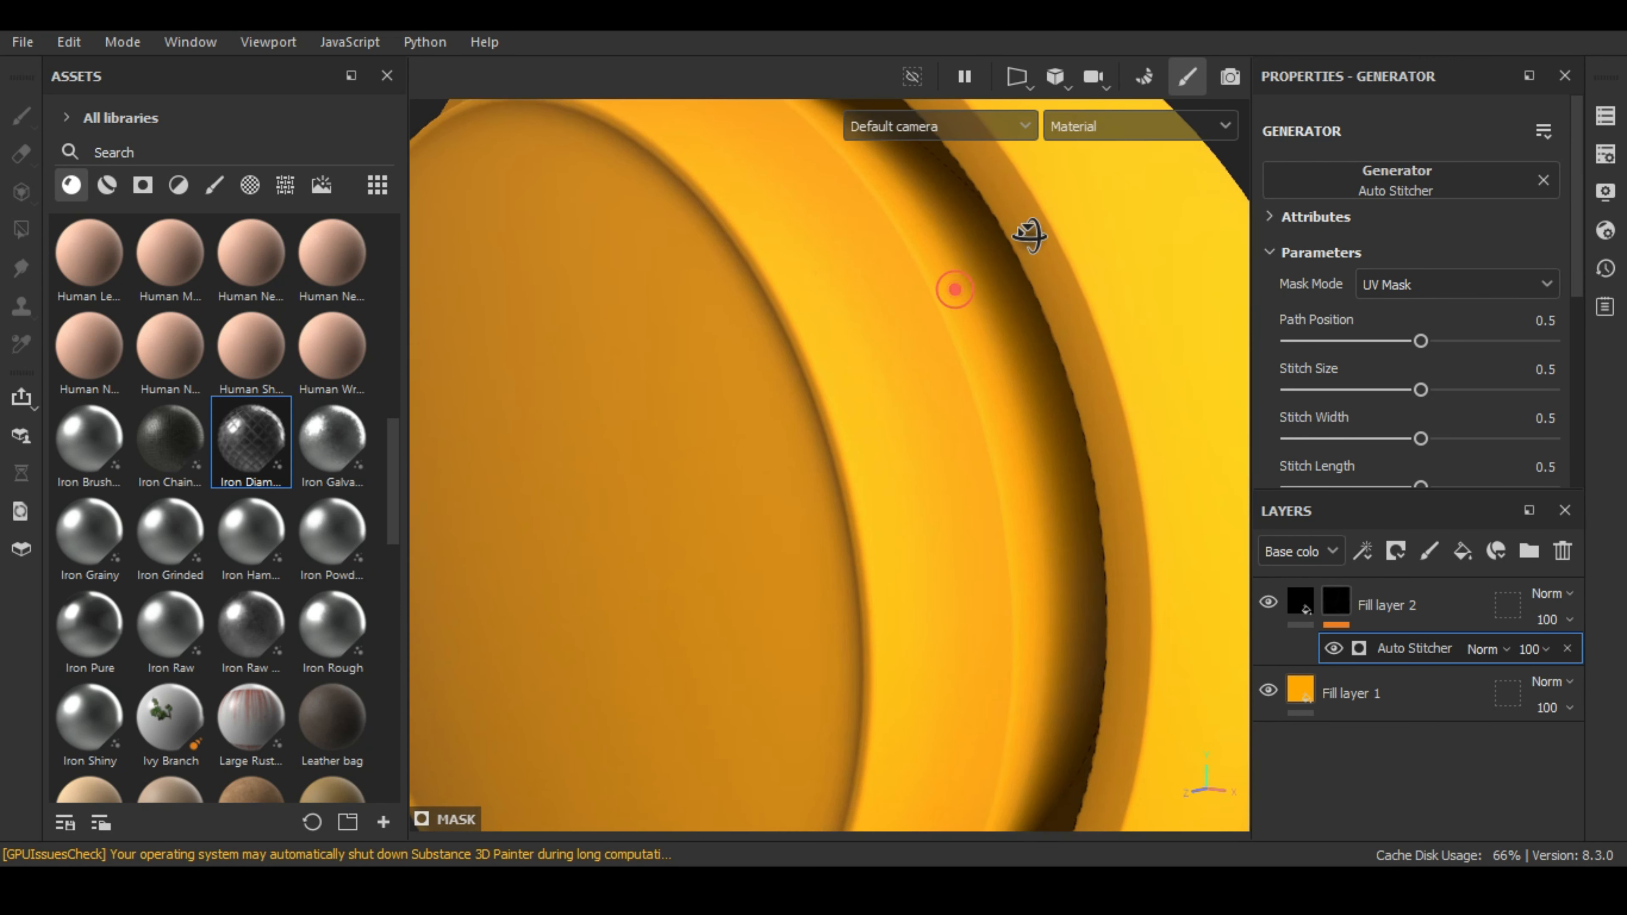
drag(1484, 348, 1456, 389)
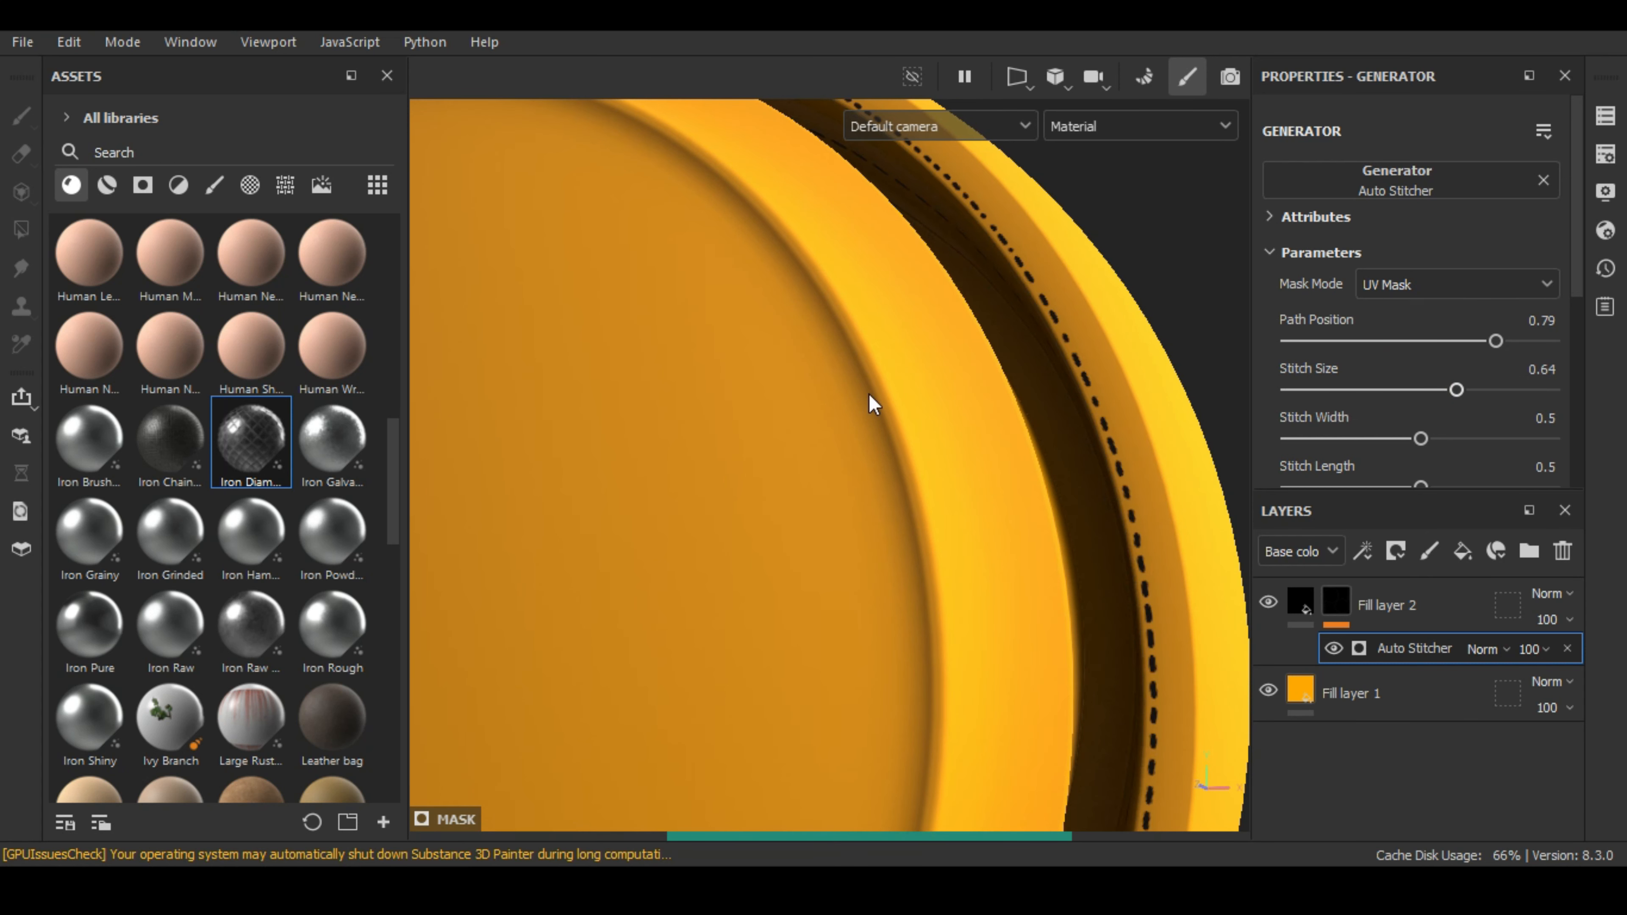
alt+drag(970, 449, 923, 466)
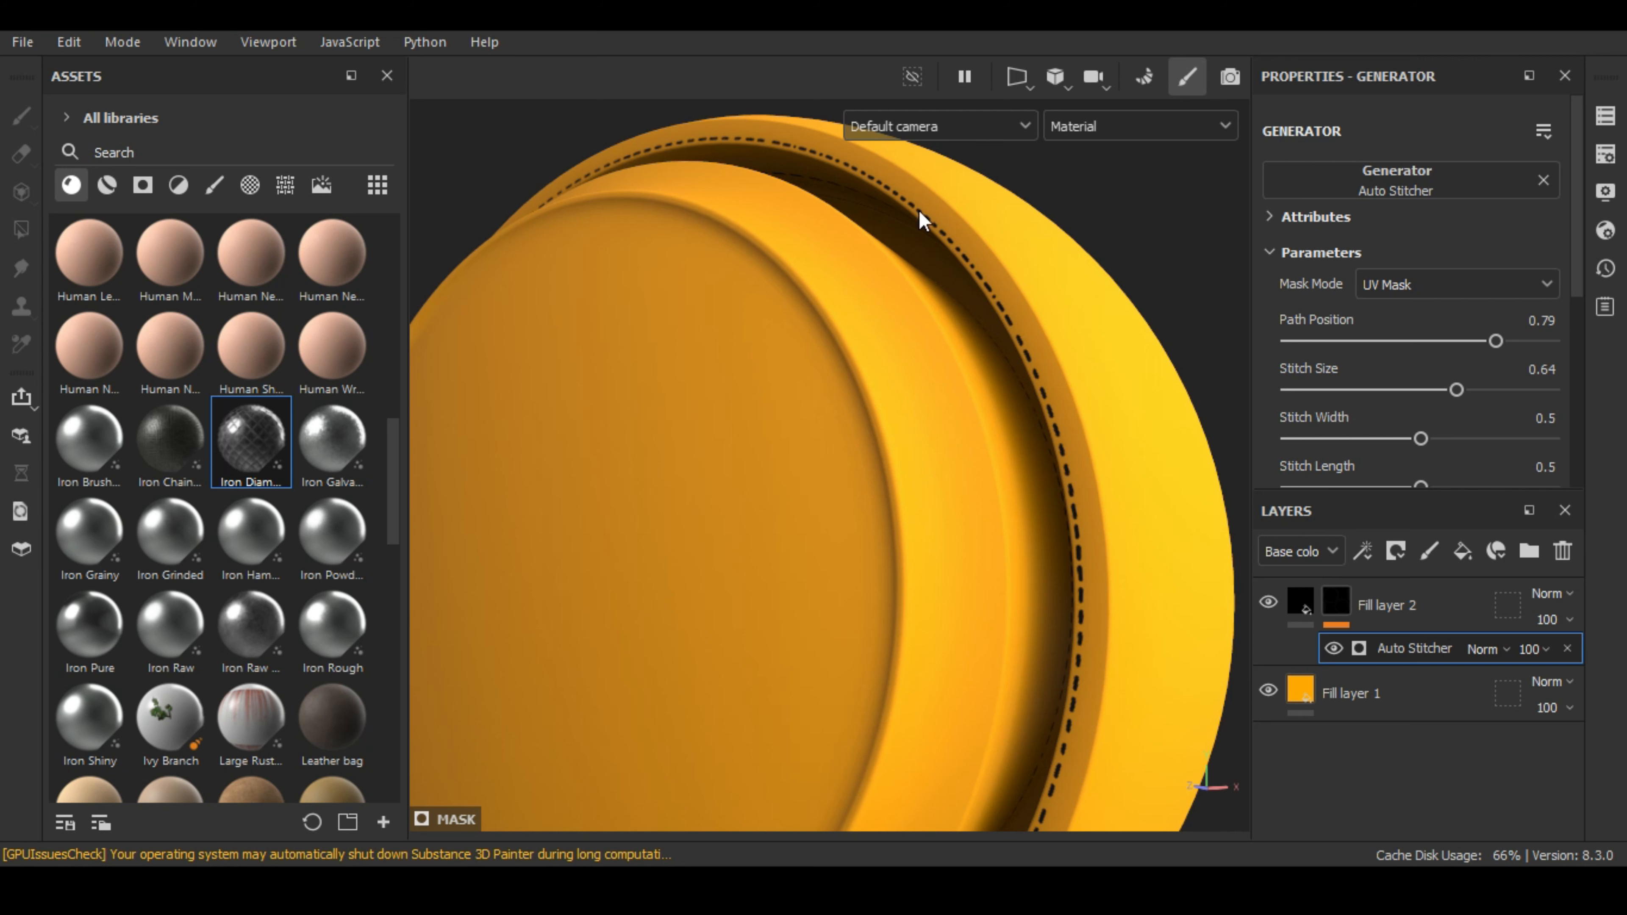
- Replace the Fill layer 2 mask generator with 3D Linear Gradient and inspect the shading across the disc
click(1428, 170)
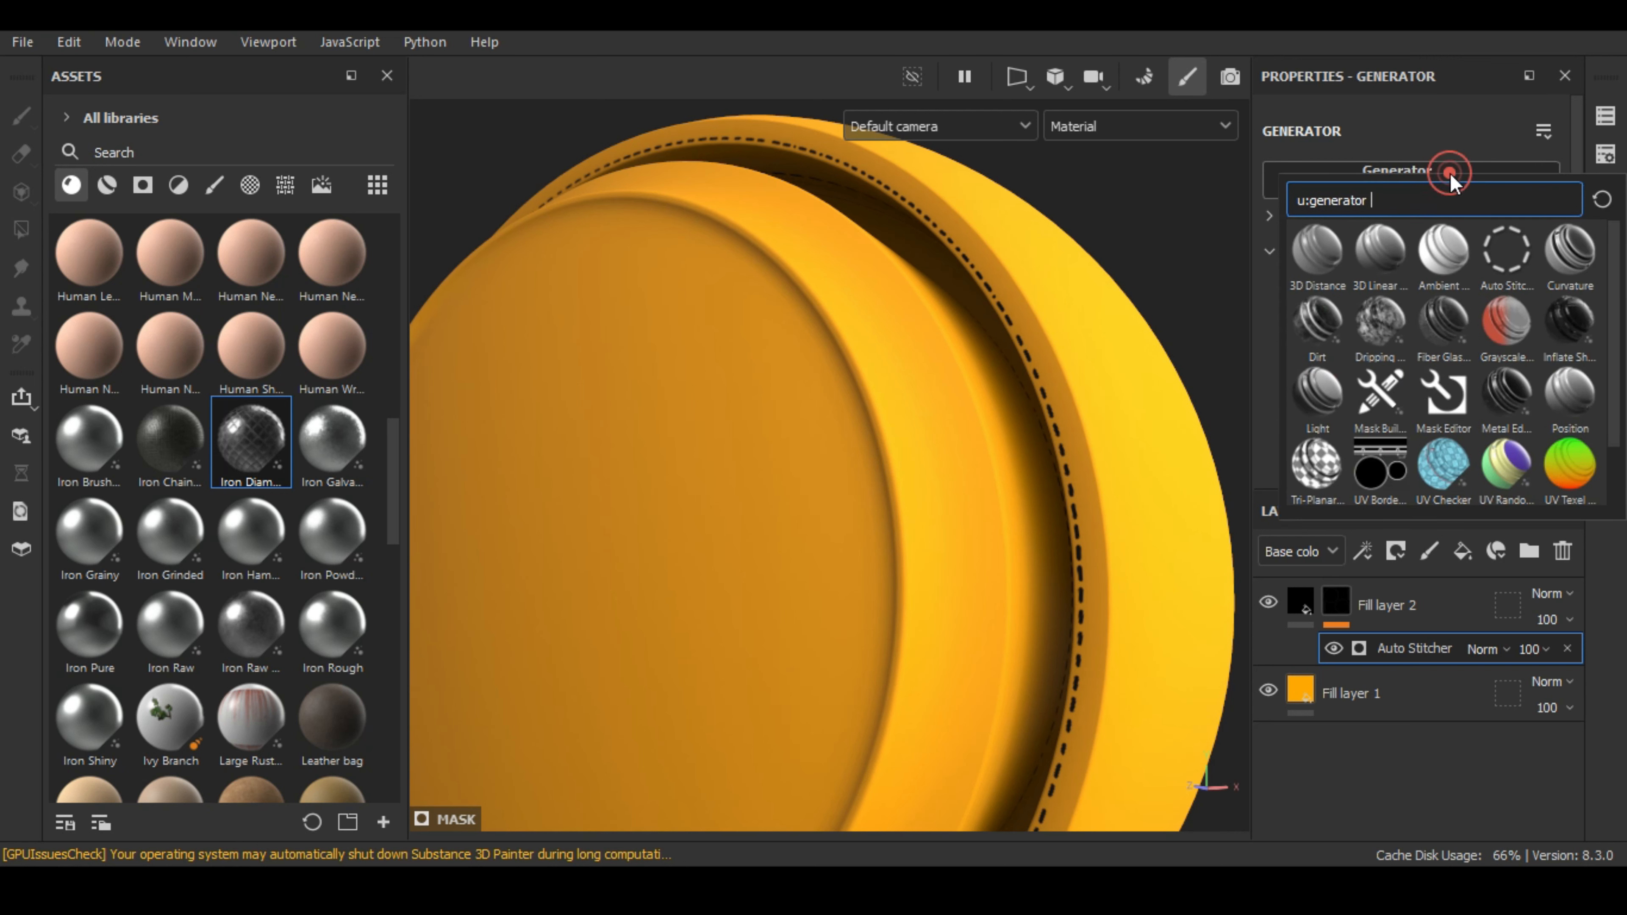
click(1377, 262)
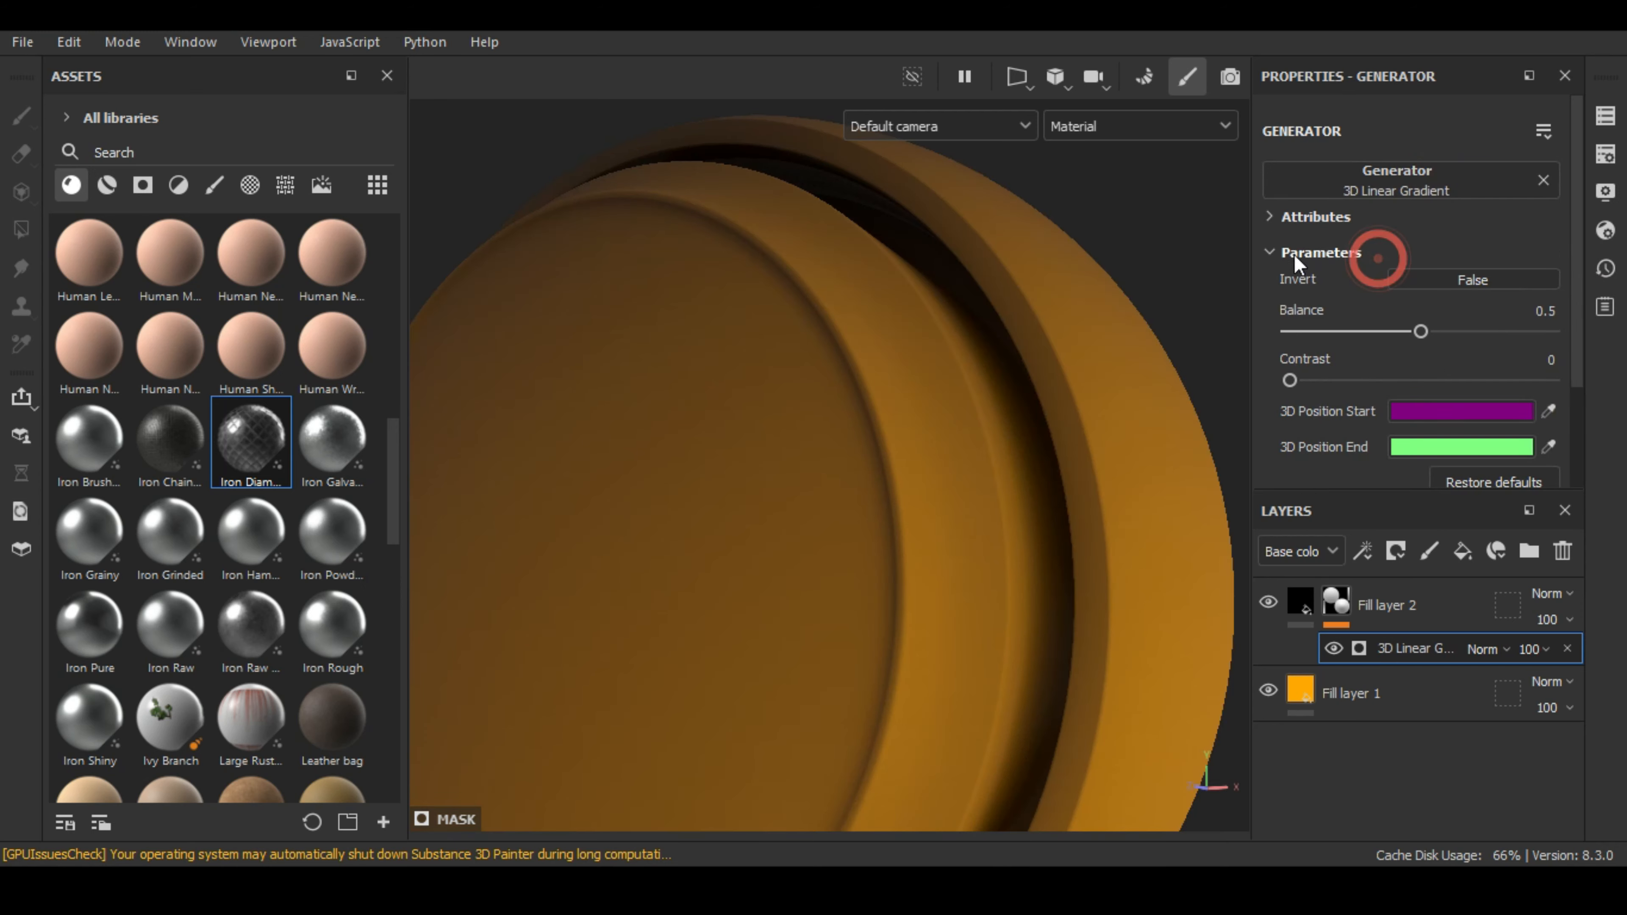
alt+drag(842, 457, 1057, 442)
- Assign the 3D Distance generator to the Fill layer 2 mask and set Position X to 0.54 and Radius to 1.25
click(1478, 183)
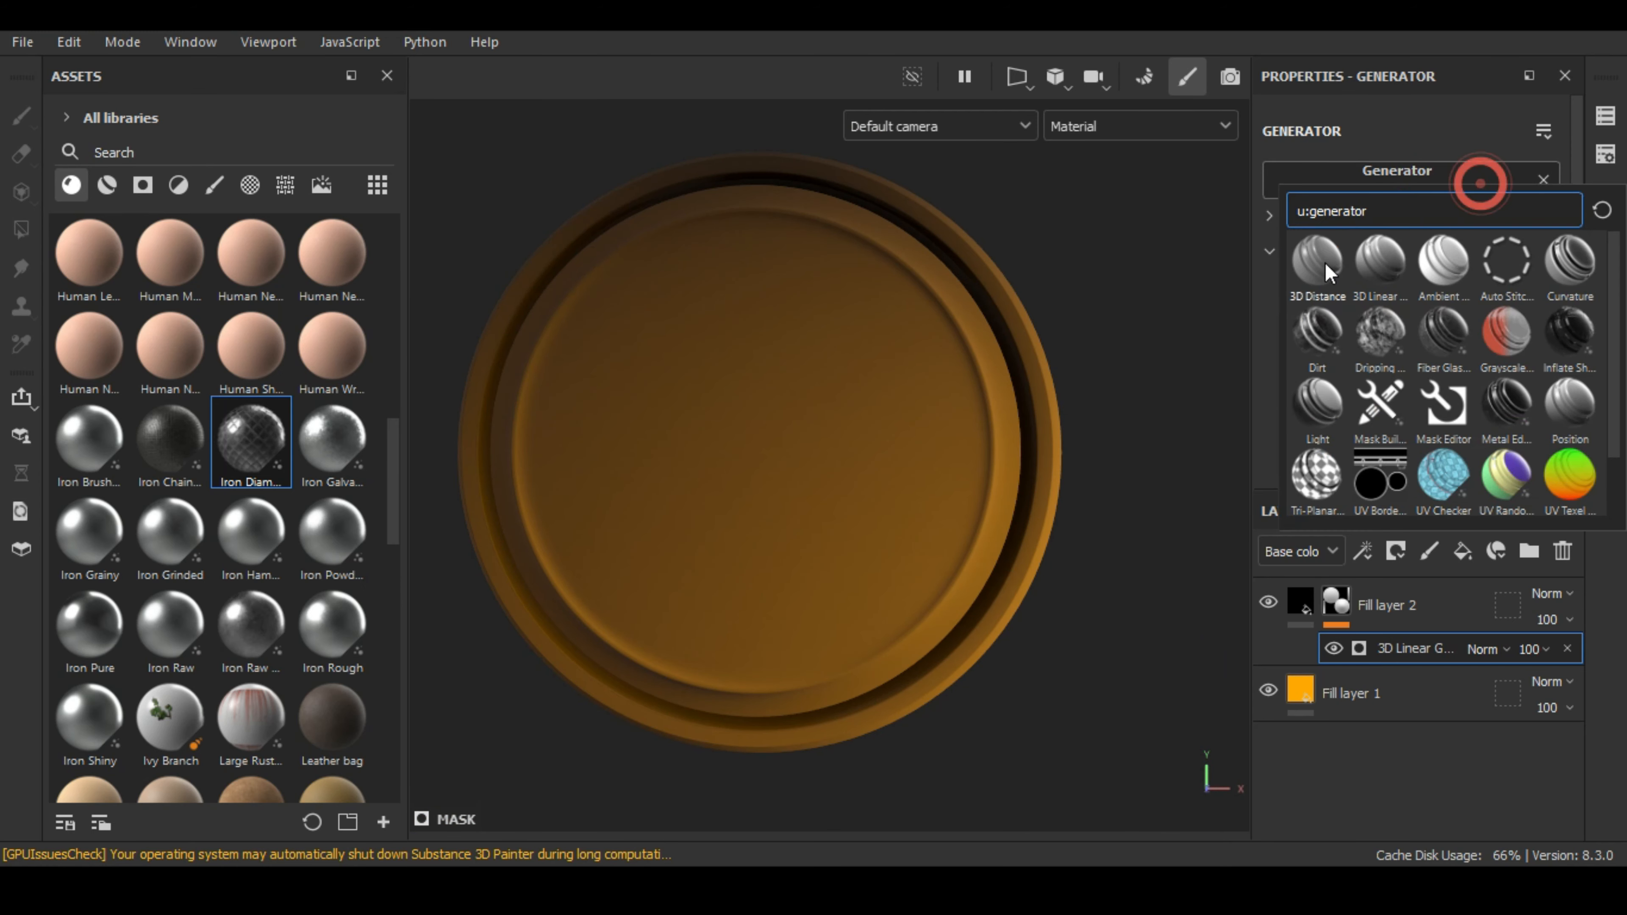
click(1325, 262)
alt+drag(934, 392, 992, 389)
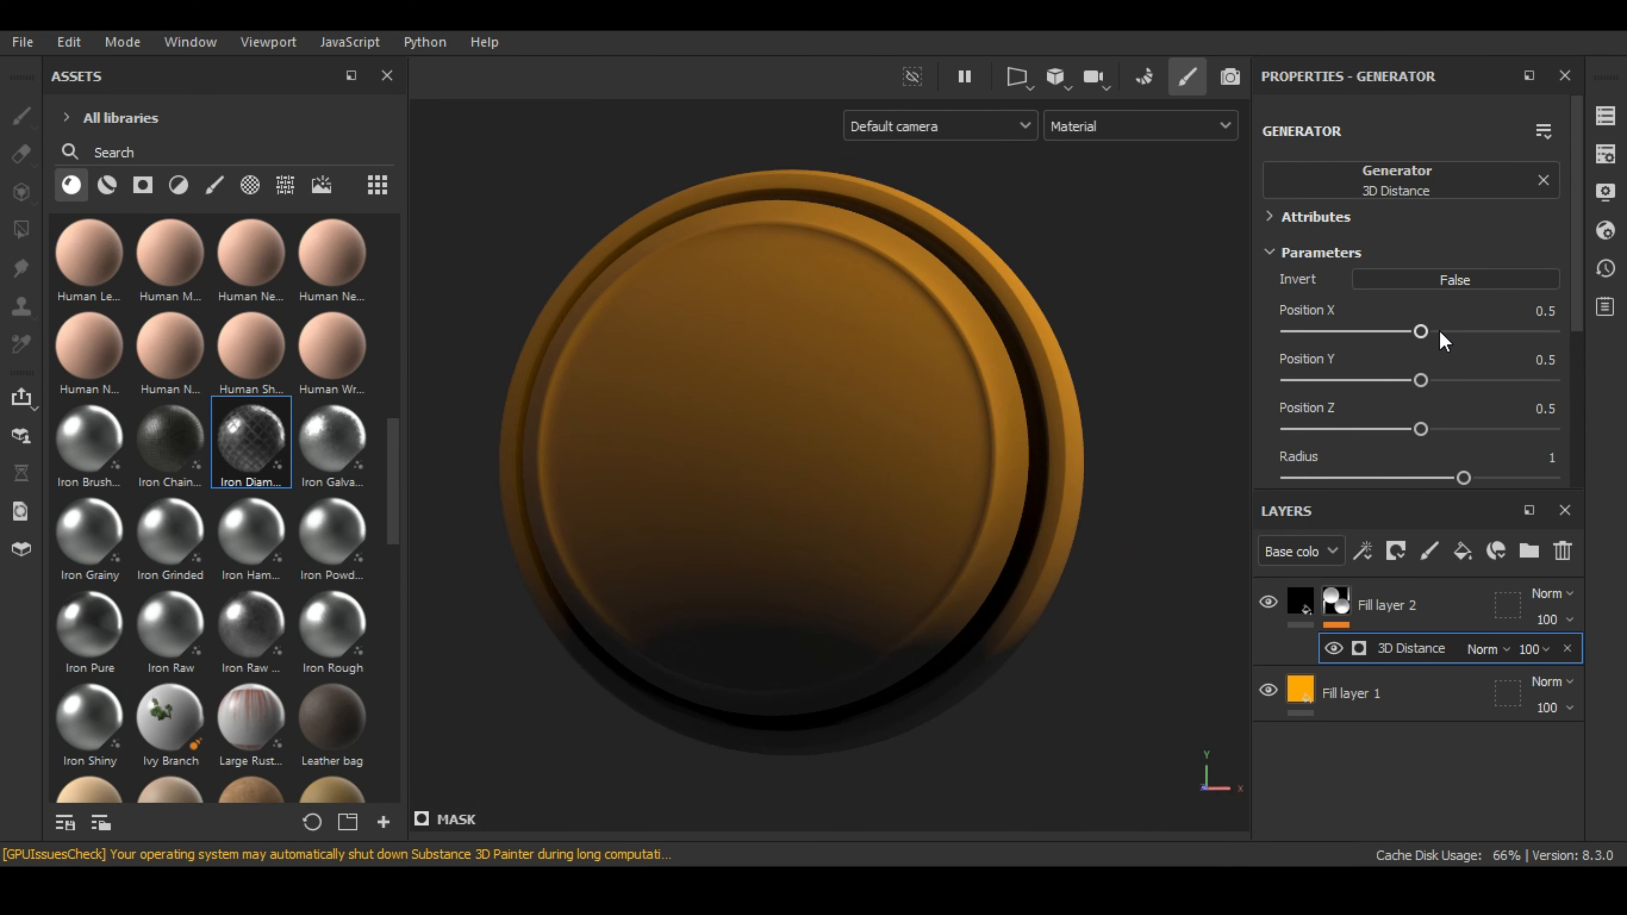
mouse_move(1461, 325)
mouse_down()
mouse_move(1490, 323)
mouse_move(1432, 331)
mouse_up()
drag(1463, 478, 1521, 482)
click(1423, 179)
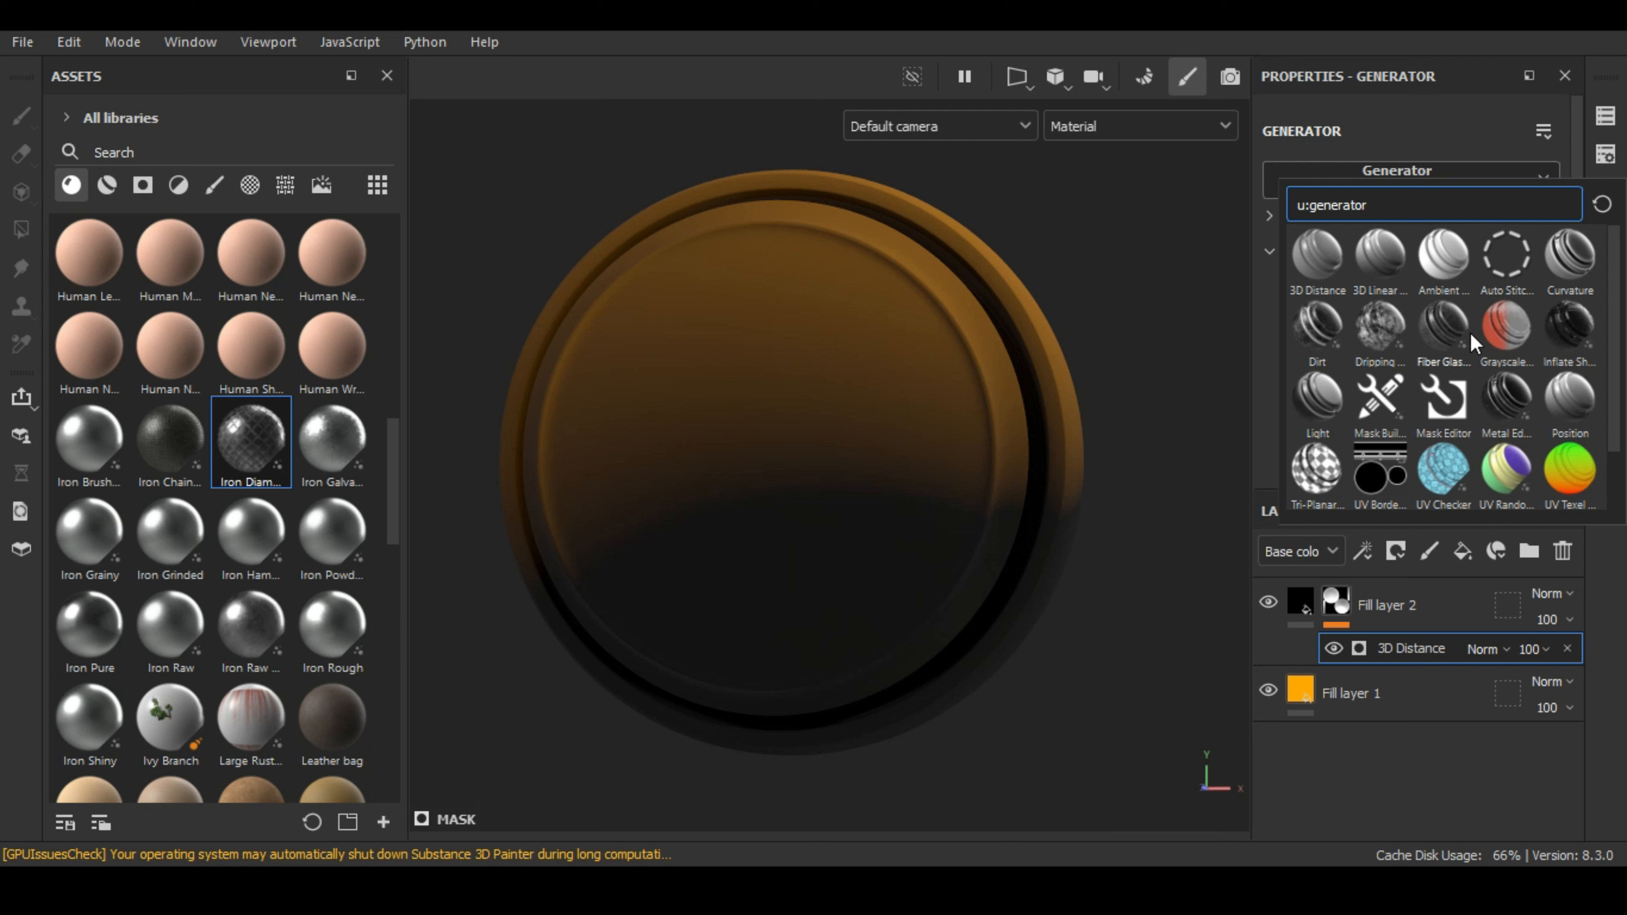
mouse_move(1461, 316)
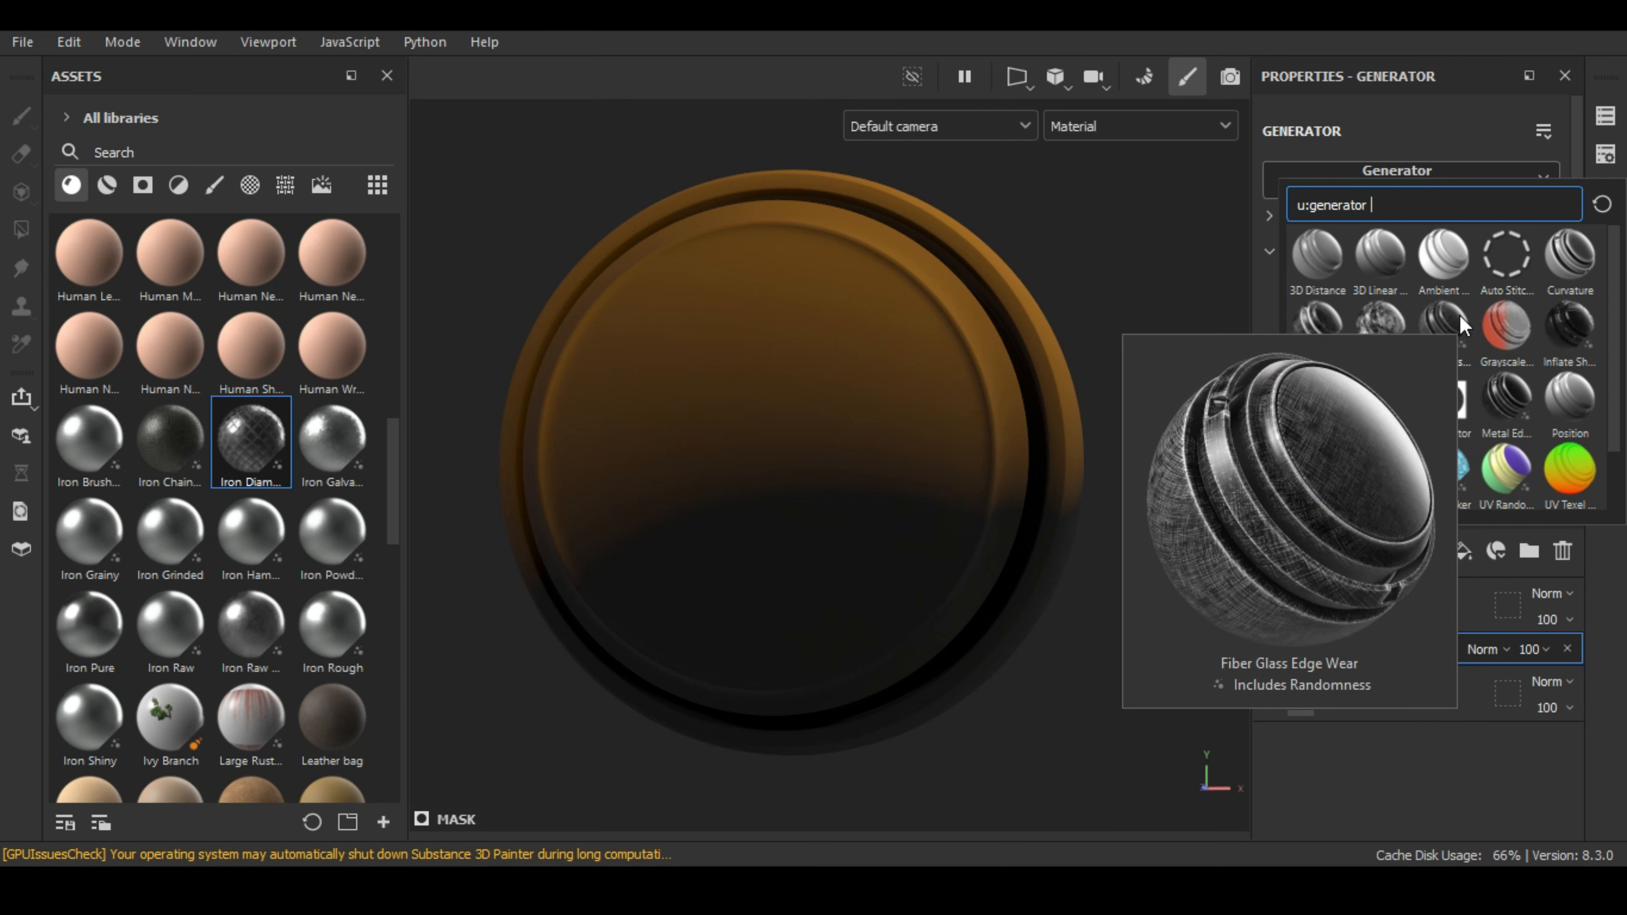
mouse_move(1501, 390)
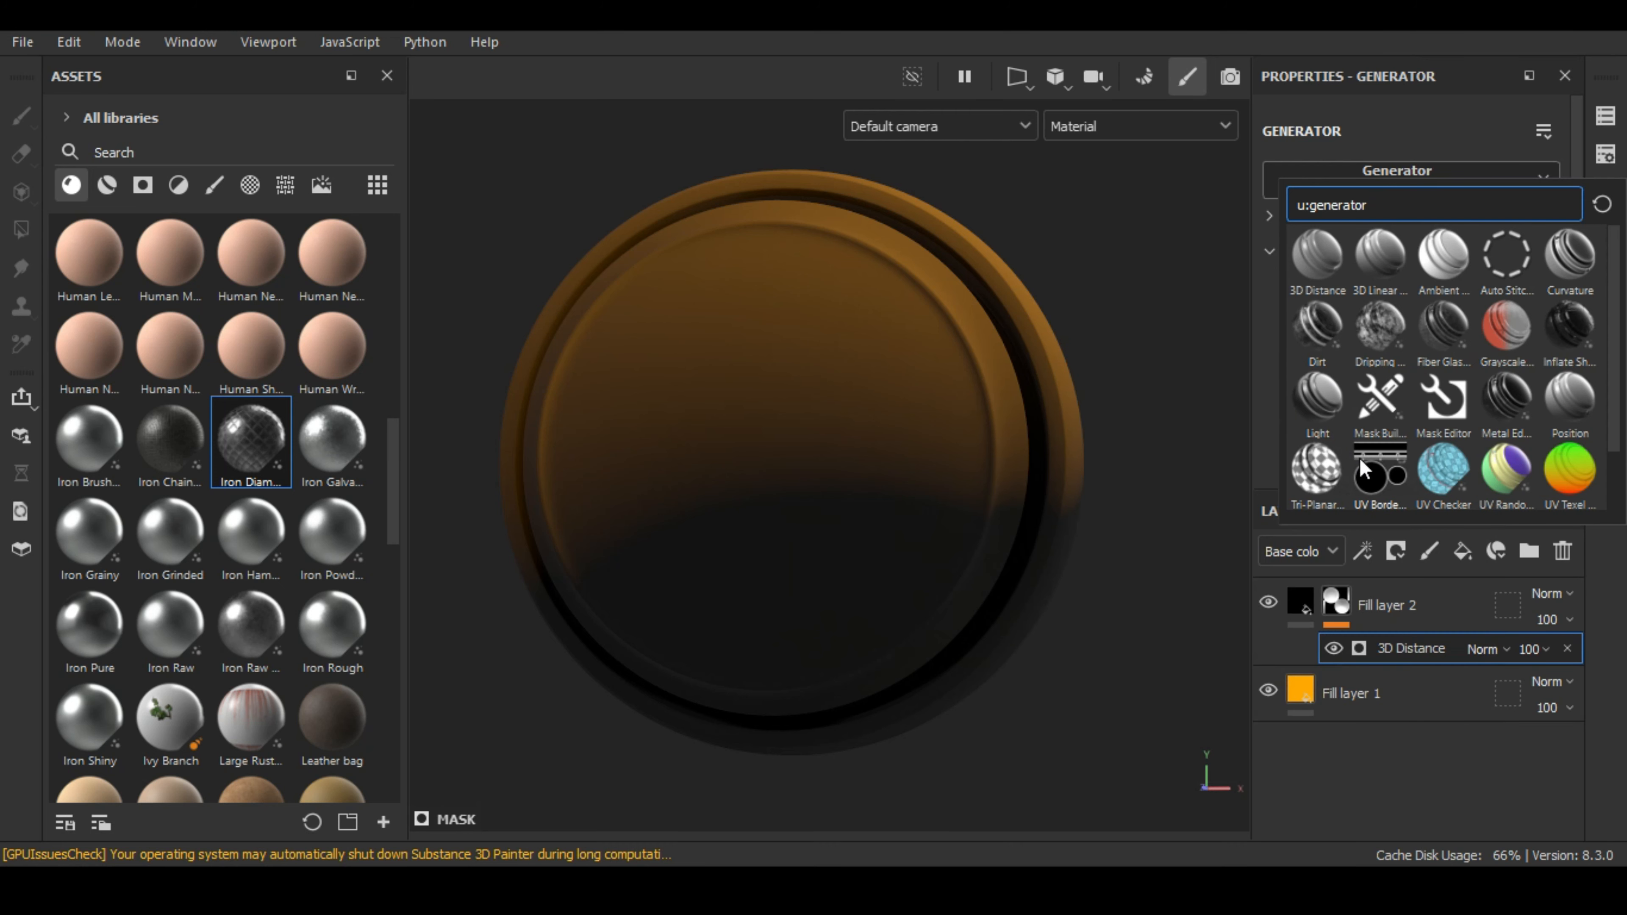
alt+drag(1095, 328, 1089, 391)
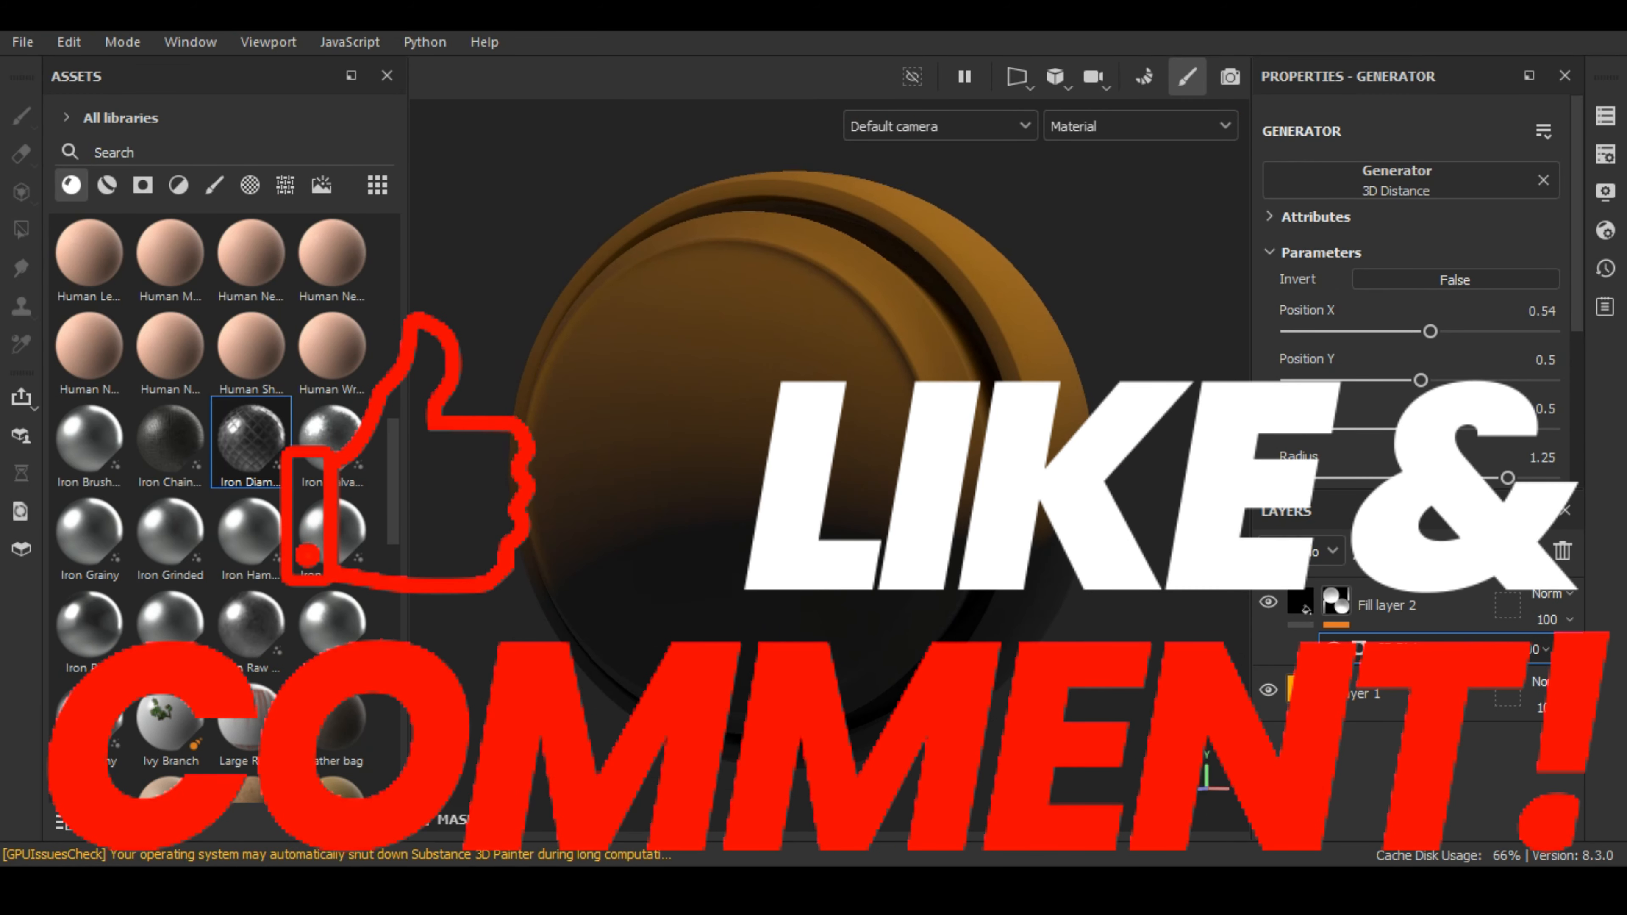